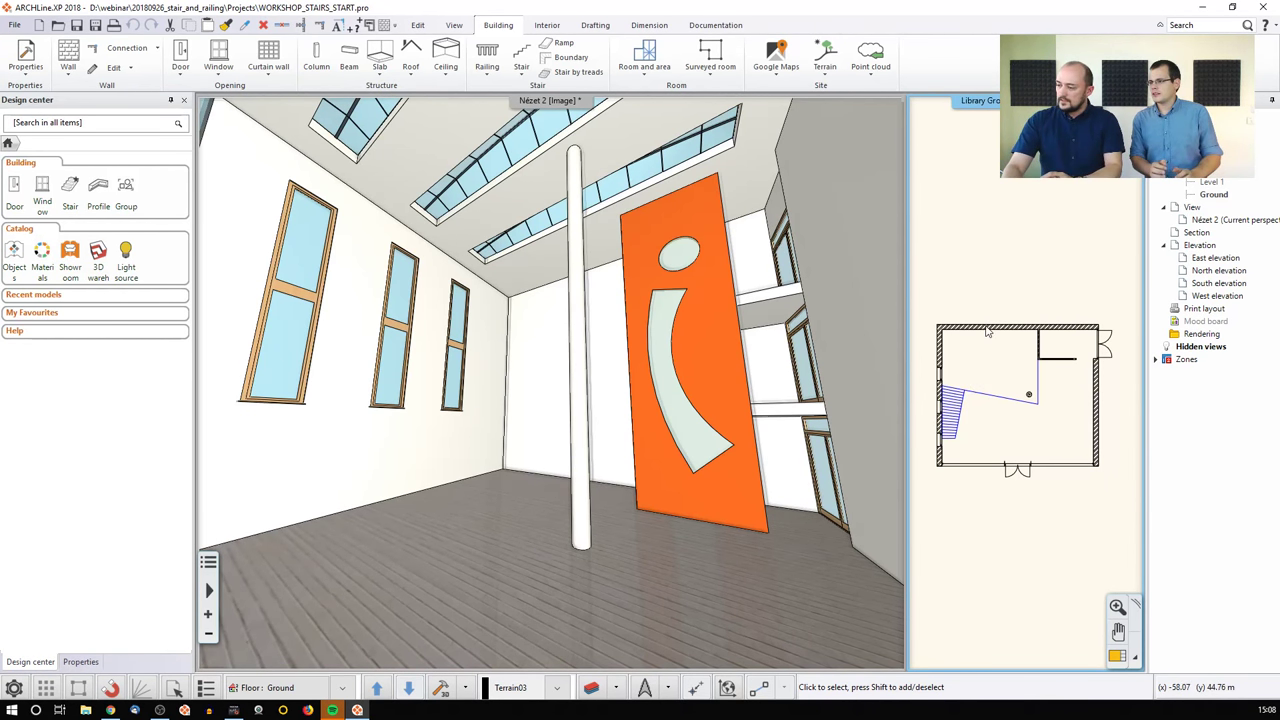
# Step: Swap the window layout so the Library Ground floor plan fills the main drawing area
pyautogui.click(1117, 656)
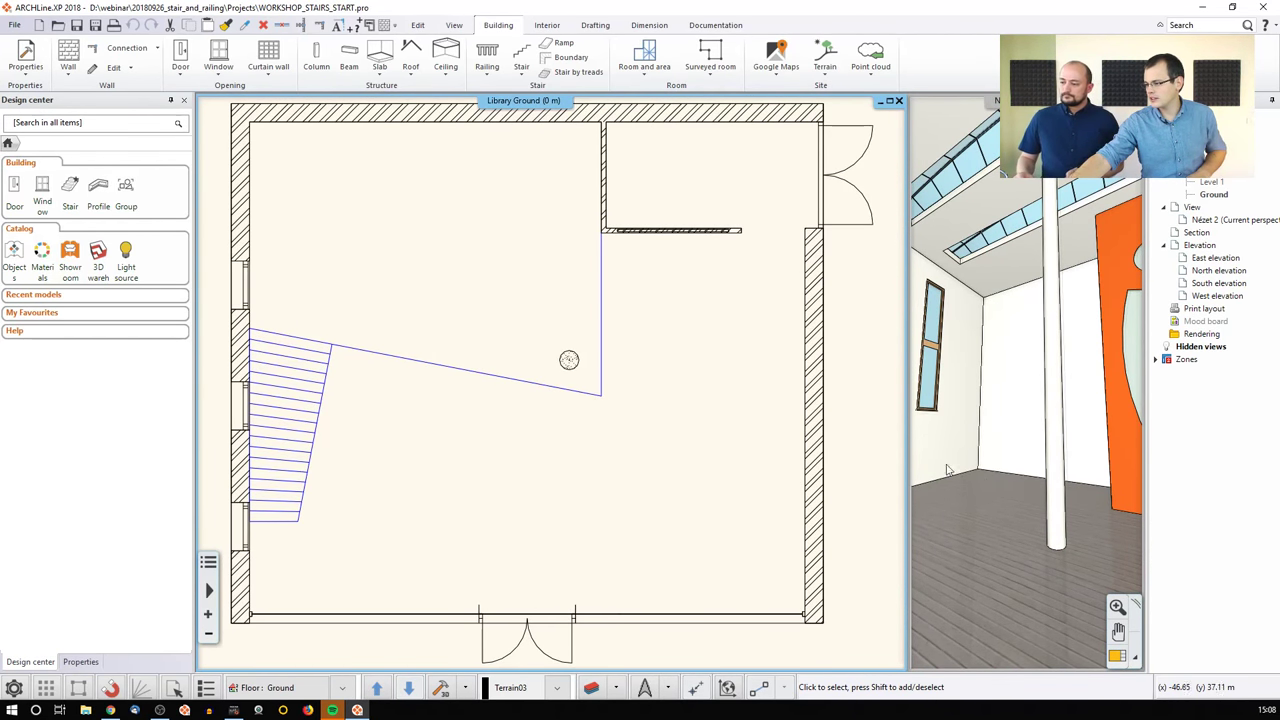
pyautogui.click(291, 389)
pyautogui.press('Delete')
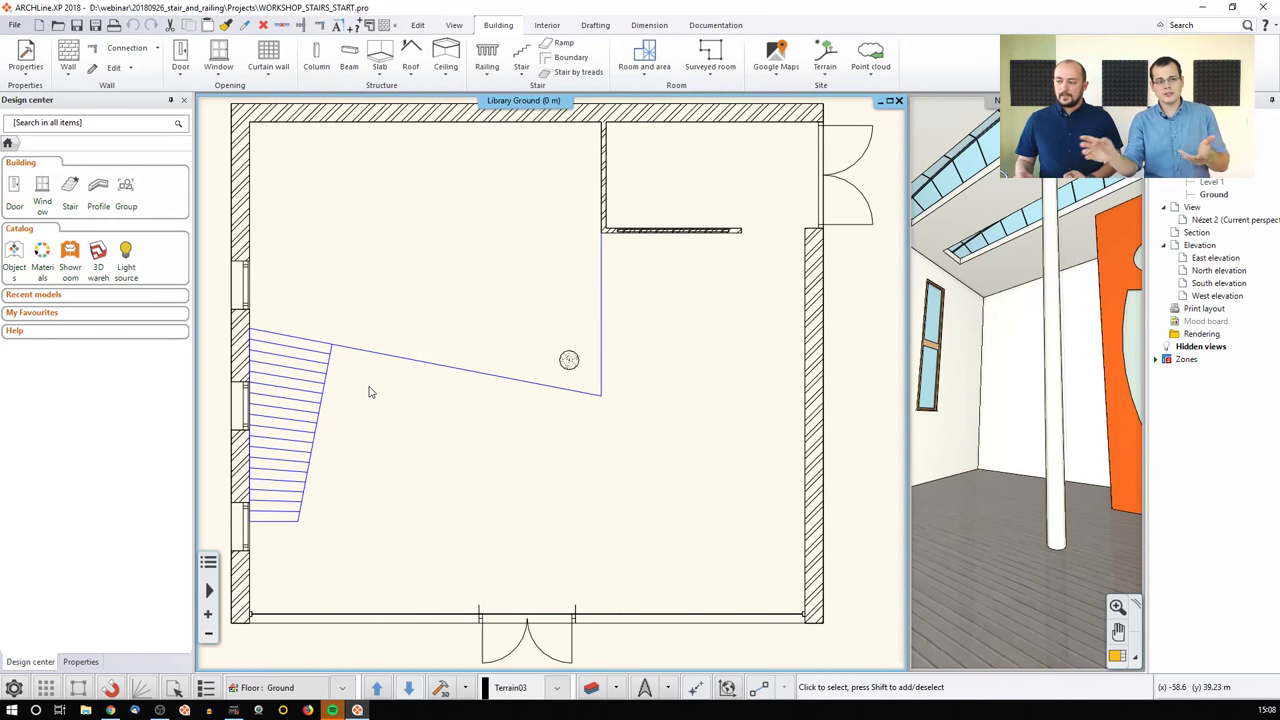
pyautogui.rightClick(396, 393)
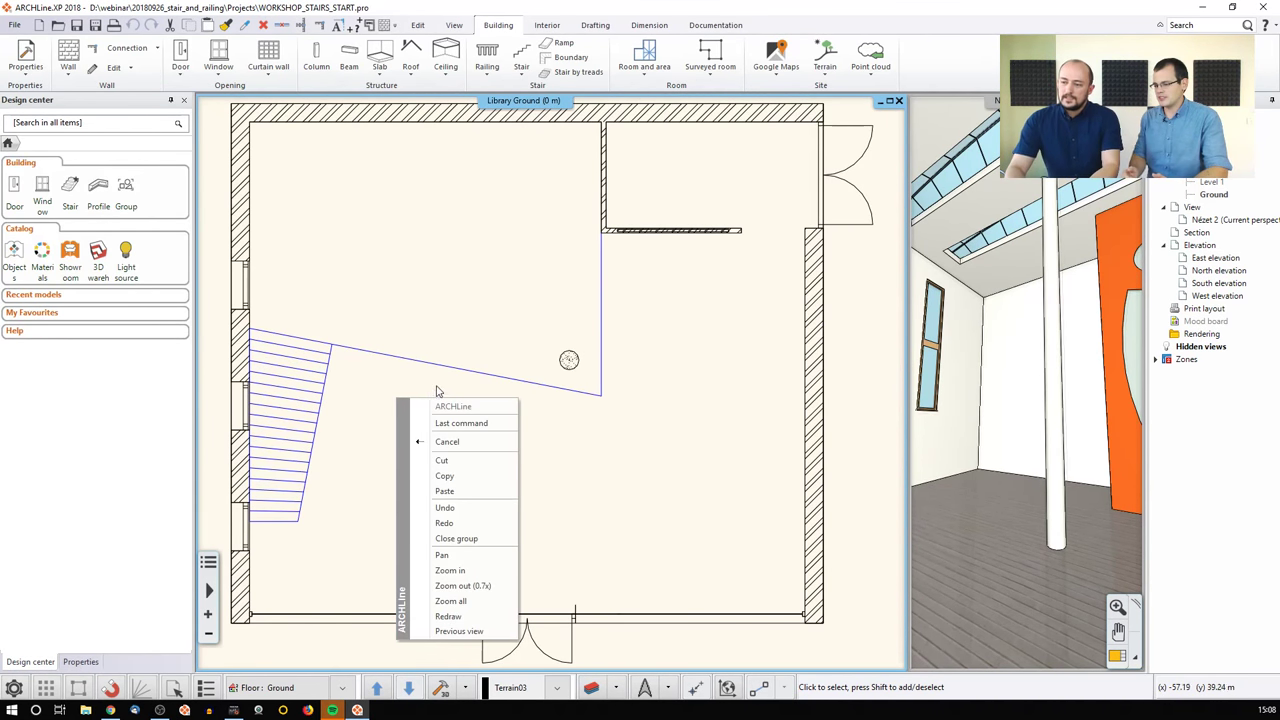
pyautogui.click(447, 323)
# Step: Switch the 3D window to the saved view Lépcsőház
pyautogui.click(950, 401)
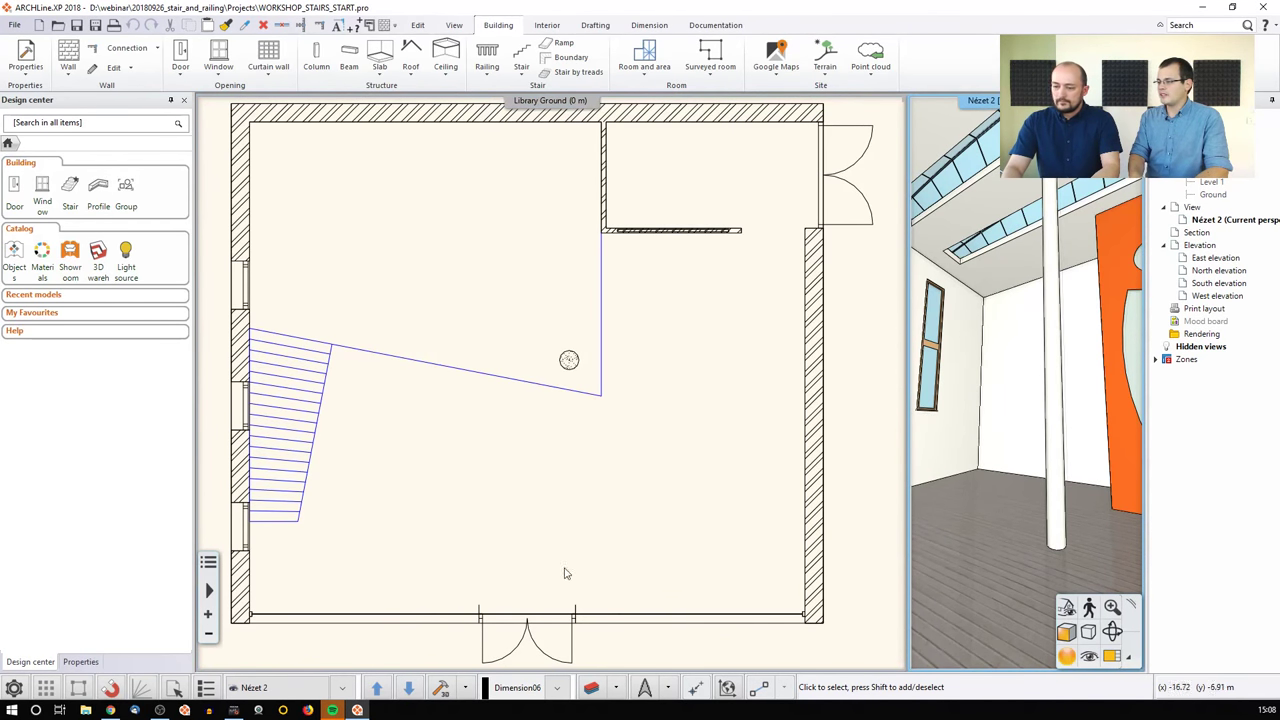
pyautogui.click(341, 688)
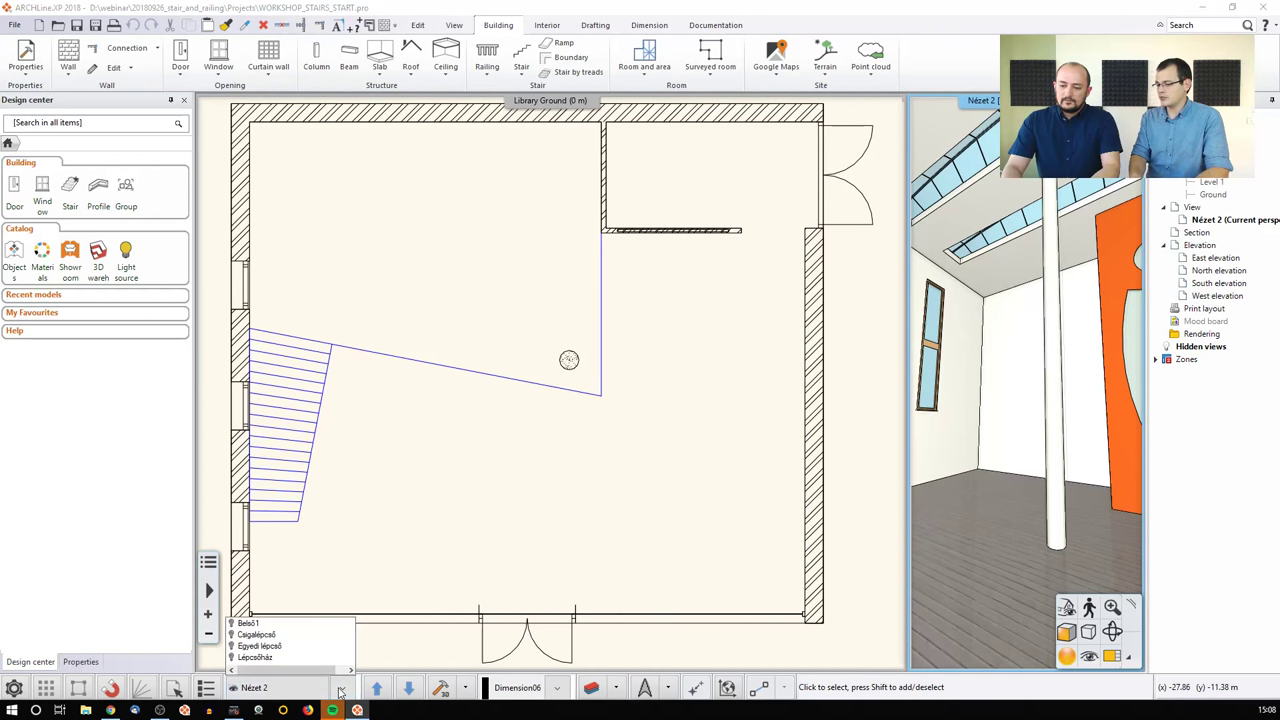
pyautogui.click(297, 634)
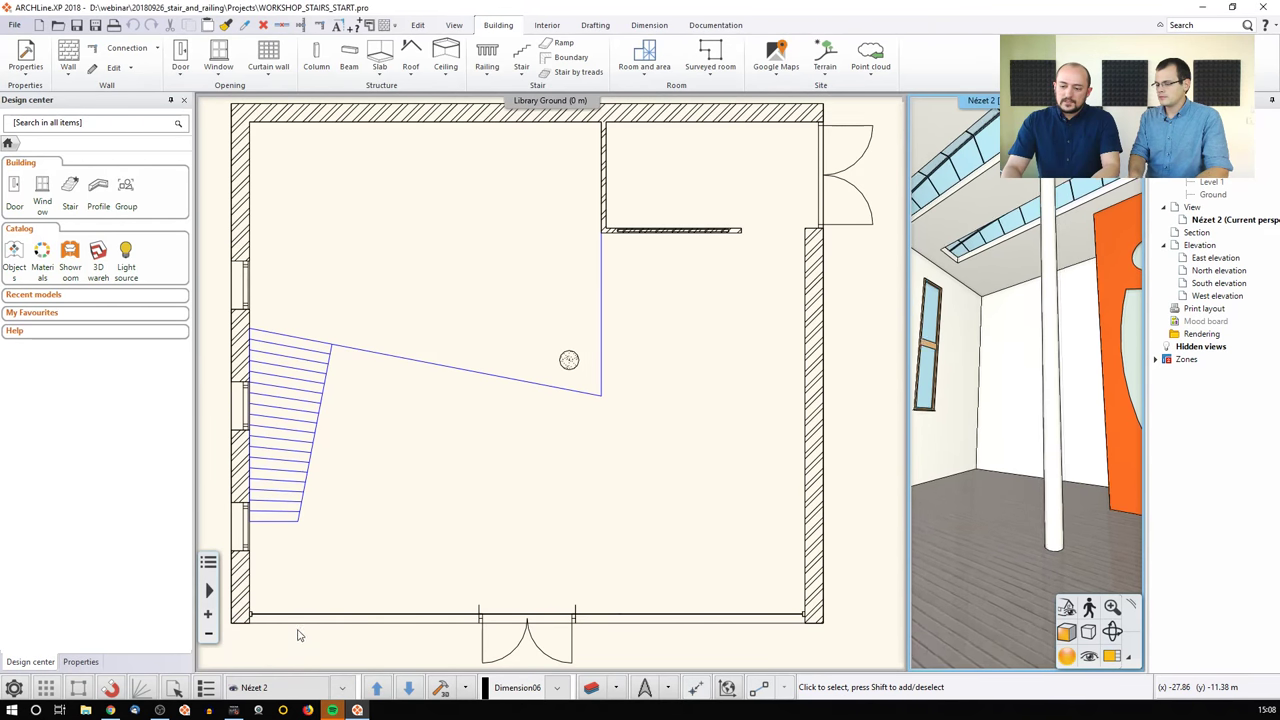
pyautogui.click(297, 688)
pyautogui.click(262, 646)
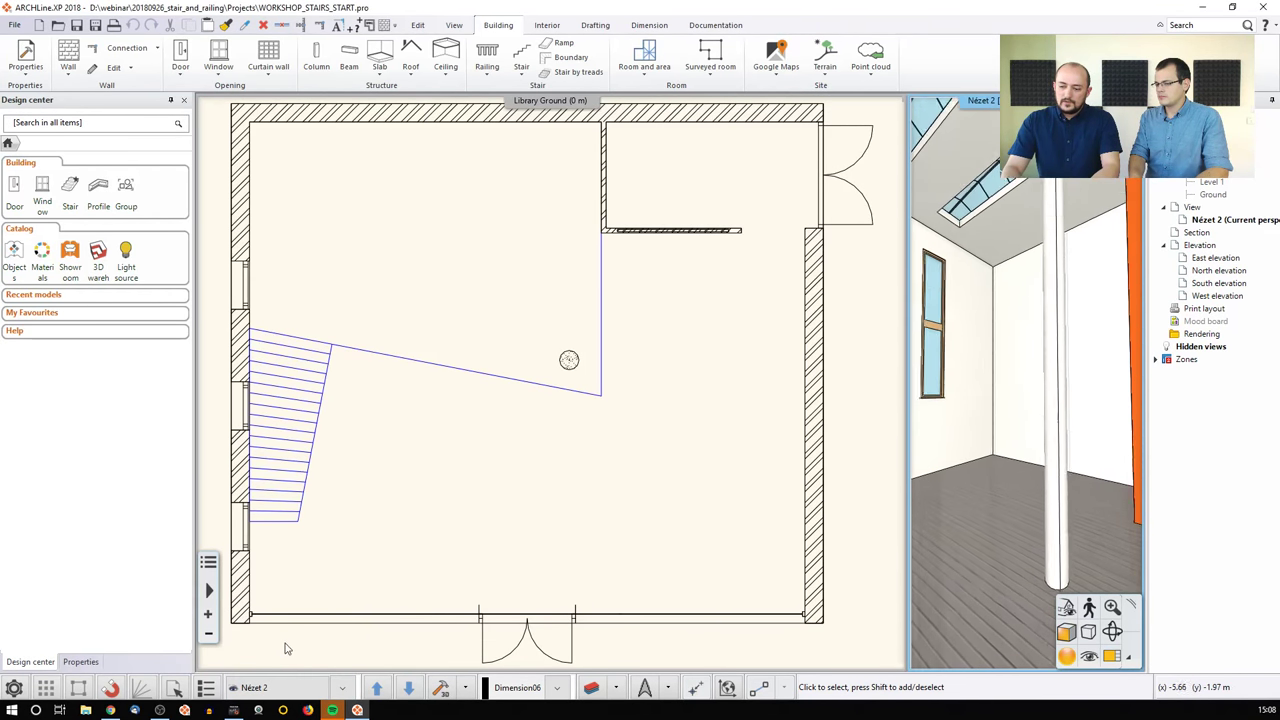
pyautogui.click(343, 688)
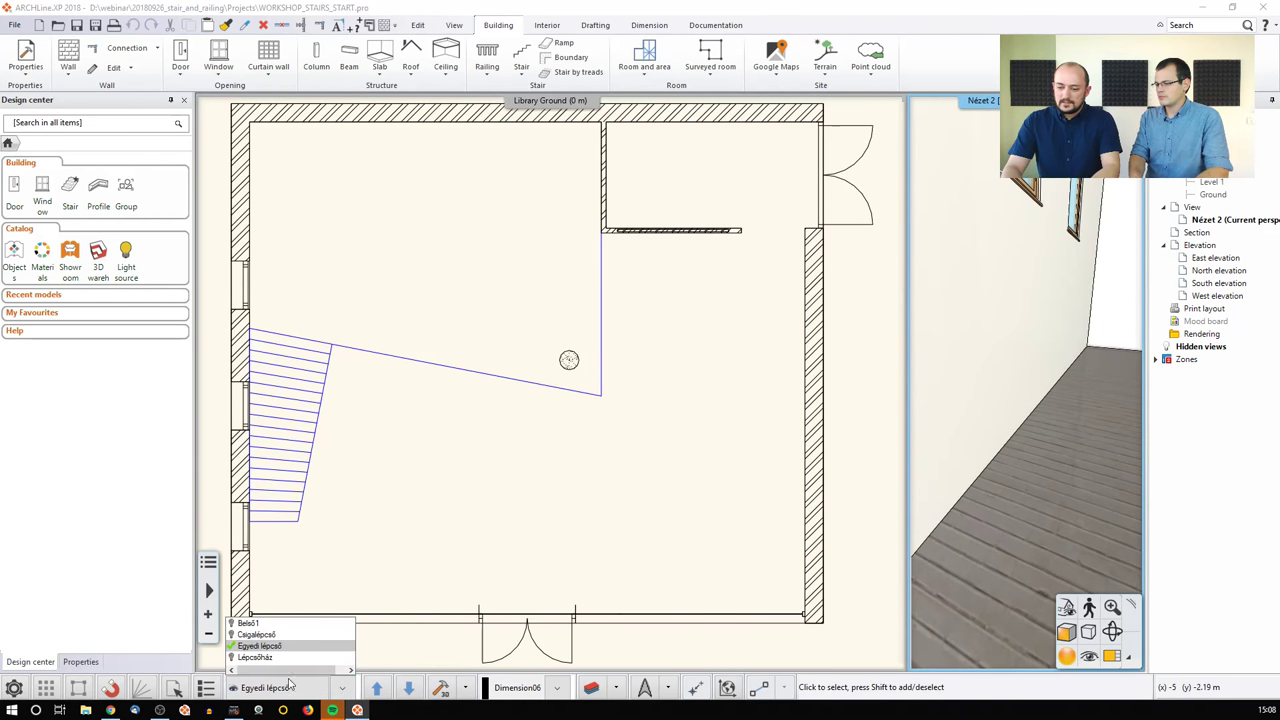
pyautogui.click(279, 658)
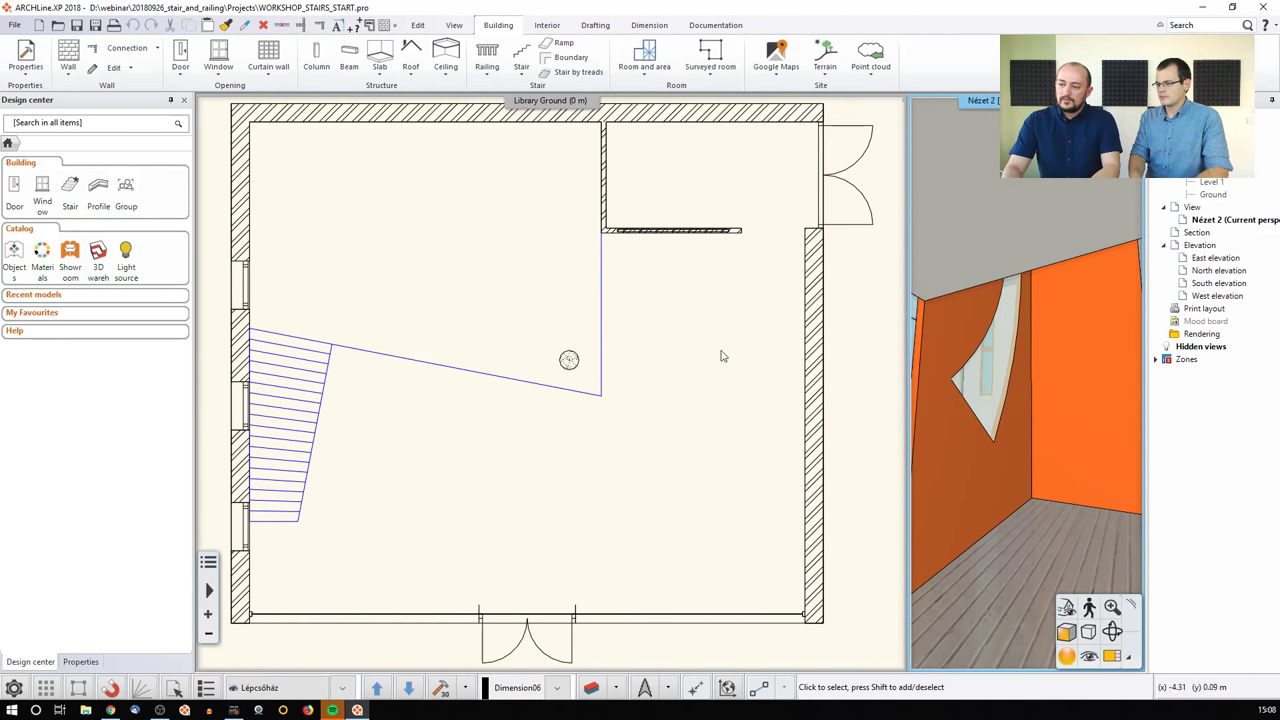
# Step: Place a straight stair about 2.8 m long and 1 m wide along the short partition wall's inner face, and delete it
pyautogui.scroll(4, 574, 309)
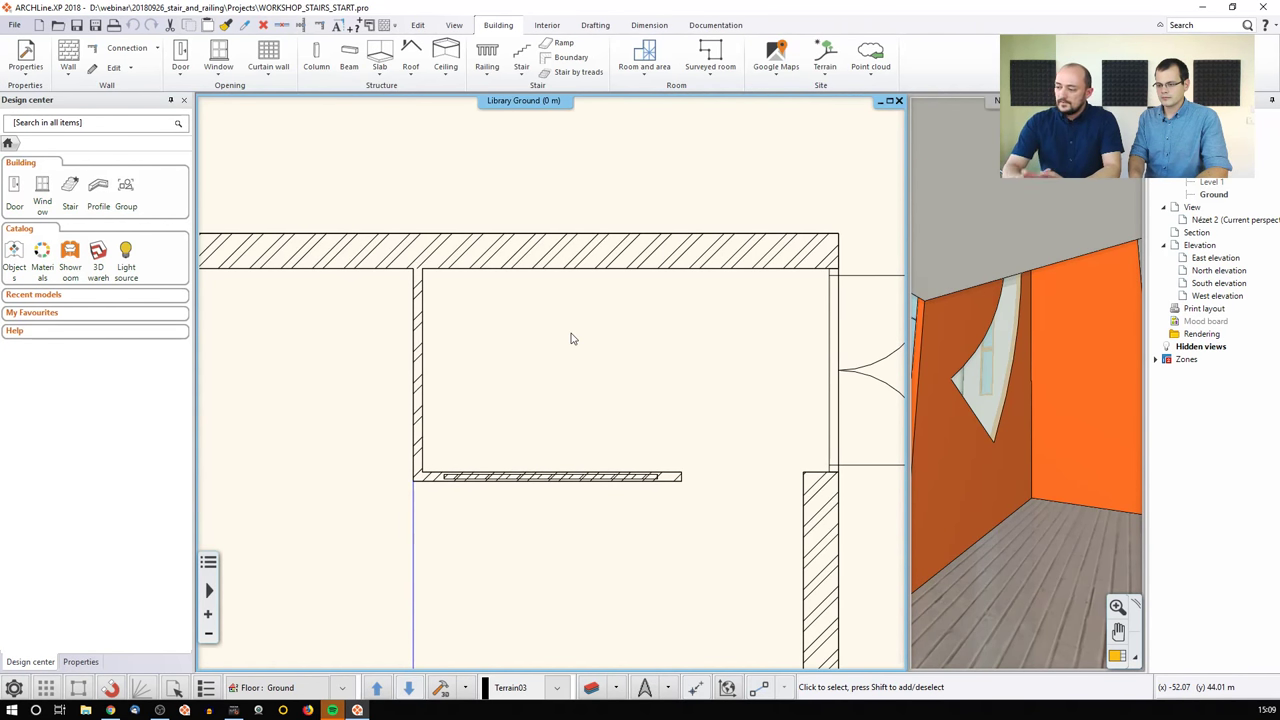
pyautogui.scroll(1, 571, 338)
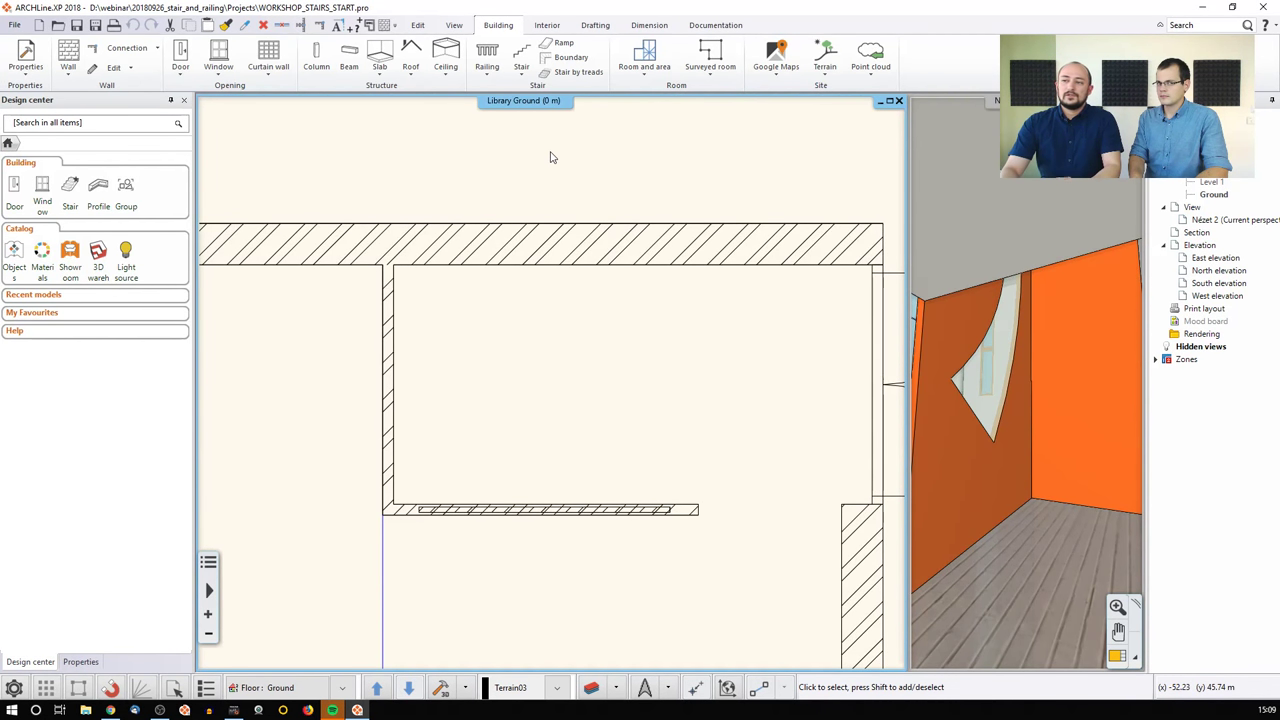
pyautogui.click(521, 60)
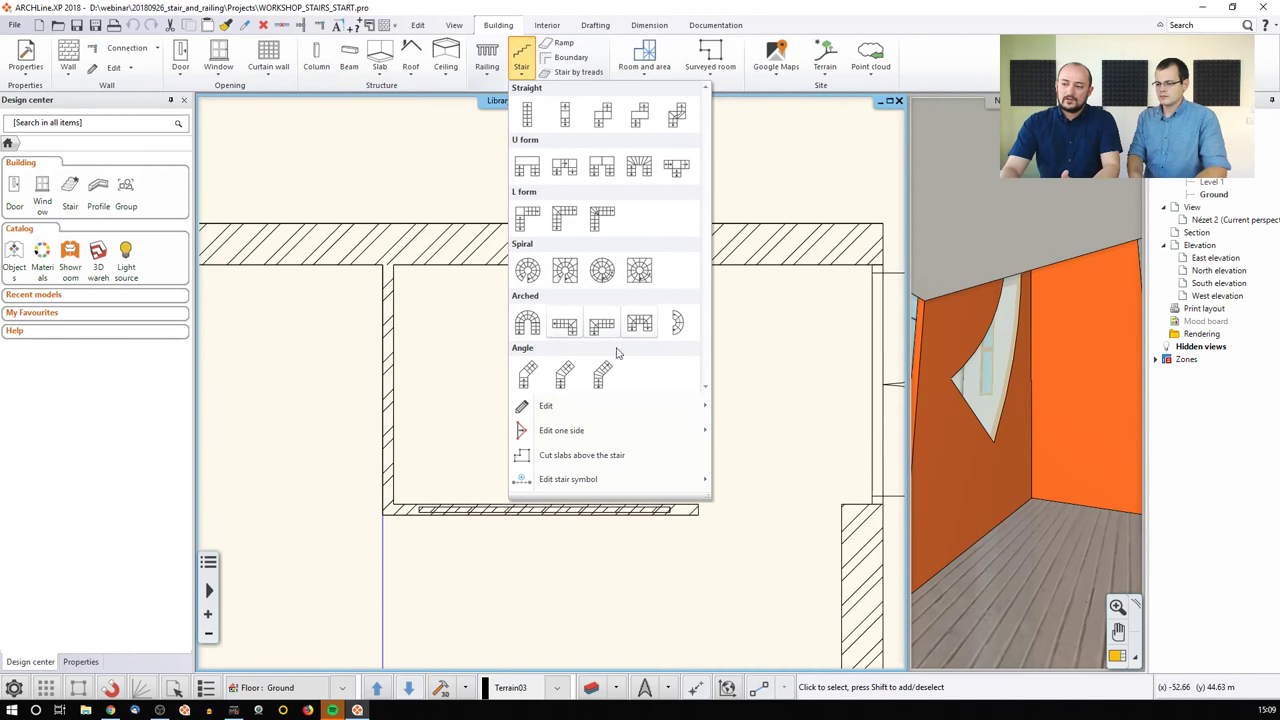
pyautogui.moveTo(711, 401)
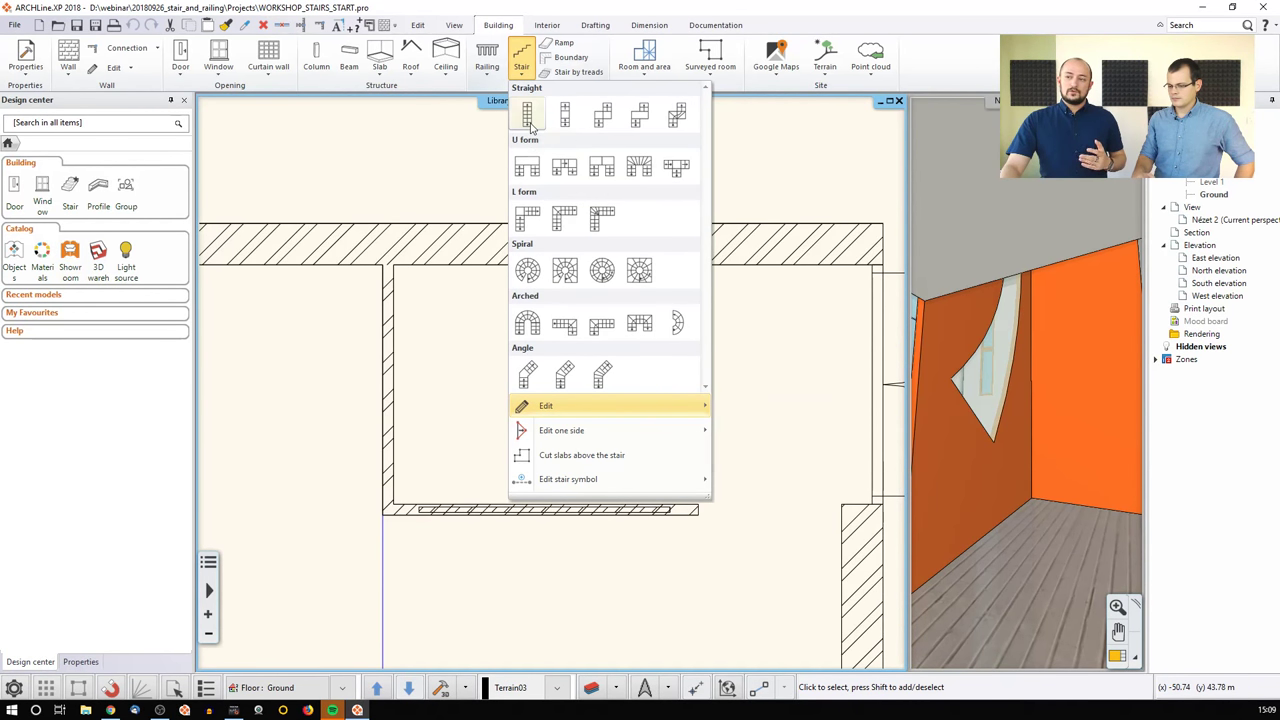
pyautogui.click(527, 116)
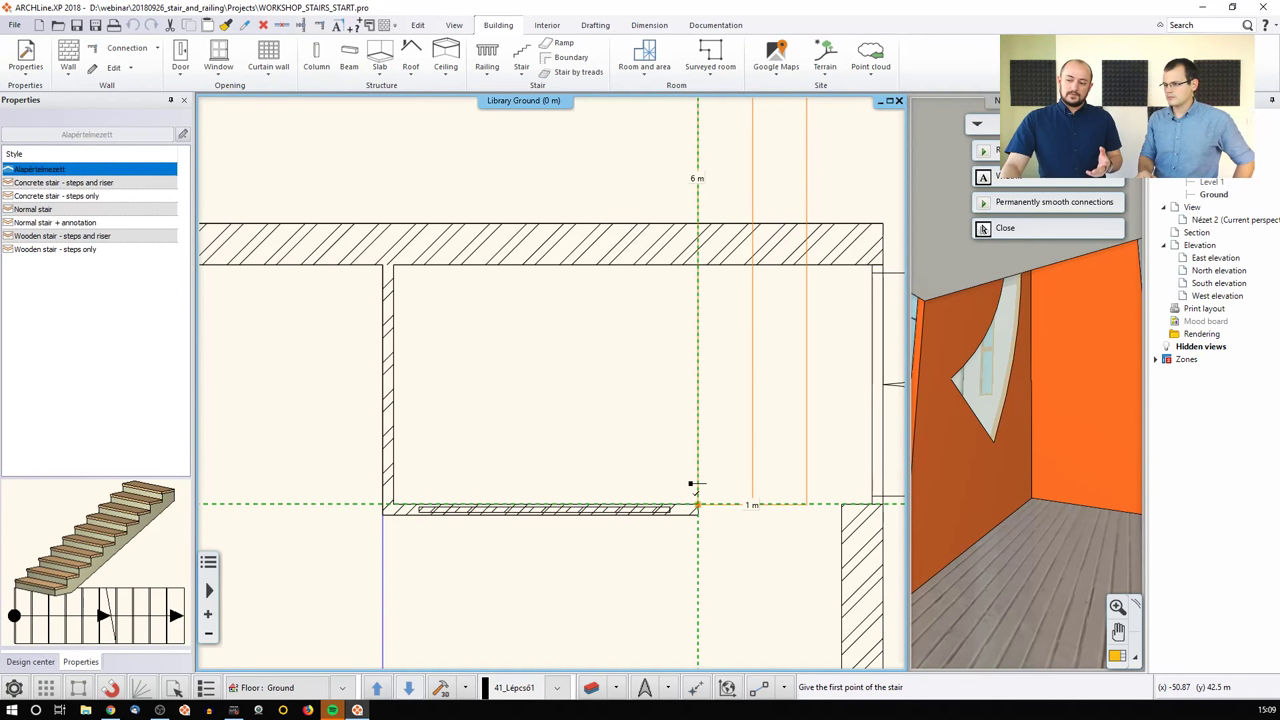
pyautogui.click(694, 486)
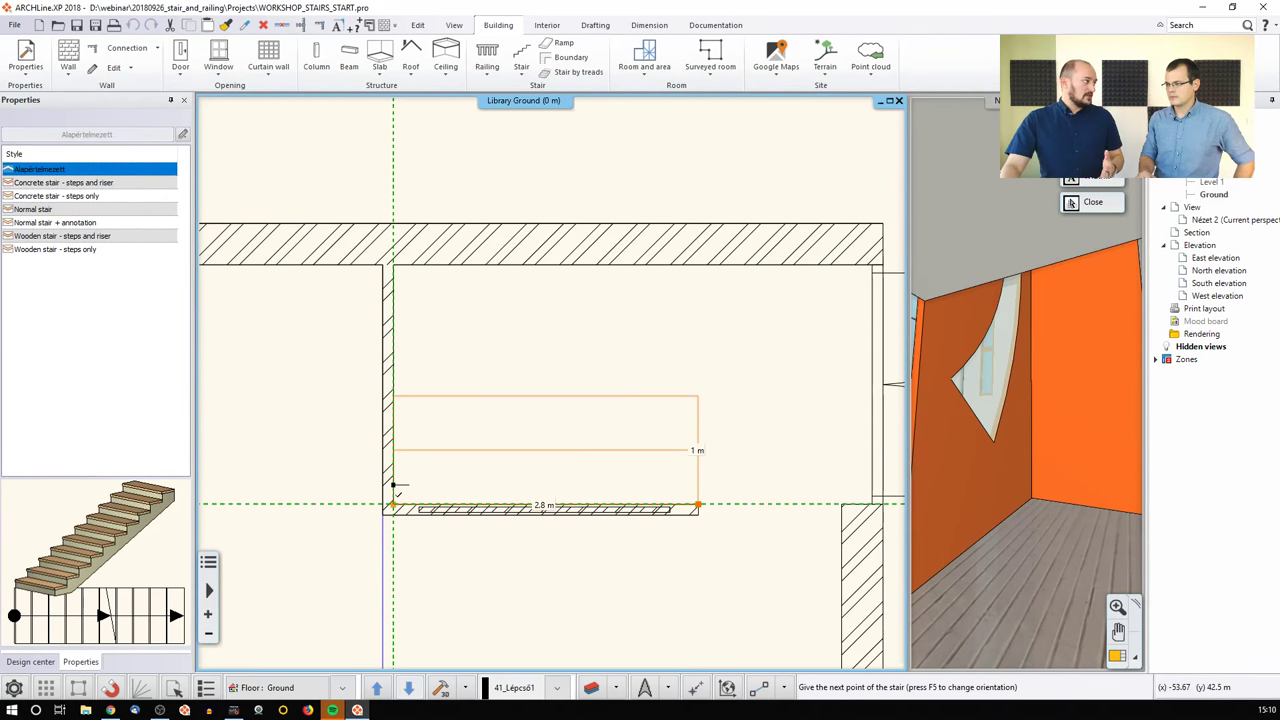
pyautogui.click(393, 487)
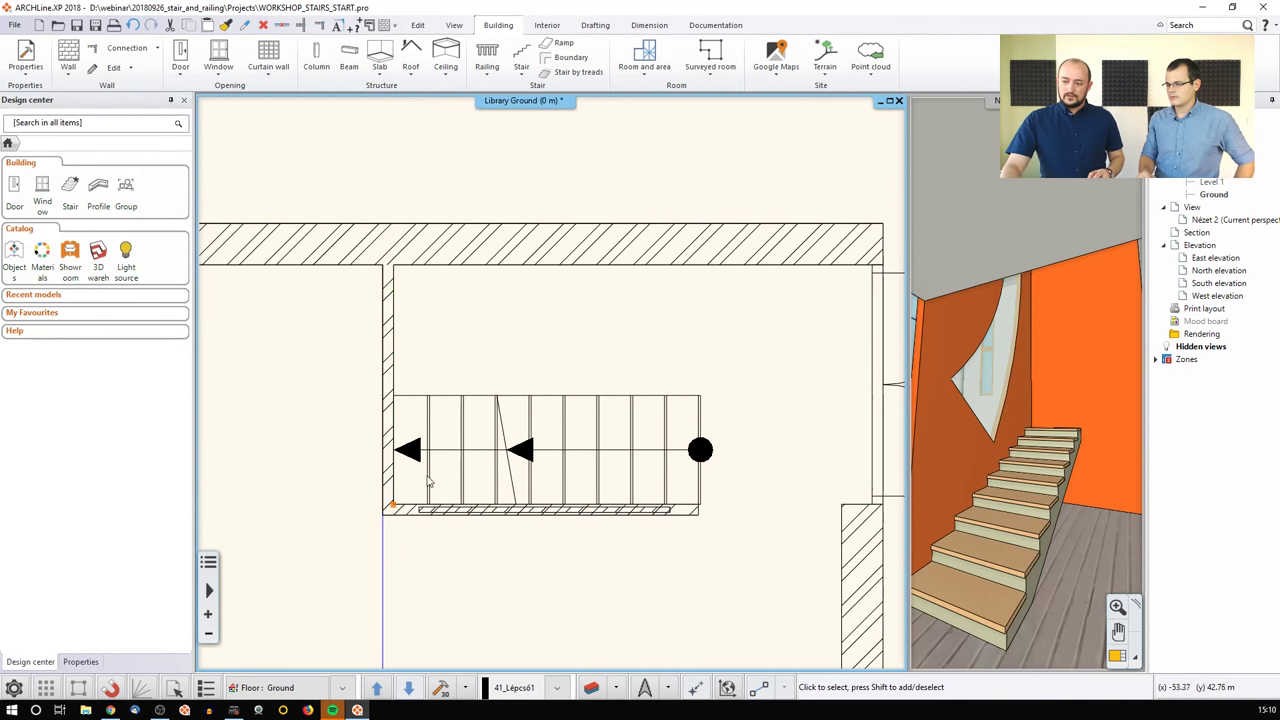
pyautogui.click(495, 473)
pyautogui.press('Delete')
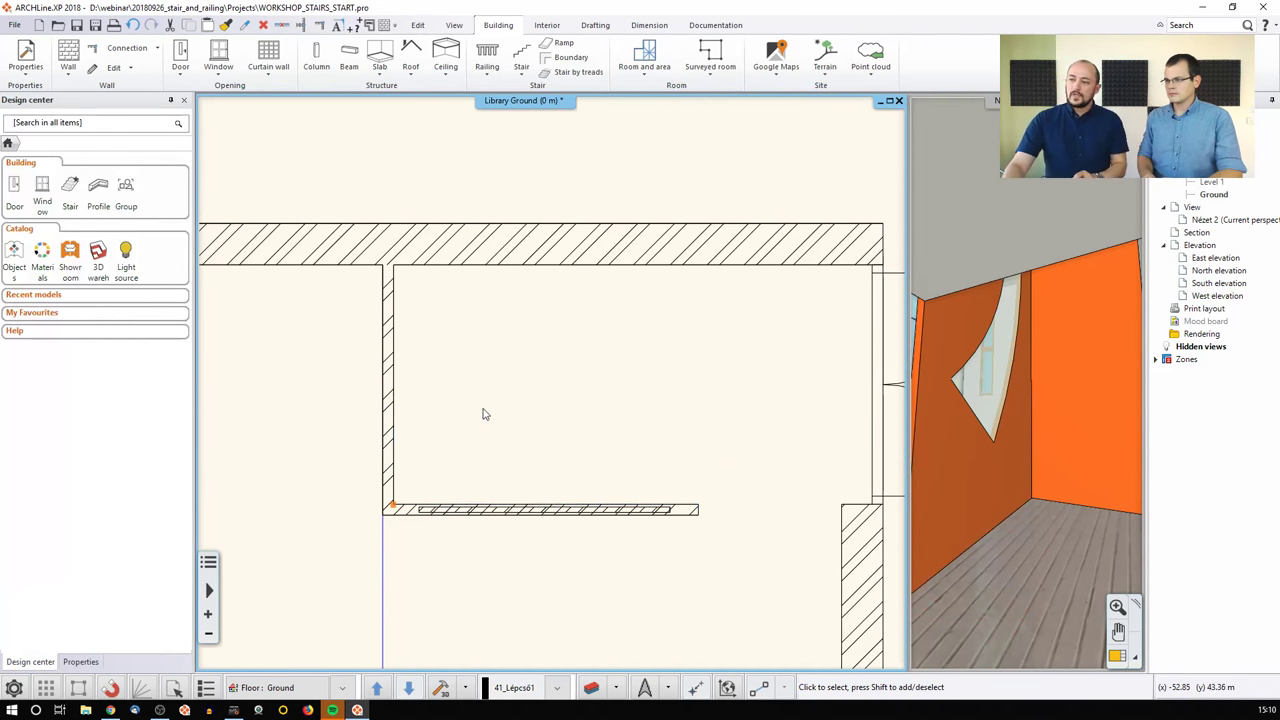
# Step: Place a 1 m wide U-form stair with winders in the stairwell, with sides about 2.8 m, 2.2 m and 2.8 m along the walls
pyautogui.click(521, 78)
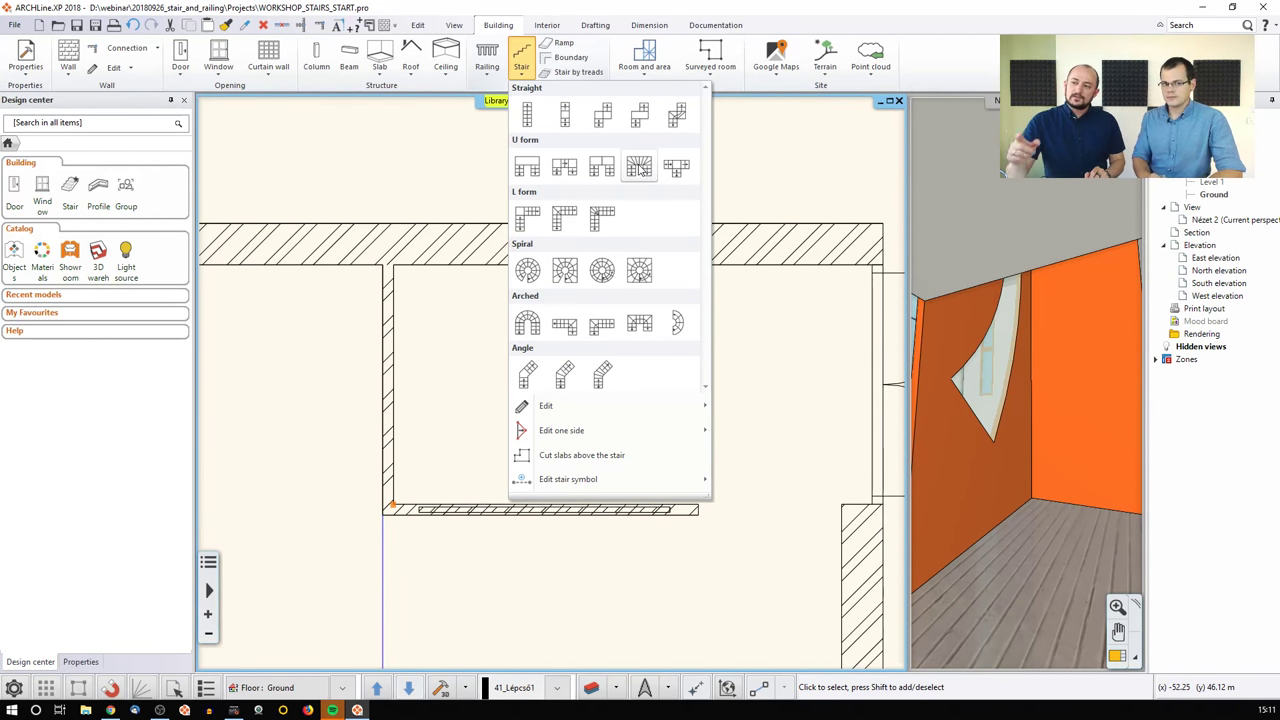
pyautogui.click(639, 167)
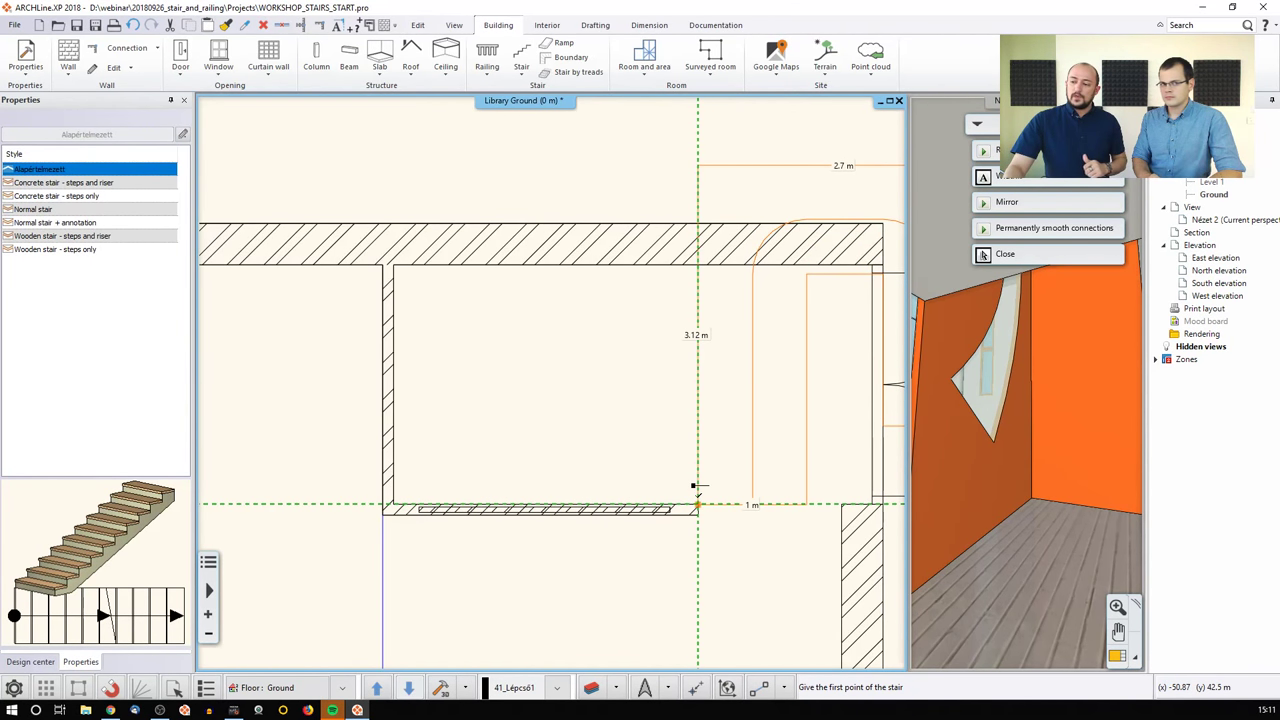
pyautogui.click(697, 488)
pyautogui.click(397, 490)
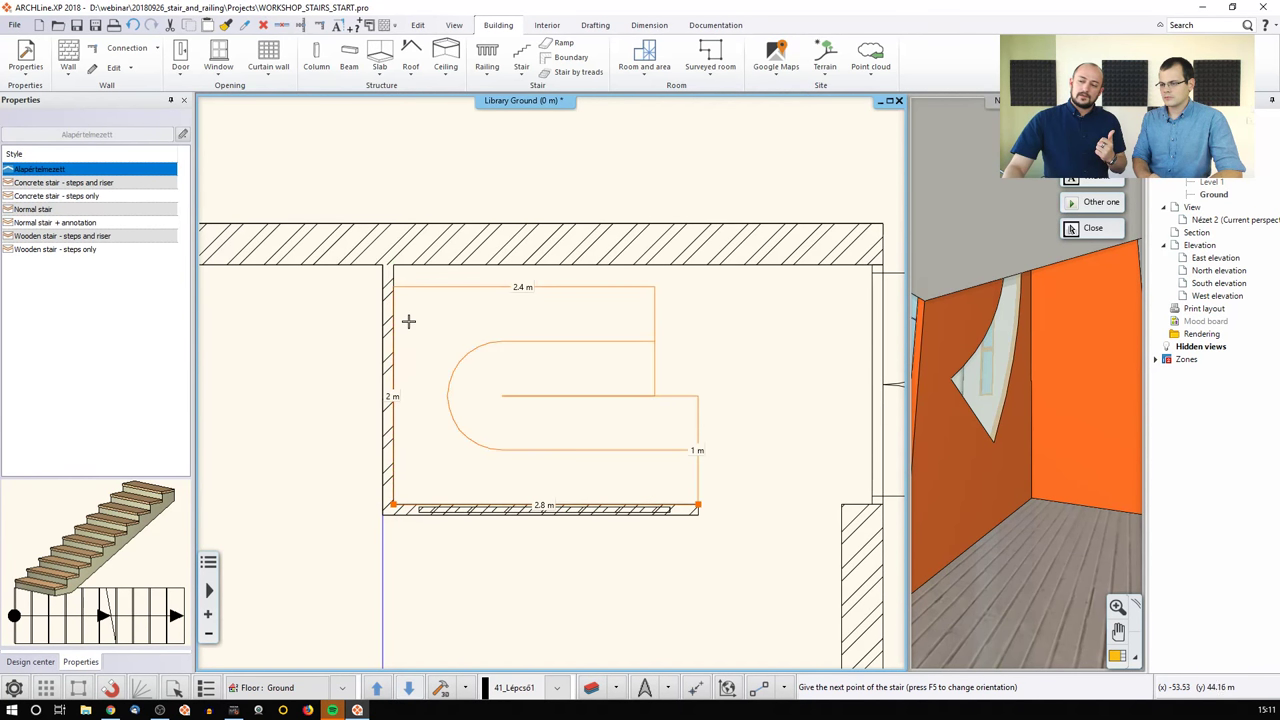
pyautogui.click(394, 266)
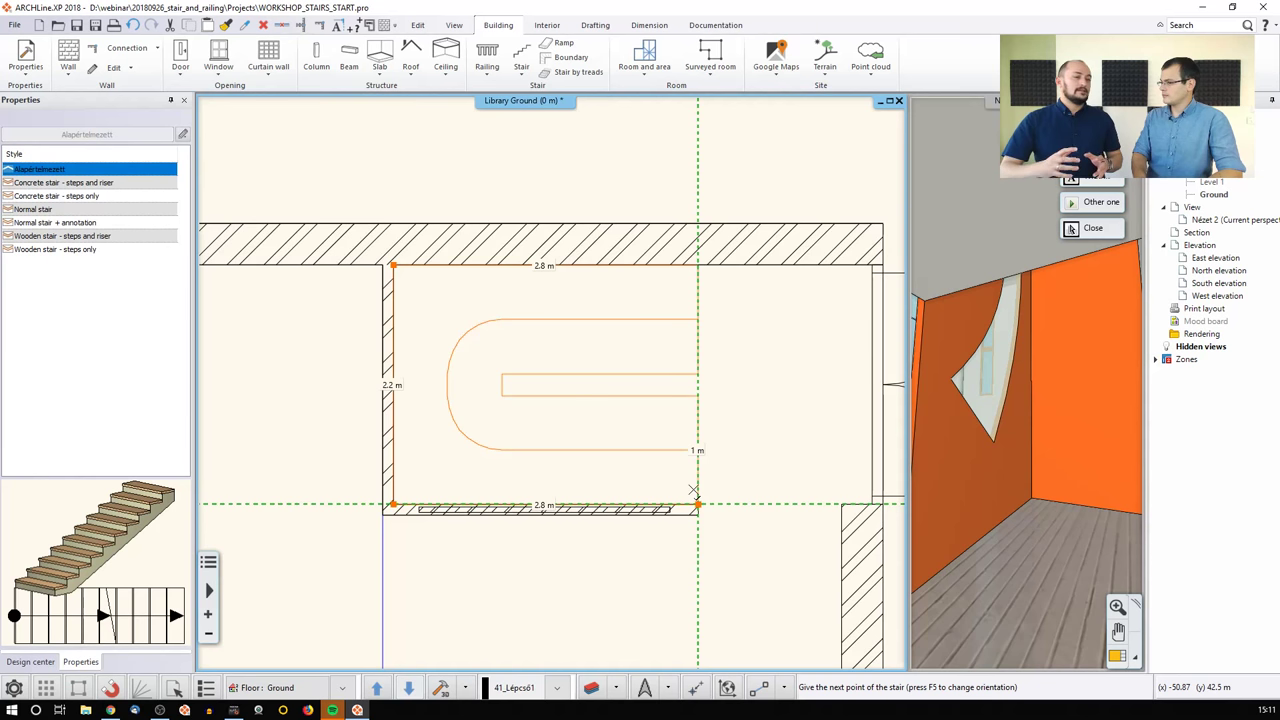
pyautogui.click(693, 491)
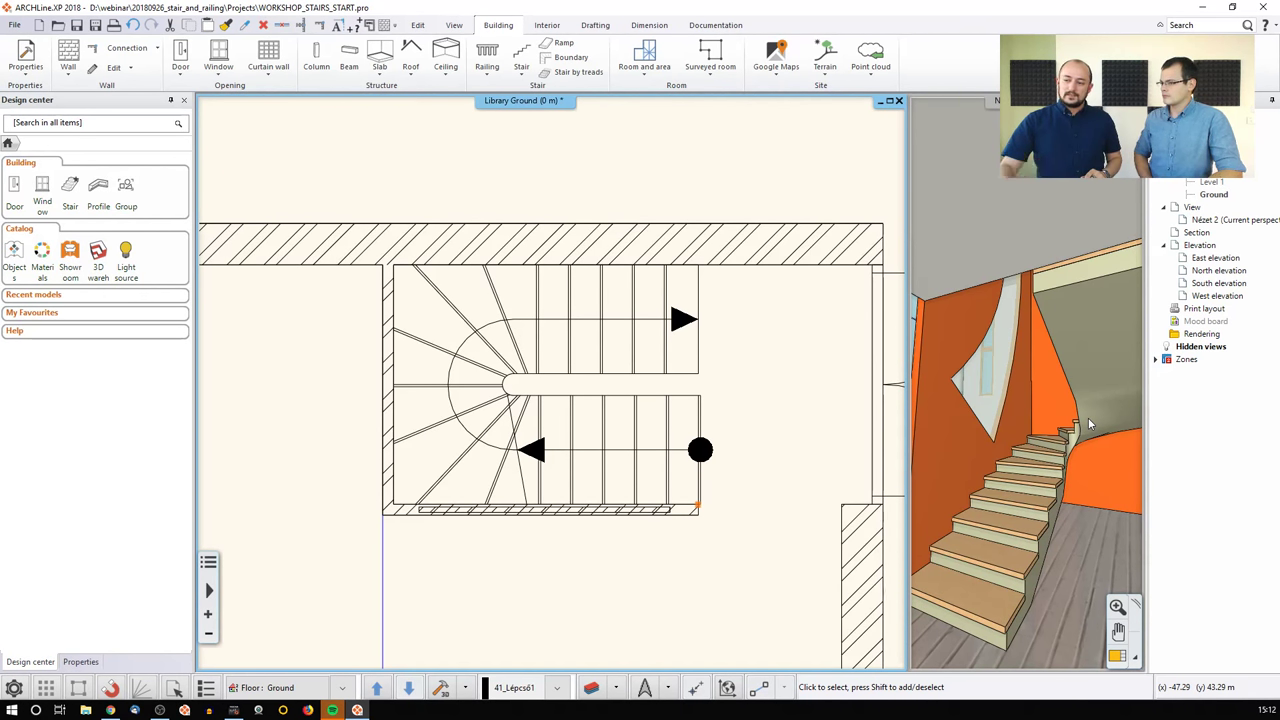
# Step: In the U-form stair's settings, take the total height from the floor height, and unlock it for manual entry
pyautogui.click(611, 352)
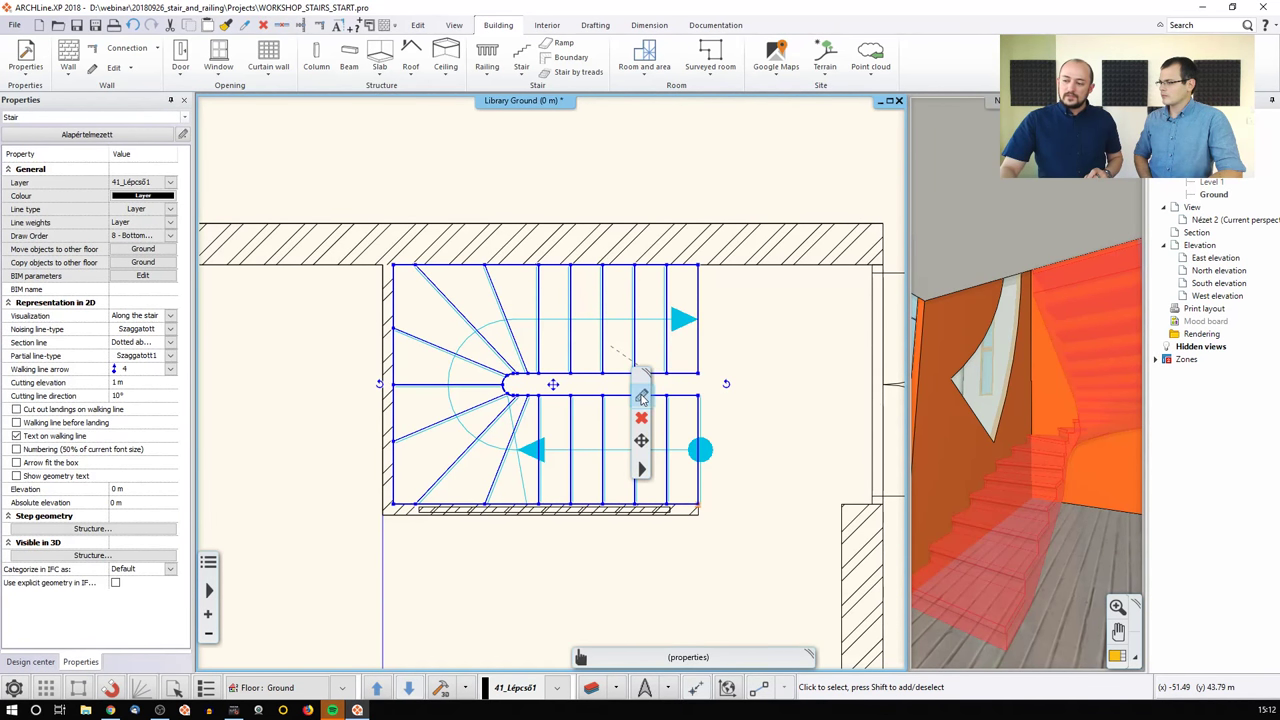
pyautogui.click(642, 398)
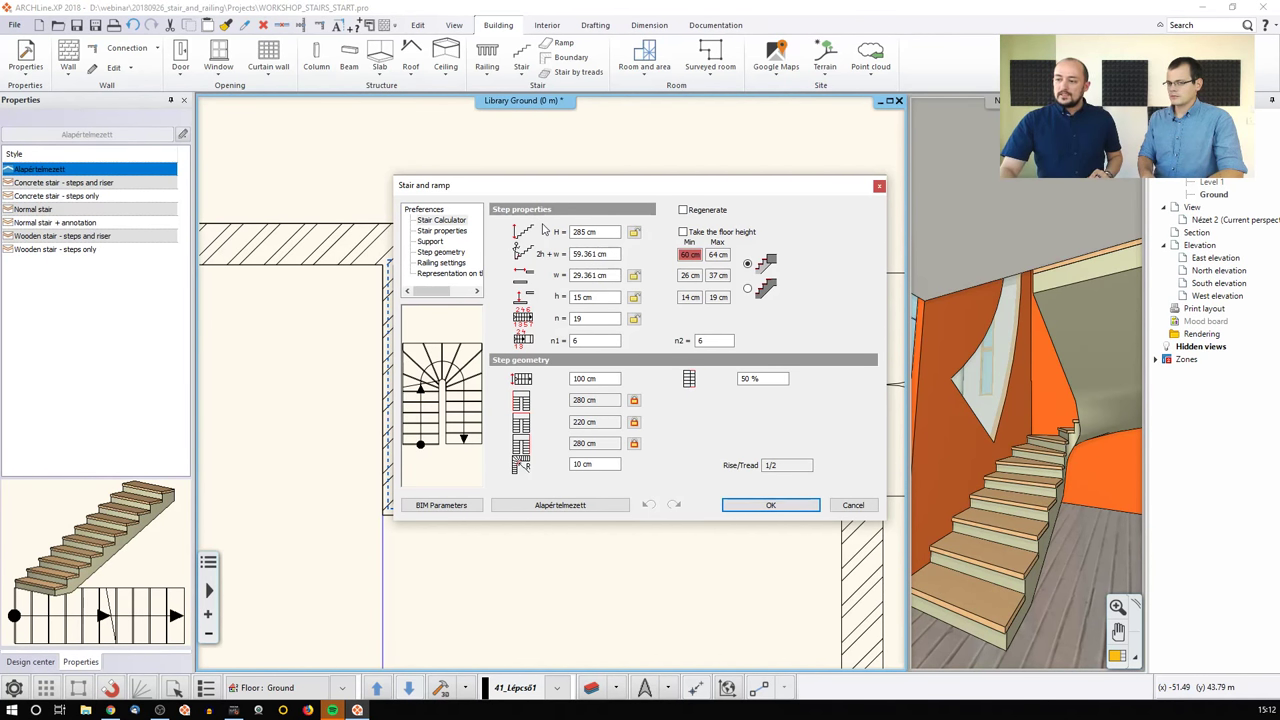
pyautogui.click(683, 232)
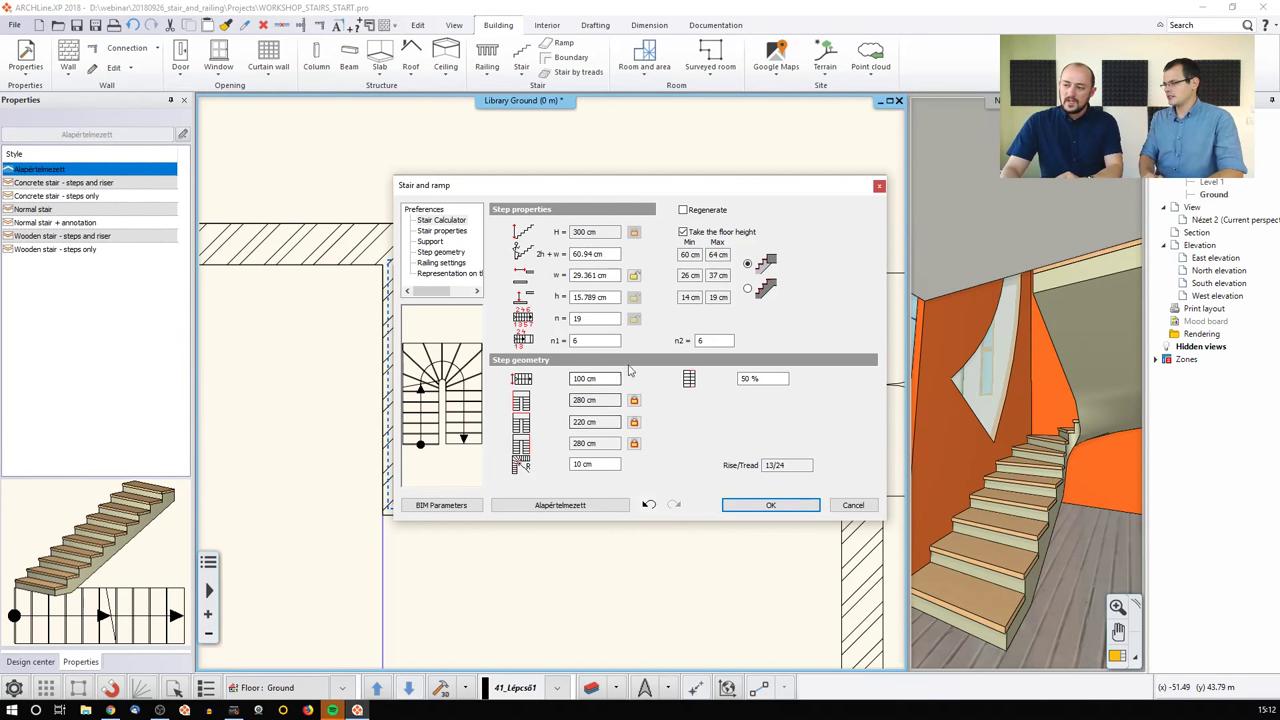
pyautogui.click(684, 233)
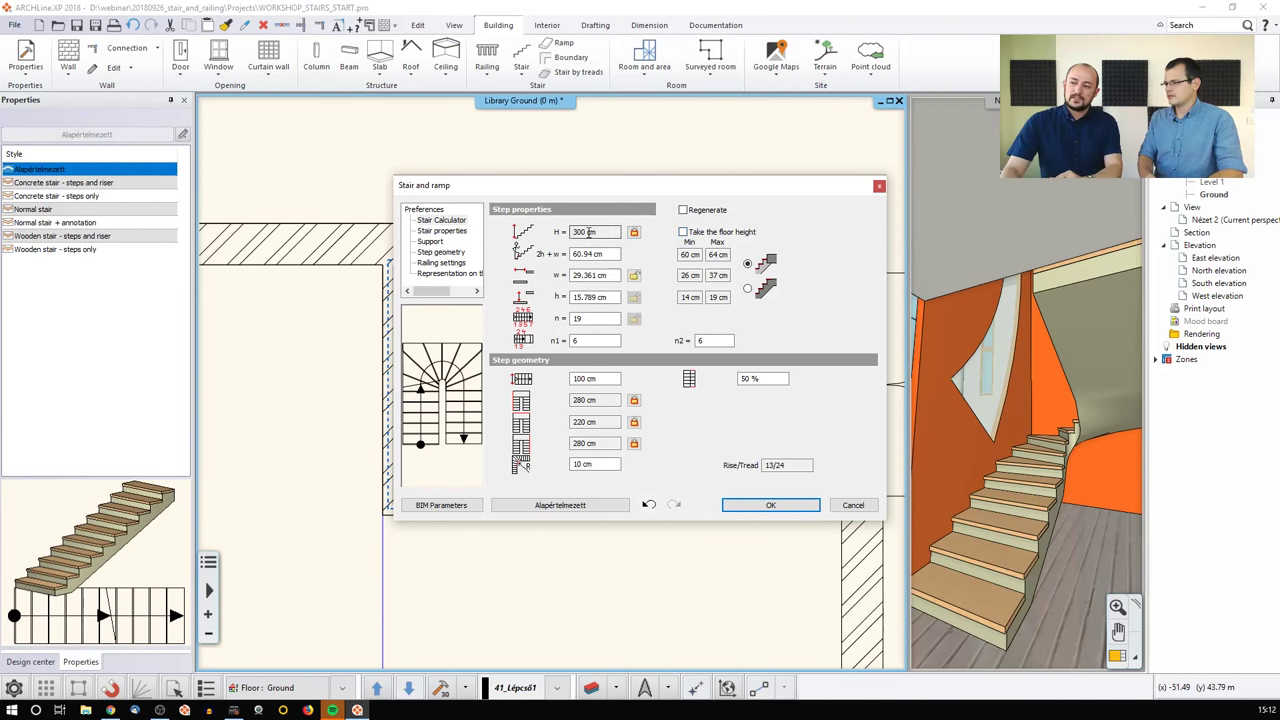
pyautogui.moveTo(603, 232); pyautogui.dragTo(567, 234)
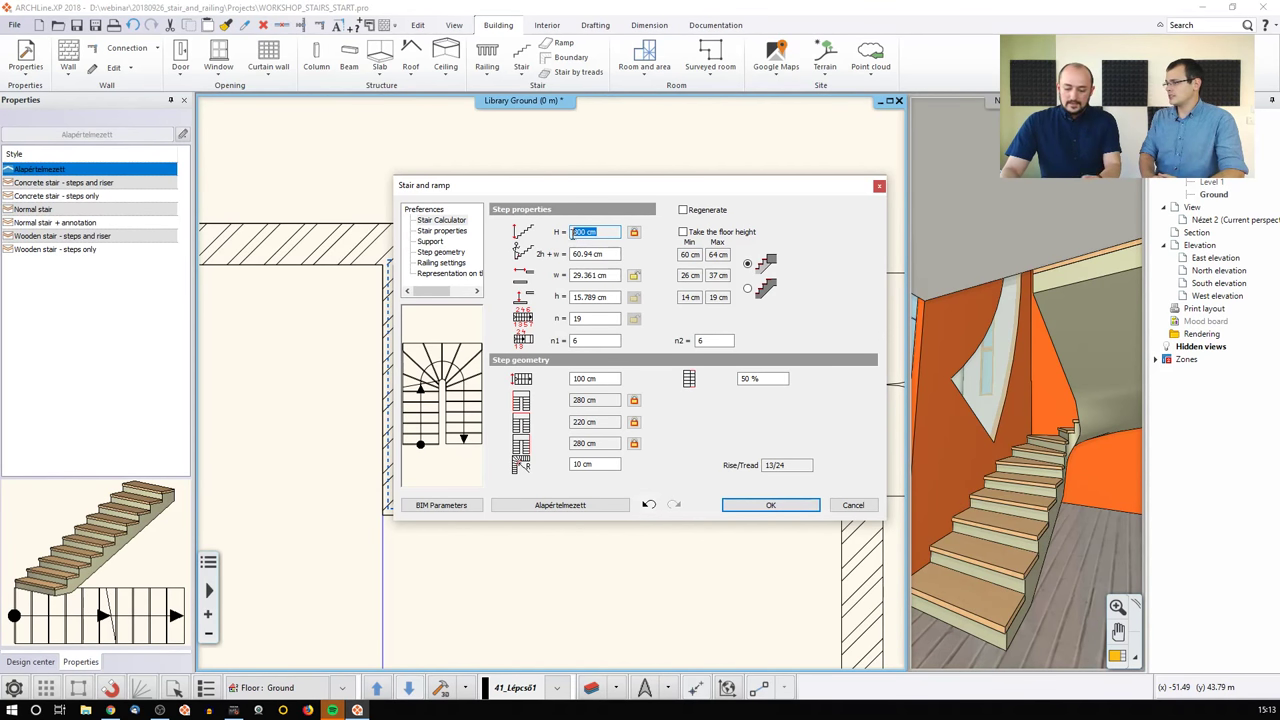
pyautogui.click(635, 234)
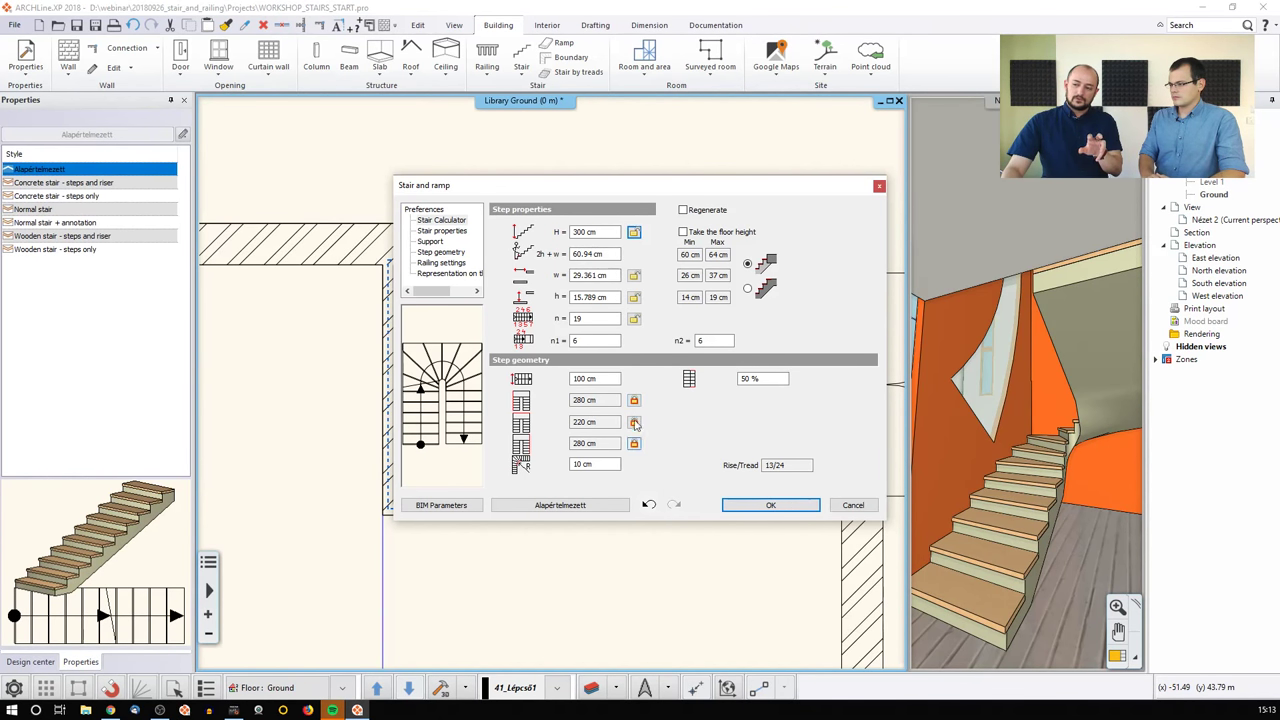
# Step: Set the stair's total height H to 250 cm
pyautogui.moveTo(616, 232); pyautogui.dragTo(560, 236)
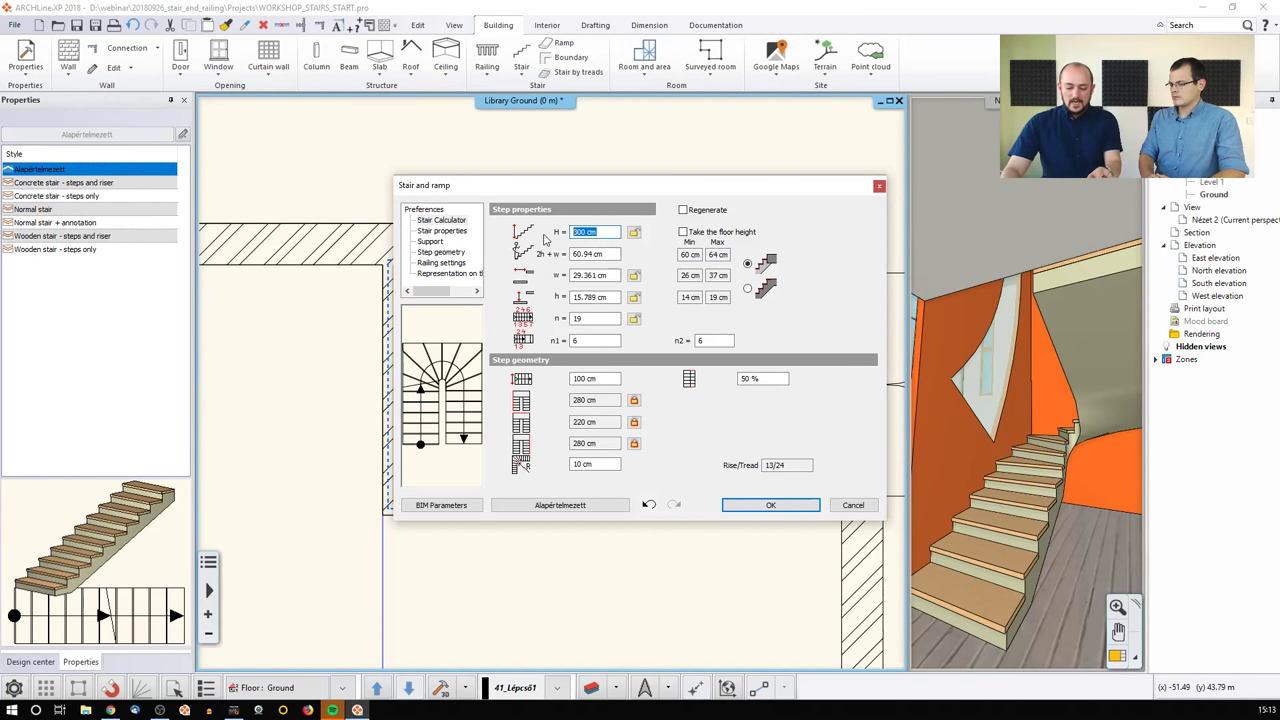
pyautogui.write('250')
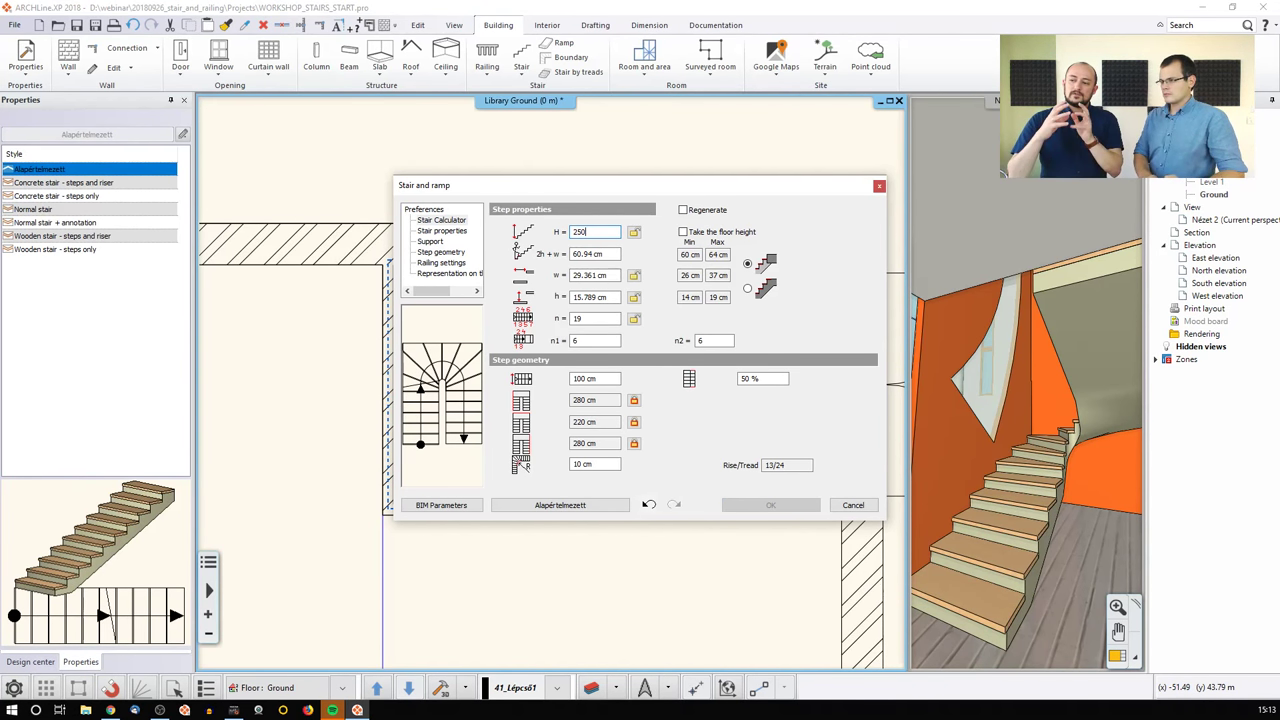
pyautogui.press('Return')
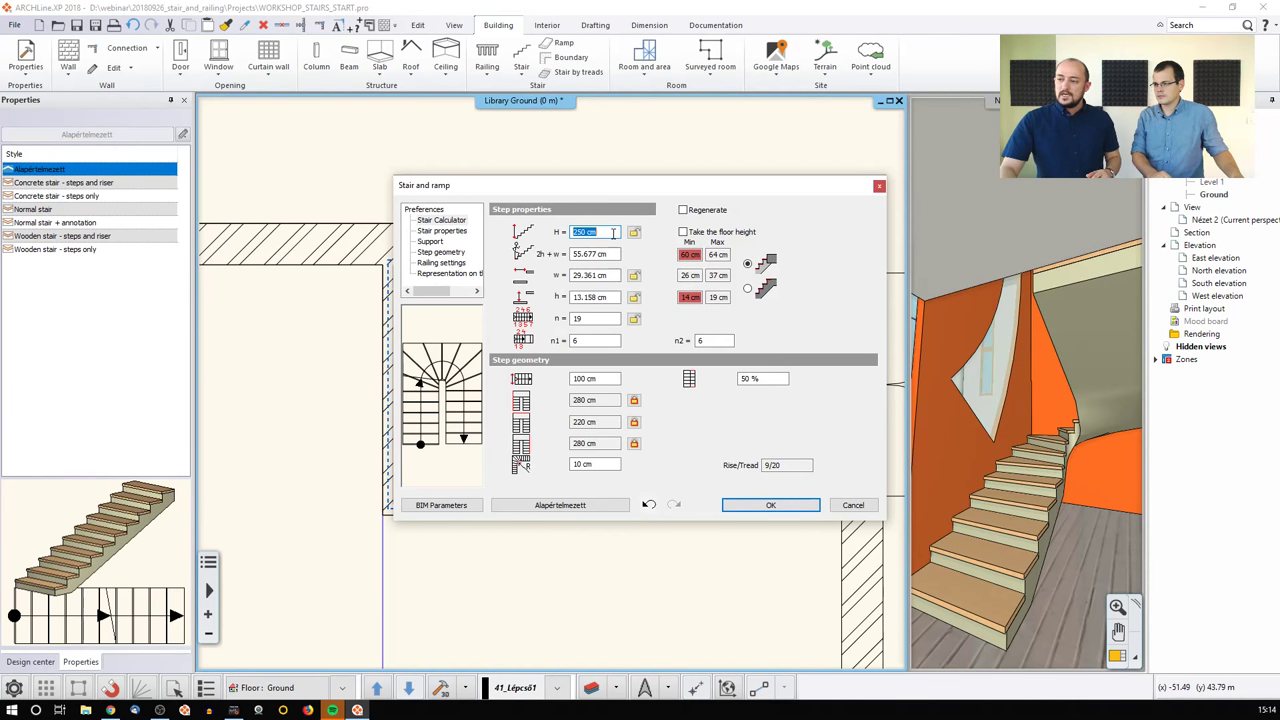
# Step: Set the stair's total height H to 300 cm
pyautogui.write('3')
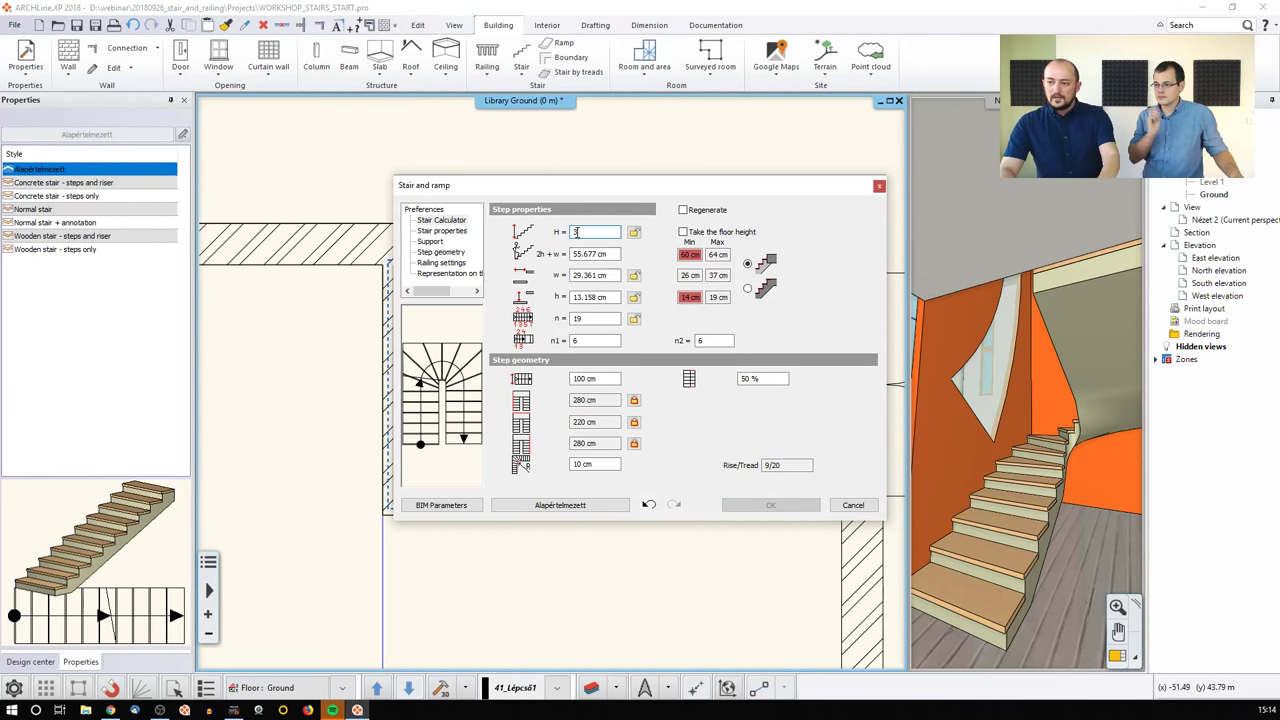
pyautogui.write('00')
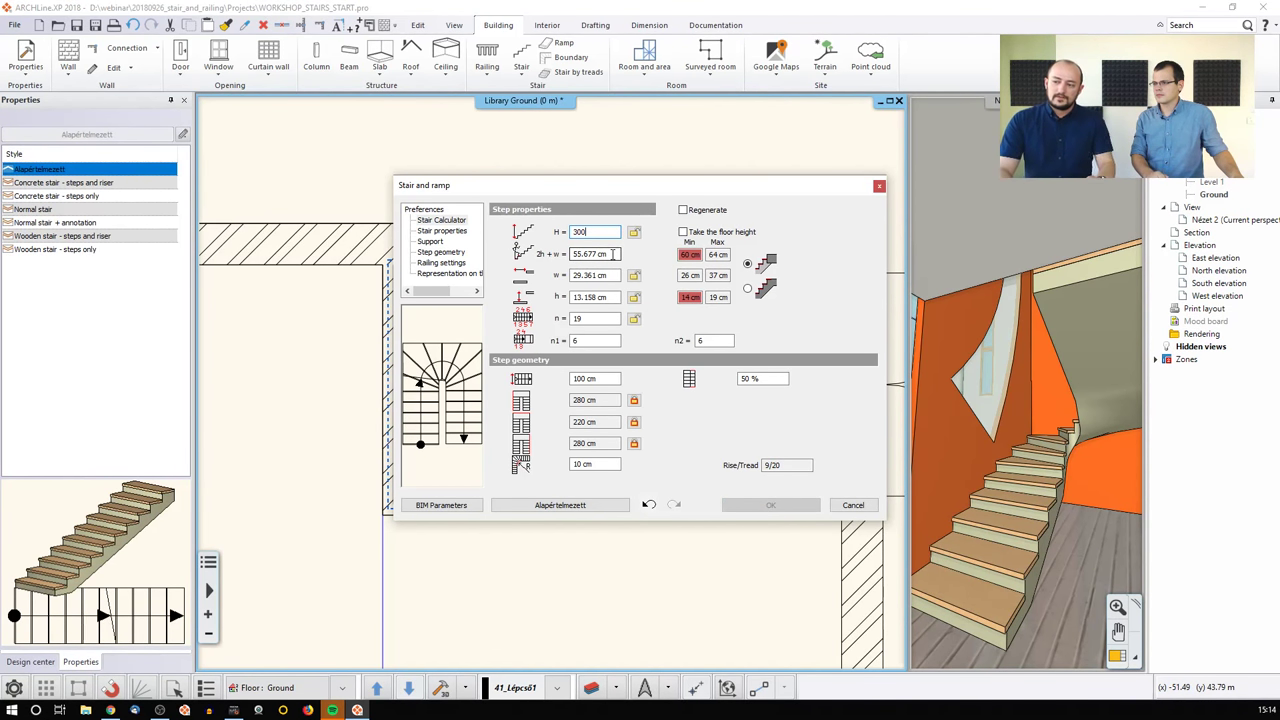
pyautogui.press('Return')
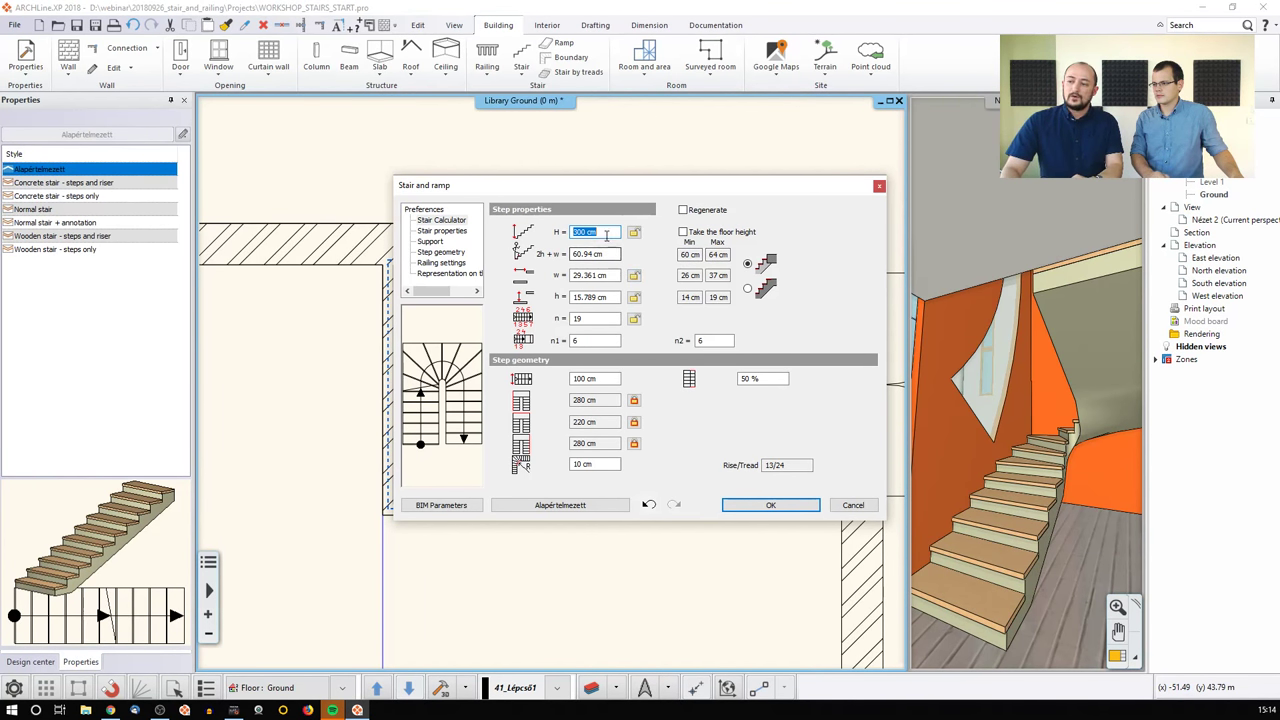
pyautogui.click(600, 252)
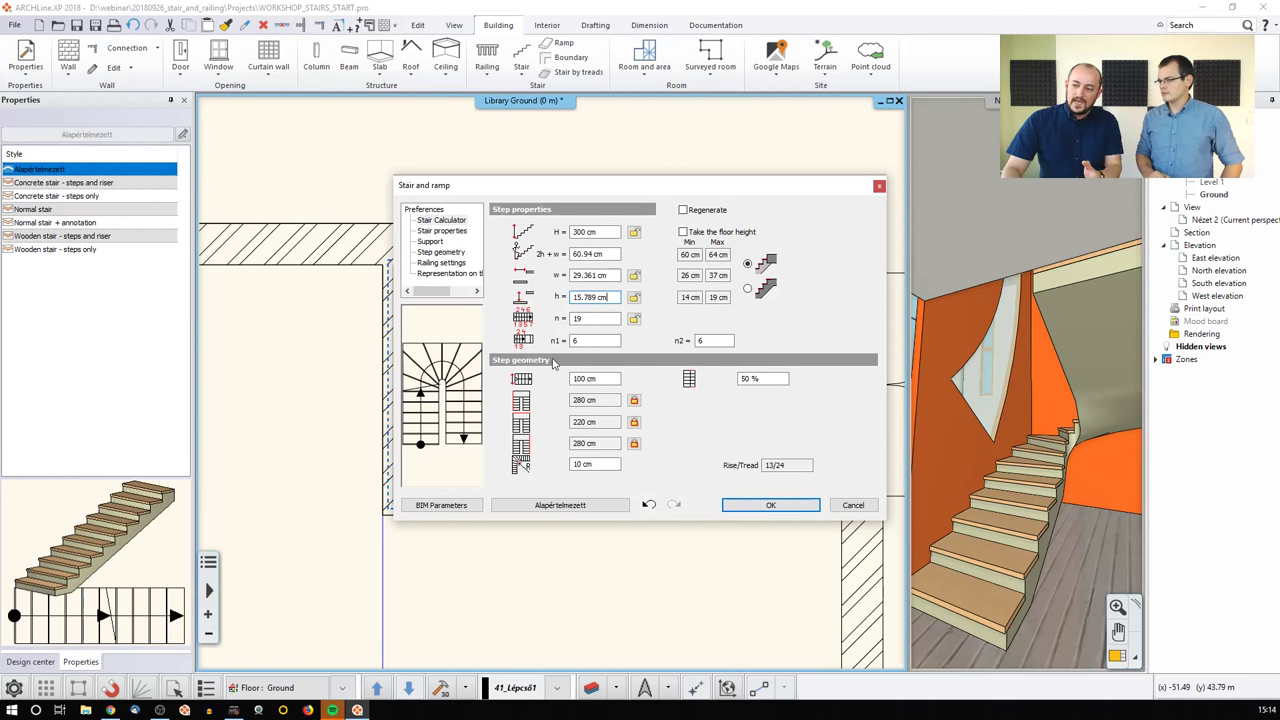
# Step: Try 7 steps for the first flight (n1) of the U-form stair
pyautogui.doubleClick(592, 340)
pyautogui.write('8')
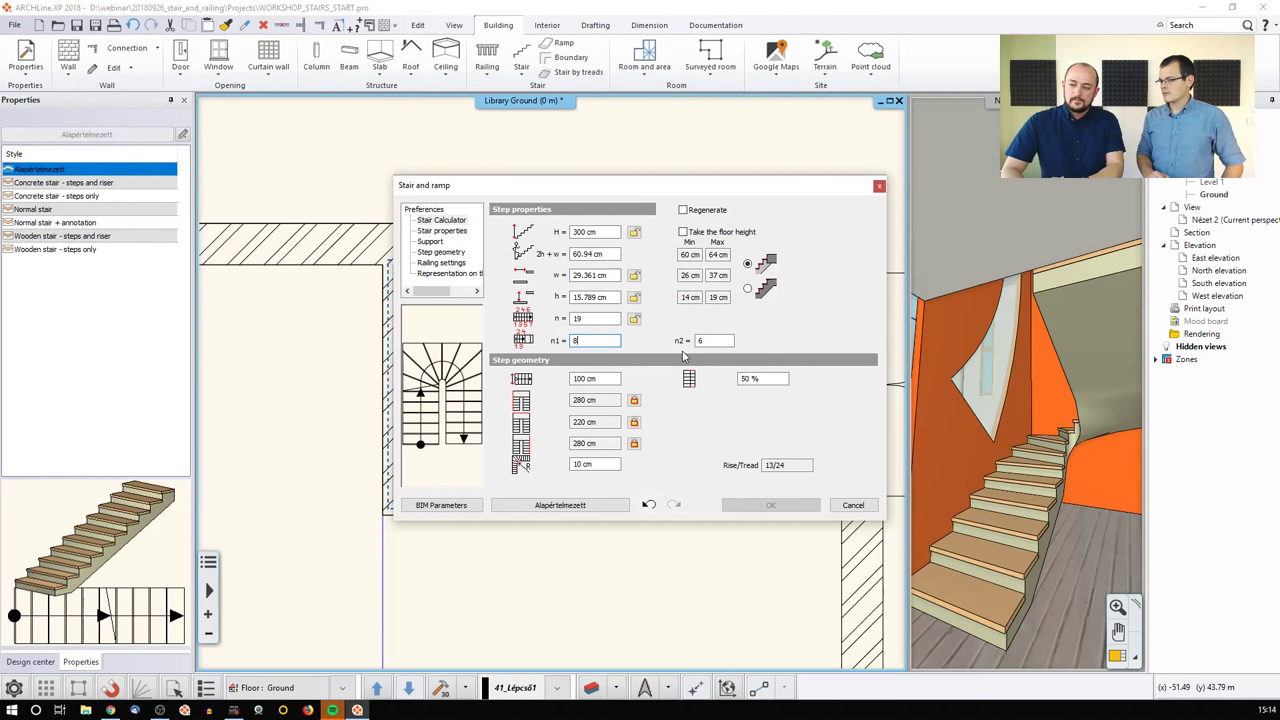
pyautogui.press('Return')
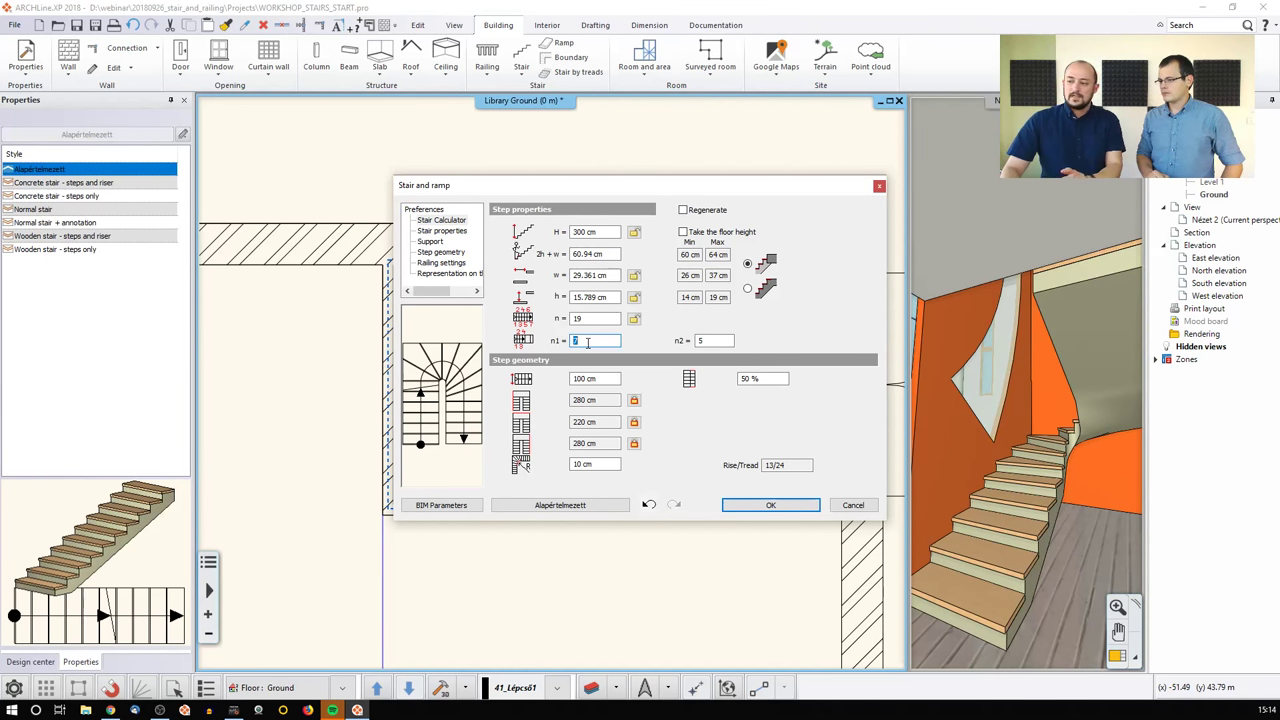
pyautogui.press('Tab')
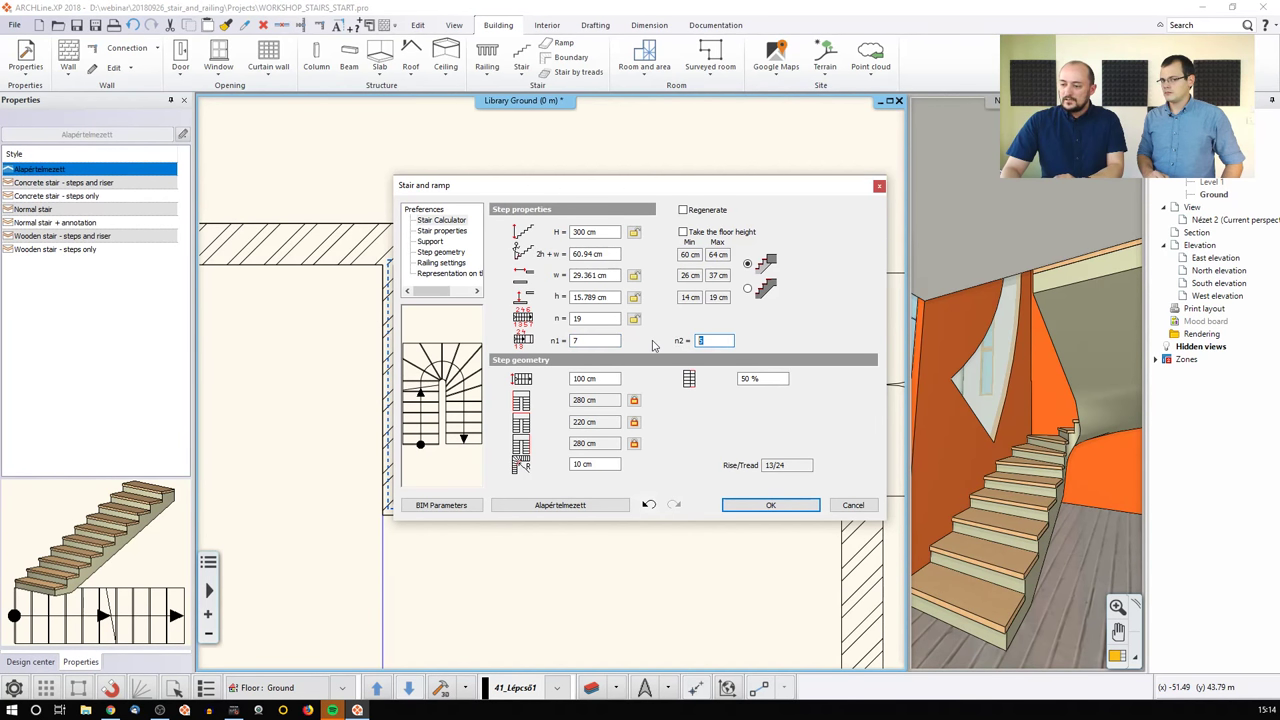
# Step: Set the second flight's step count n2 to 6 and apply the U-form stair's settings
pyautogui.write('8')
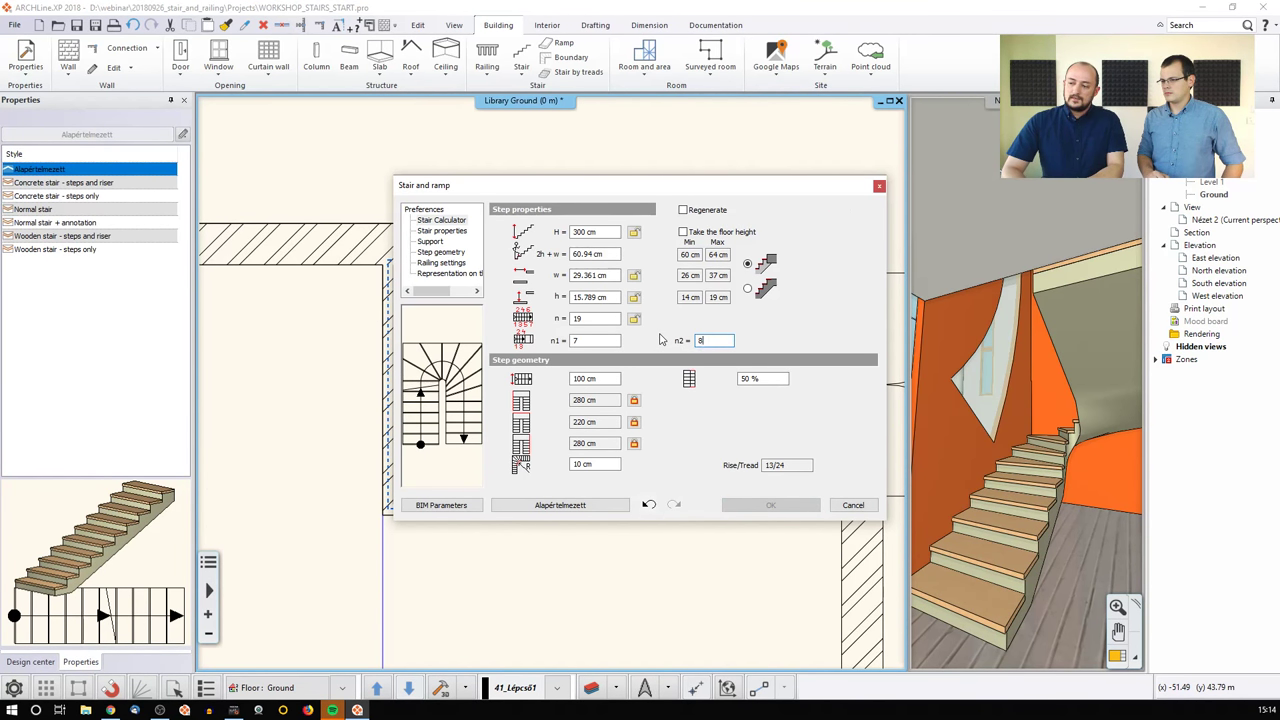
pyautogui.press('BackSpace')
pyautogui.write('7')
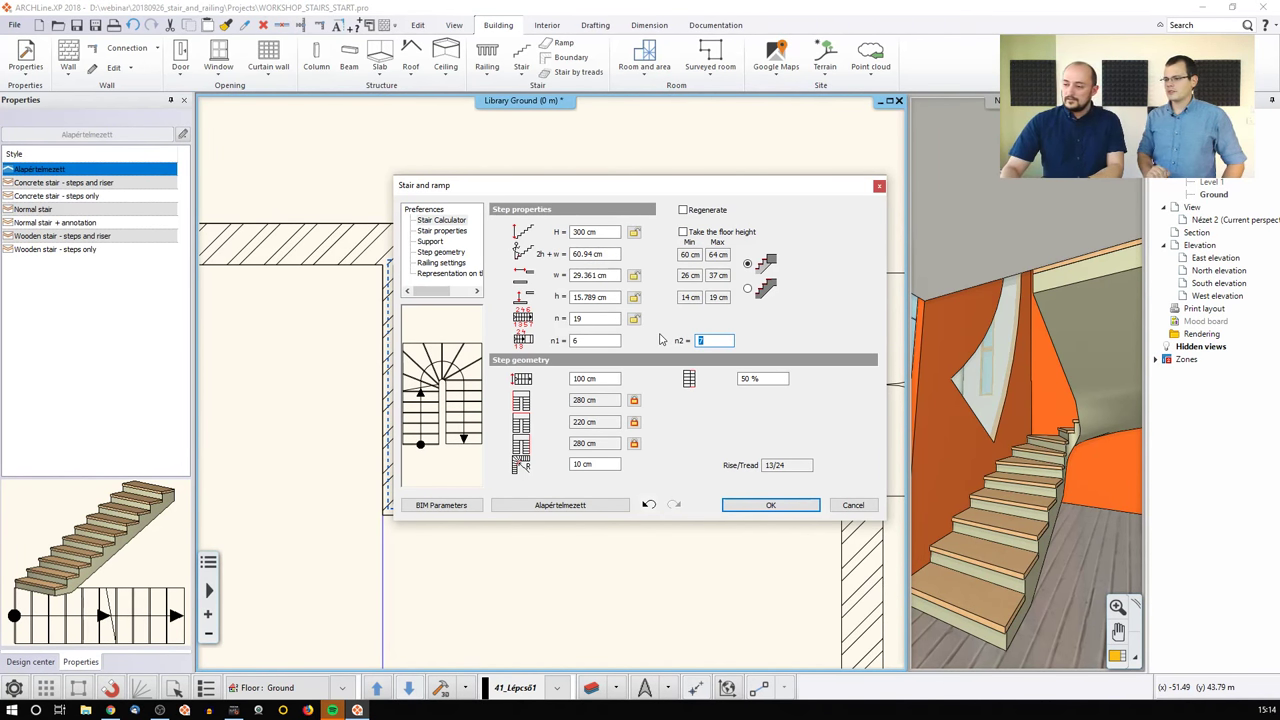
pyautogui.write('6')
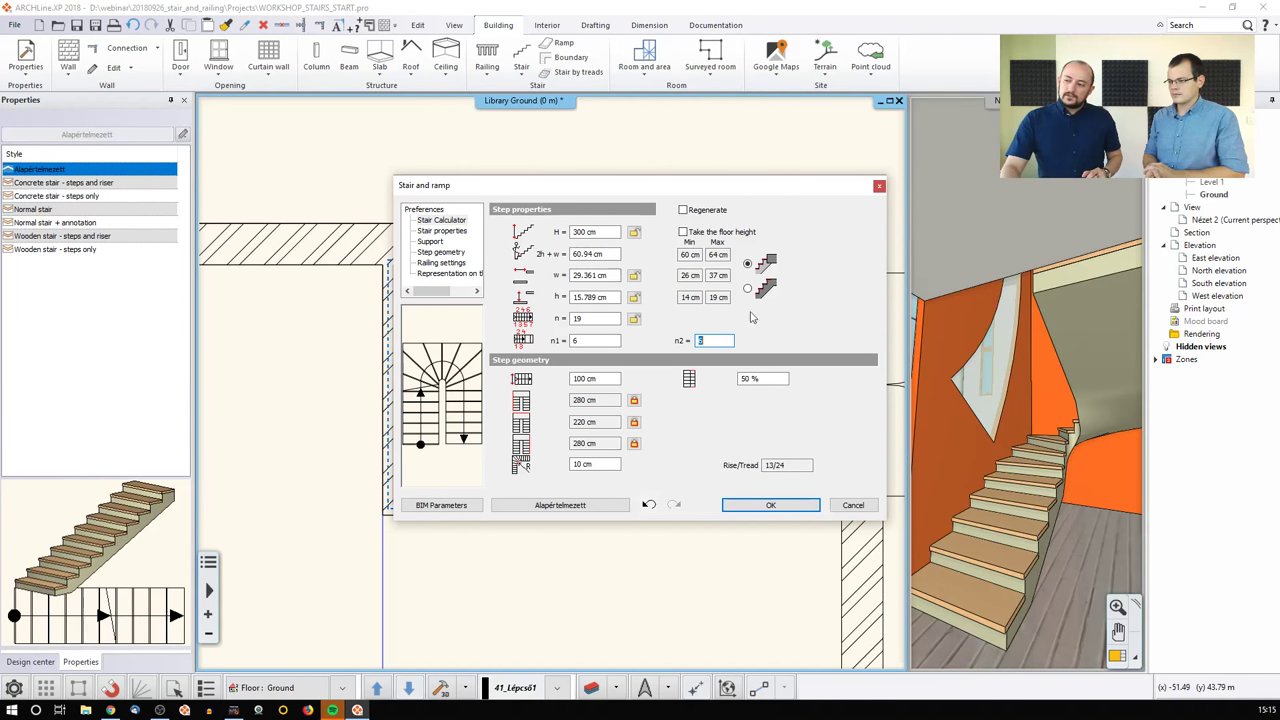
pyautogui.click(769, 506)
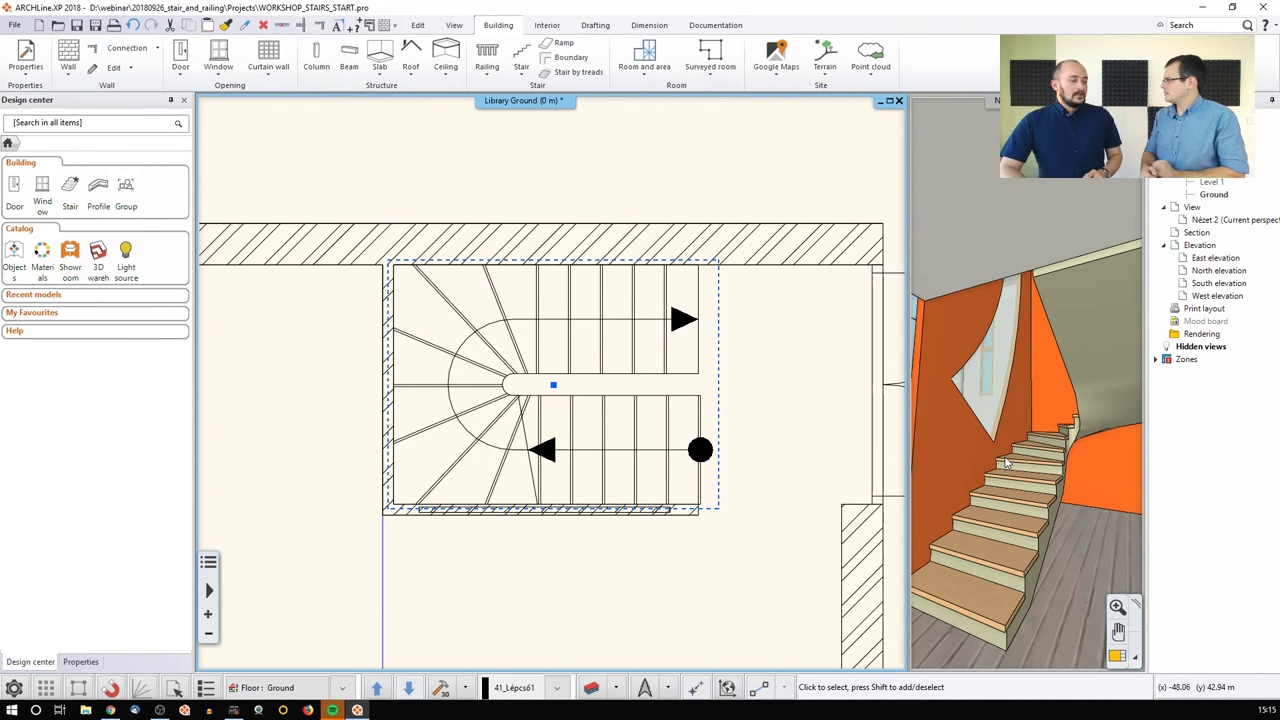
# Step: Switch the 3D window to the saved interior view Belső1, and make the ground floor plan active again
pyautogui.scroll(-4, 500, 458)
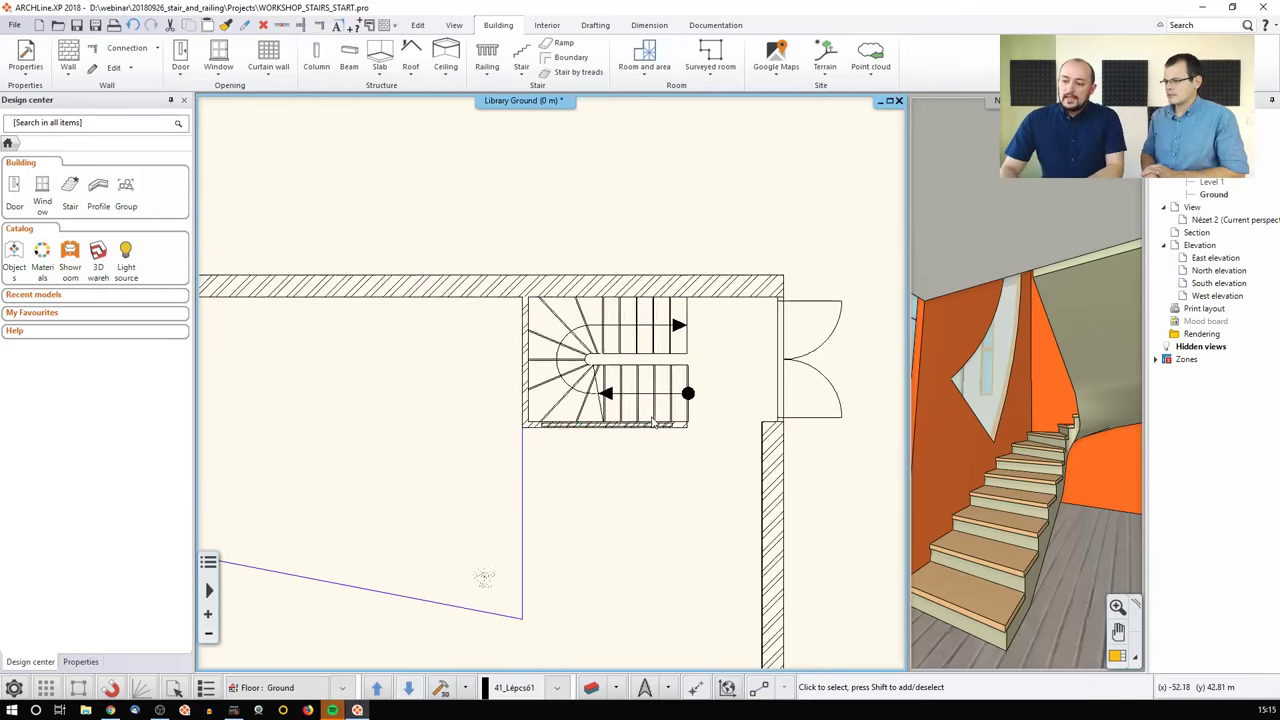
pyautogui.click(956, 390)
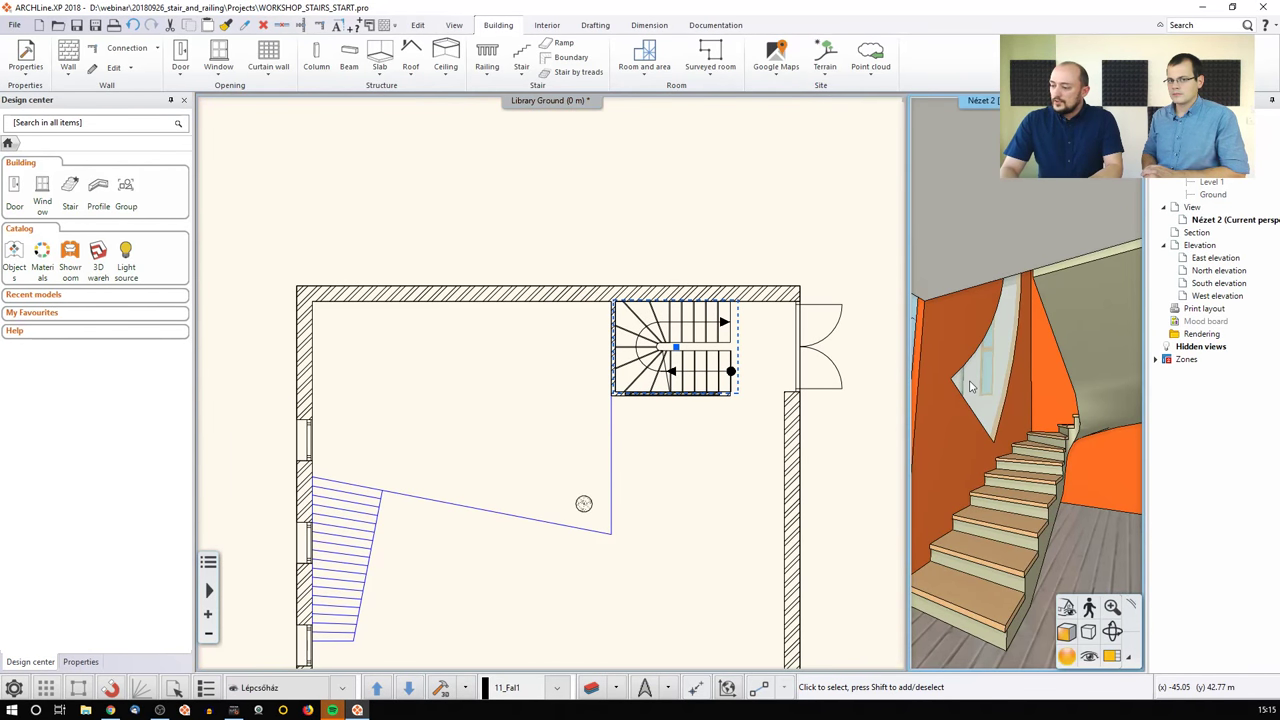
pyautogui.click(408, 688)
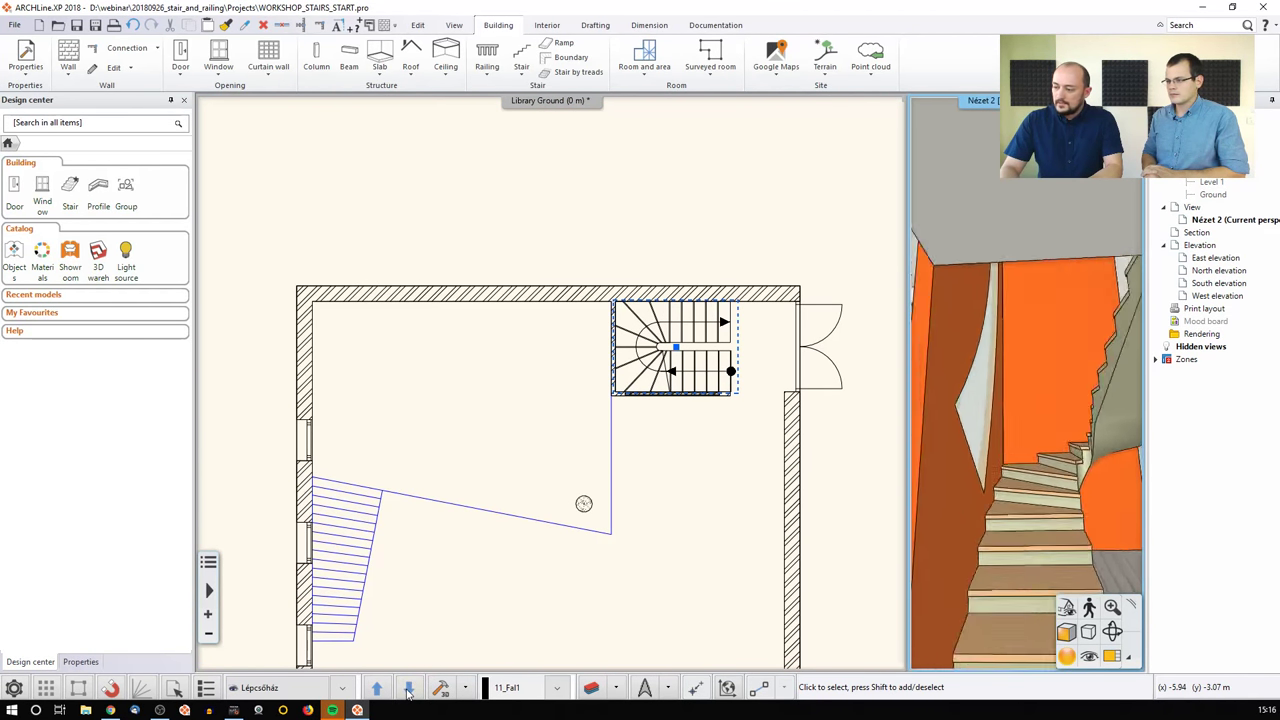
pyautogui.click(408, 688)
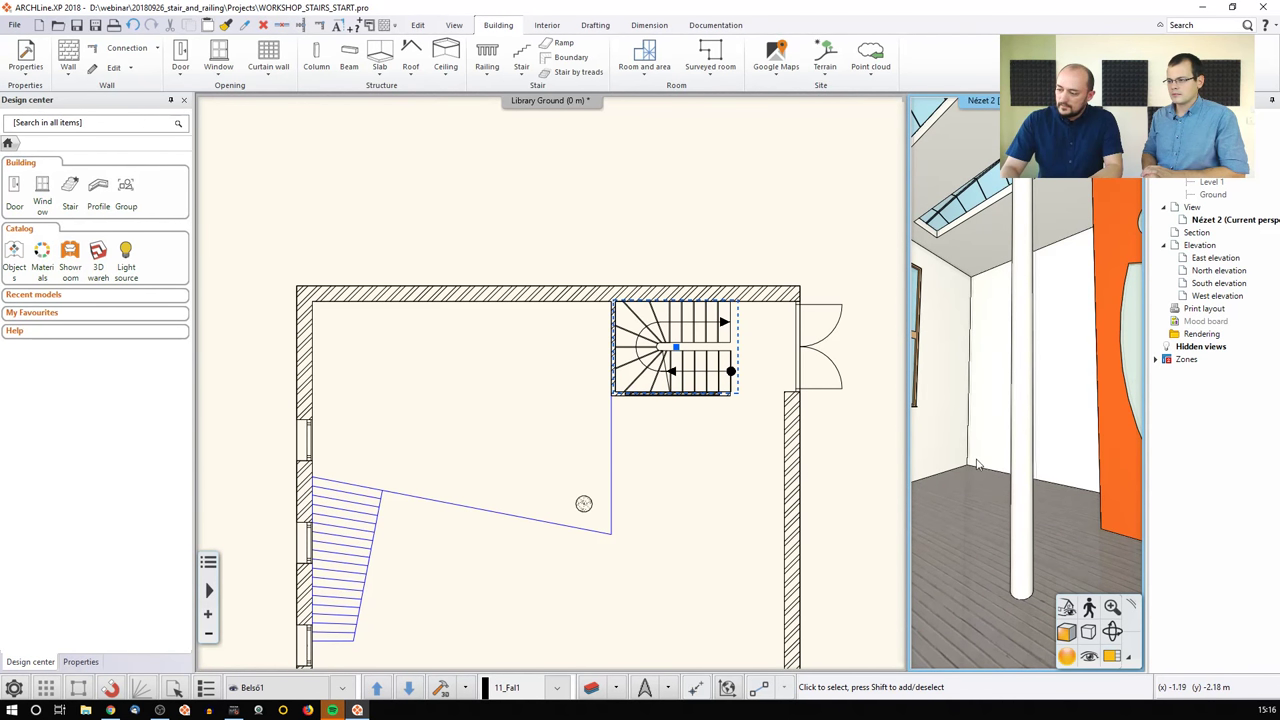
pyautogui.click(491, 437)
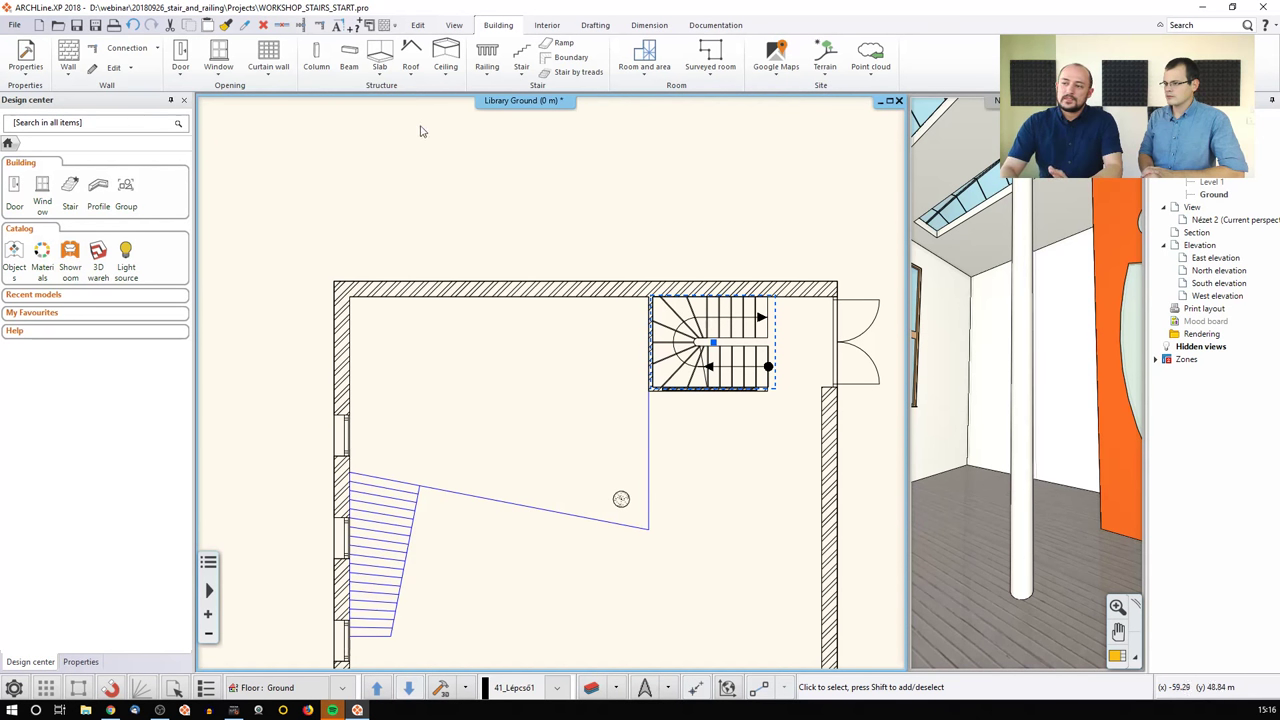
# Step: Draw a 1 m wide spiral stair in the open area west of the stairwell, with a 0.1 m inner radius and about 270° sweep
pyautogui.scroll(1, 524, 75)
pyautogui.click(524, 75)
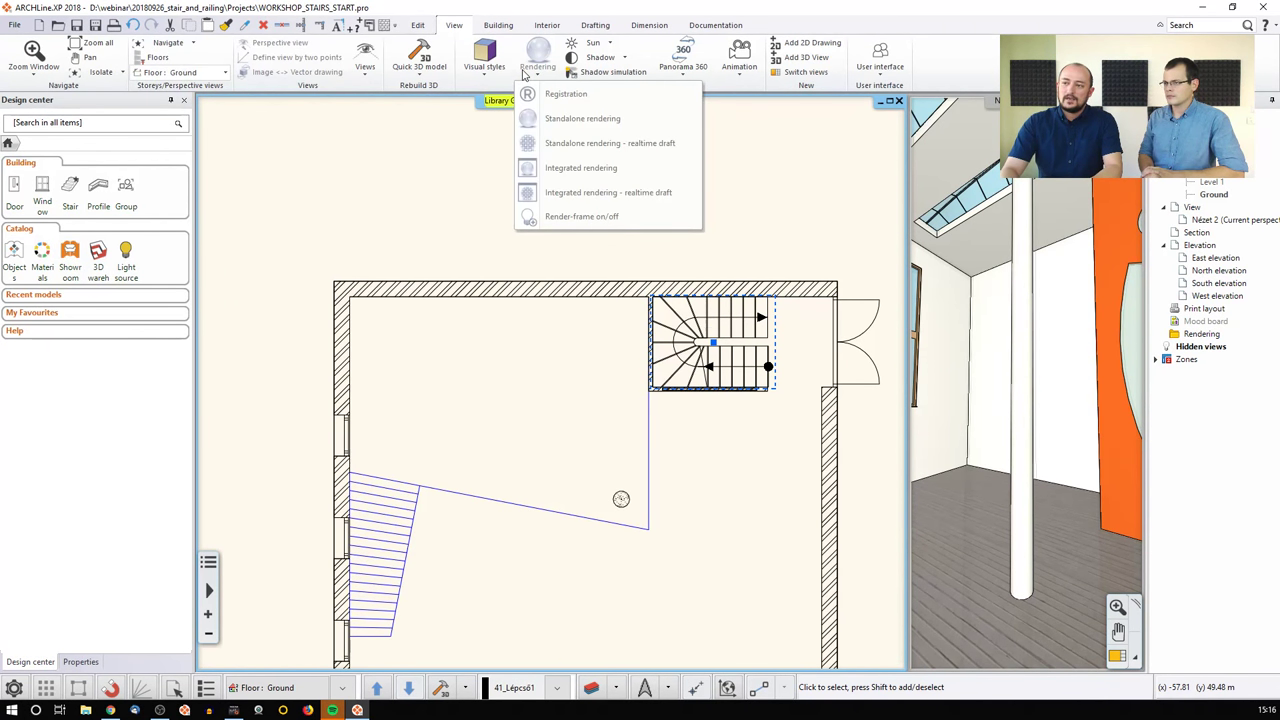
pyautogui.click(505, 22)
pyautogui.click(521, 70)
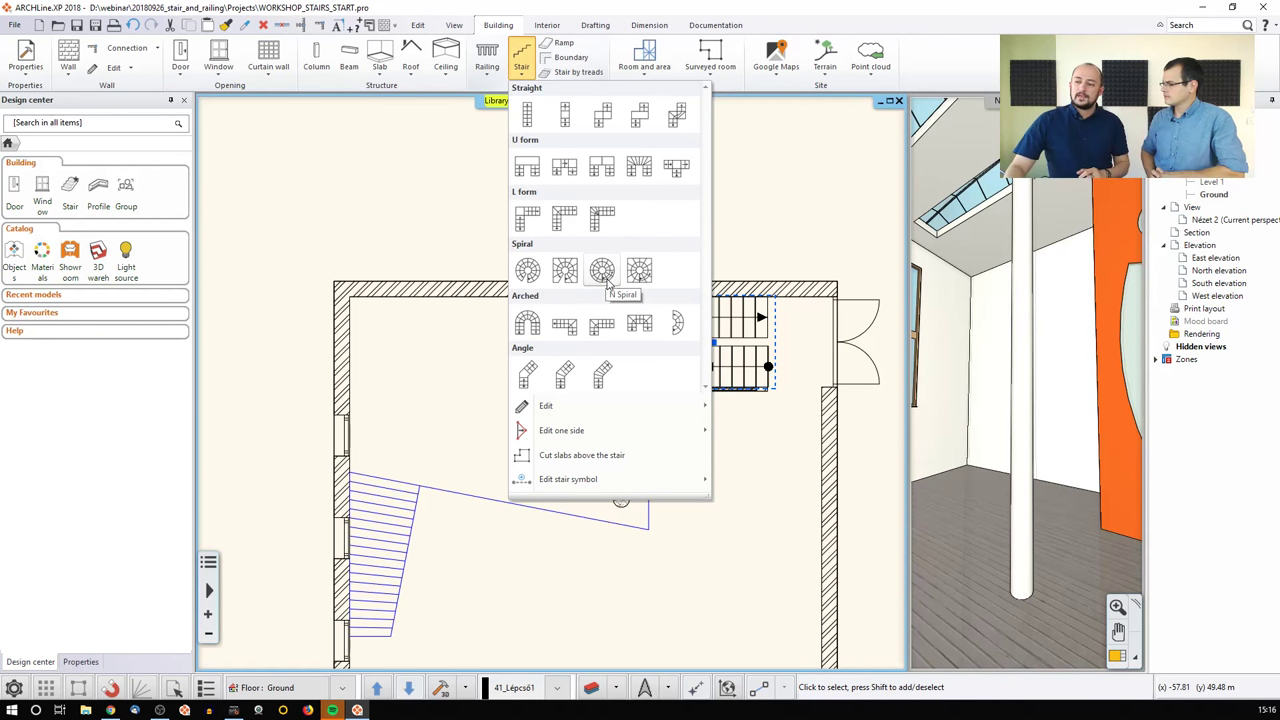
pyautogui.click(528, 272)
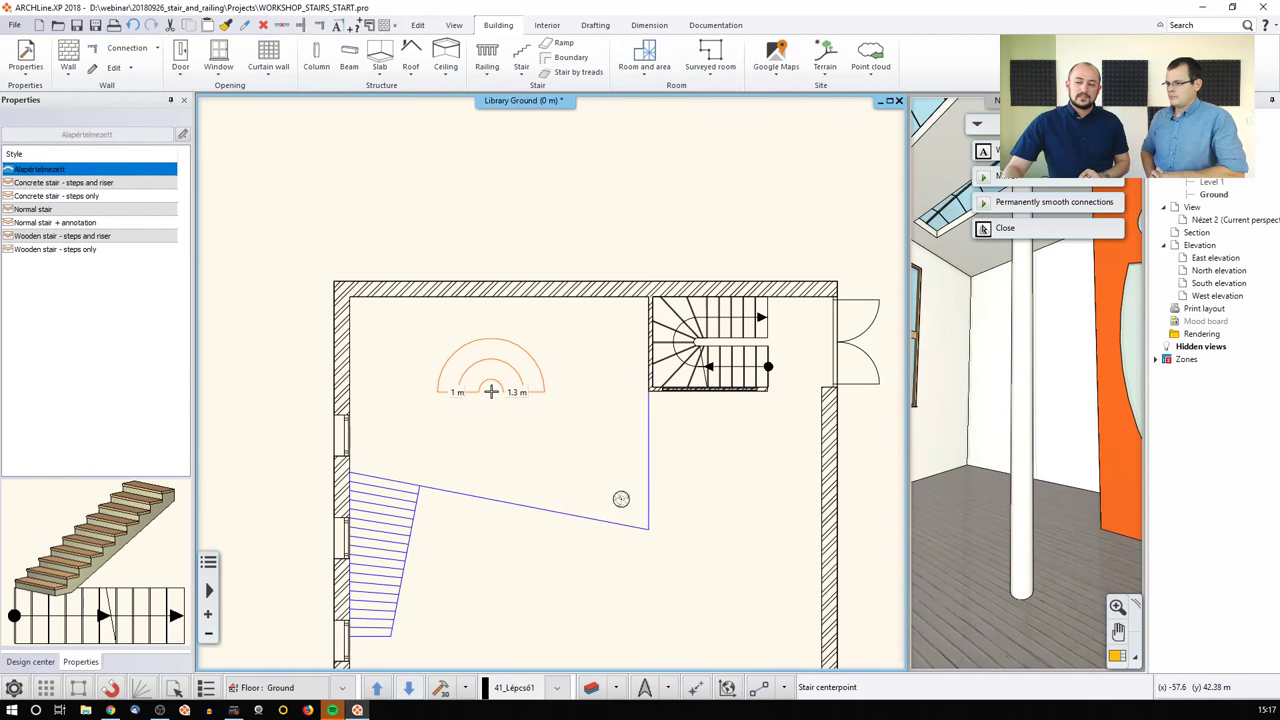
pyautogui.click(491, 389)
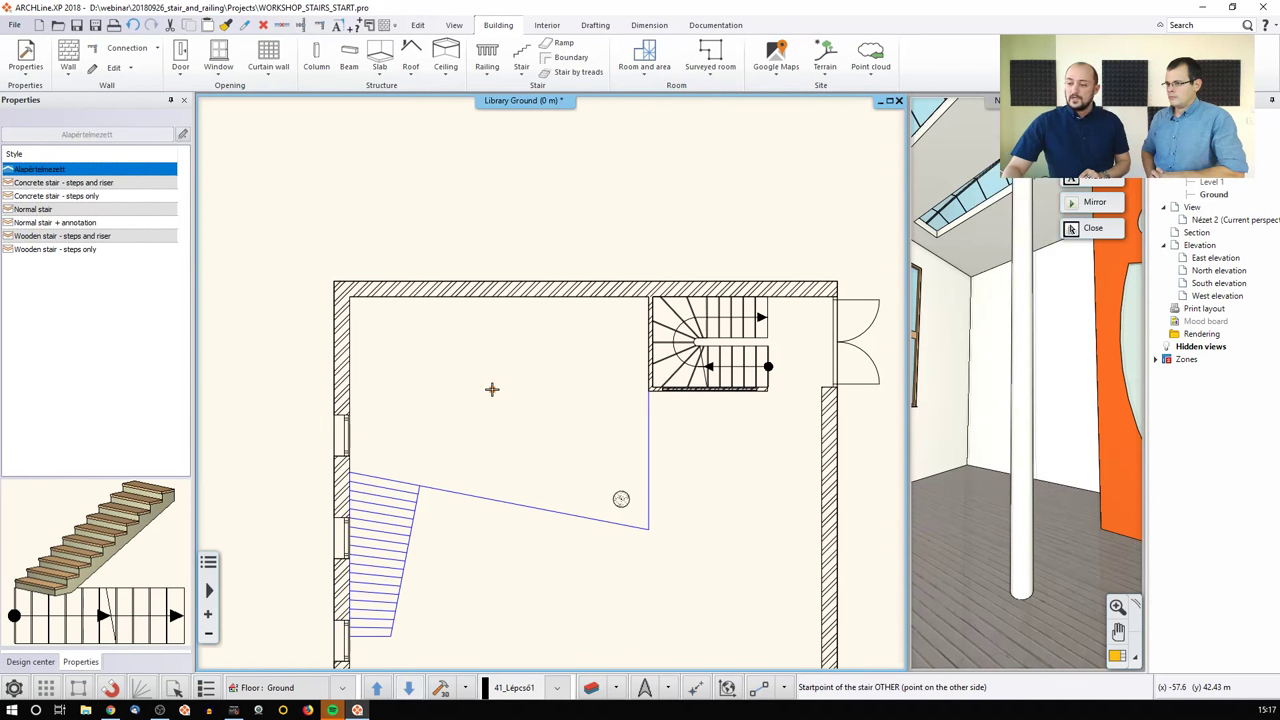
pyautogui.scroll(3, 503, 390)
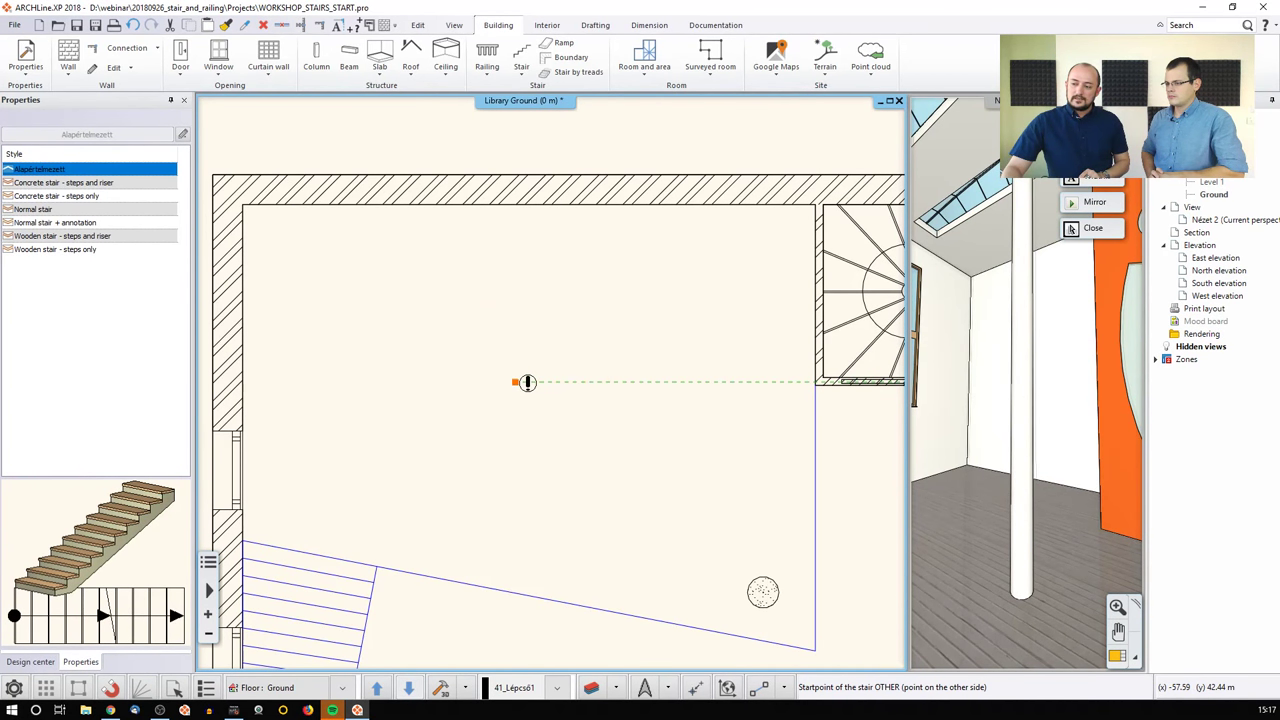
pyautogui.scroll(2, 528, 382)
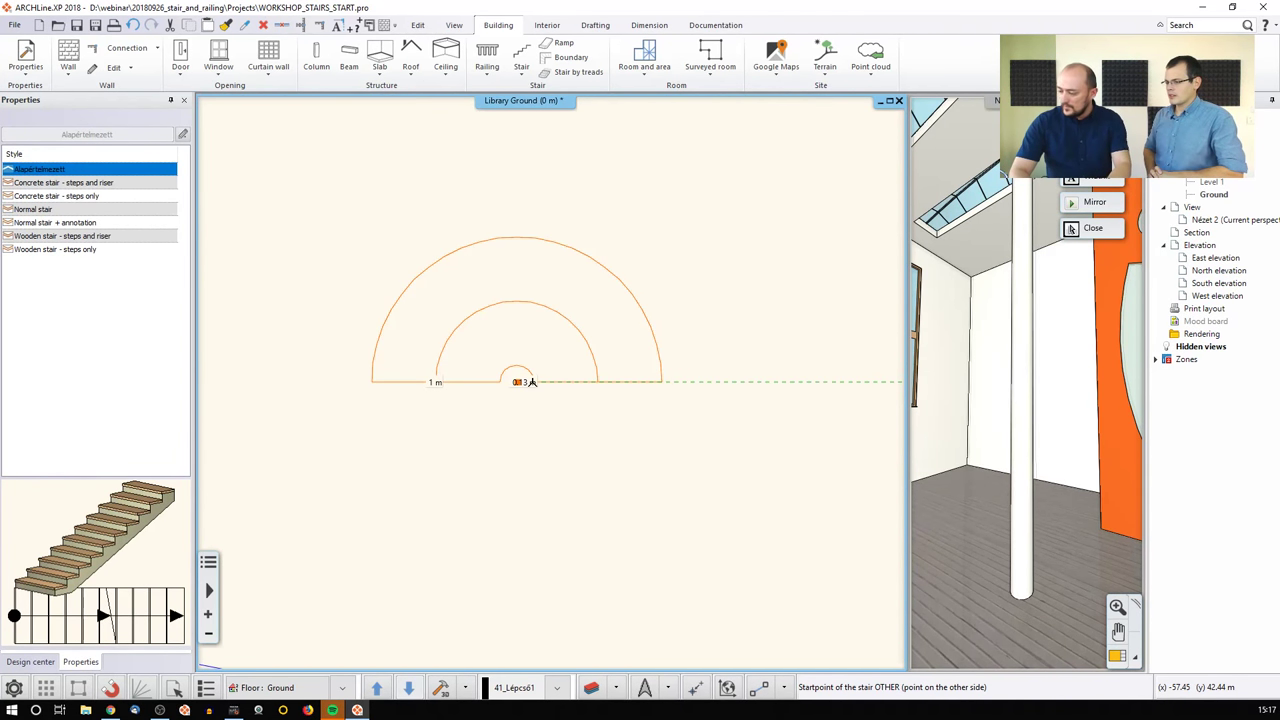
pyautogui.write('0.1')
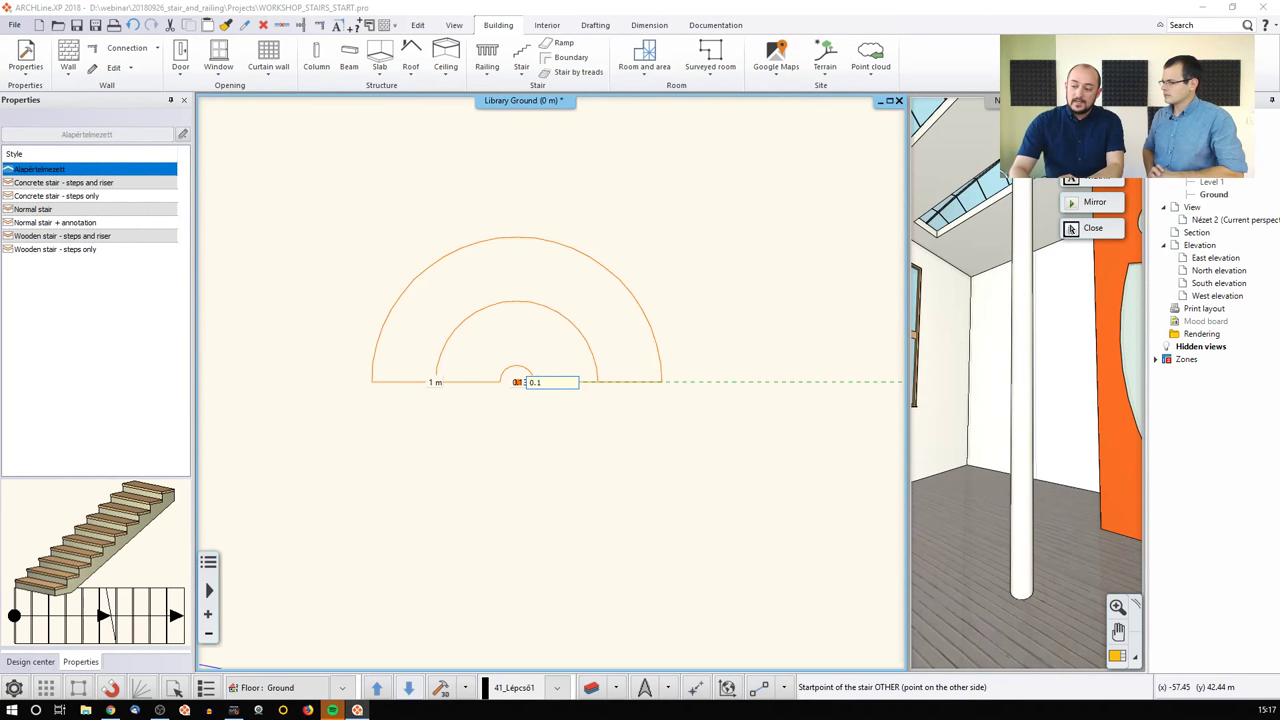
pyautogui.press('Return')
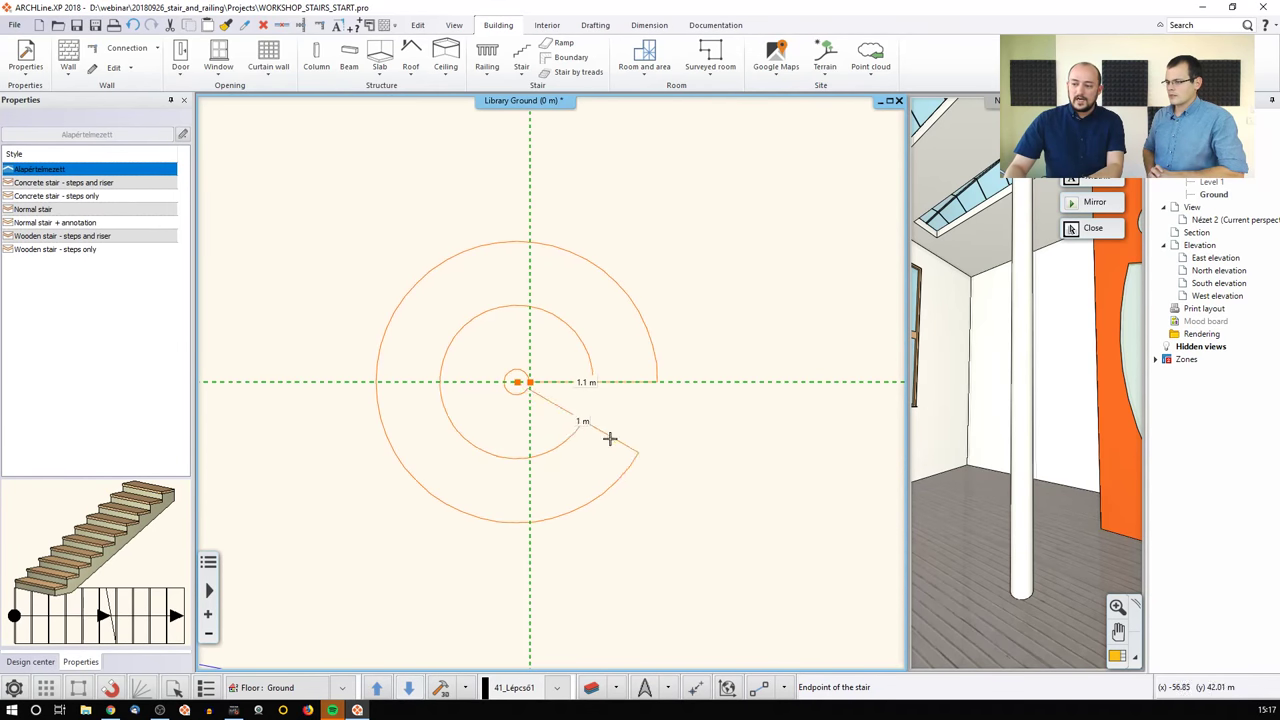
pyautogui.click(513, 483)
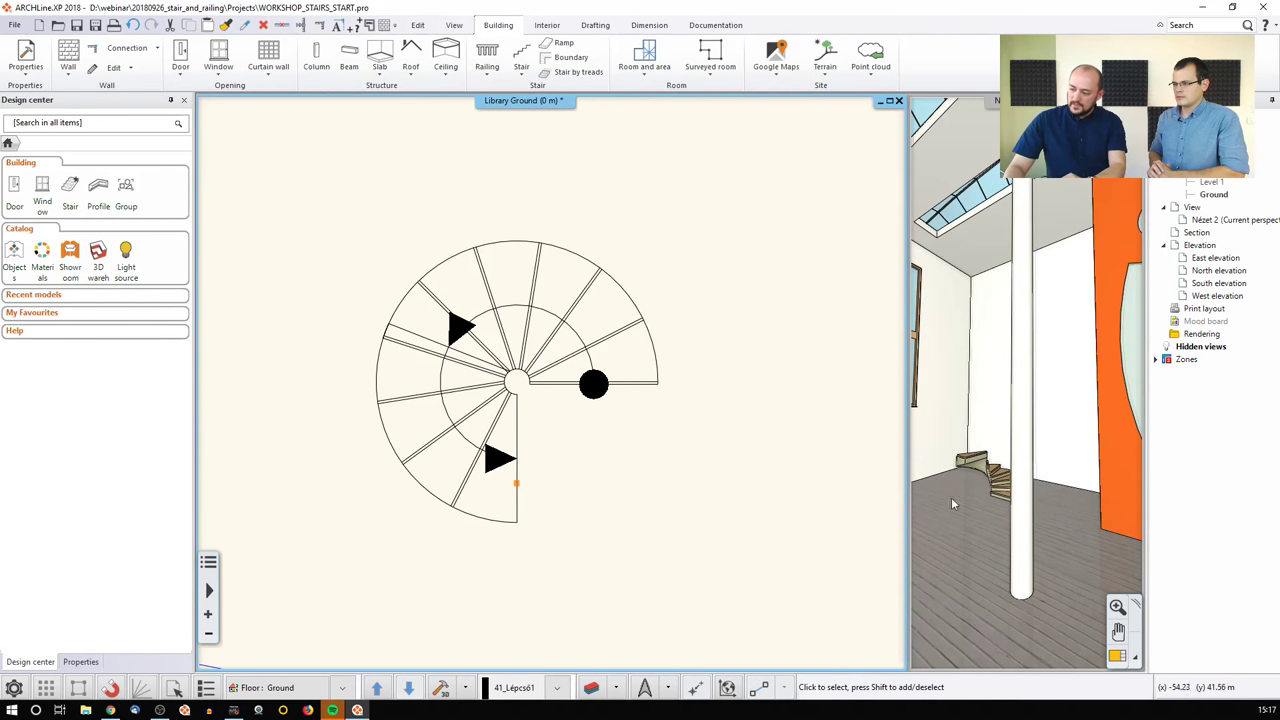
# Step: In the spiral stair's settings, take the total height from the floor height and set the number of steps n to 16
pyautogui.click(552, 346)
pyautogui.click(594, 390)
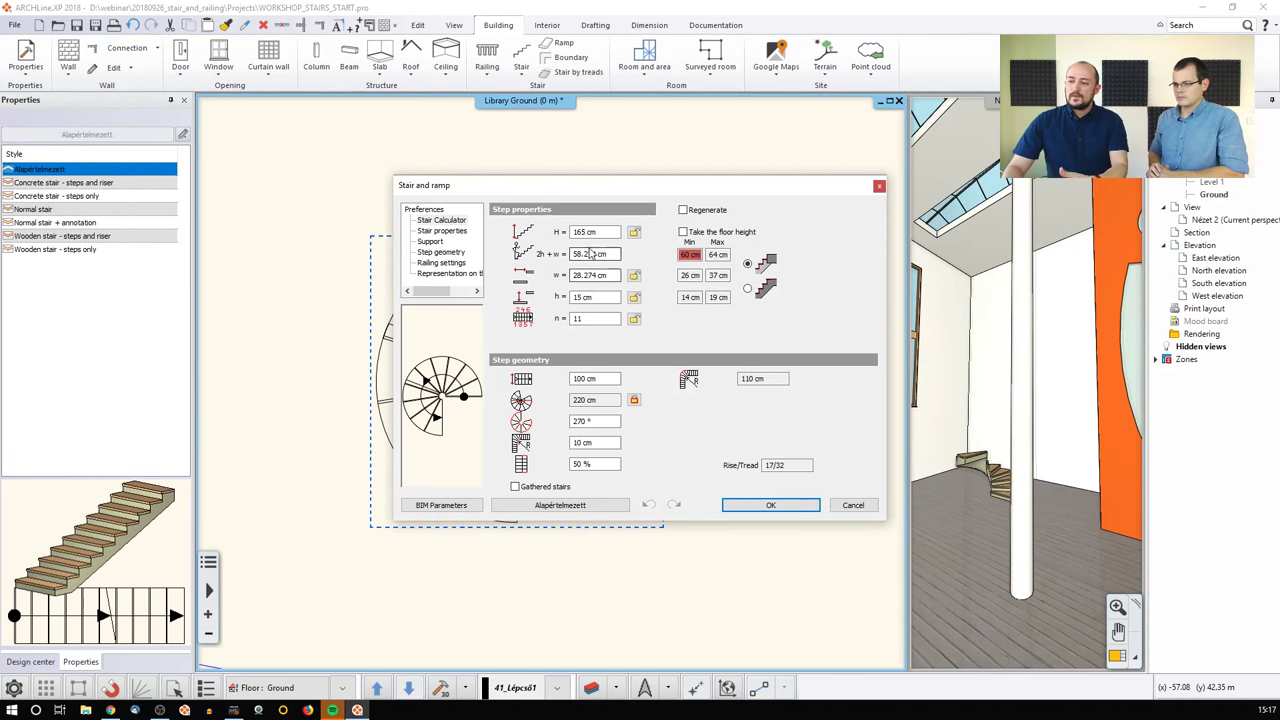
pyautogui.moveTo(600, 232); pyautogui.dragTo(543, 237)
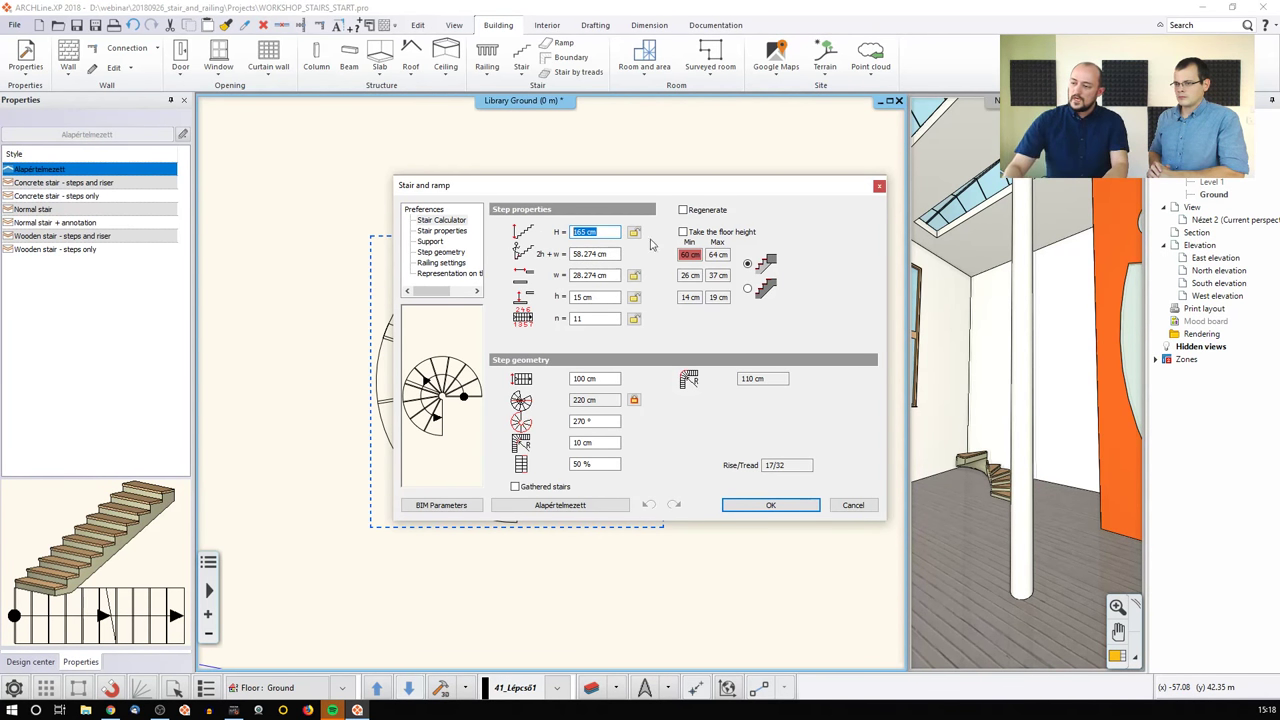
pyautogui.click(684, 232)
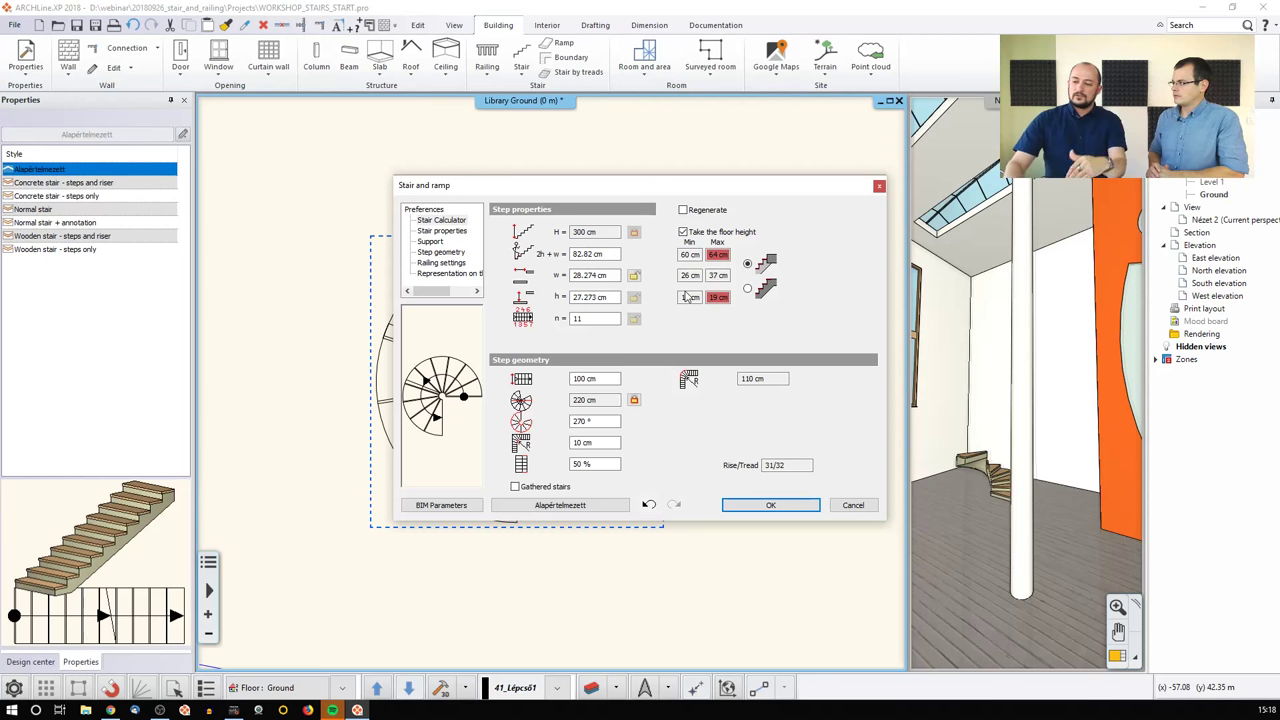
pyautogui.doubleClick(590, 318)
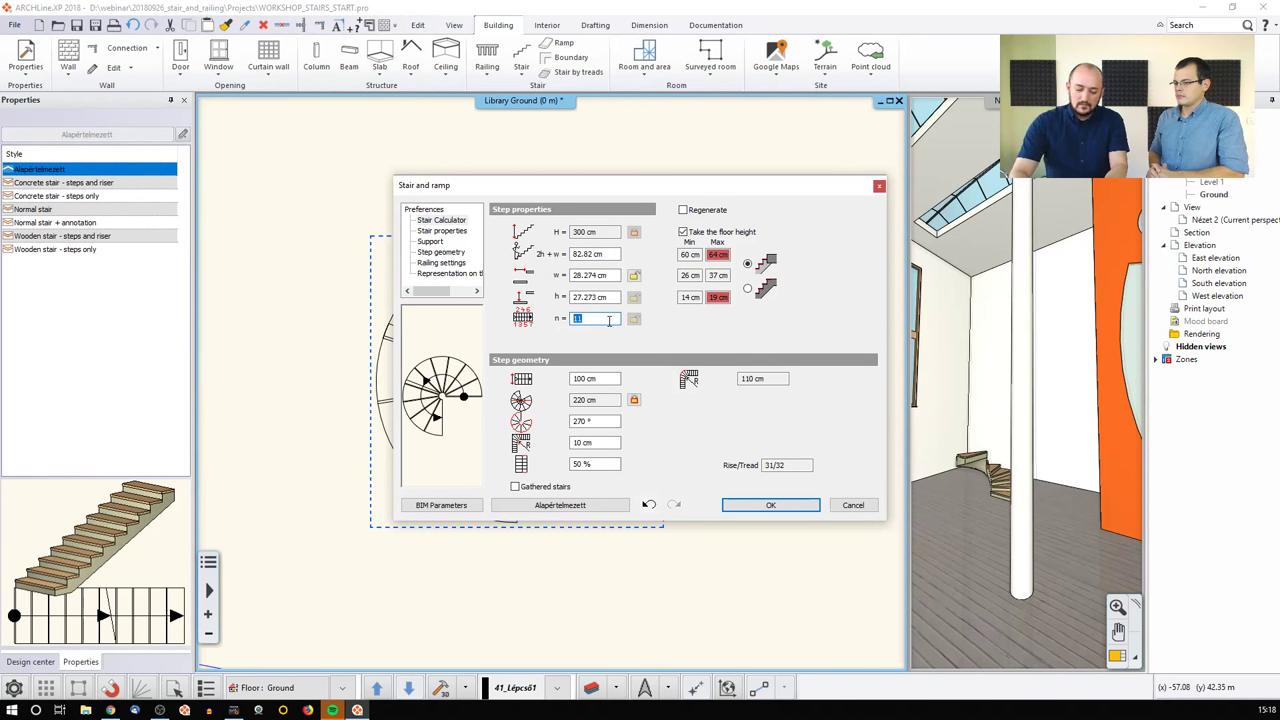
pyautogui.write('16')
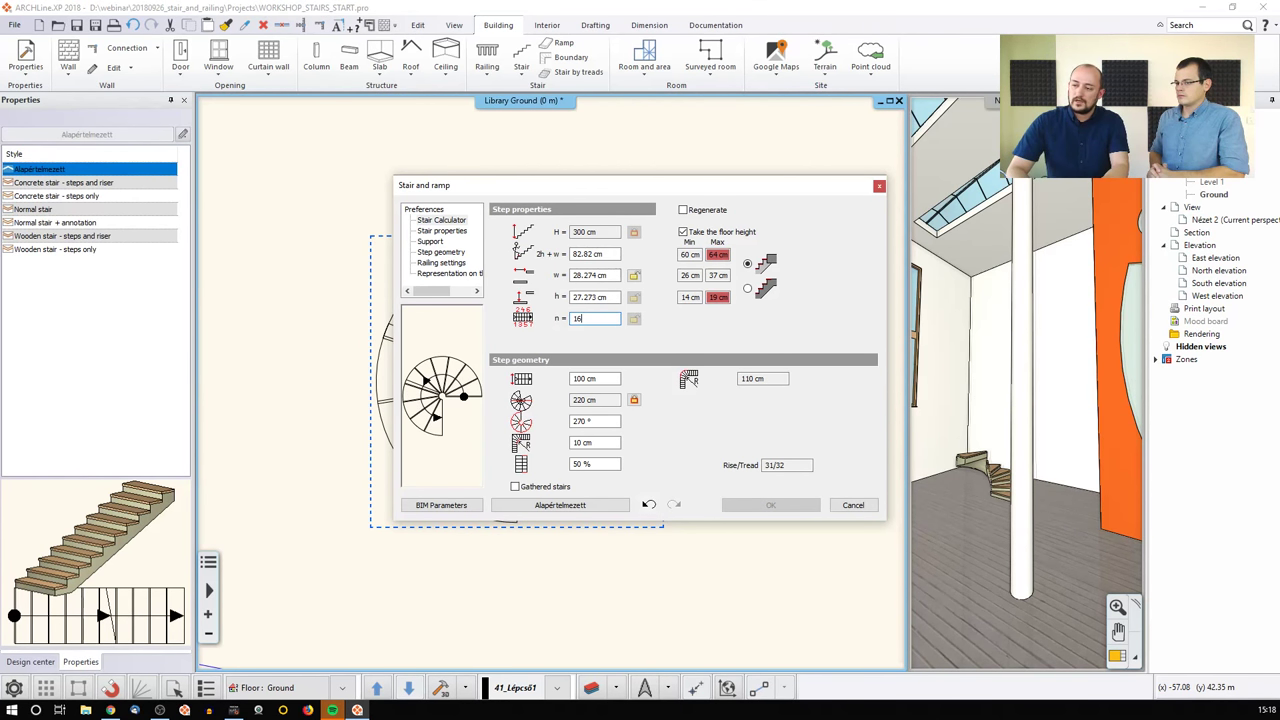
pyautogui.doubleClick(608, 318)
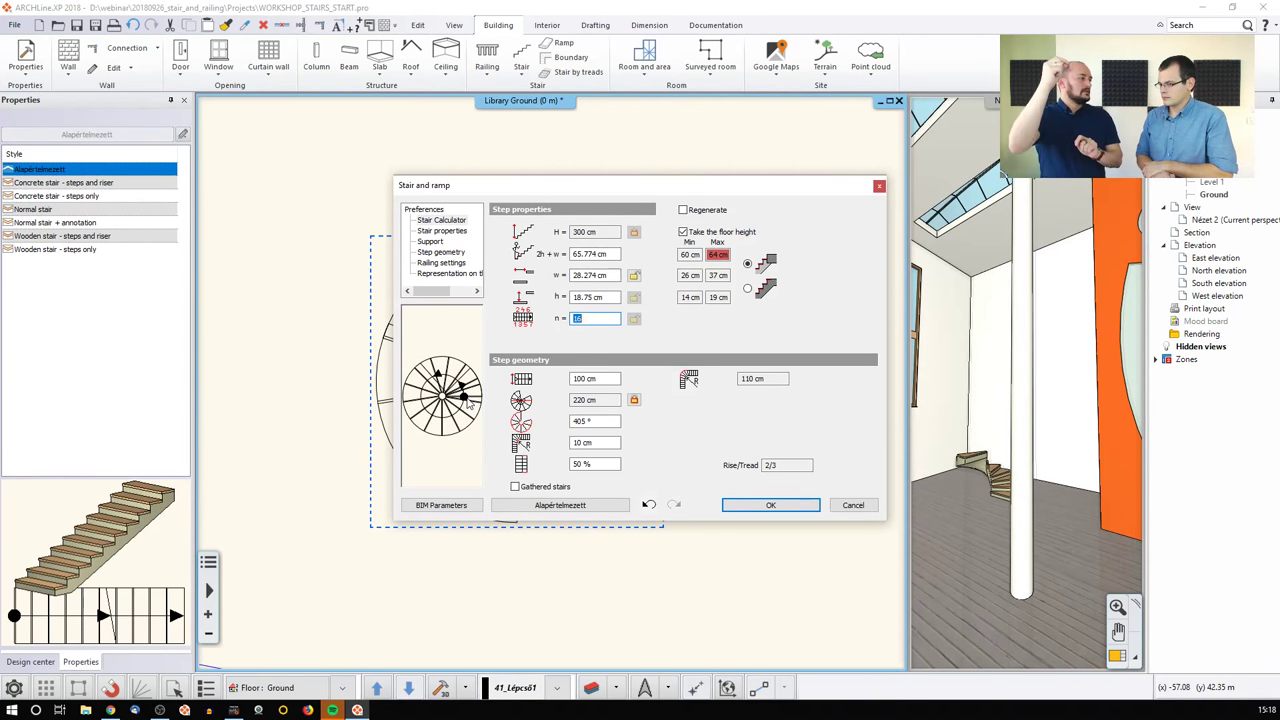
# Step: Set the position of the spiral stair's walking line to 70 % of the stair width
pyautogui.click(607, 464)
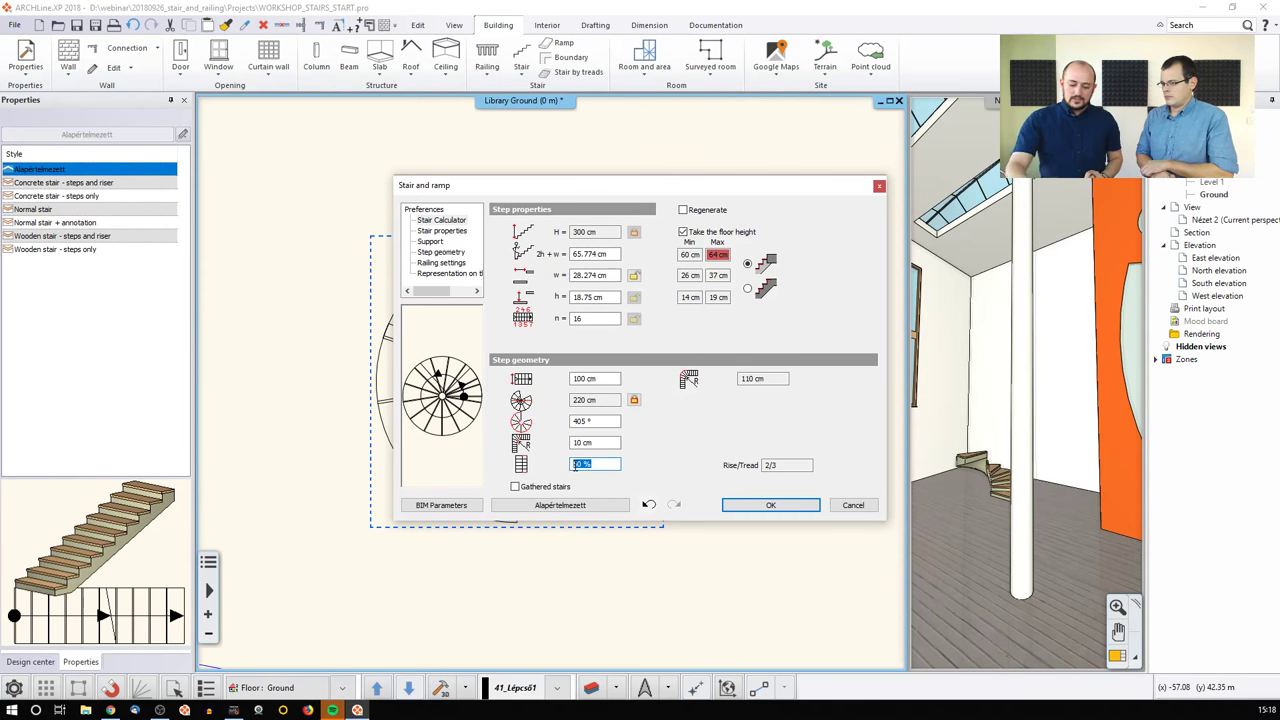
pyautogui.write('70')
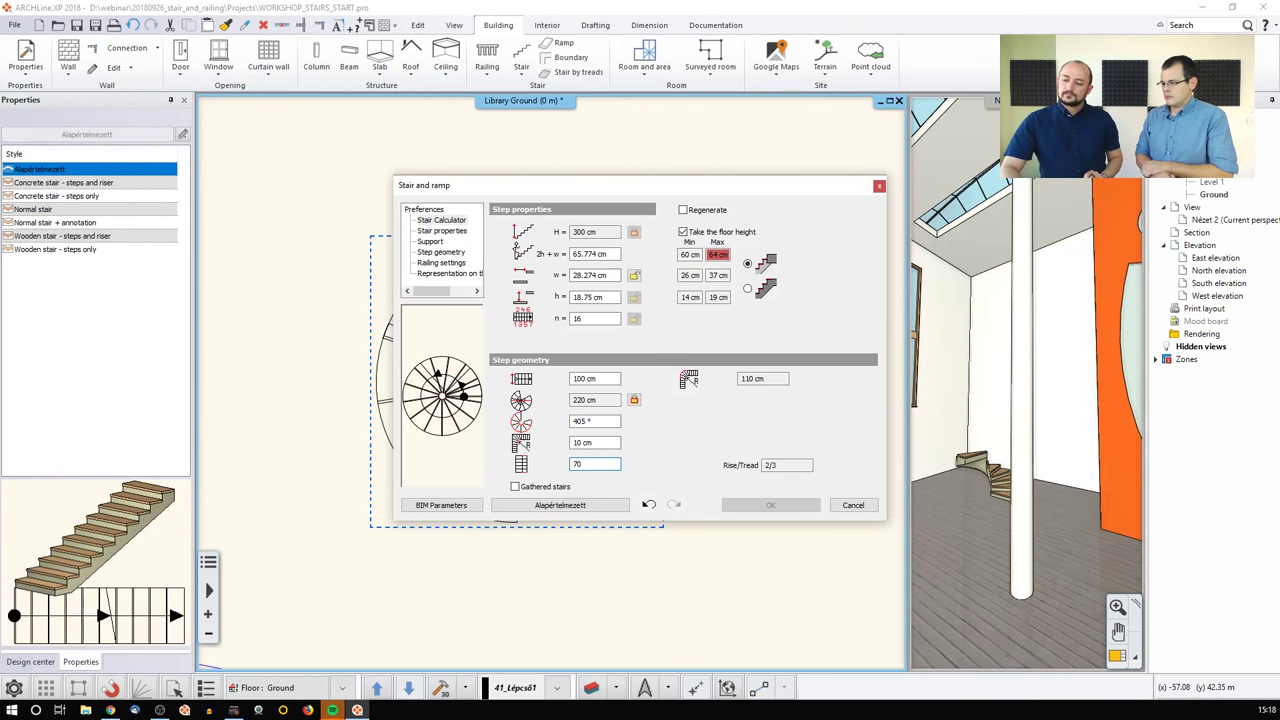
pyautogui.press('Return')
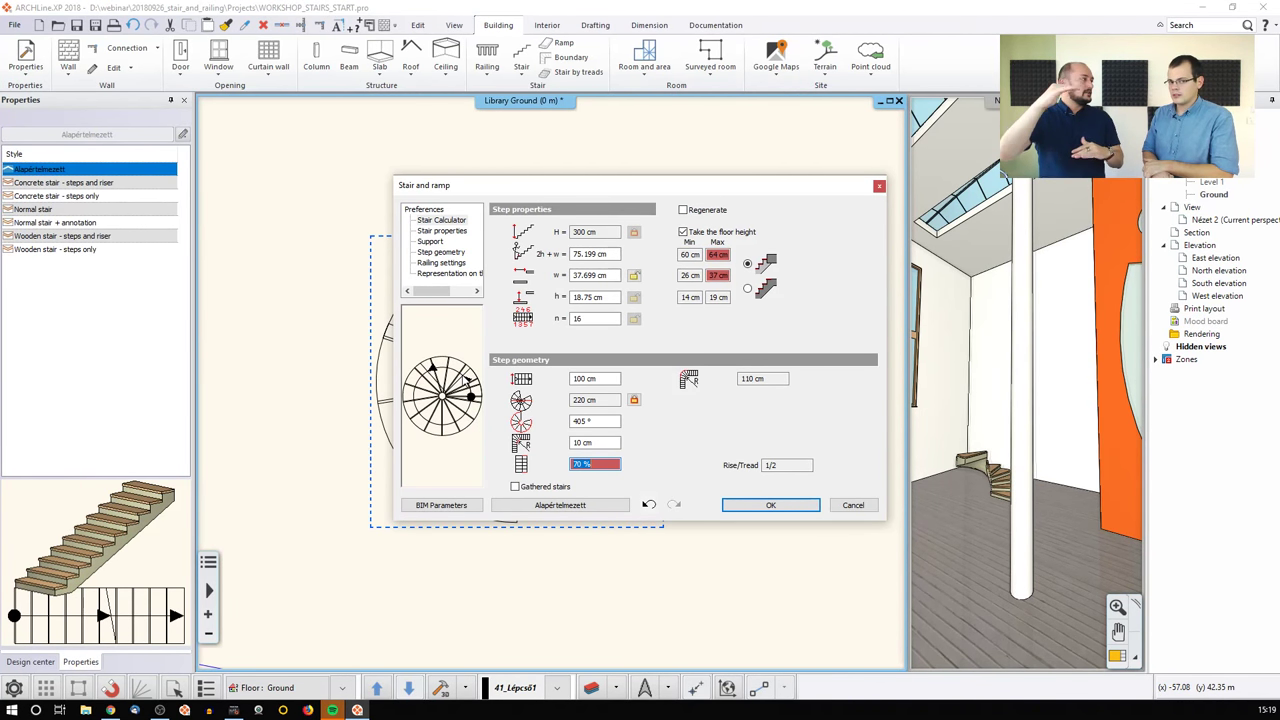
# Step: Stop taking the floor height, unlock the spiral stair's total height H and set it to 200 cm
pyautogui.click(590, 233)
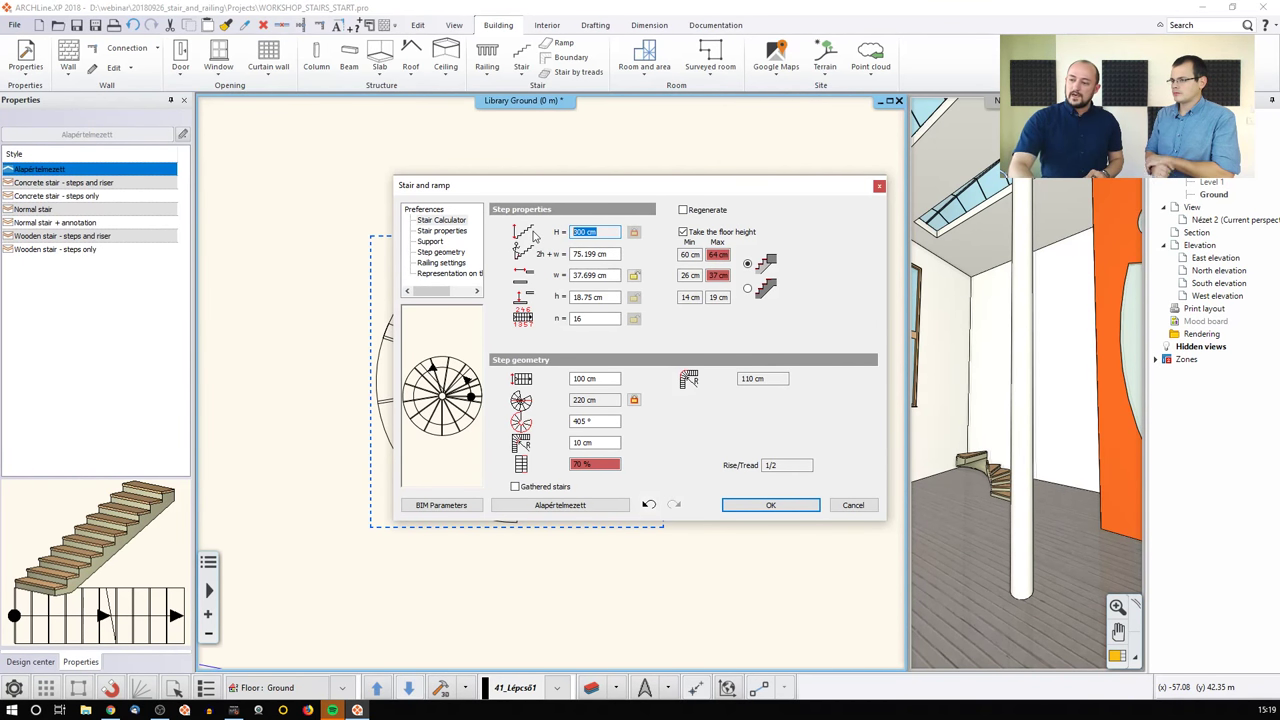
pyautogui.click(684, 232)
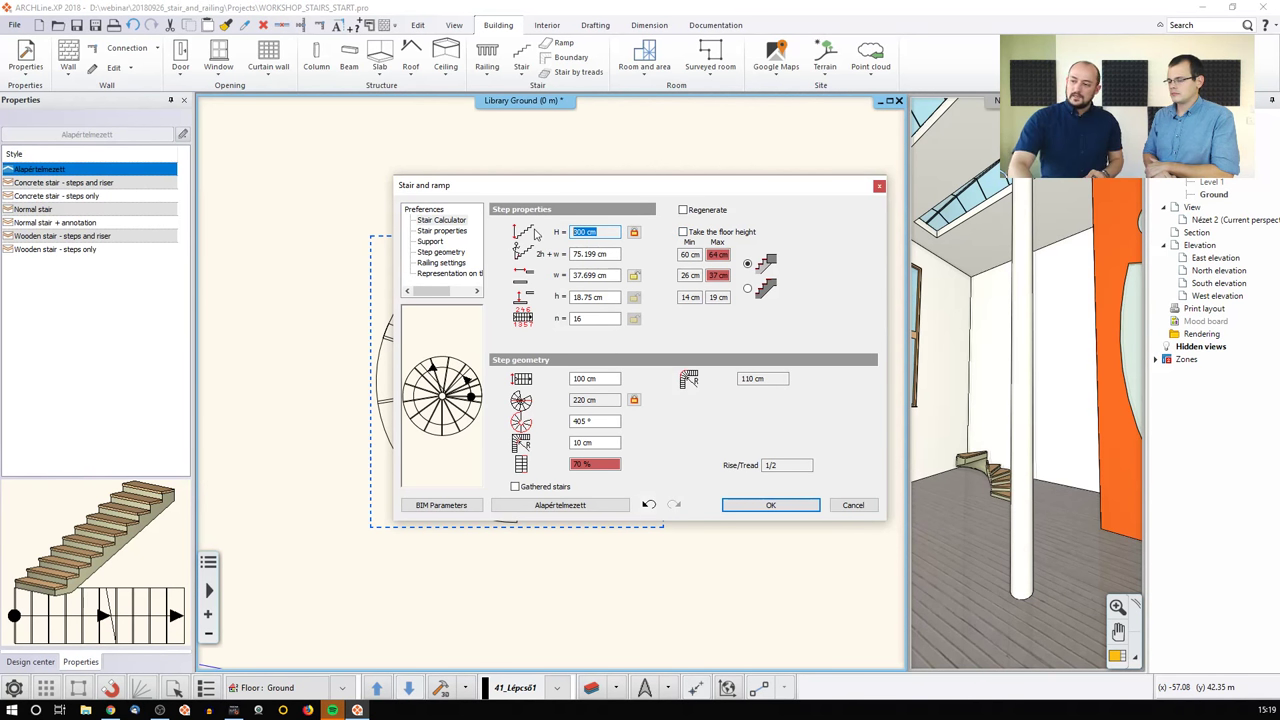
pyautogui.click(635, 233)
pyautogui.write('200')
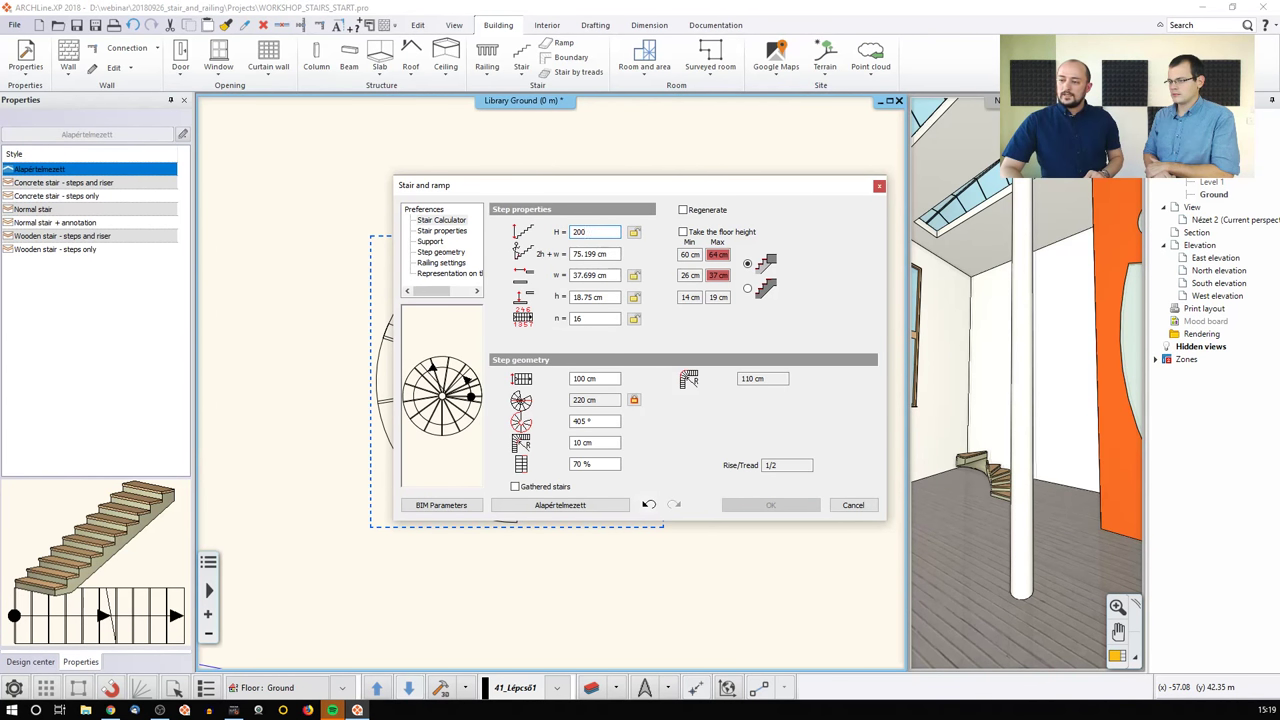
pyautogui.press('Return')
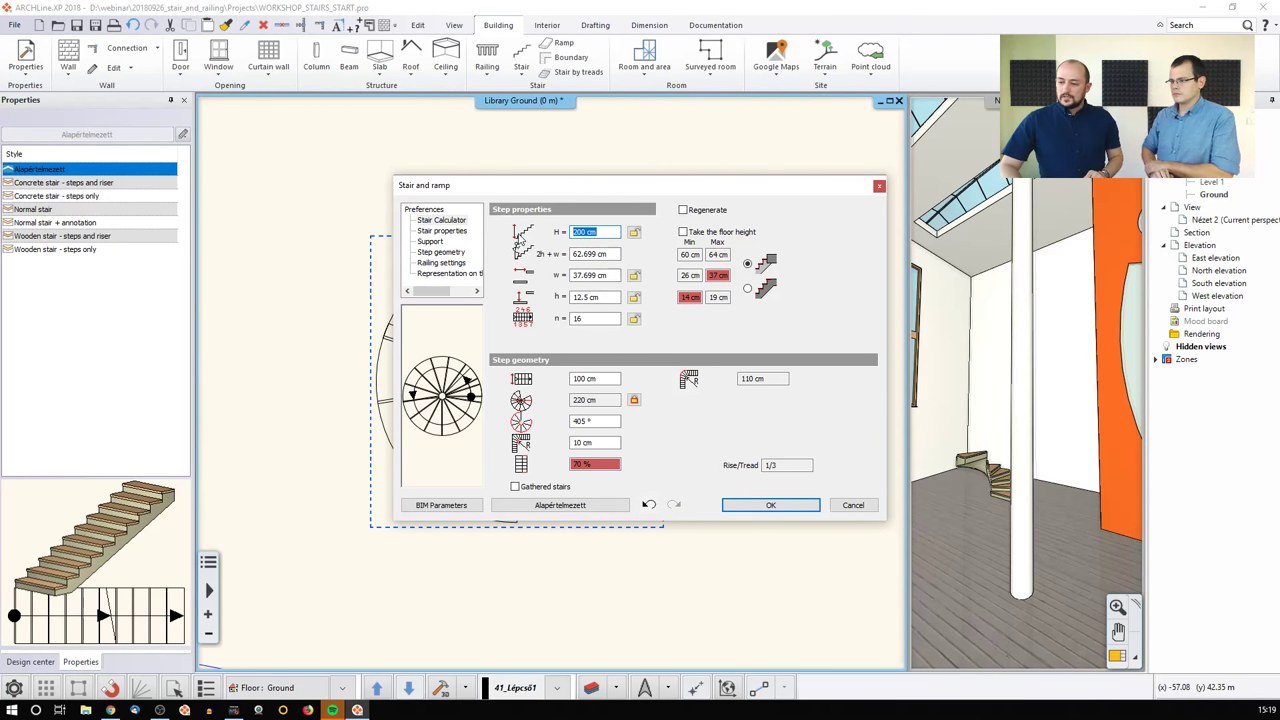
# Step: Set the spiral stair's sweep angle to 270° and apply the stair settings
pyautogui.click(586, 420)
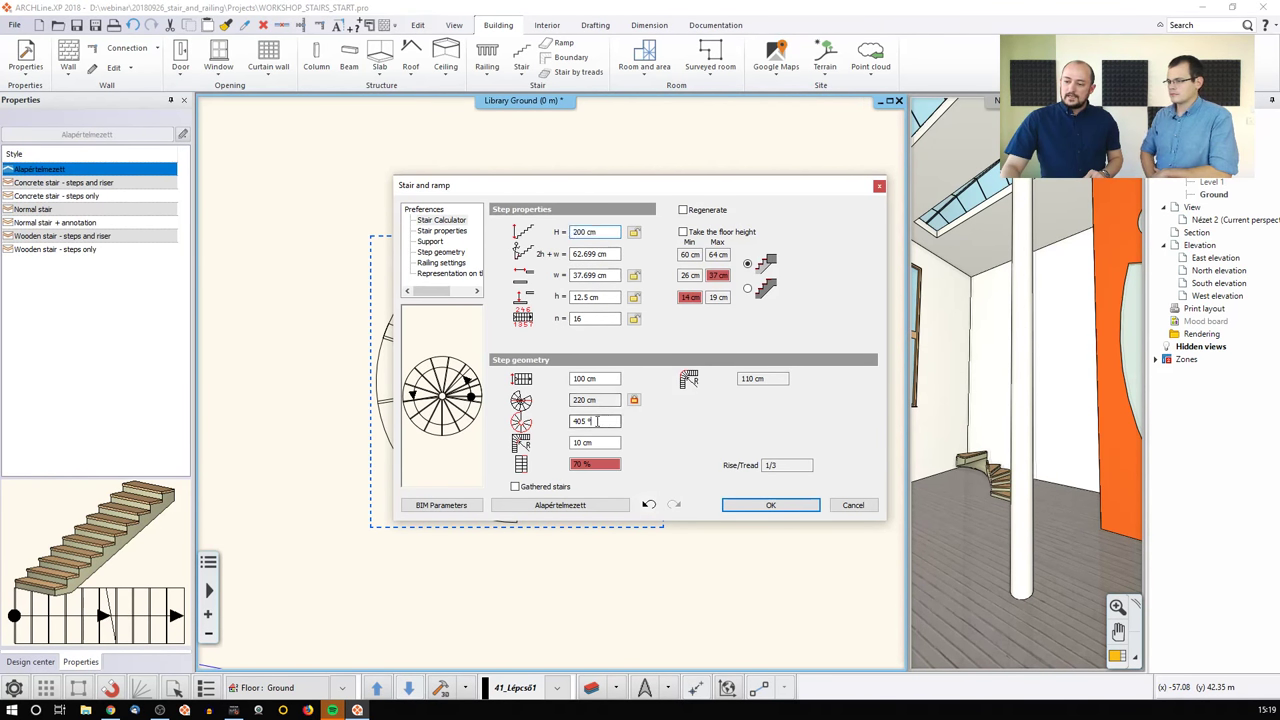
pyautogui.write('270')
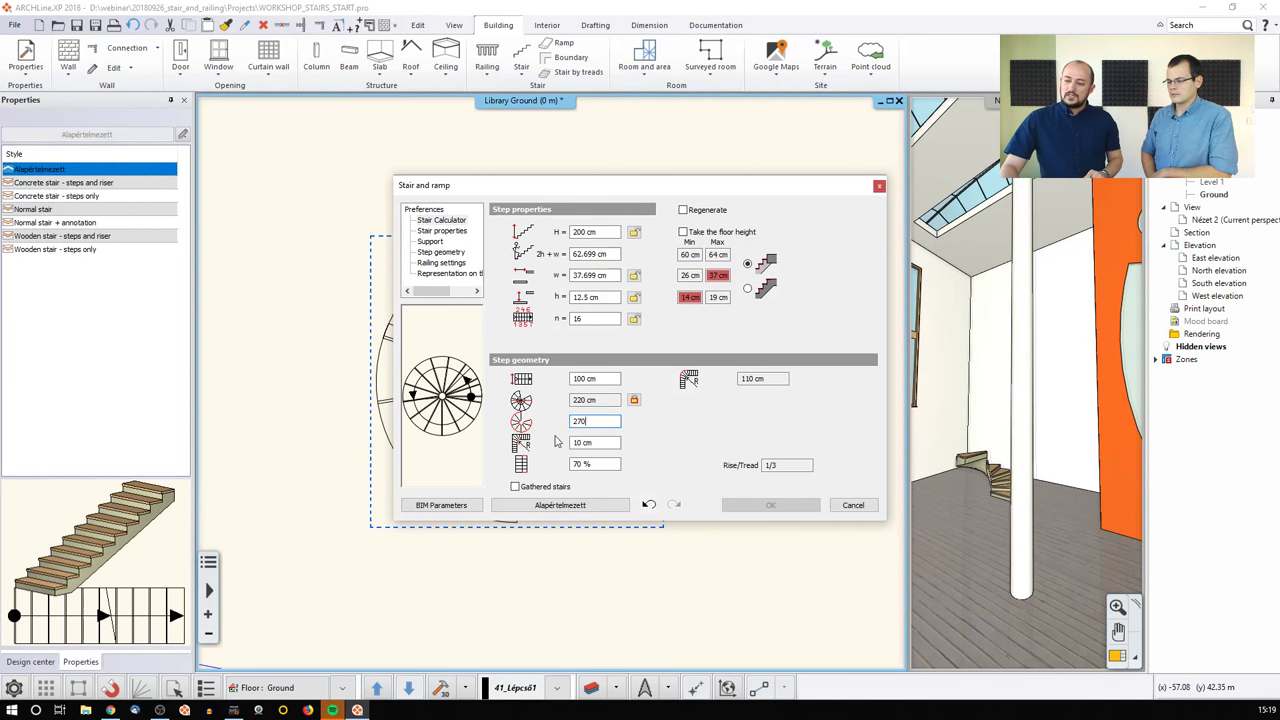
pyautogui.press('Return')
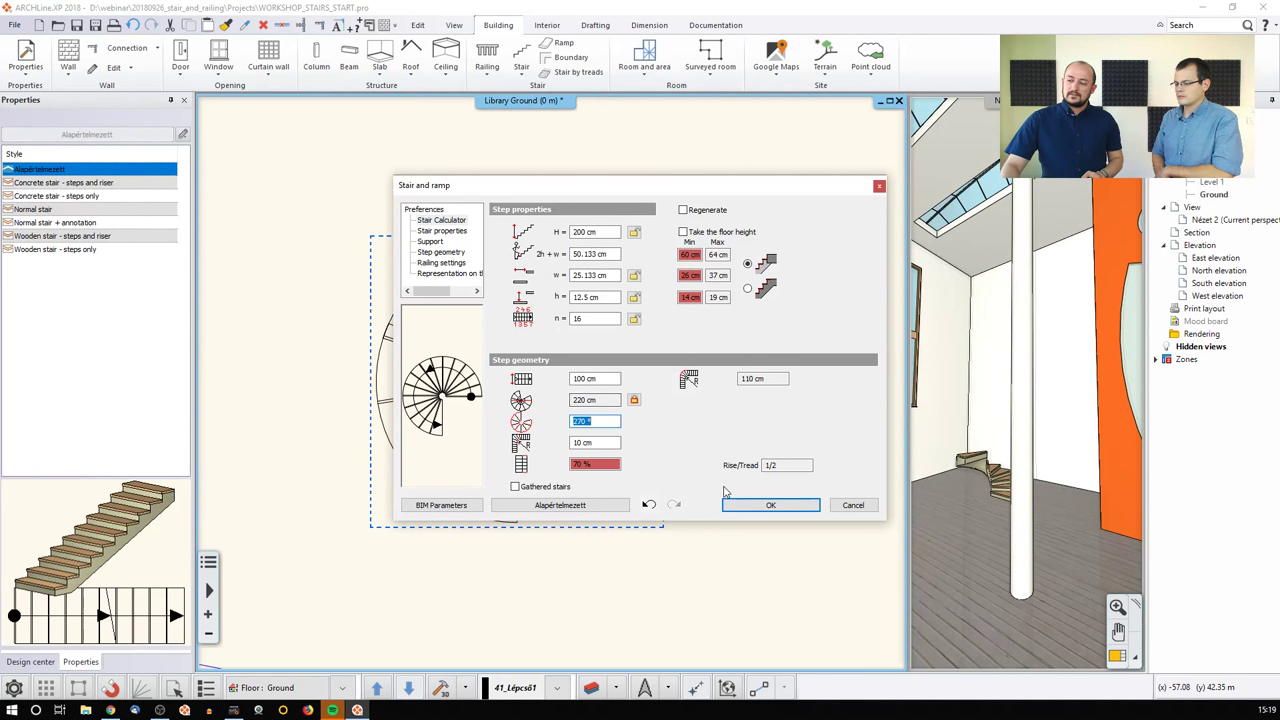
pyautogui.click(766, 505)
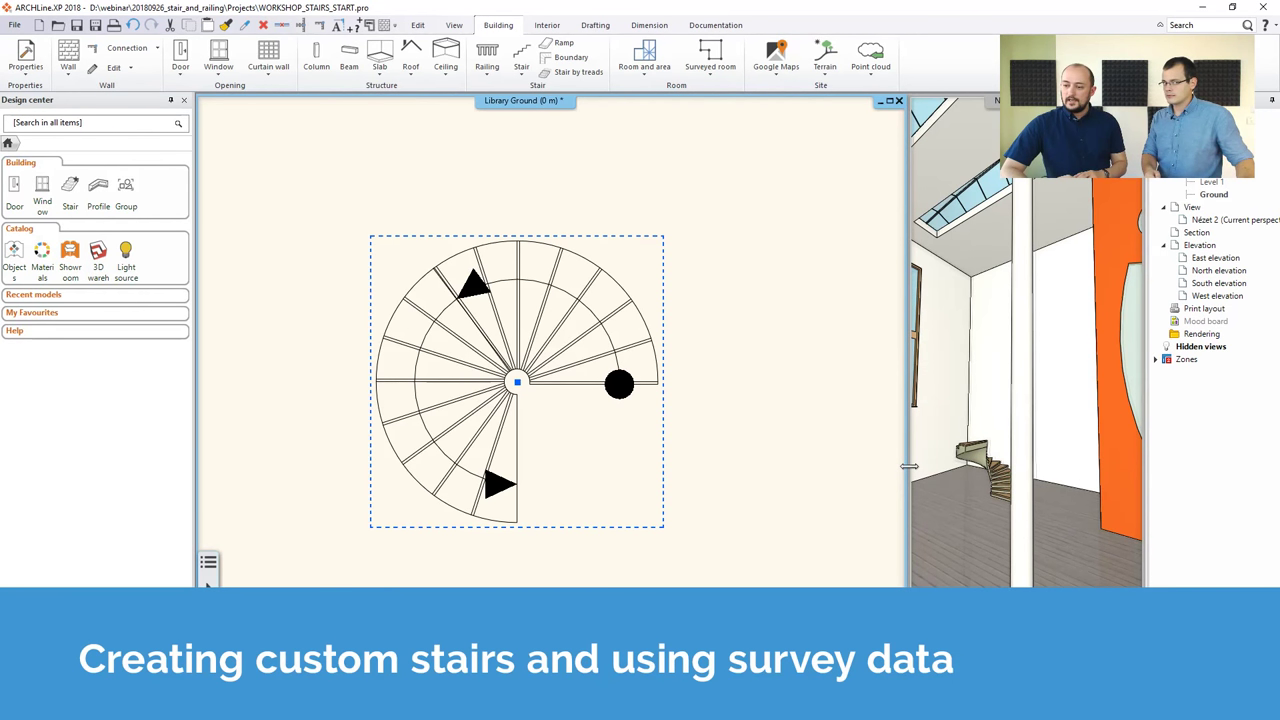
# Step: Examine the surveyed 2D tread lines along the west wall in plan and the matching area of the room in 3D
pyautogui.scroll(-3, 534, 489)
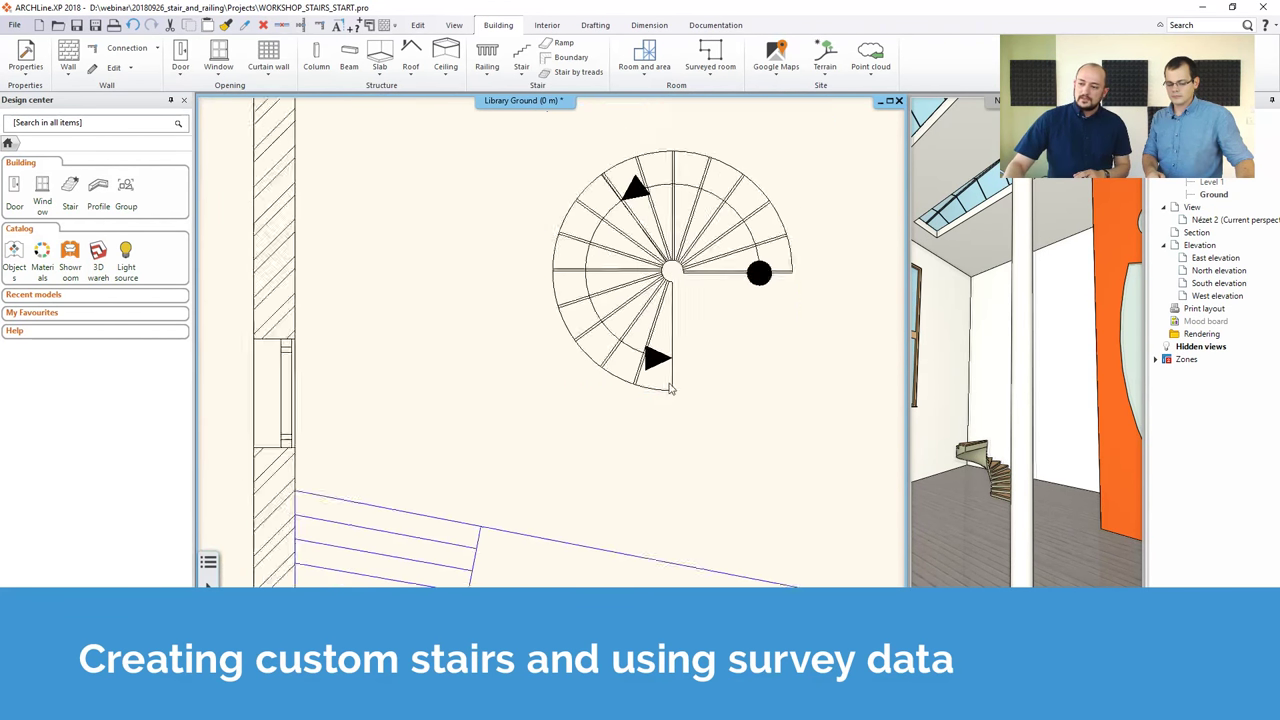
pyautogui.moveTo(544, 579); pyautogui.dragTo(593, 443, button='middle')
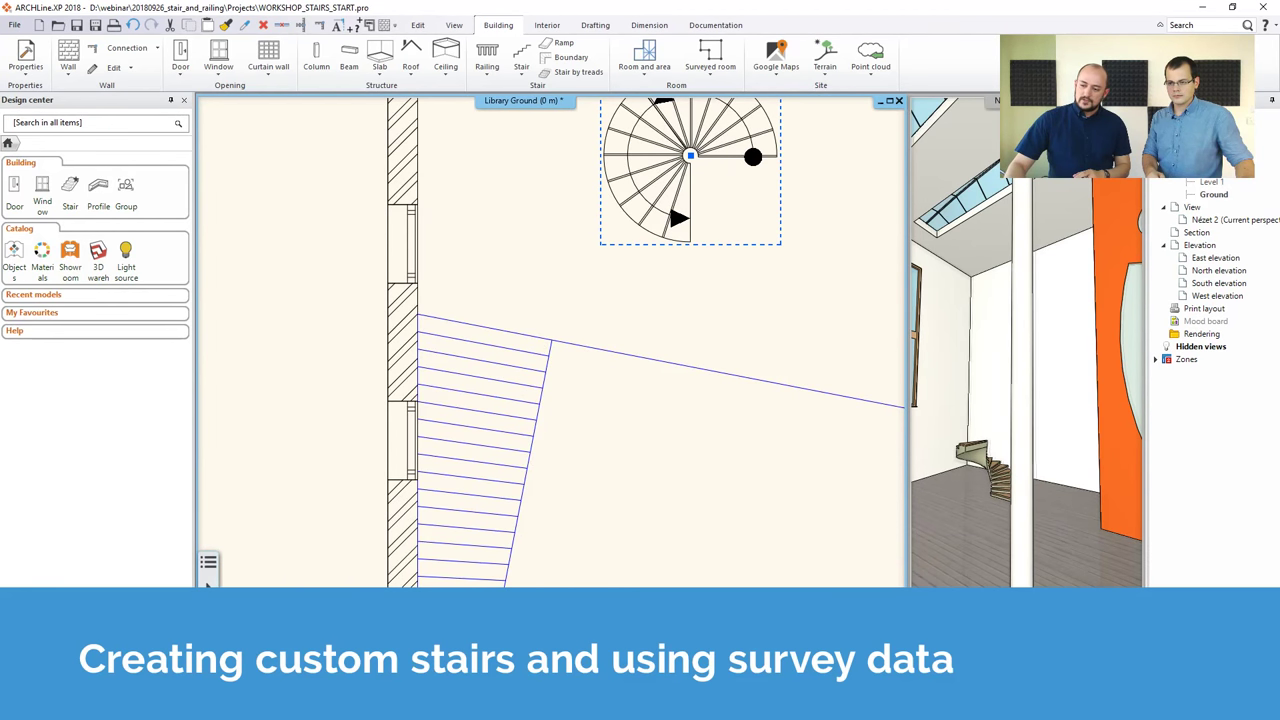
pyautogui.scroll(-1, 549, 469)
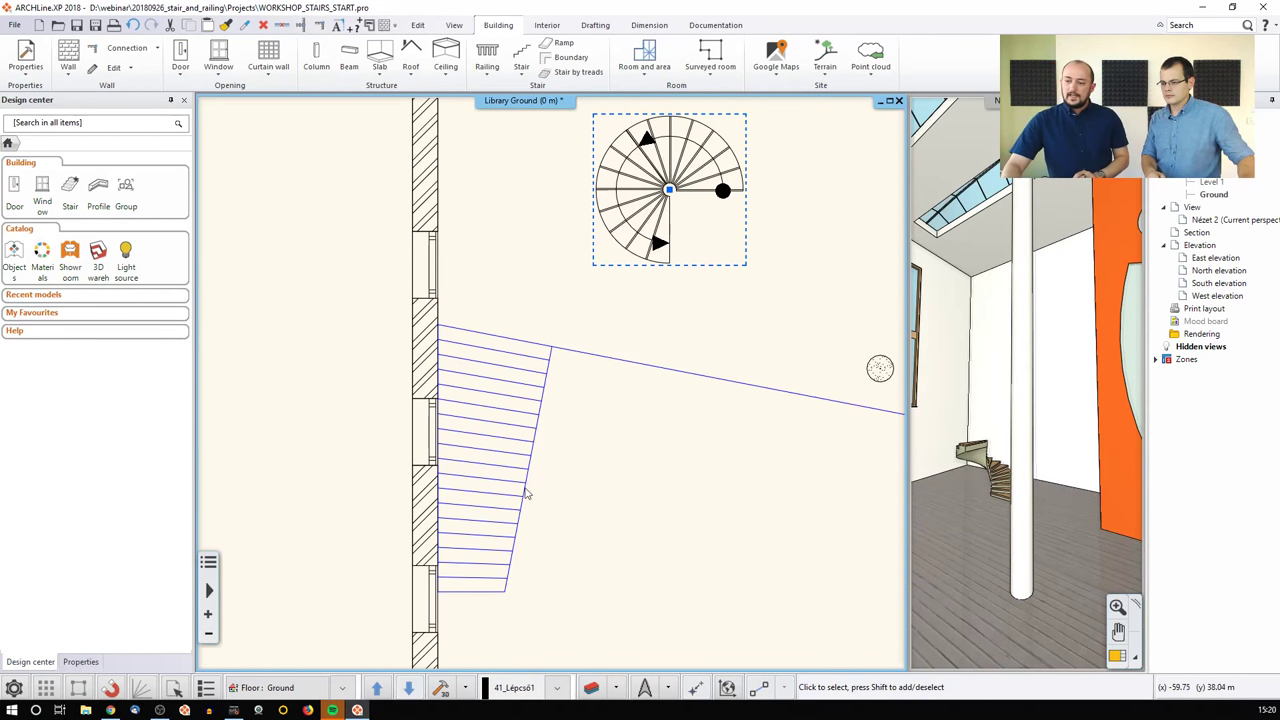
pyautogui.click(485, 589)
pyautogui.click(472, 578)
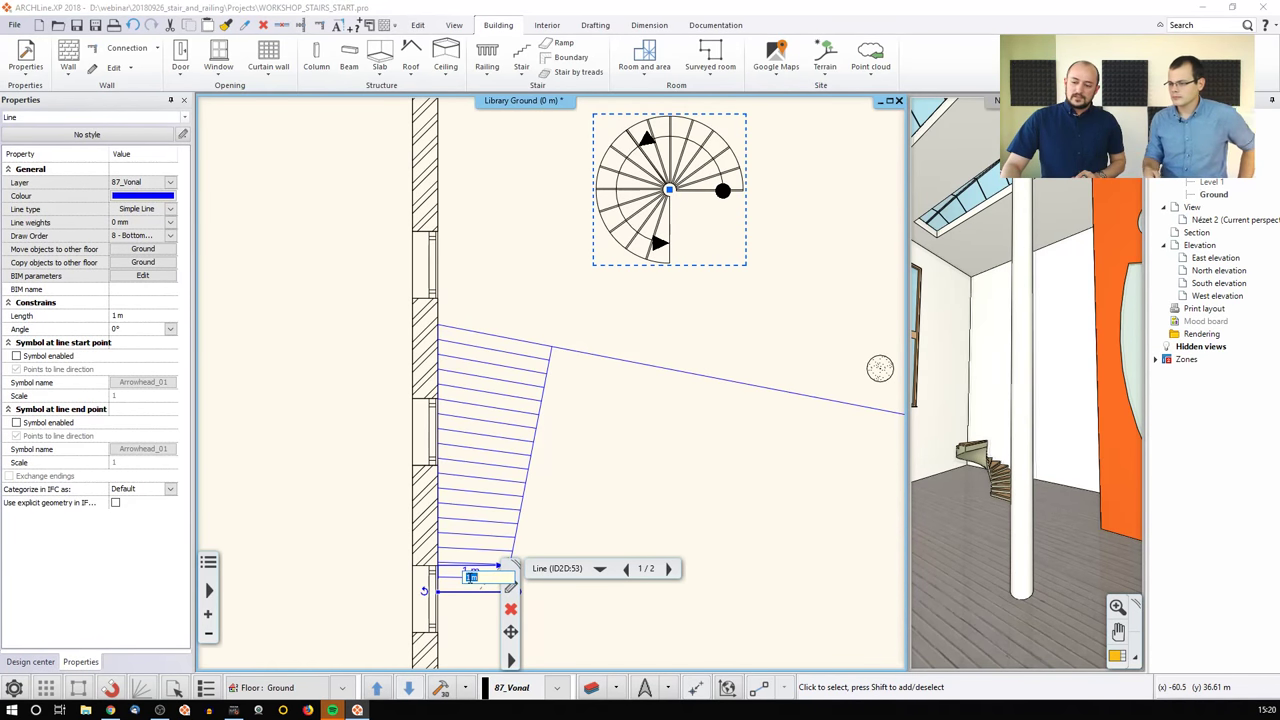
pyautogui.moveTo(480, 560); pyautogui.dragTo(499, 431)
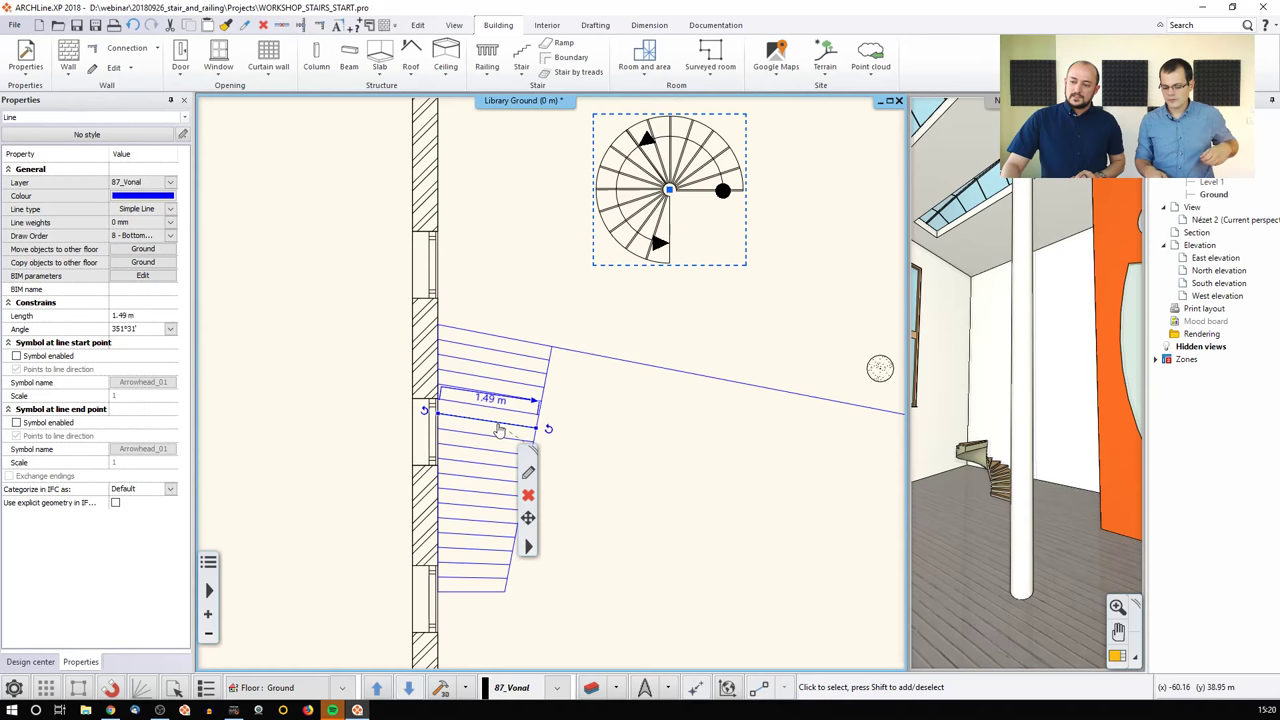
pyautogui.click(606, 447)
pyautogui.click(972, 517)
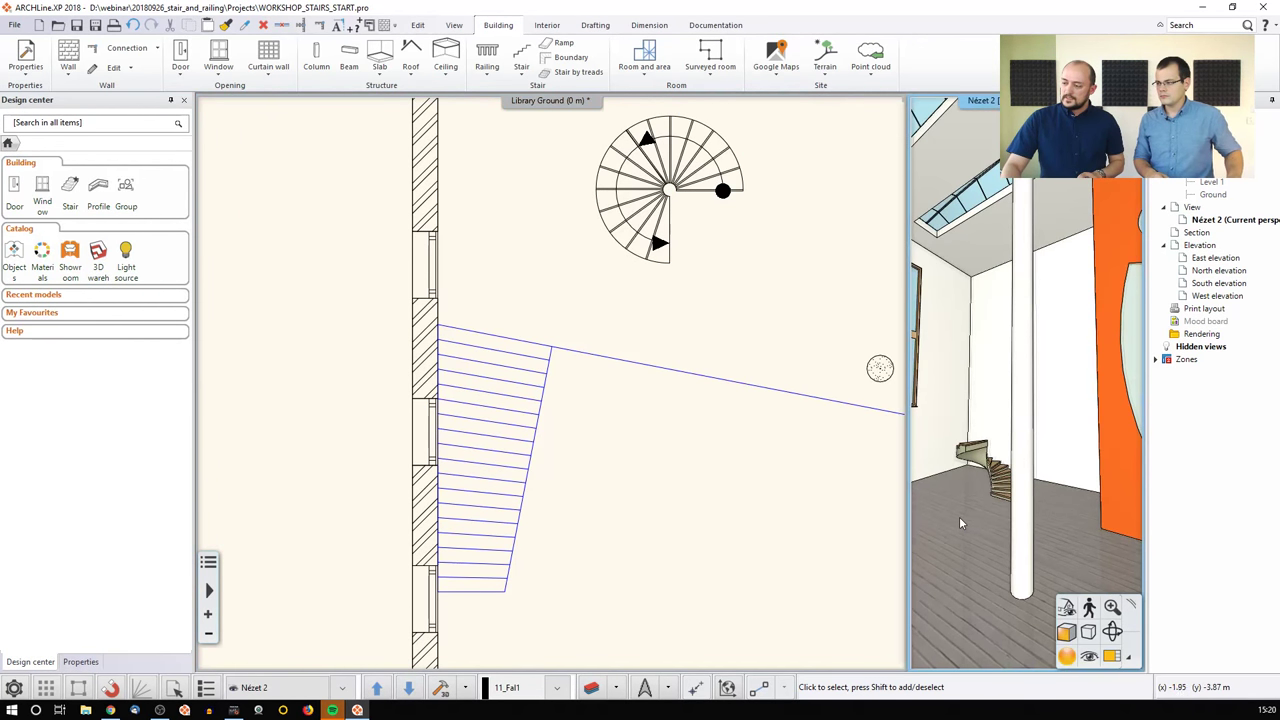
pyautogui.scroll(-3, 962, 514)
pyautogui.scroll(5, 964, 510)
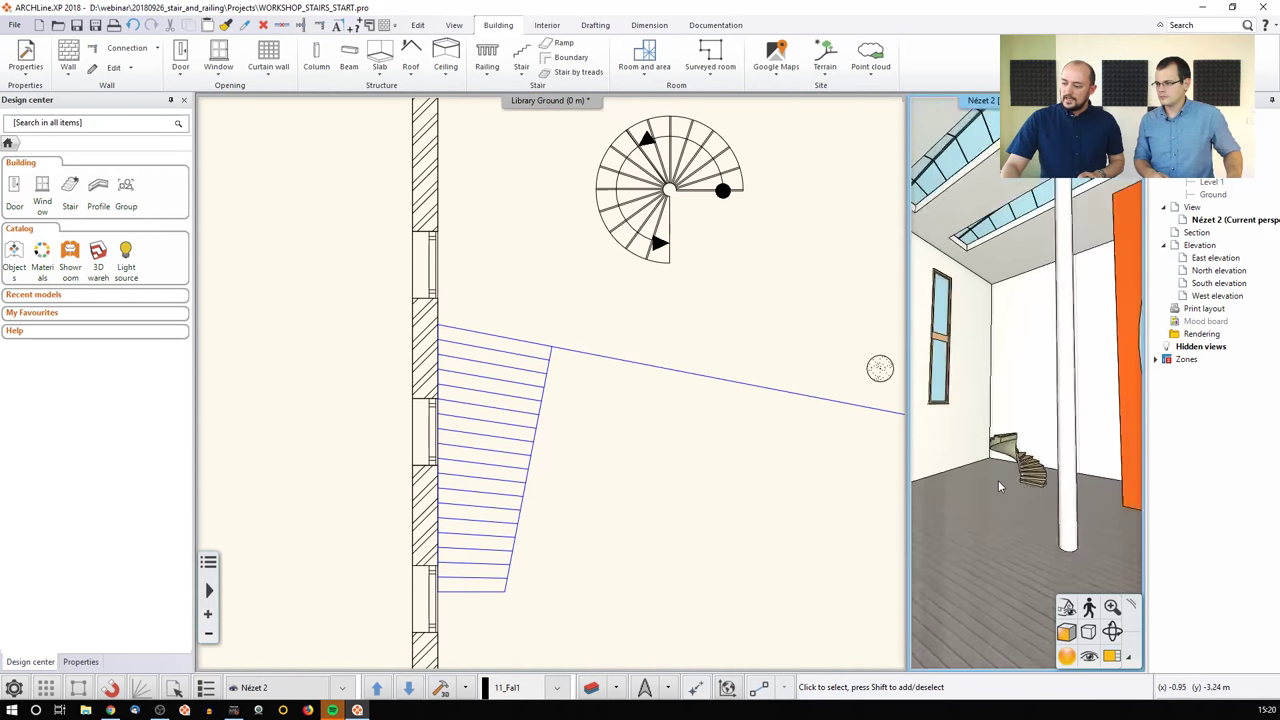
pyautogui.scroll(-2, 984, 510)
pyautogui.click(628, 463)
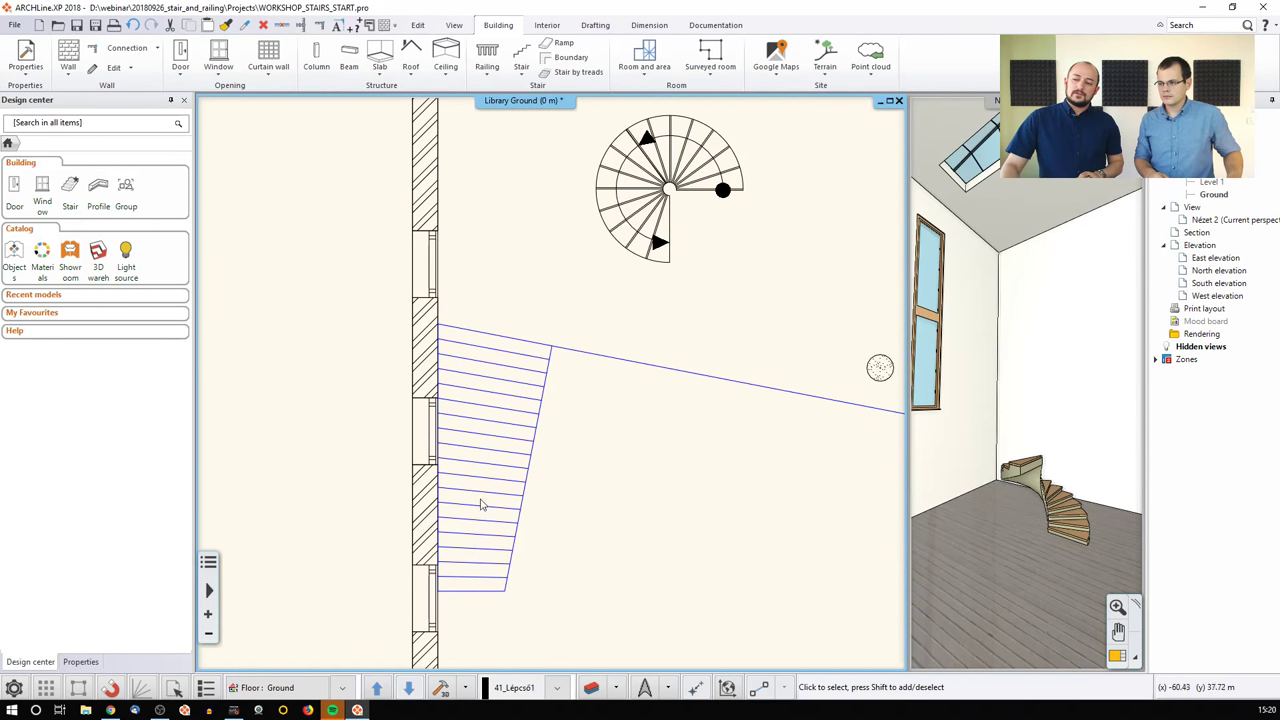
# Step: Switch the plan to Level 1 and display the Ground floor beneath it as a reference
pyautogui.moveTo(457, 324); pyautogui.dragTo(337, 354, button='middle')
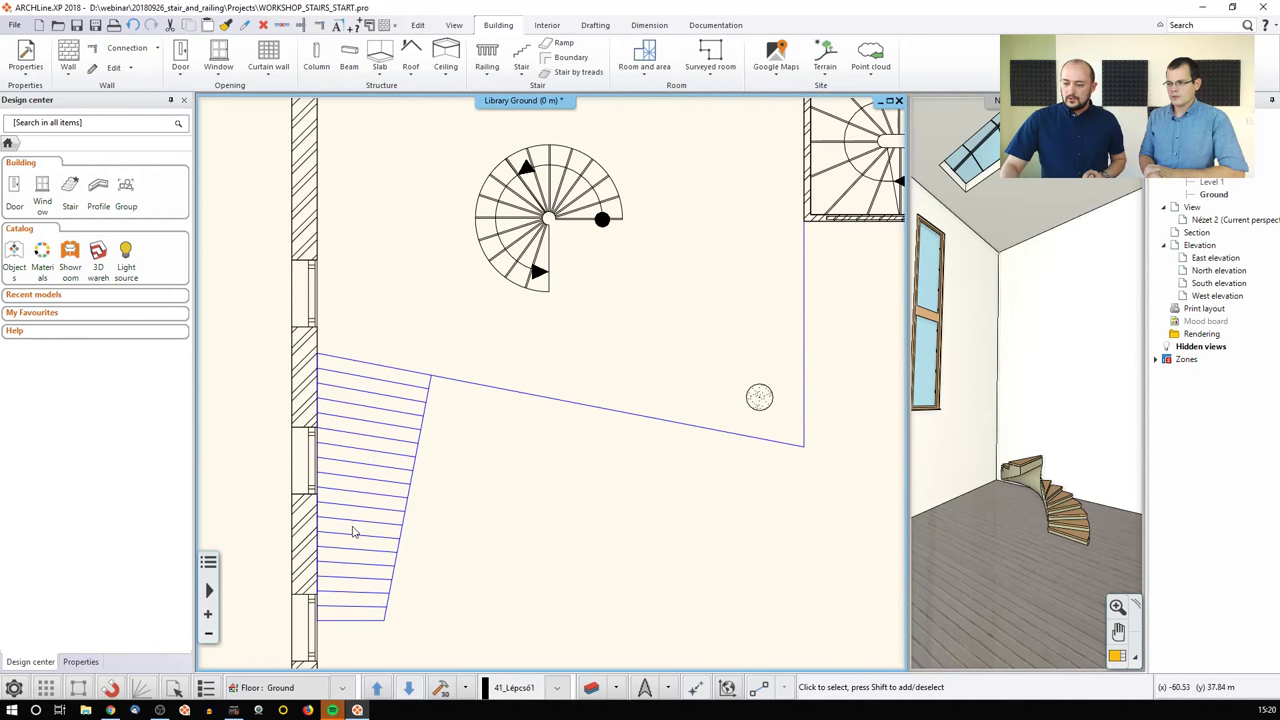
pyautogui.click(378, 688)
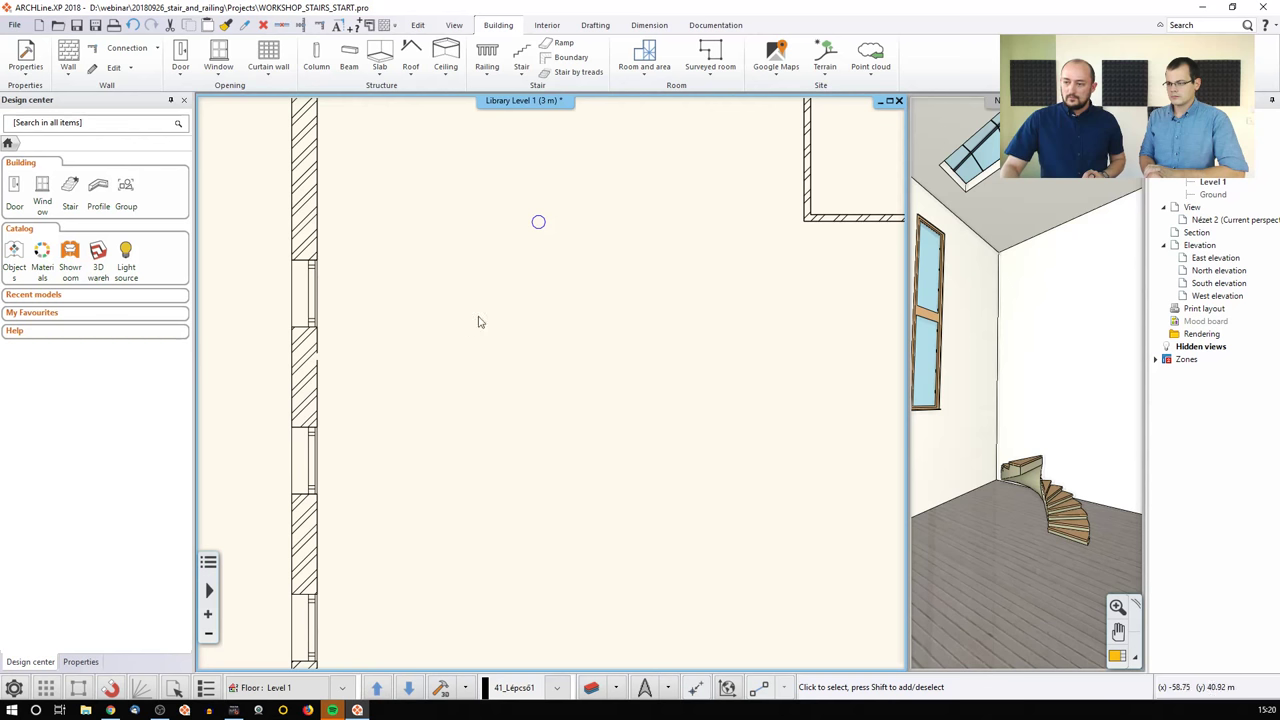
pyautogui.click(343, 688)
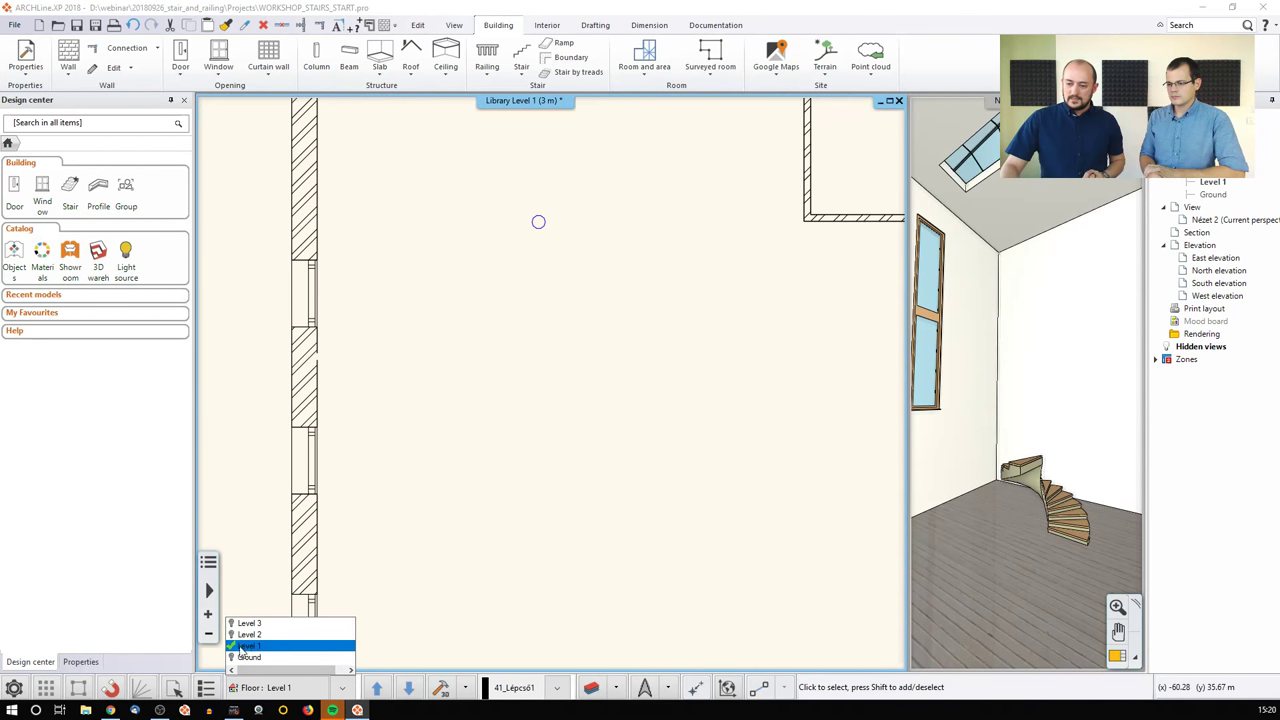
pyautogui.click(377, 382)
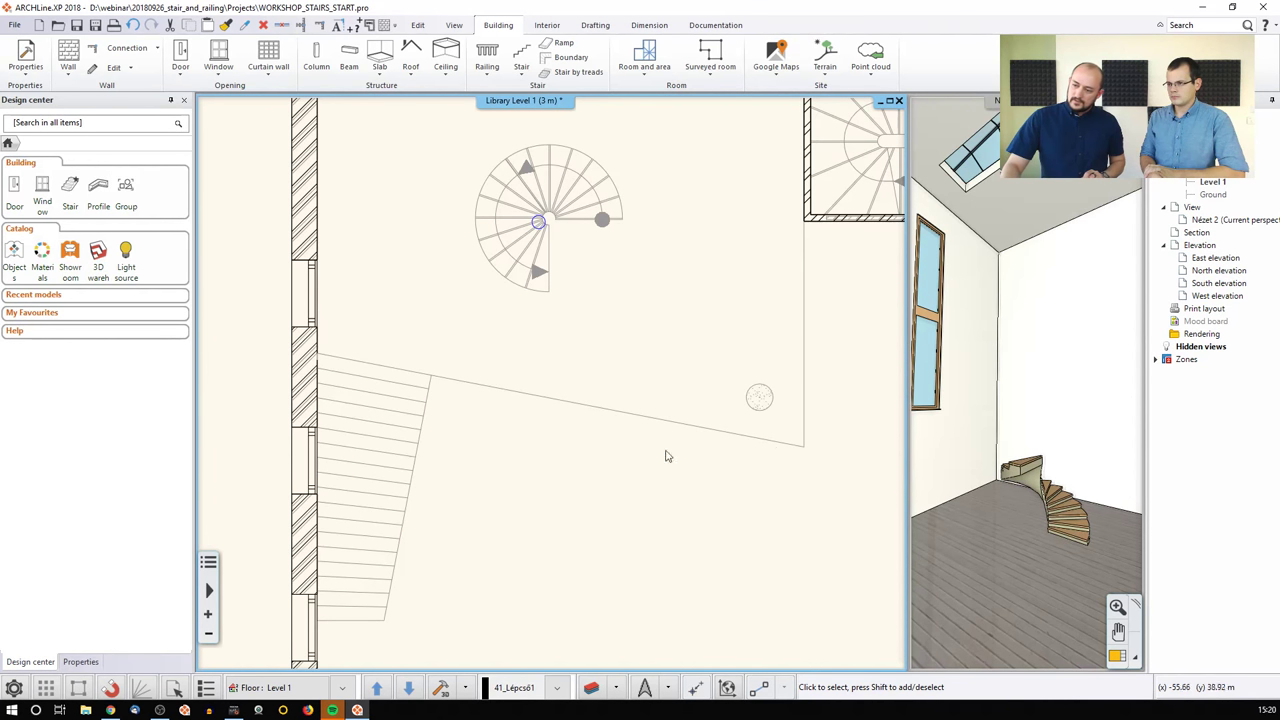
# Step: Draw a four-sided slab on Level 1 from the northwest wall corner, following the stairwell side and the slanted reference line back to the west wall
pyautogui.moveTo(540, 329); pyautogui.dragTo(533, 340, button='middle')
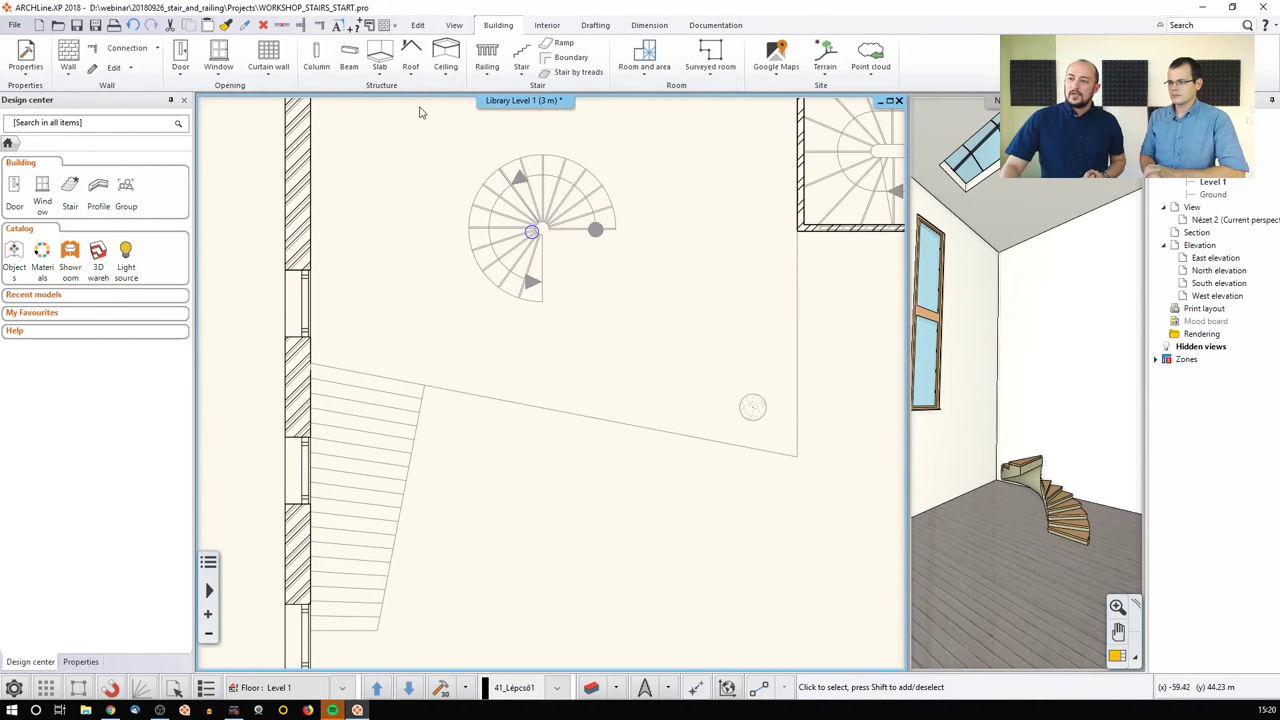
pyautogui.click(380, 72)
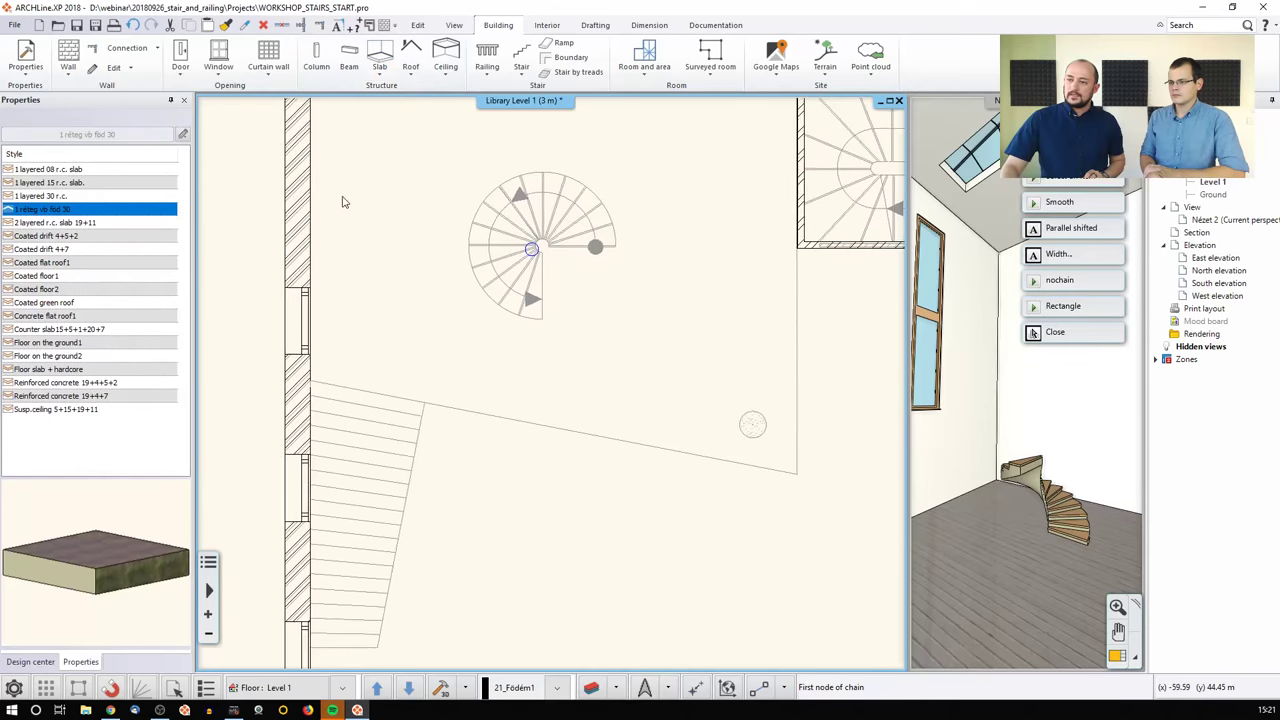
pyautogui.moveTo(330, 104); pyautogui.dragTo(330, 150, button='middle')
pyautogui.click(312, 122)
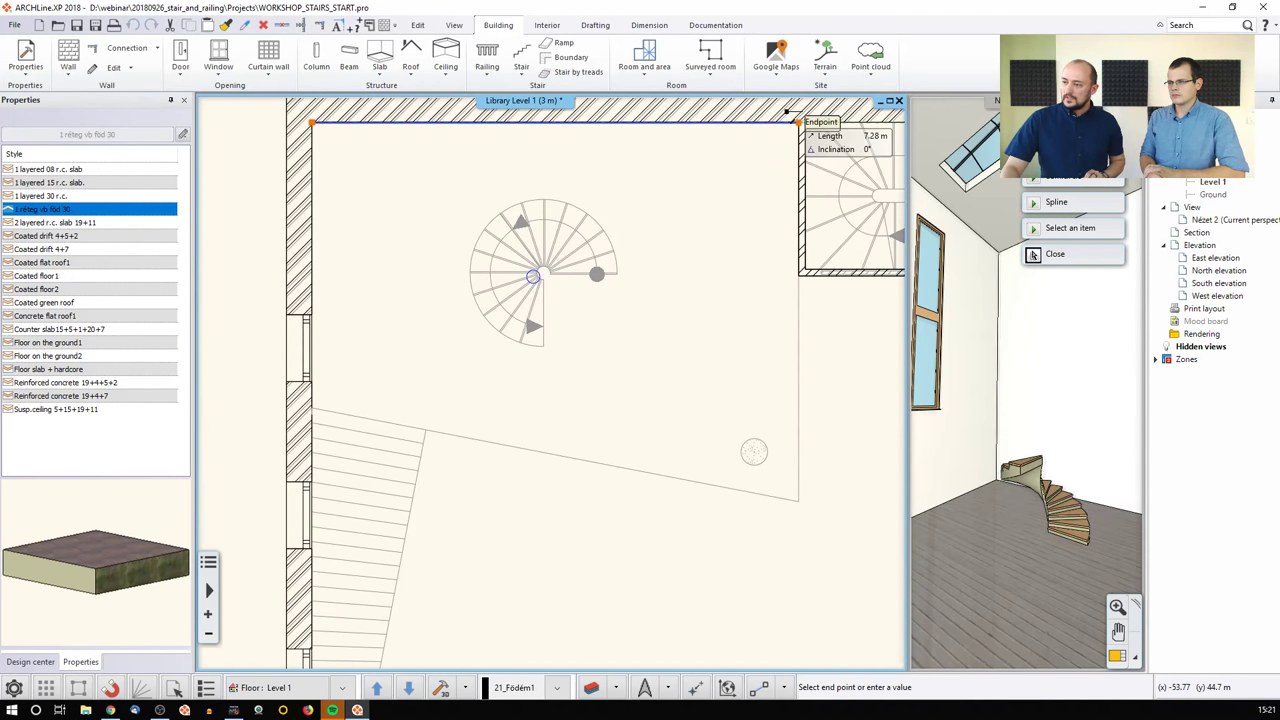
pyautogui.click(798, 122)
pyautogui.click(798, 500)
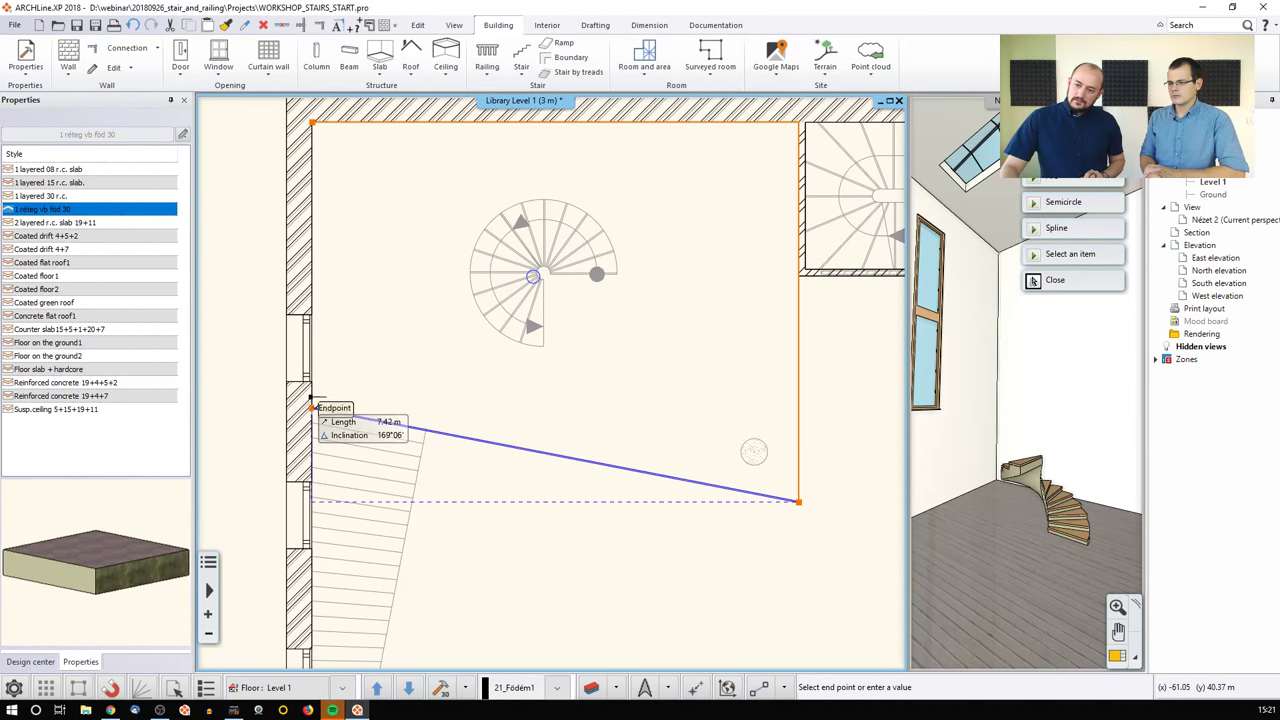
pyautogui.click(312, 408)
pyautogui.rightClick(363, 288)
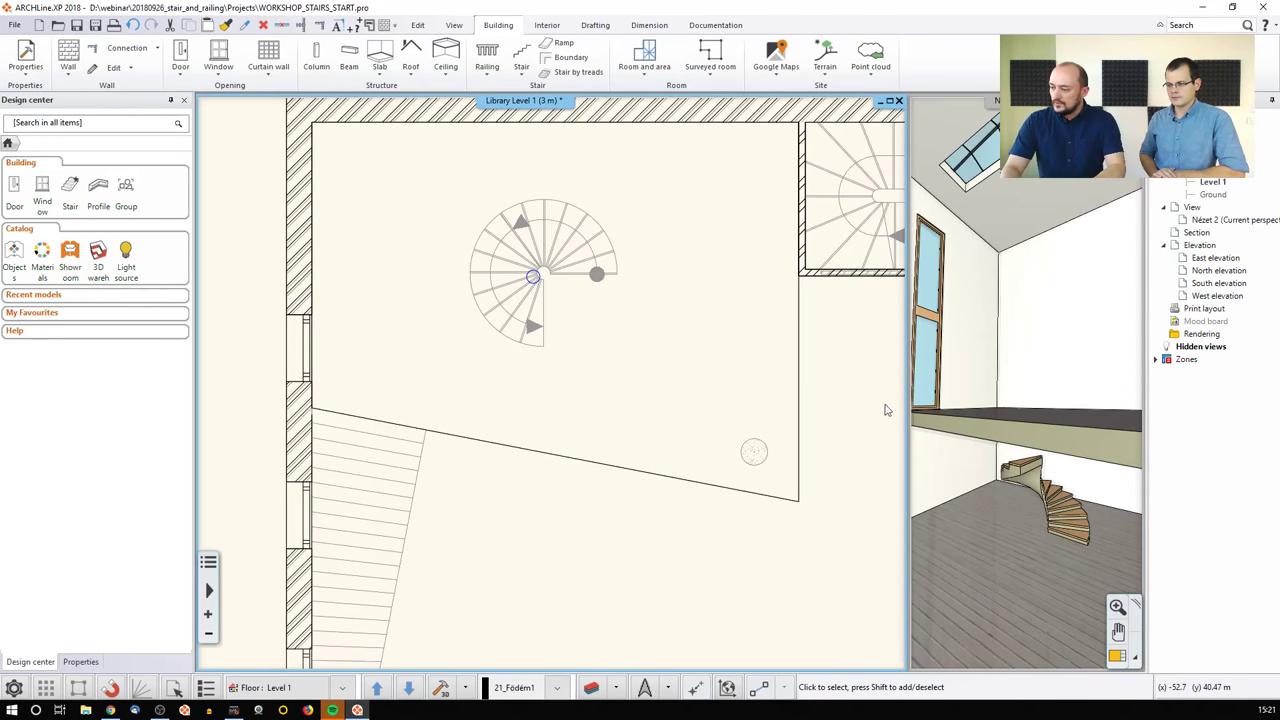
# Step: Check the new slab in the 3D view and return the plan to the Ground floor
pyautogui.click(958, 415)
pyautogui.moveTo(958, 415); pyautogui.dragTo(910, 396)
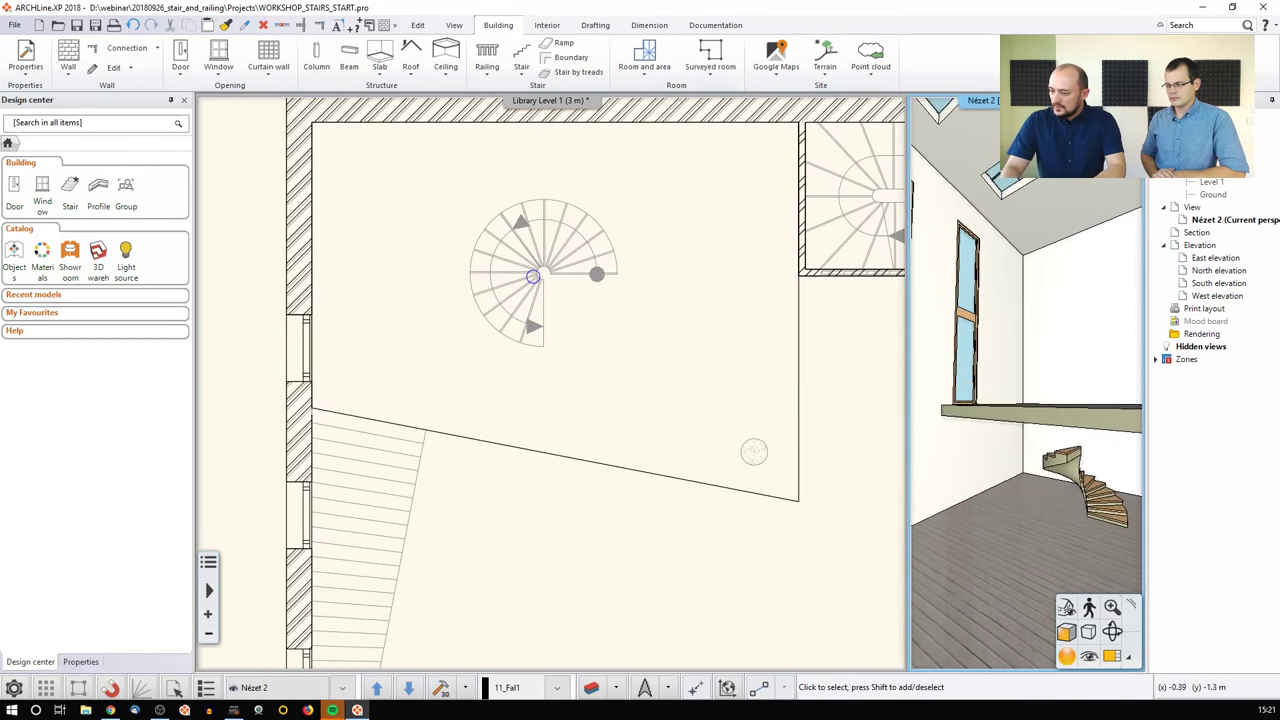
pyautogui.click(377, 688)
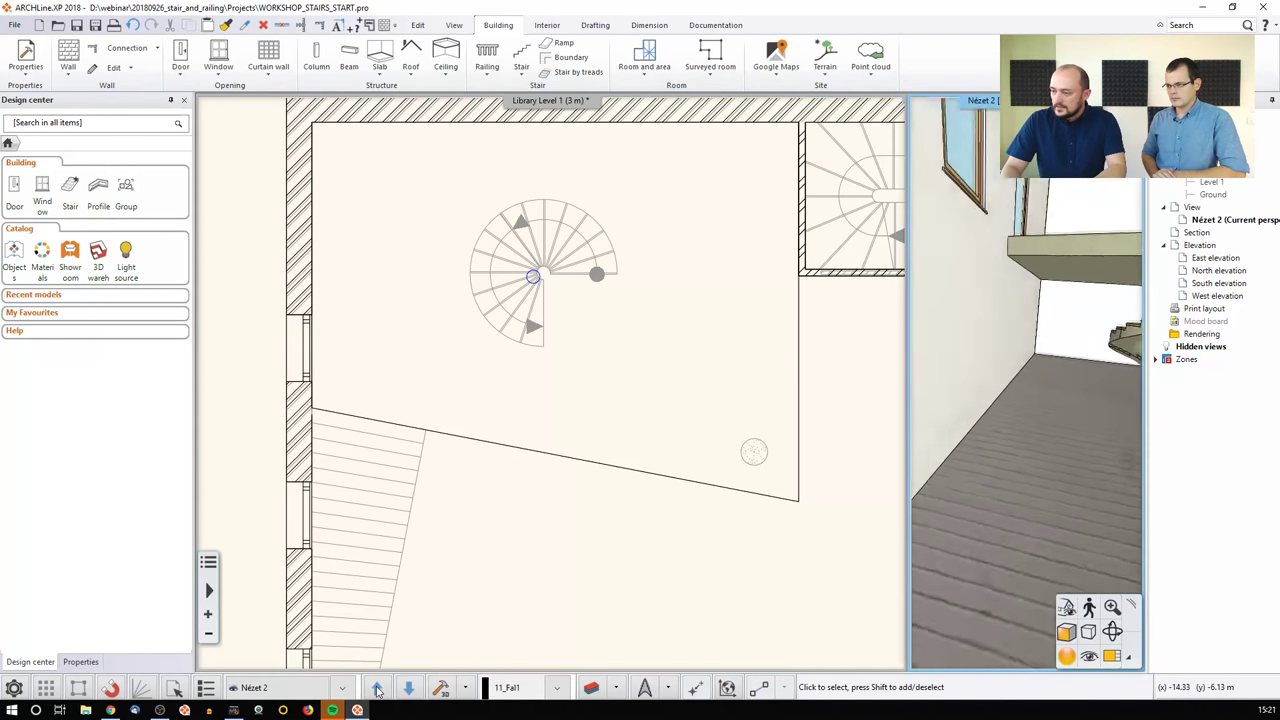
pyautogui.click(566, 503)
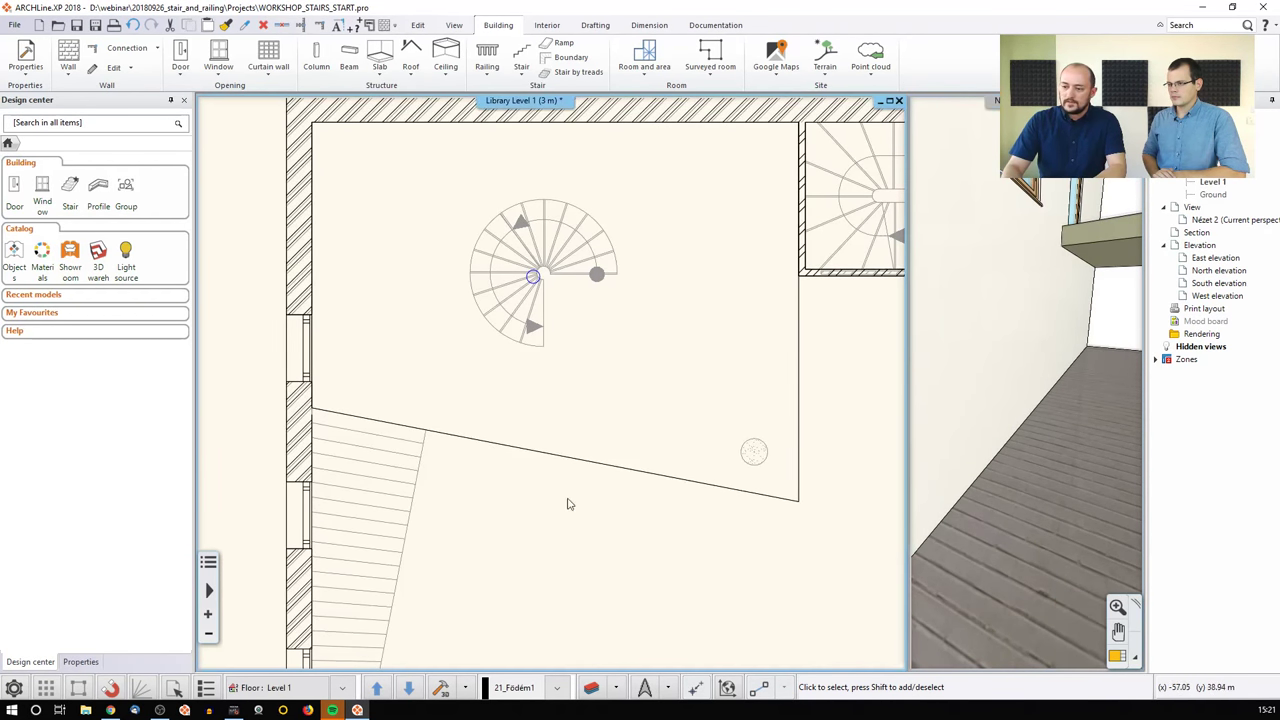
pyautogui.click(408, 689)
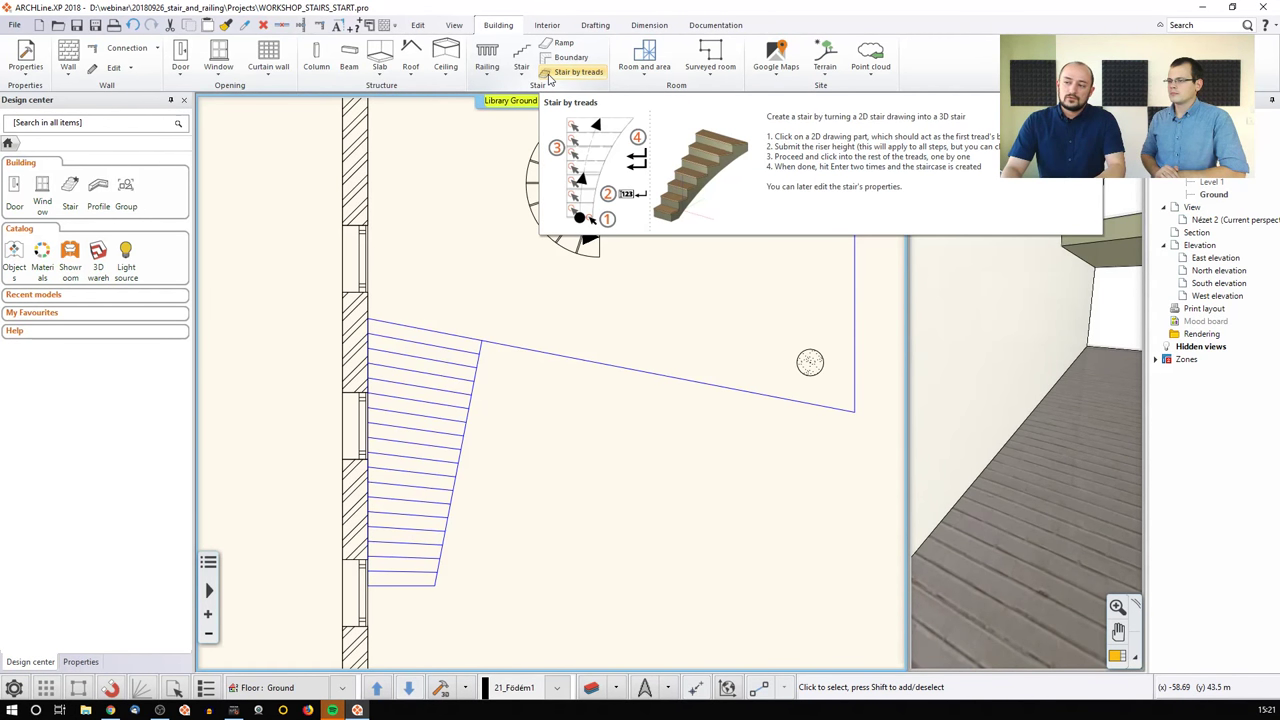
# Step: Start a Stair by treads using internal points of chains, with the southernmost surveyed tread as first step and a 0.15 m step height
pyautogui.click(549, 79)
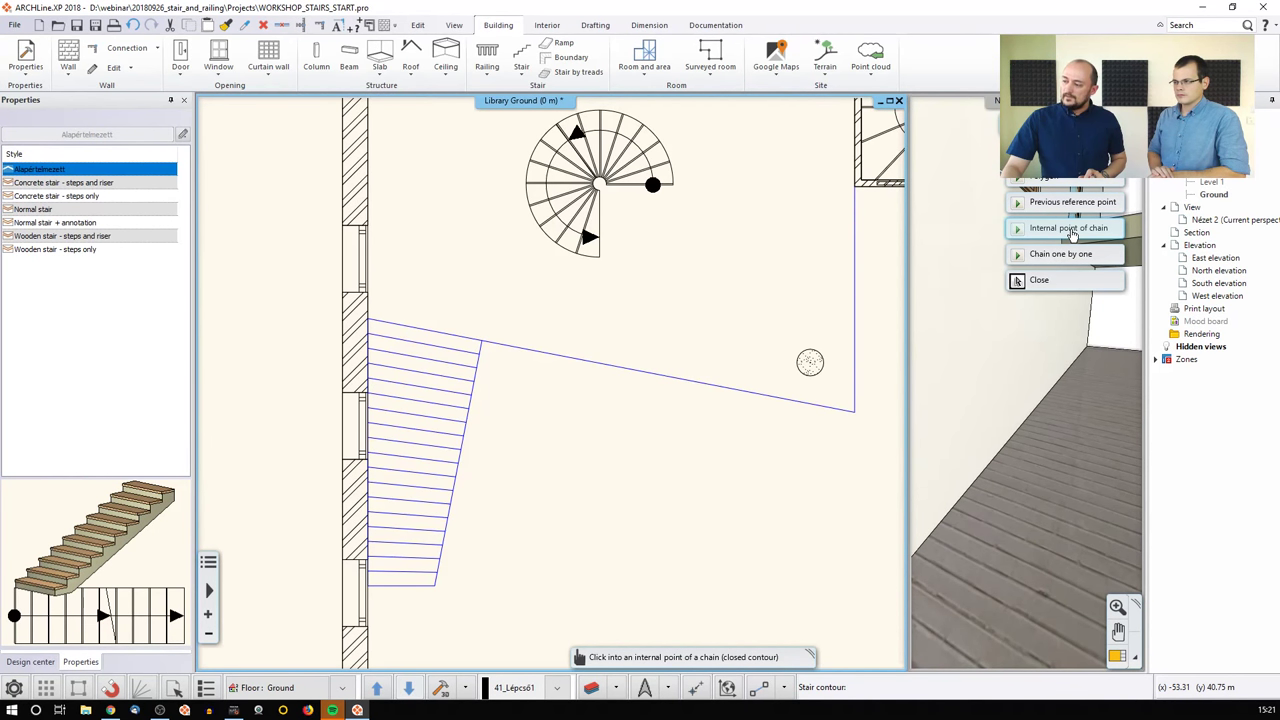
pyautogui.click(1072, 230)
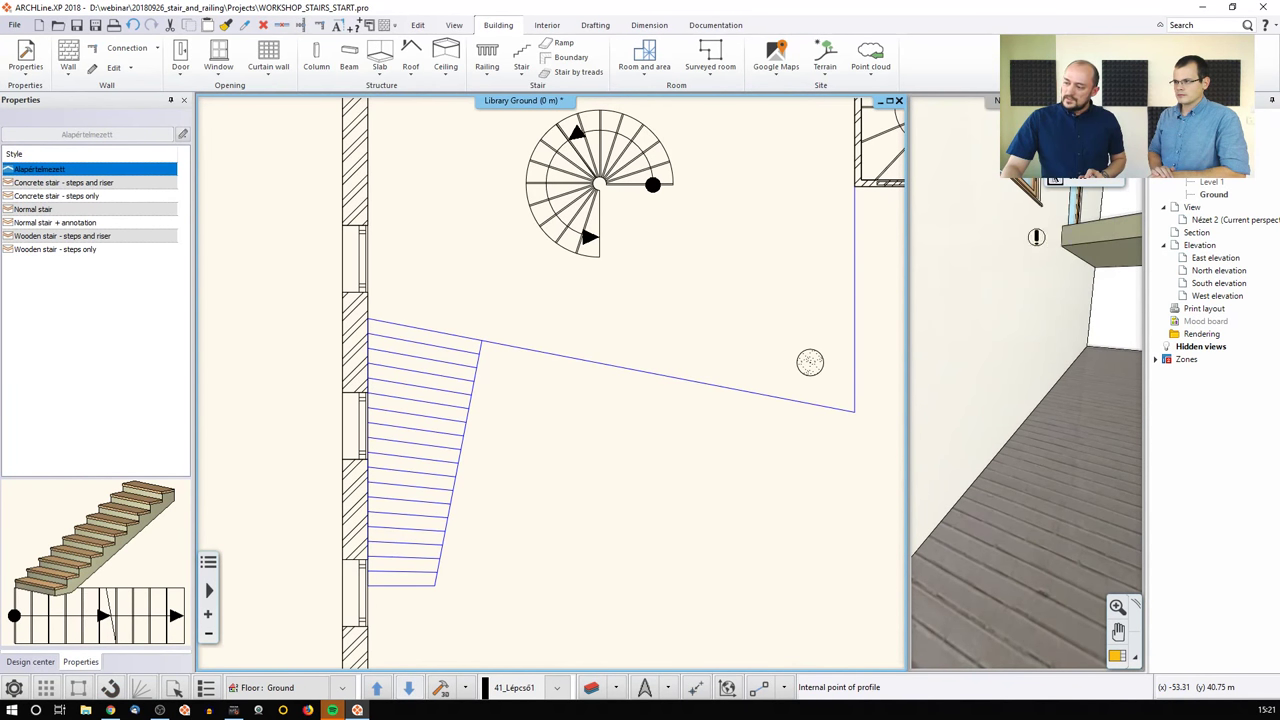
pyautogui.click(402, 577)
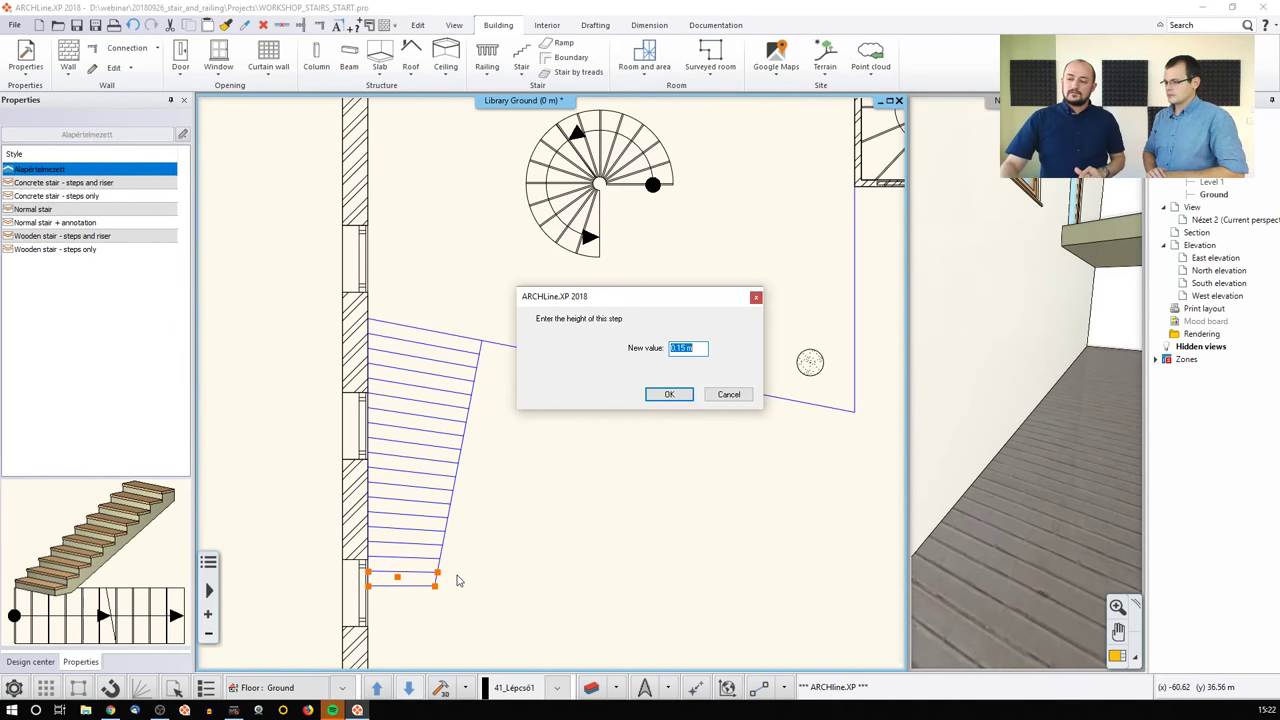
pyautogui.click(669, 395)
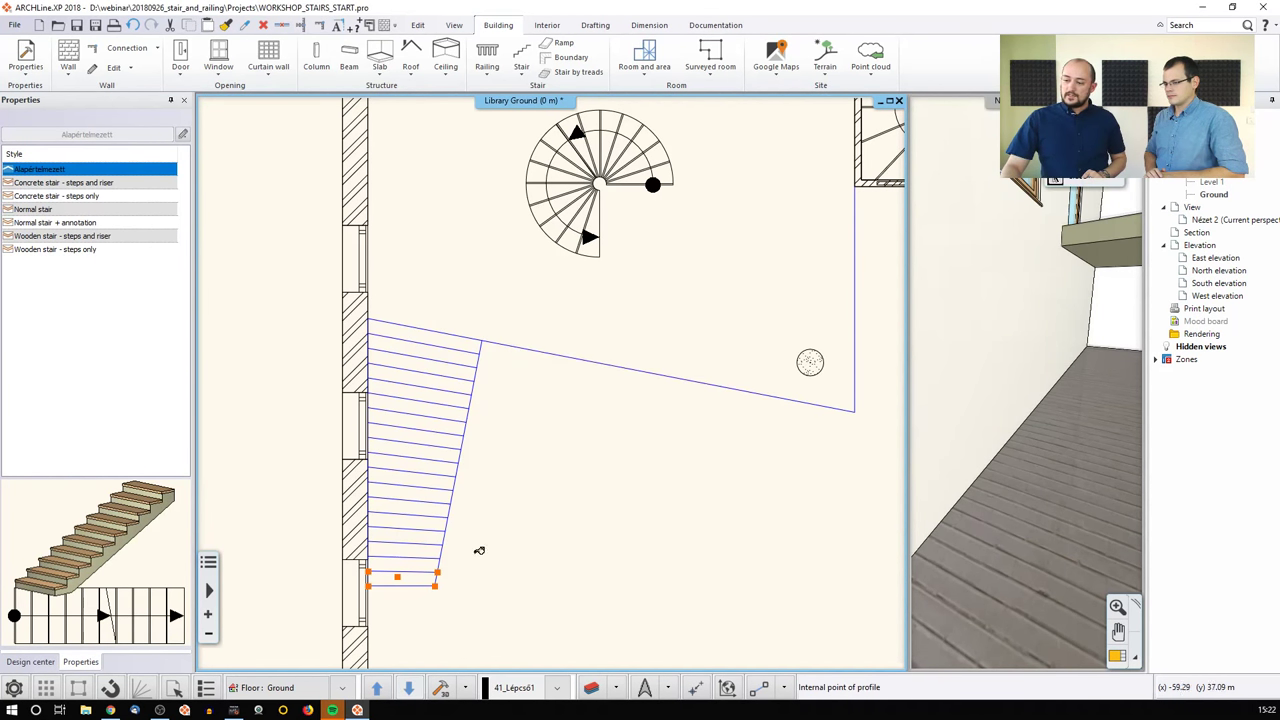
# Step: Pick the remaining surveyed treads one by one up to the slanted reference line and generate the stair with its default contour
pyautogui.scroll(3, 414, 569)
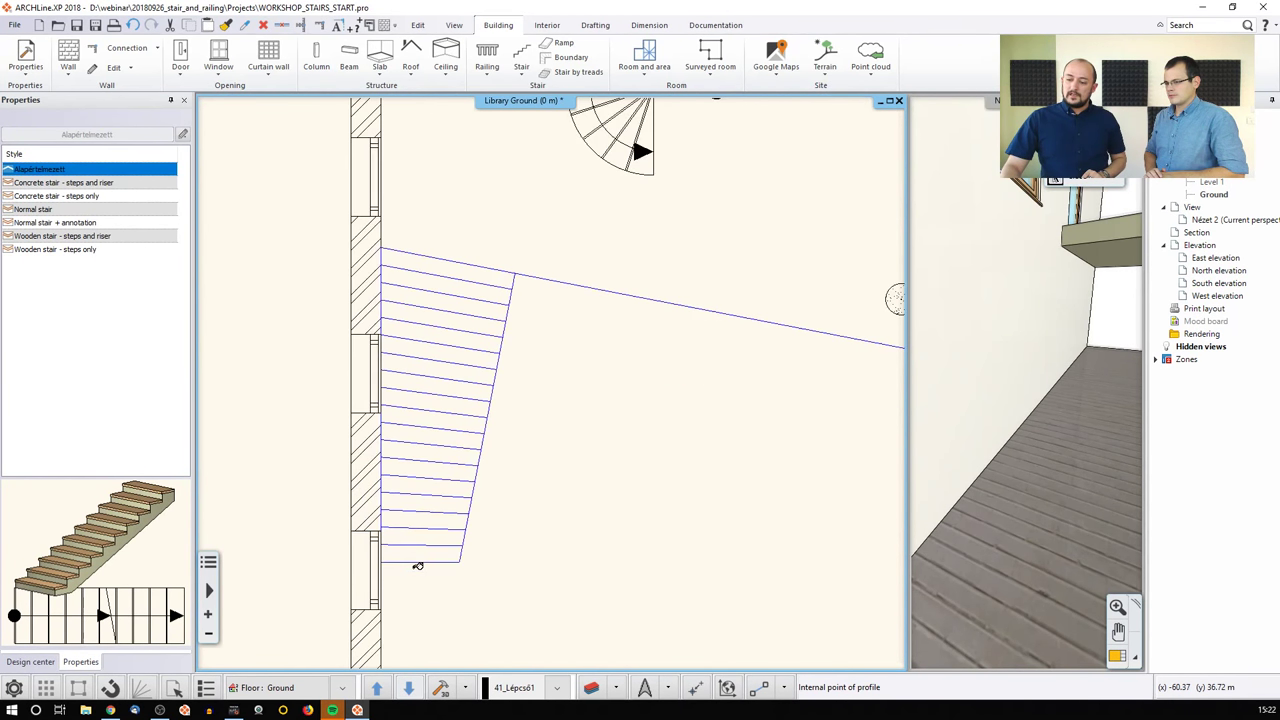
pyautogui.click(482, 438)
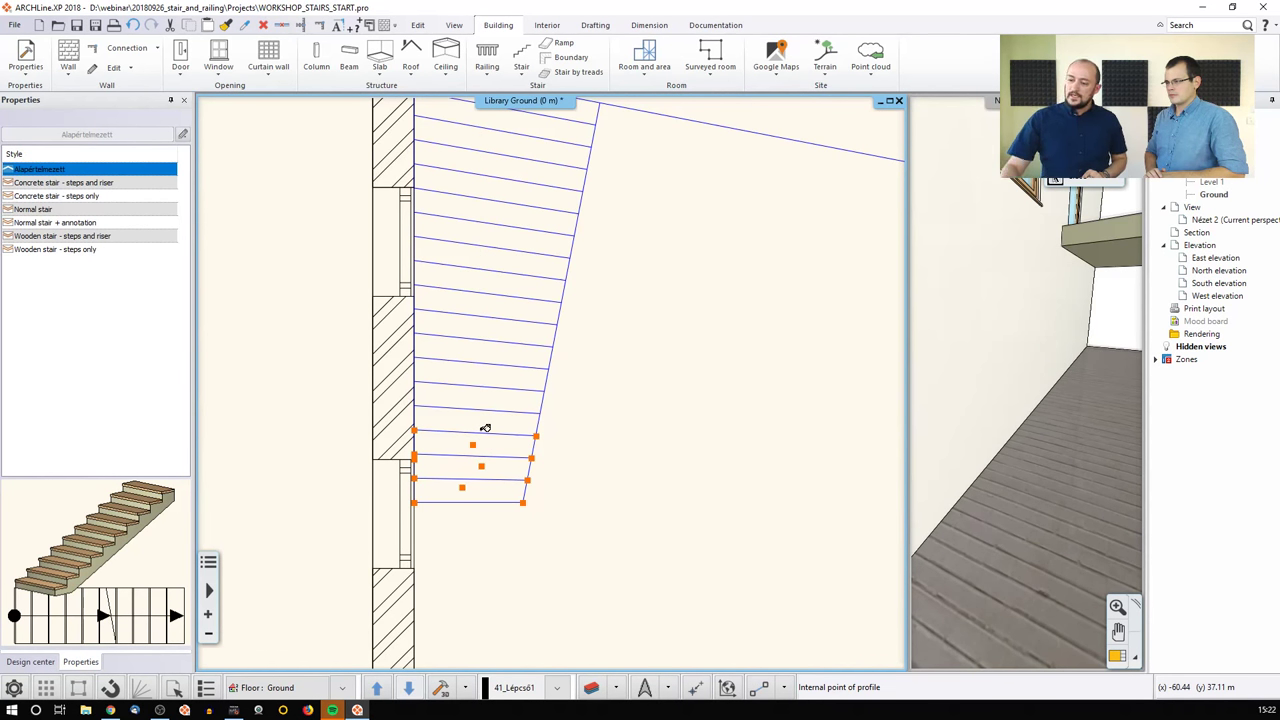
pyautogui.click(476, 419)
pyautogui.click(471, 398)
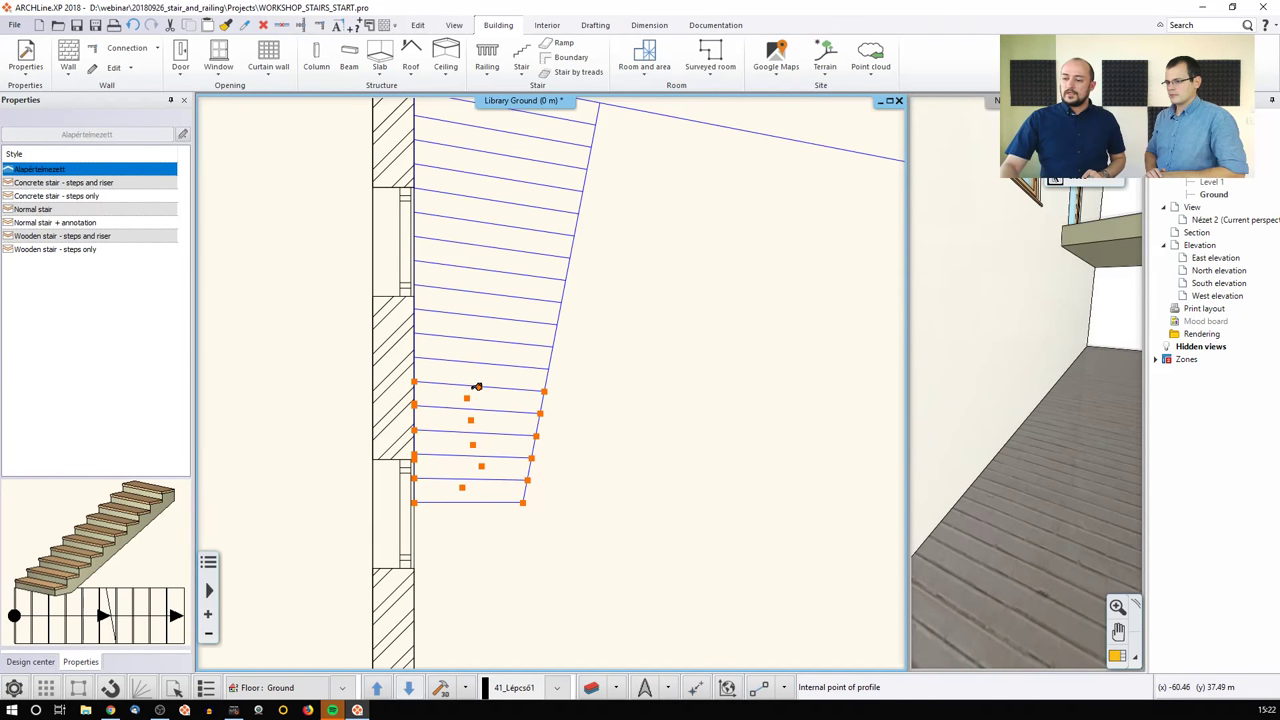
pyautogui.click(468, 372)
pyautogui.click(477, 350)
pyautogui.click(481, 326)
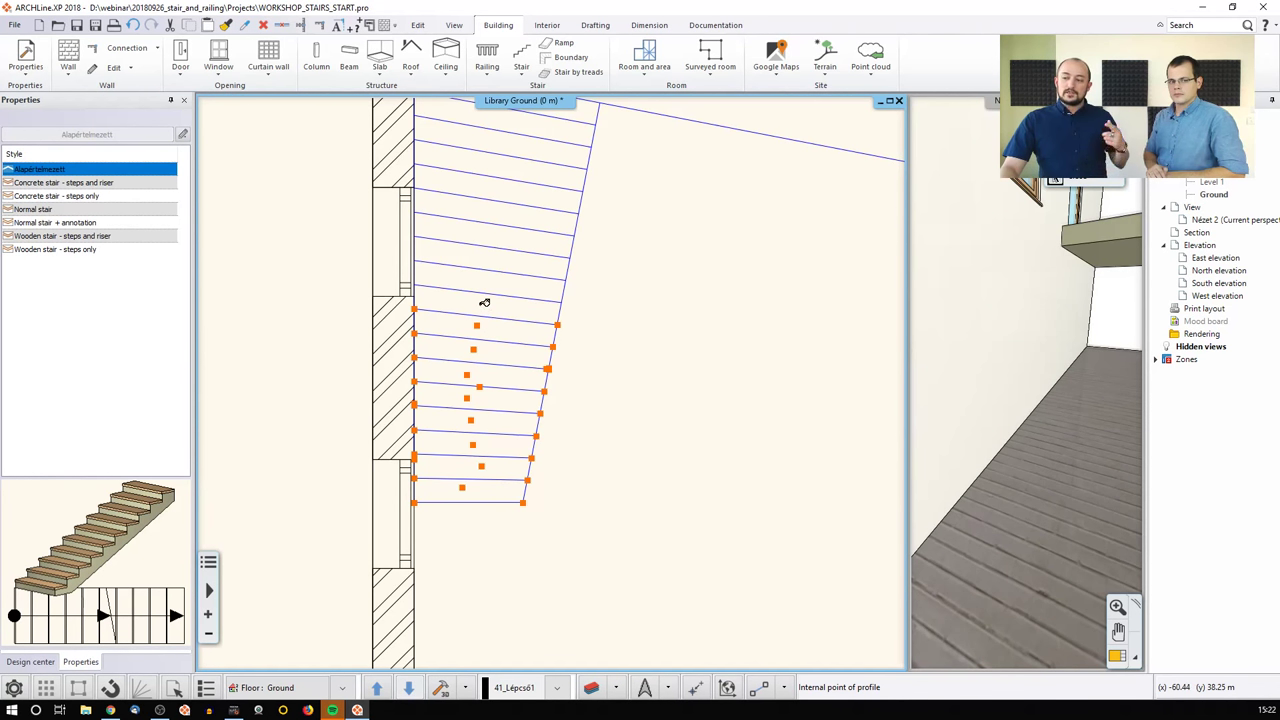
pyautogui.click(484, 302)
pyautogui.click(480, 281)
pyautogui.click(482, 256)
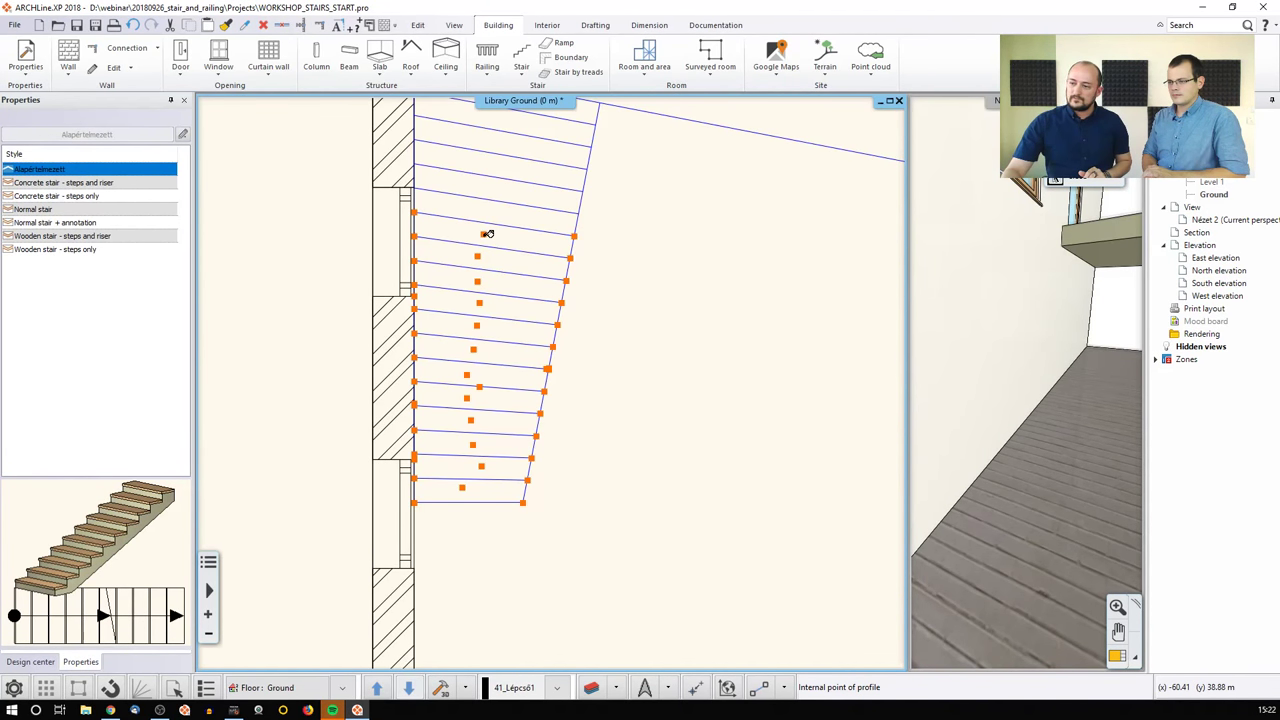
pyautogui.moveTo(491, 194); pyautogui.dragTo(473, 240, button='middle')
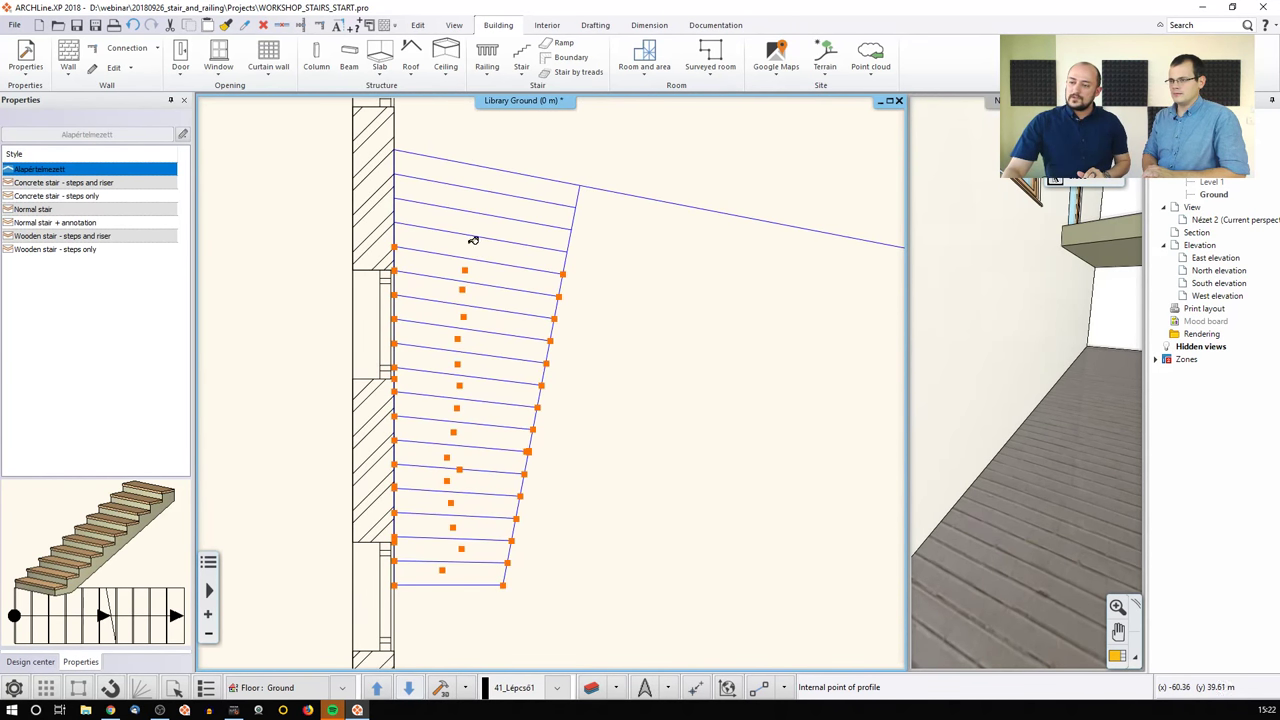
pyautogui.click(485, 177)
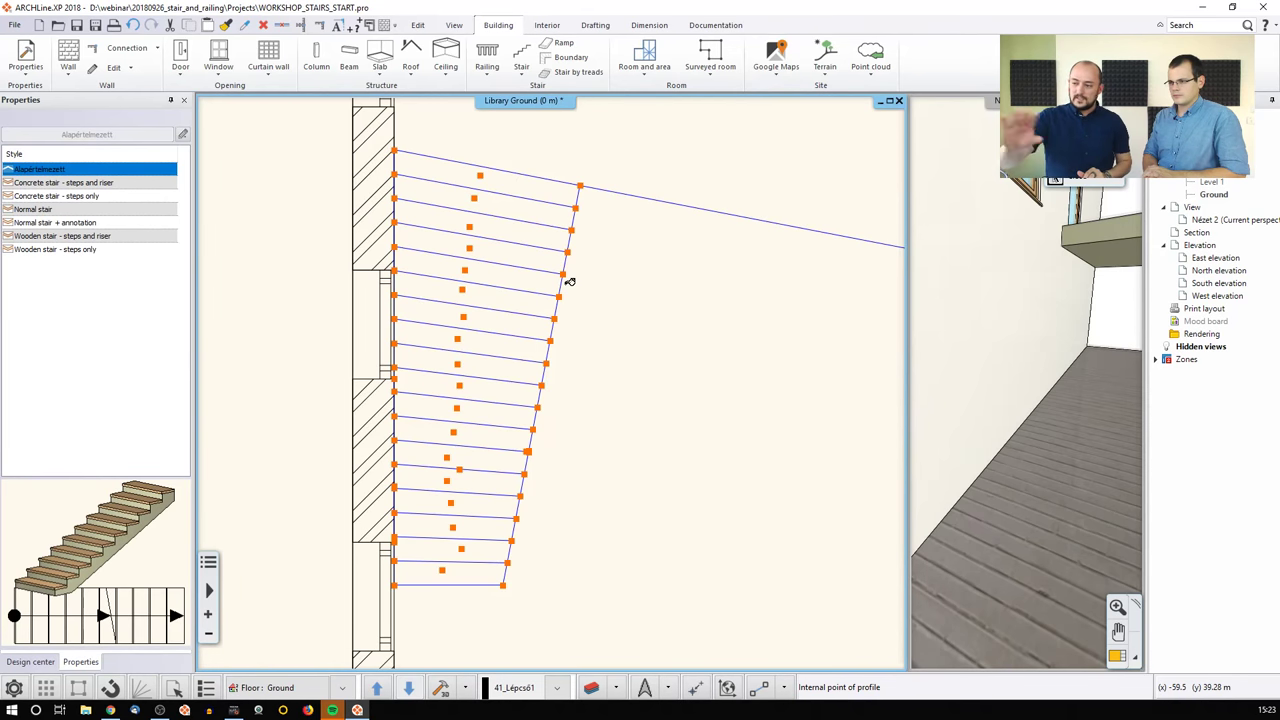
pyautogui.rightClick(569, 282)
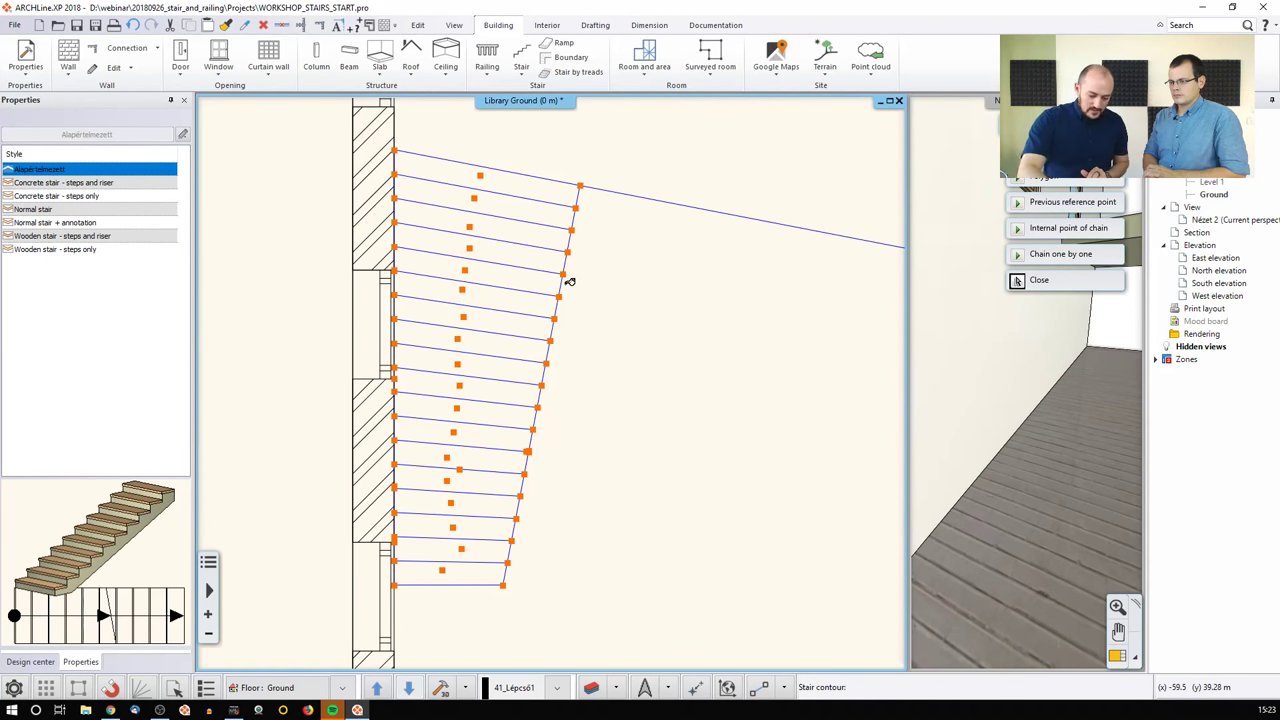
pyautogui.press('Return')
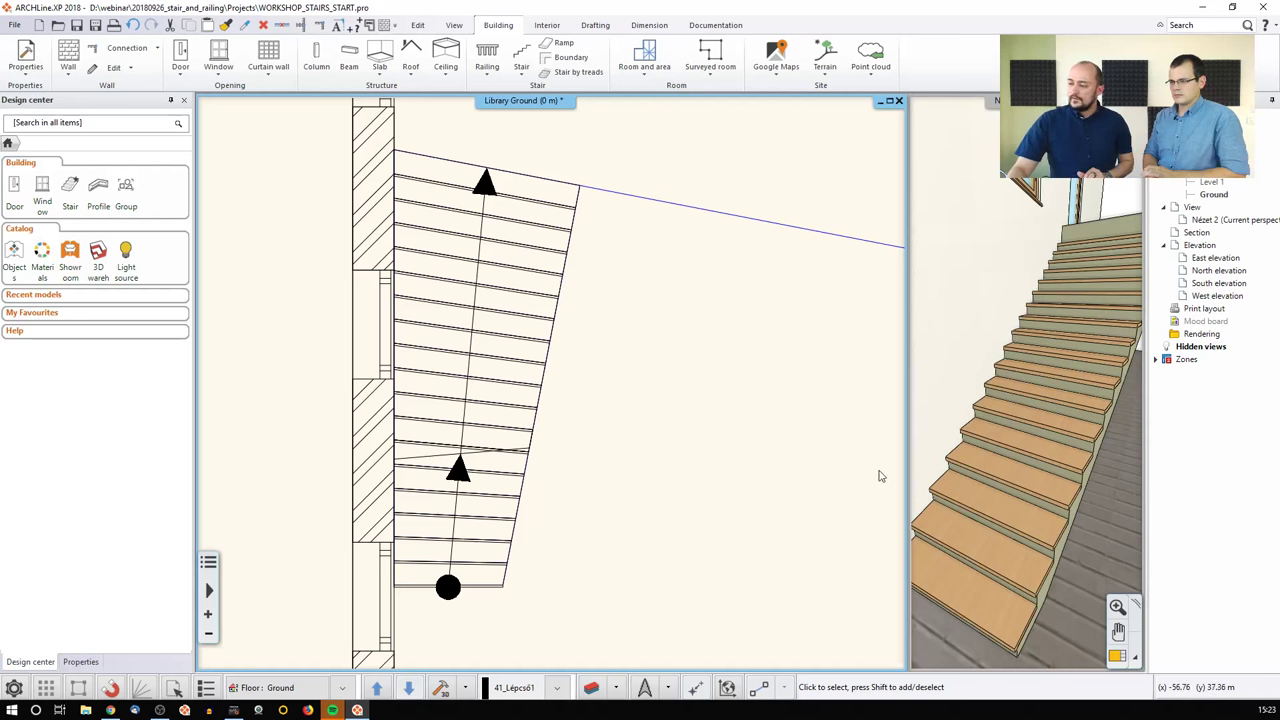
# Step: Make the 3D view the main view and examine how the new stair meets the Level 1 slab
pyautogui.click(1047, 387)
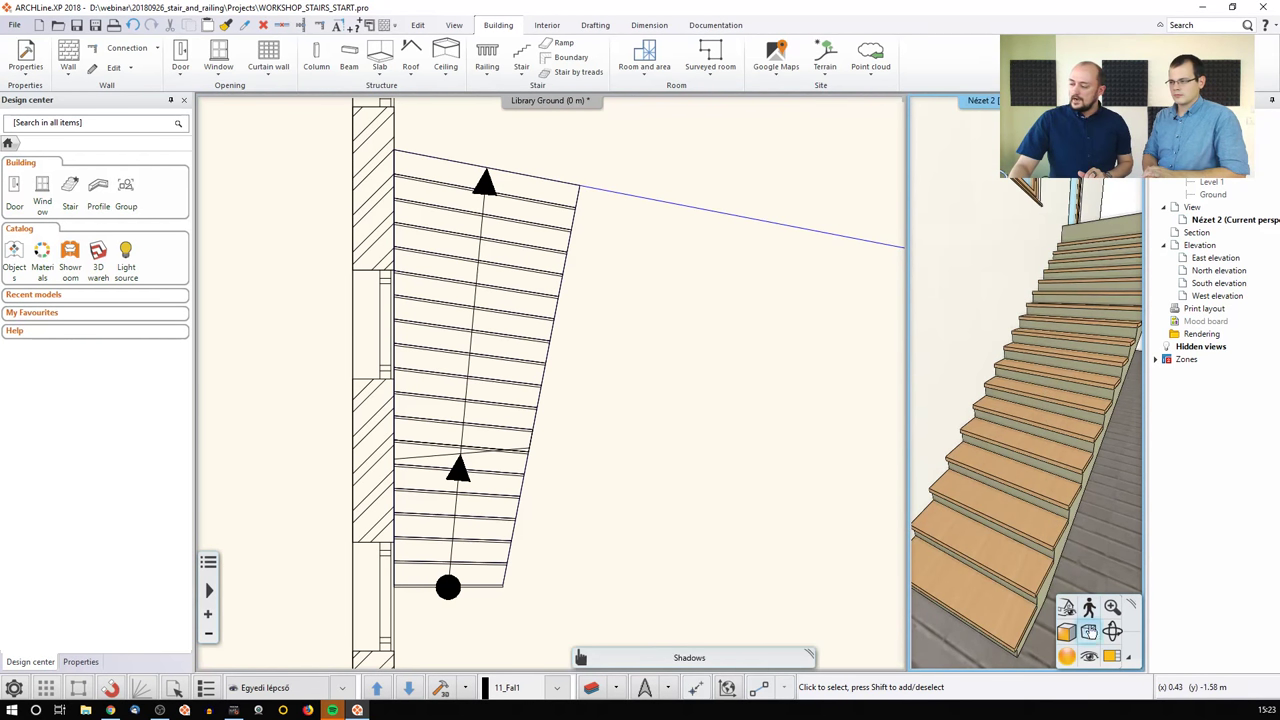
pyautogui.click(1111, 655)
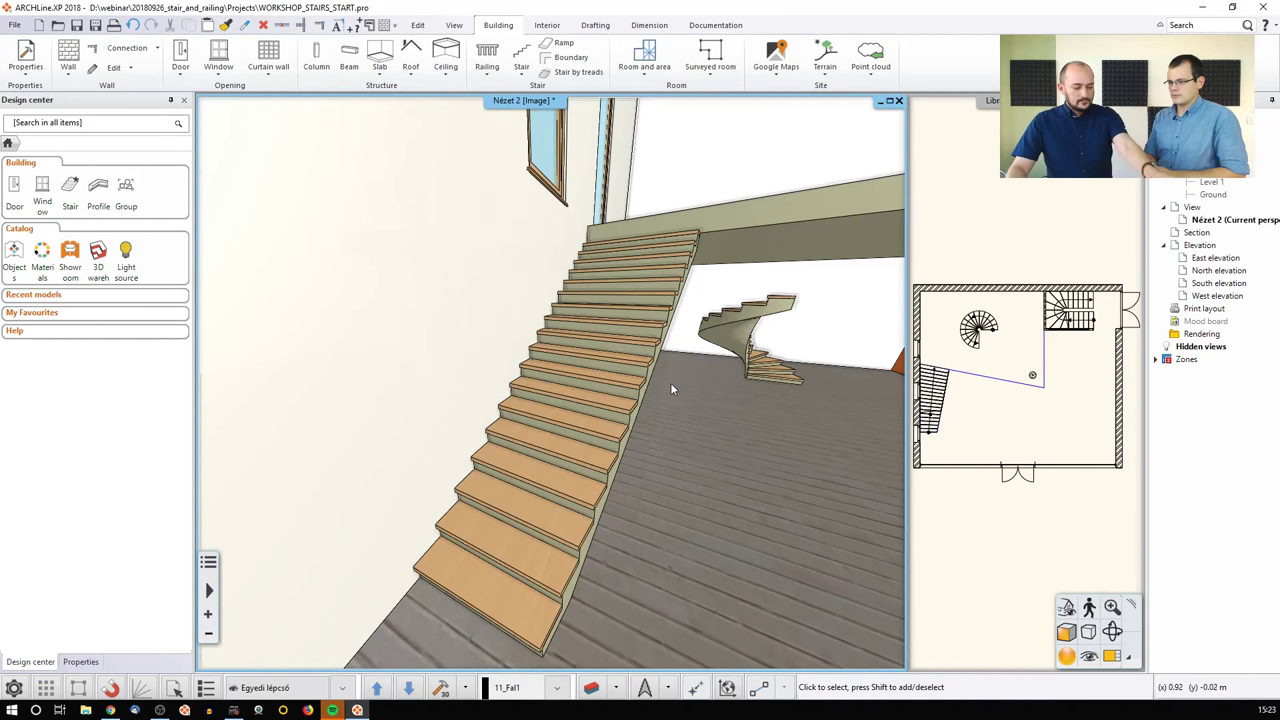
pyautogui.moveTo(639, 335); pyautogui.dragTo(522, 320, button='middle')
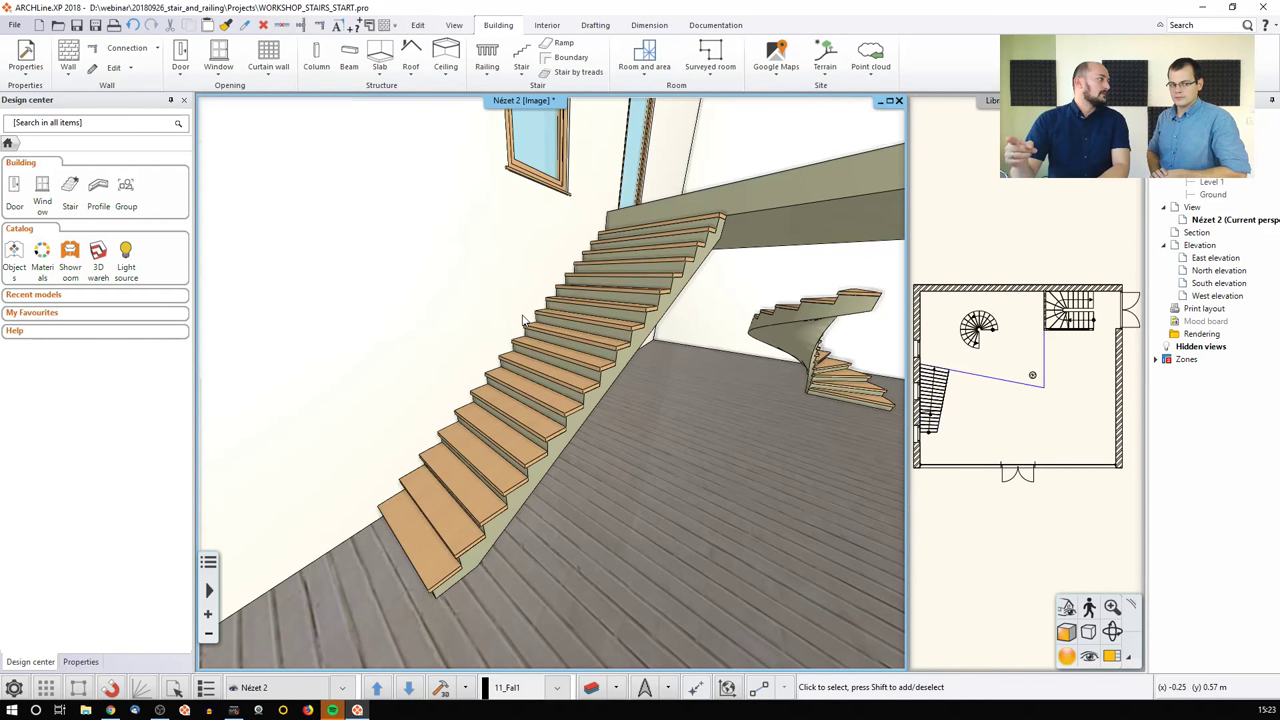
pyautogui.press('Left')
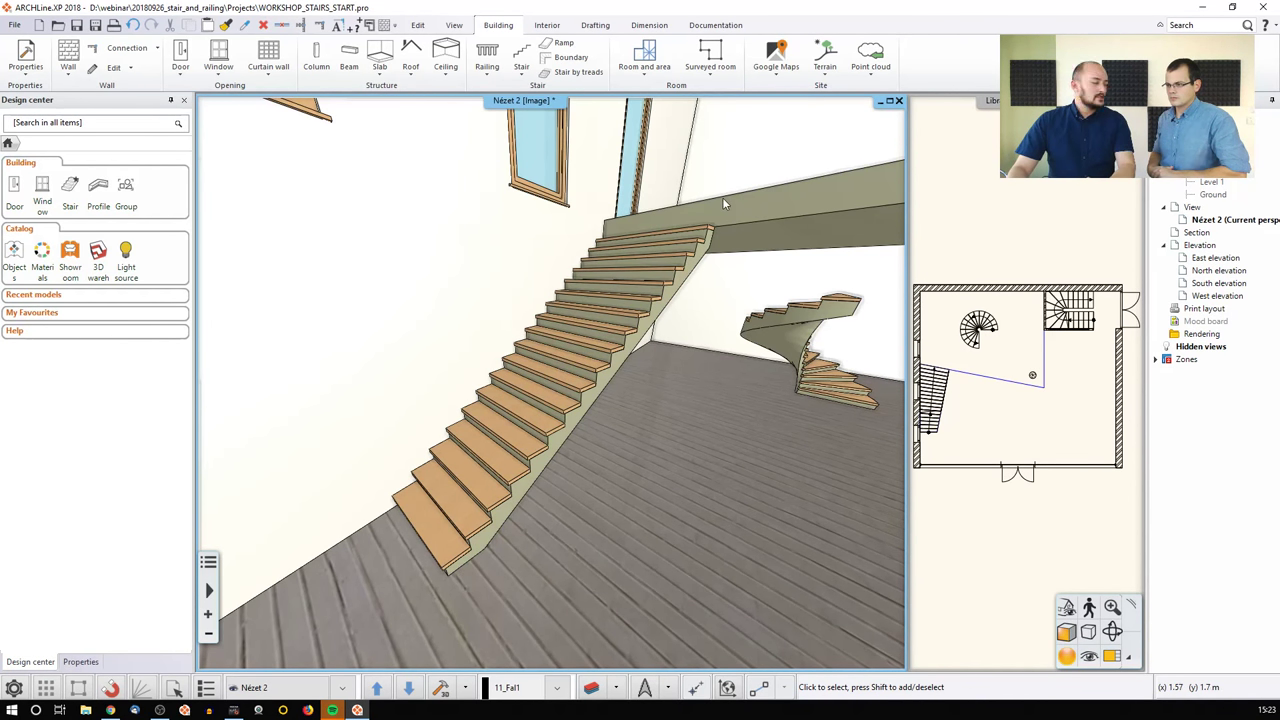
# Step: Open the new stair's properties and apply a total stair height of 3 m in its step geometry
pyautogui.click(641, 299)
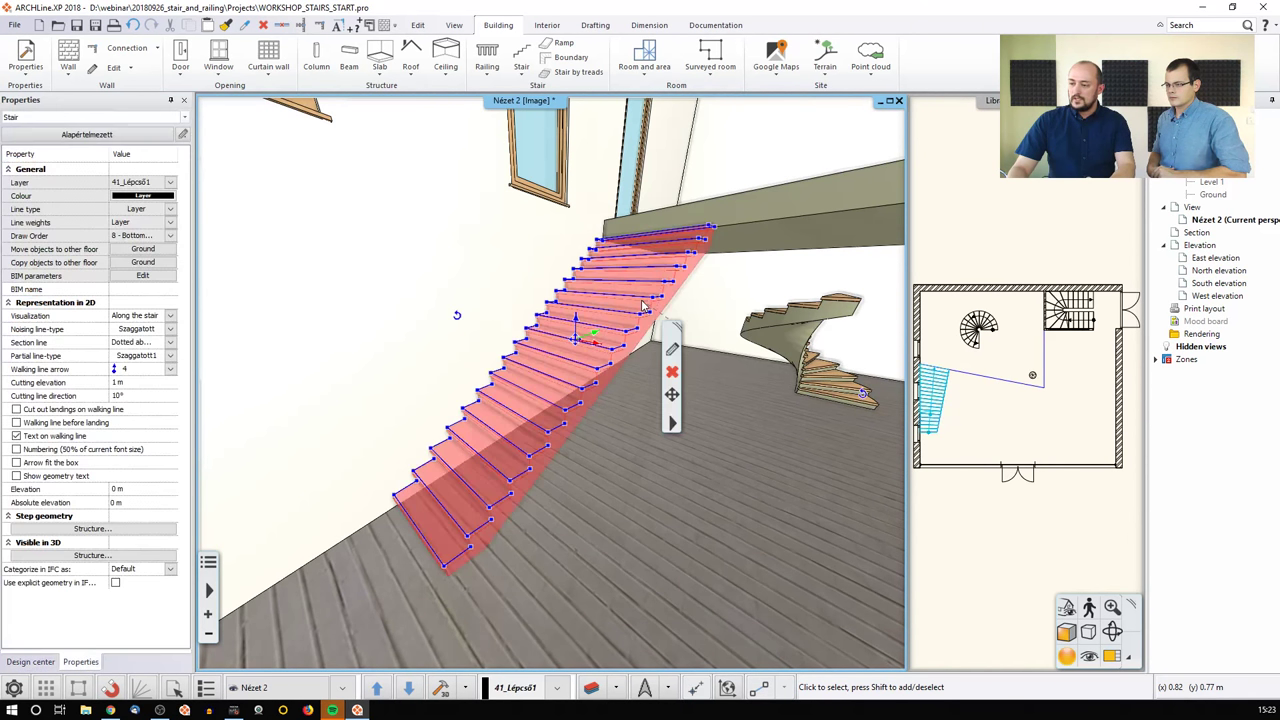
pyautogui.click(673, 352)
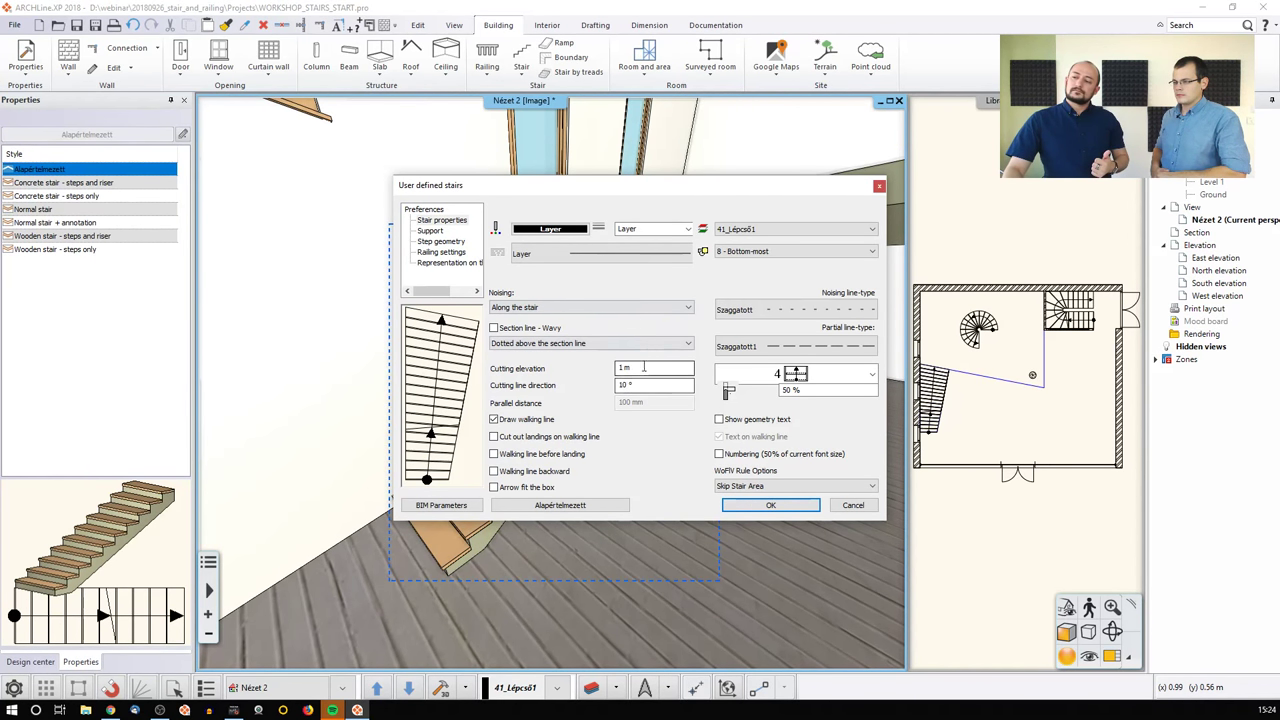
pyautogui.click(430, 231)
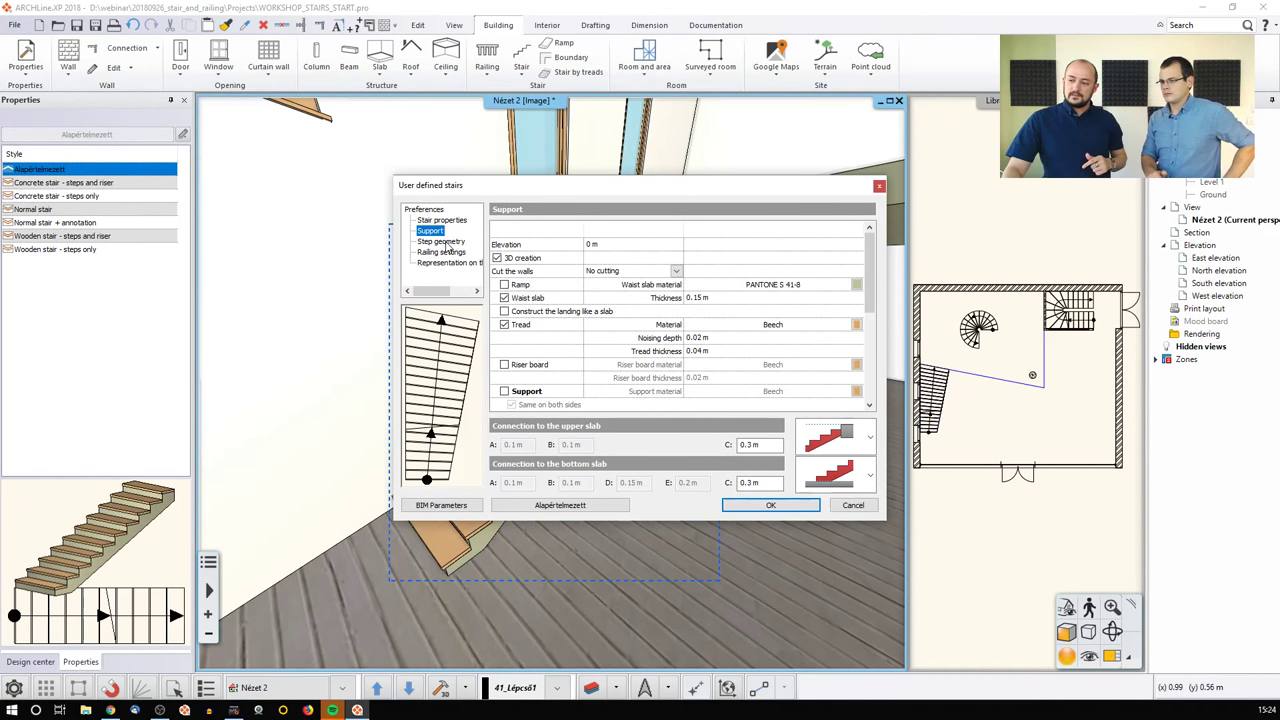
pyautogui.click(447, 242)
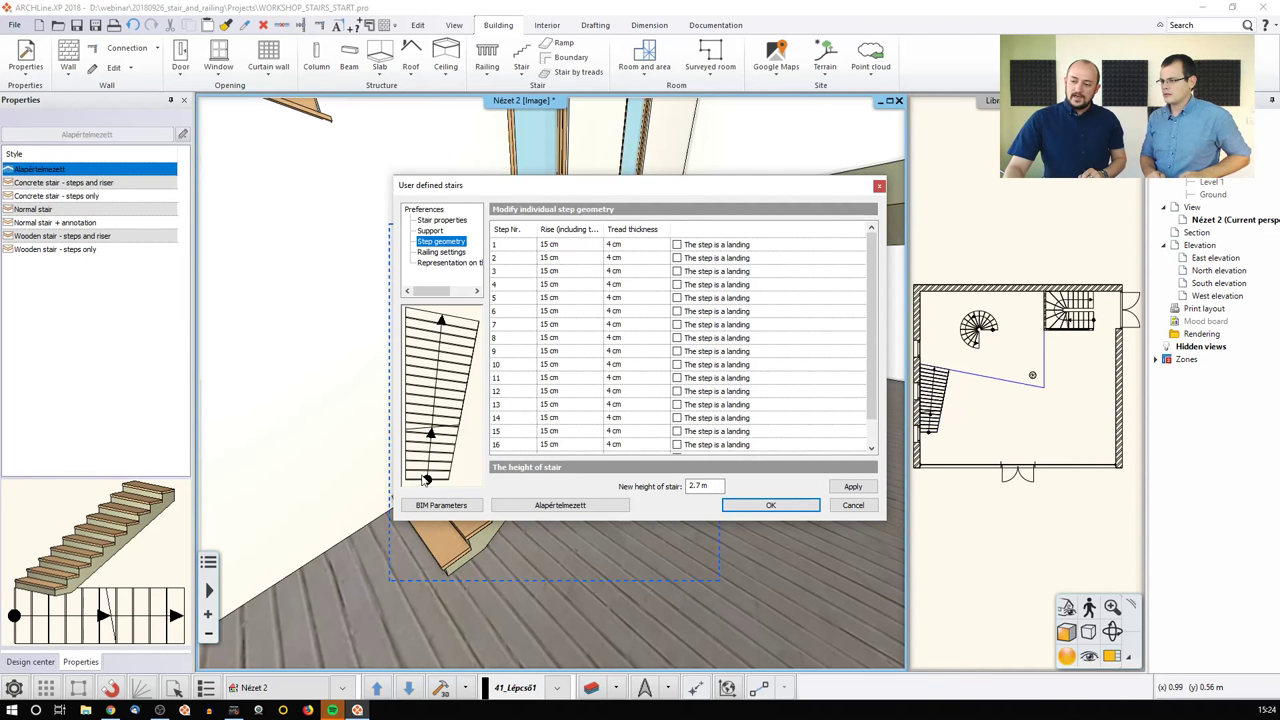
pyautogui.doubleClick(697, 487)
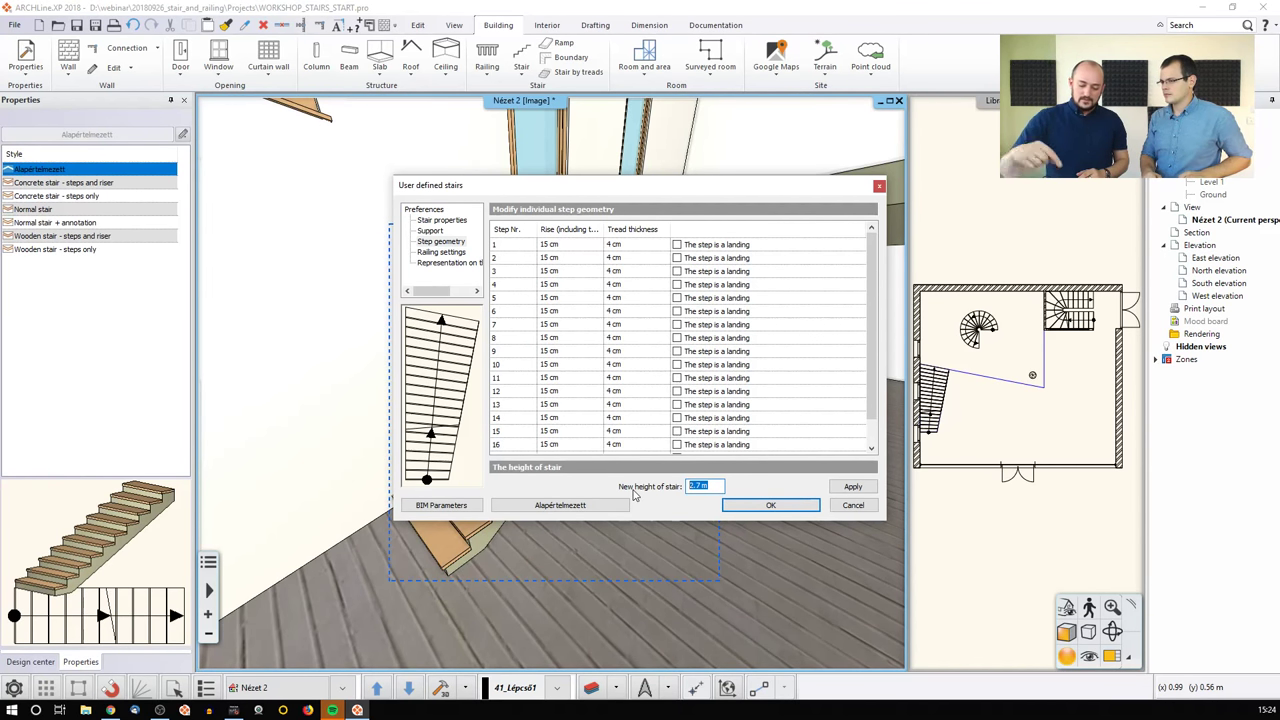
pyautogui.write('3')
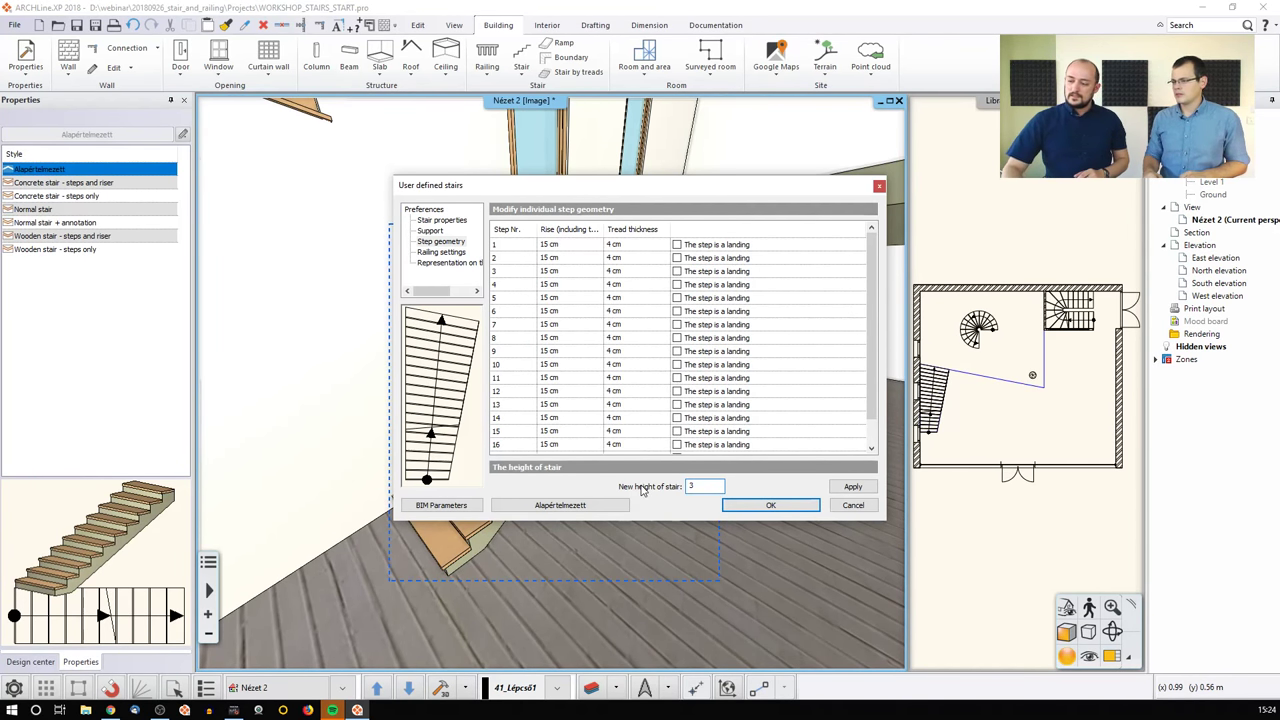
pyautogui.click(558, 245)
pyautogui.click(565, 258)
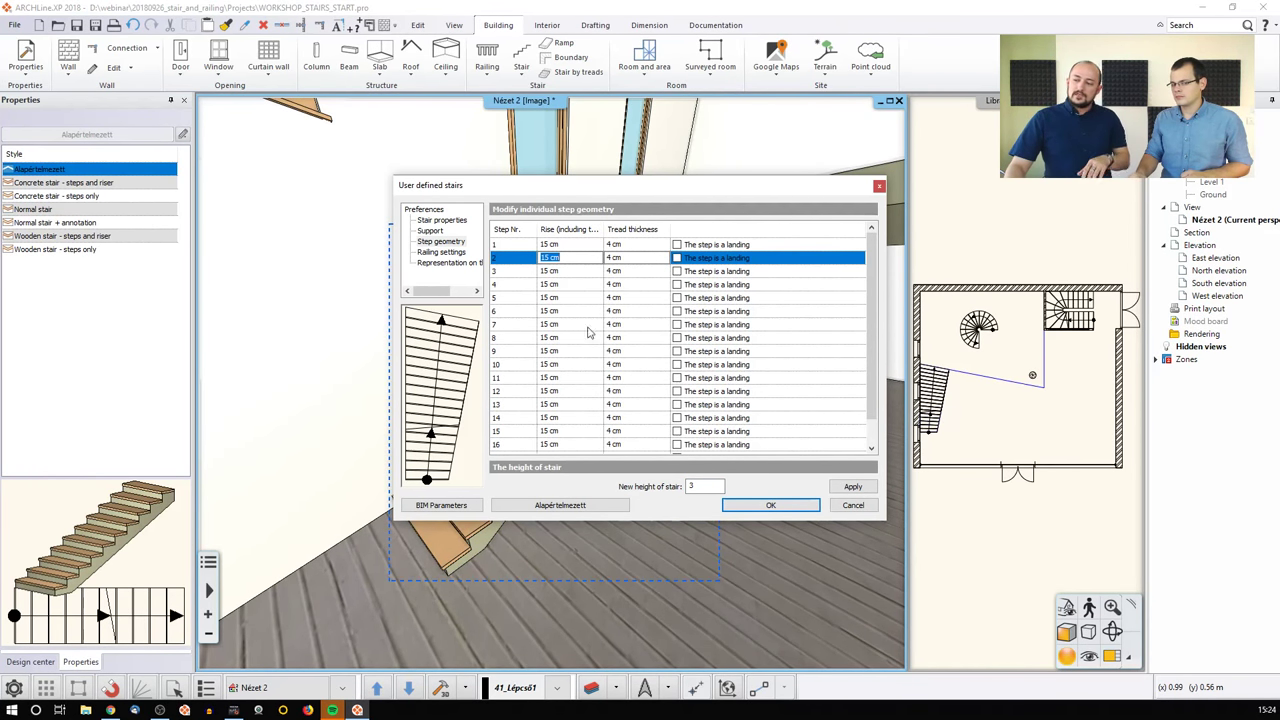
pyautogui.click(705, 486)
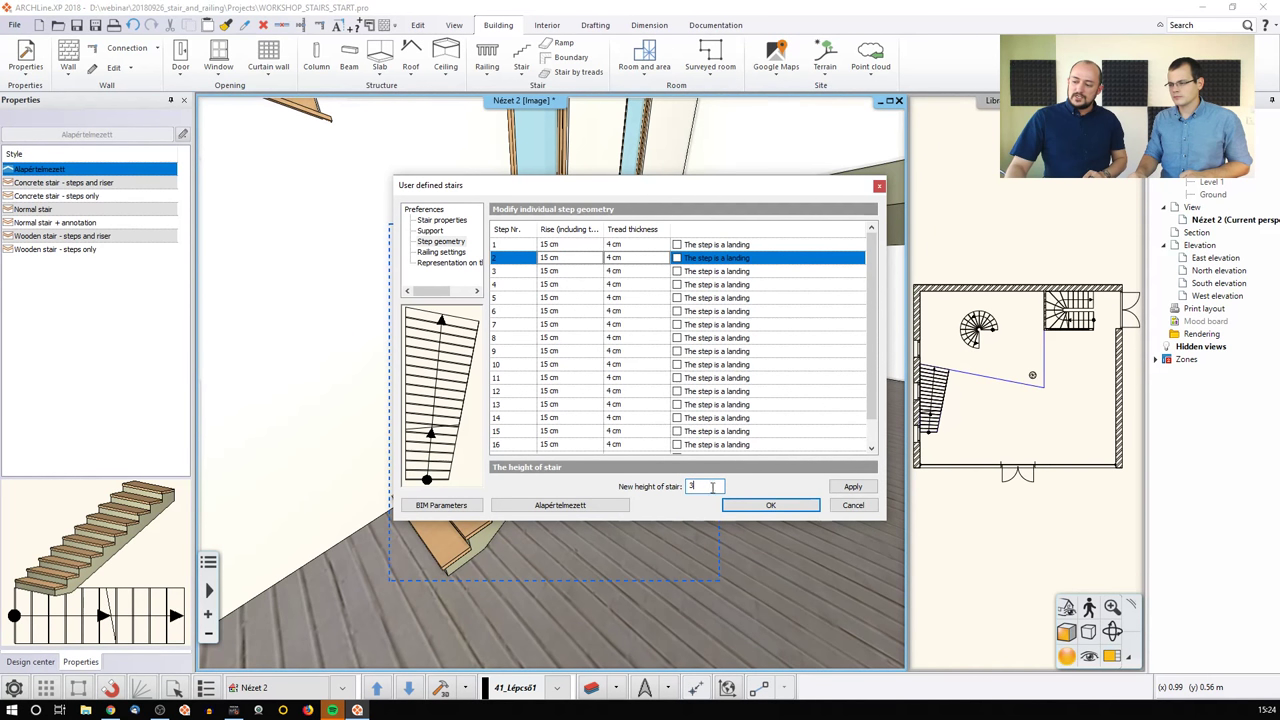
pyautogui.write('3')
pyautogui.click(852, 486)
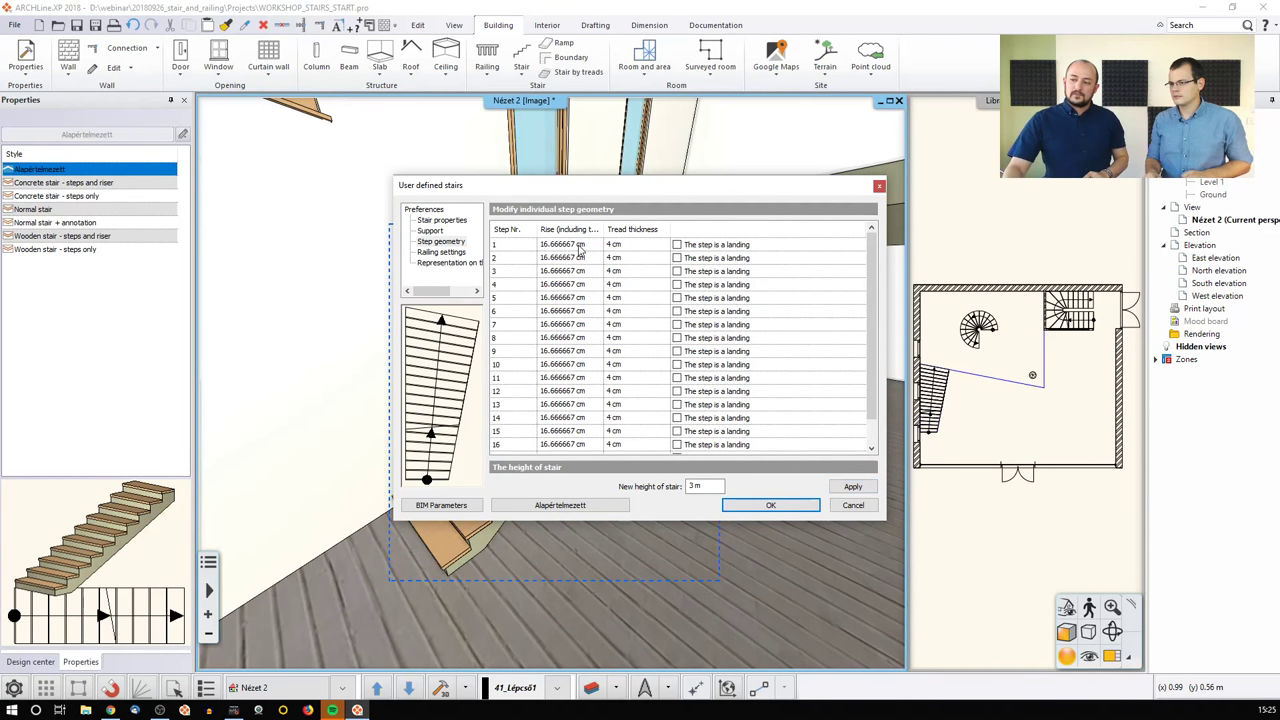
# Step: Set the rise of the stair's first step to 12 cm and accept the stair settings
pyautogui.doubleClick(579, 245)
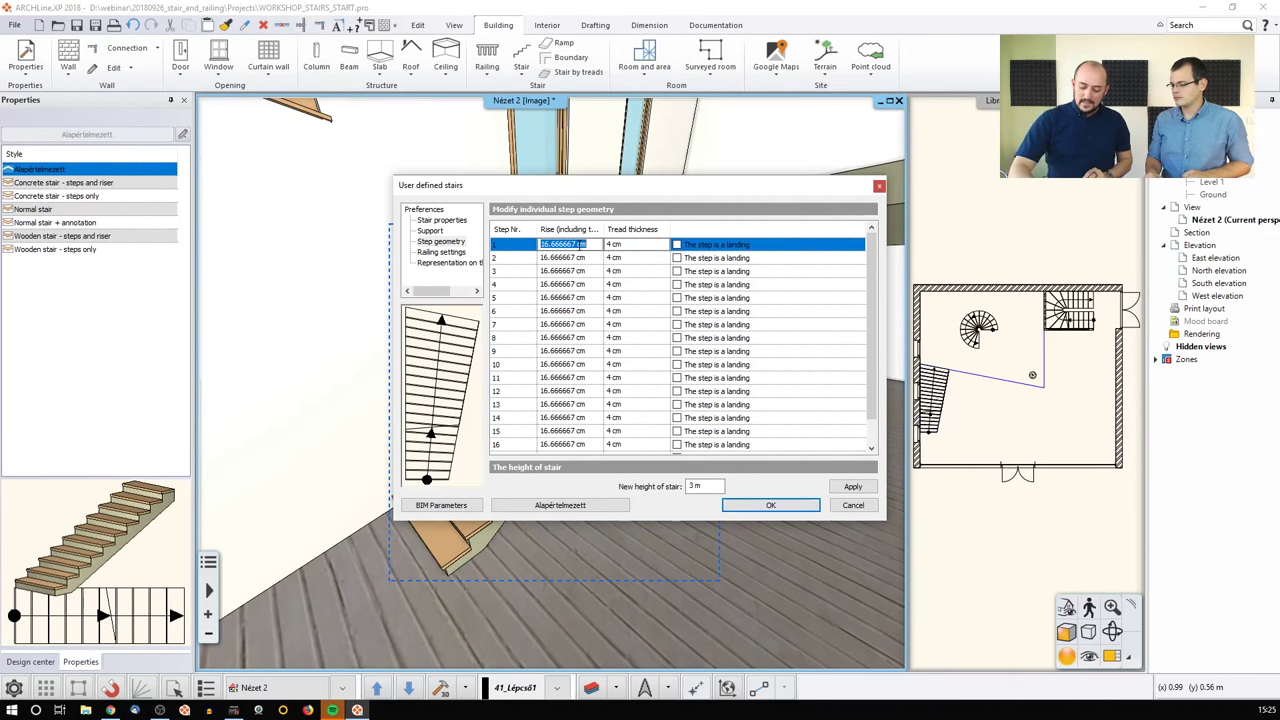
pyautogui.write('12')
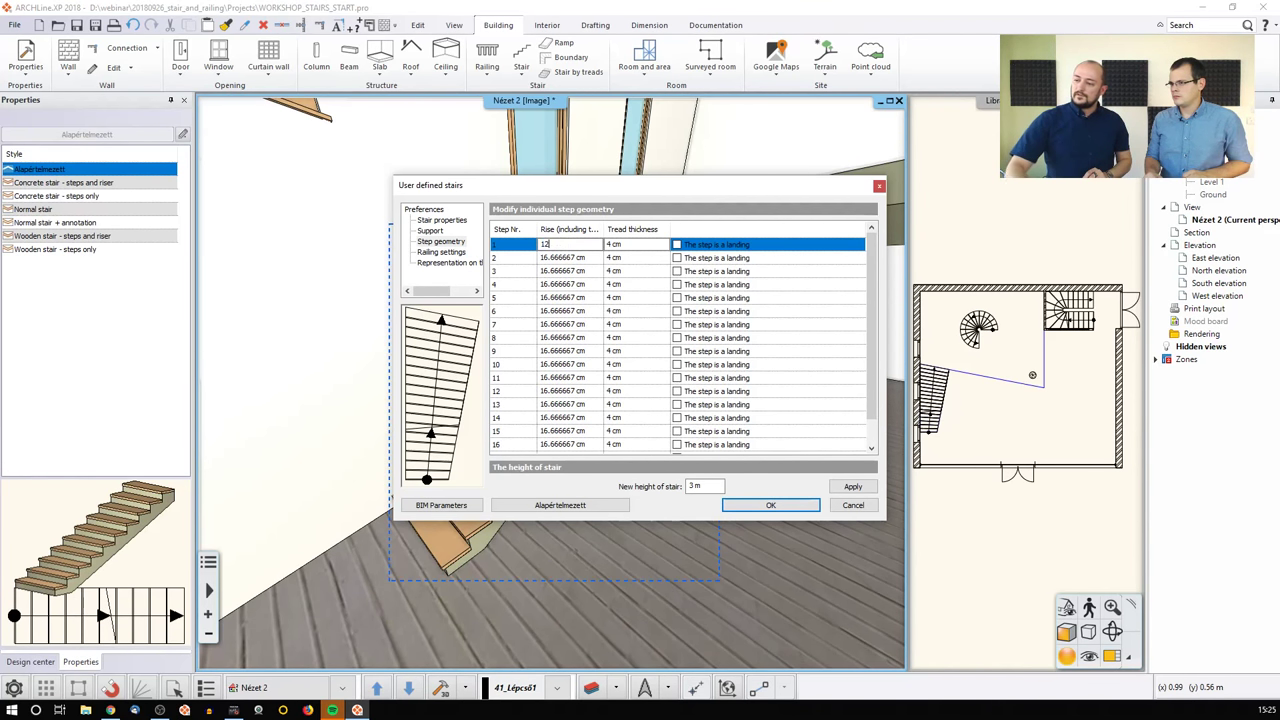
pyautogui.click(752, 506)
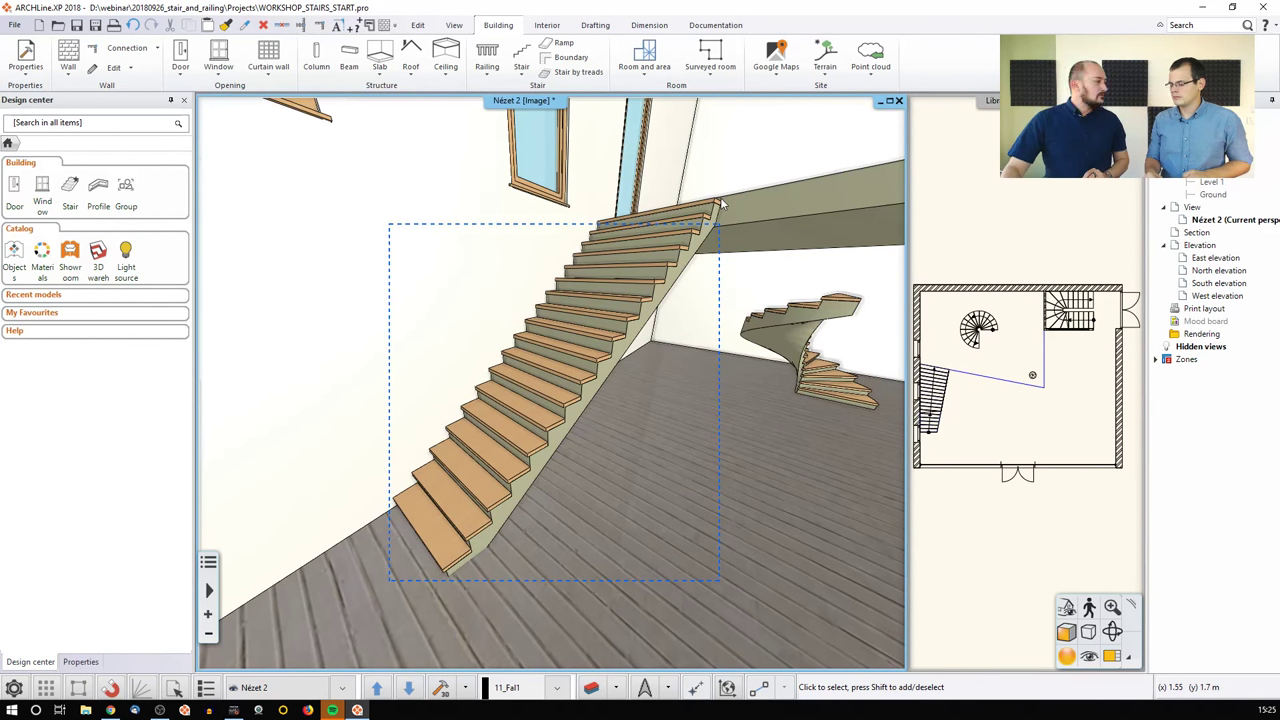
# Step: Reopen the stair's step geometry, apply a height of 3 m to even out all the rises, and accept the settings
pyautogui.doubleClick(705, 230)
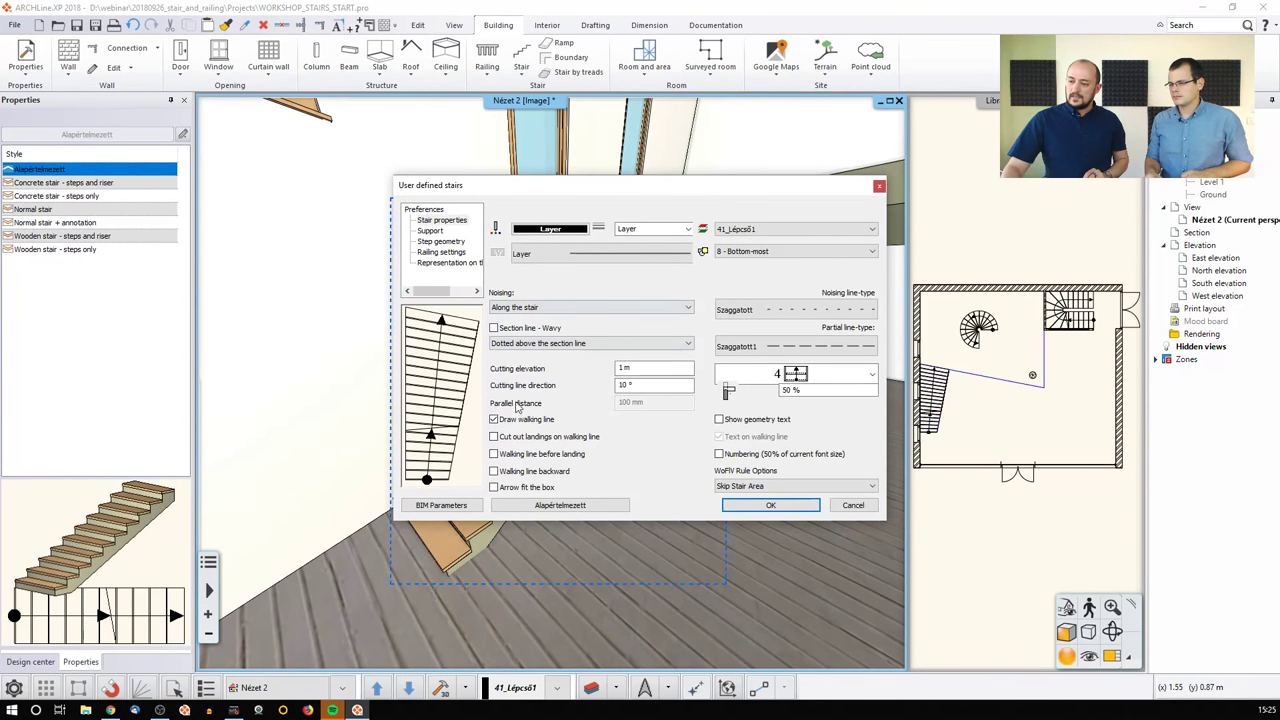
pyautogui.click(441, 242)
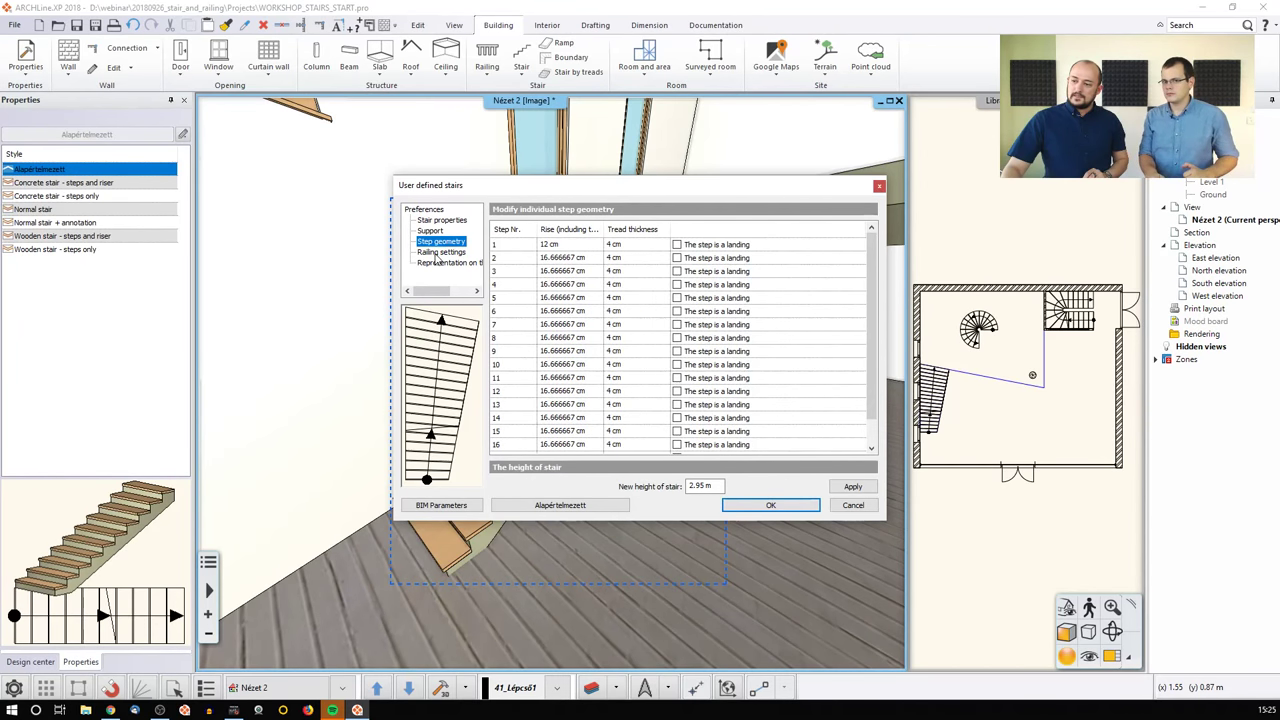
pyautogui.moveTo(714, 486); pyautogui.dragTo(657, 478)
pyautogui.write('3')
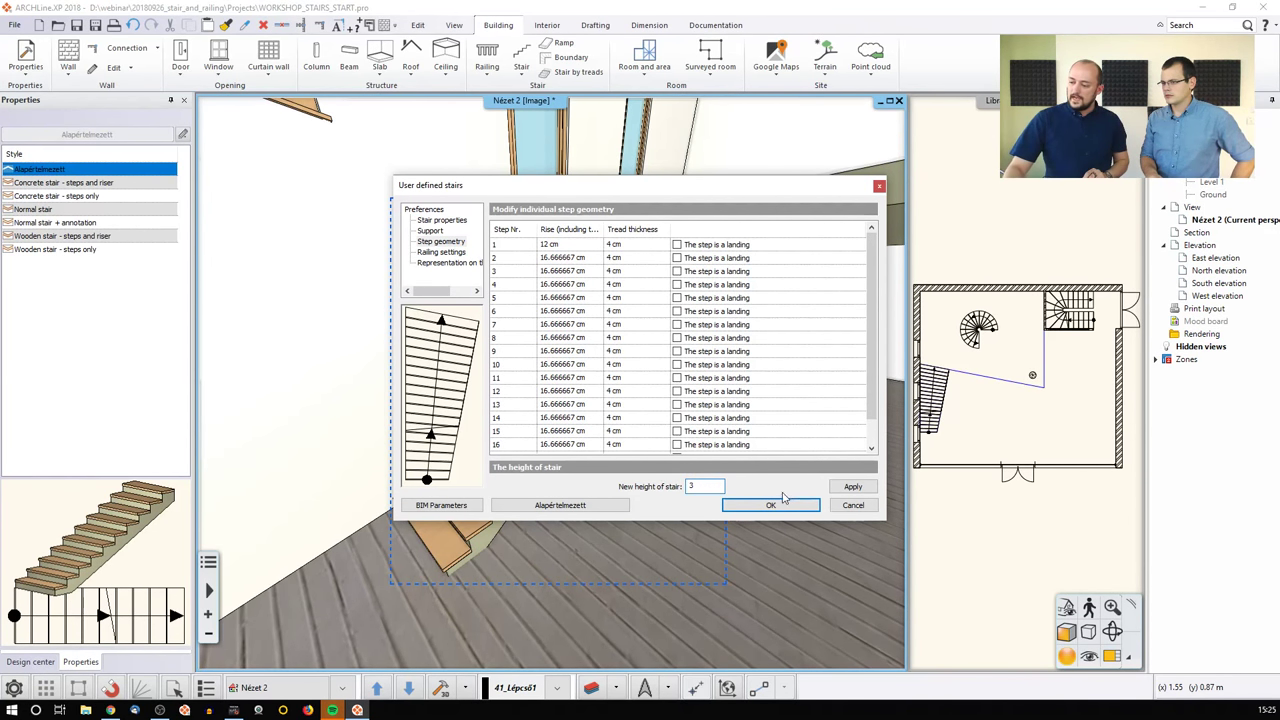
pyautogui.click(852, 486)
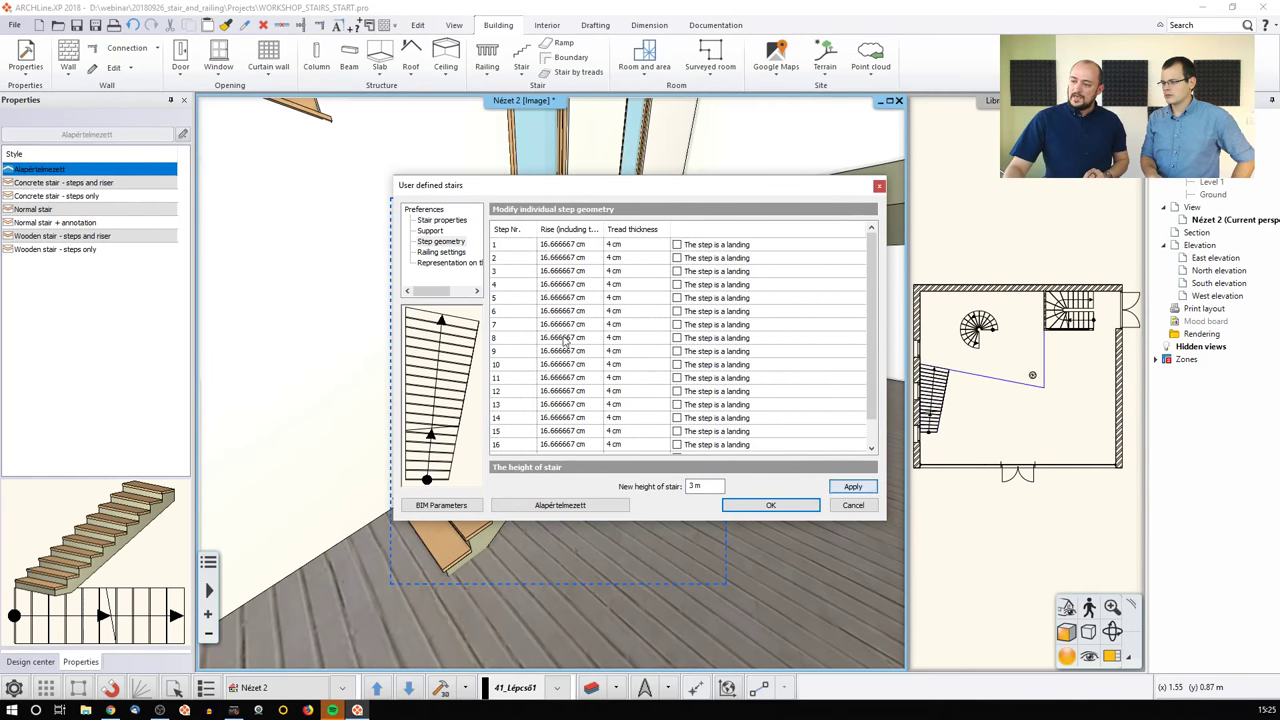
pyautogui.click(770, 505)
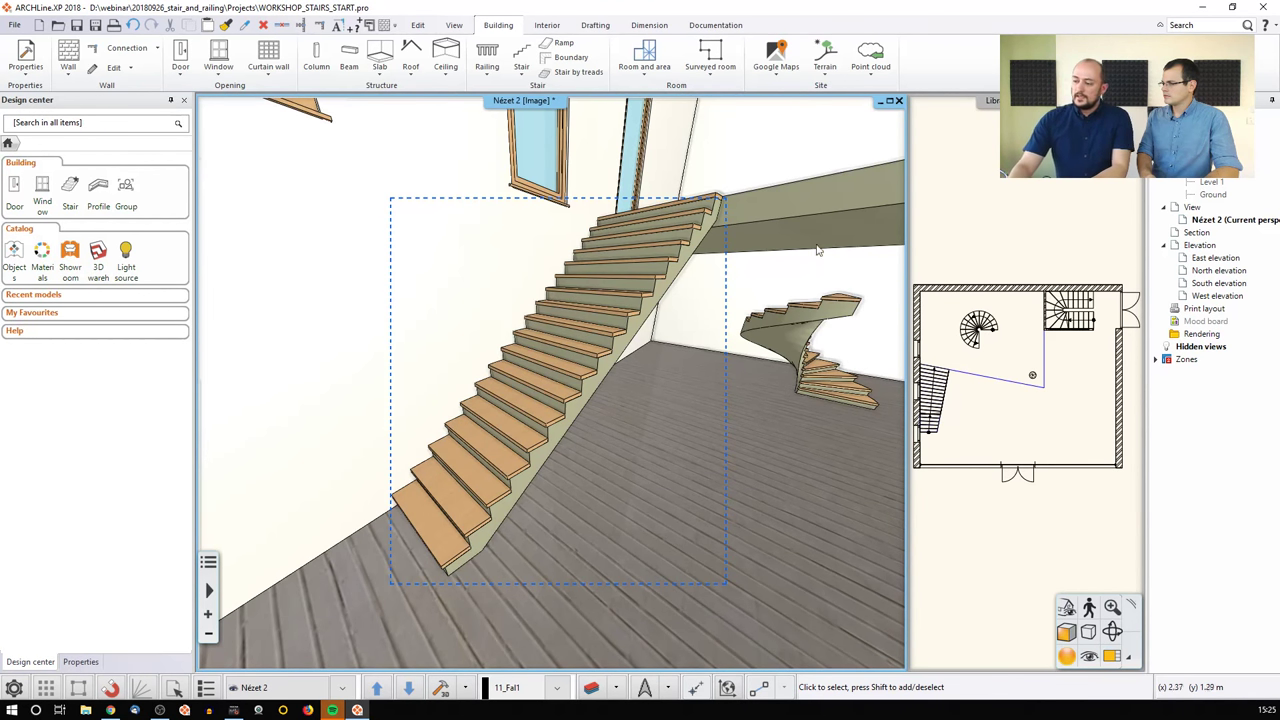
# Step: Return the Ground floor plan to the main view and frame the stair along the west wall with free space outside
pyautogui.click(967, 380)
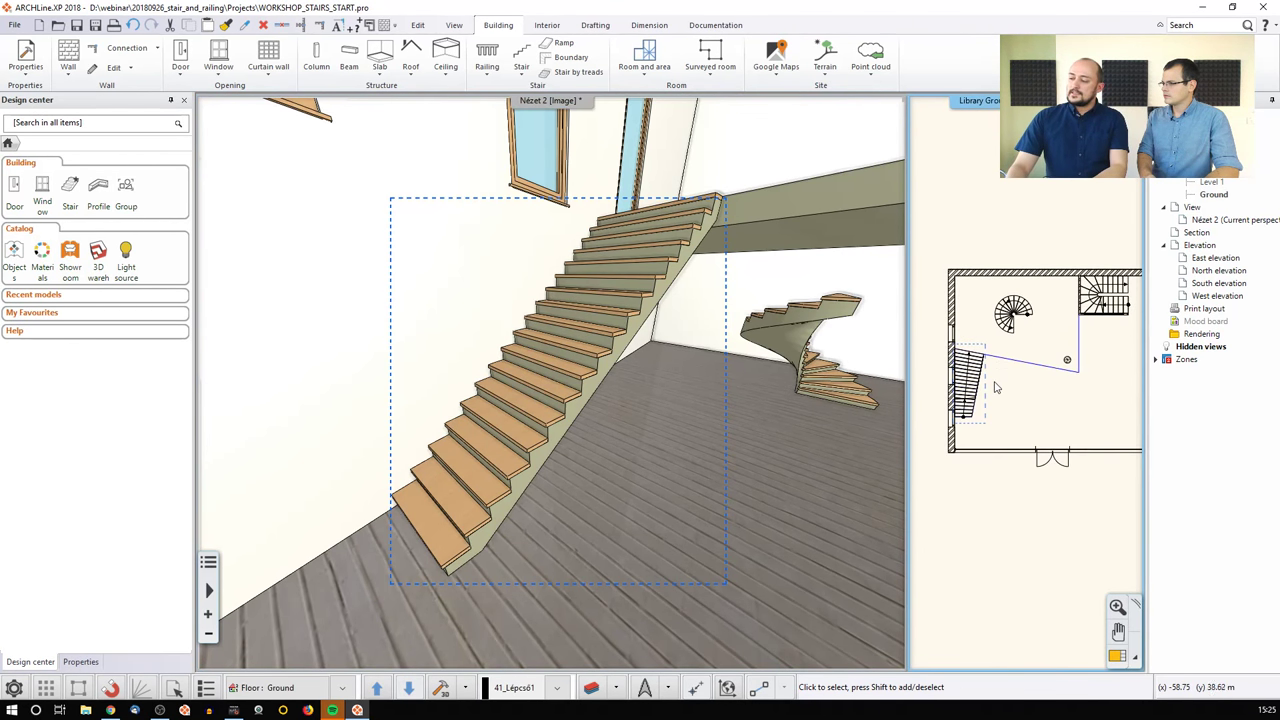
pyautogui.click(1115, 656)
pyautogui.scroll(3, 737, 423)
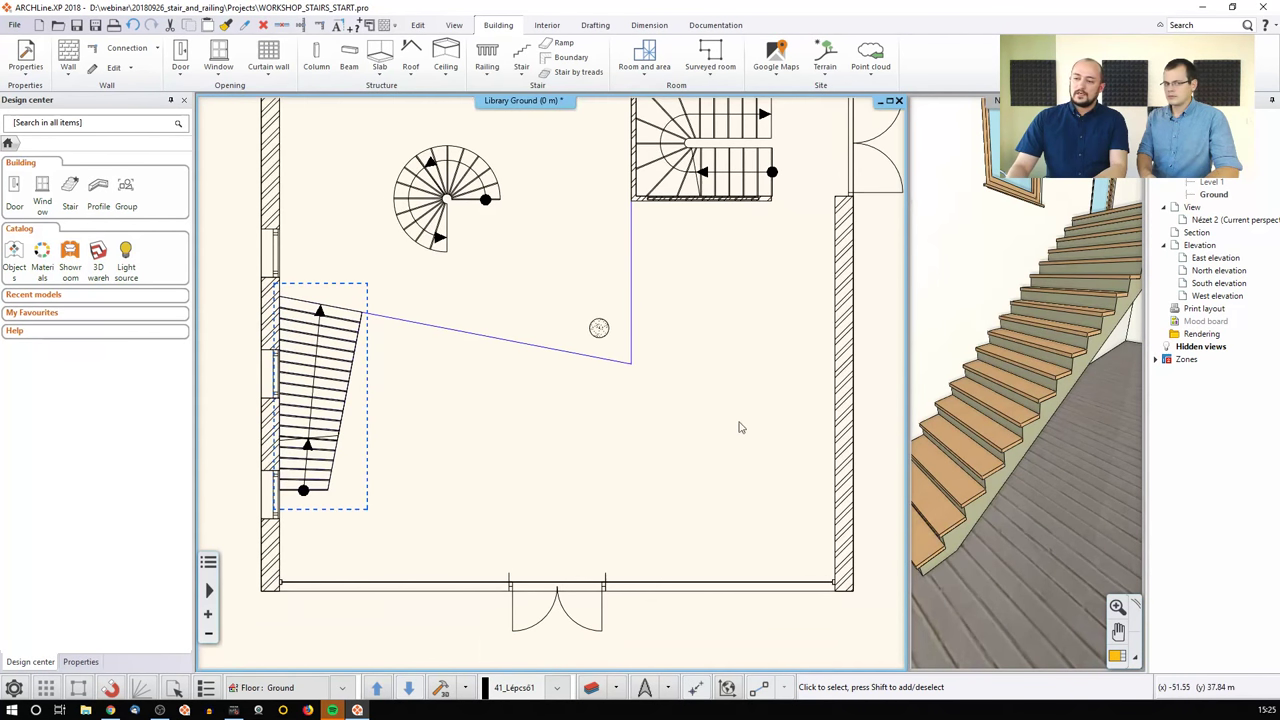
pyautogui.click(309, 366)
pyautogui.click(347, 381)
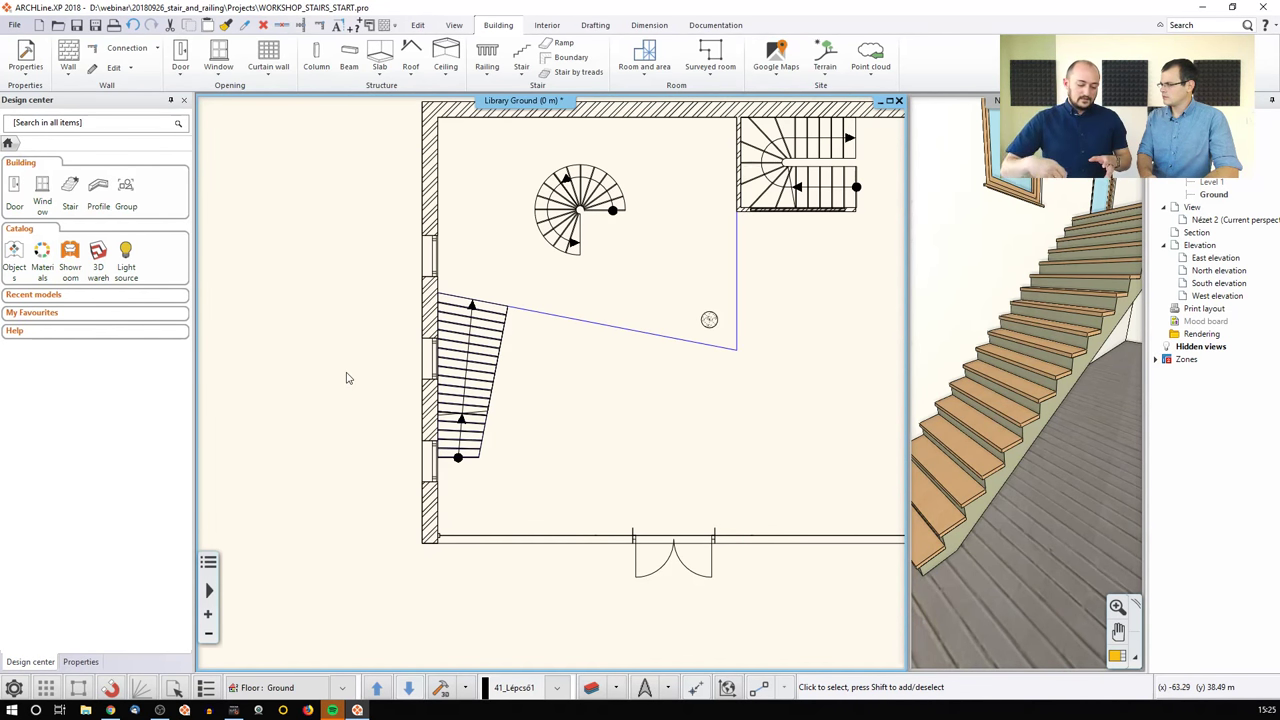
pyautogui.scroll(-1, 347, 378)
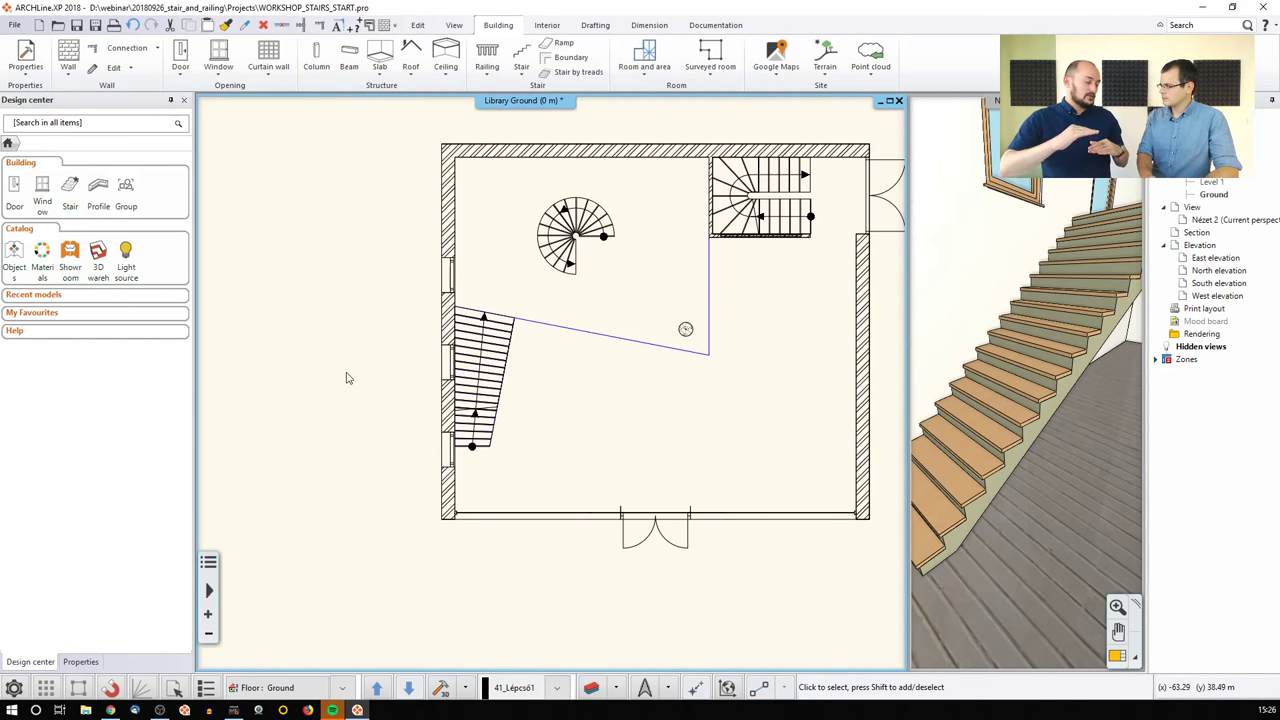
pyautogui.scroll(1, 366, 434)
pyautogui.moveTo(366, 434); pyautogui.dragTo(480, 409, button='middle')
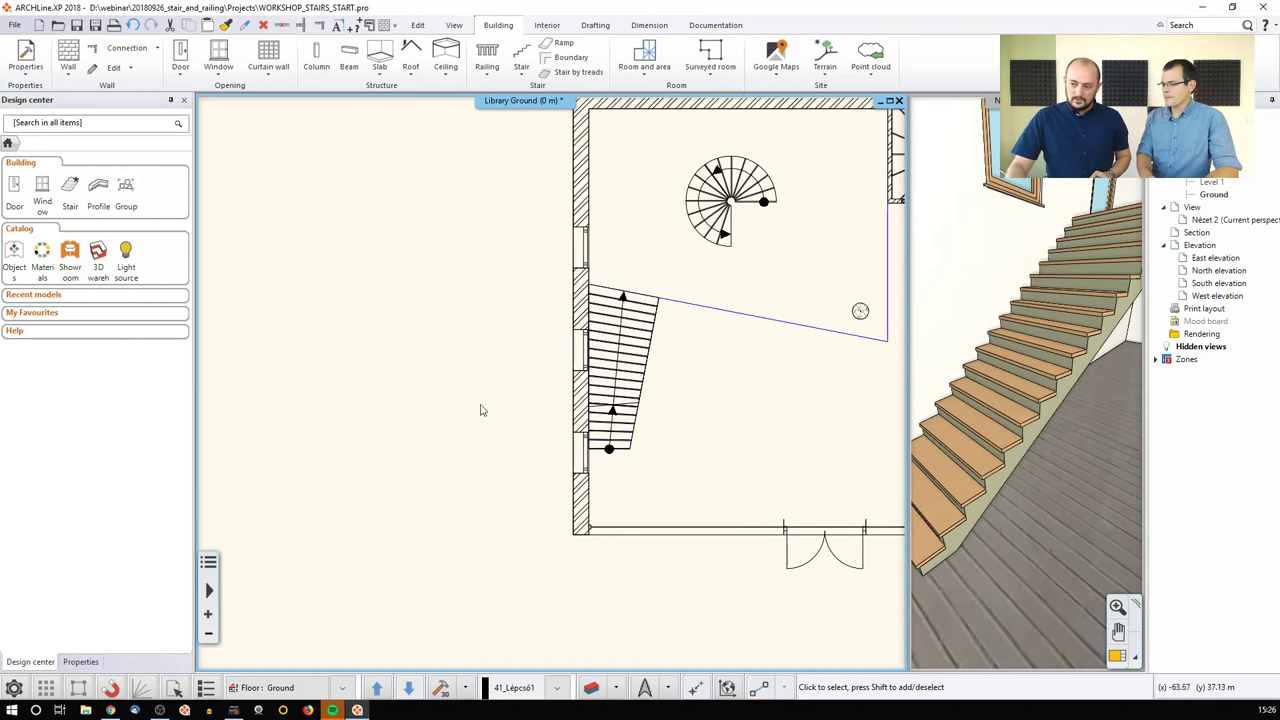
# Step: Draw a chain of three connected lines outside the west wall, running down from the north and flaring outward to the southwest
pyautogui.moveTo(350, 393); pyautogui.dragTo(426, 408, button='middle')
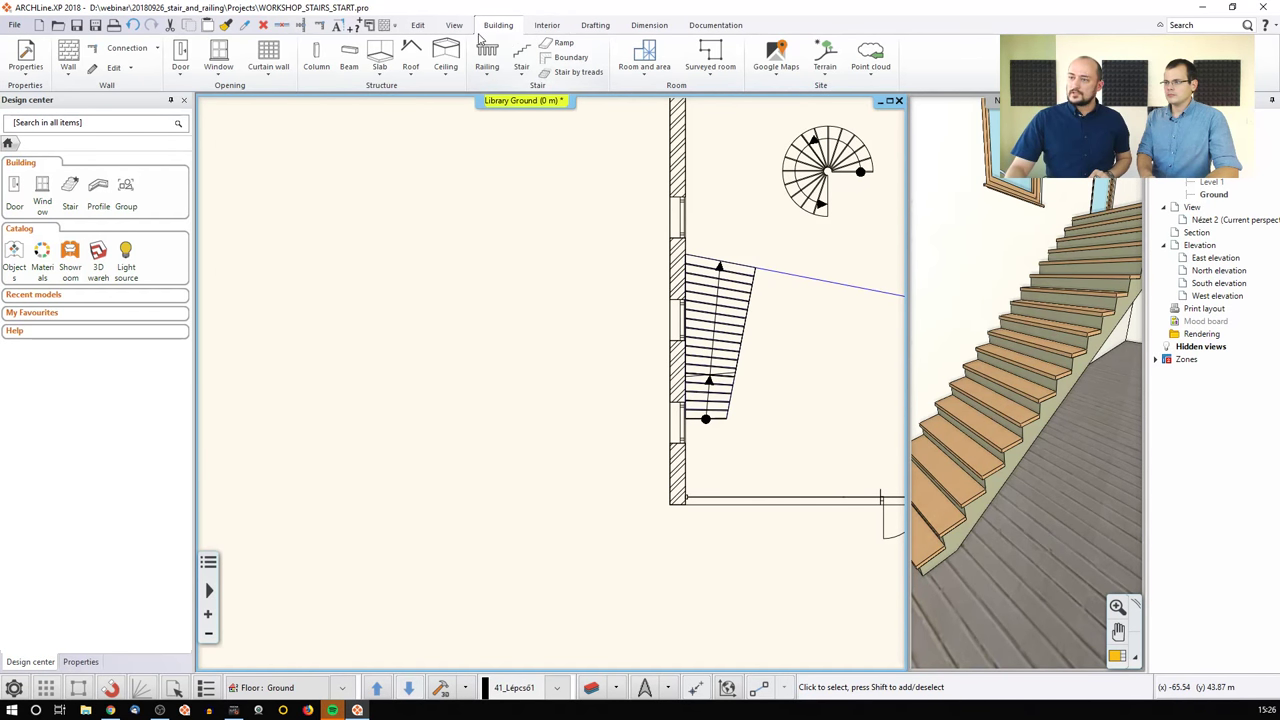
pyautogui.click(592, 25)
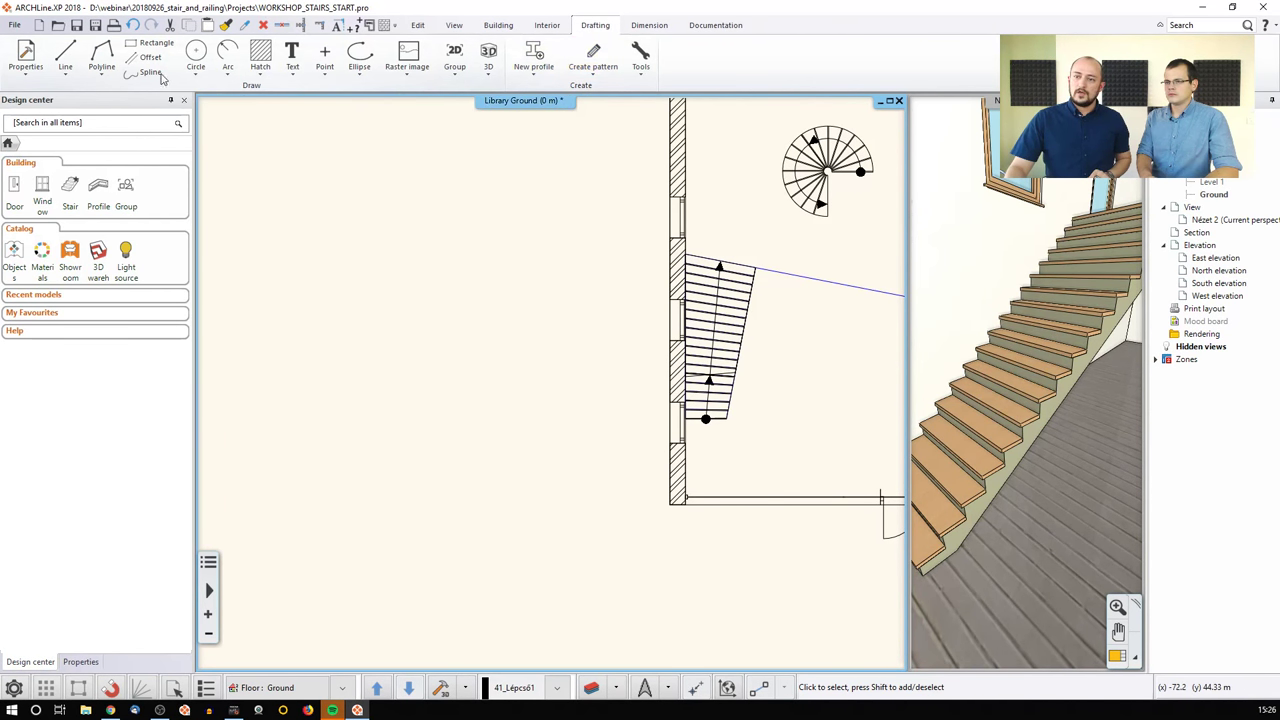
pyautogui.click(65, 60)
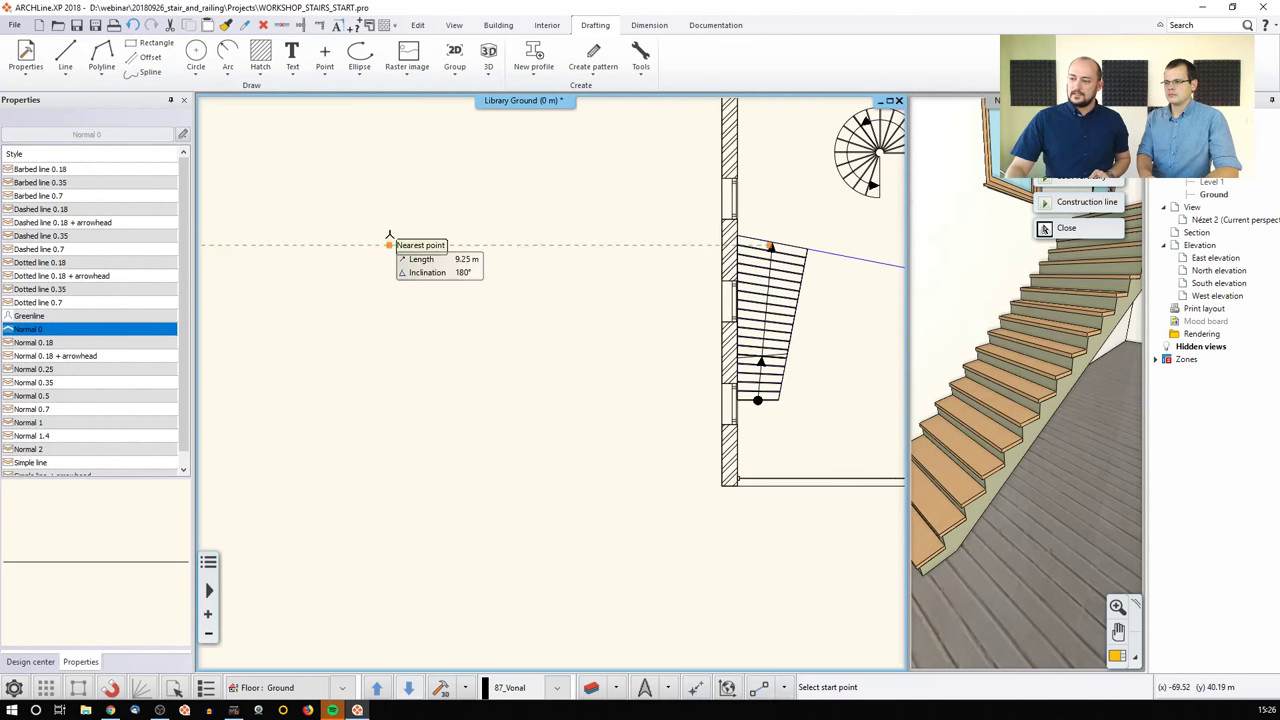
pyautogui.click(370, 218)
pyautogui.click(352, 304)
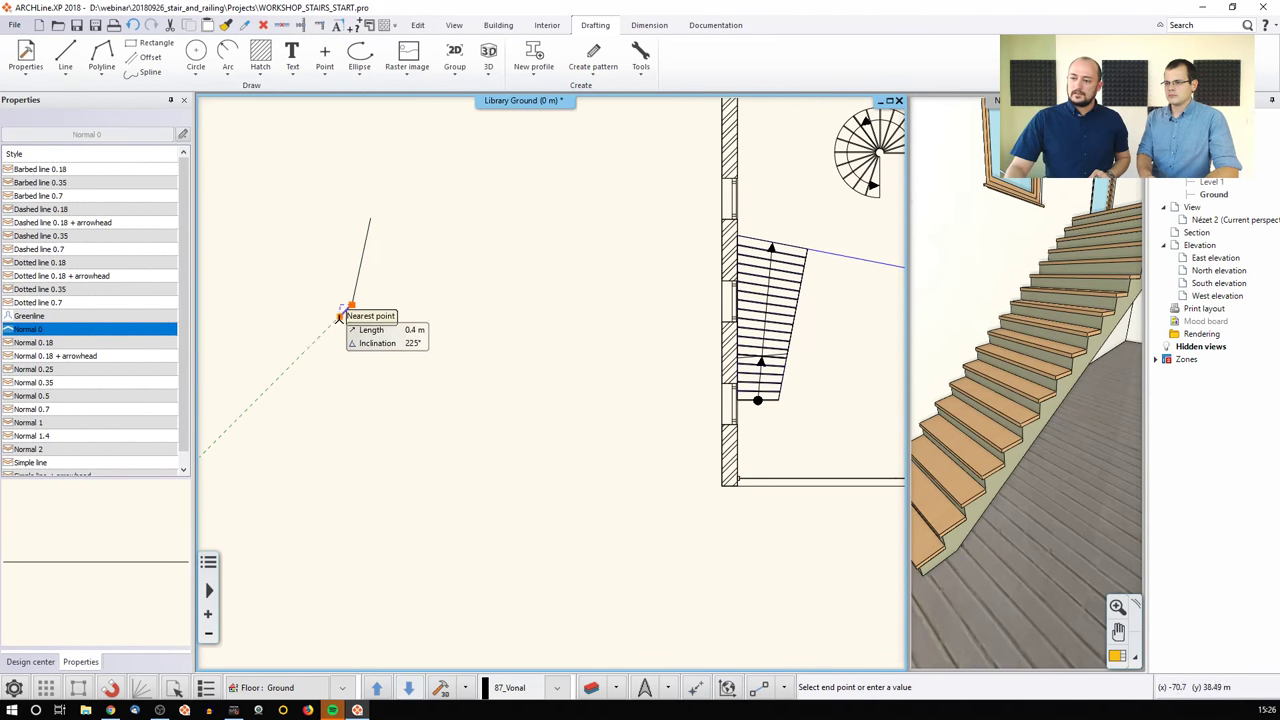
pyautogui.click(300, 355)
pyautogui.moveTo(228, 427); pyautogui.dragTo(313, 420, button='middle')
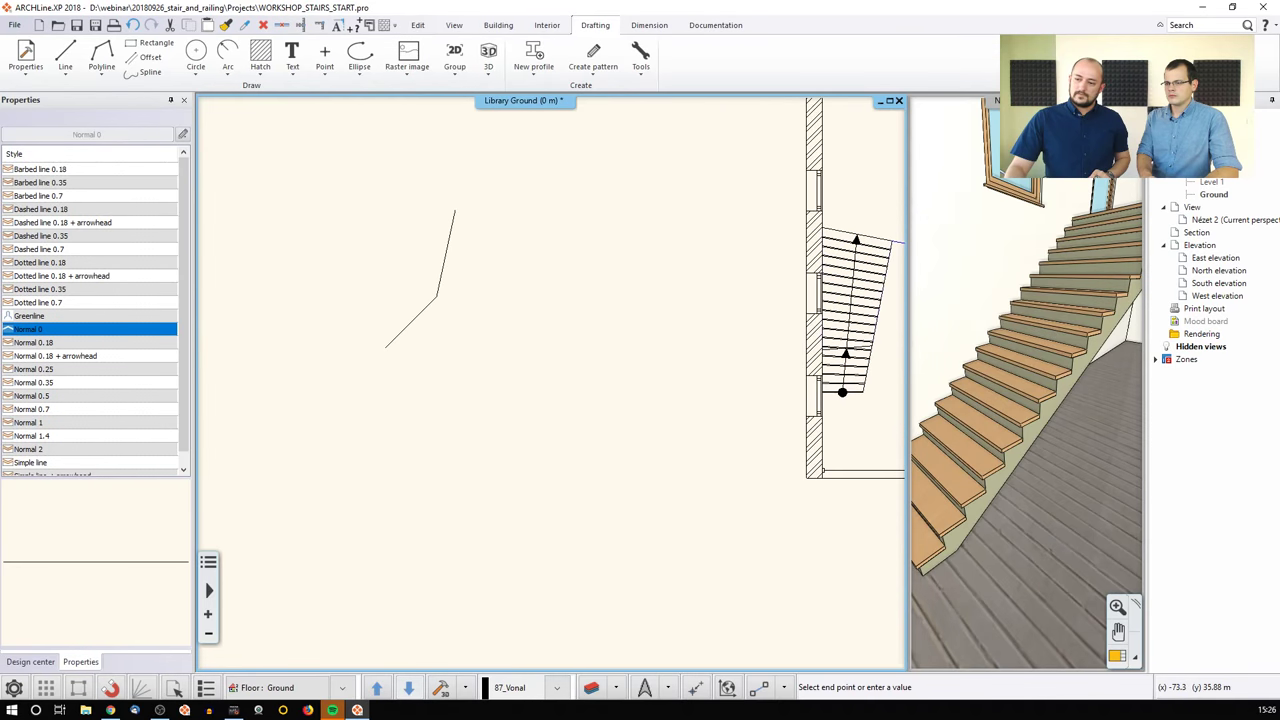
pyautogui.doubleClick(258, 413)
# Step: Draw a second chain of three connected lines facing the first, from a flared southeast end up to a vertical northern segment, and finish the line command
pyautogui.click(643, 452)
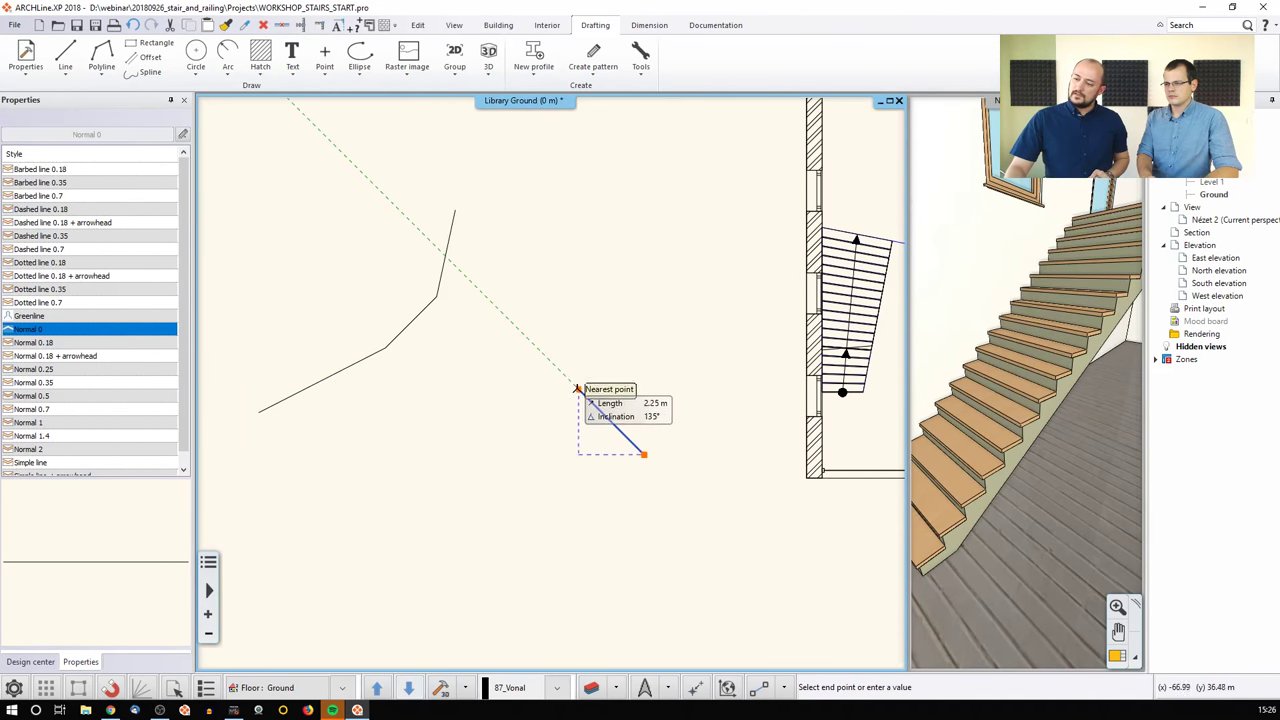
pyautogui.click(569, 381)
pyautogui.click(542, 294)
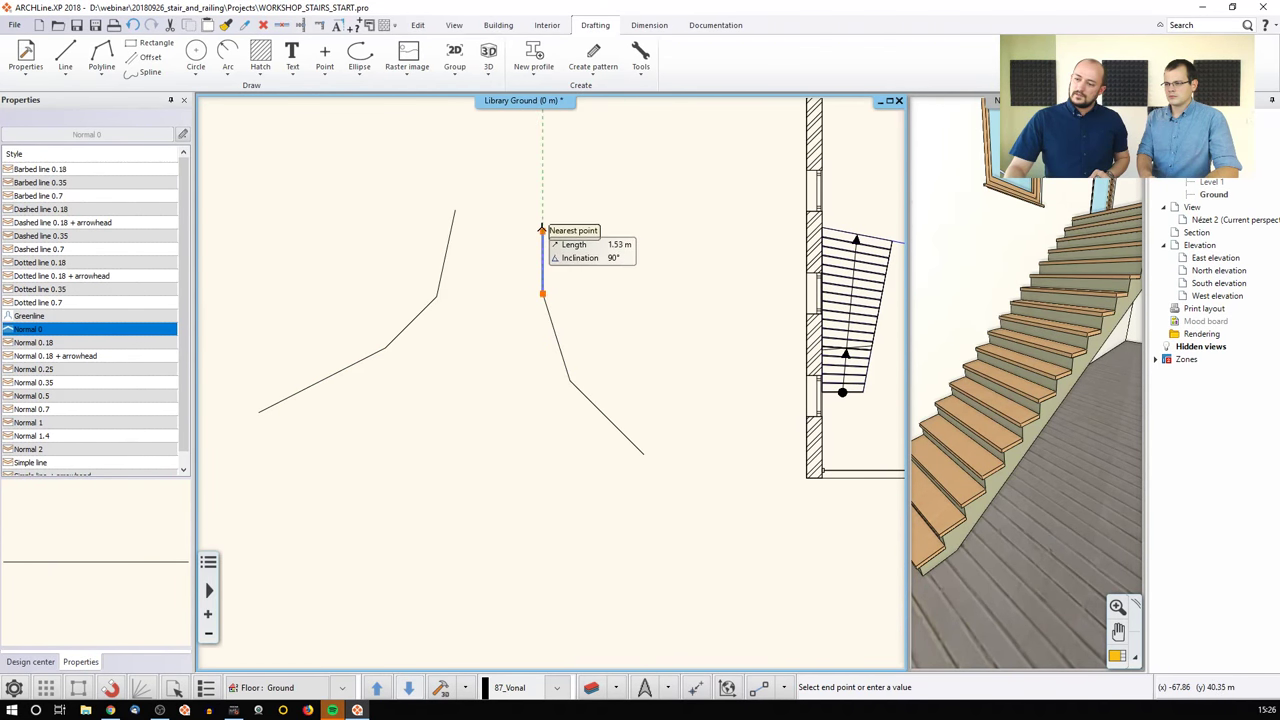
pyautogui.click(542, 207)
pyautogui.scroll(-1, 620, 314)
pyautogui.press('Escape')
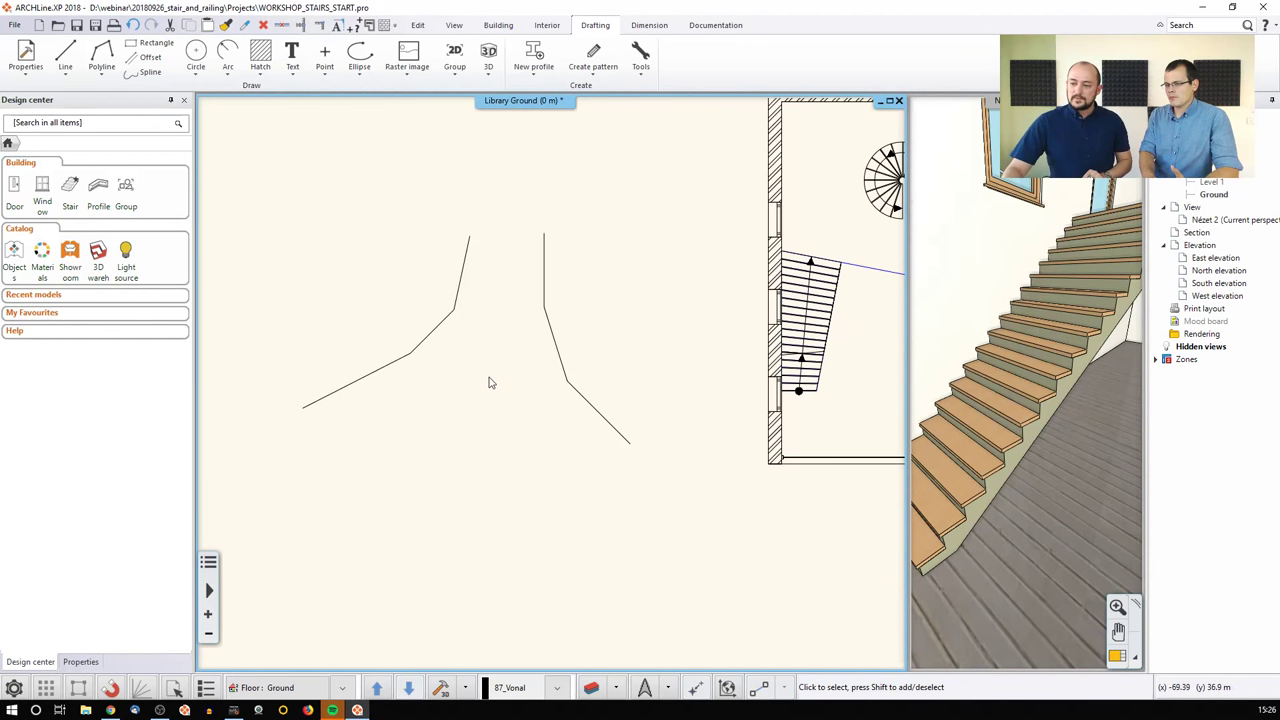
# Step: Start a stair by boundary, using the three eastern lines as its right side and the three western lines as its left side
pyautogui.click(500, 25)
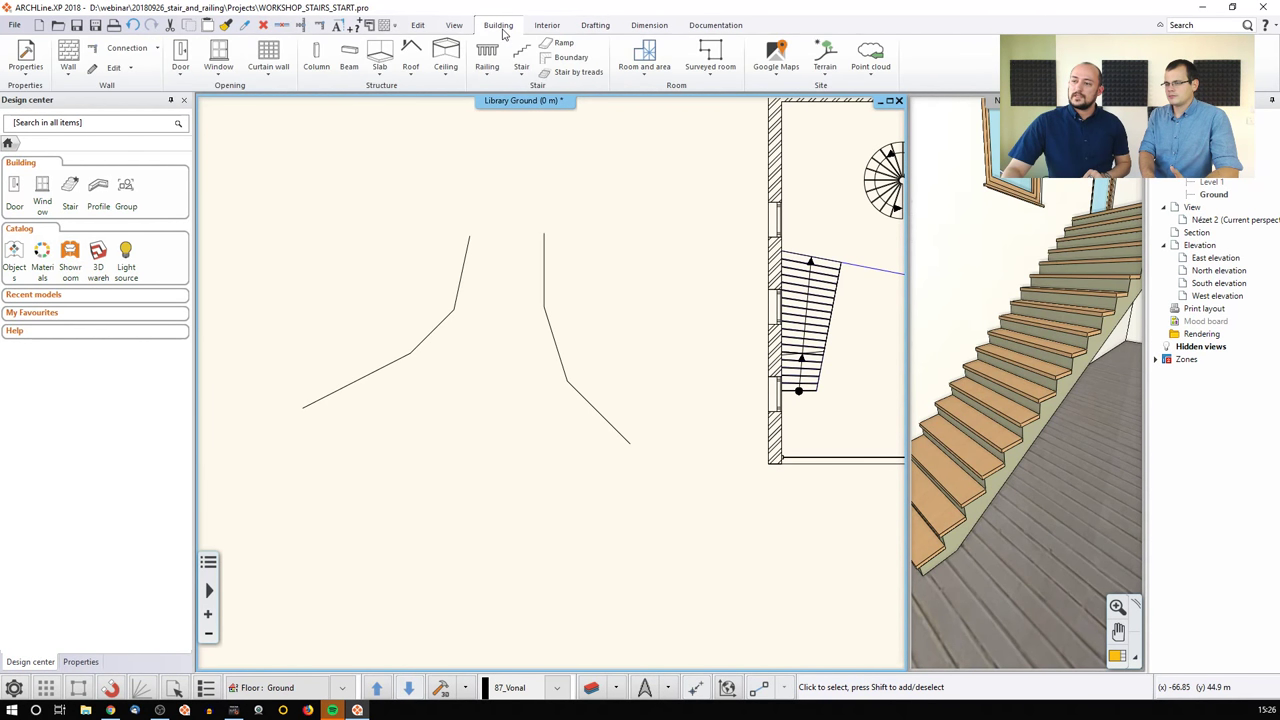
pyautogui.click(571, 58)
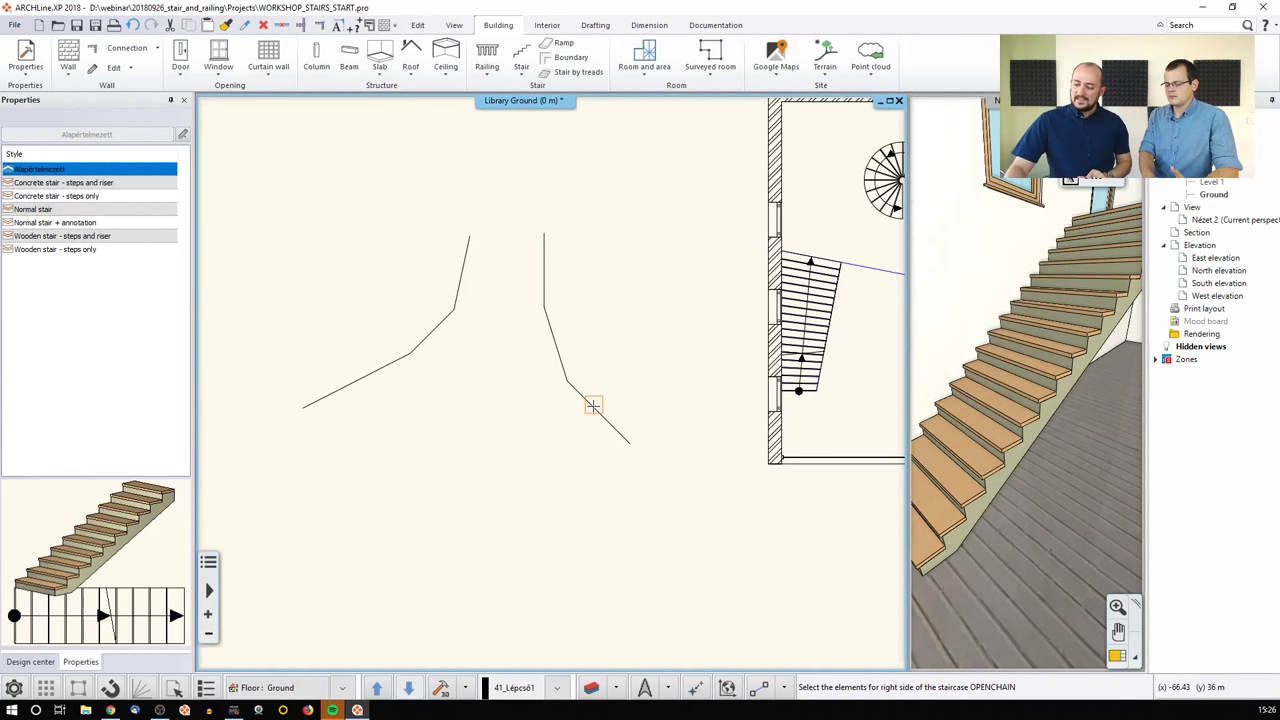
pyautogui.click(608, 423)
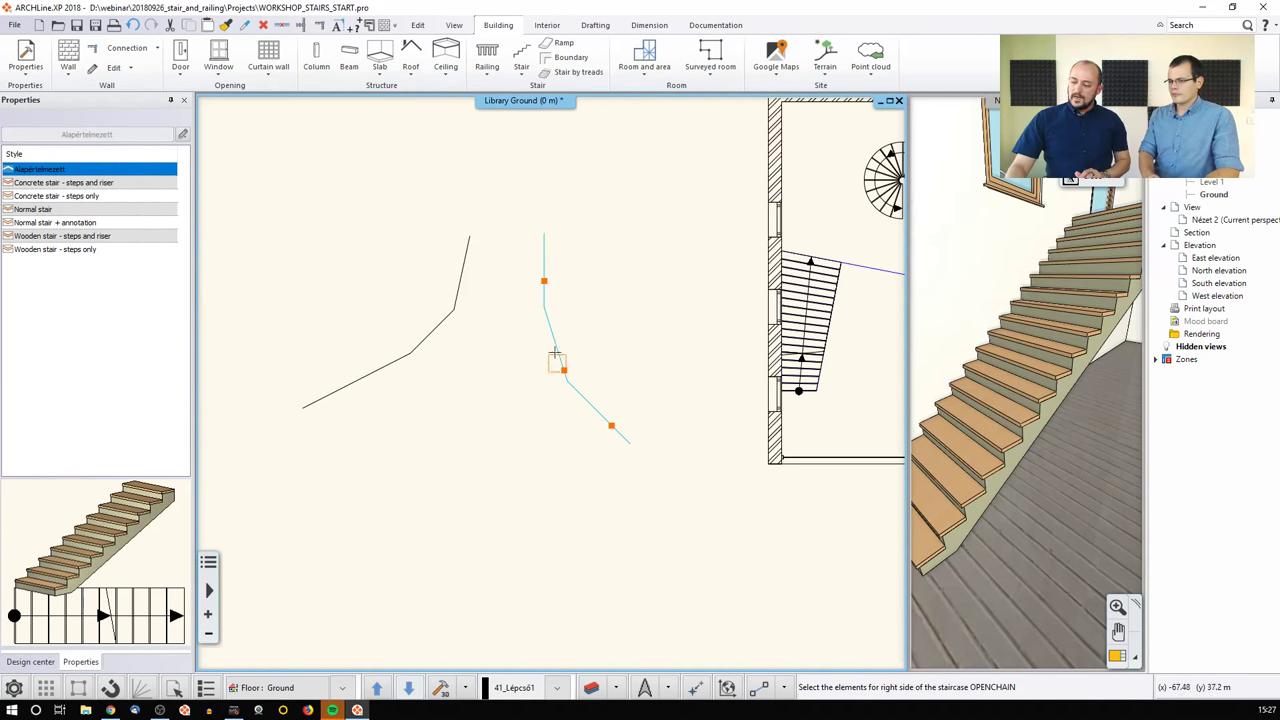
pyautogui.rightClick(530, 272)
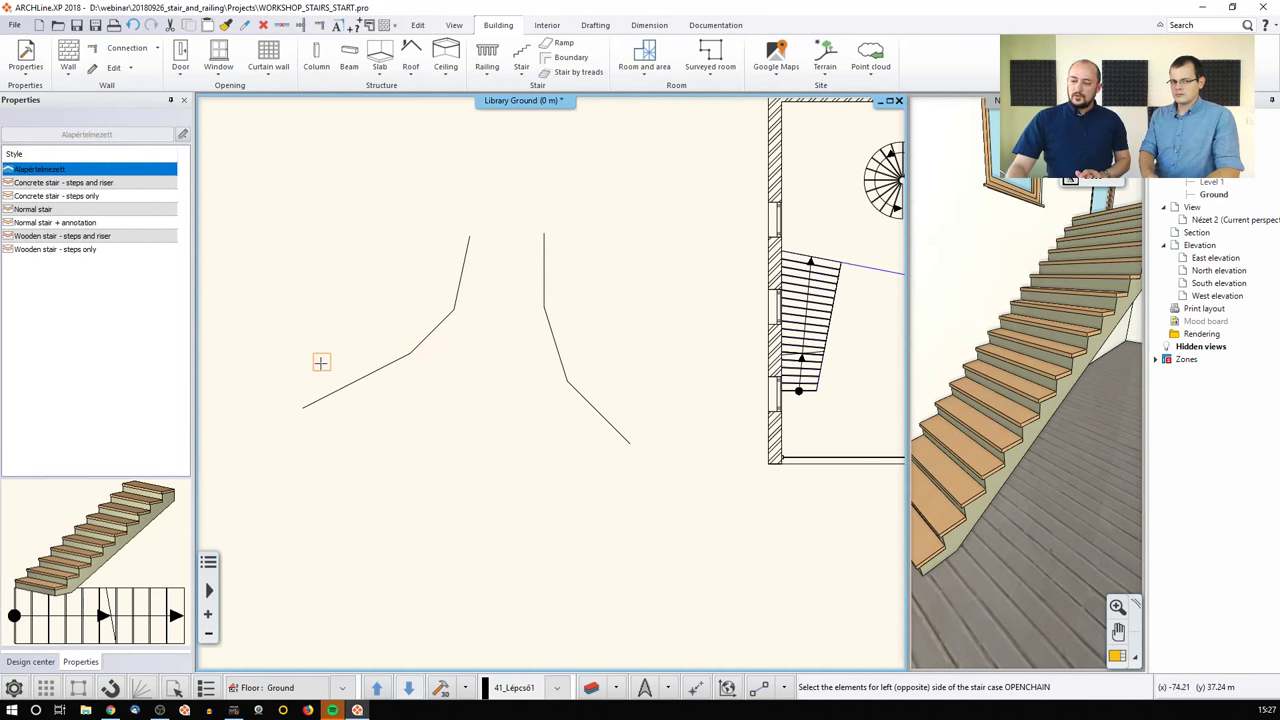
pyautogui.click(332, 393)
pyautogui.click(424, 340)
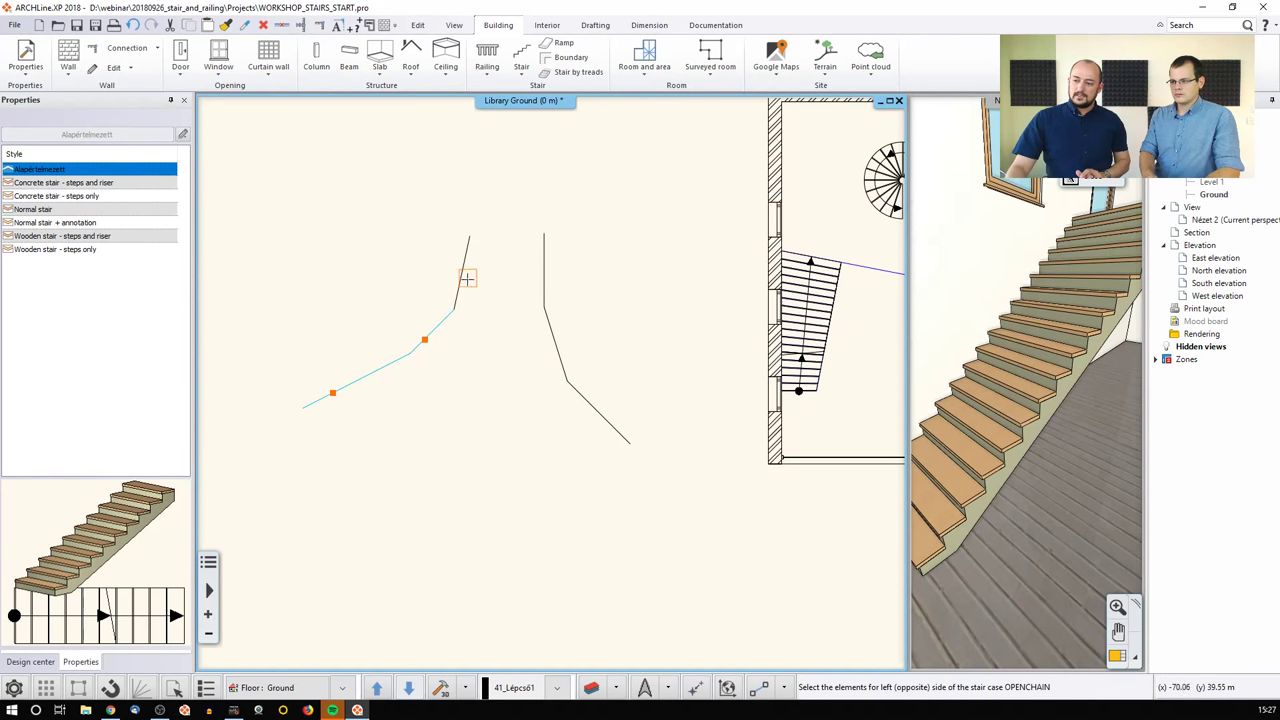
pyautogui.click(461, 275)
pyautogui.rightClick(486, 332)
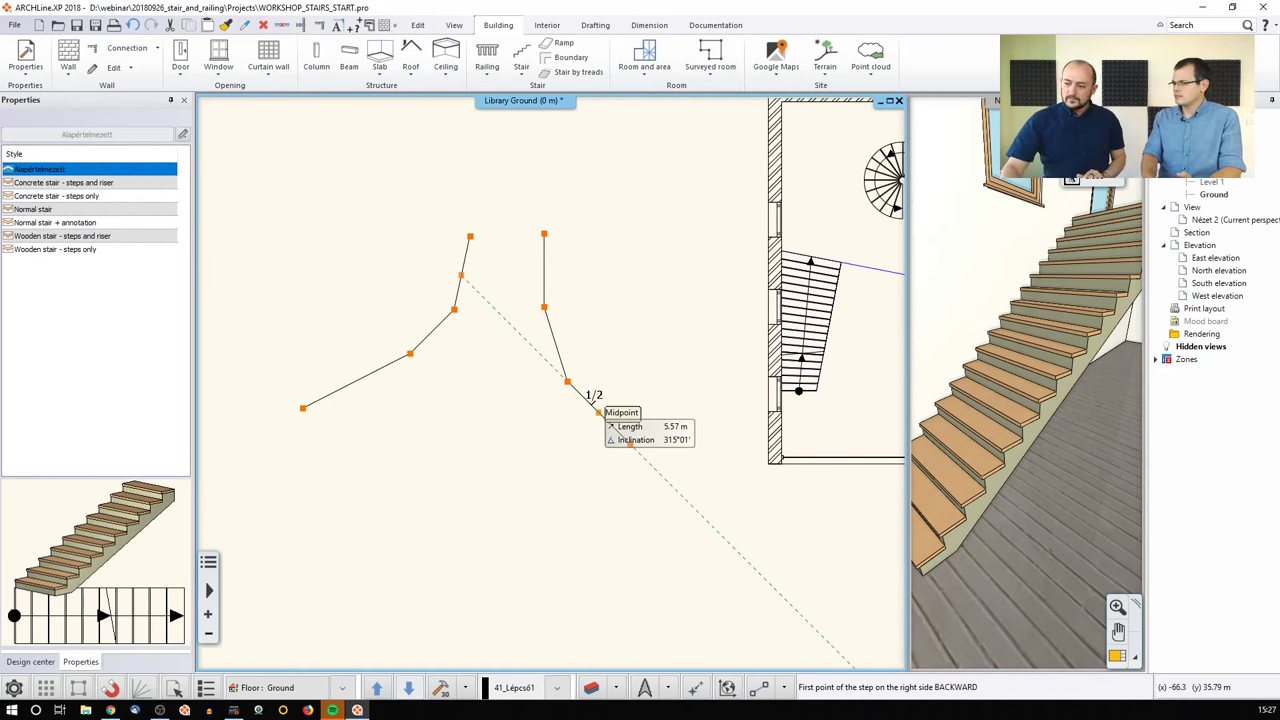
# Step: Define the first step interval on both sides, from the flared lower endpoints to the first bends of the two boundary chains
pyautogui.click(622, 430)
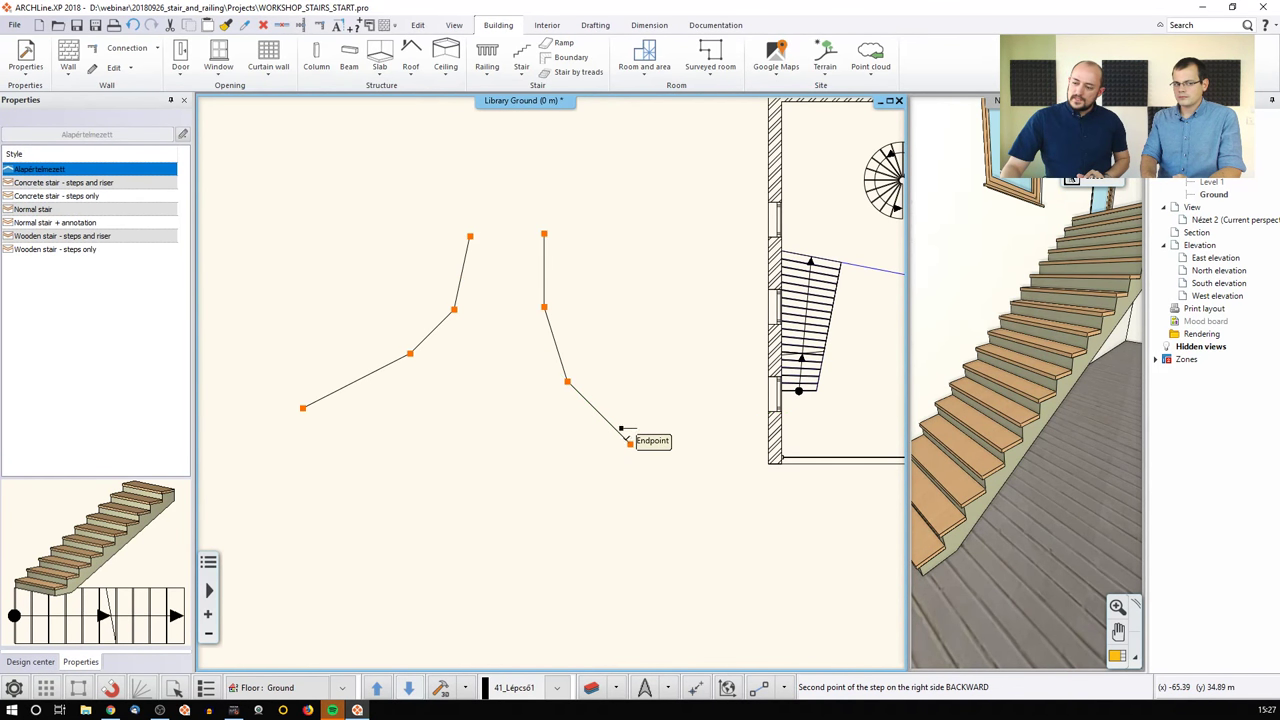
pyautogui.click(567, 381)
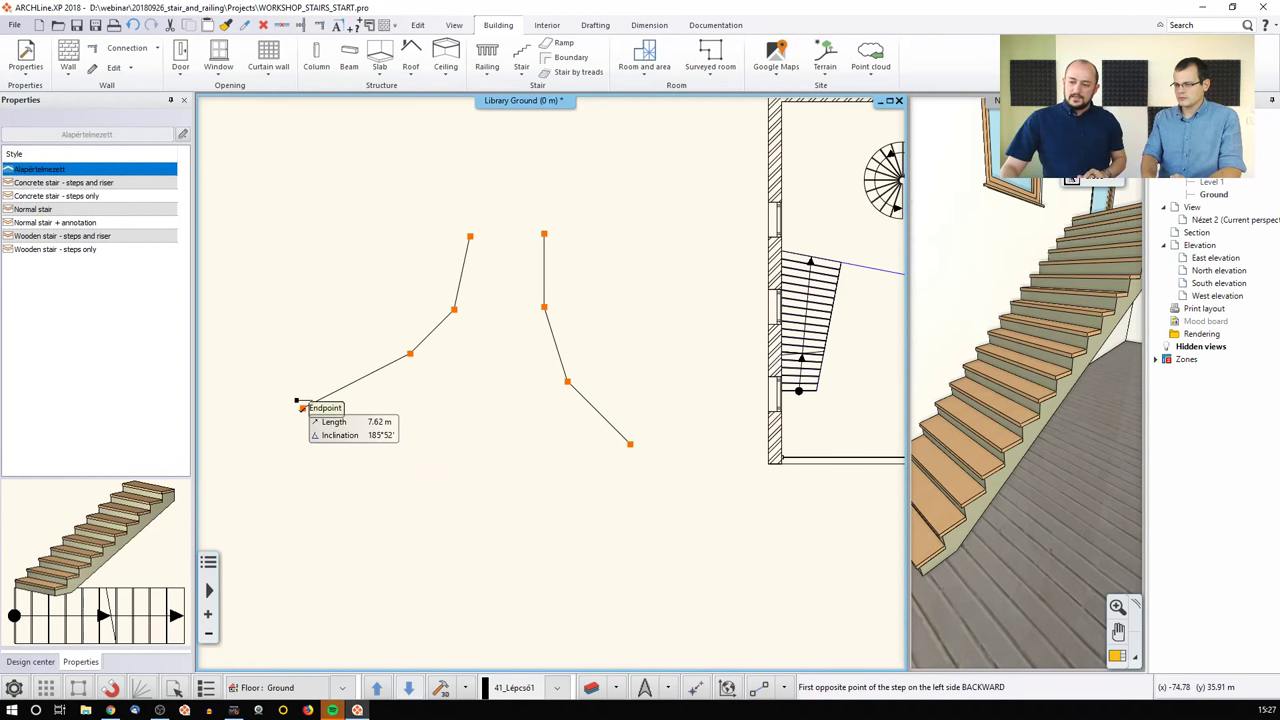
pyautogui.click(303, 408)
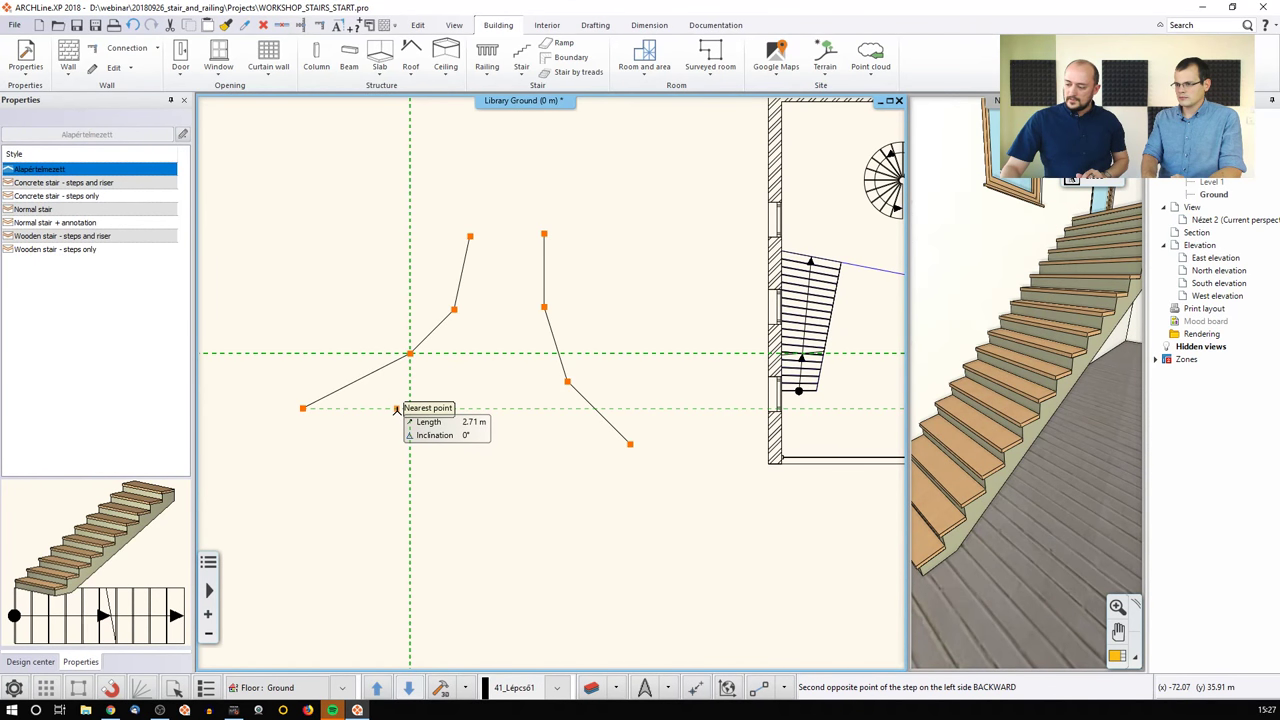
pyautogui.click(410, 353)
# Step: Define the second step interval from the midpoints of the middle boundary segments to the upper bends on both sides
pyautogui.scroll(2, 501, 377)
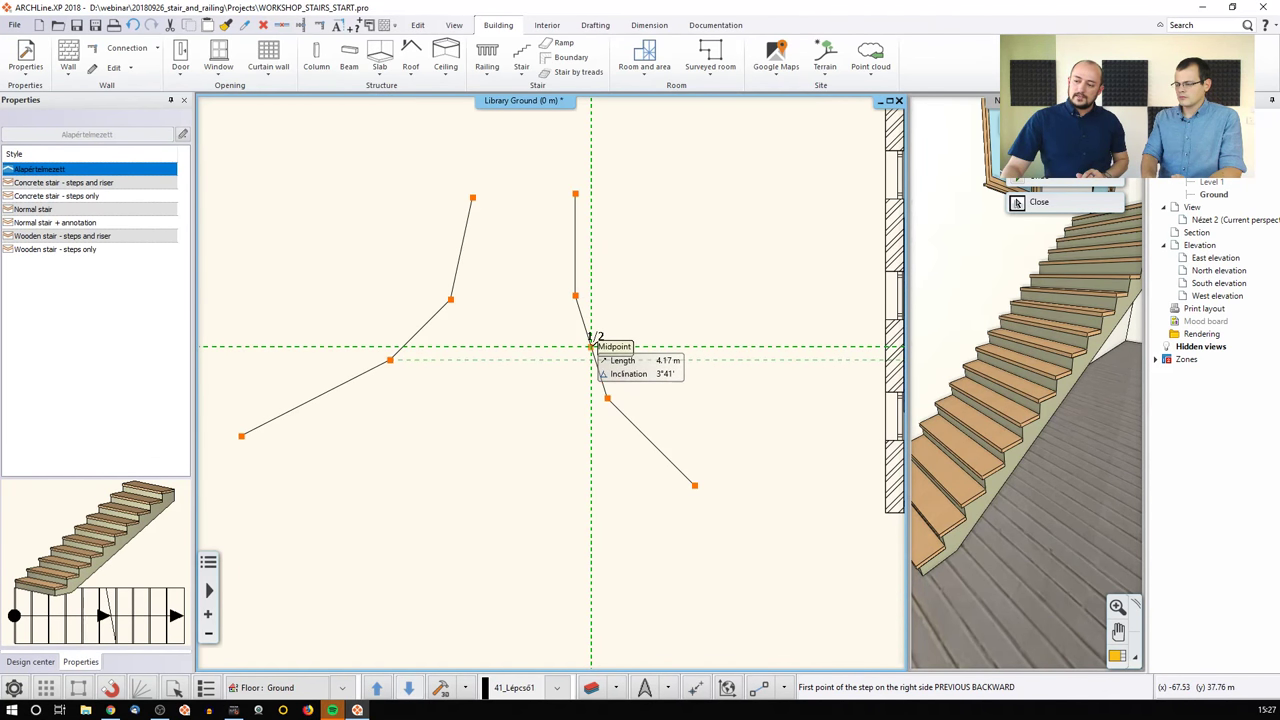
pyautogui.click(592, 348)
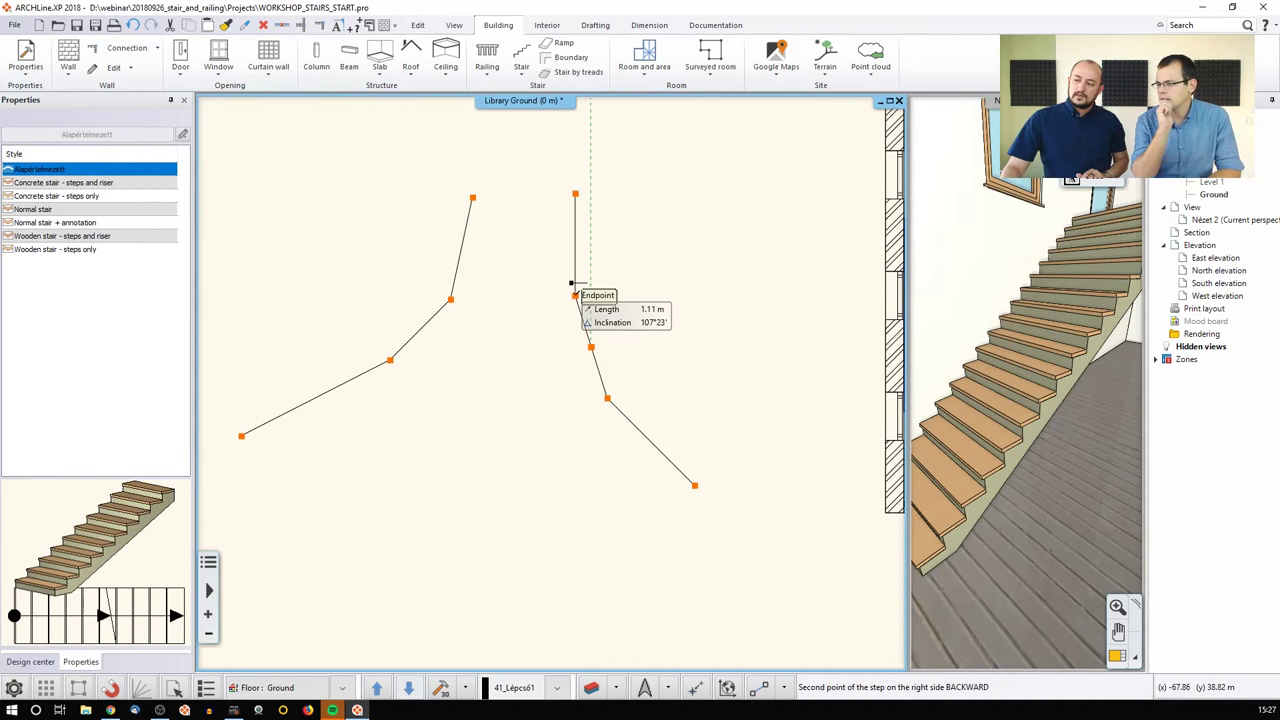
pyautogui.click(577, 294)
pyautogui.click(422, 324)
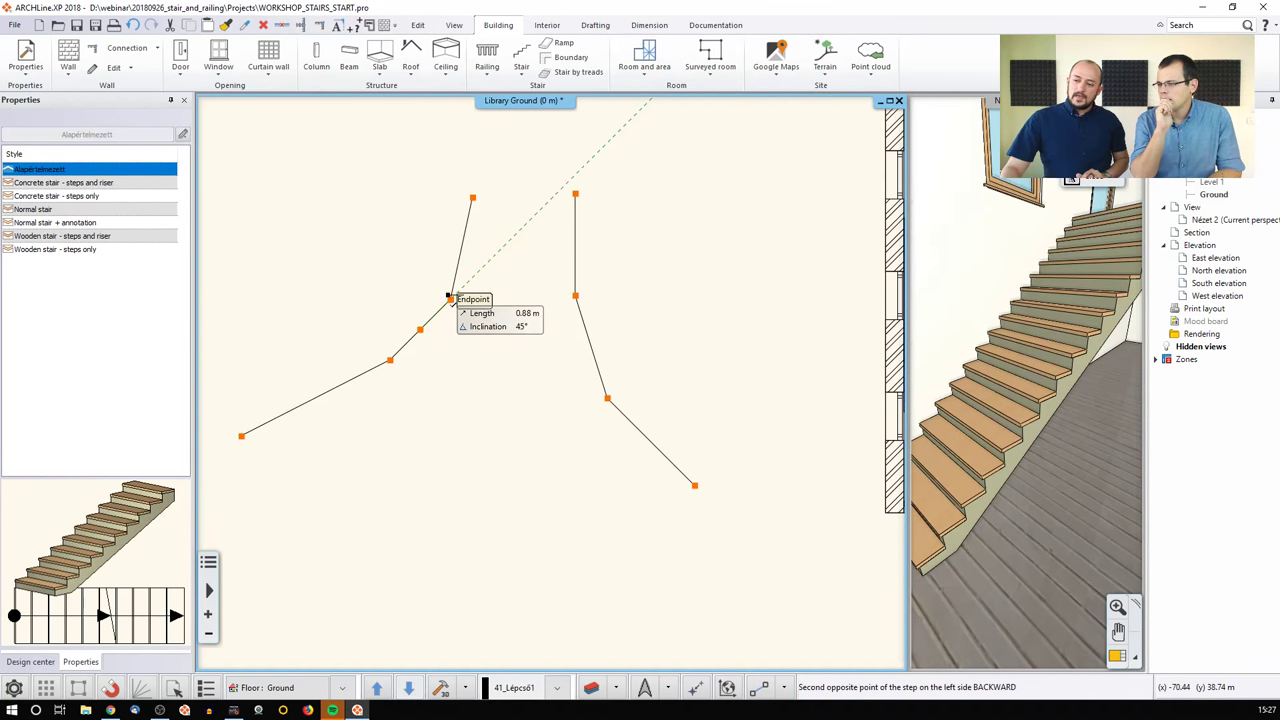
pyautogui.click(451, 299)
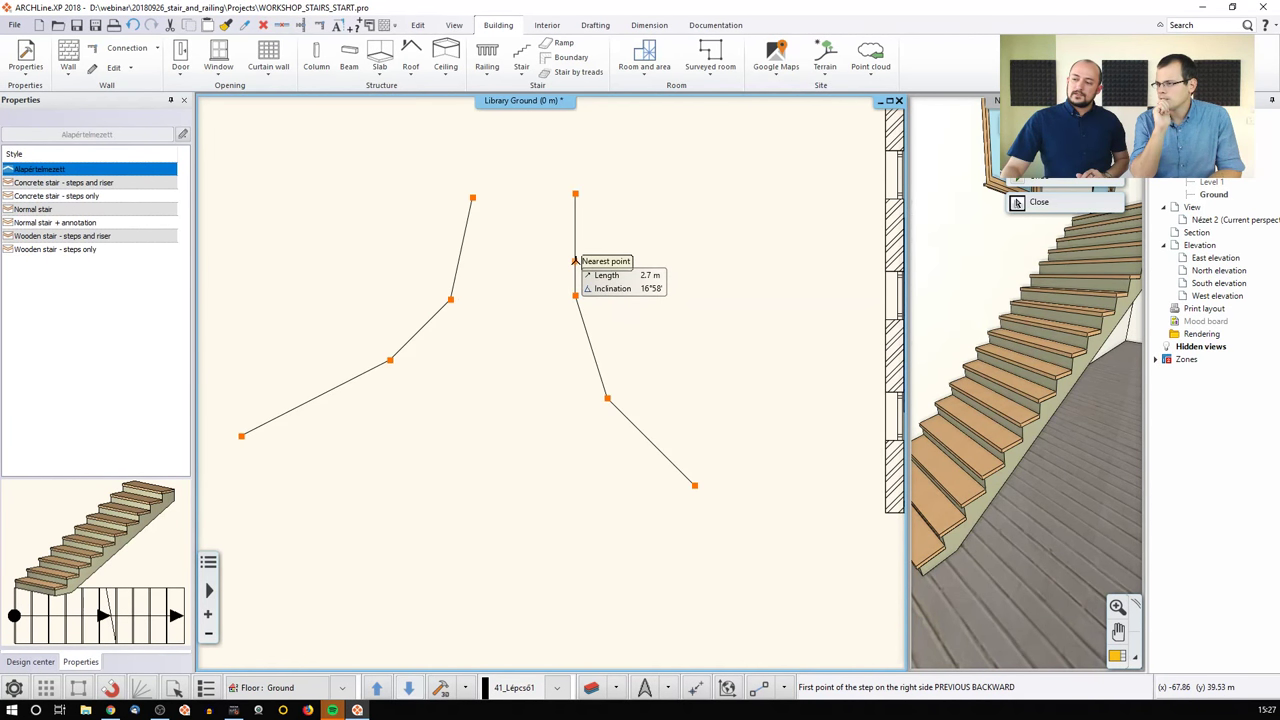
# Step: Define the third step interval from points partway along the northern boundary segments to their upper endpoints on both sides
pyautogui.click(575, 260)
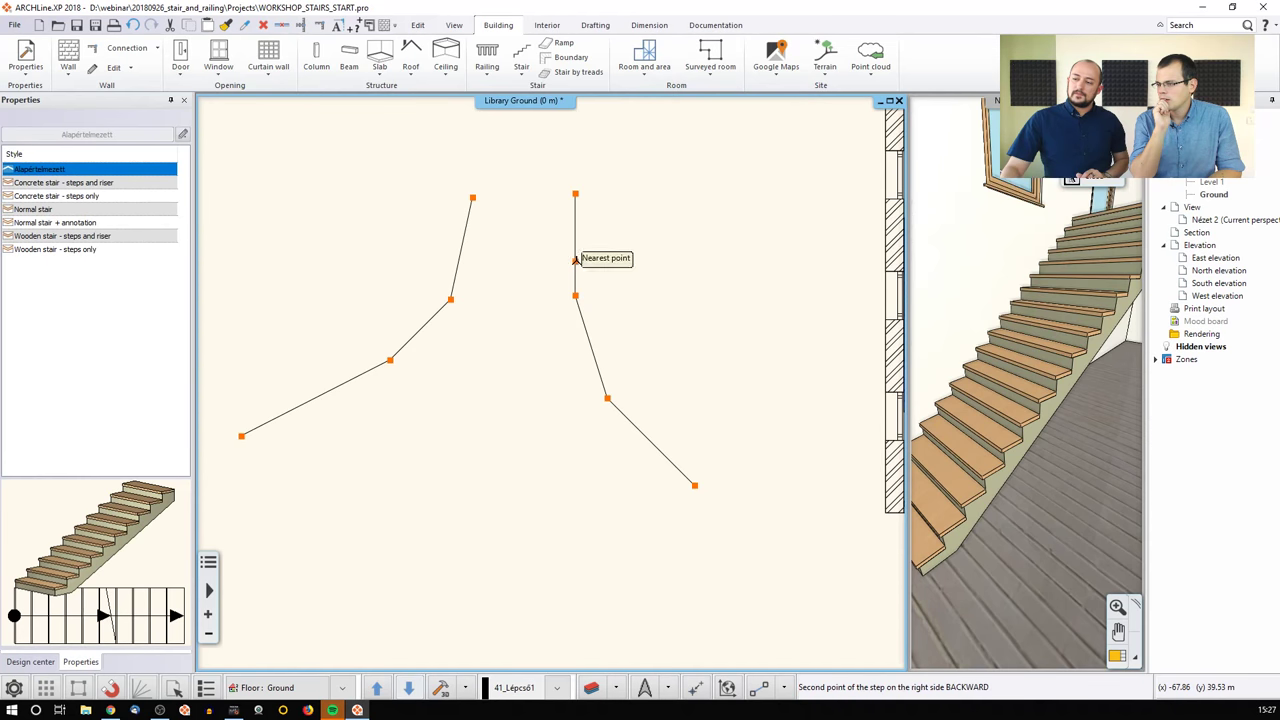
pyautogui.click(576, 193)
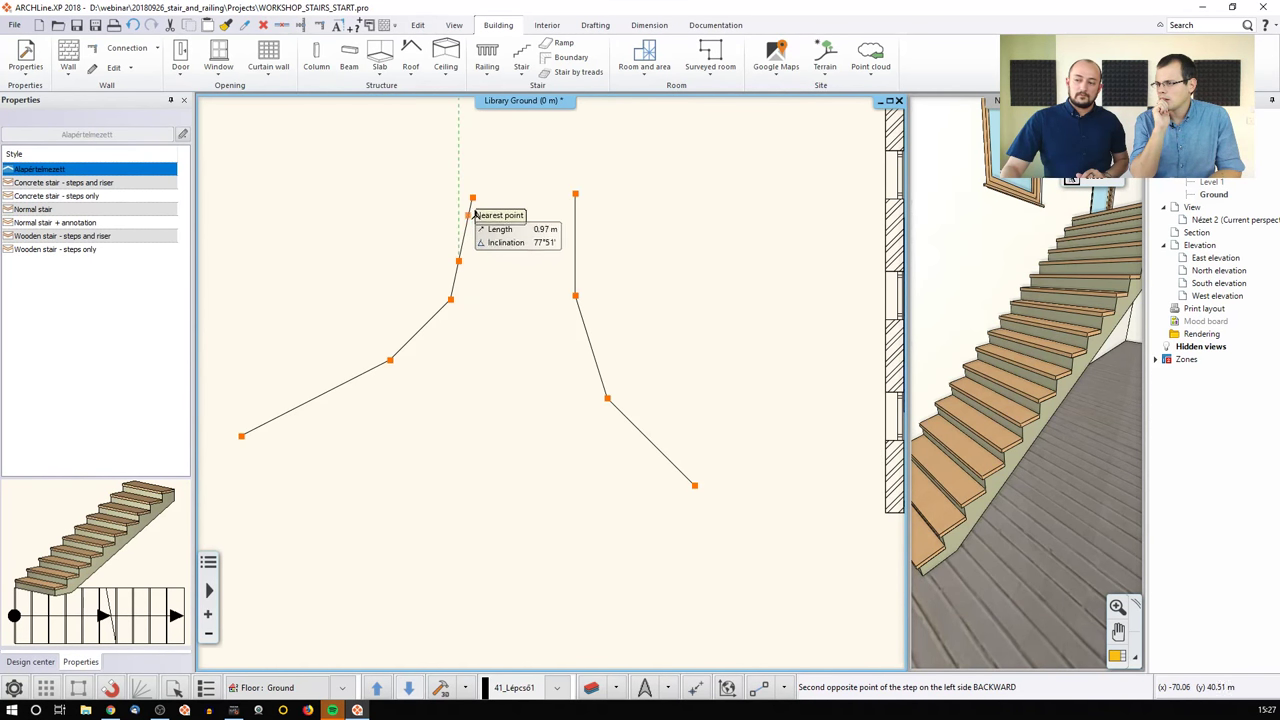
pyautogui.click(473, 197)
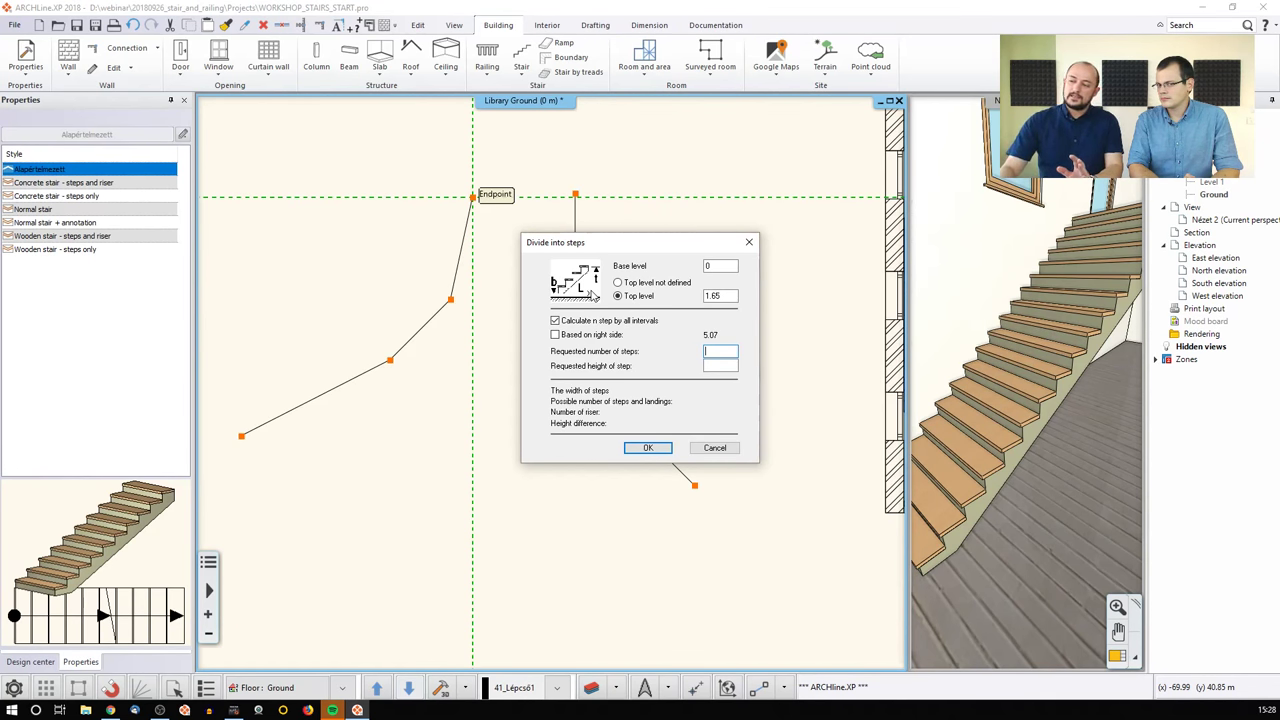
# Step: Divide the stair into 12 requested steps with the top level at 2.5 and create it
pyautogui.moveTo(590, 244); pyautogui.dragTo(628, 236)
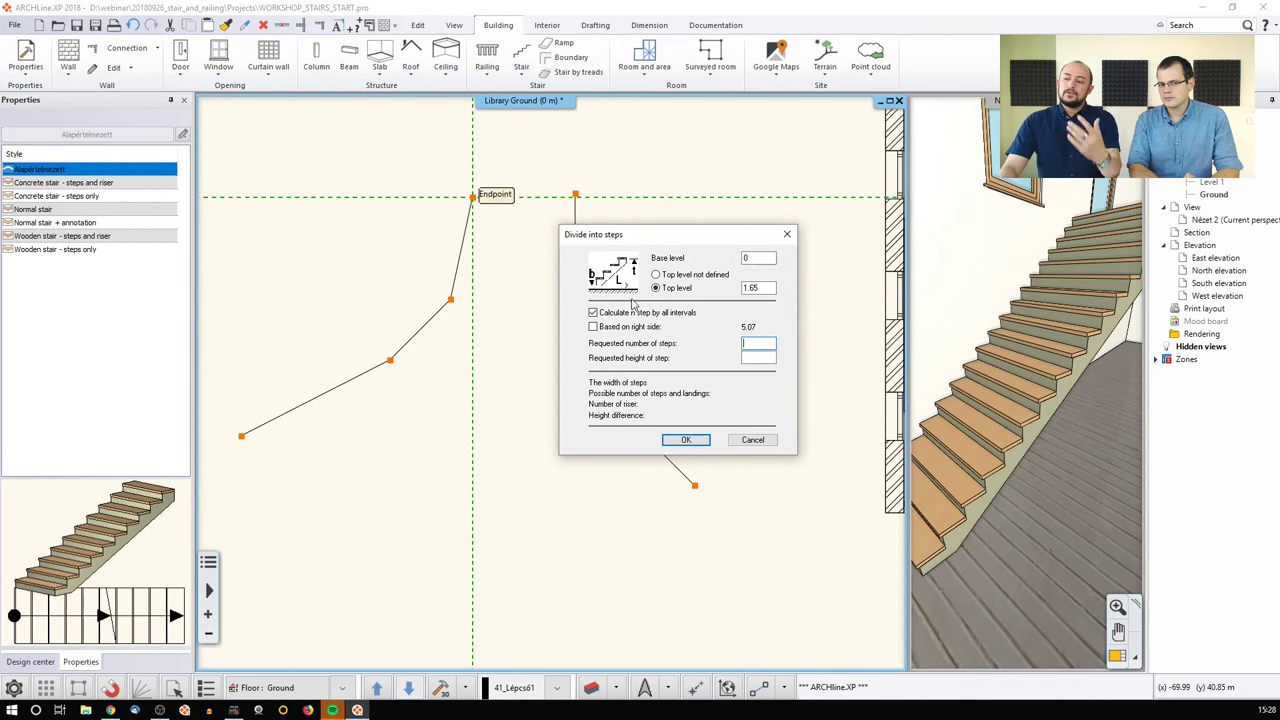
pyautogui.doubleClick(752, 288)
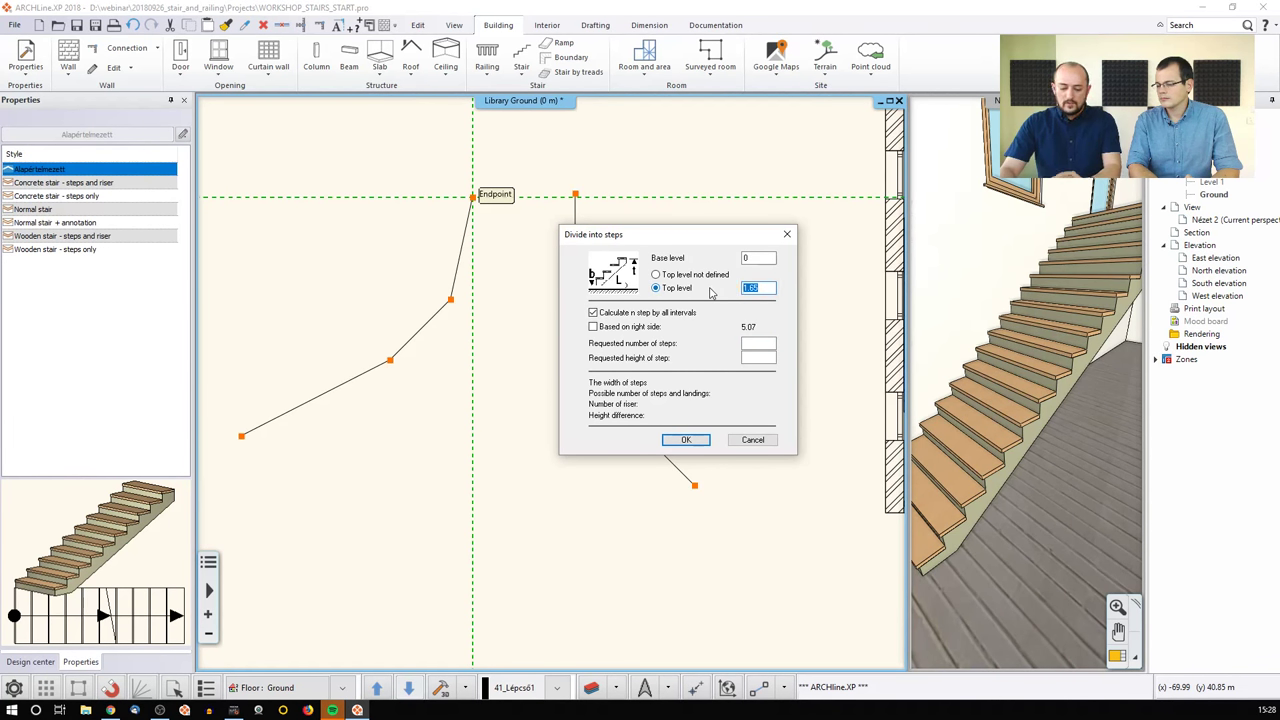
pyautogui.write('2')
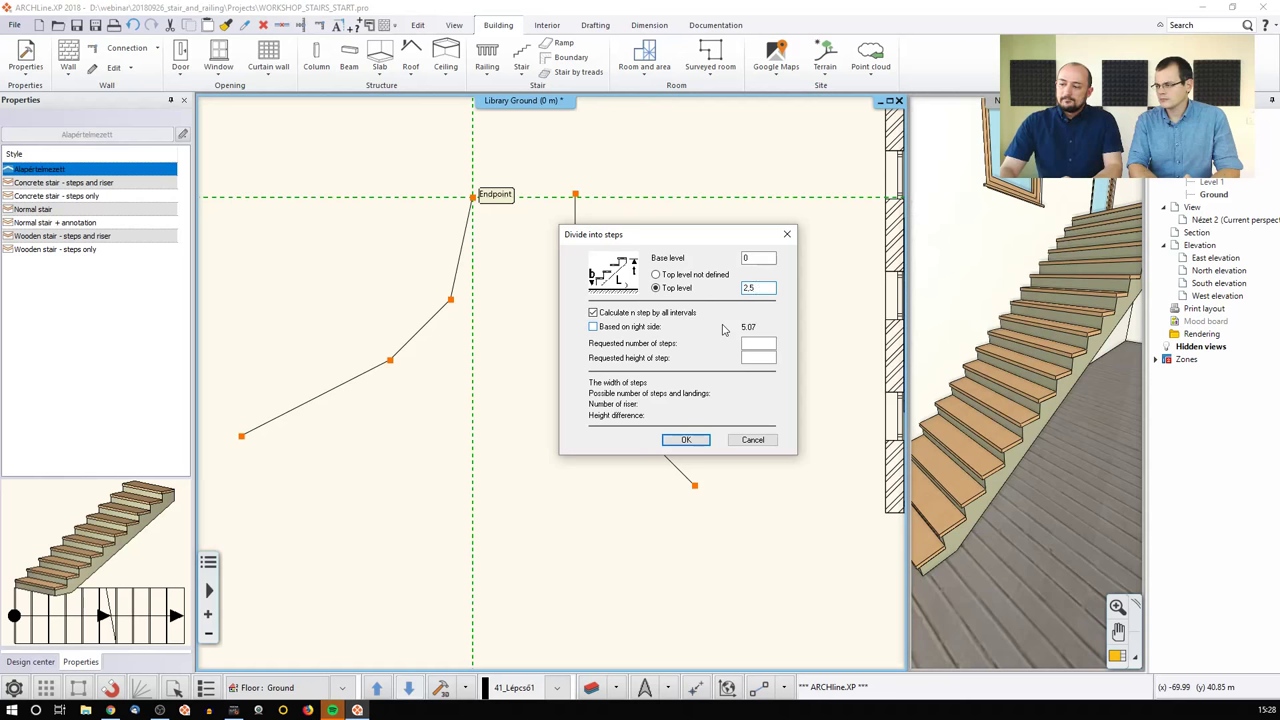
pyautogui.click(759, 344)
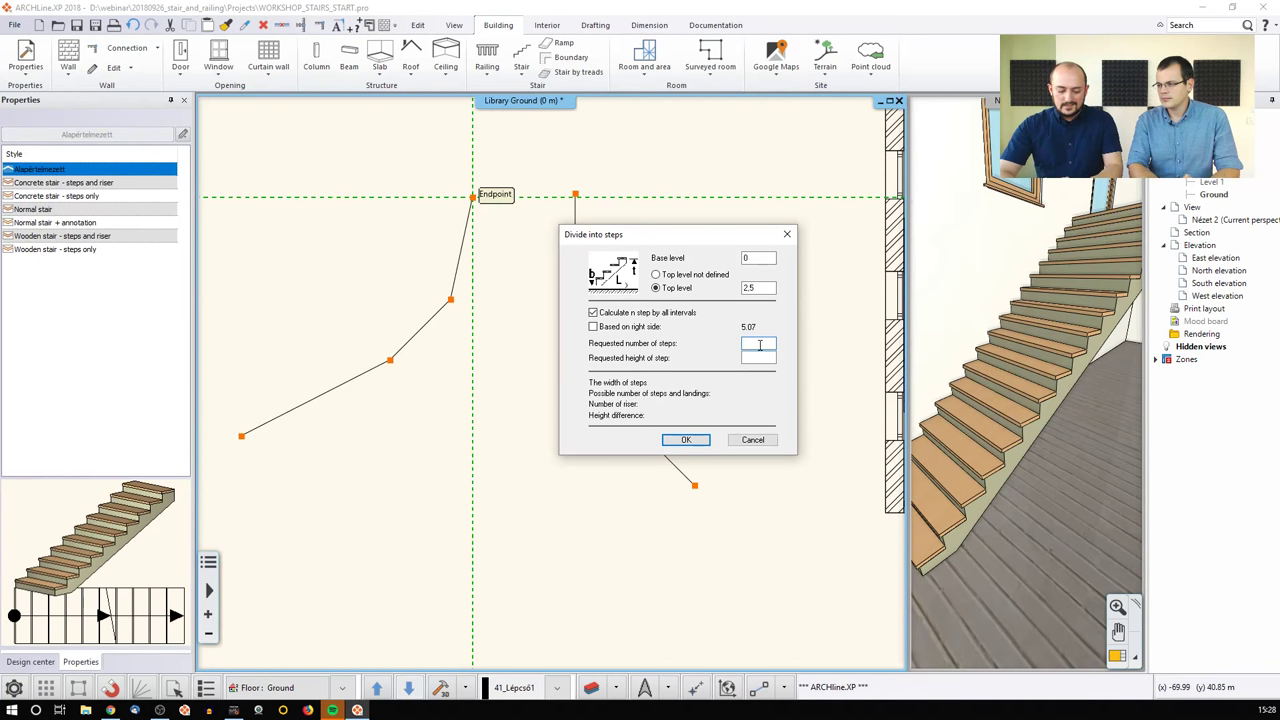
pyautogui.write('12')
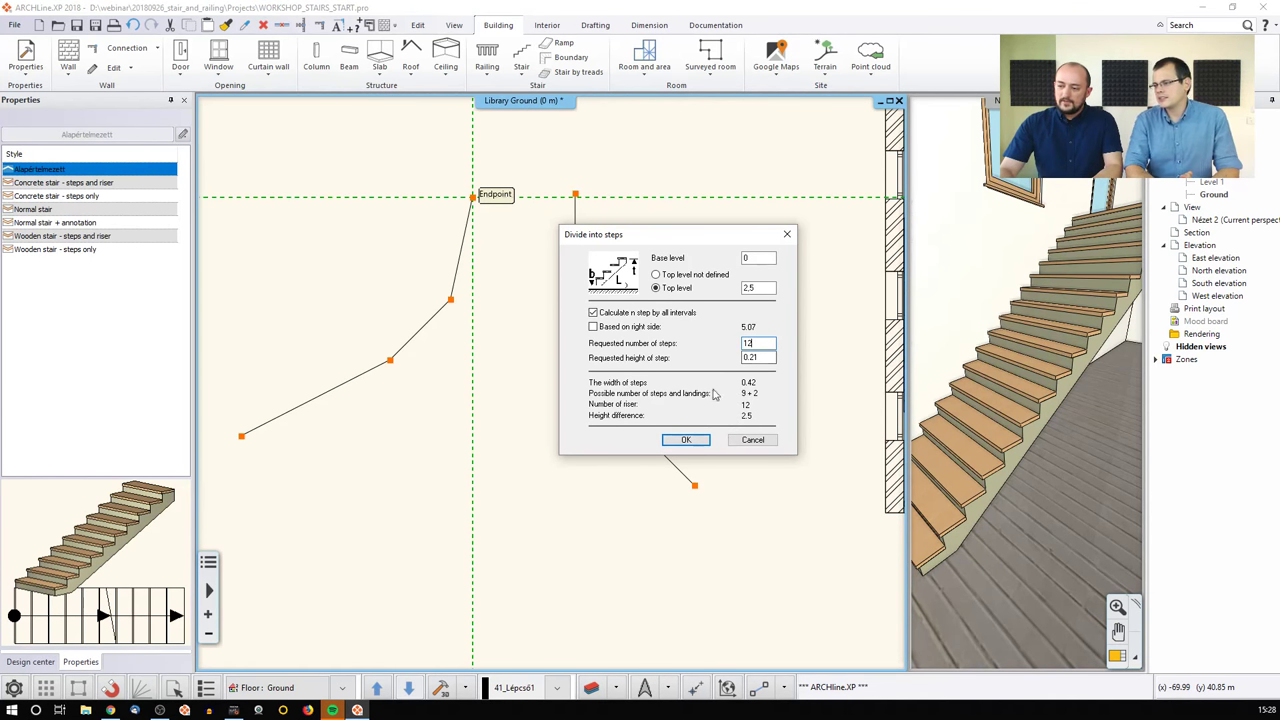
pyautogui.click(695, 442)
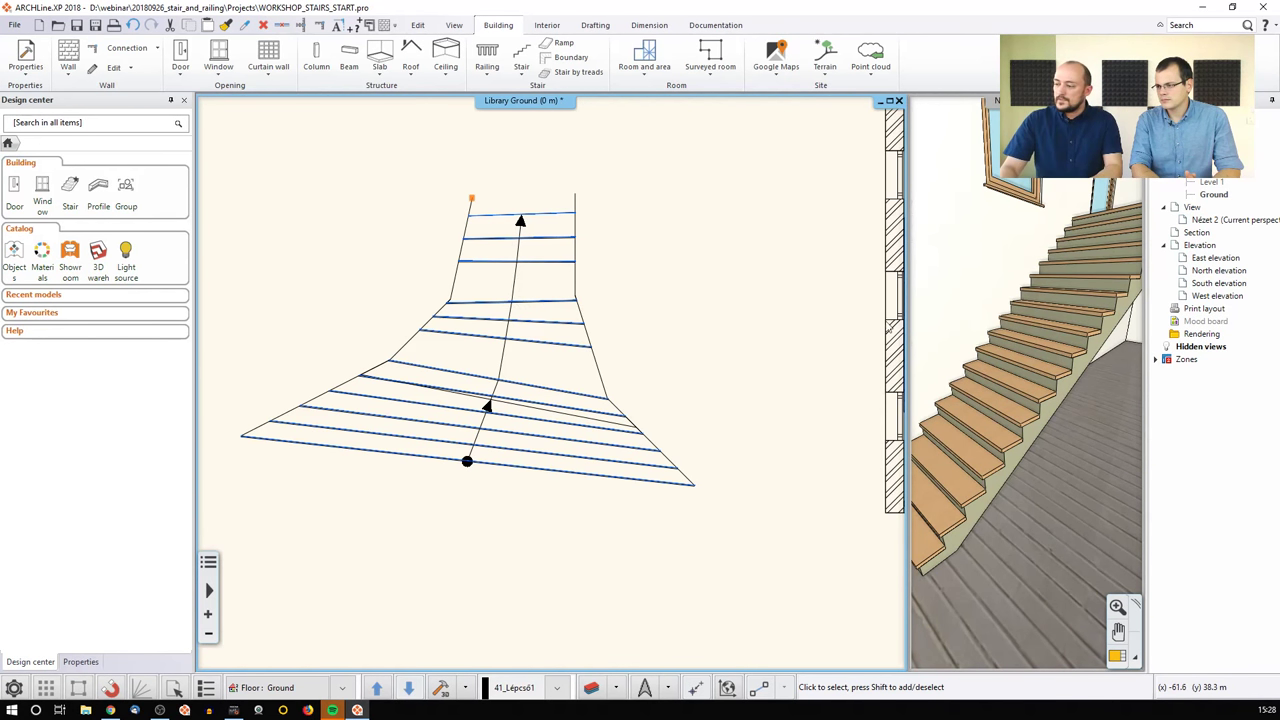
# Step: Bring the 3D view Nézet 2 into the main view and frame the new boundary stair outside the building
pyautogui.click(972, 331)
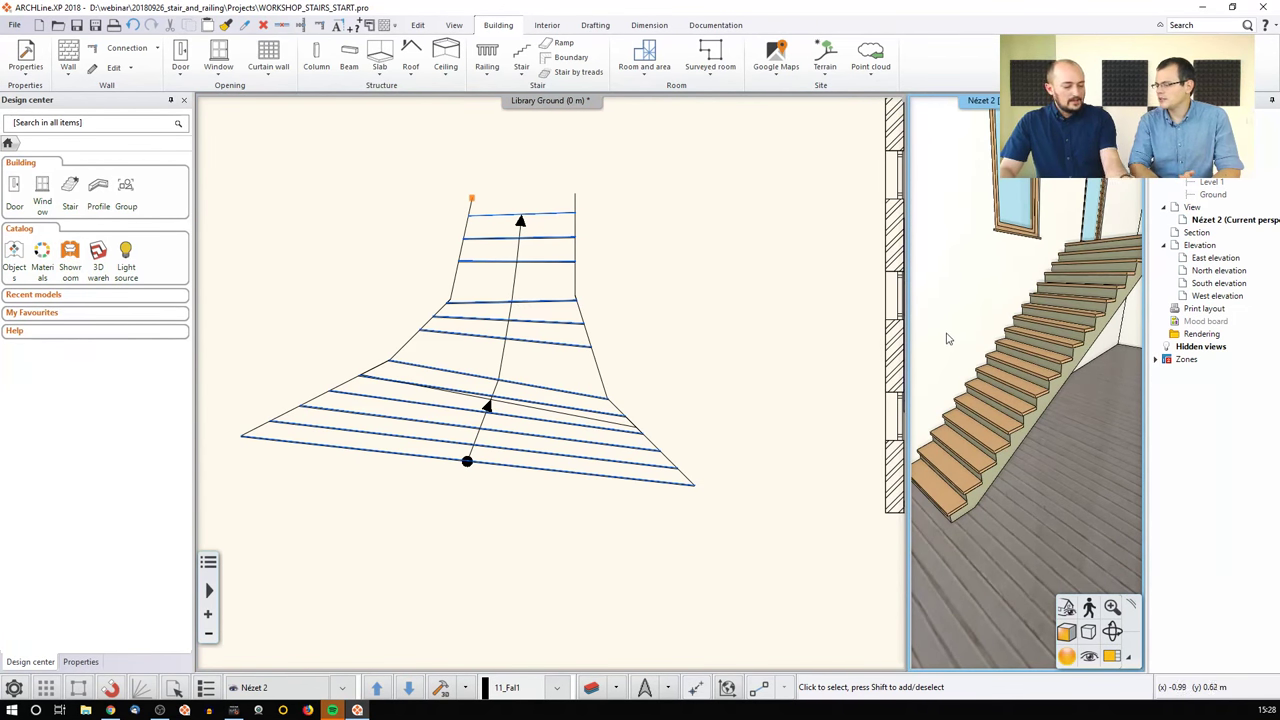
pyautogui.scroll(-5, 949, 339)
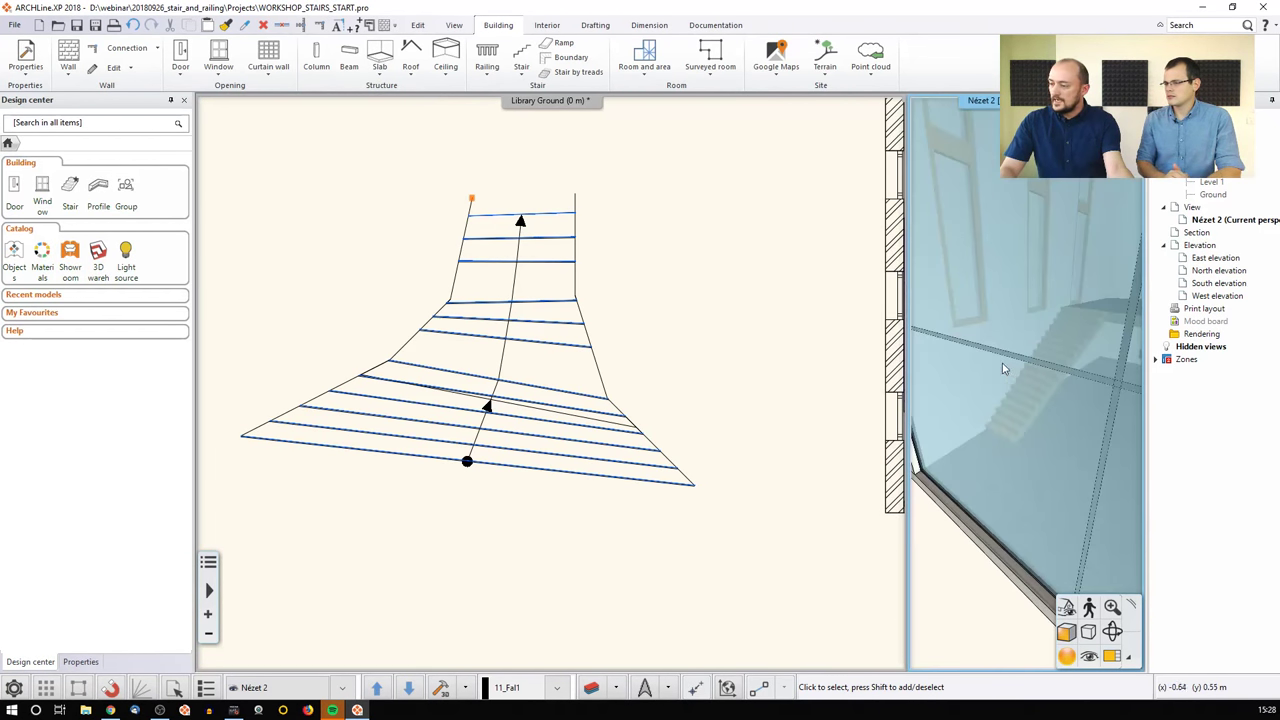
pyautogui.scroll(-5, 1004, 369)
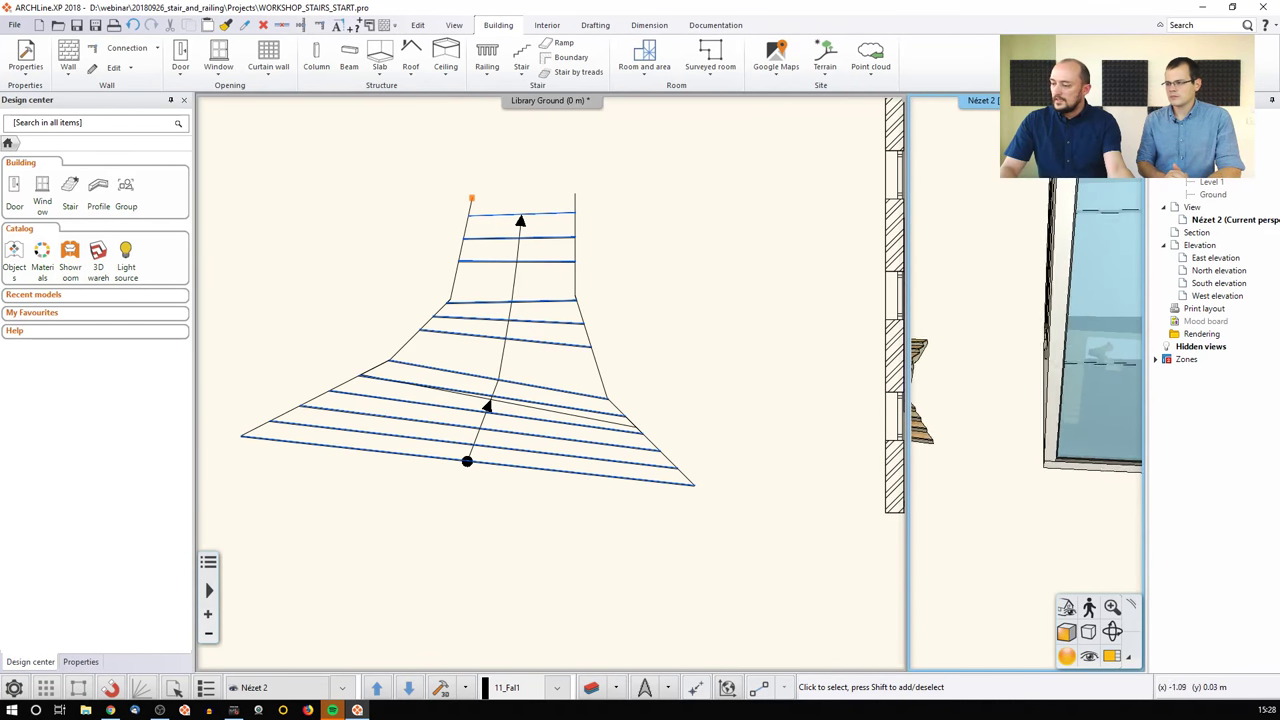
pyautogui.click(1111, 656)
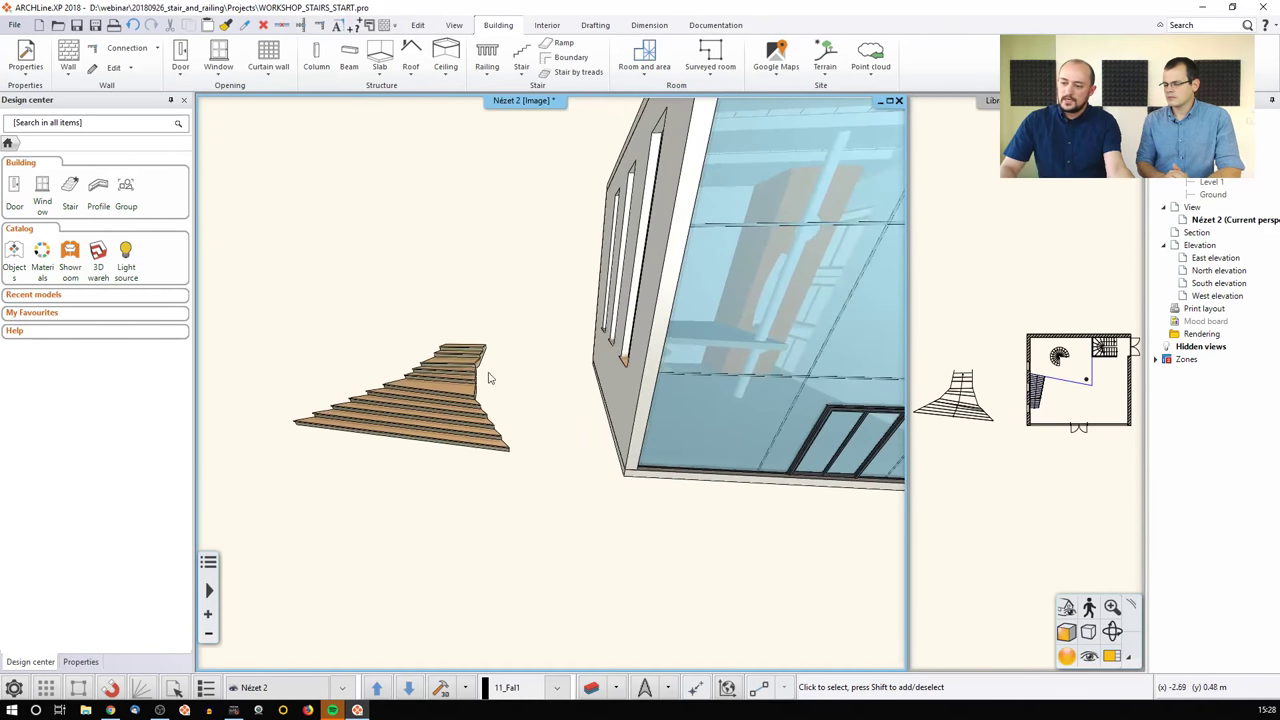
pyautogui.scroll(5, 489, 378)
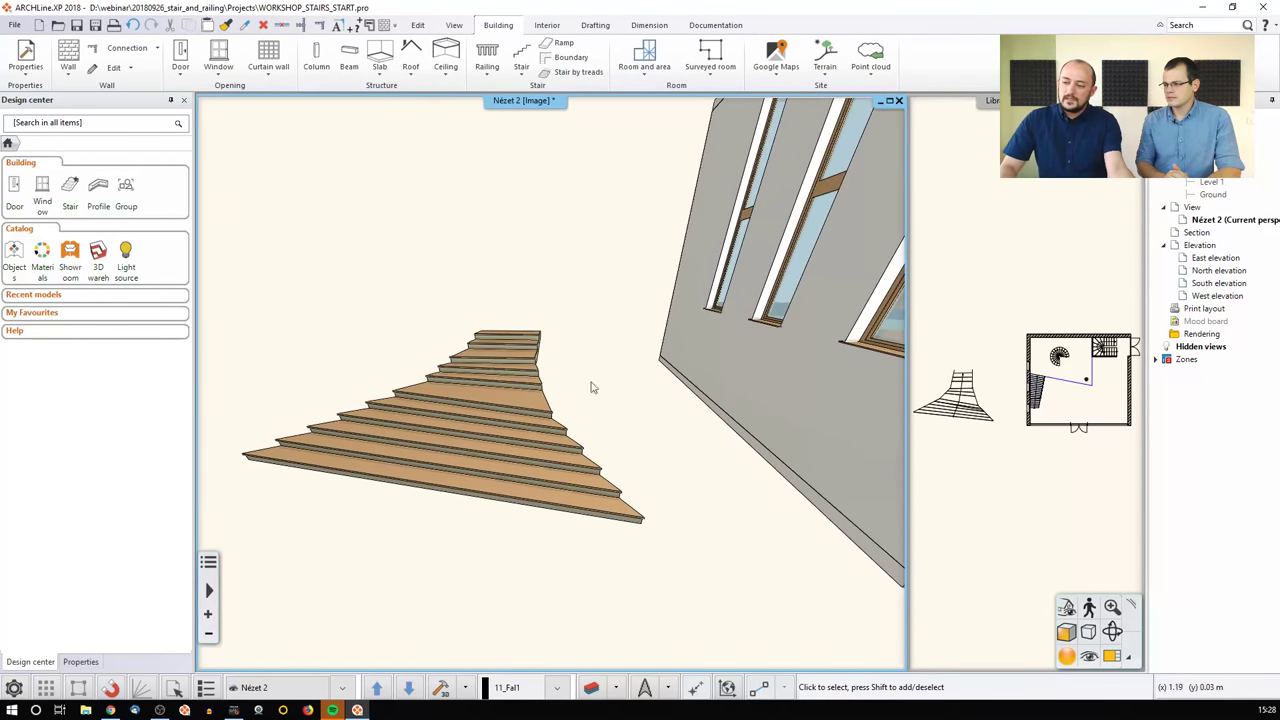
# Step: Convert the flared boundary stair outside the building into a ramp in its support settings and apply the change
pyautogui.moveTo(591, 387); pyautogui.dragTo(552, 325, button='middle')
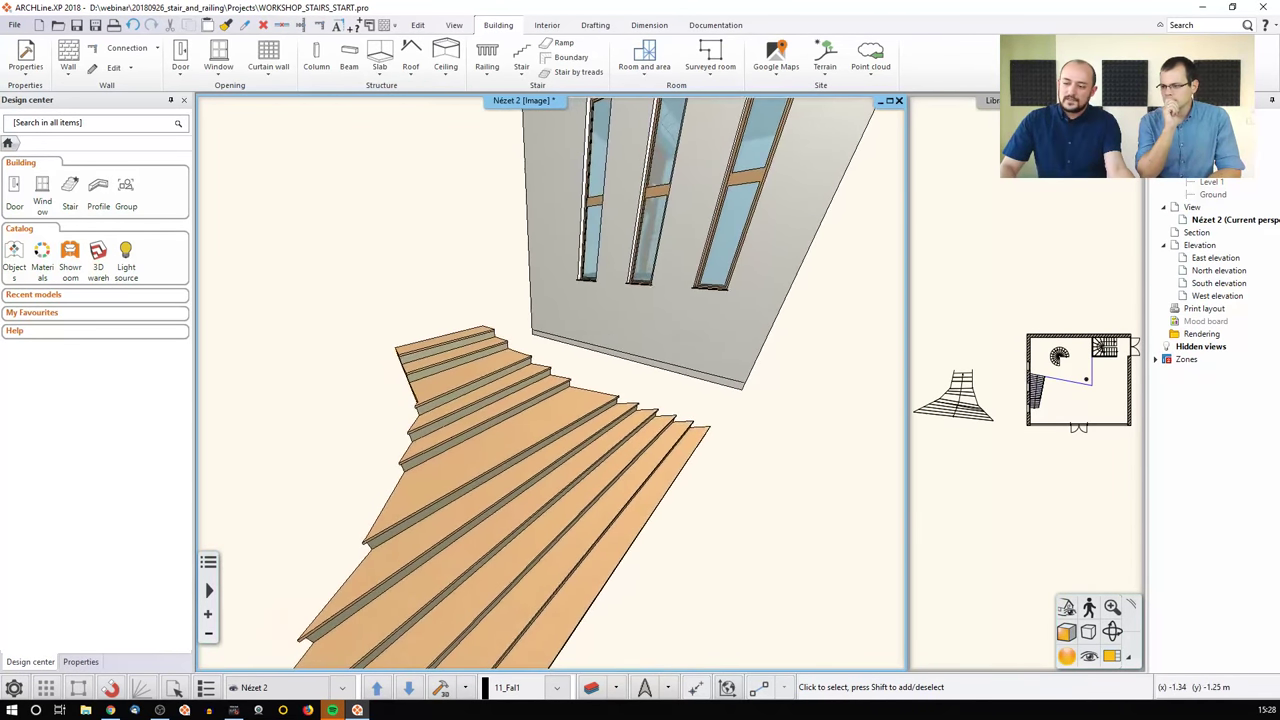
pyautogui.moveTo(515, 420); pyautogui.dragTo(458, 425, button='middle')
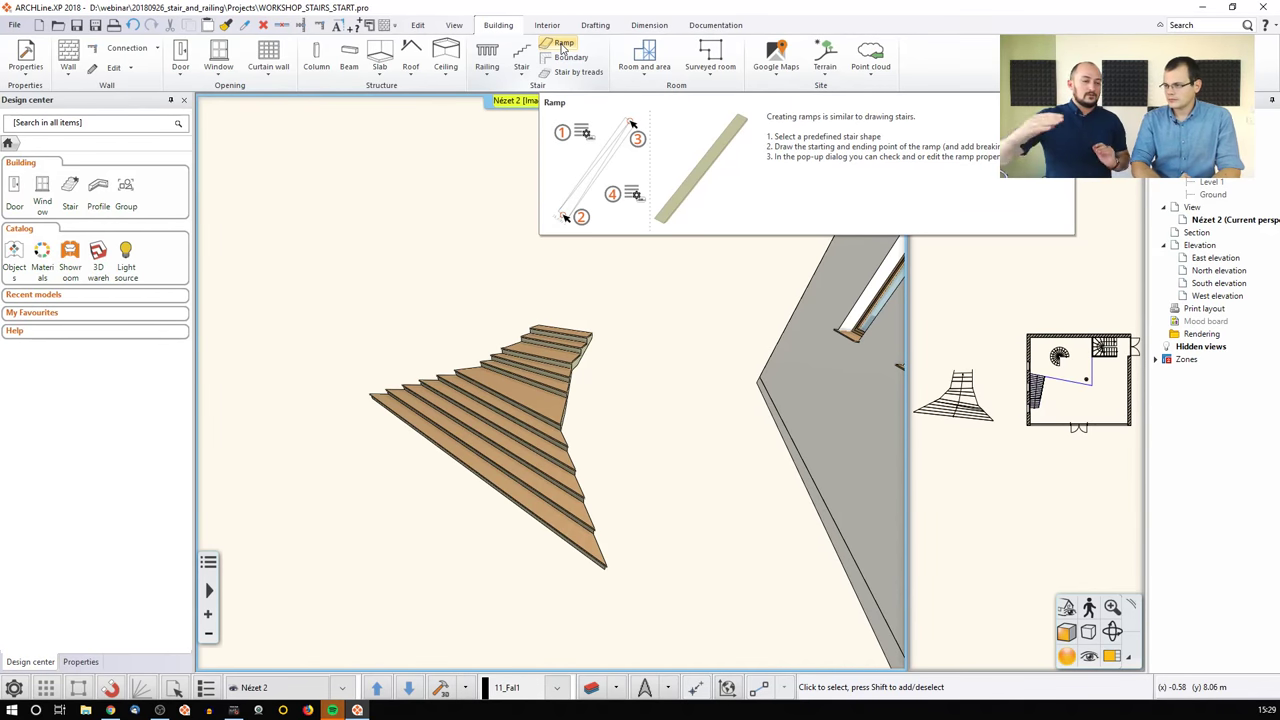
pyautogui.click(522, 384)
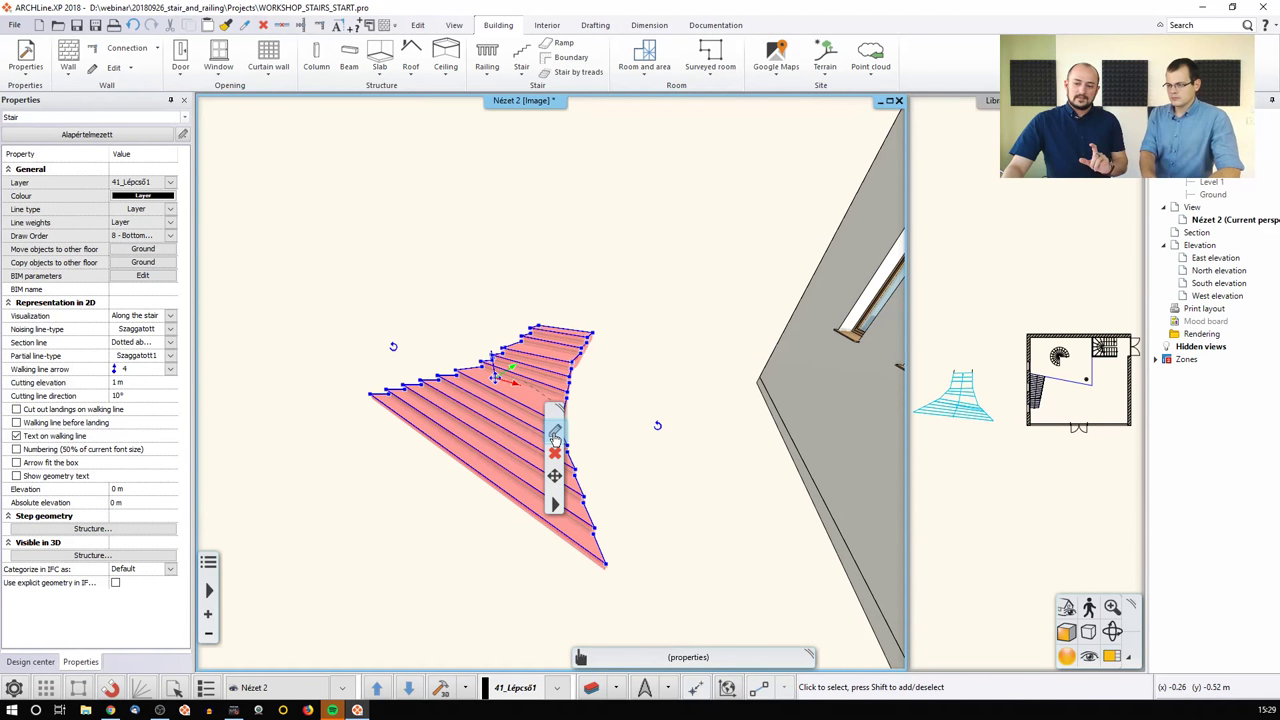
pyautogui.click(555, 437)
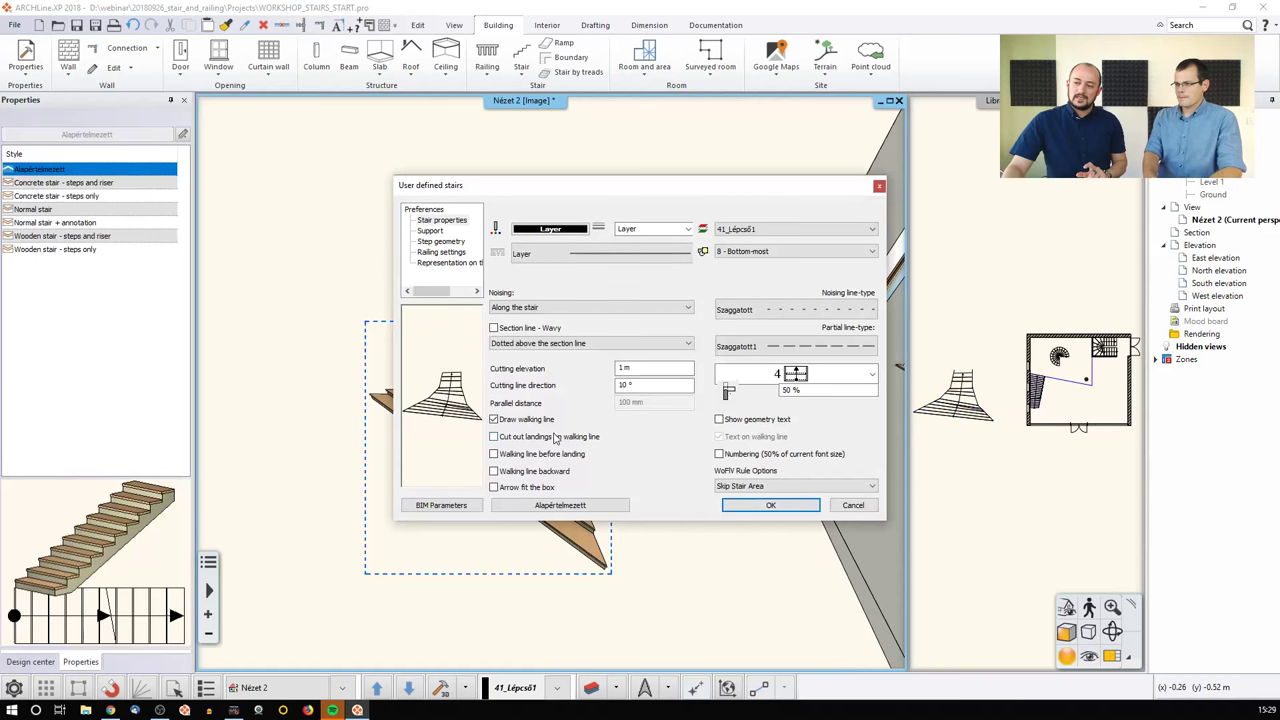
pyautogui.click(430, 230)
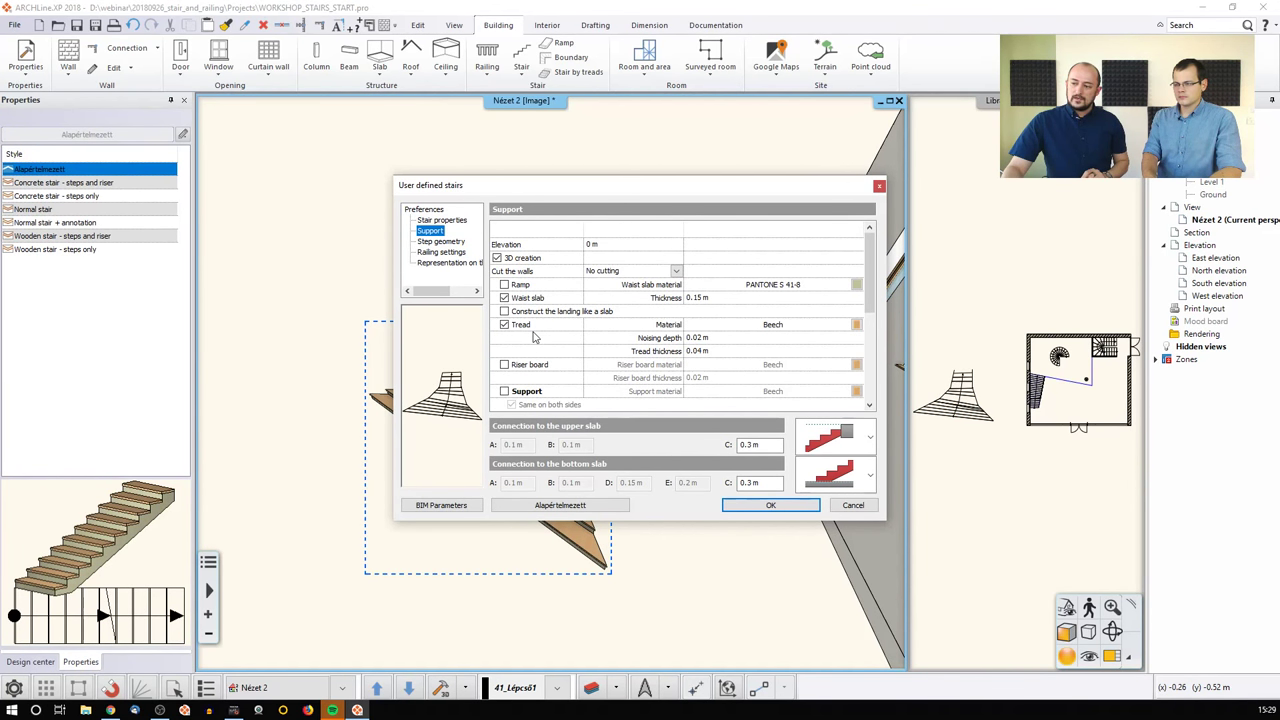
pyautogui.click(505, 285)
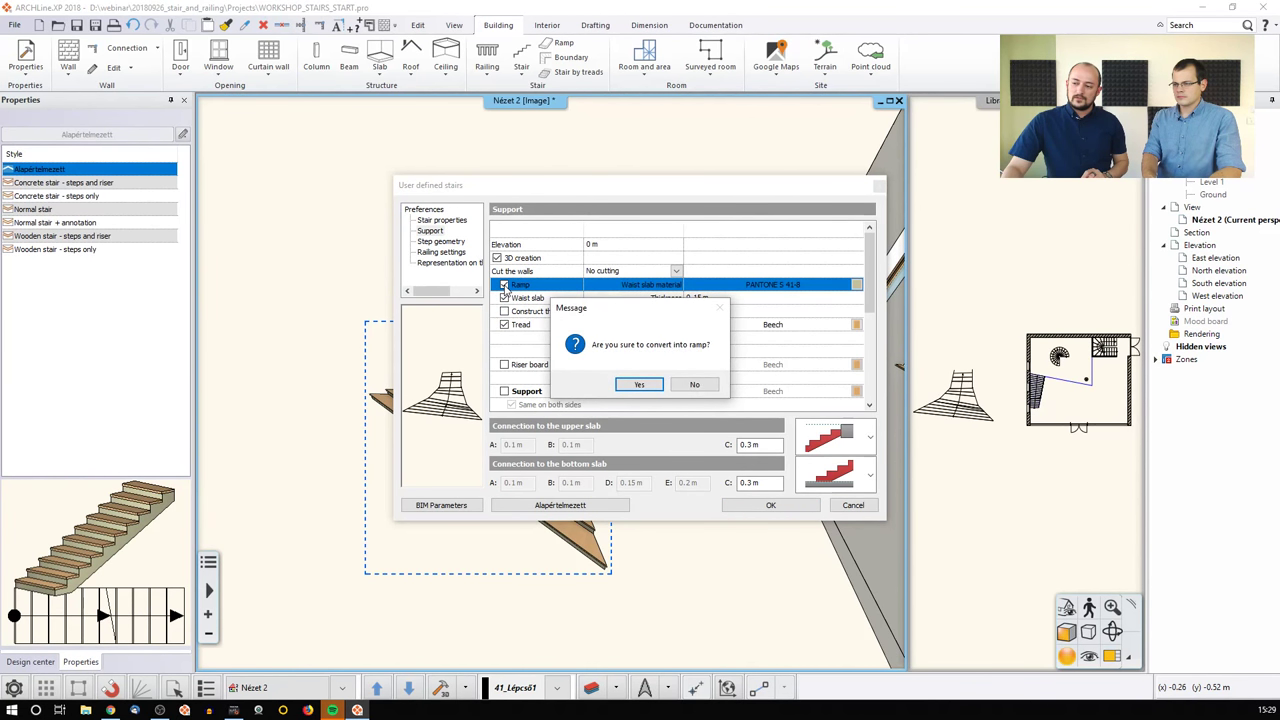
pyautogui.click(632, 386)
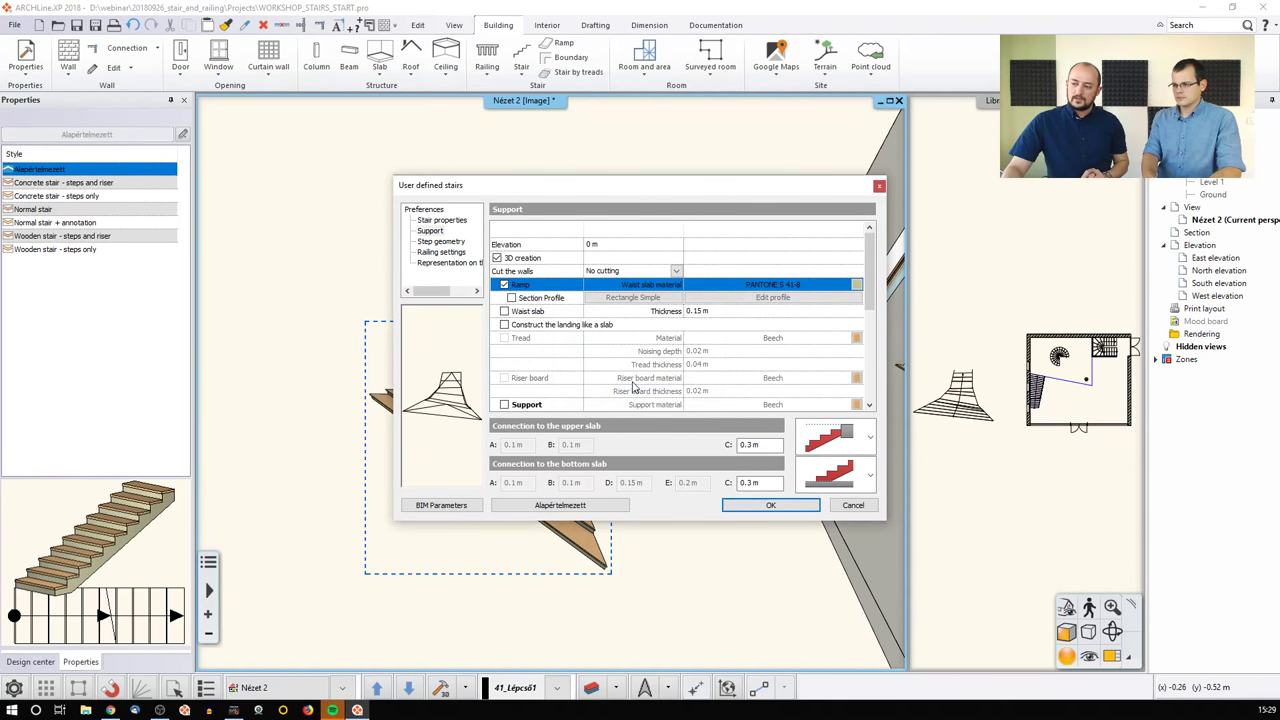
pyautogui.click(760, 507)
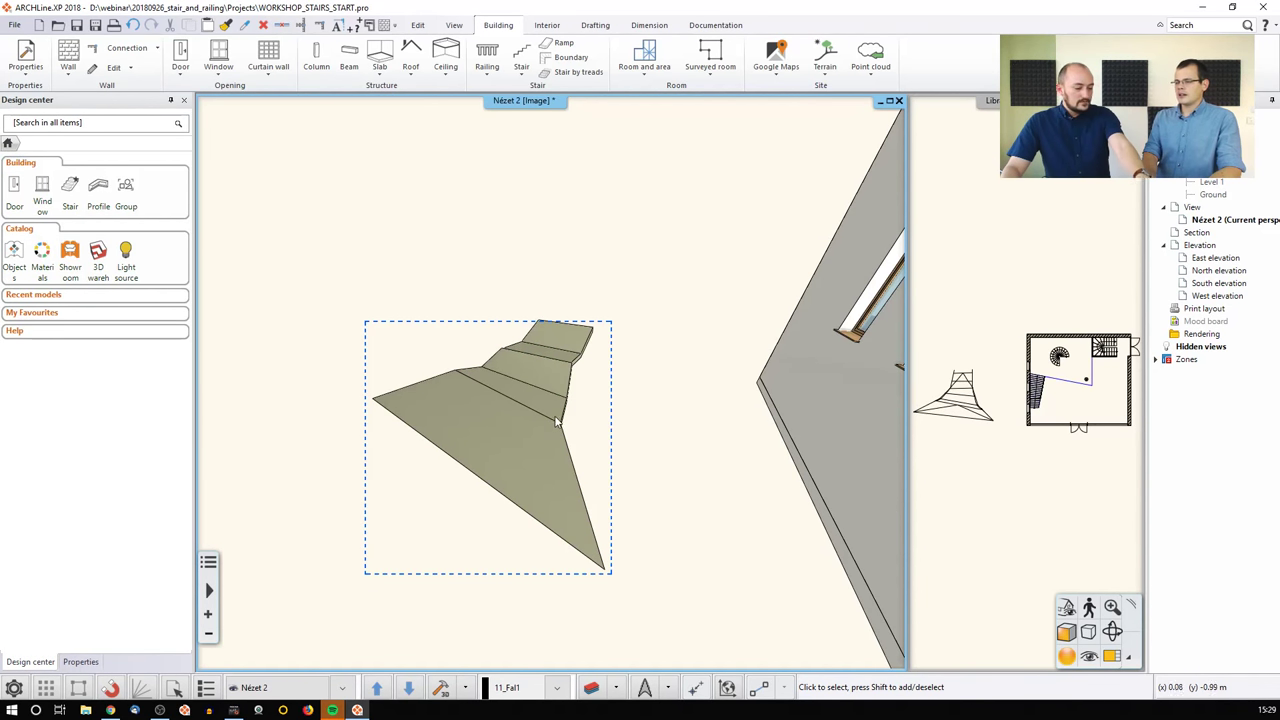
# Step: Bring the tapered stair along the interior windowed wall into the 3D view and identify it in the Ground plan
pyautogui.moveTo(560, 420)
pyautogui.mouseDown(button='middle')
pyautogui.moveTo(574, 372)
pyautogui.moveTo(502, 404)
pyautogui.moveTo(486, 390)
pyautogui.moveTo(509, 360)
pyautogui.moveTo(594, 429)
pyautogui.moveTo(563, 429)
pyautogui.mouseUp(button='middle')
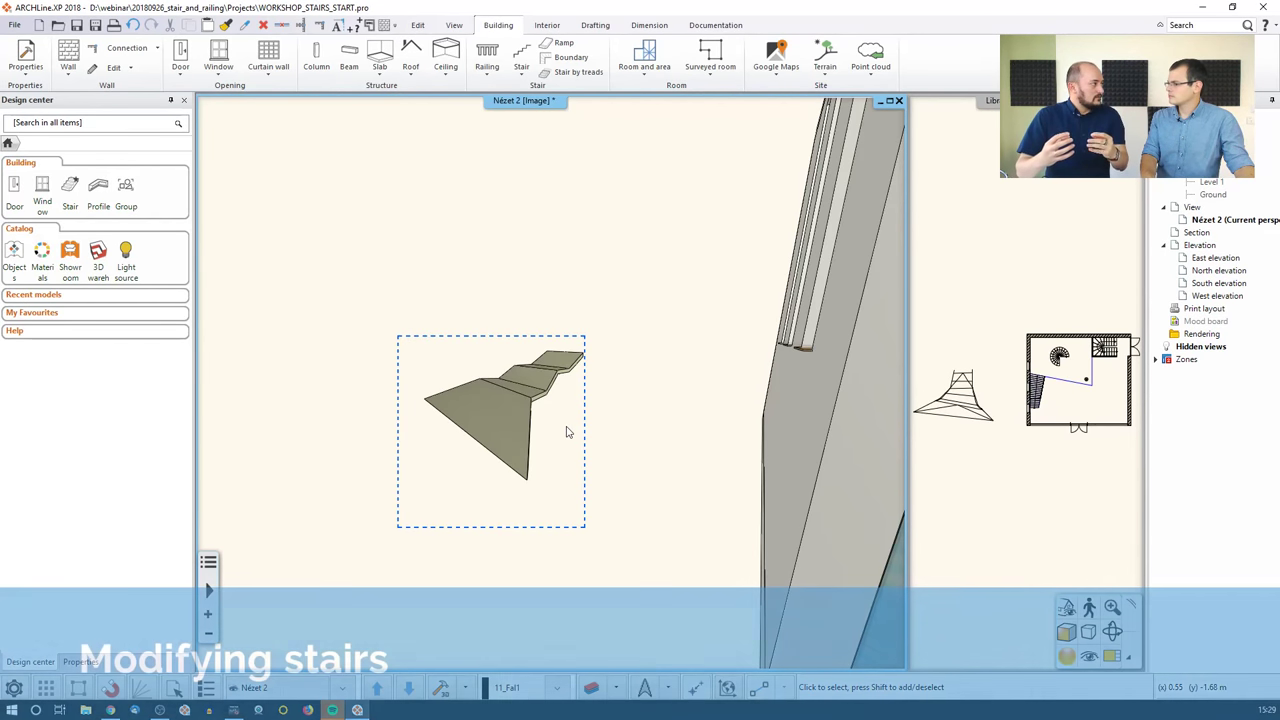
pyautogui.moveTo(566, 431); pyautogui.dragTo(575, 428, button='middle')
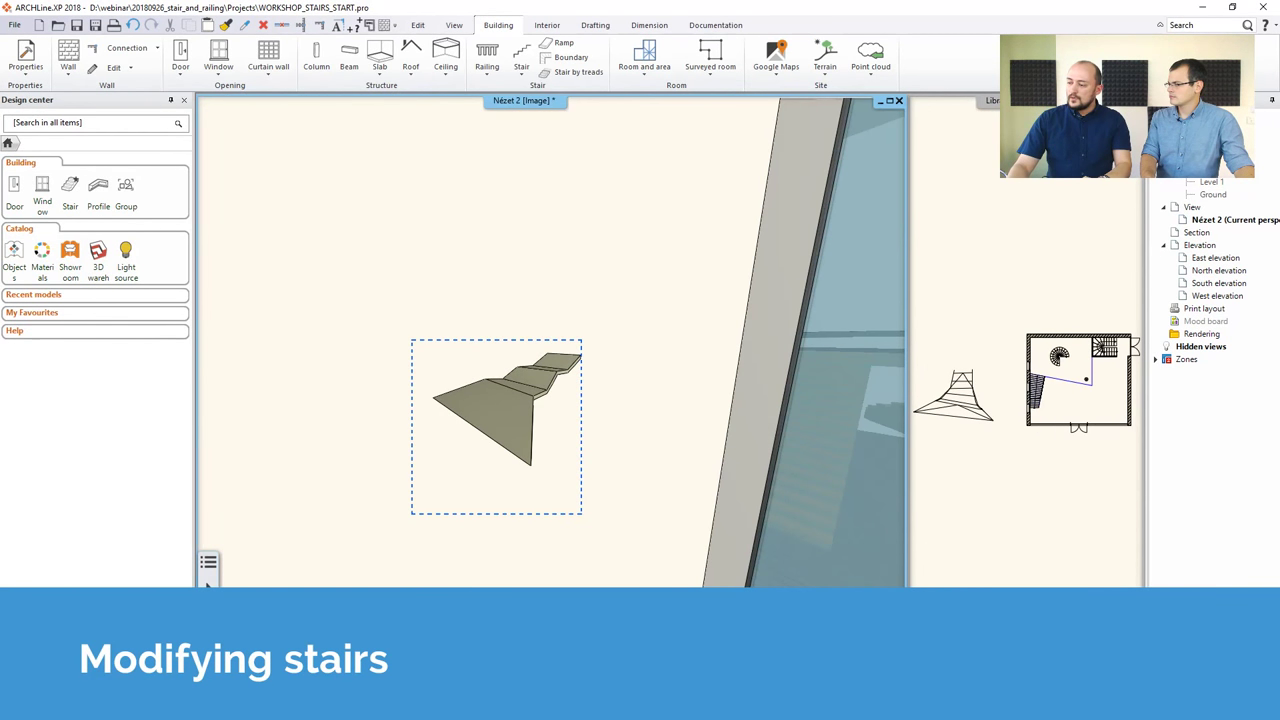
pyautogui.click(955, 400)
pyautogui.click(870, 392)
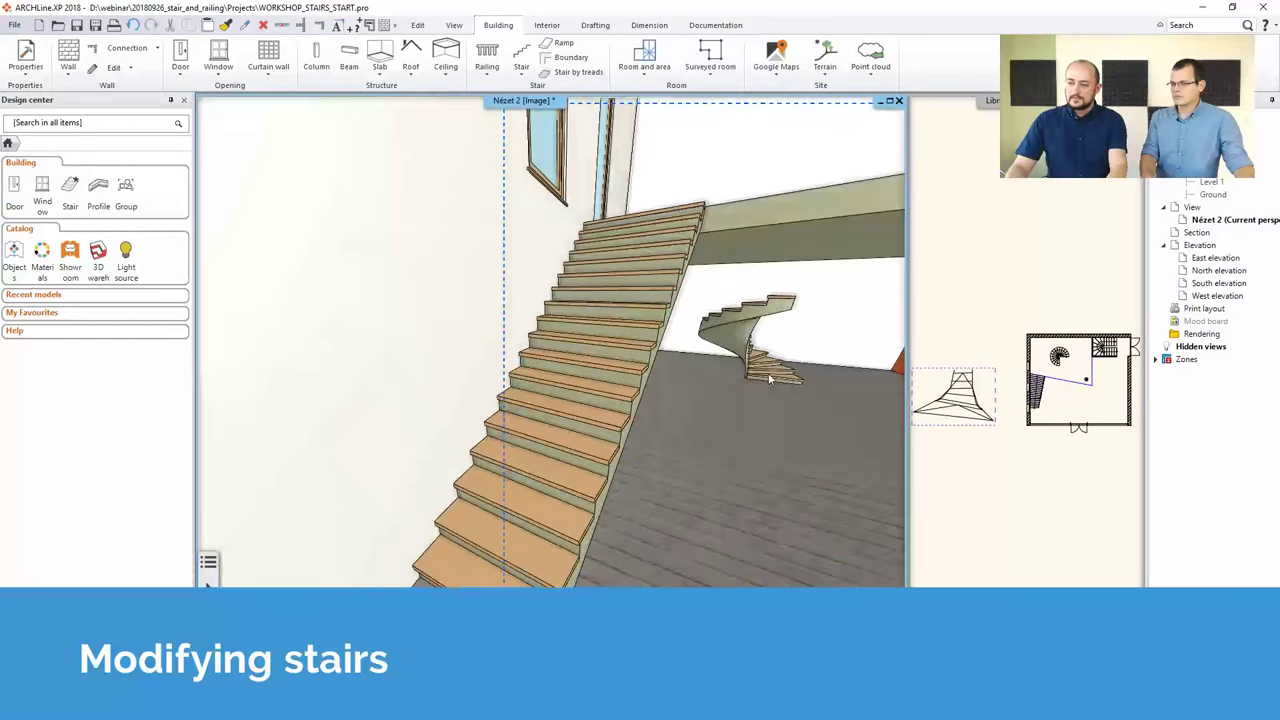
pyautogui.click(591, 330)
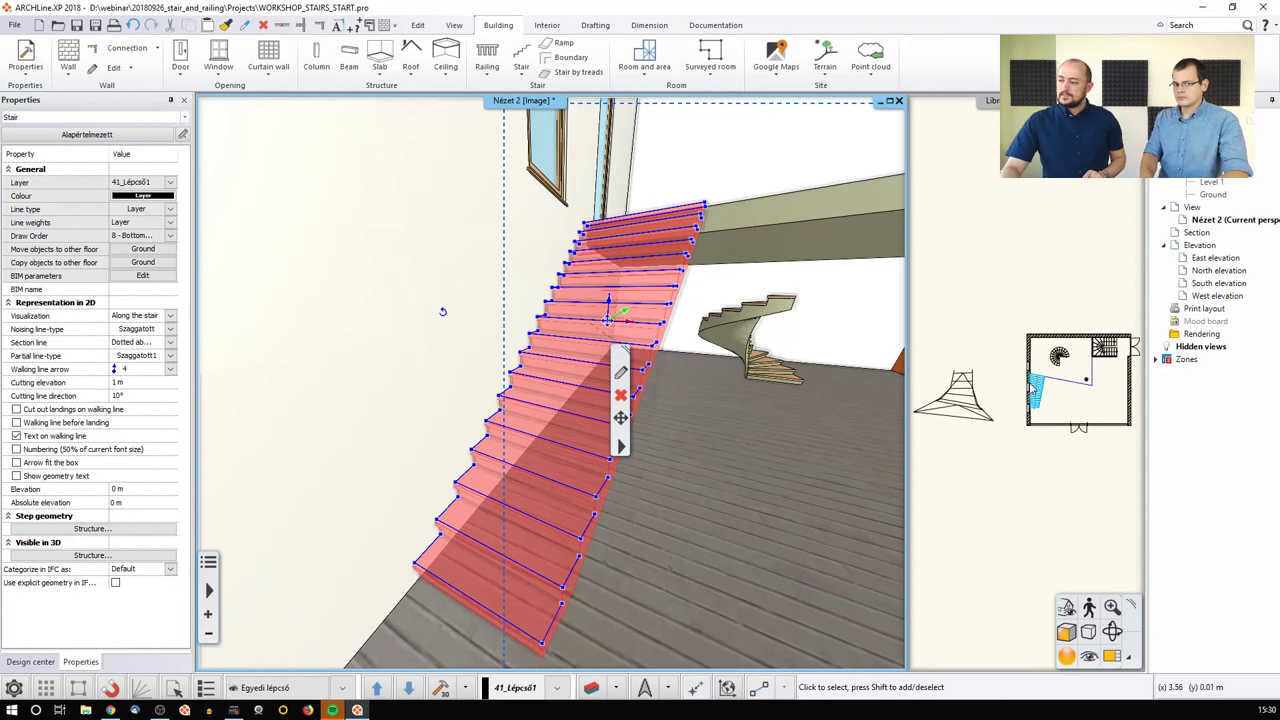
pyautogui.click(1043, 542)
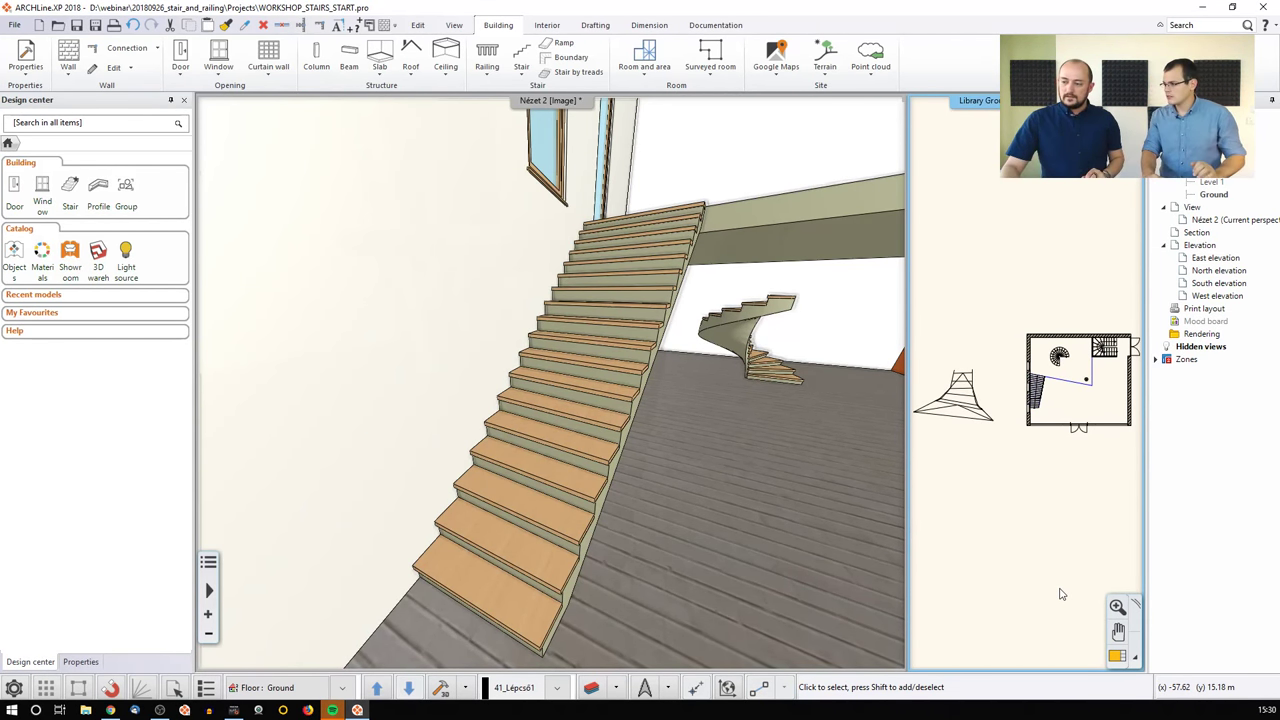
pyautogui.click(585, 354)
pyautogui.click(596, 356)
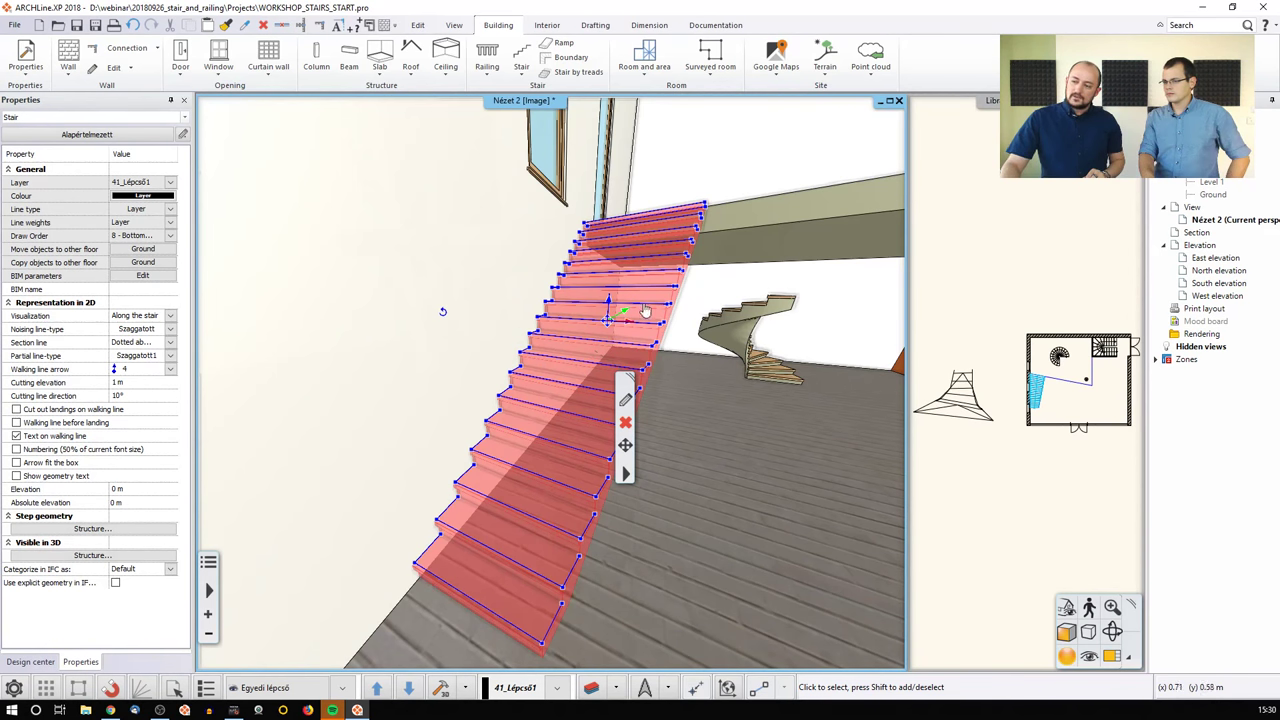
pyautogui.rightClick(511, 566)
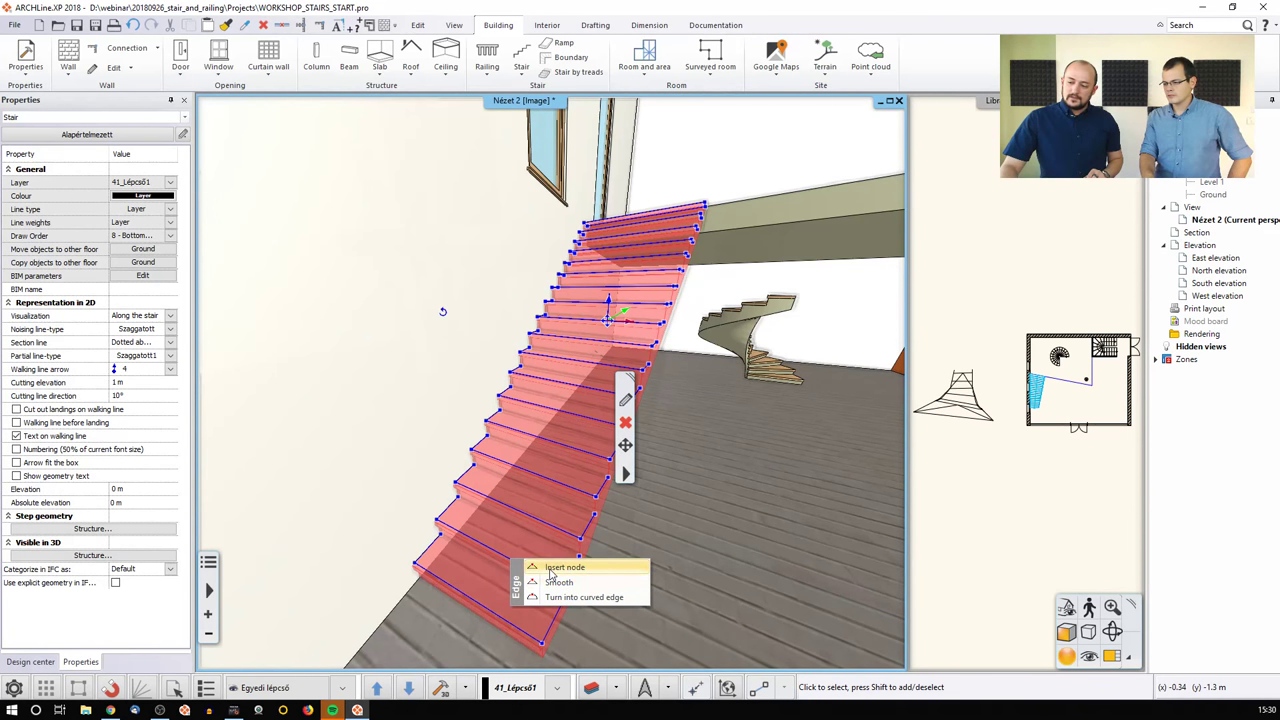
pyautogui.click(549, 567)
pyautogui.click(500, 591)
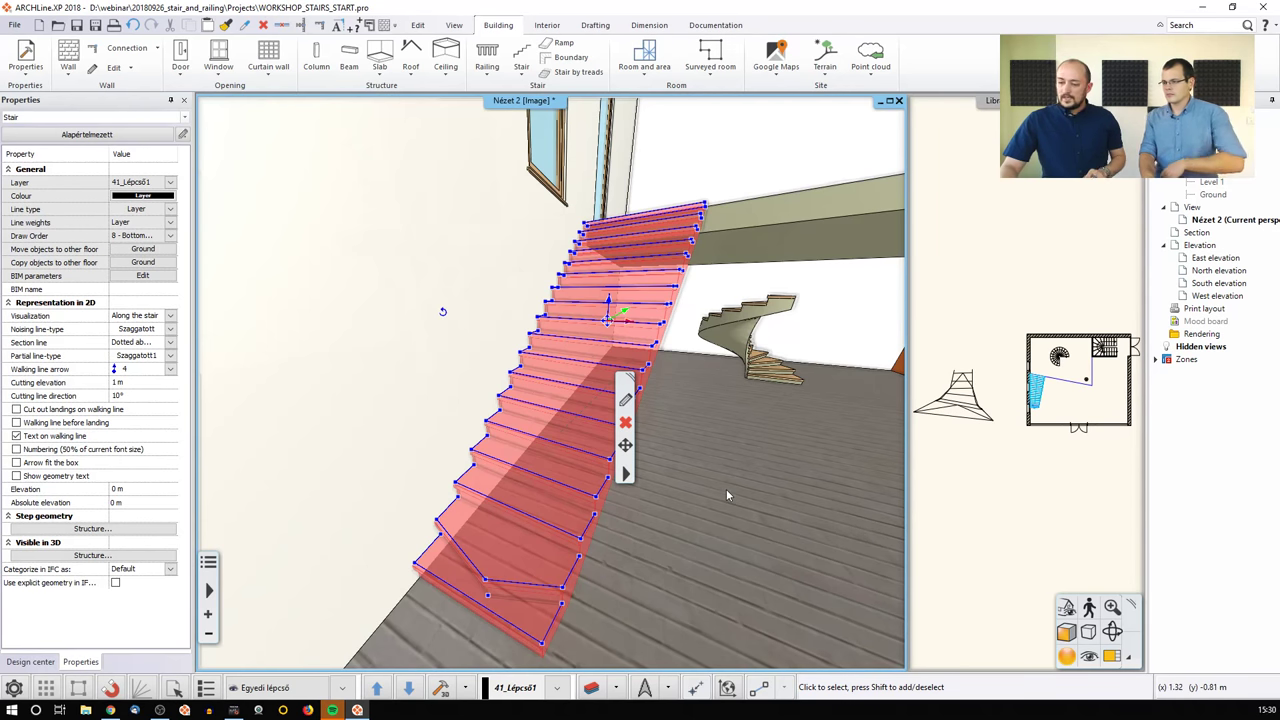
pyautogui.press('Escape')
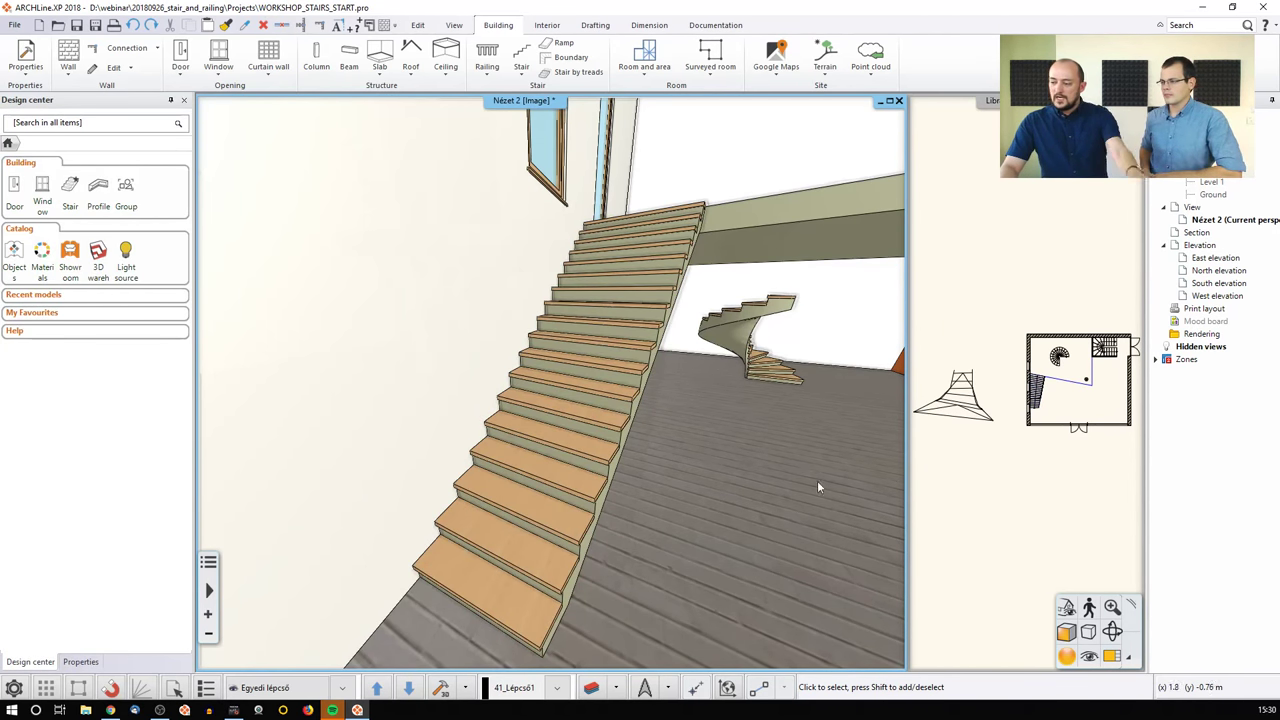
# Step: In the Ground plan, insert a node on the outer side edge of the tapered stair's first step and pull it outward
pyautogui.click(1090, 630)
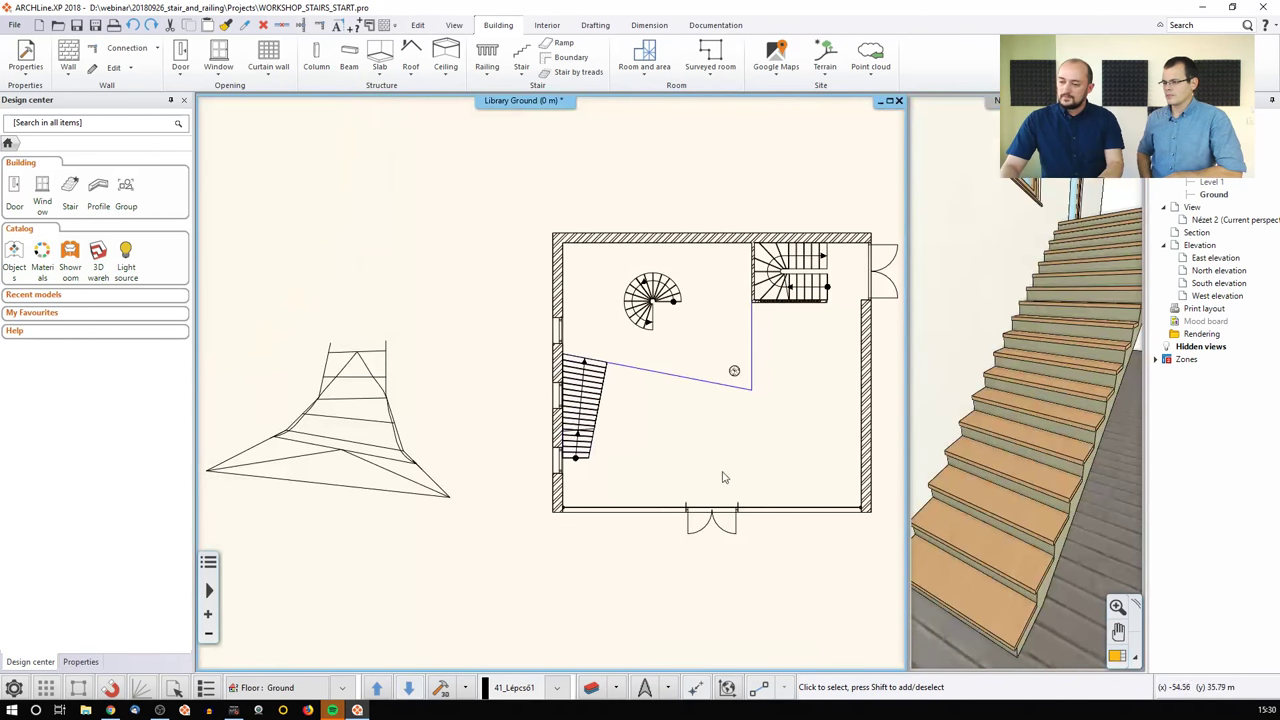
pyautogui.scroll(5, 631, 443)
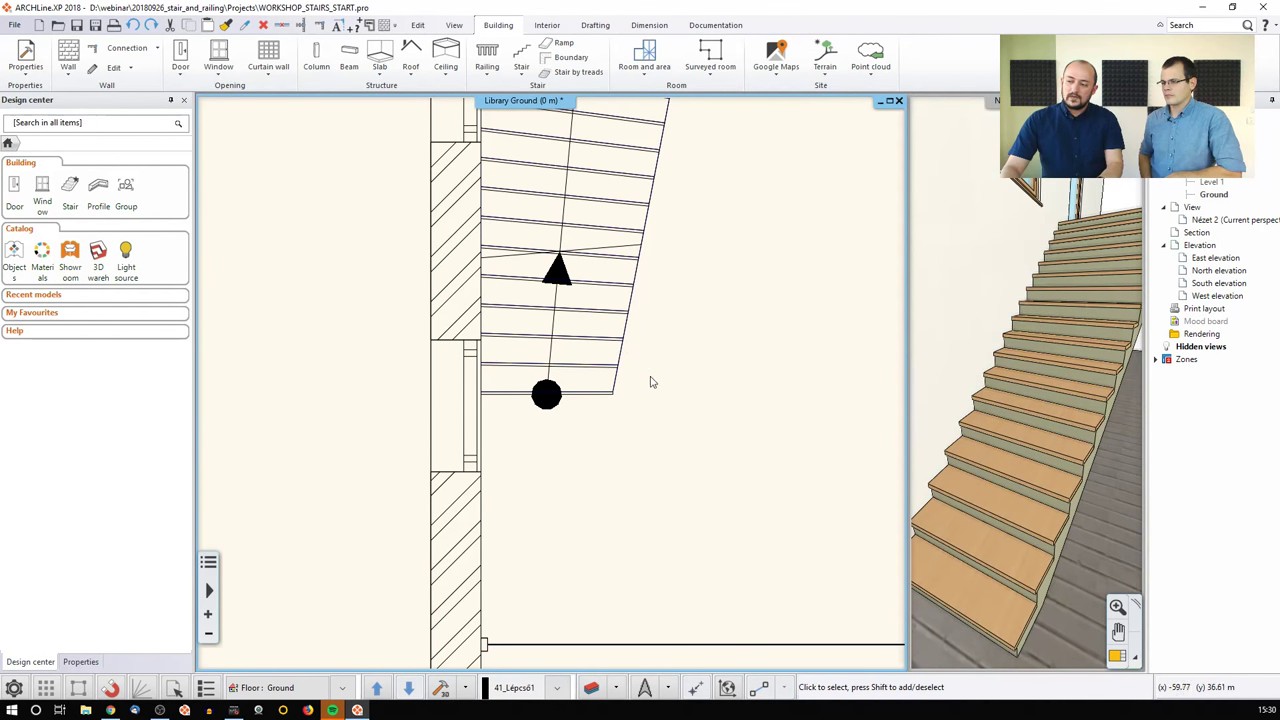
pyautogui.click(617, 389)
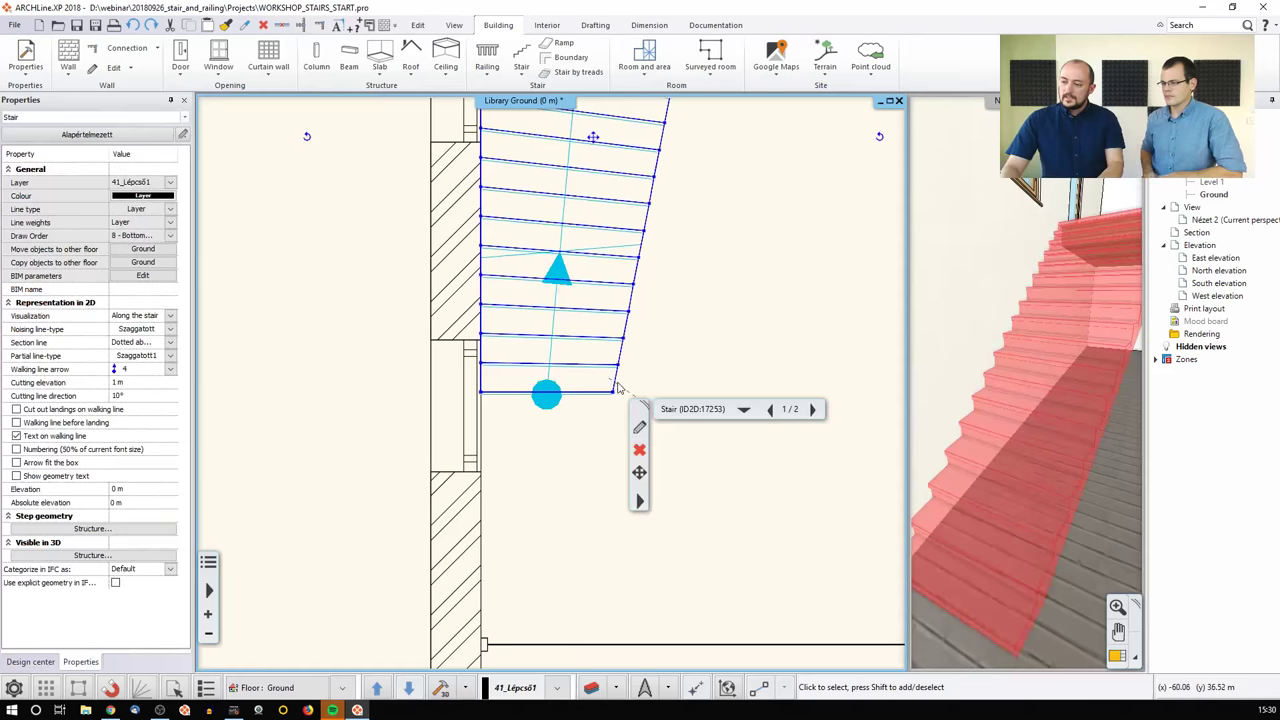
pyautogui.moveTo(617, 385)
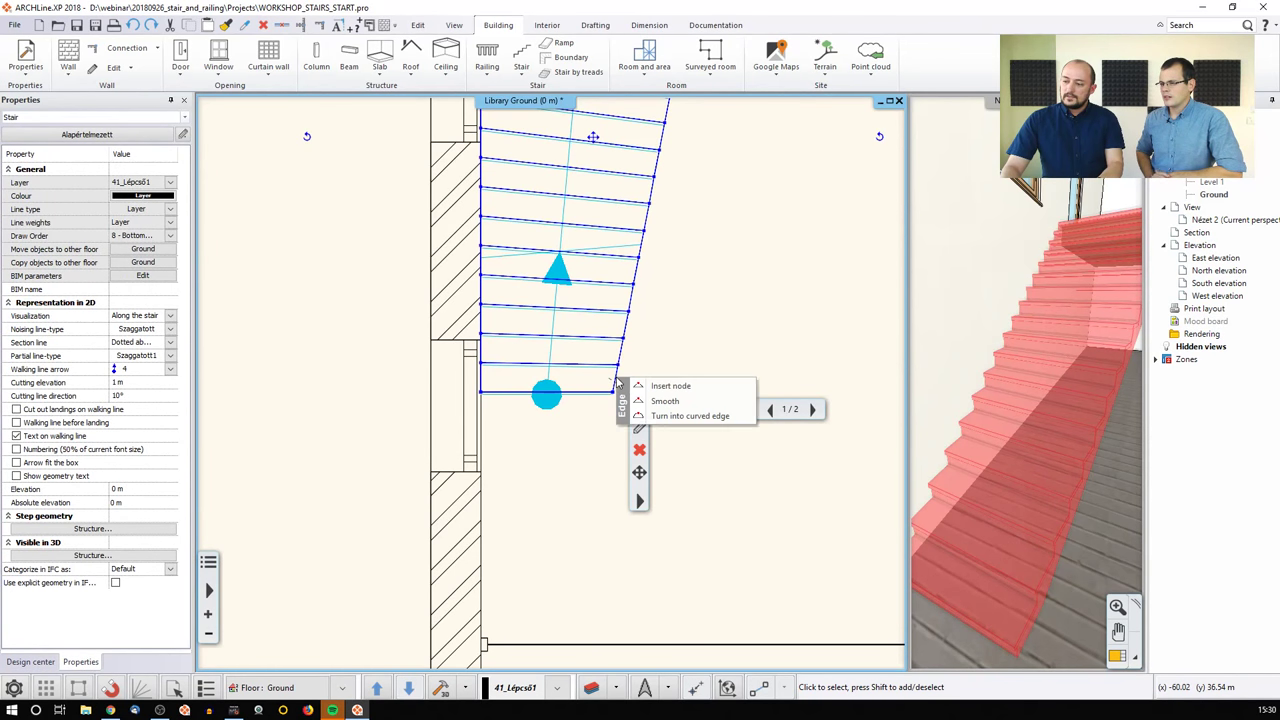
pyautogui.click(668, 386)
pyautogui.click(623, 380)
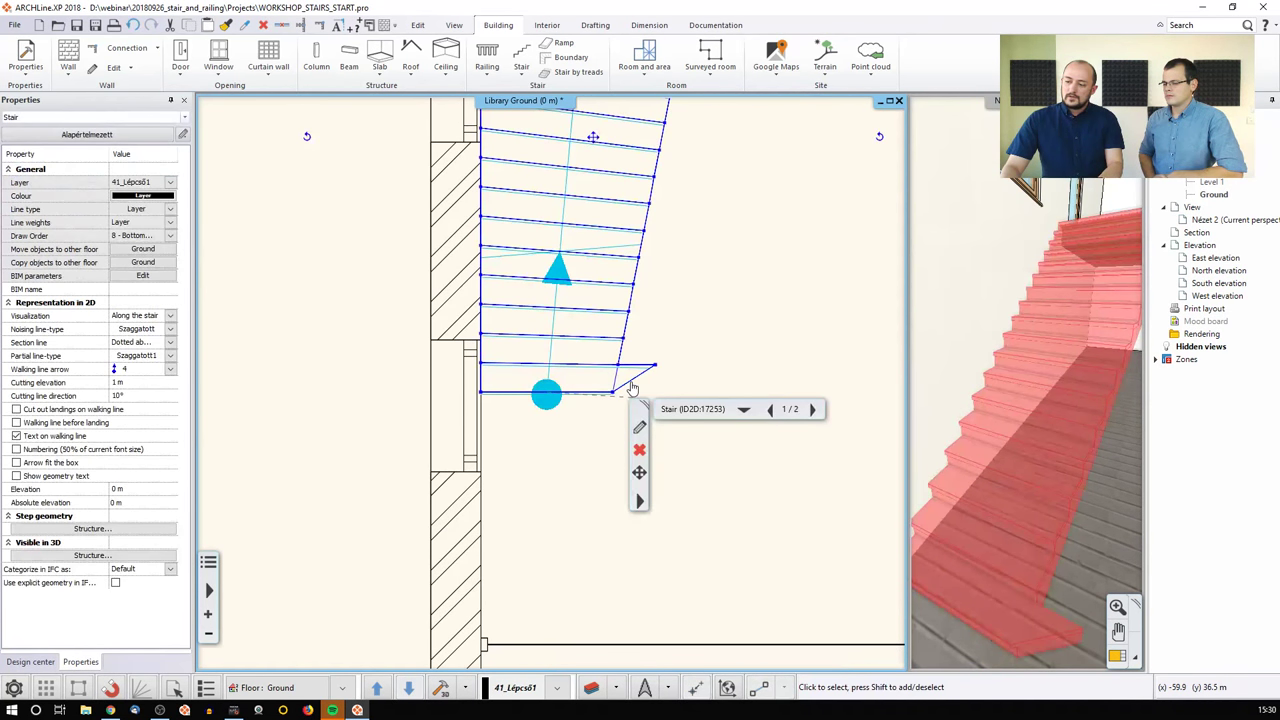
# Step: Turn the first step's slanted outer edge into an arc and move its end node back onto the stair's side line
pyautogui.moveTo(632, 388)
pyautogui.click(682, 419)
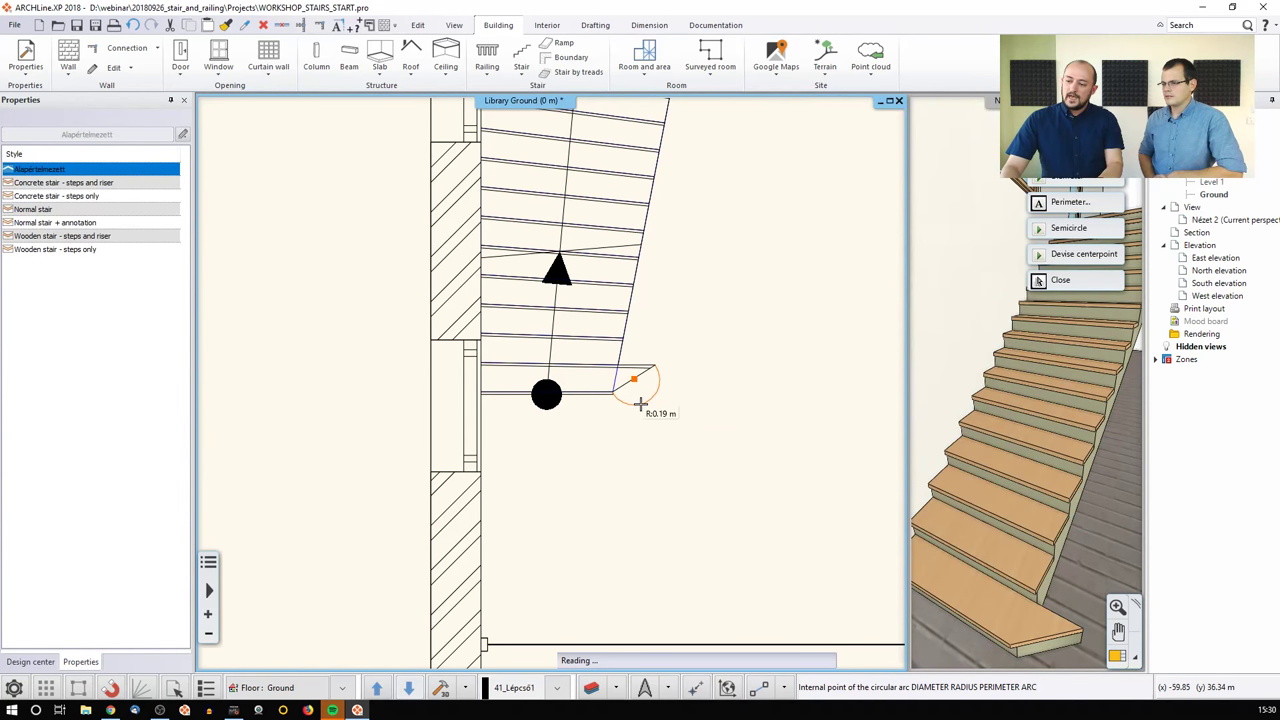
pyautogui.click(640, 403)
pyautogui.click(685, 373)
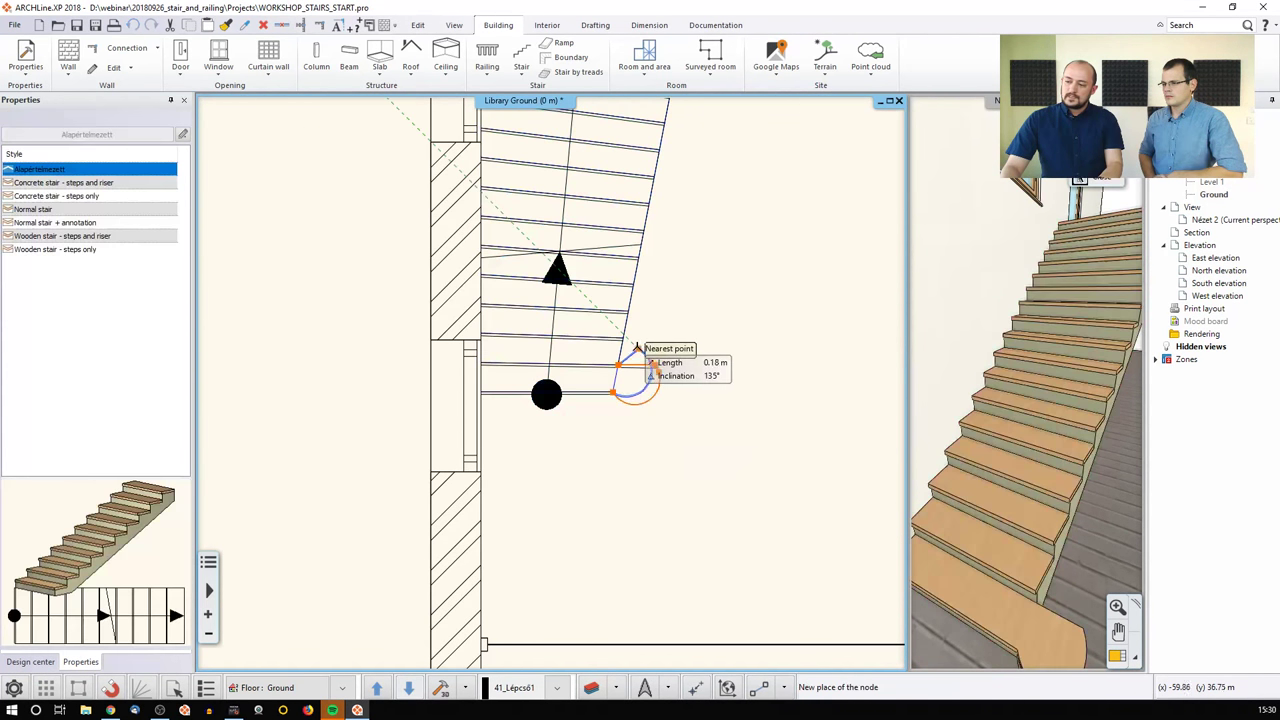
pyautogui.click(622, 334)
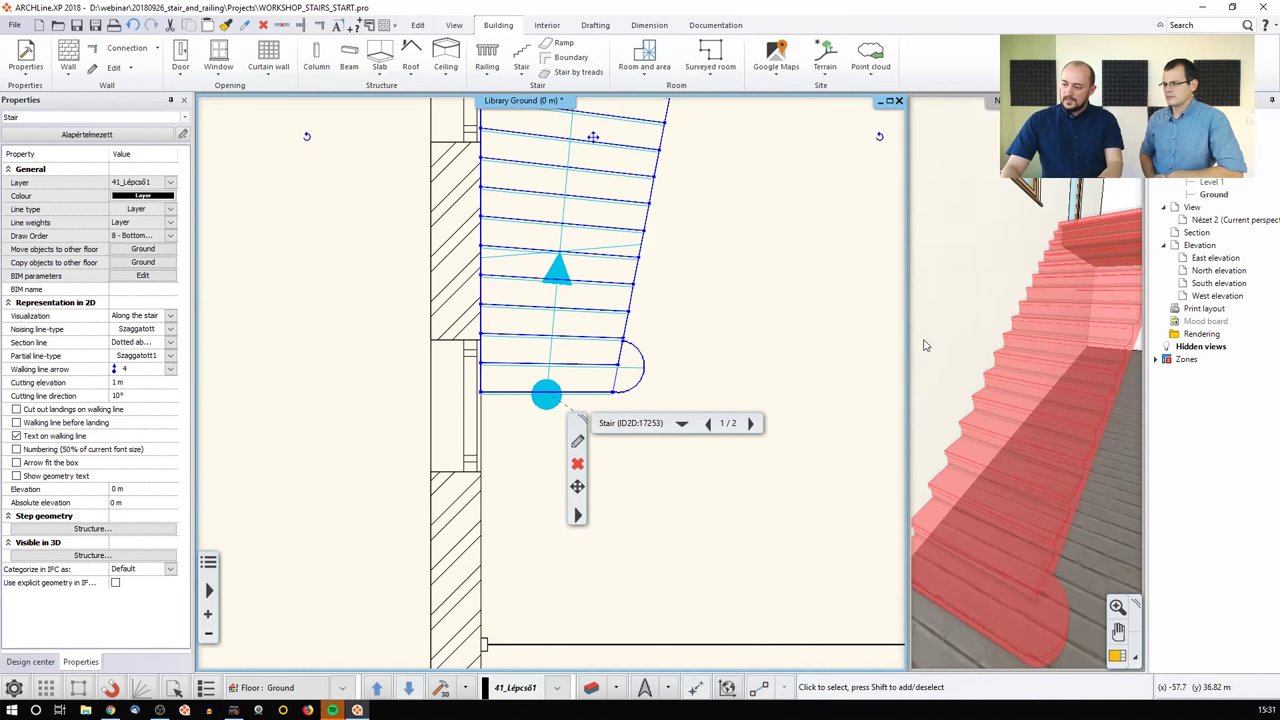
pyautogui.click(1003, 558)
pyautogui.press('Escape')
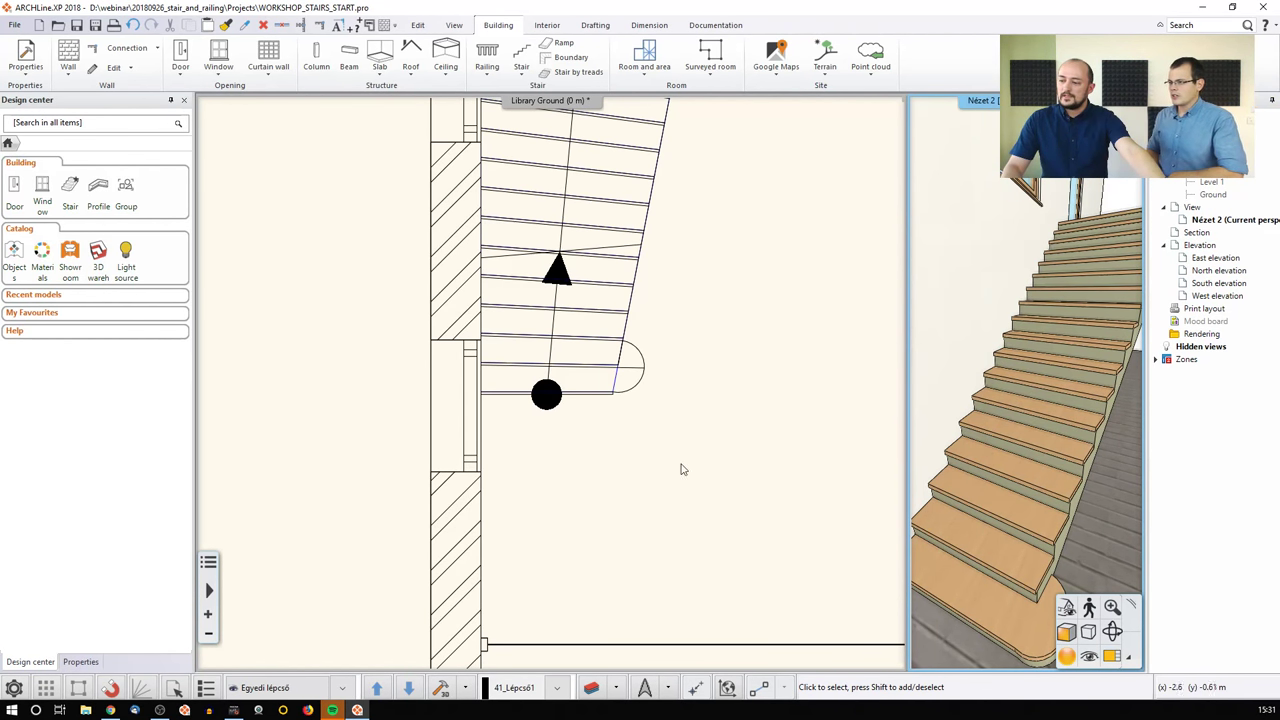
# Step: Copy the U-form stair from the Ground floor to Level 1
pyautogui.scroll(-5, 686, 389)
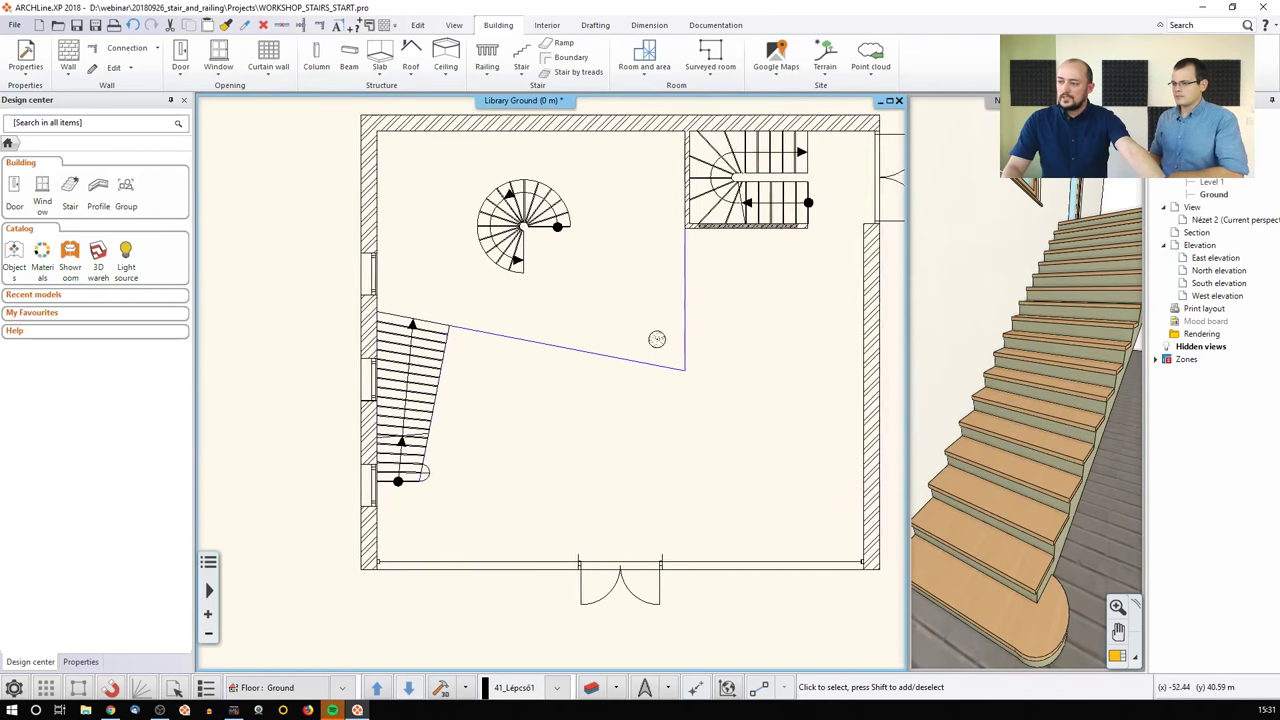
pyautogui.moveTo(769, 117); pyautogui.dragTo(687, 213, button='middle')
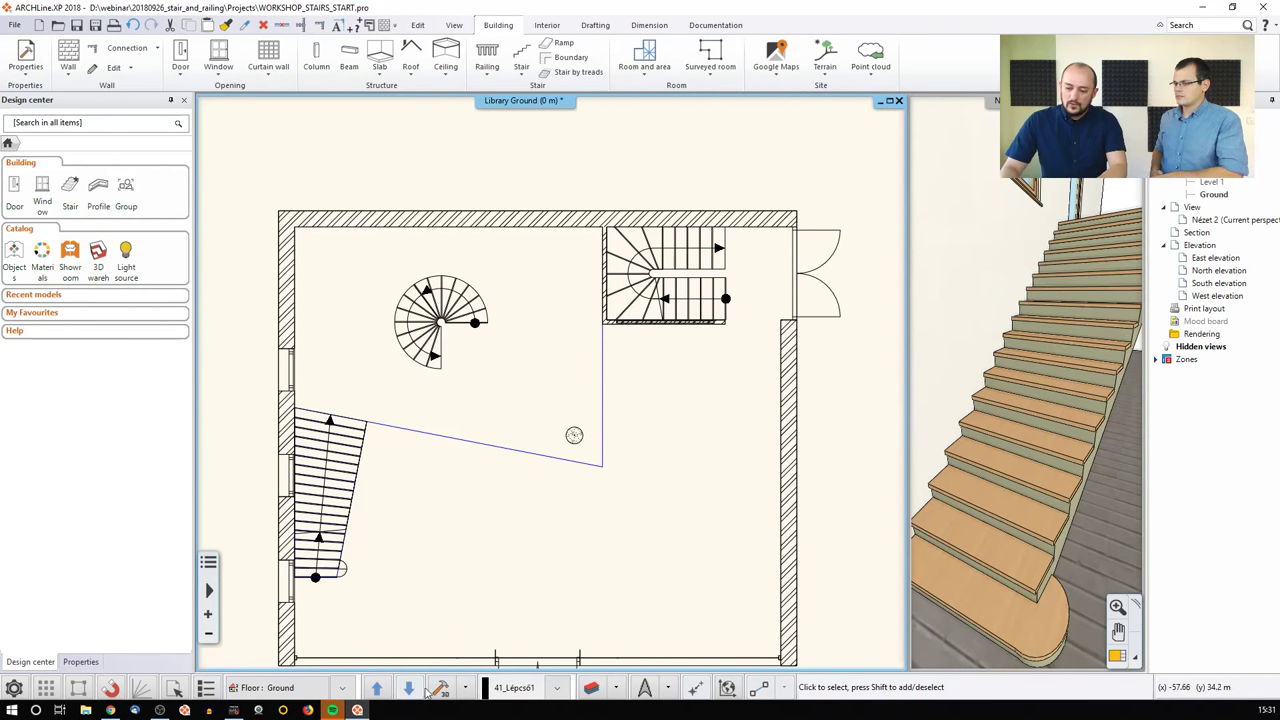
pyautogui.click(377, 688)
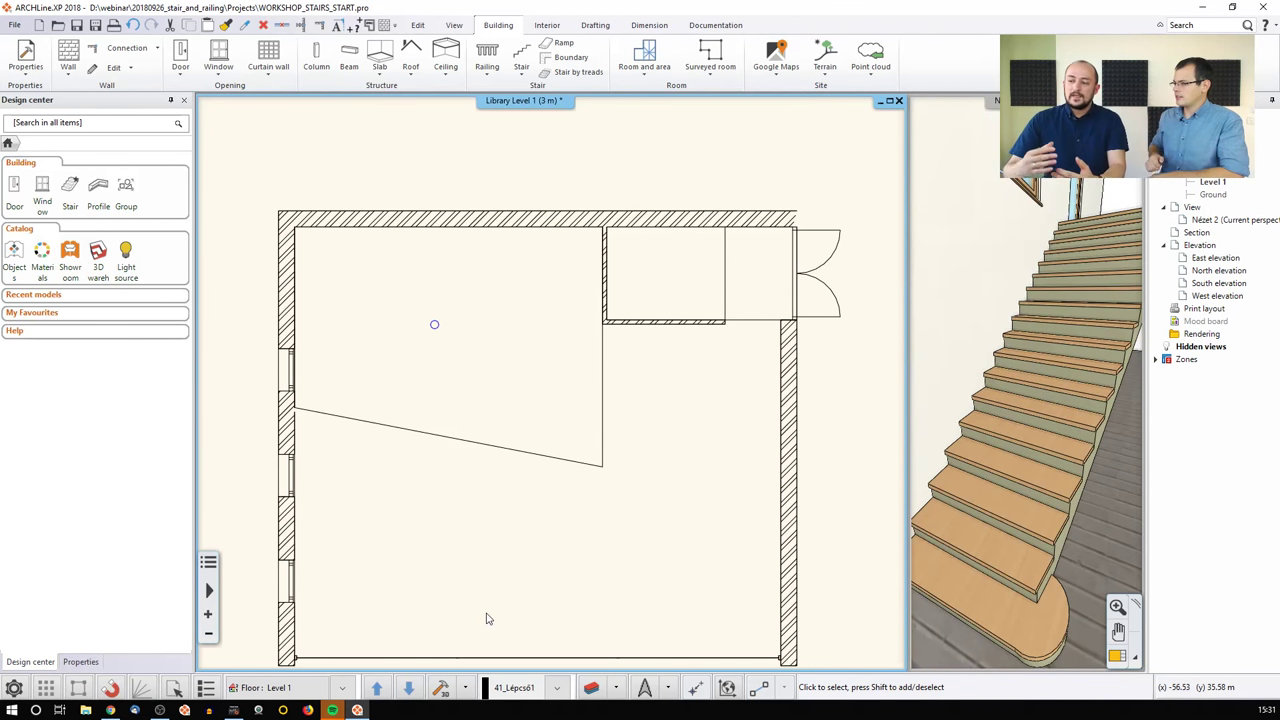
pyautogui.click(985, 492)
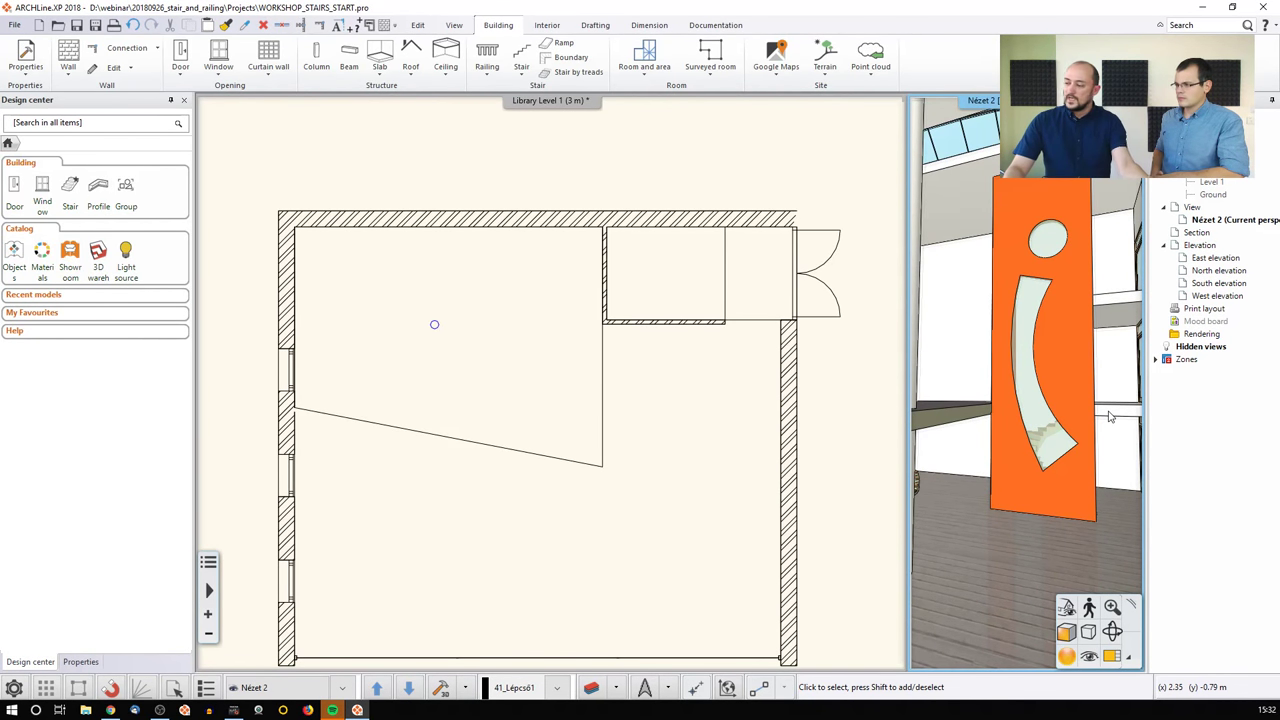
pyautogui.click(638, 418)
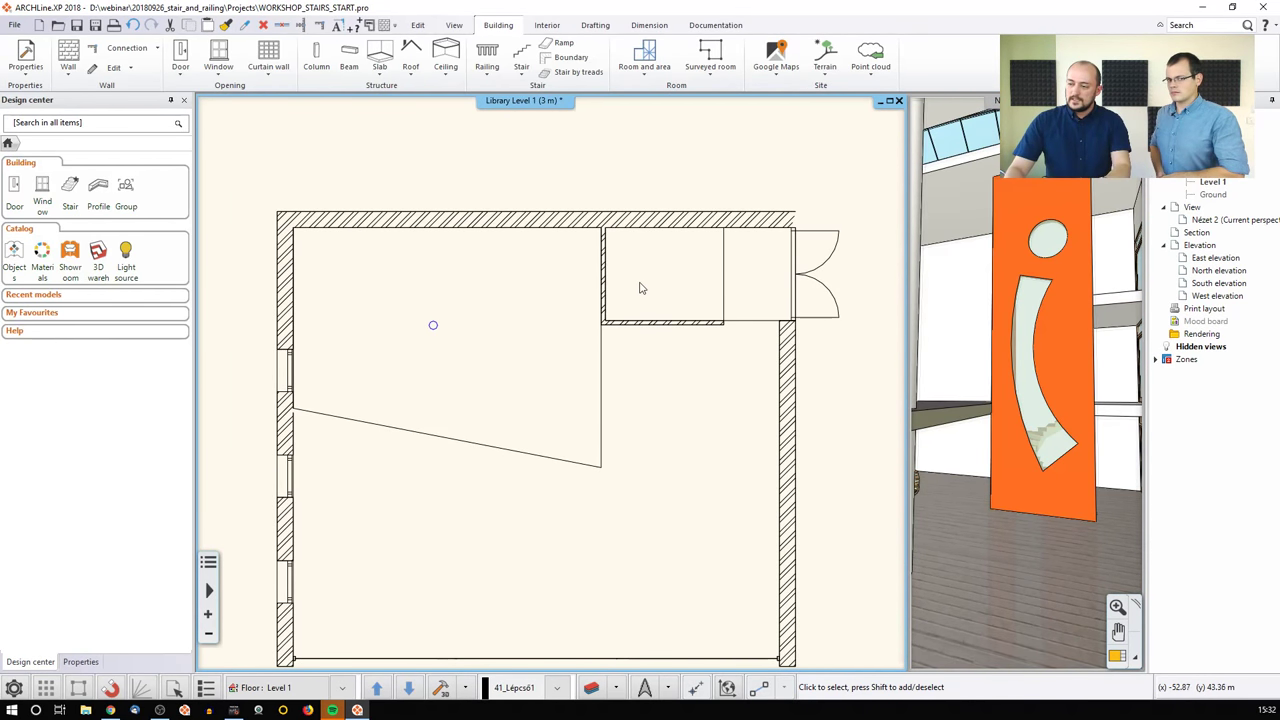
pyautogui.press('pagedown')
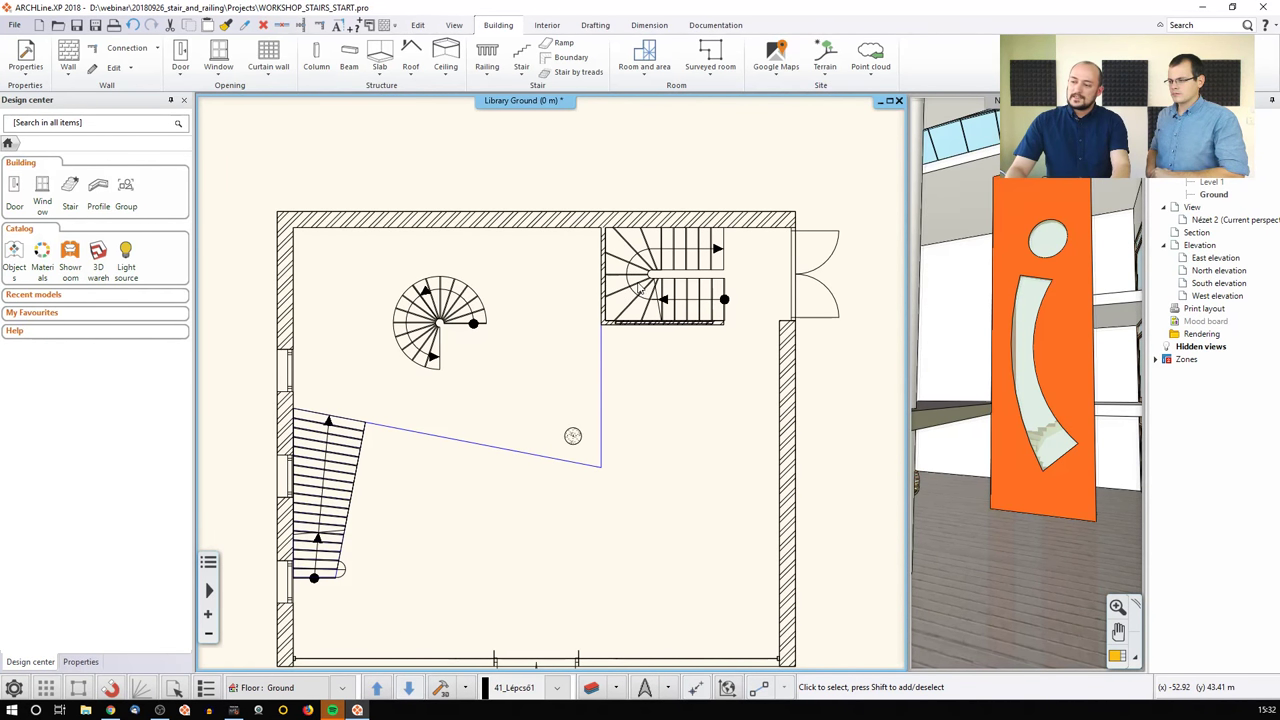
pyautogui.click(639, 287)
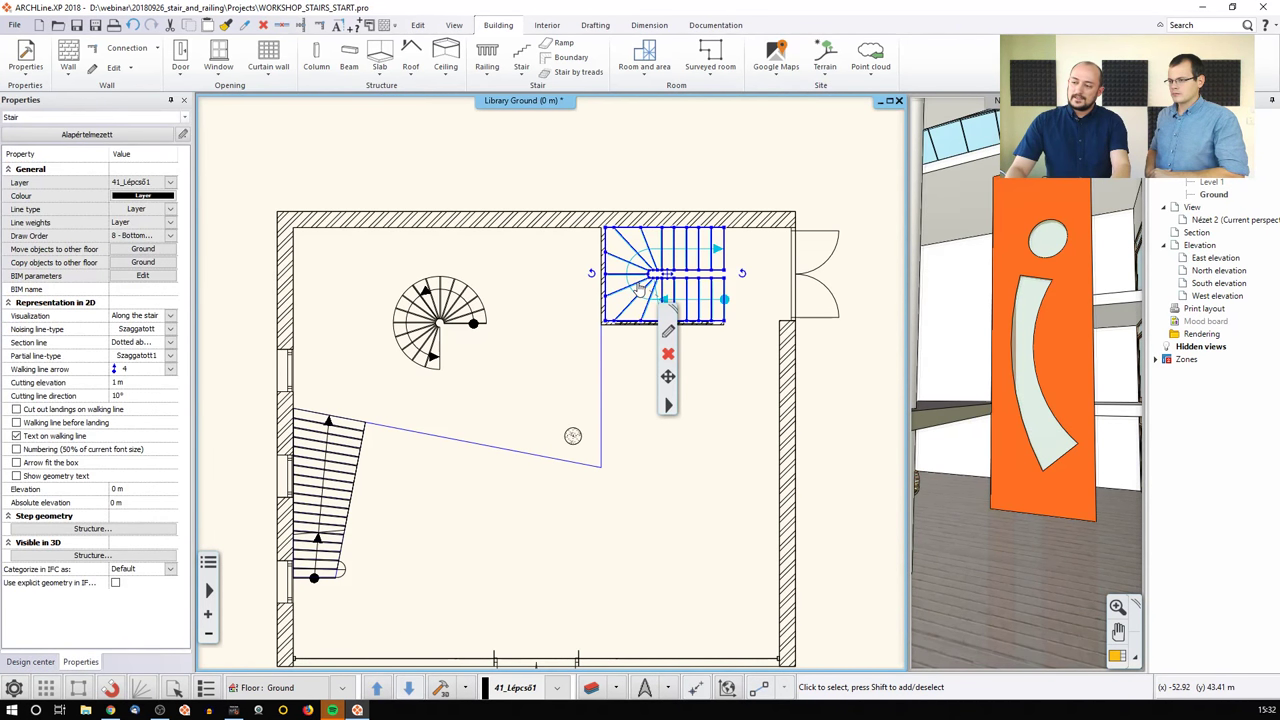
pyautogui.click(142, 262)
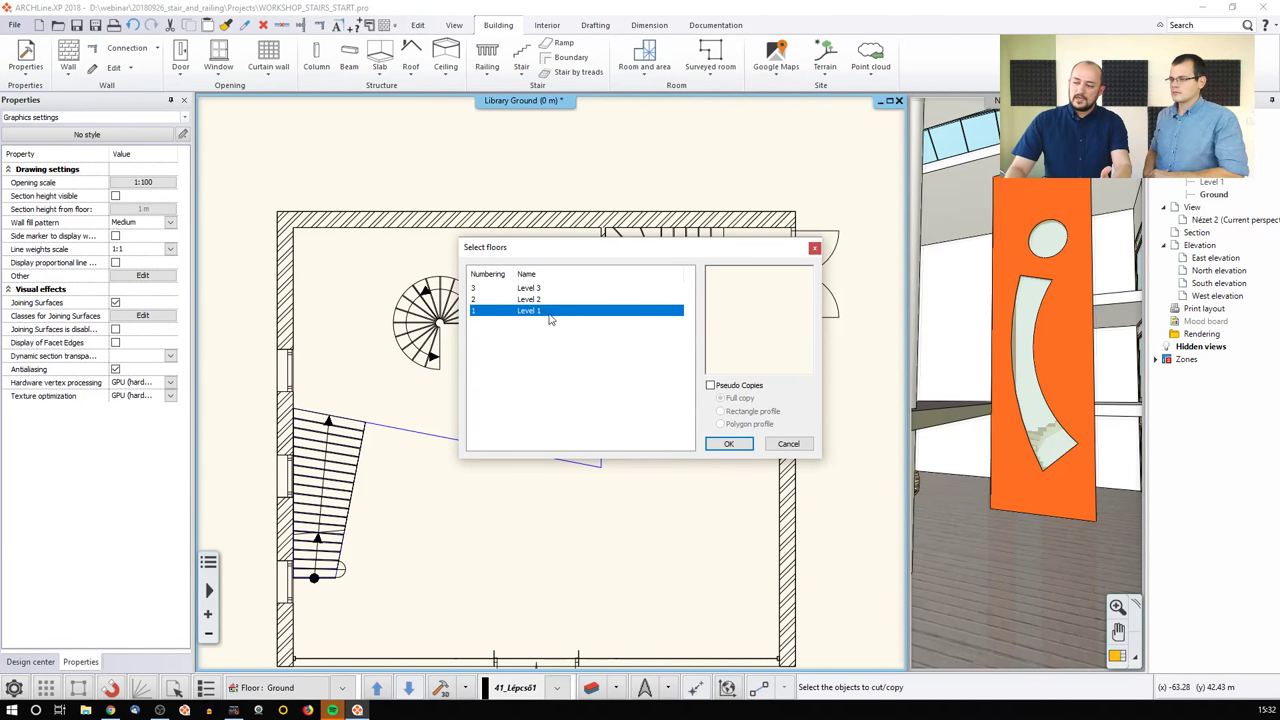
pyautogui.click(718, 444)
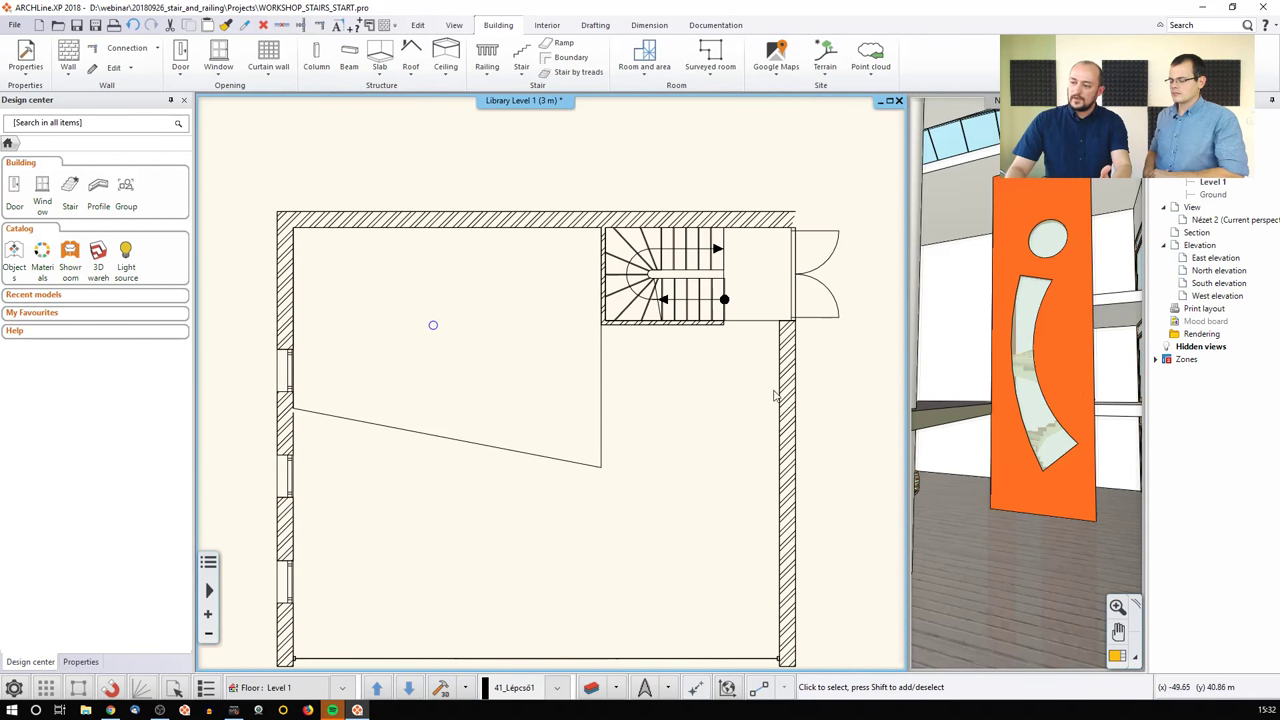
# Step: Check Level 2, then copy the U-form stair from Level 1 to Level 2
pyautogui.click(377, 688)
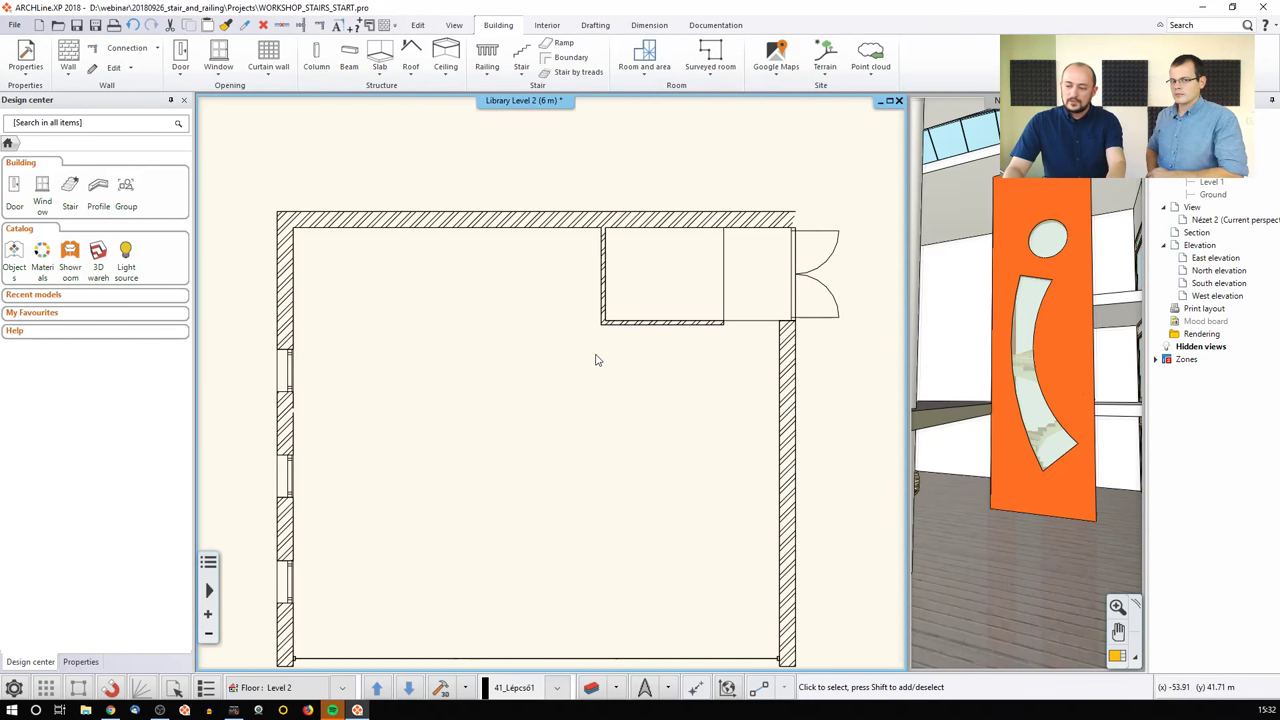
pyautogui.press('pagedown')
pyautogui.click(640, 297)
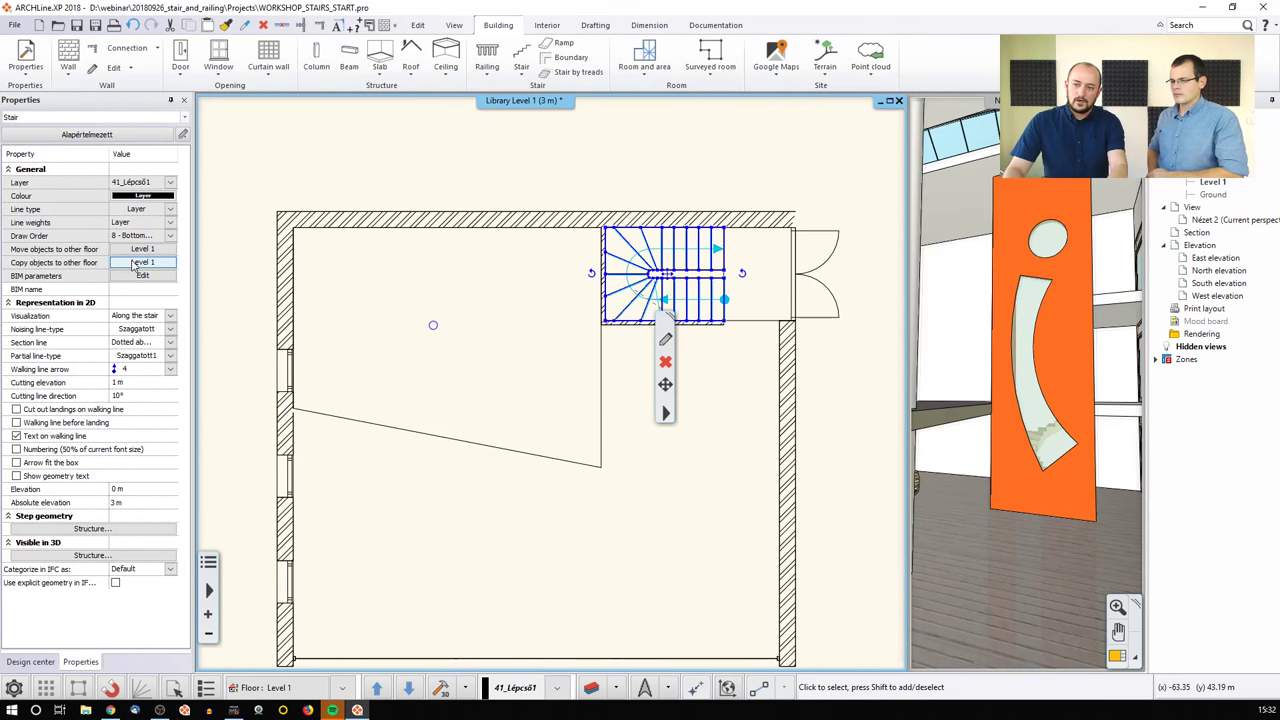
pyautogui.click(135, 265)
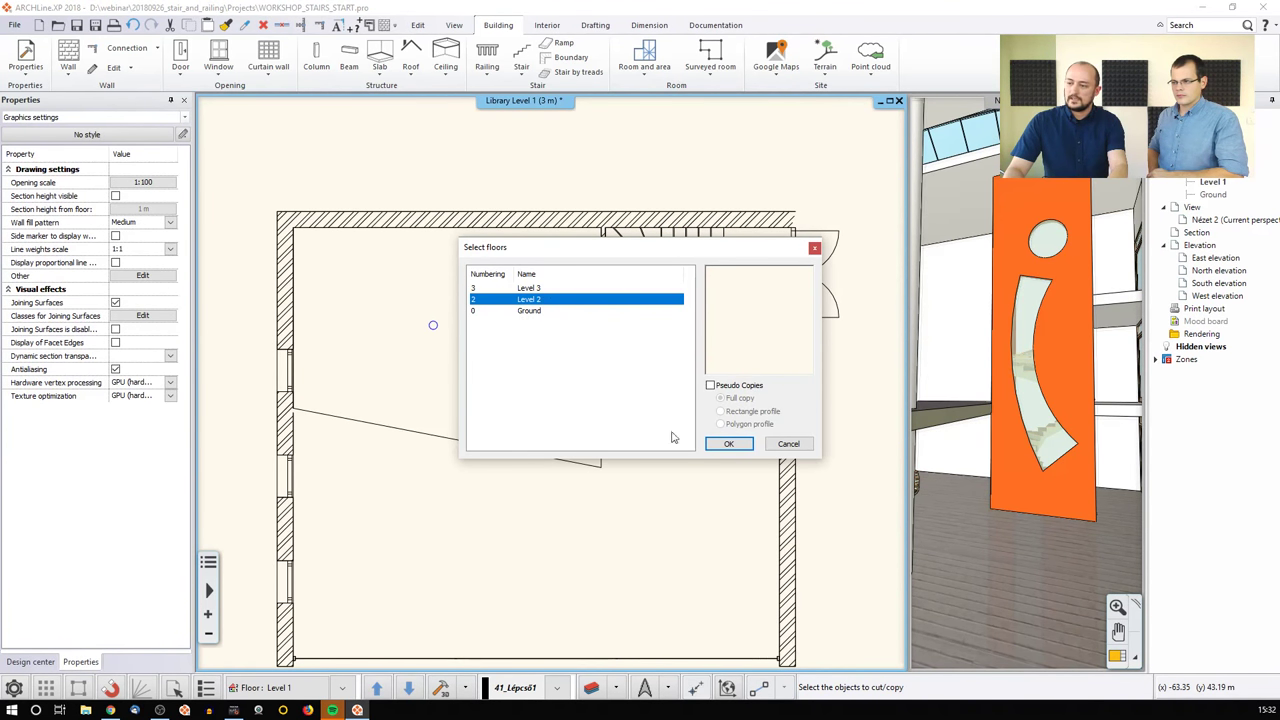
pyautogui.click(727, 444)
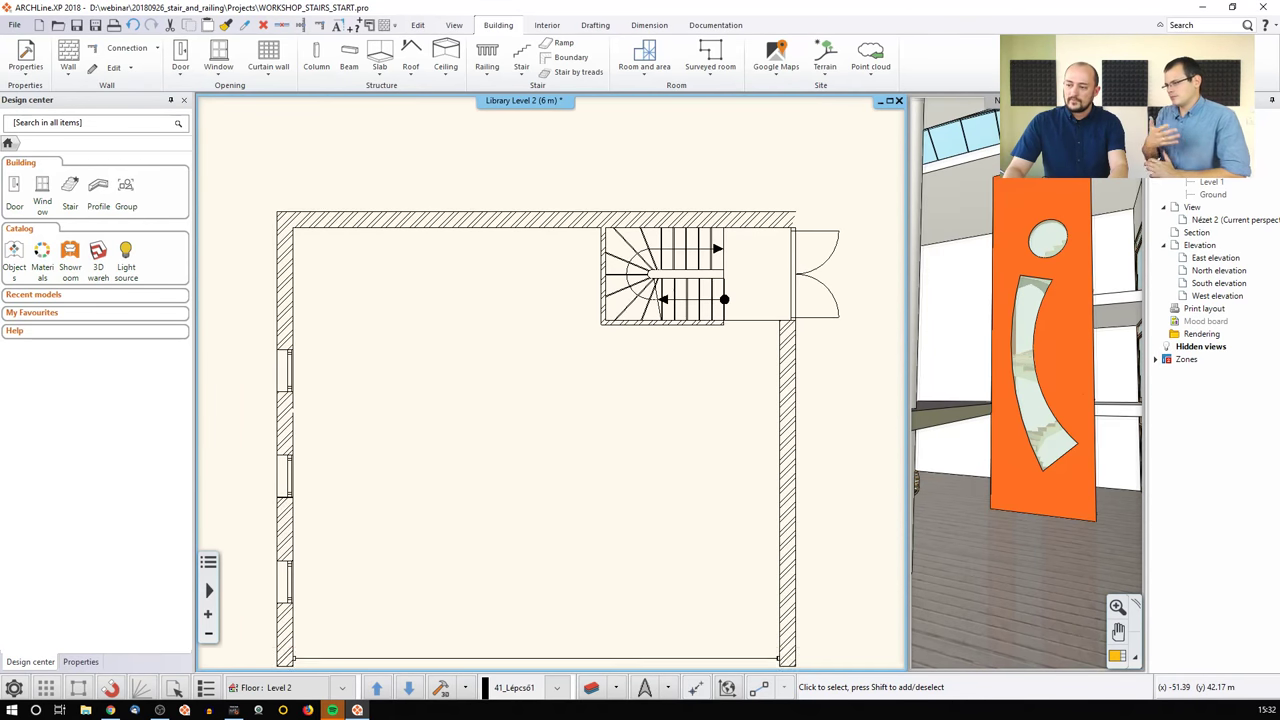
# Step: Switch off 3D creation for the U-form stair on Level 2 in its support settings
pyautogui.scroll(-1, 632, 345)
pyautogui.scroll(2, 631, 347)
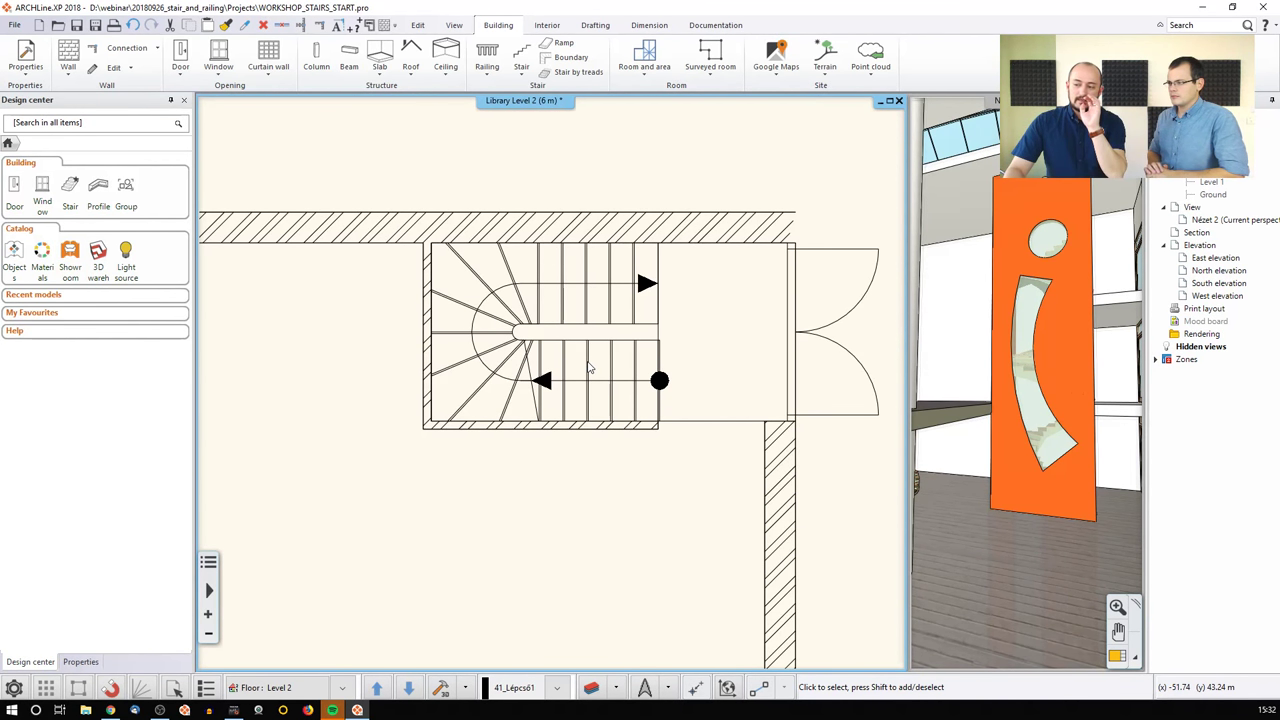
pyautogui.click(590, 368)
pyautogui.click(618, 410)
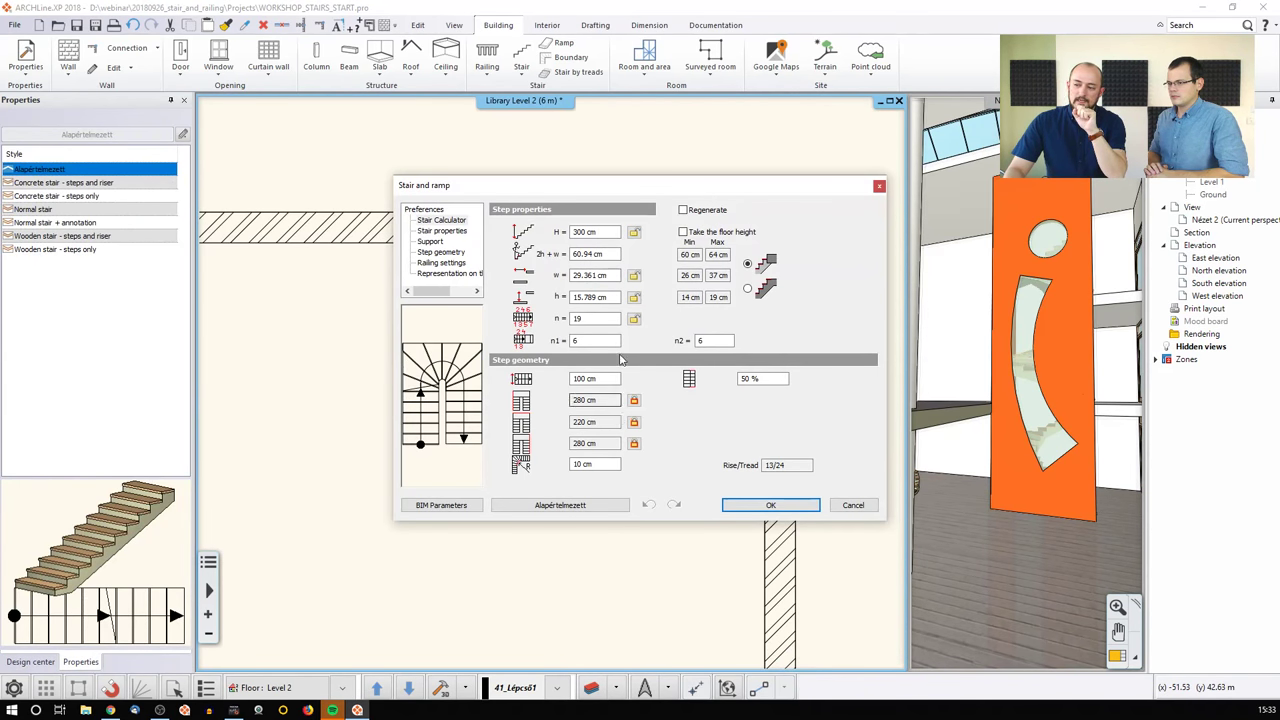
pyautogui.click(430, 242)
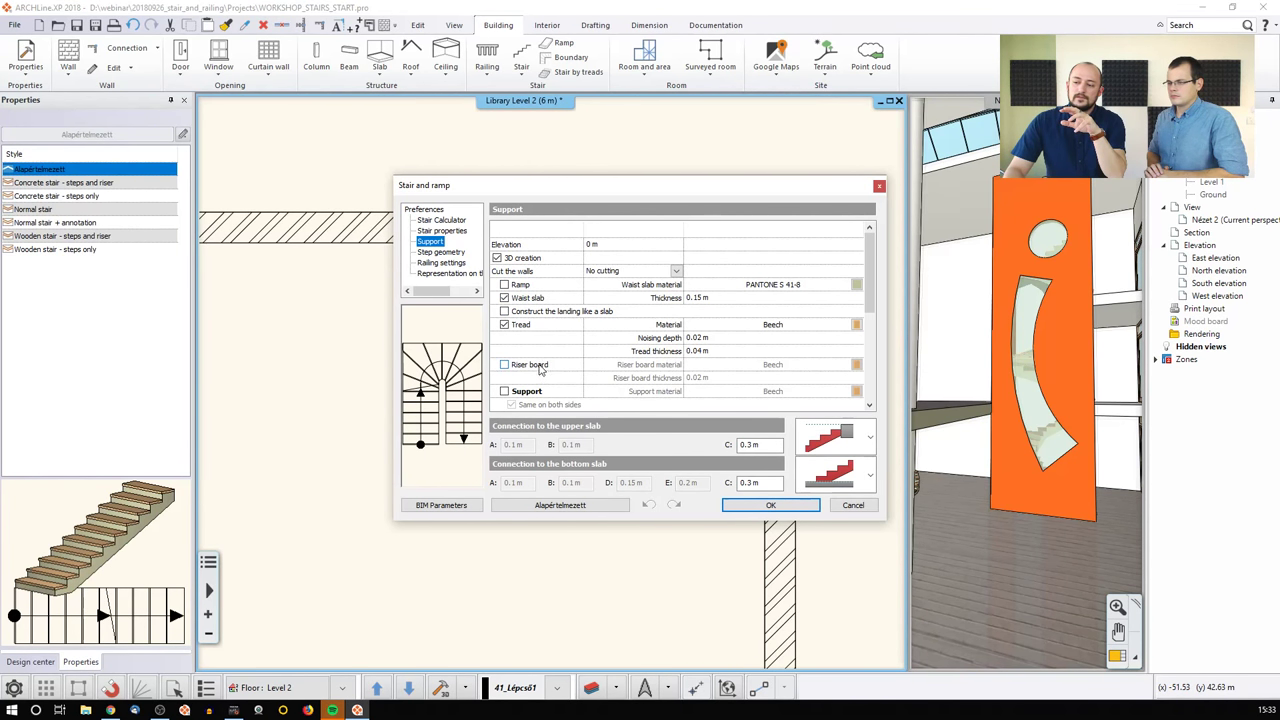
pyautogui.click(497, 258)
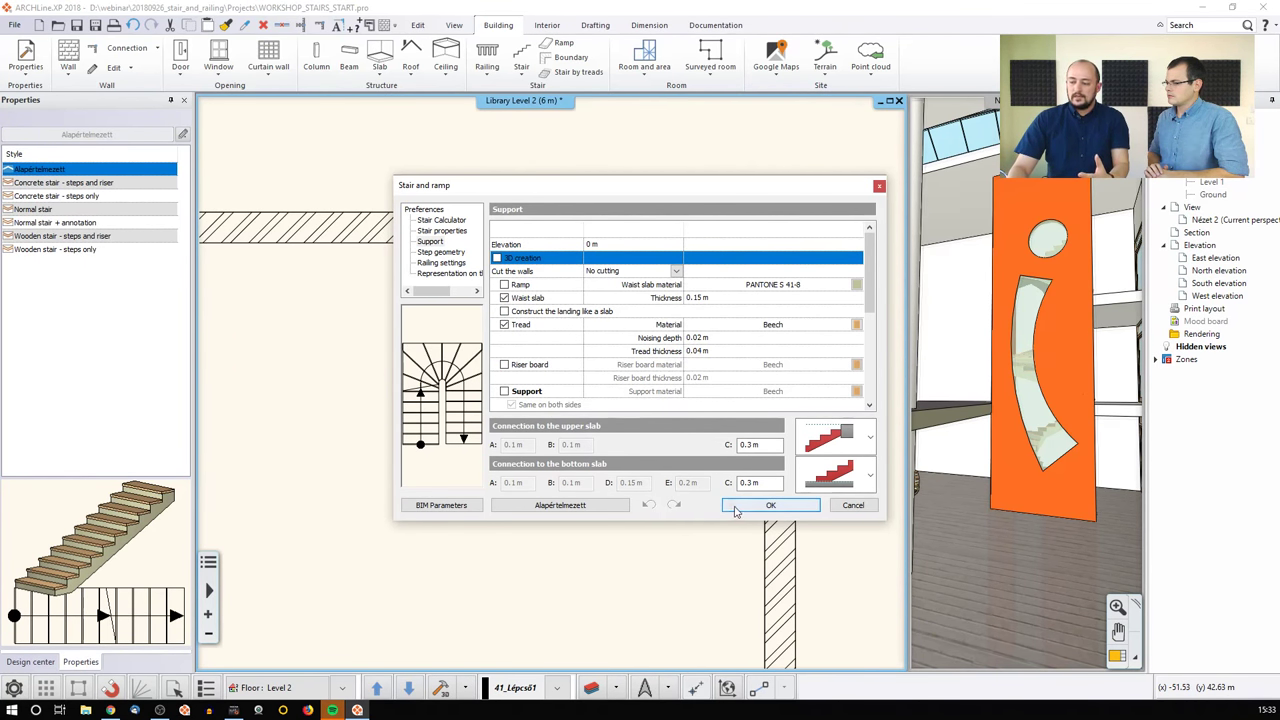
pyautogui.click(725, 508)
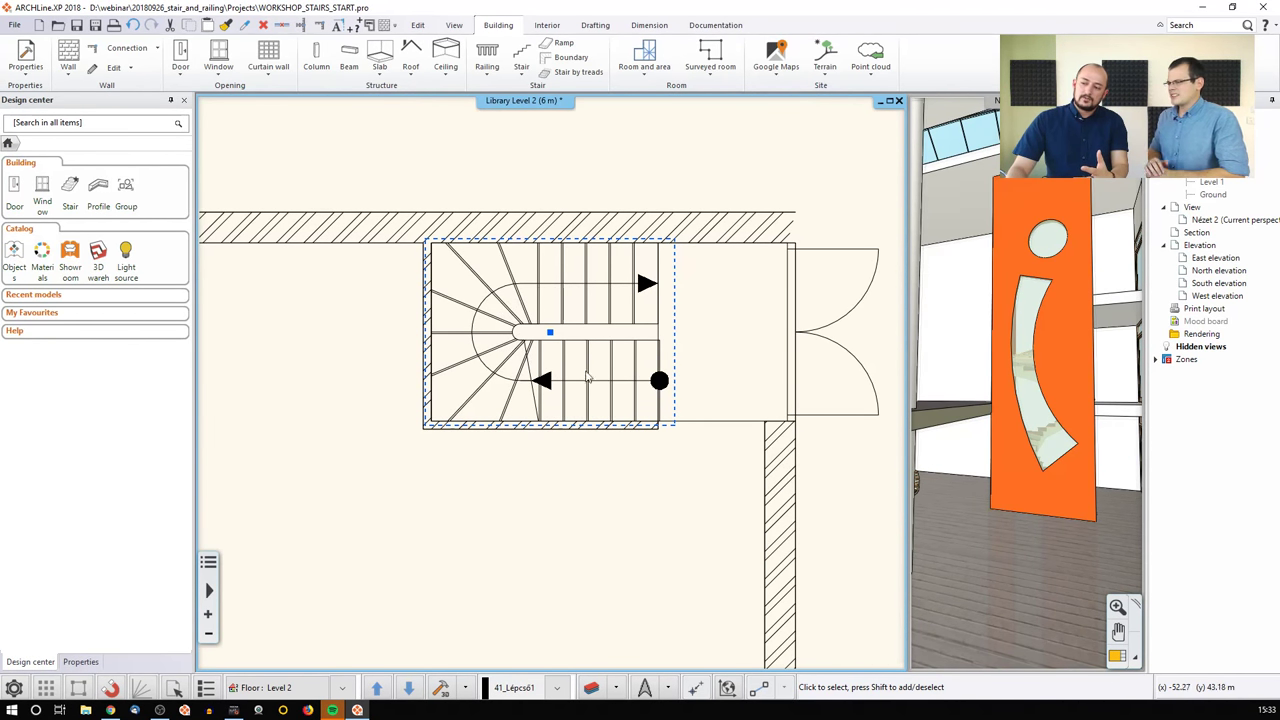
# Step: Set the Level 2 stair's plan representation to No section line in its stair properties
pyautogui.click(563, 312)
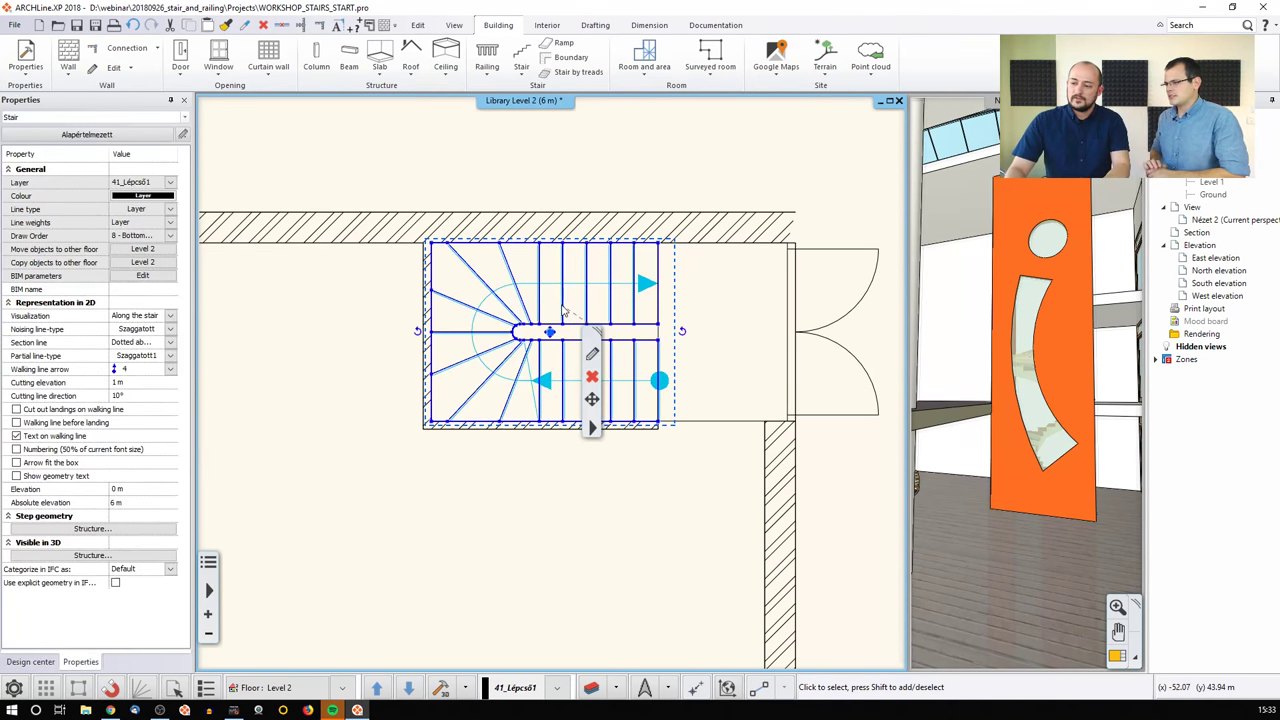
pyautogui.click(592, 354)
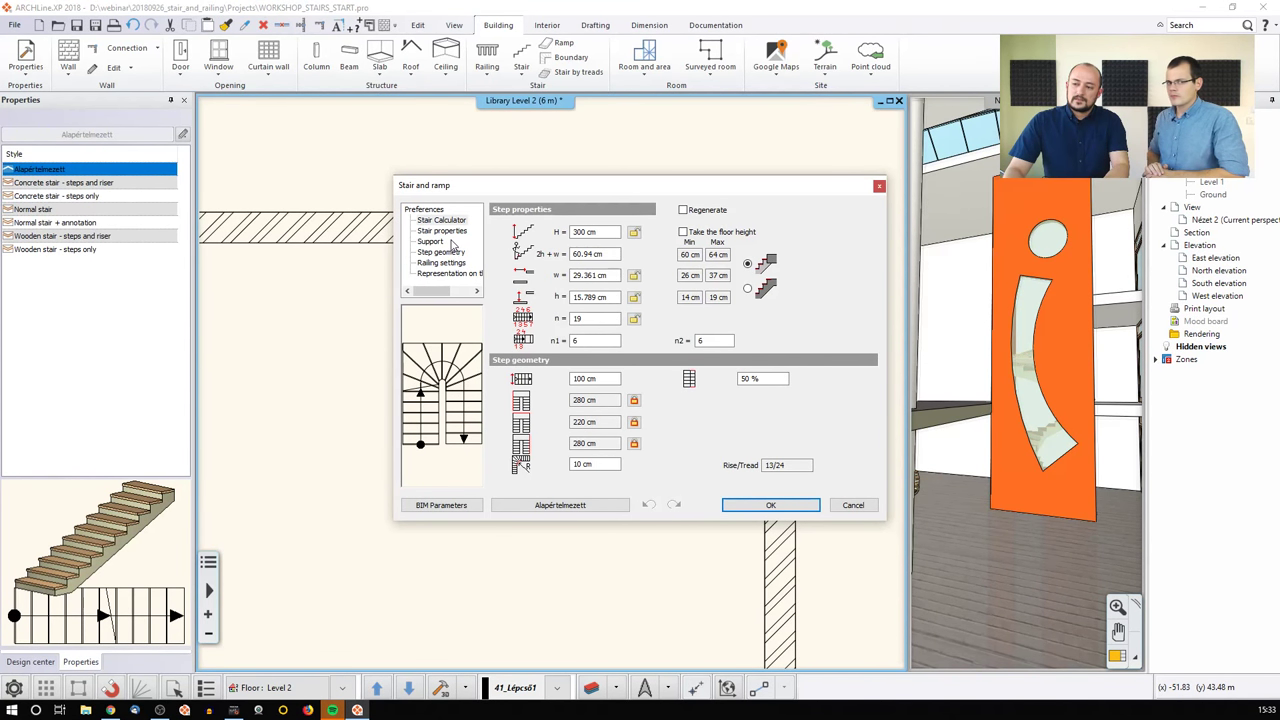
pyautogui.click(442, 231)
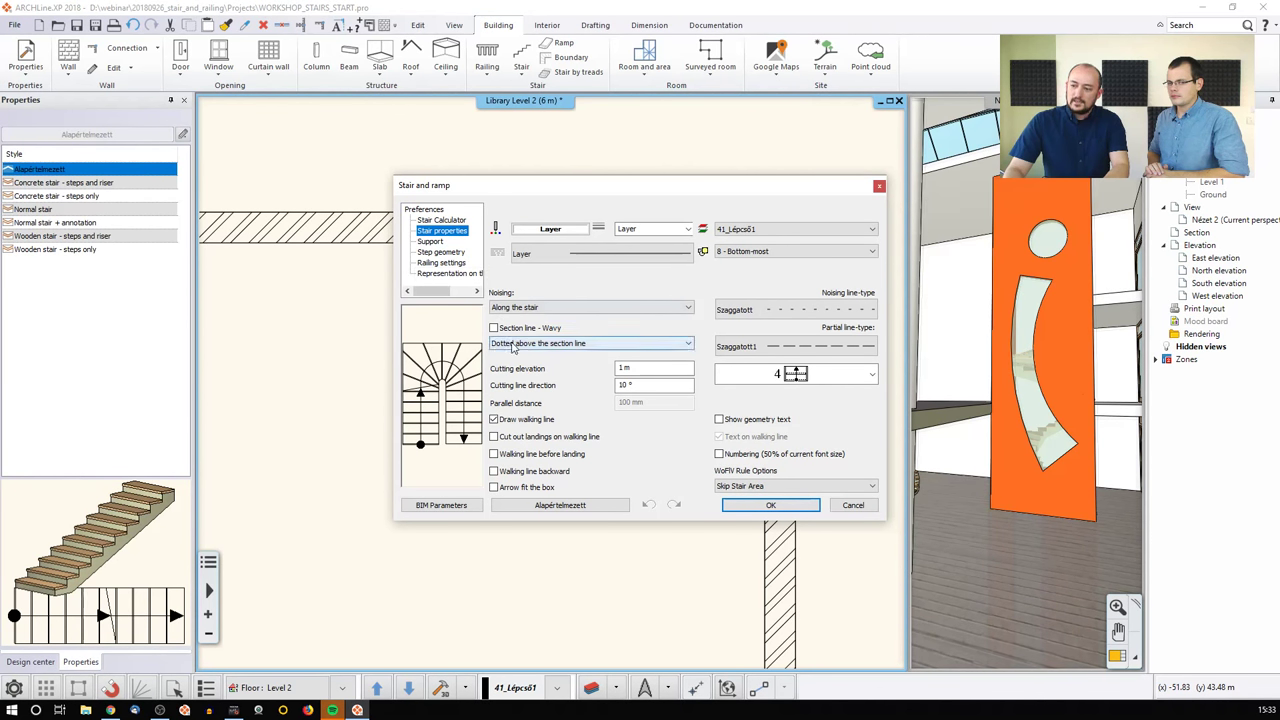
pyautogui.click(590, 345)
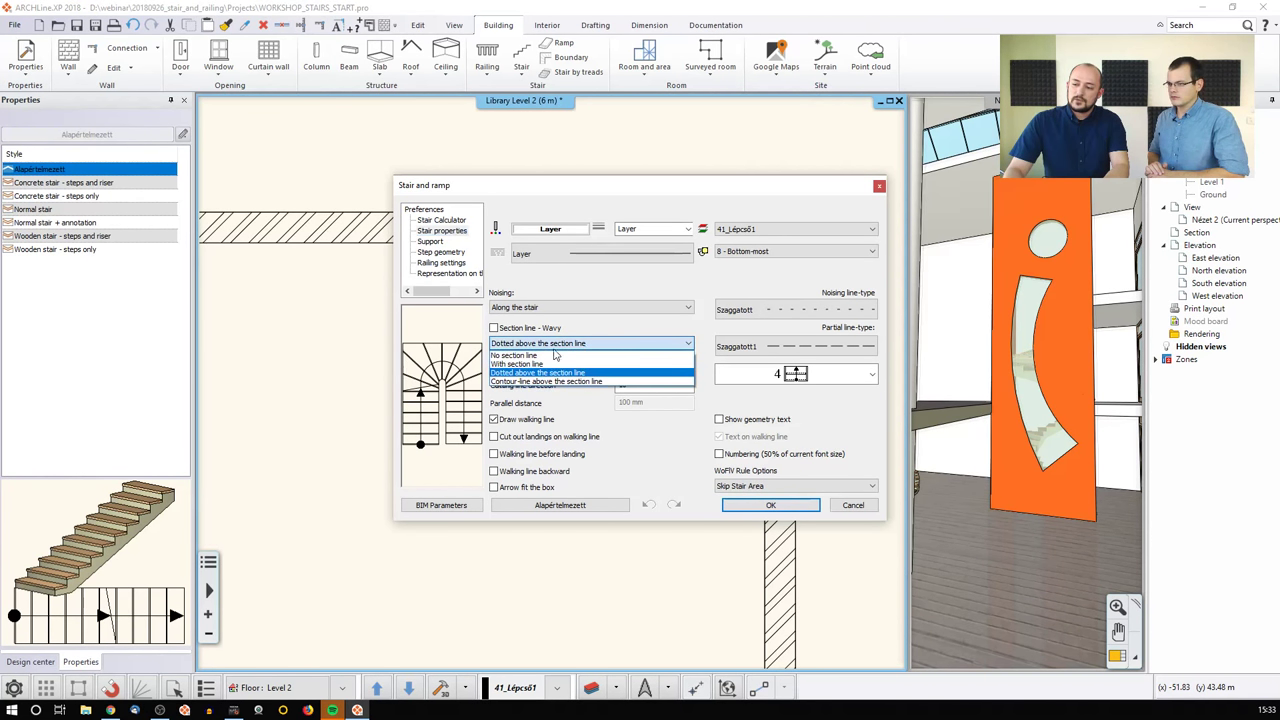
pyautogui.click(538, 356)
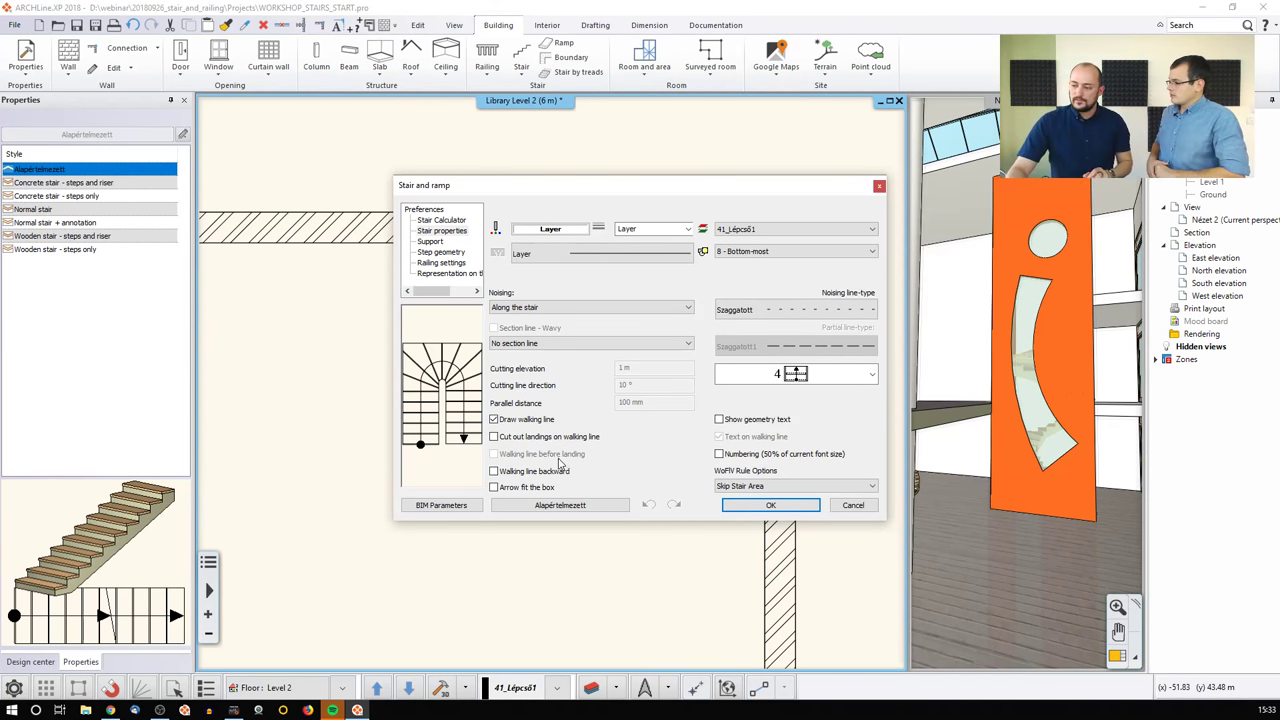
# Step: Try out the geometry text and step numbering on the stair symbol, and switch both off again
pyautogui.click(719, 420)
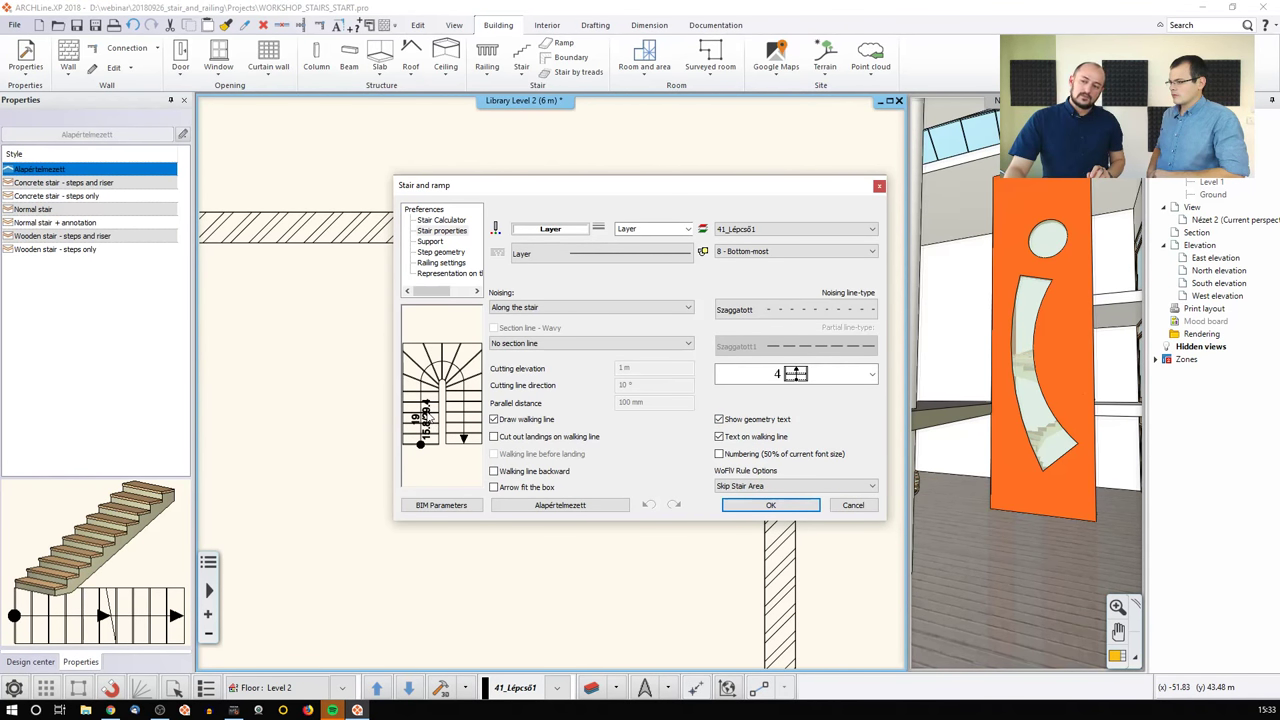
pyautogui.click(445, 222)
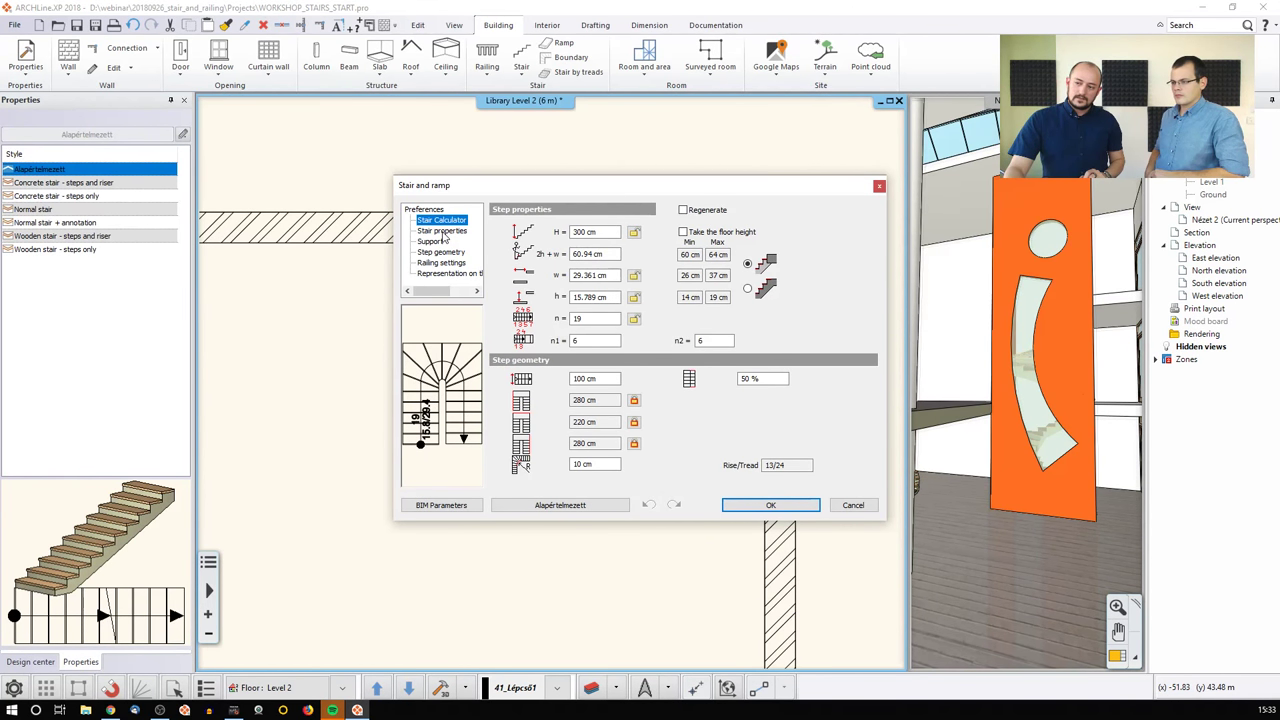
pyautogui.click(443, 232)
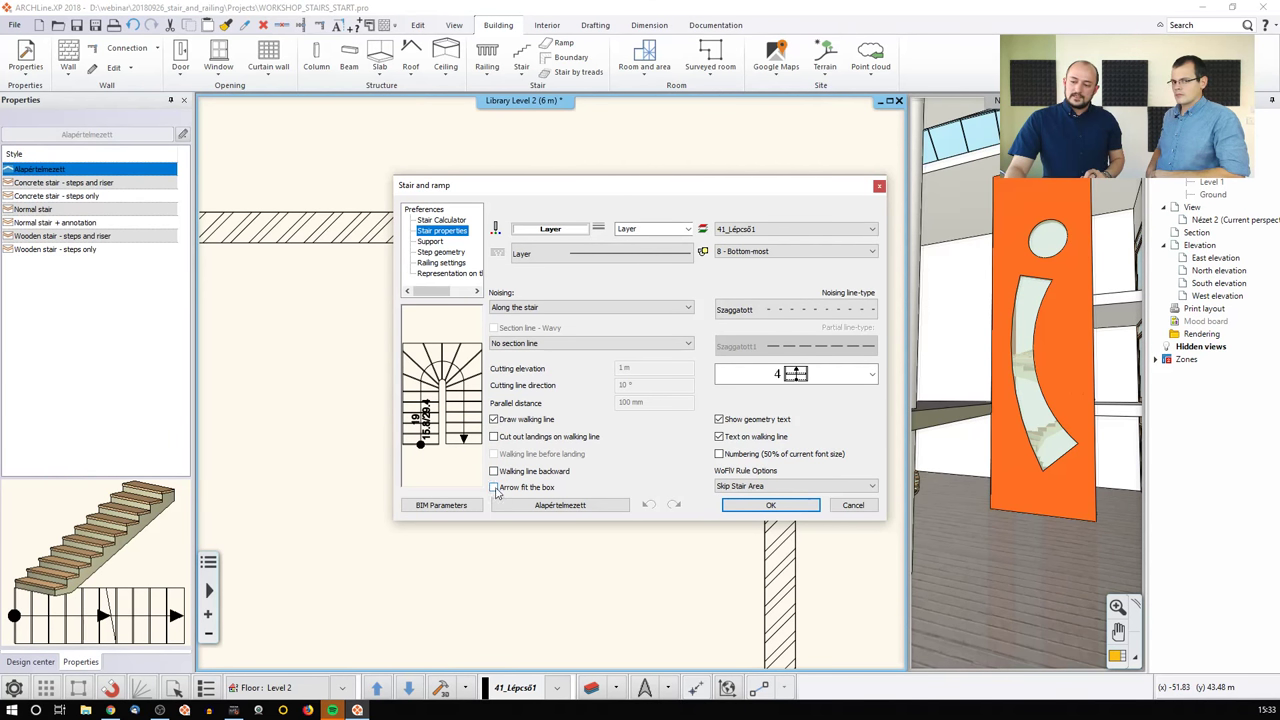
pyautogui.click(719, 454)
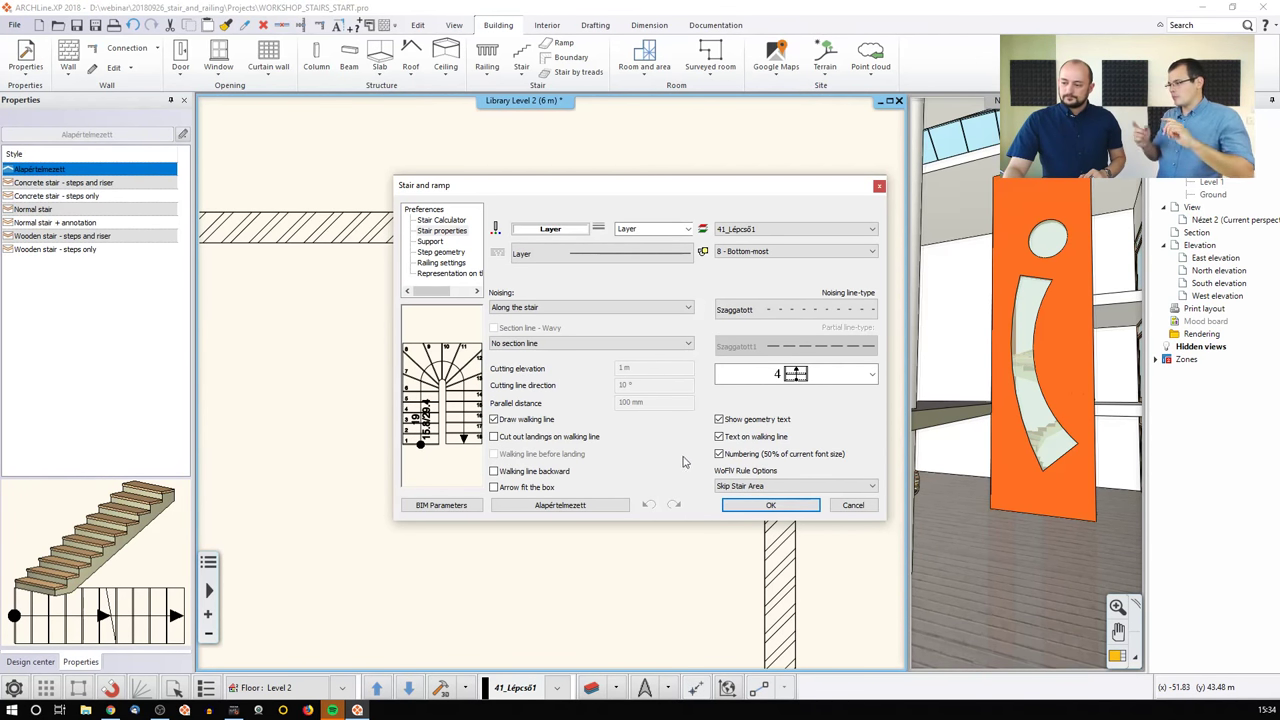
pyautogui.click(719, 455)
pyautogui.click(719, 420)
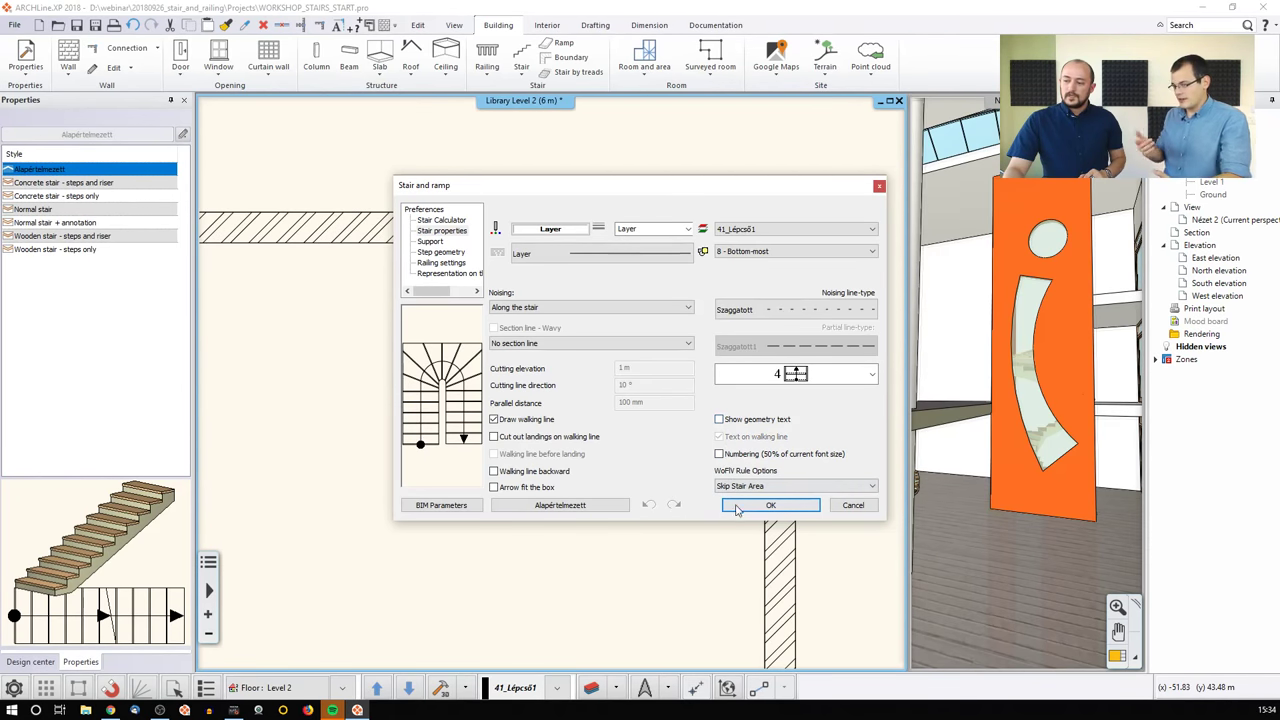
# Step: Apply the stair settings and make the Level 2 stair's symbol components freely editable
pyautogui.click(770, 505)
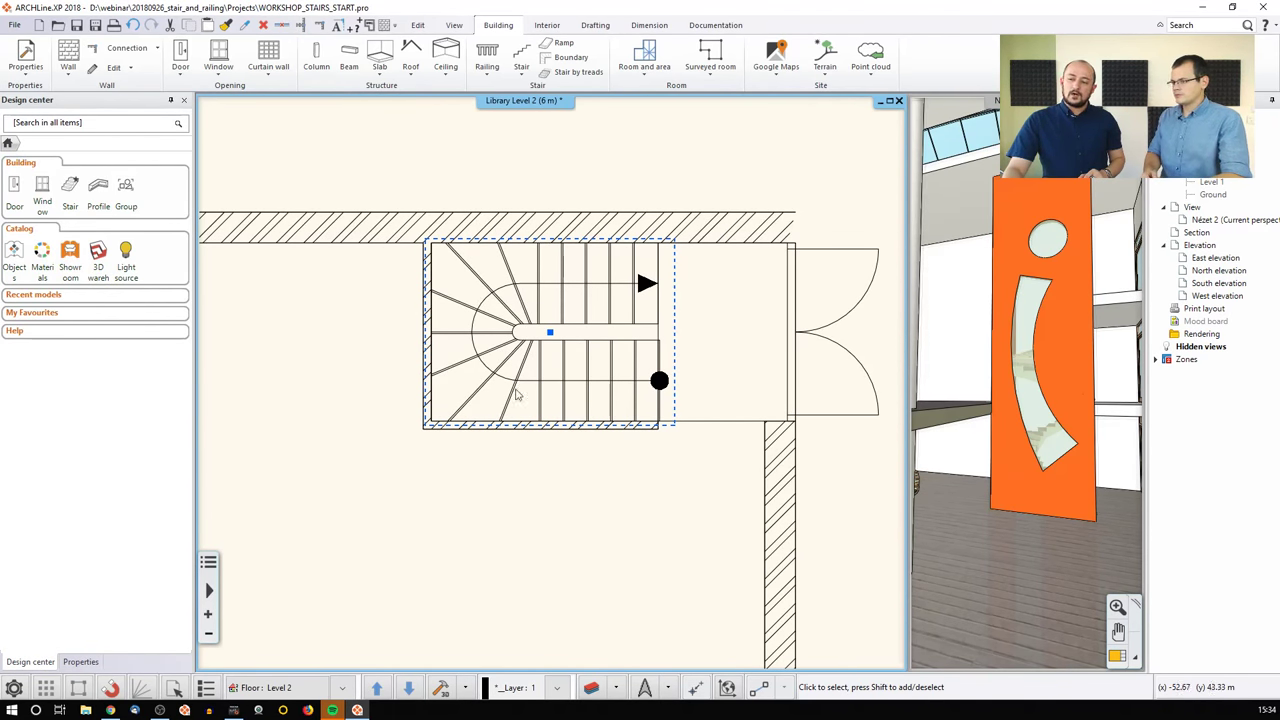
pyautogui.click(566, 458)
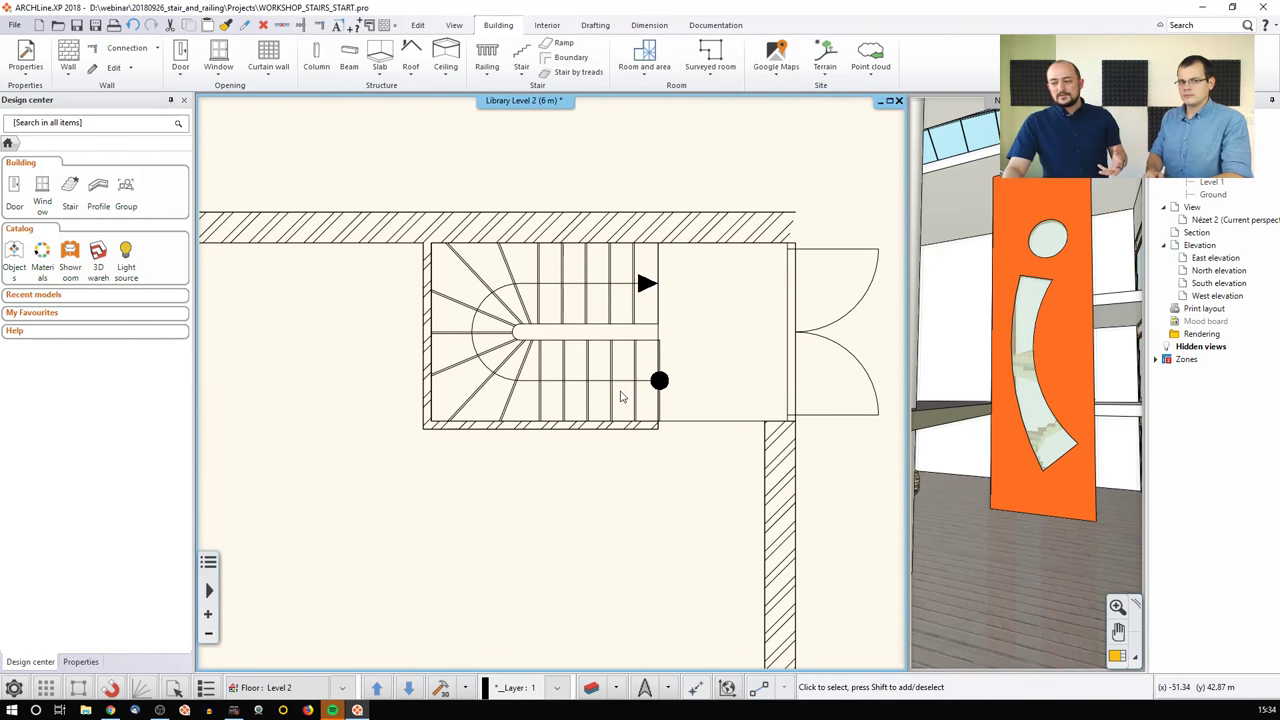
pyautogui.click(548, 376)
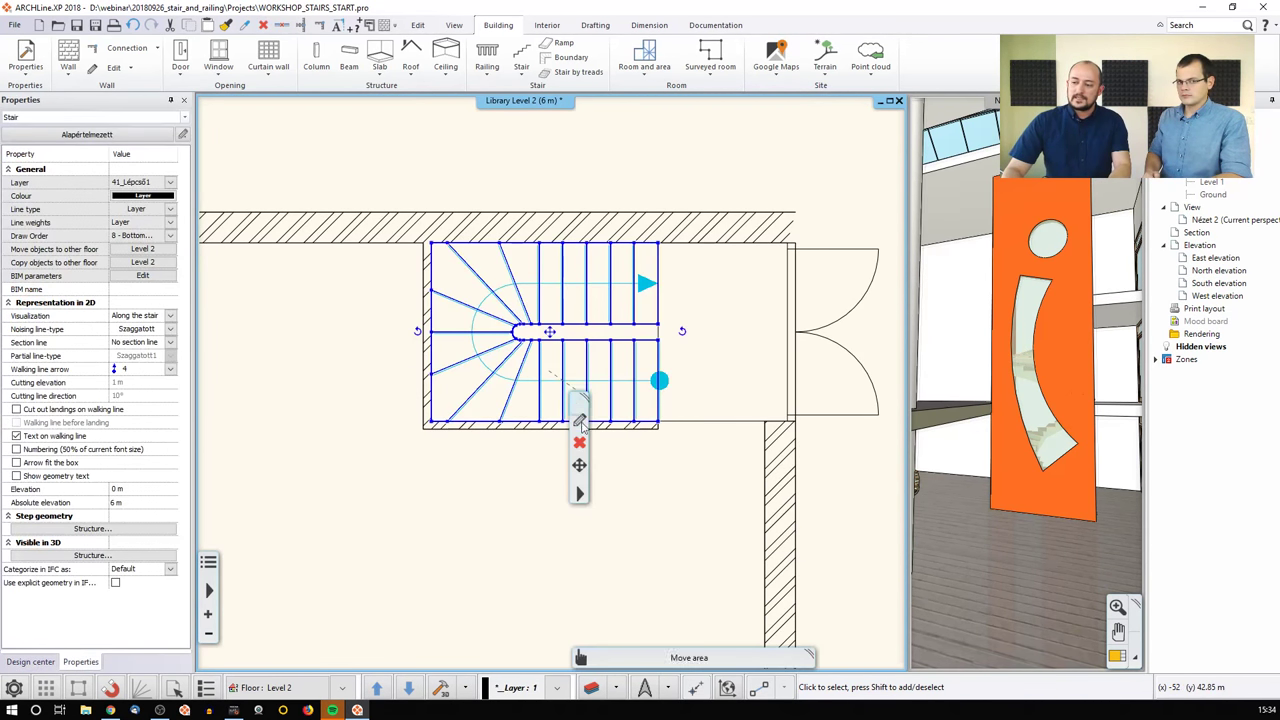
pyautogui.click(580, 494)
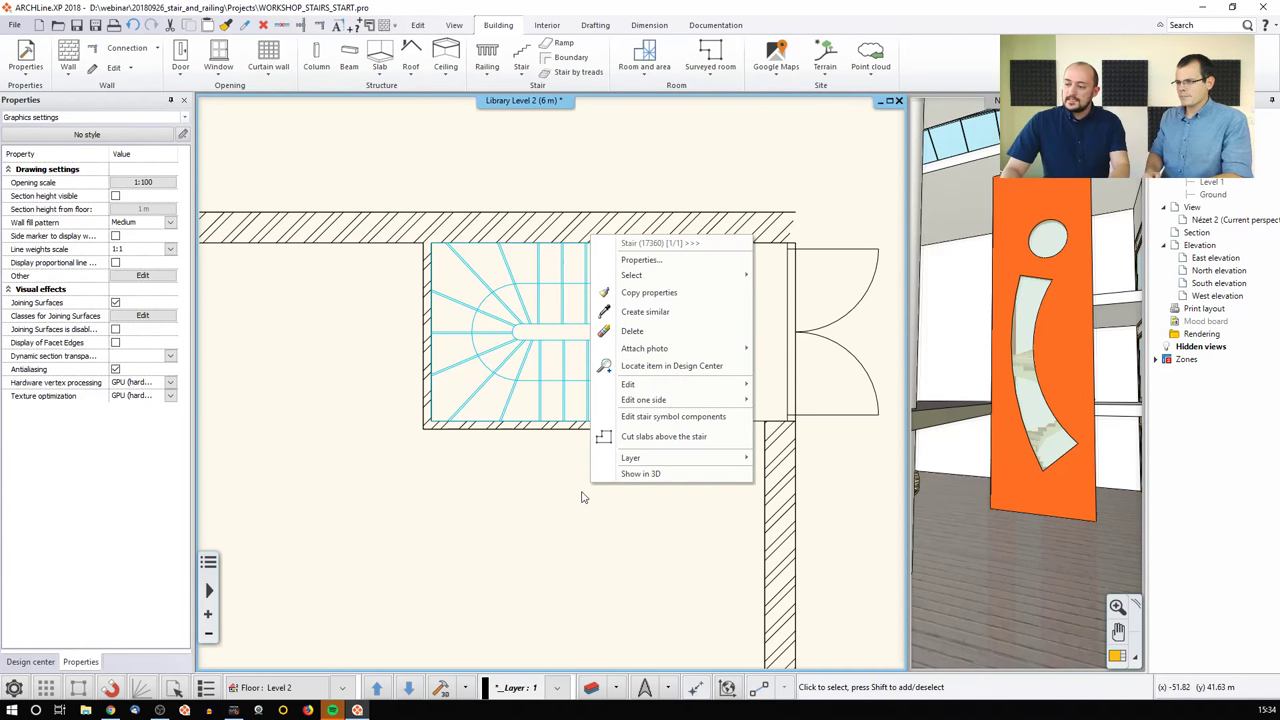
pyautogui.click(680, 418)
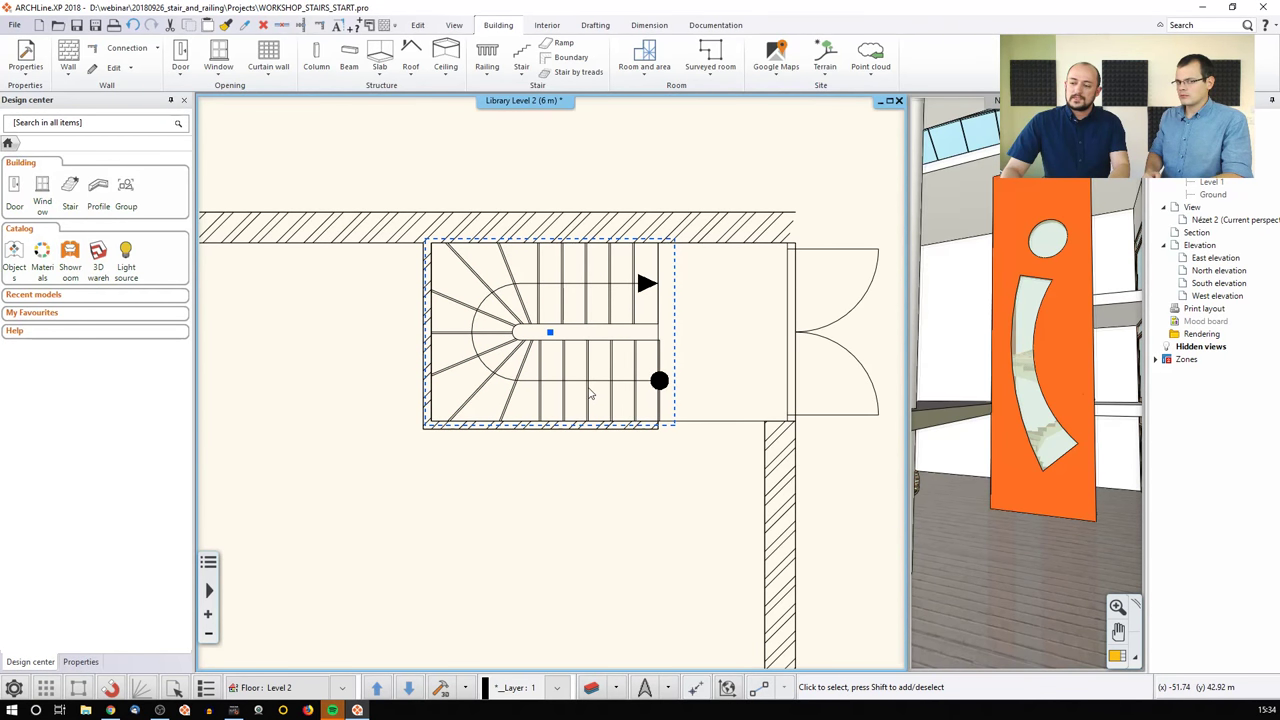
# Step: Edit the stair symbol group, delete the solid circle at the start of the walking line, and close the group
pyautogui.click(588, 385)
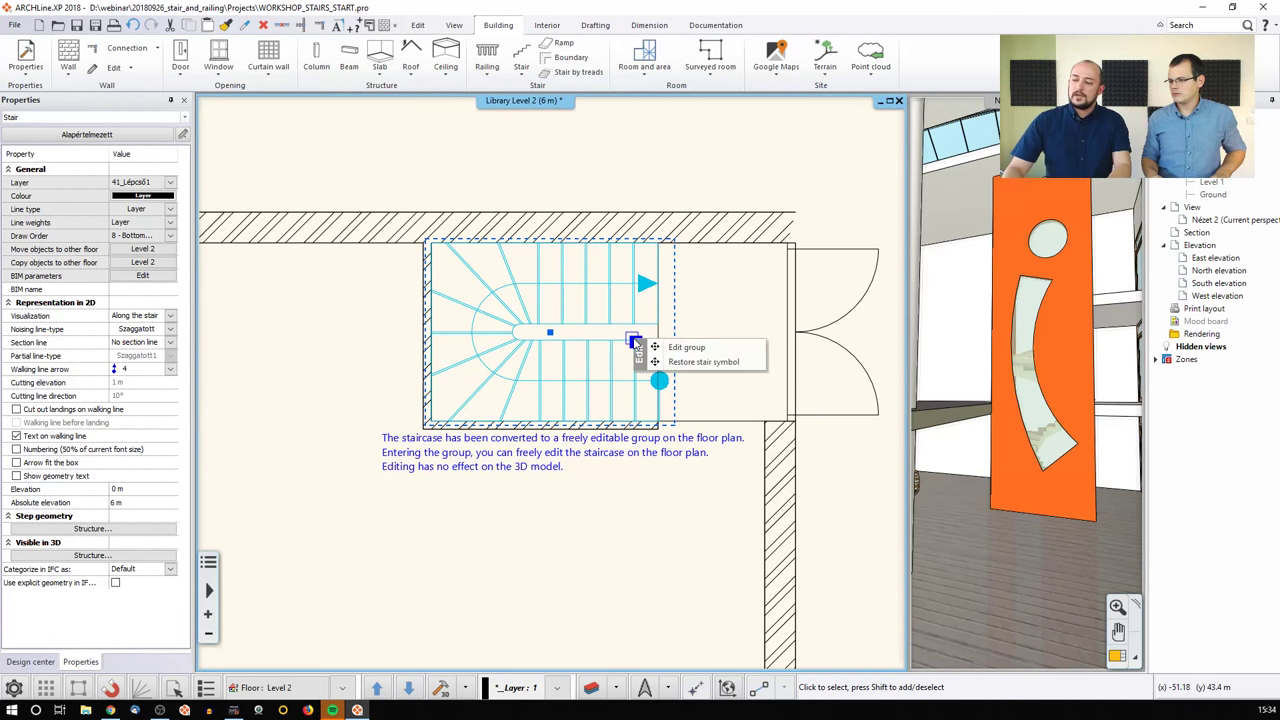
pyautogui.click(670, 348)
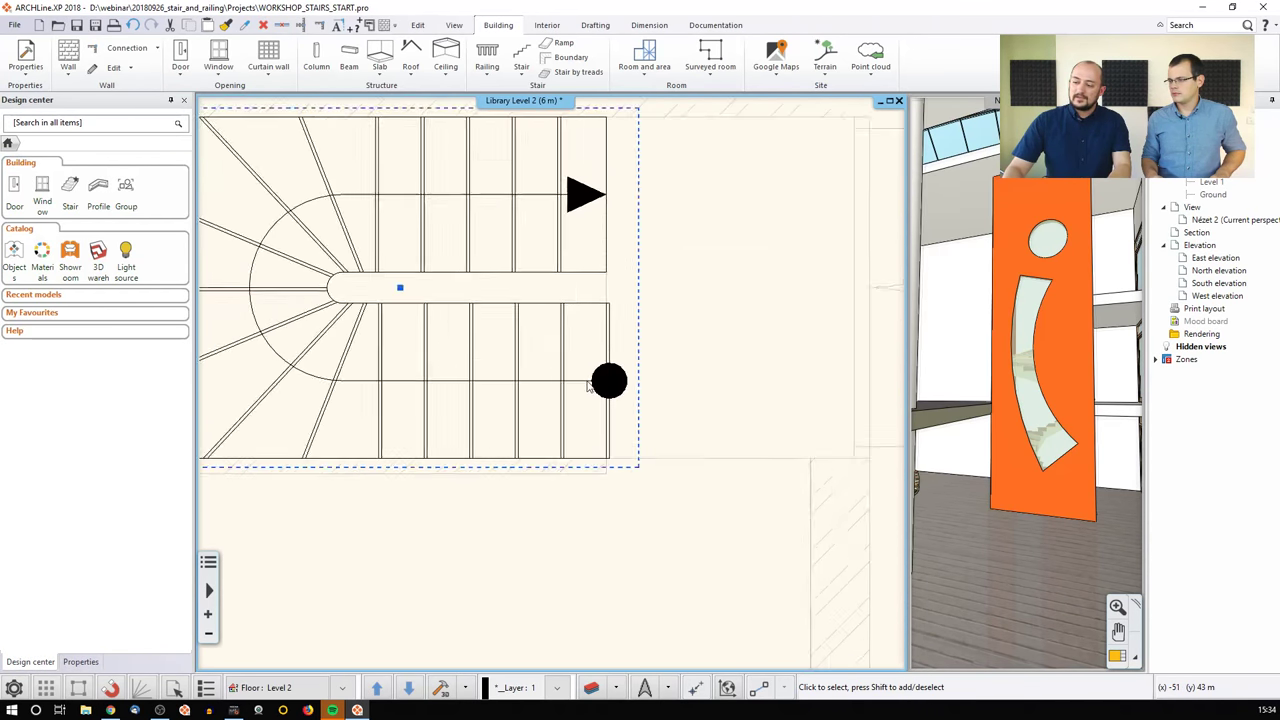
pyautogui.click(605, 382)
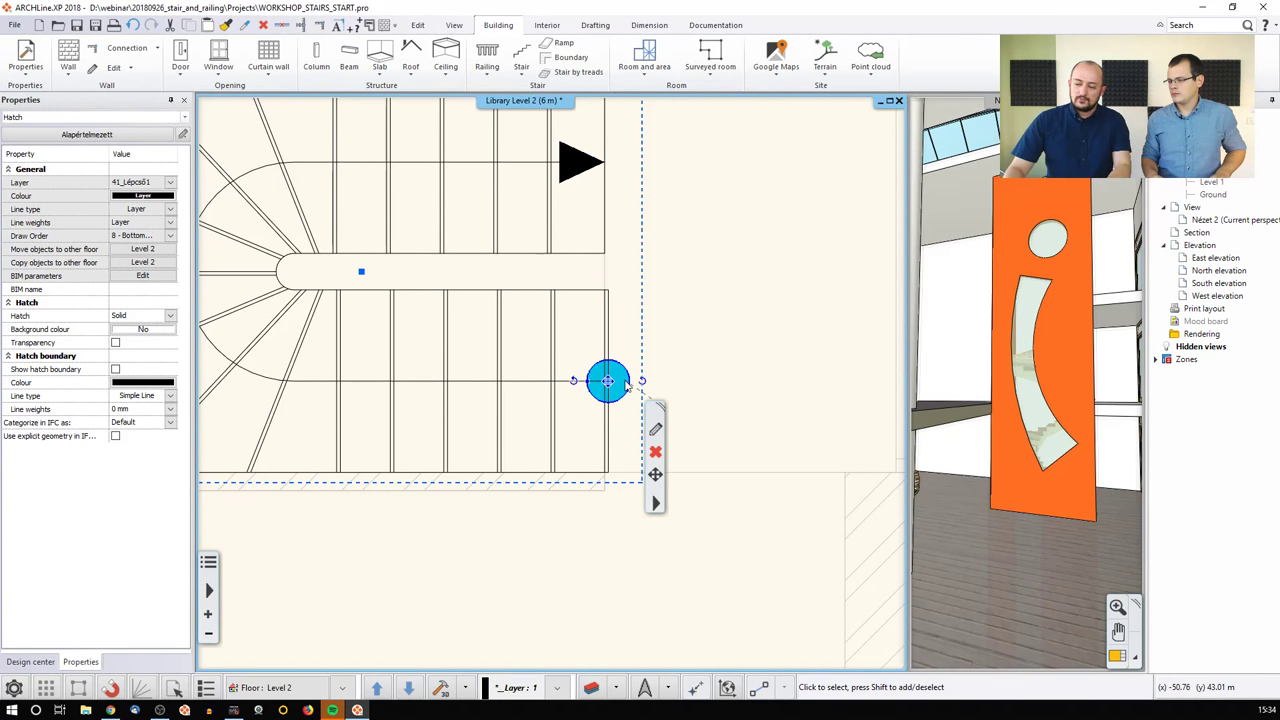
pyautogui.press('Delete')
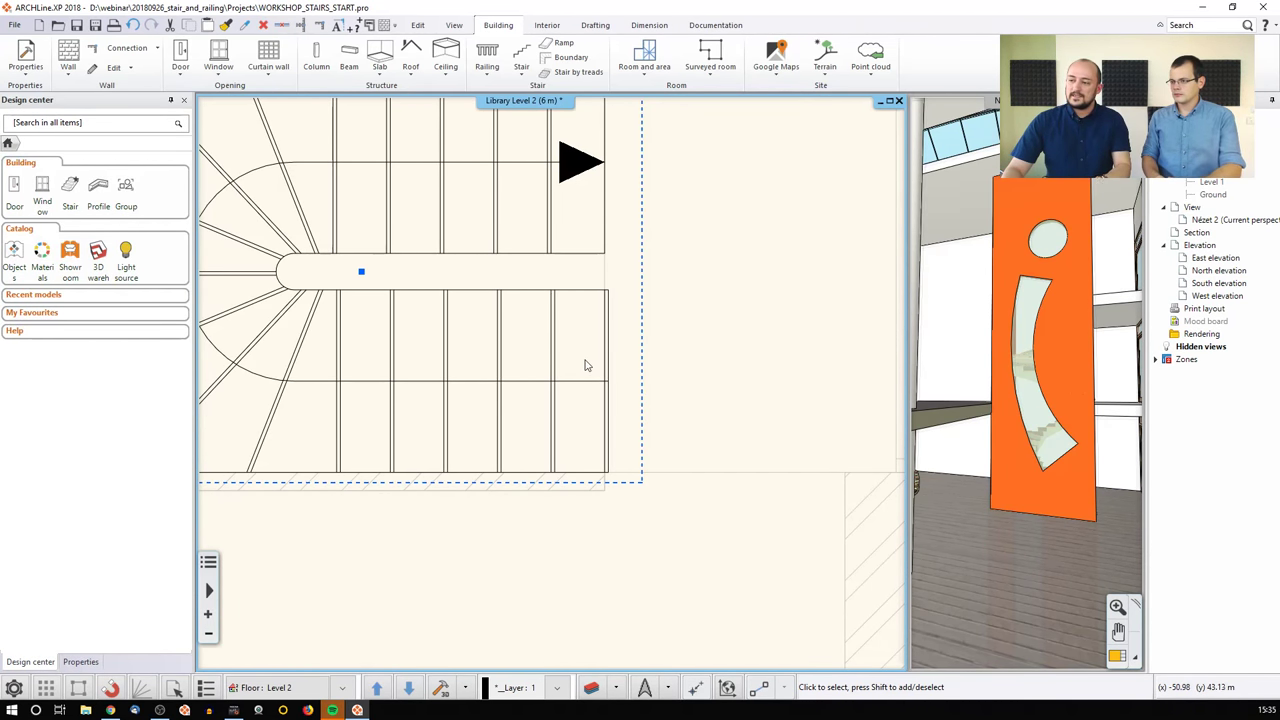
pyautogui.click(567, 256)
pyautogui.press('Delete')
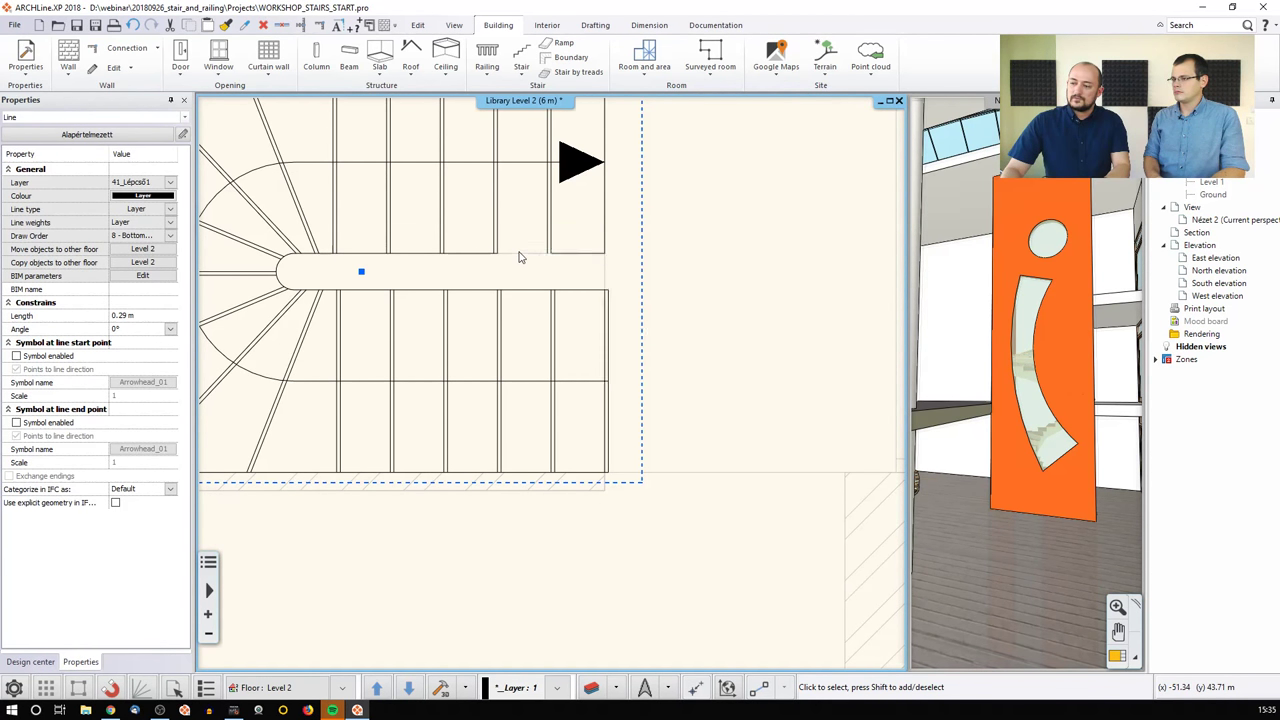
pyautogui.rightClick(519, 257)
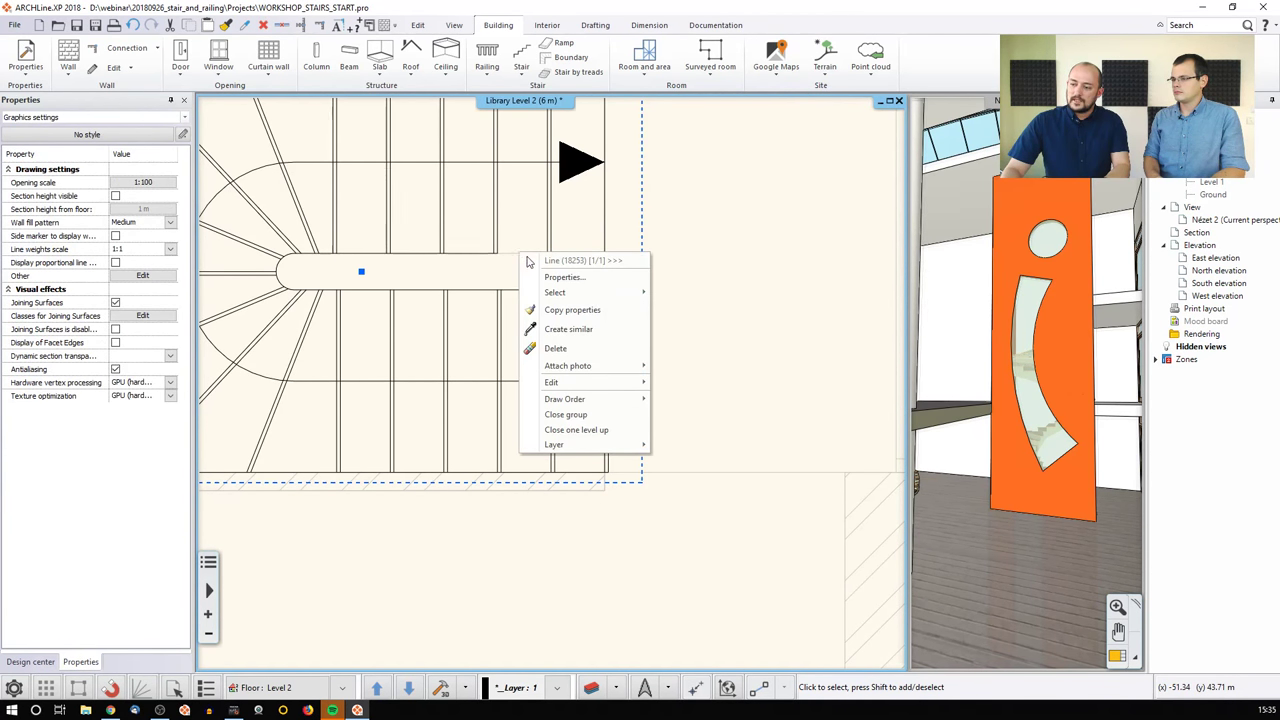
pyautogui.click(566, 415)
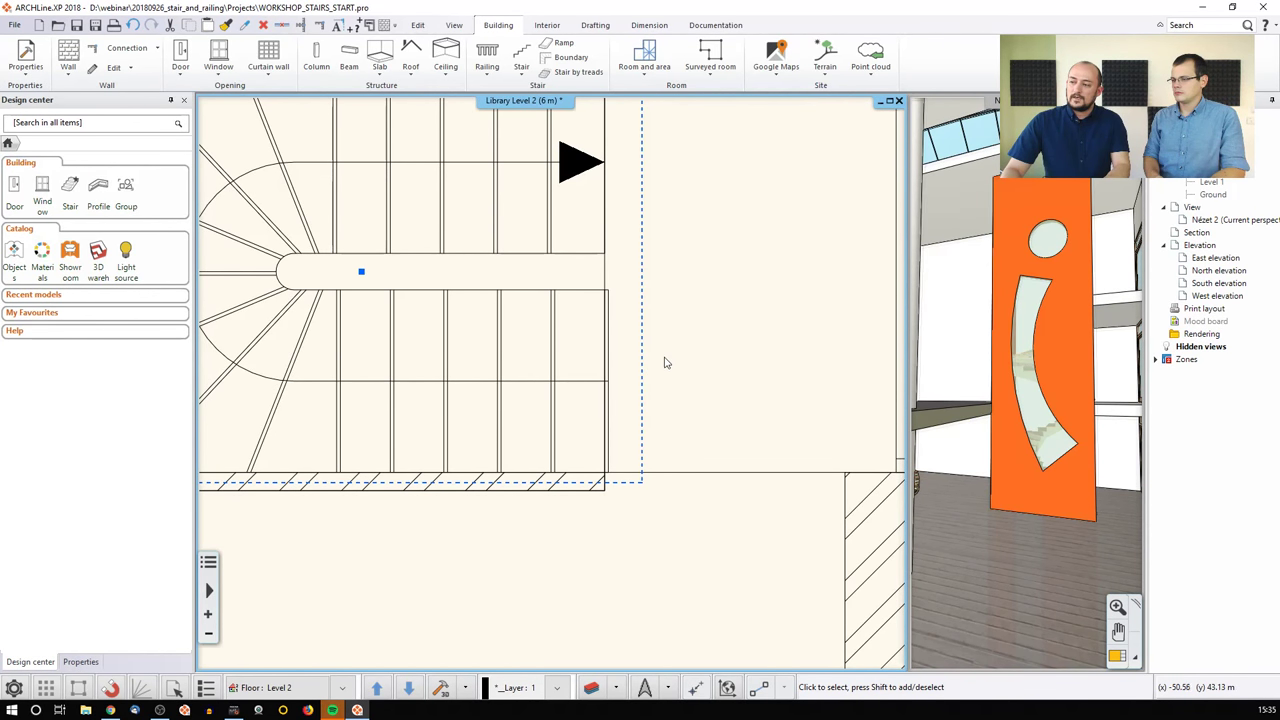
# Step: Restore the Level 2 U-form stair's original floor plan symbol
pyautogui.scroll(-4, 686, 383)
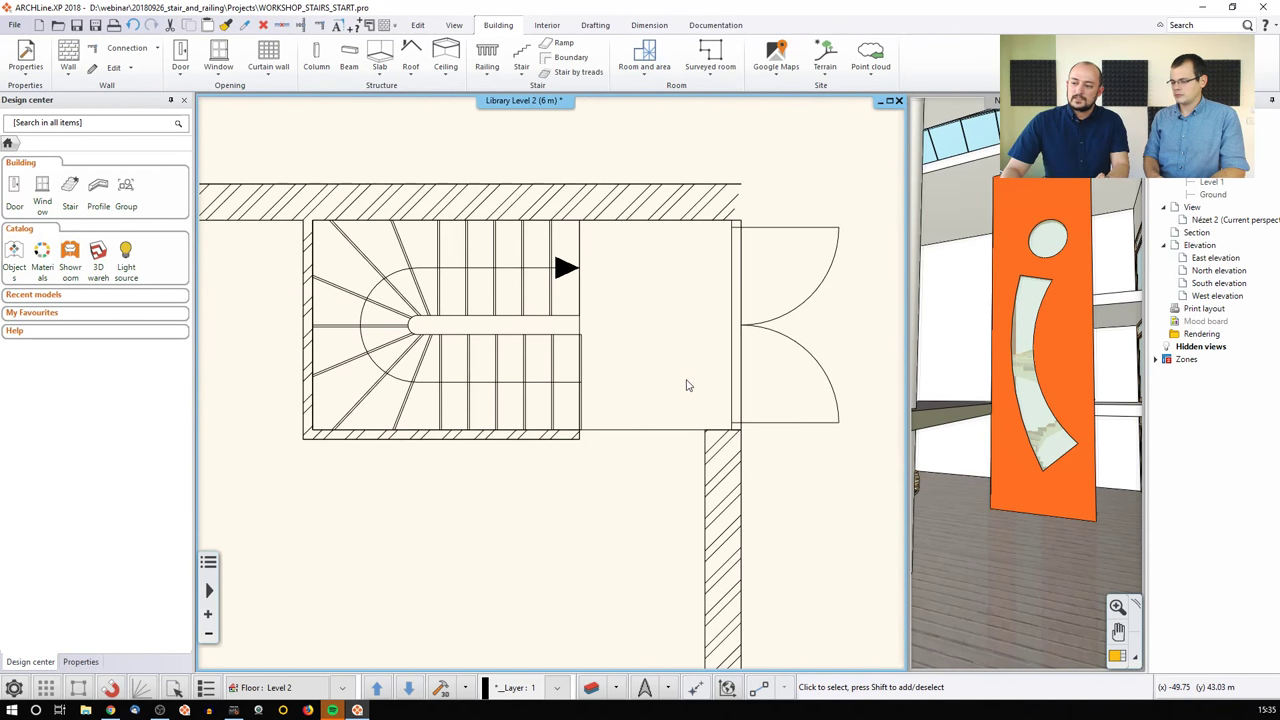
pyautogui.click(499, 343)
pyautogui.click(609, 346)
pyautogui.click(490, 337)
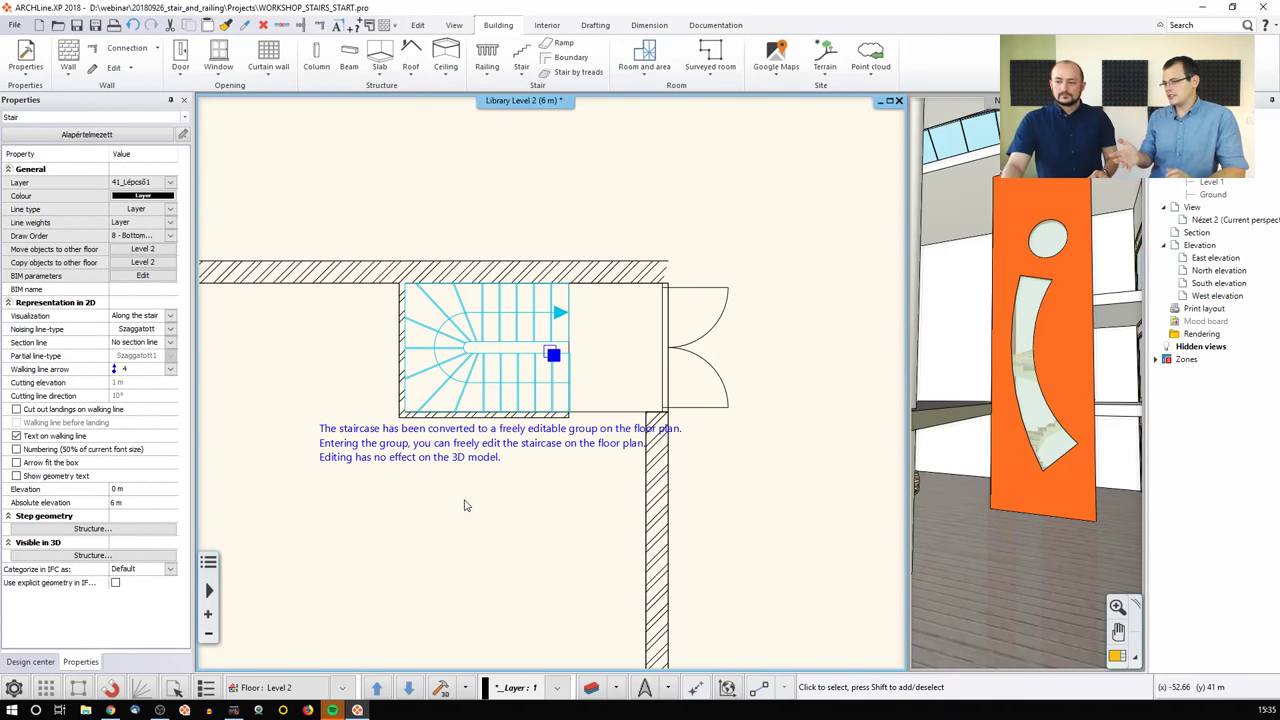
pyautogui.scroll(-1, 464, 505)
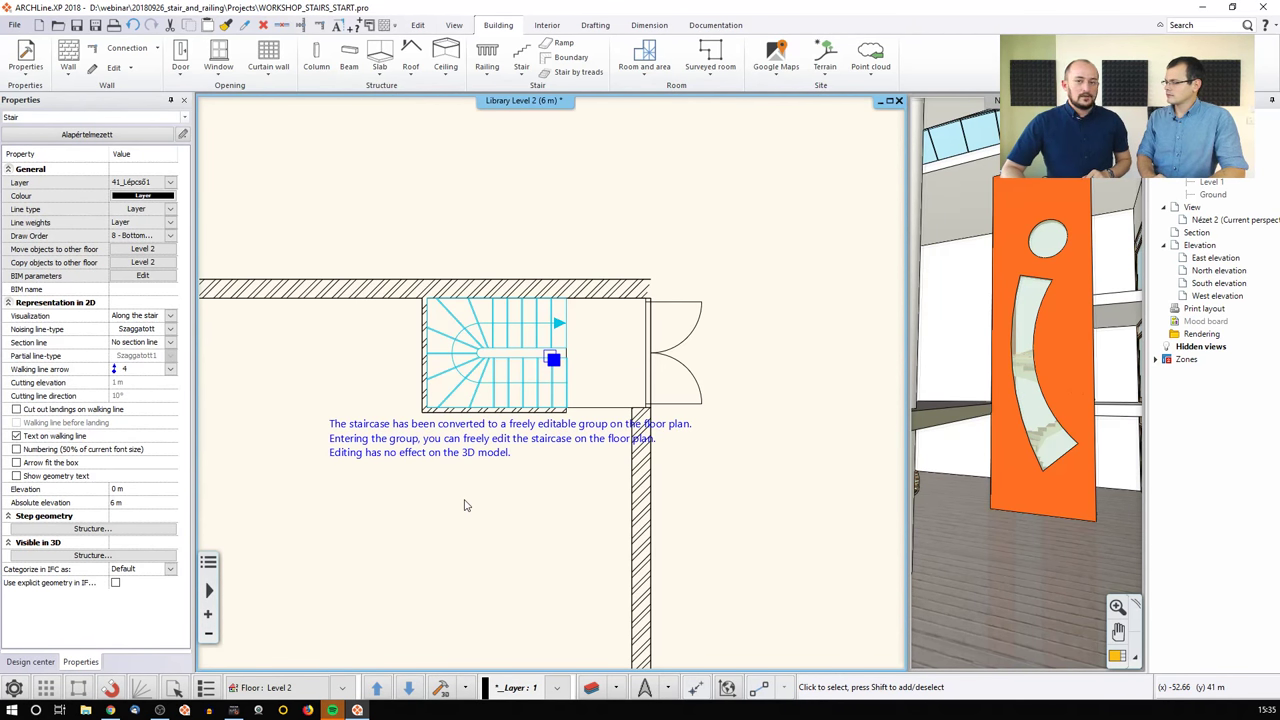
pyautogui.rightClick(484, 381)
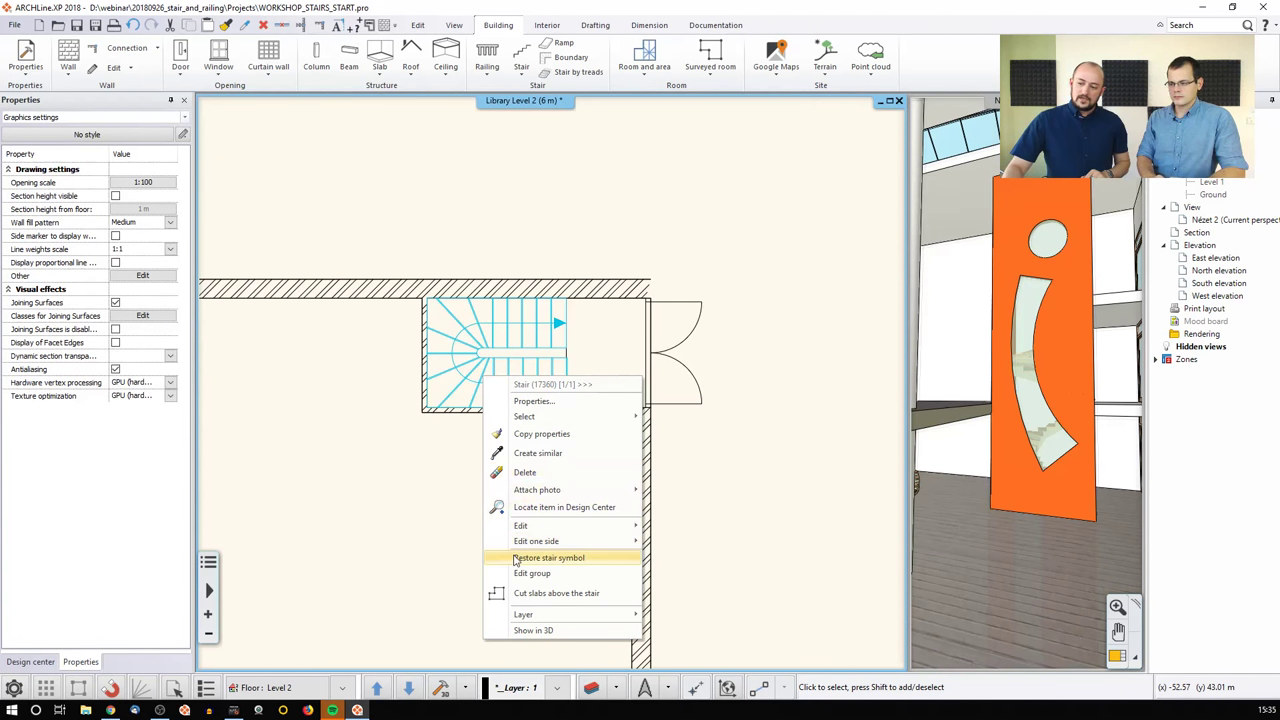
pyautogui.click(575, 558)
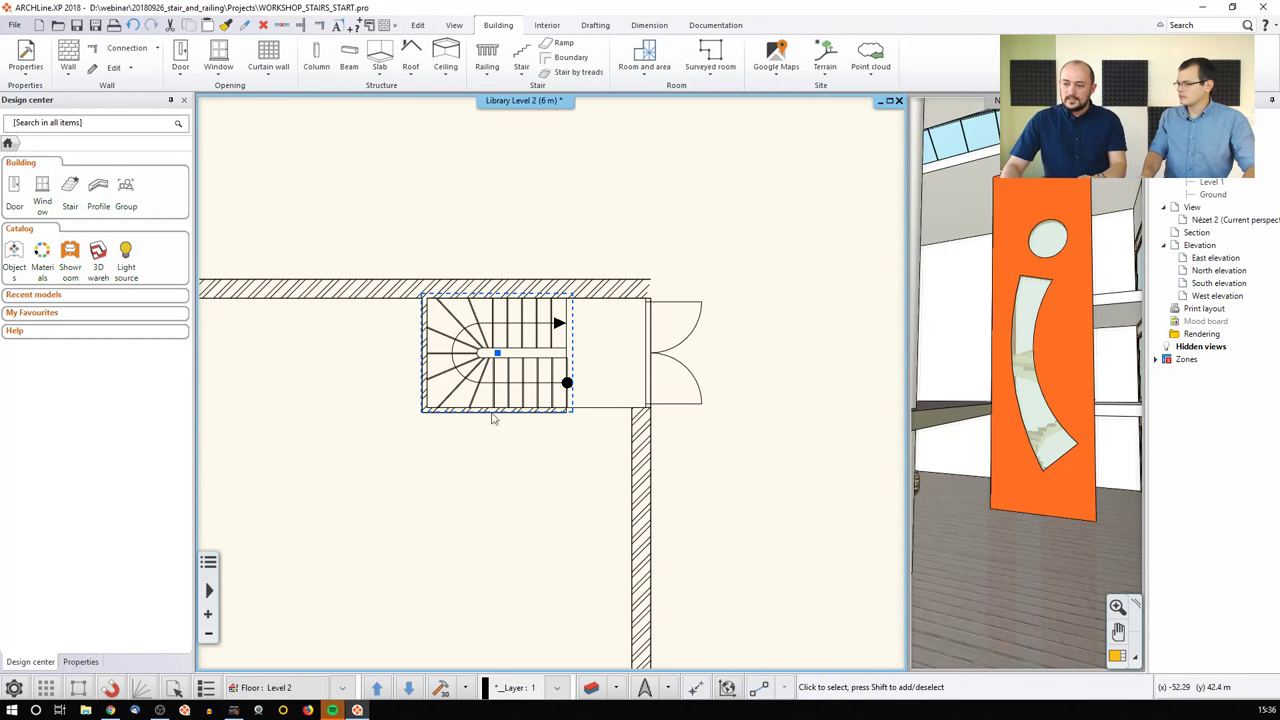
# Step: Go down from Level 2 to the Ground floor plan and turn the 3D view toward the spiral stair
pyautogui.moveTo(370, 423); pyautogui.dragTo(546, 331, button='middle')
pyautogui.click(408, 687)
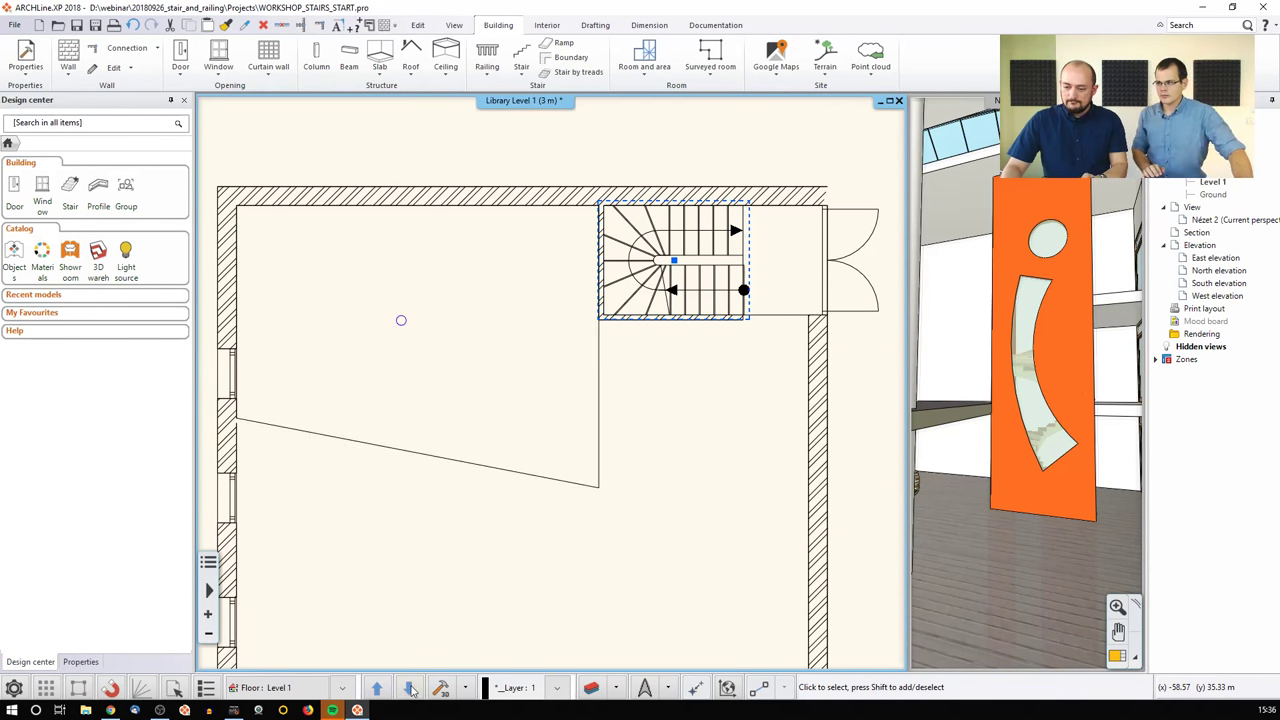
pyautogui.click(408, 687)
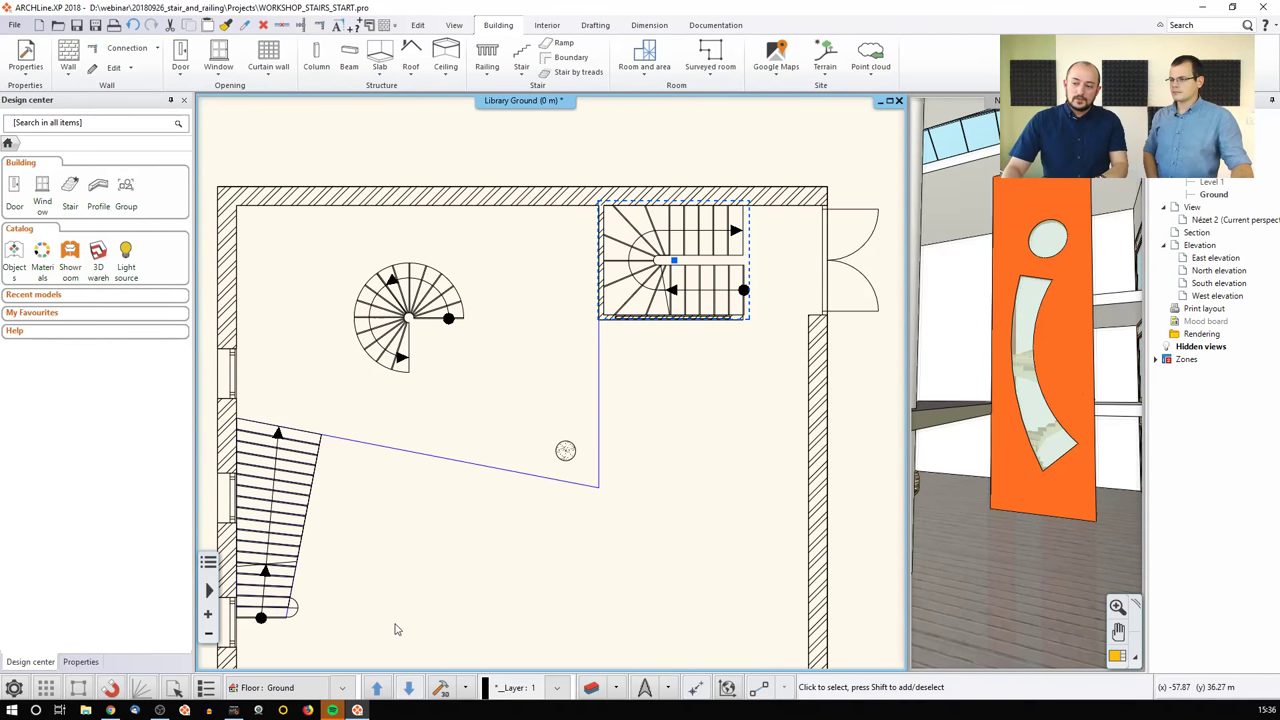
pyautogui.click(928, 480)
pyautogui.moveTo(918, 466); pyautogui.dragTo(972, 420, button='middle')
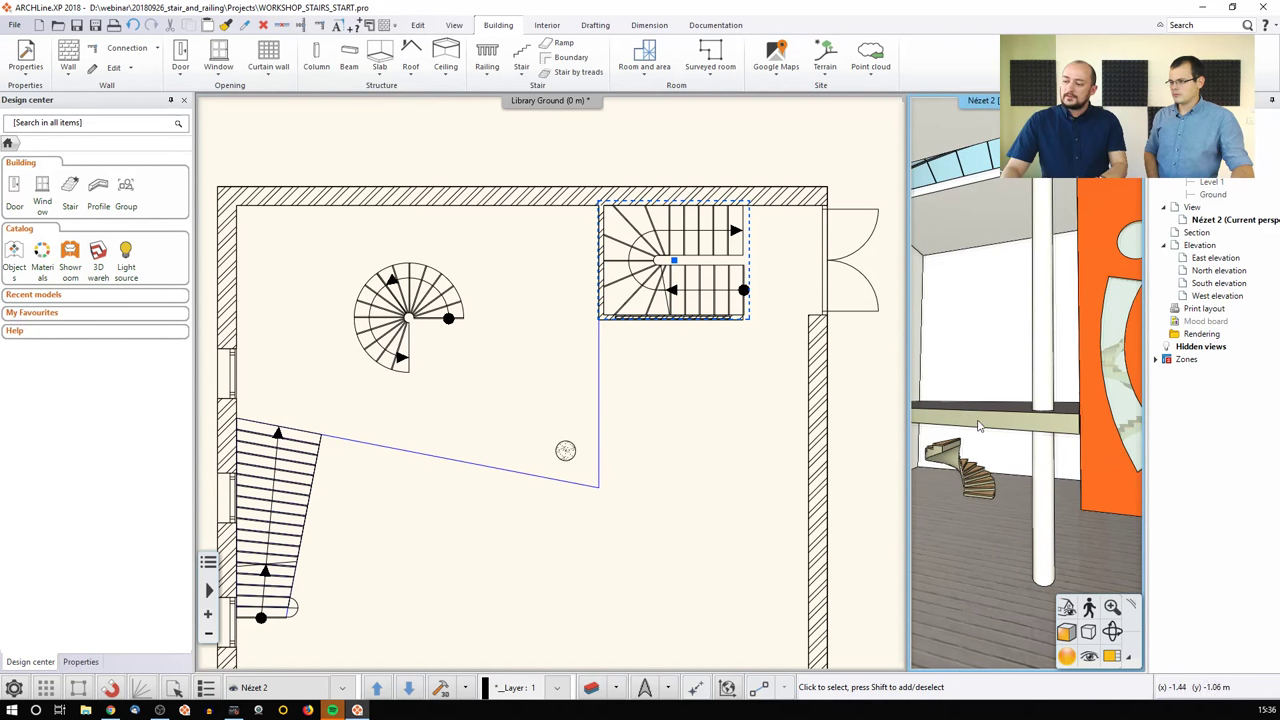
# Step: Cut the slabs above the spiral stair and inspect the opening from above in the 3D view
pyautogui.click(520, 375)
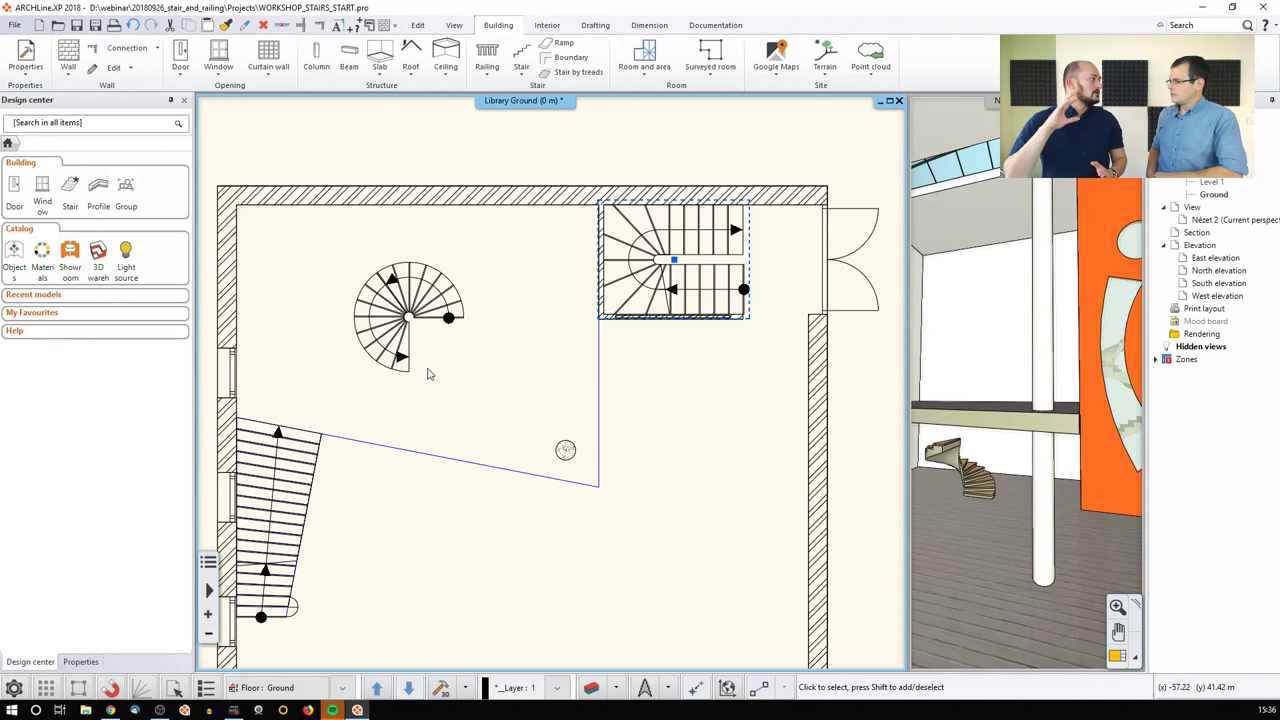
pyautogui.click(414, 292)
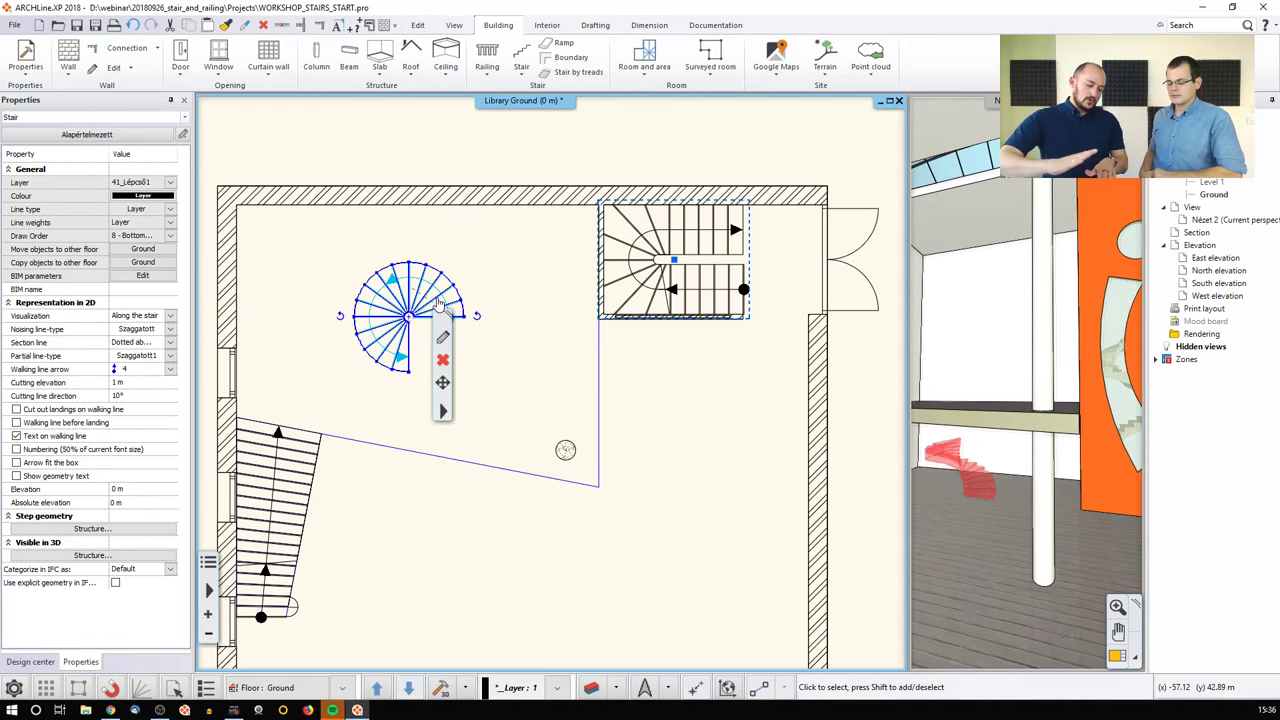
pyautogui.click(443, 412)
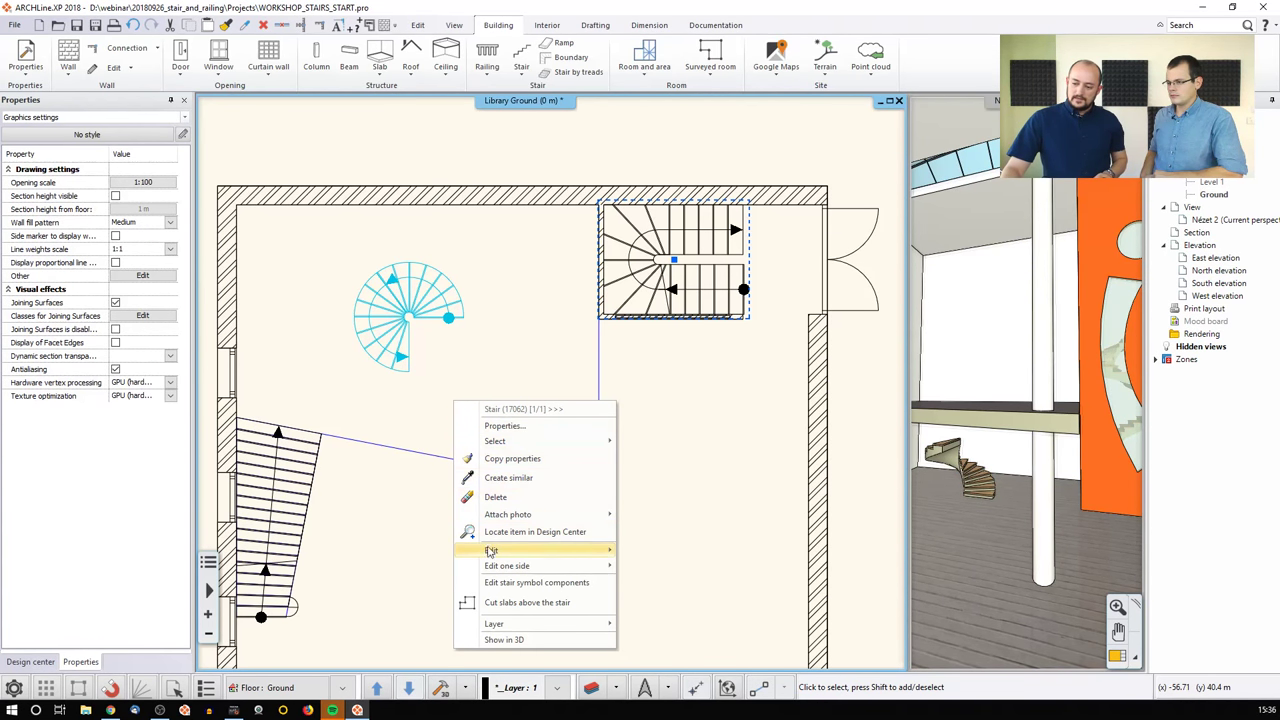
pyautogui.click(551, 602)
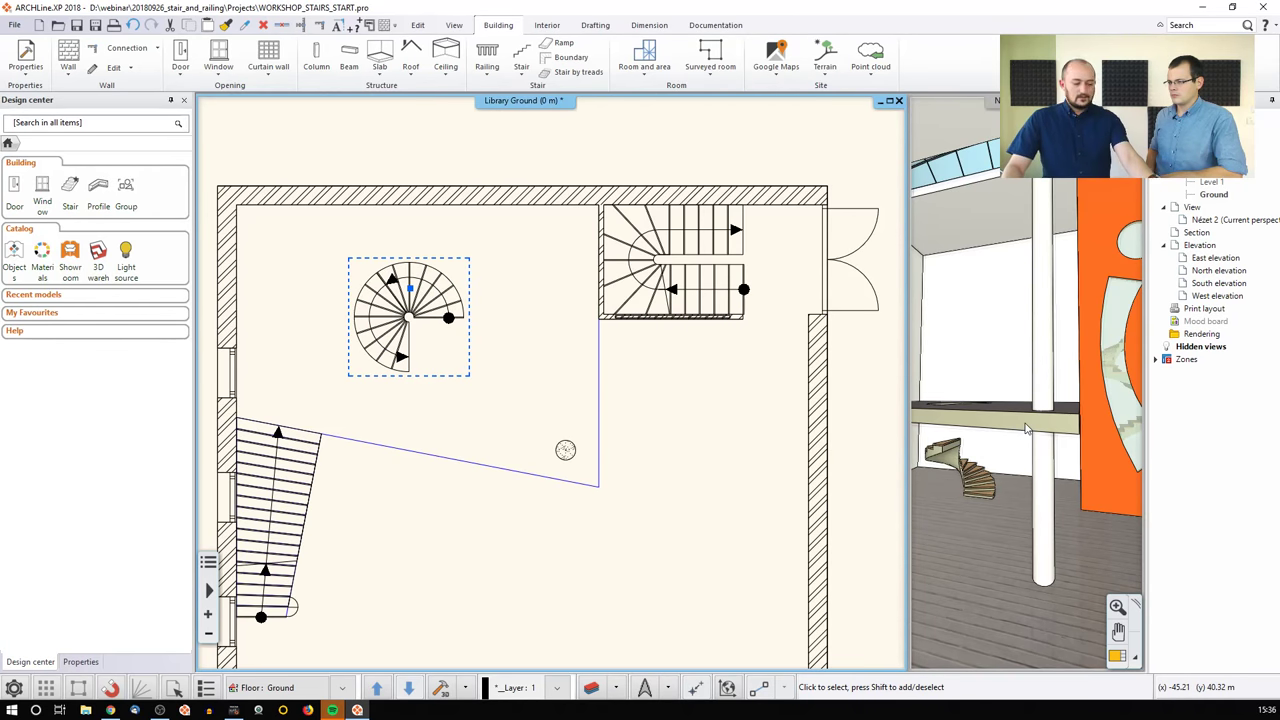
pyautogui.moveTo(1030, 410); pyautogui.dragTo(972, 445, button='middle')
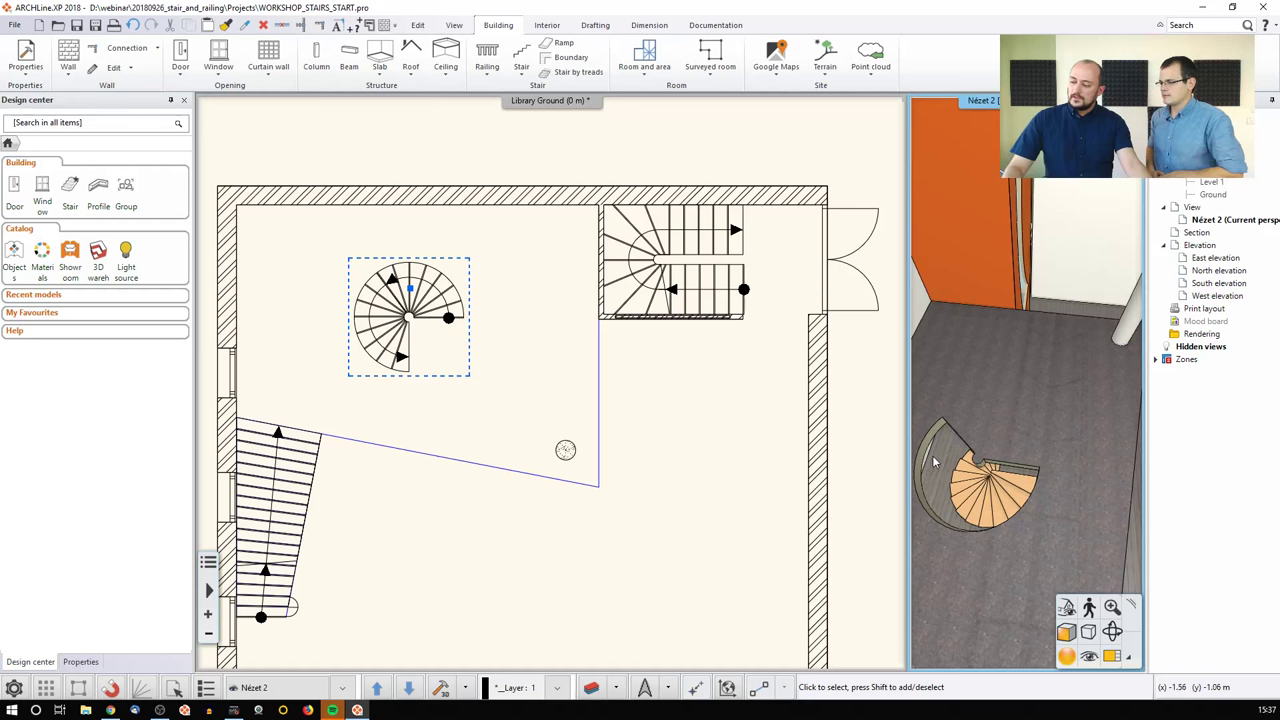
pyautogui.click(455, 361)
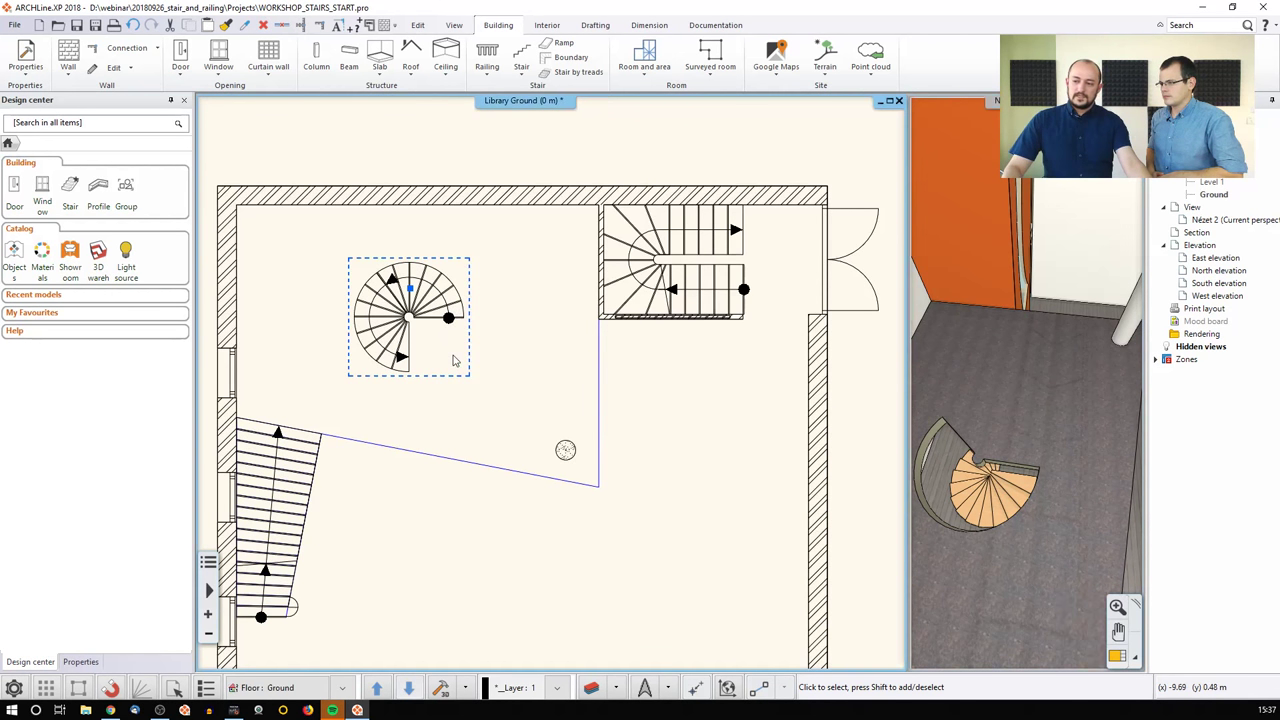
# Step: Delete the small circle at the centre of the spiral stair's slab opening on Level 1
pyautogui.press('pageup')
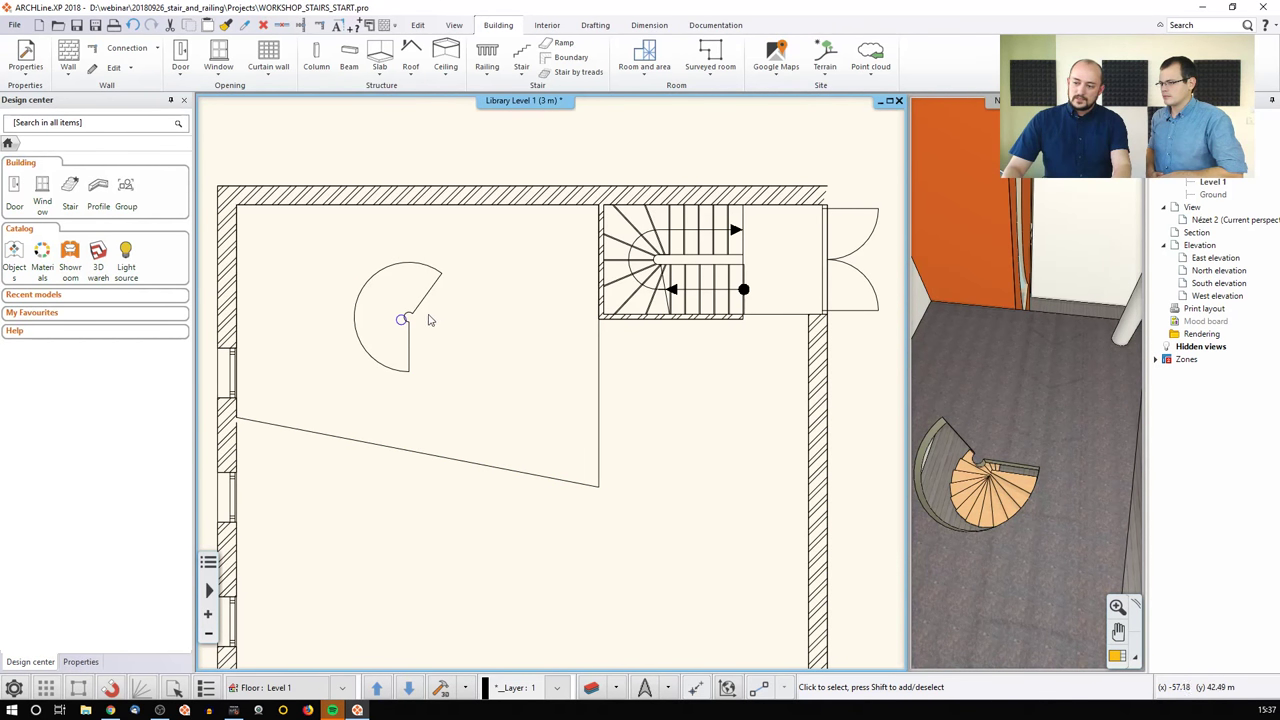
pyautogui.click(404, 319)
pyautogui.press('Escape')
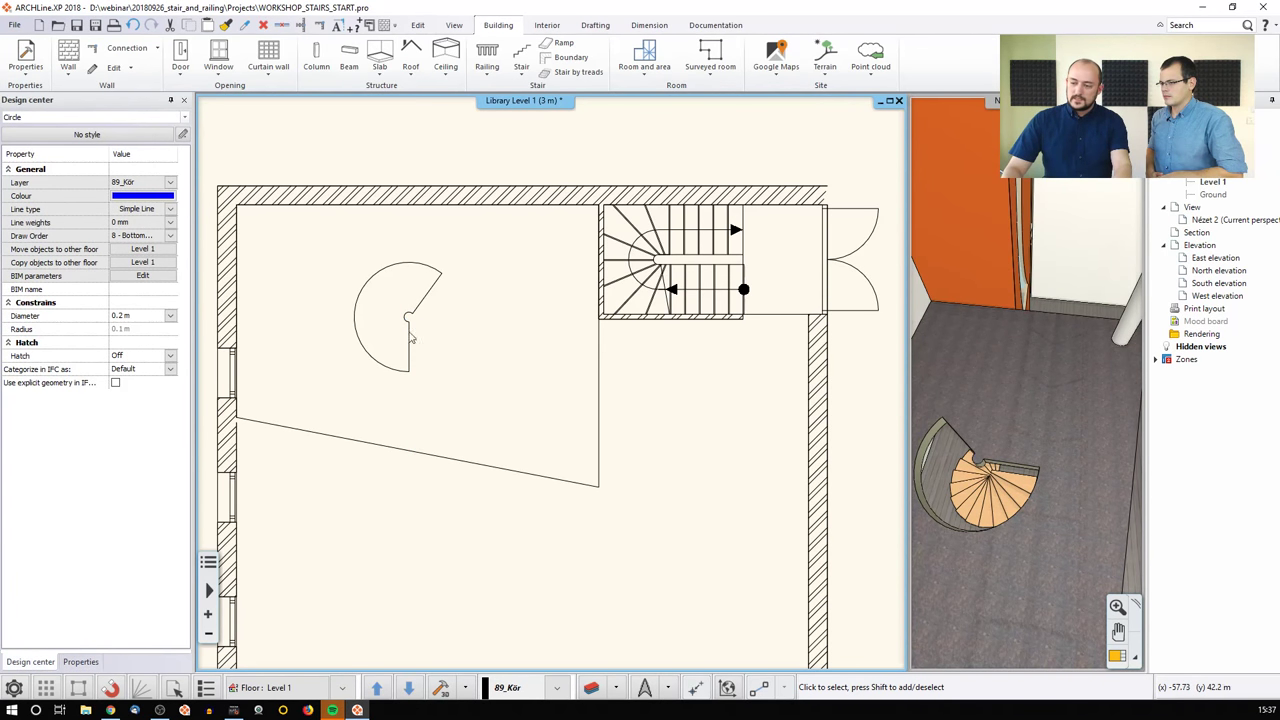
# Step: Turn the small inner arc of the spiral stair's slab opening into a straight edge
pyautogui.moveTo(404, 319); pyautogui.dragTo(450, 331, button='middle')
pyautogui.scroll(4, 455, 330)
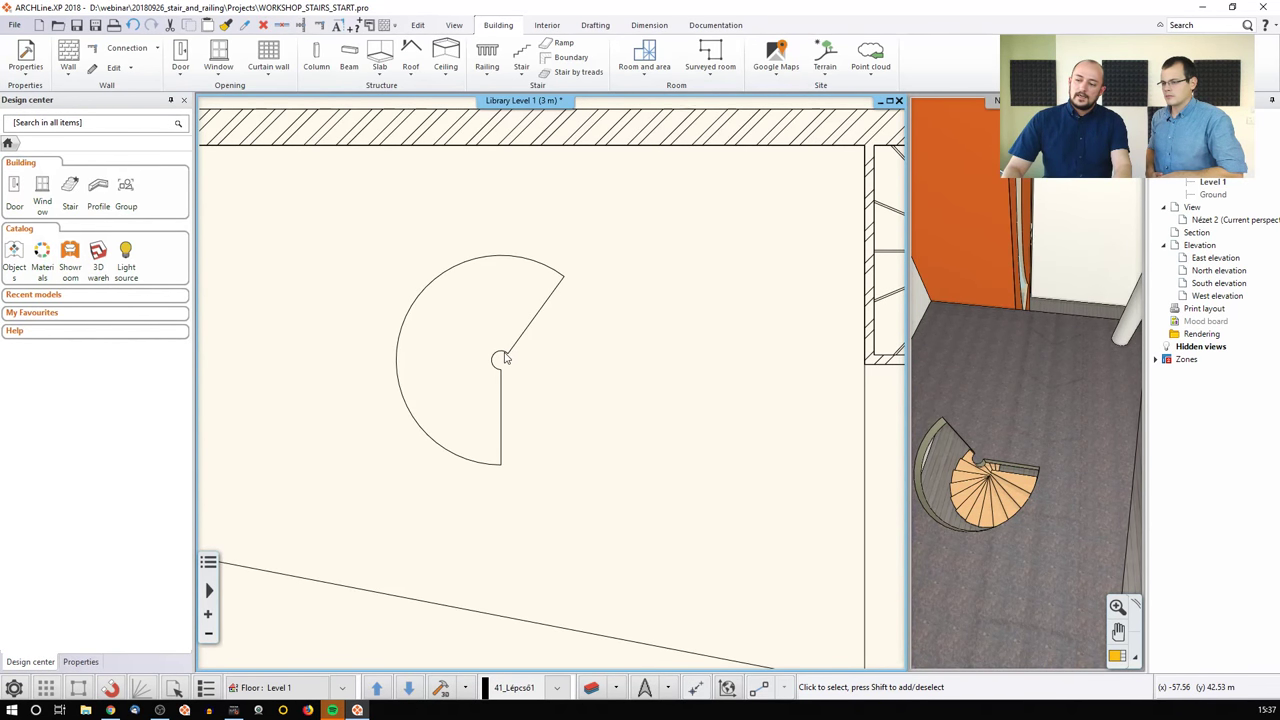
pyautogui.click(503, 358)
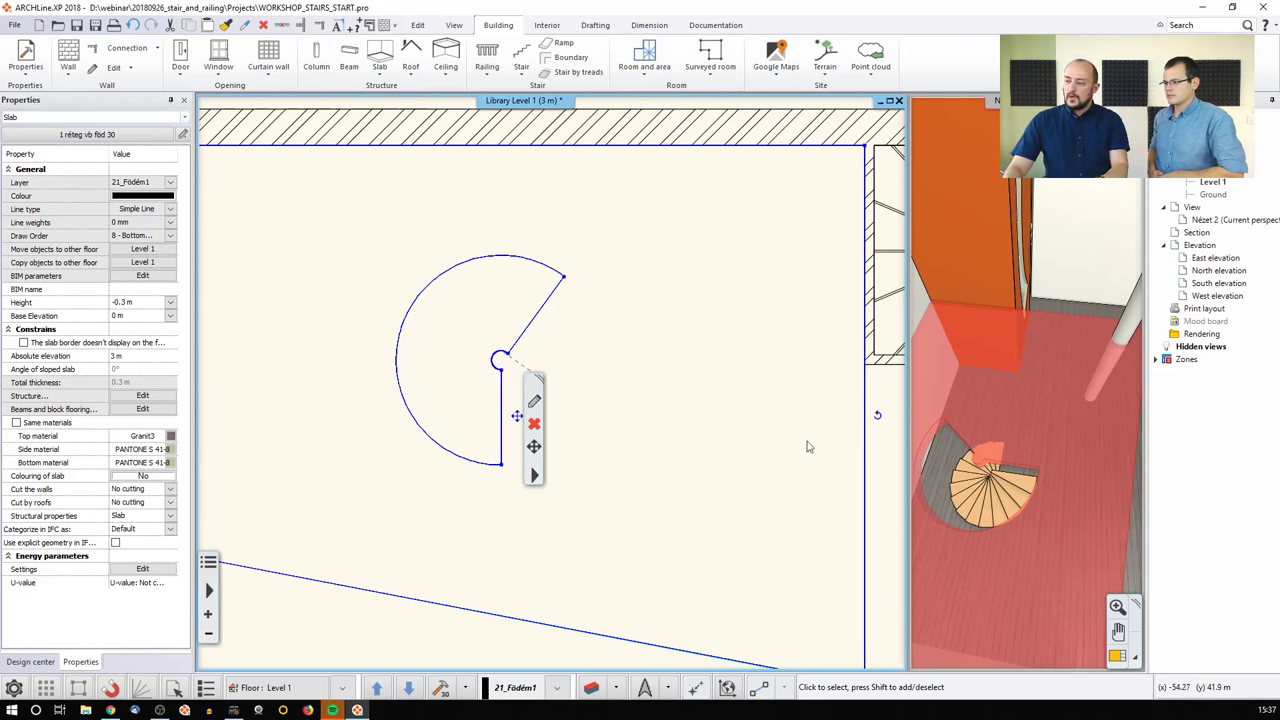
pyautogui.moveTo(500, 360)
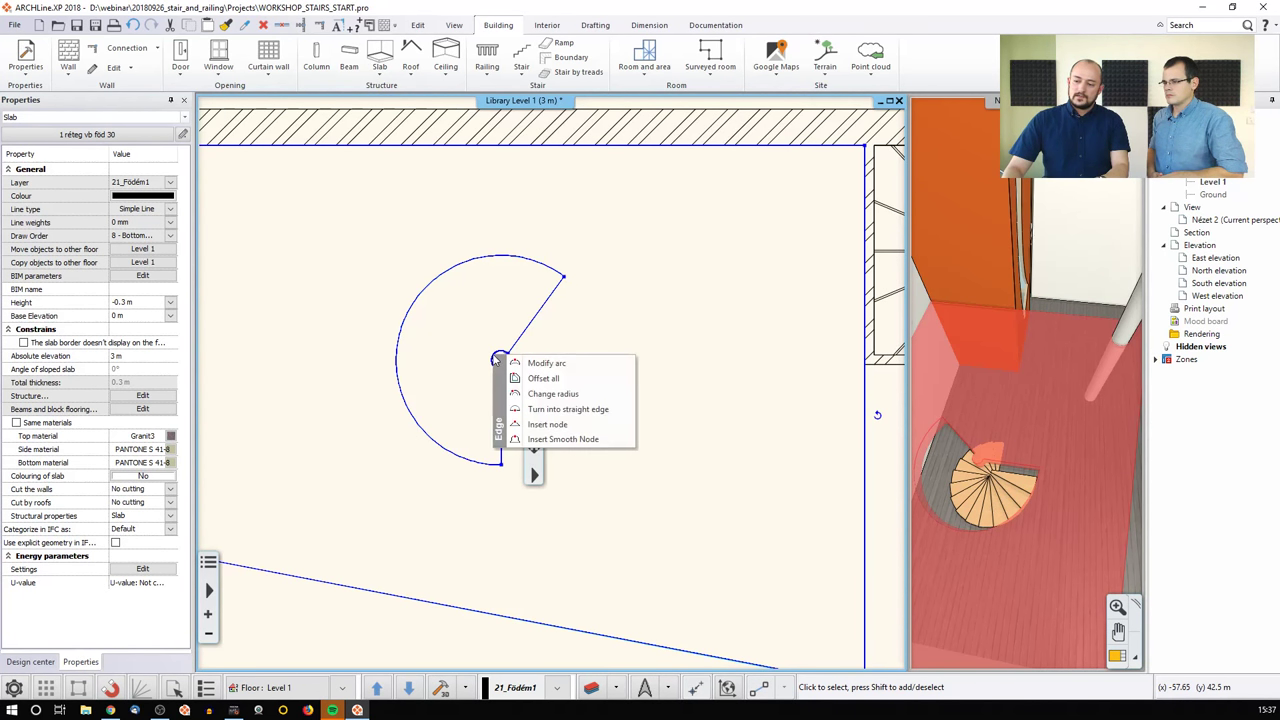
pyautogui.click(533, 410)
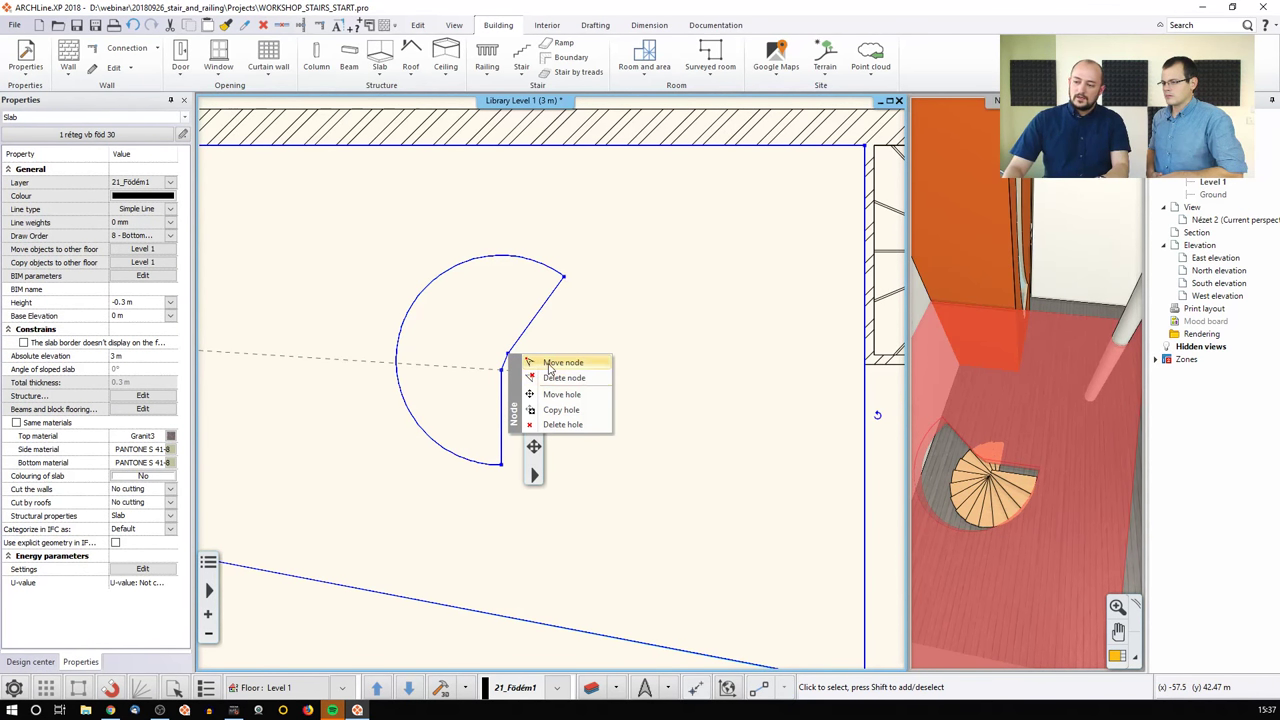
# Step: Move the opening's inner upper node outward so the cut-out forms a roughly right-angled corner beneath the arc's end
pyautogui.click(545, 362)
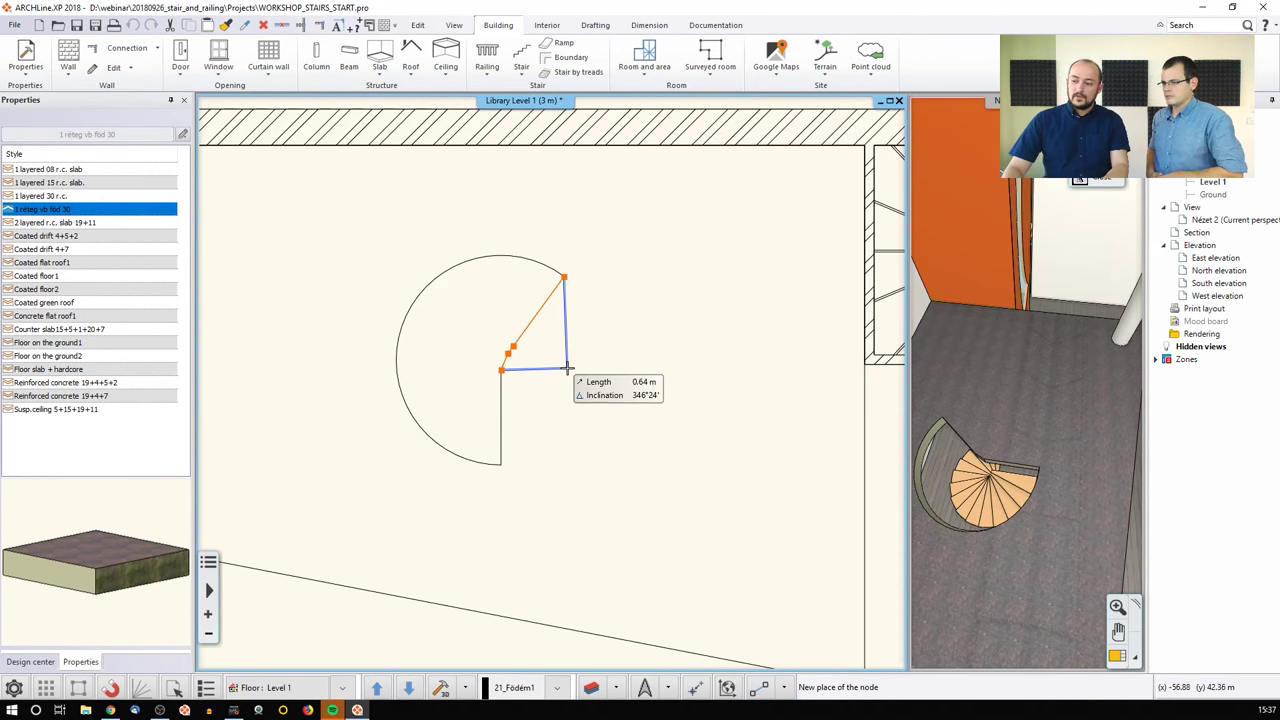
pyautogui.click(564, 369)
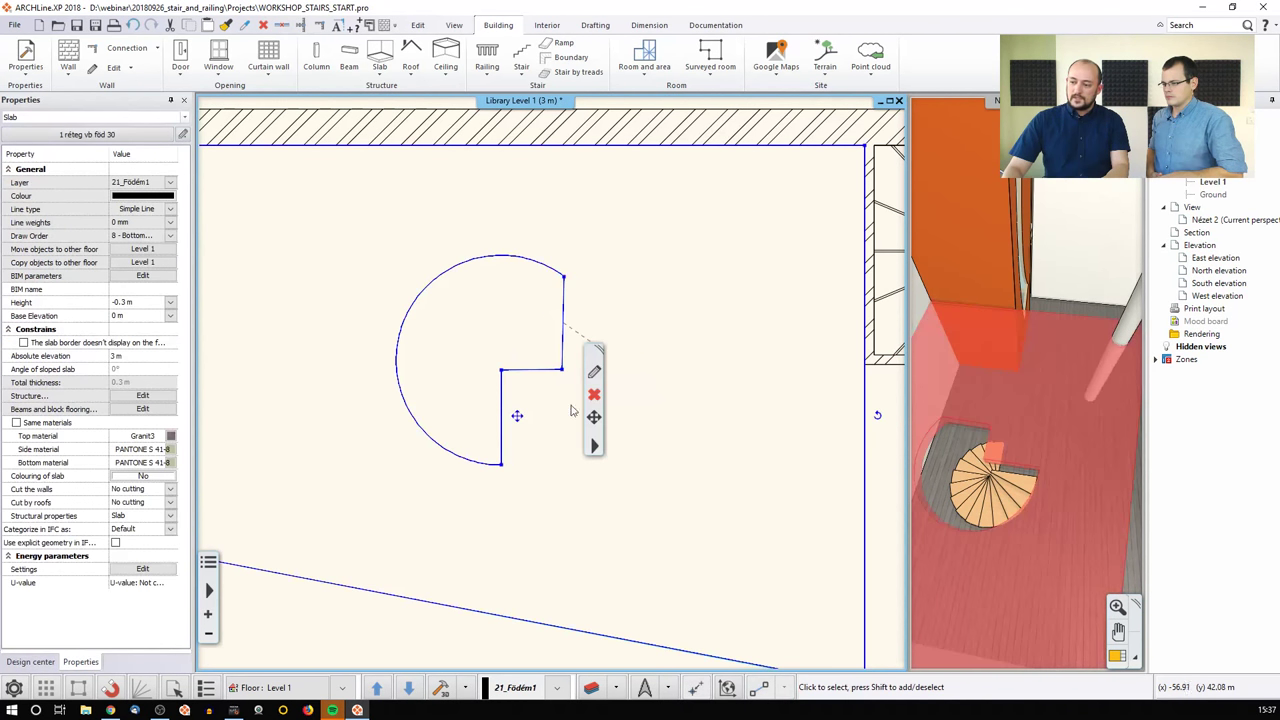
pyautogui.click(700, 476)
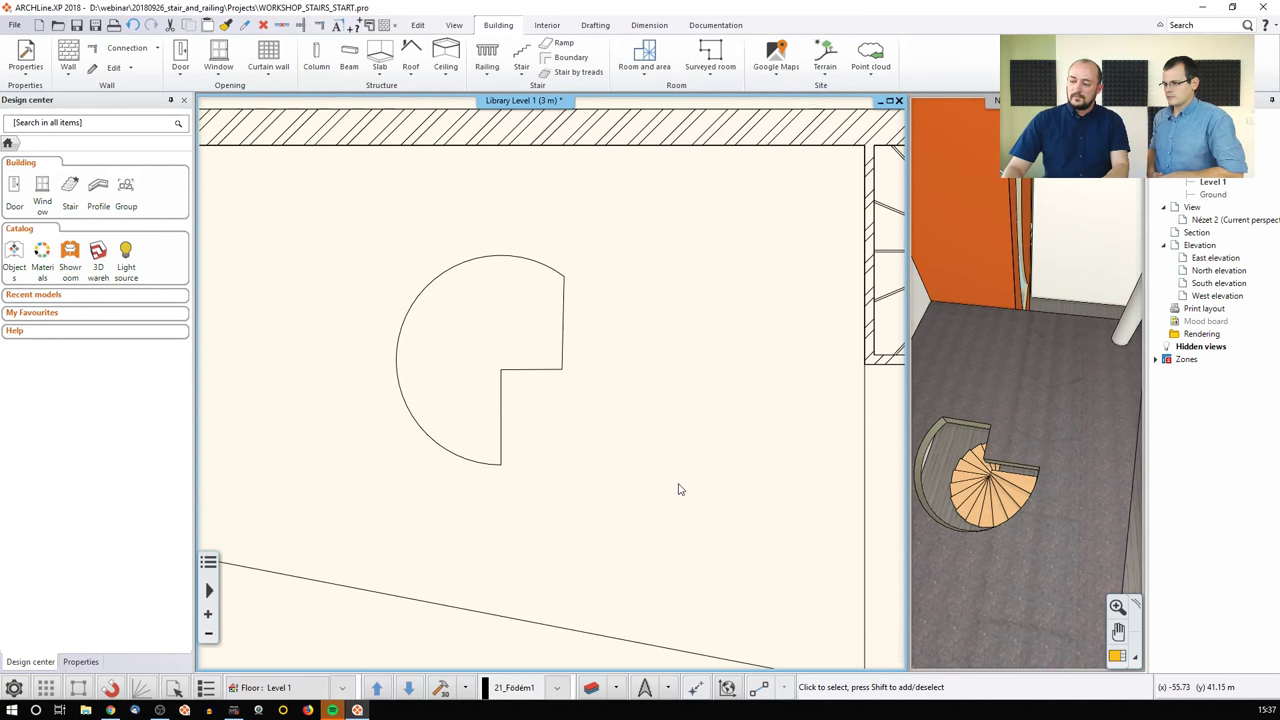
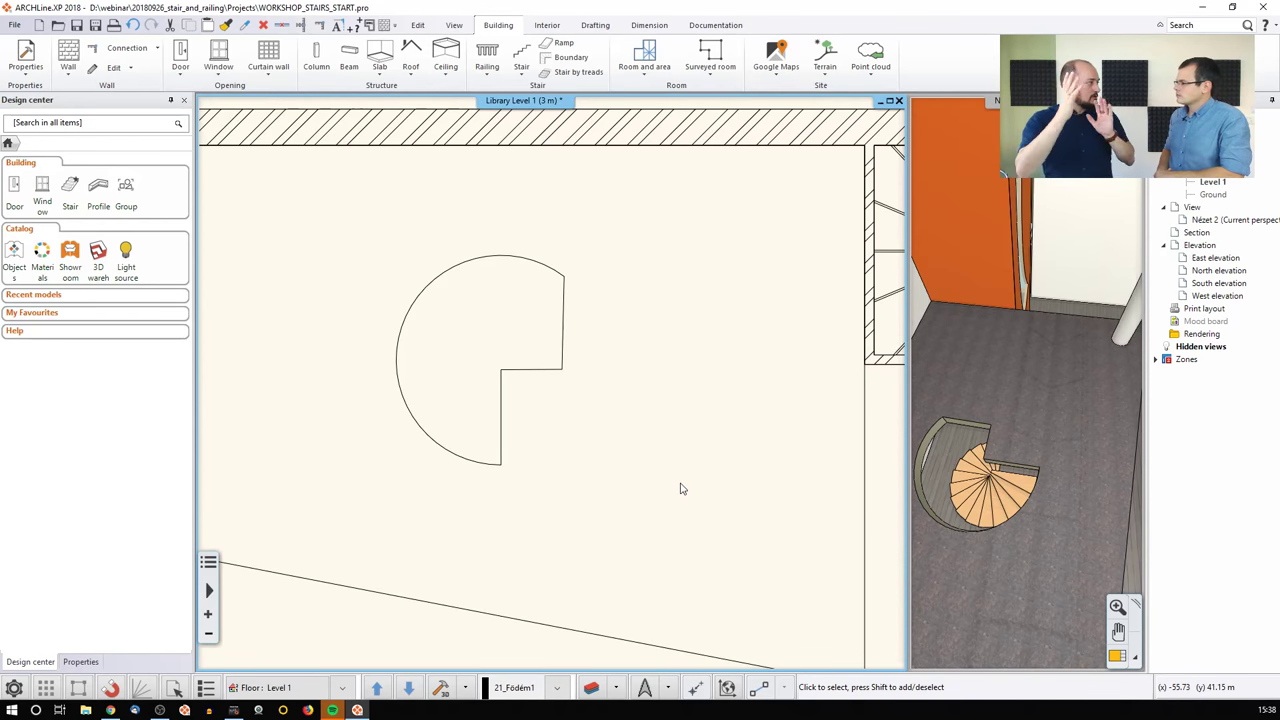
# Step: Return to the Ground floor plan and delete the stray linework lying outside the building beyond the straight stair's wall
pyautogui.scroll(-3, 583, 449)
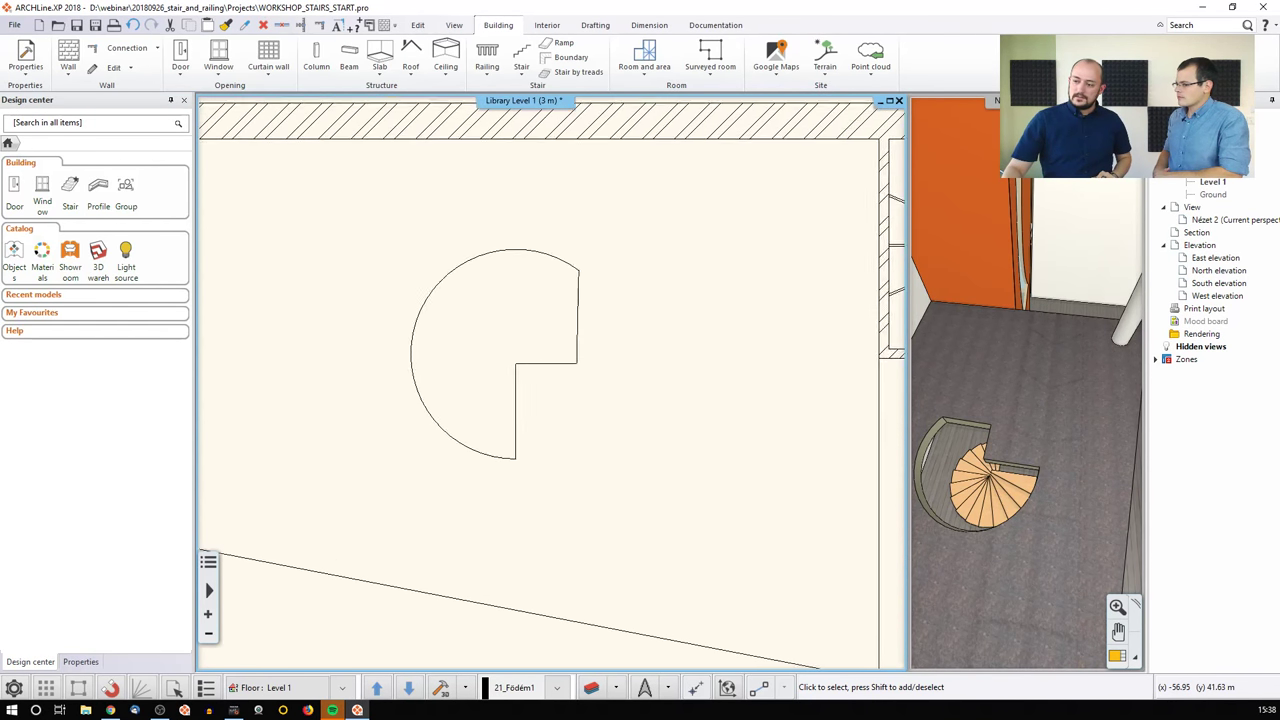
pyautogui.press('pagedown')
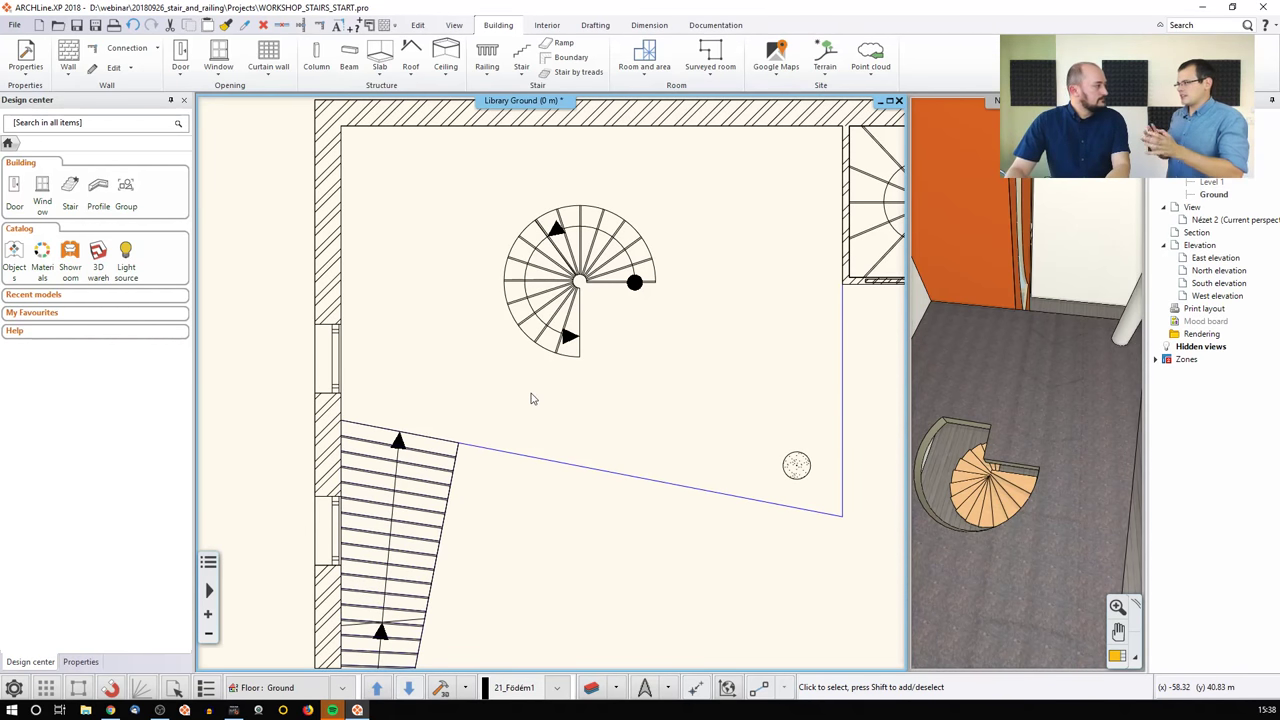
pyautogui.click(1004, 425)
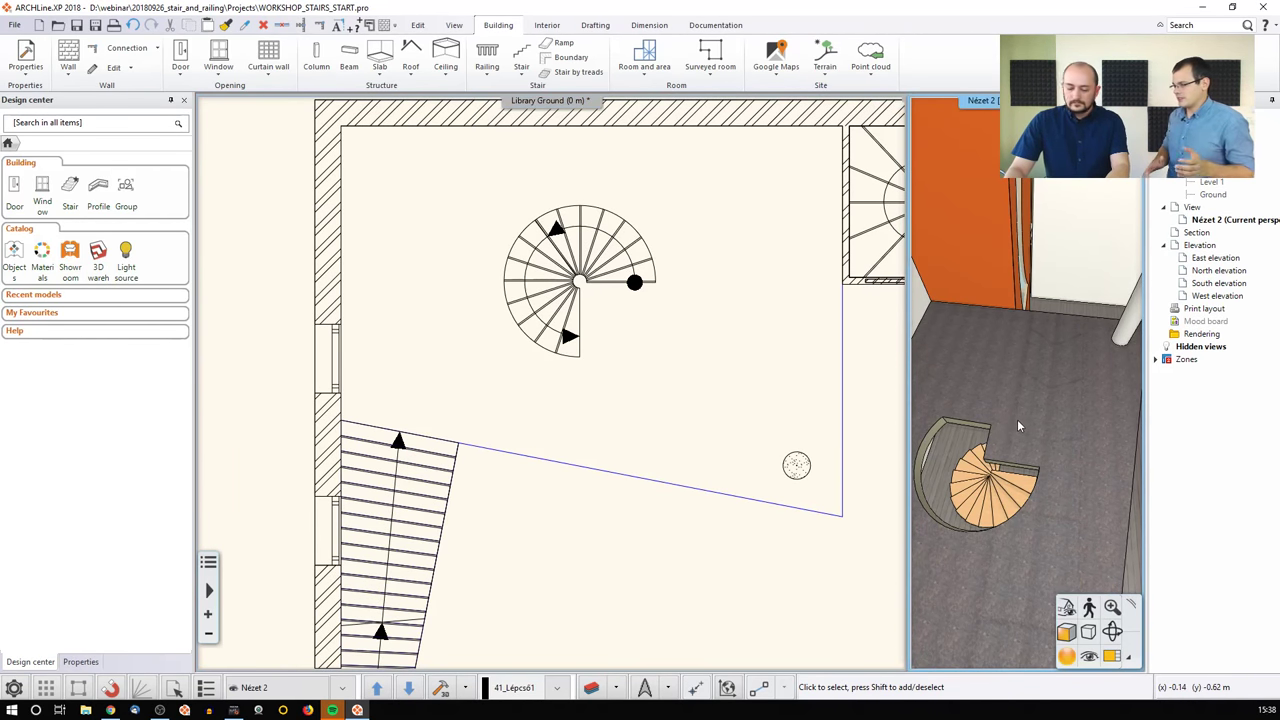
pyautogui.doubleClick(1010, 427)
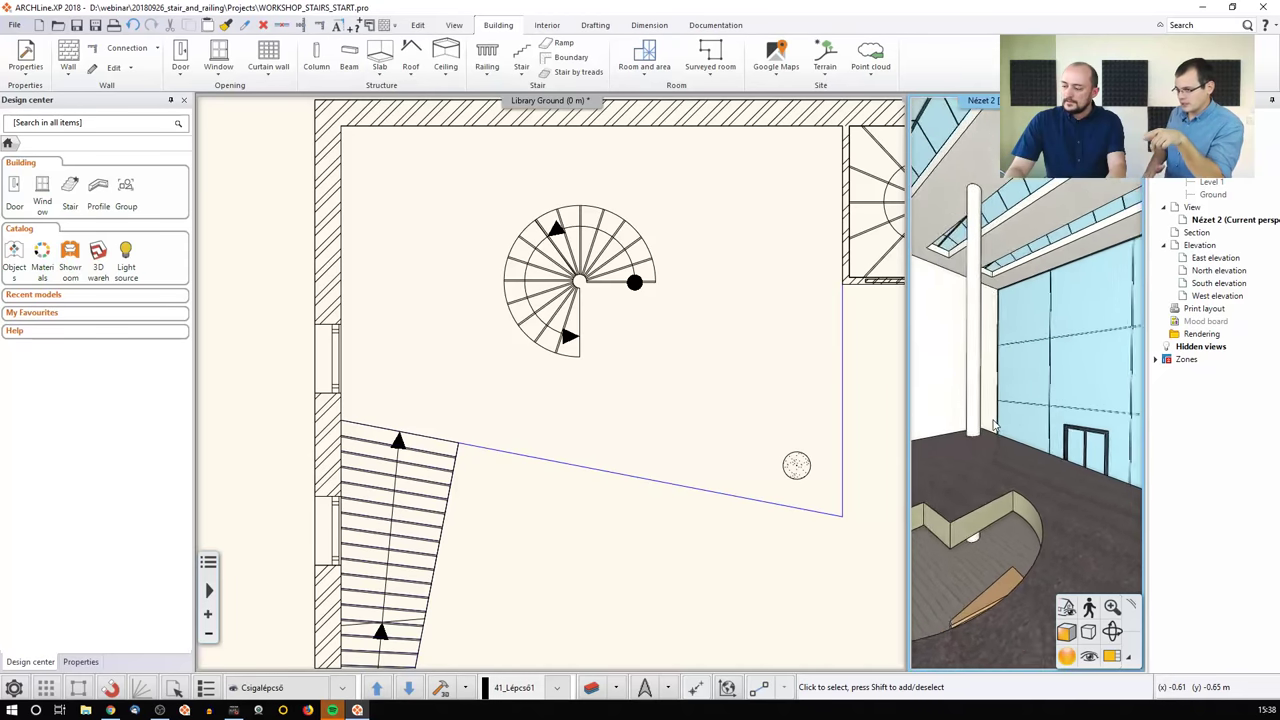
pyautogui.moveTo(1000, 418)
pyautogui.mouseDown()
pyautogui.moveTo(946, 410)
pyautogui.moveTo(1020, 410)
pyautogui.moveTo(994, 424)
pyautogui.mouseUp()
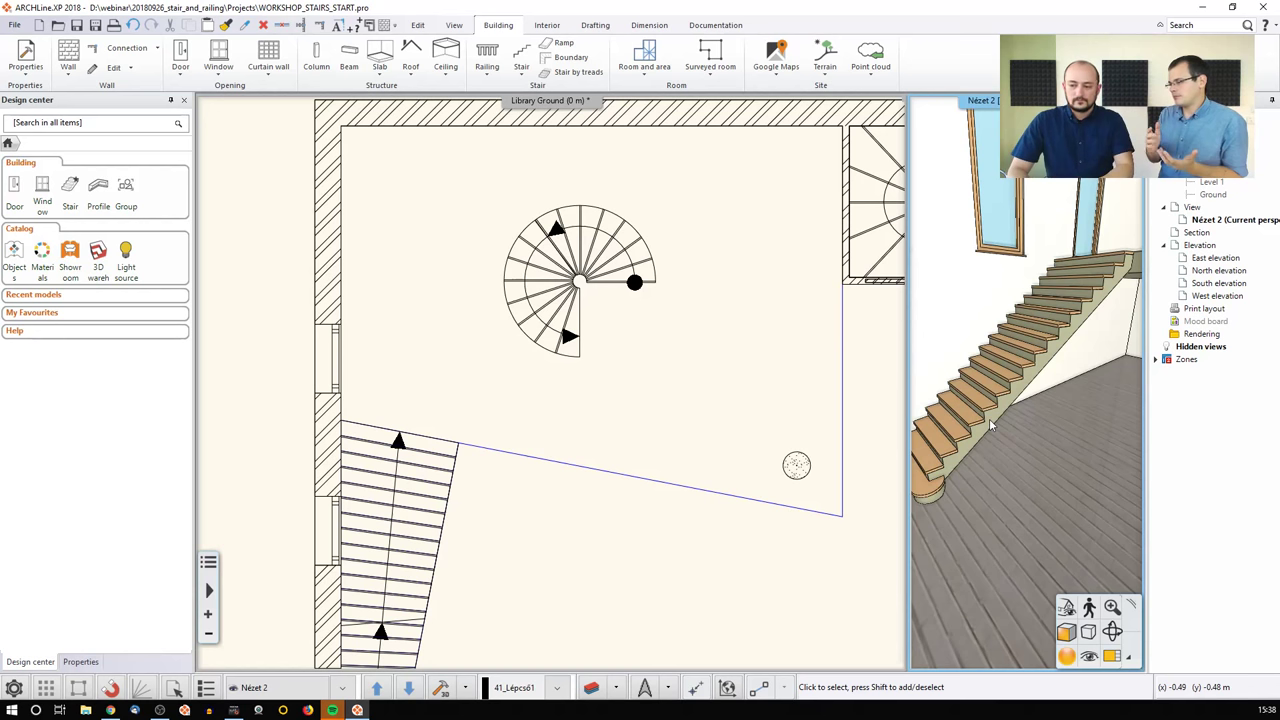
pyautogui.click(630, 470)
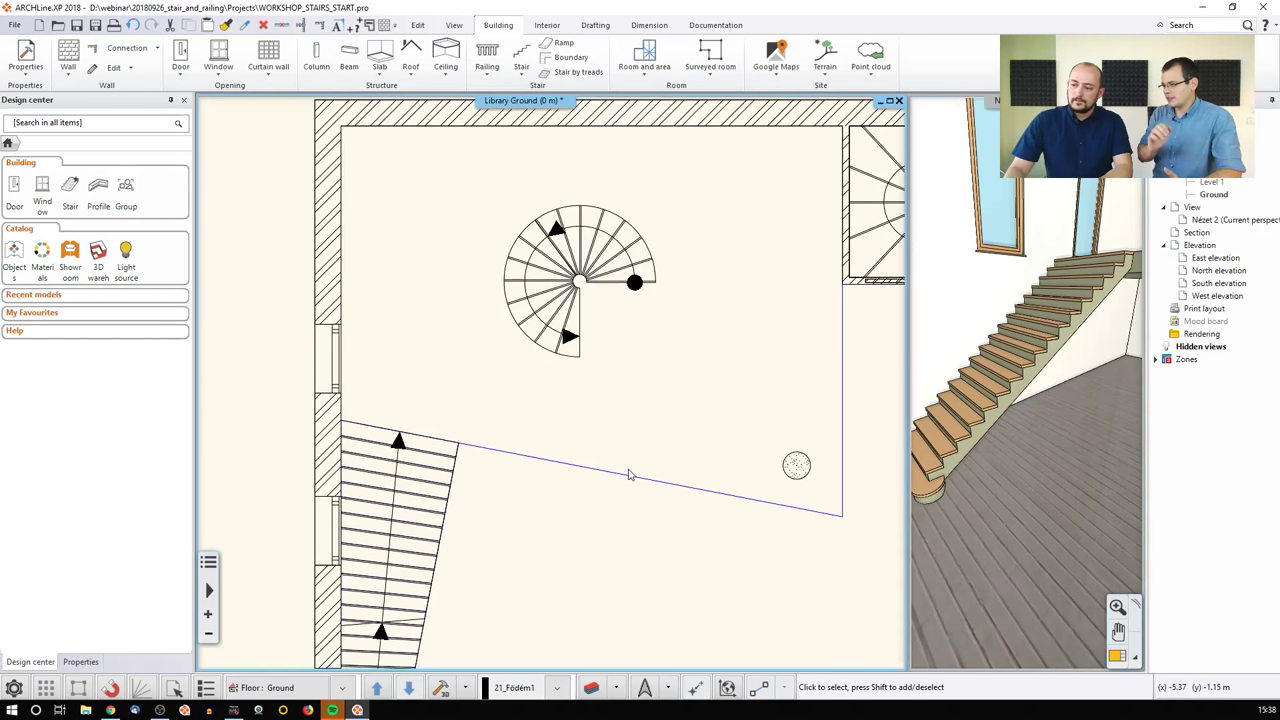
pyautogui.scroll(-5, 628, 472)
pyautogui.scroll(2, 615, 415)
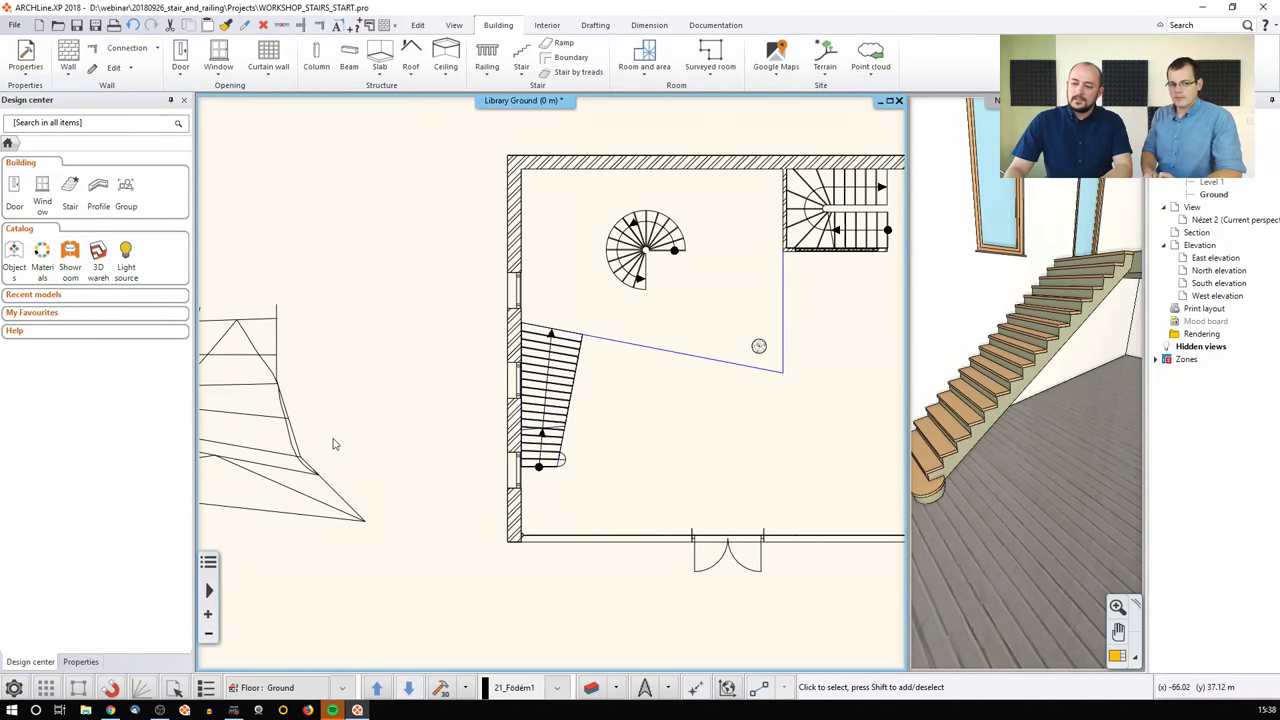
pyautogui.click(285, 438)
pyautogui.press('Escape')
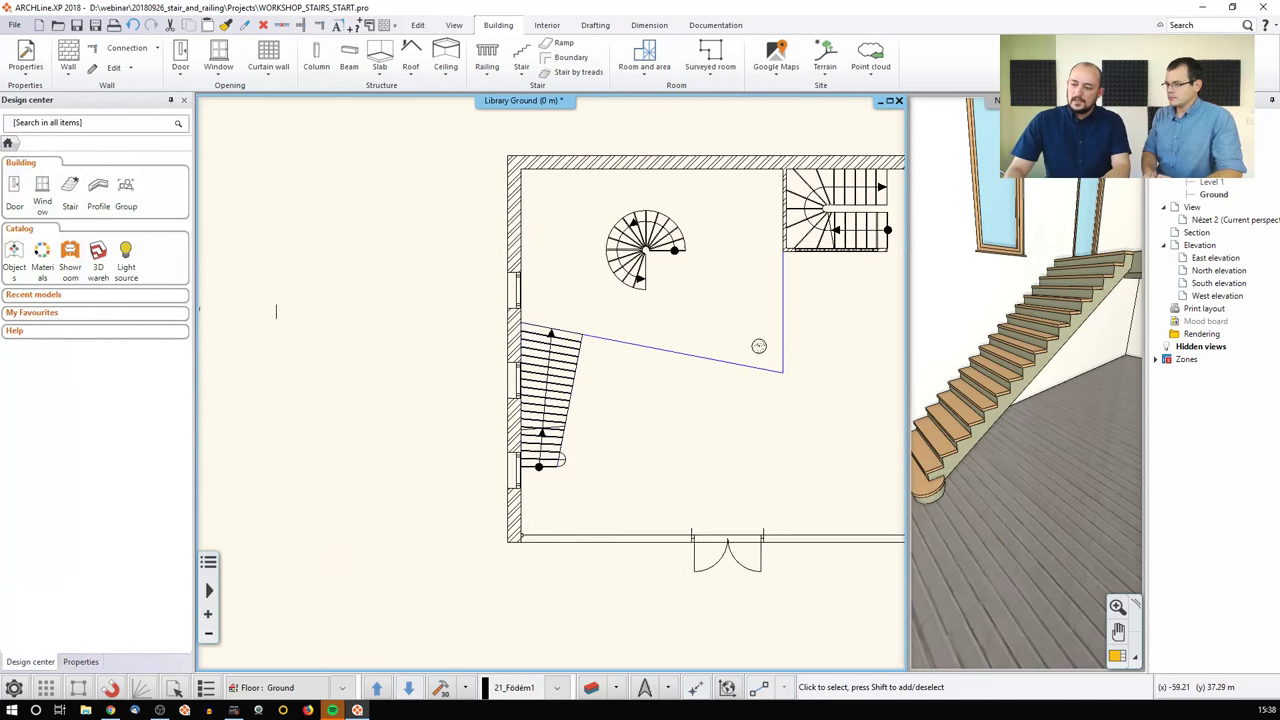
# Step: Draw a "1 layered 10 wide wall" about 3.55 m long along the straight stair's open edge, from the bottom tread's rounded end to the upper corner
pyautogui.scroll(2, 537, 434)
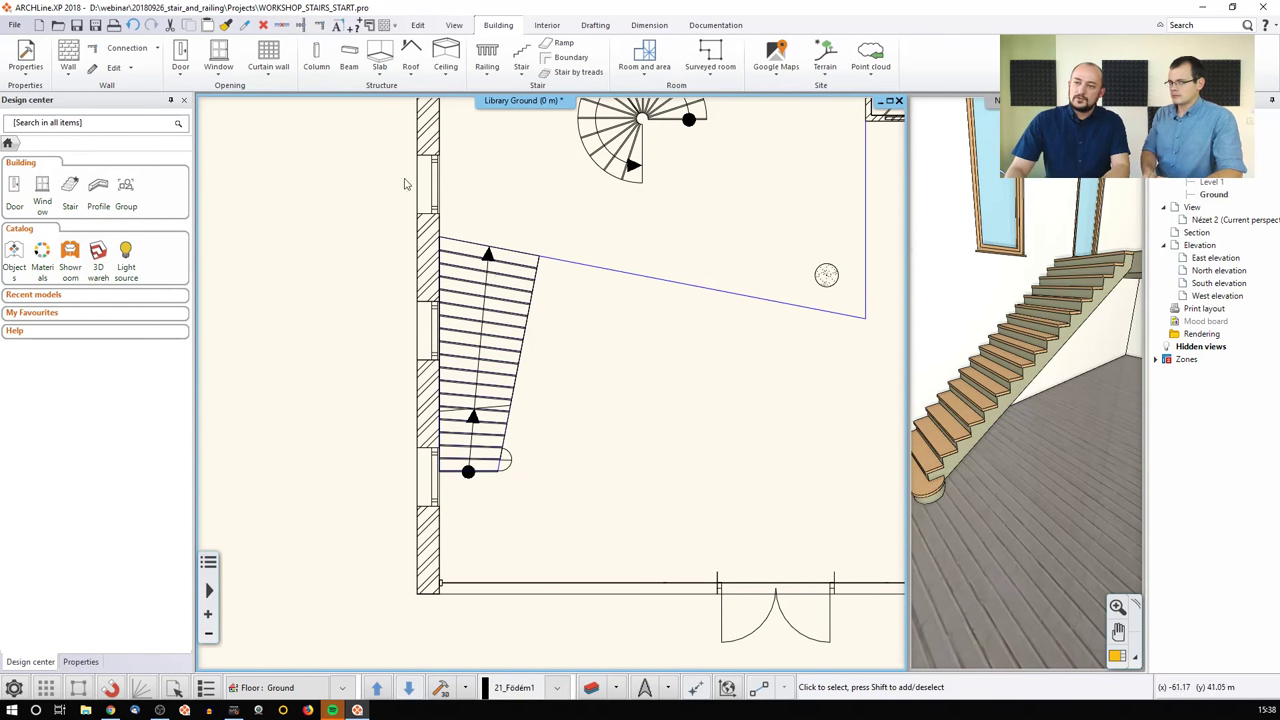
pyautogui.click(72, 78)
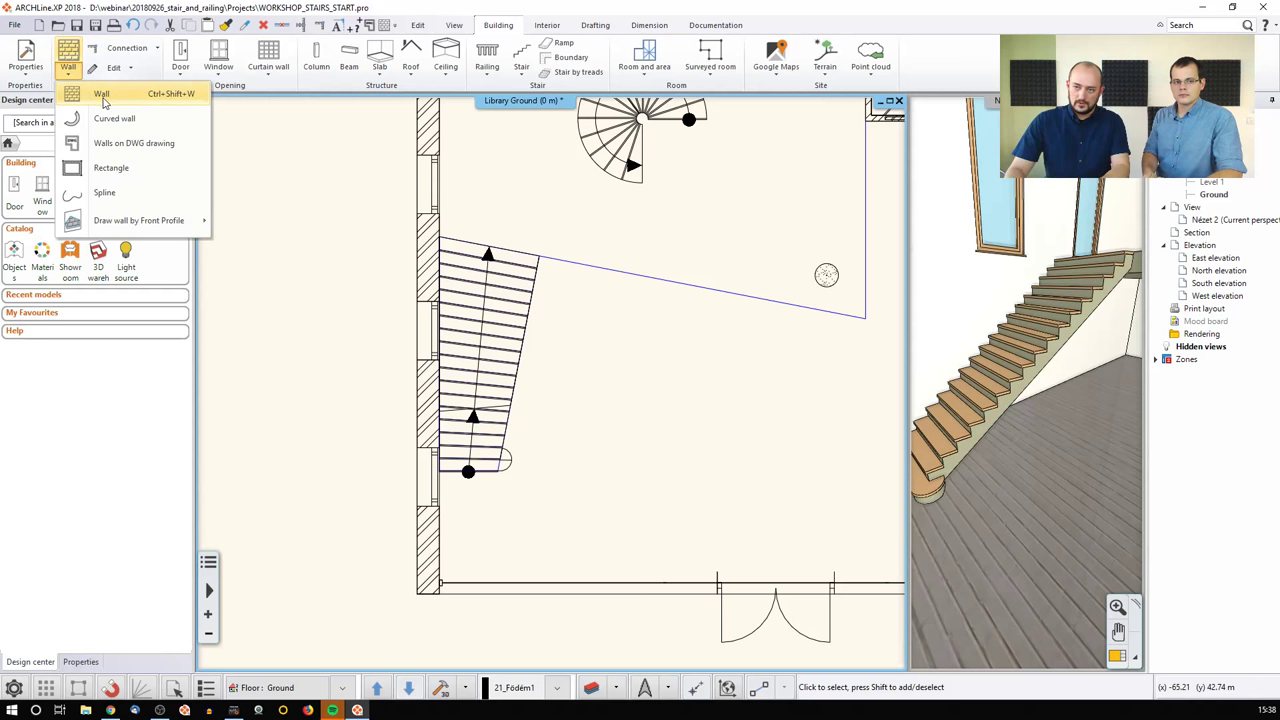
pyautogui.click(106, 96)
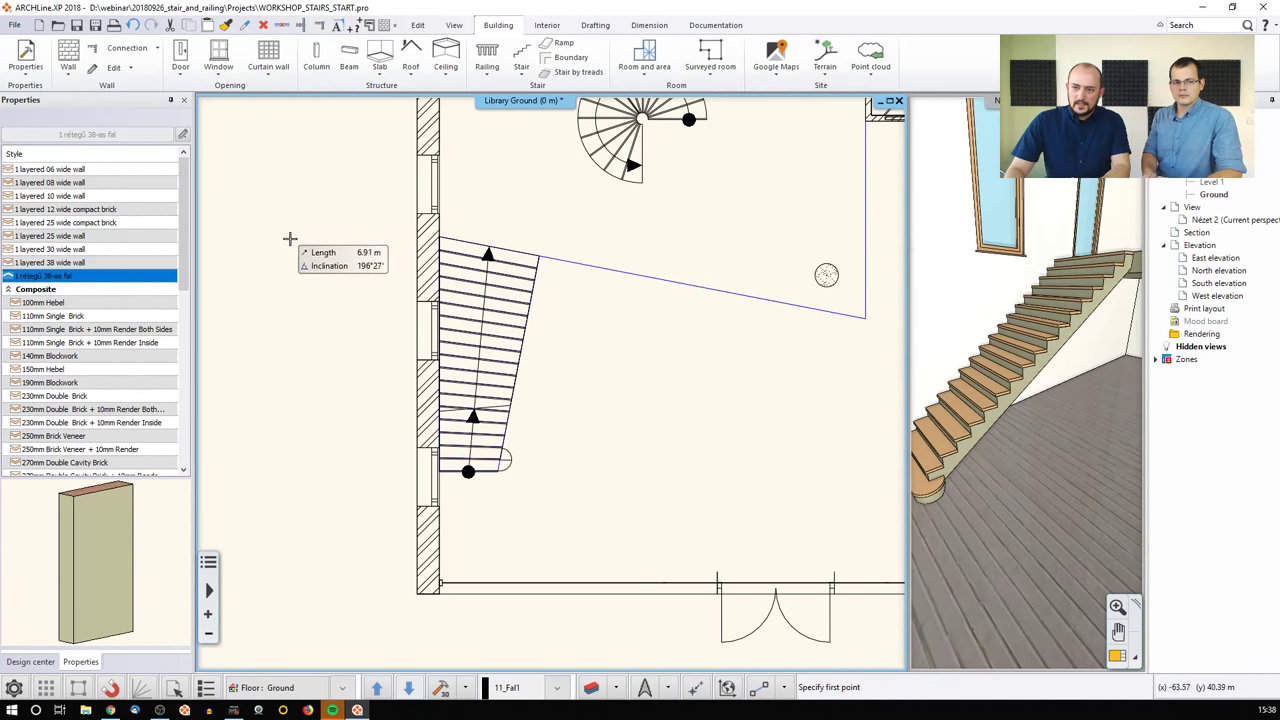
pyautogui.click(58, 197)
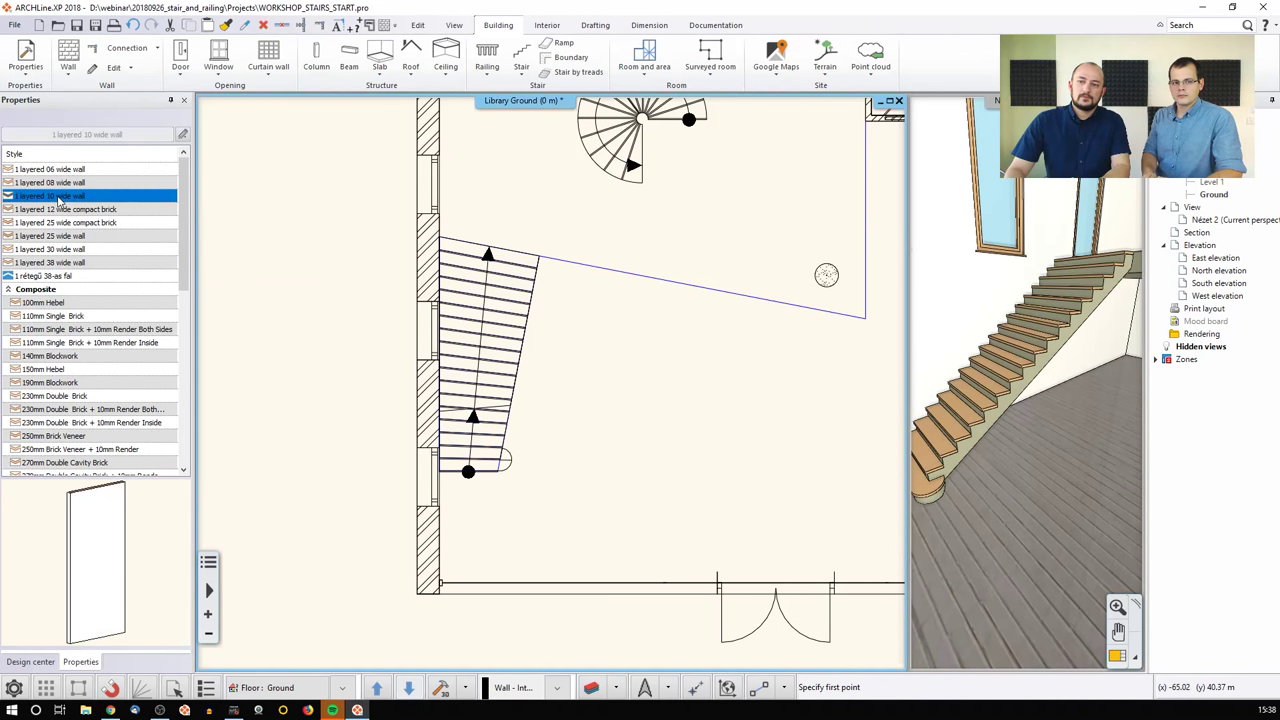
pyautogui.scroll(1, 541, 397)
pyautogui.scroll(3, 520, 470)
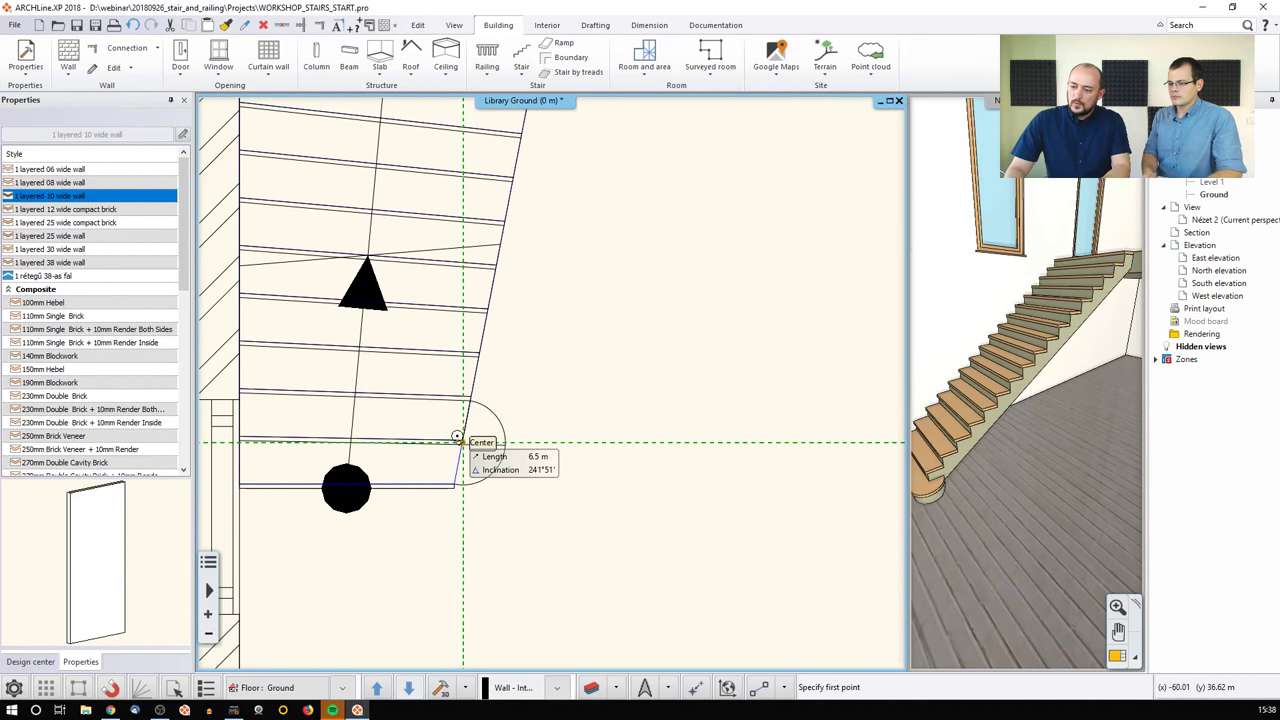
pyautogui.scroll(3, 460, 445)
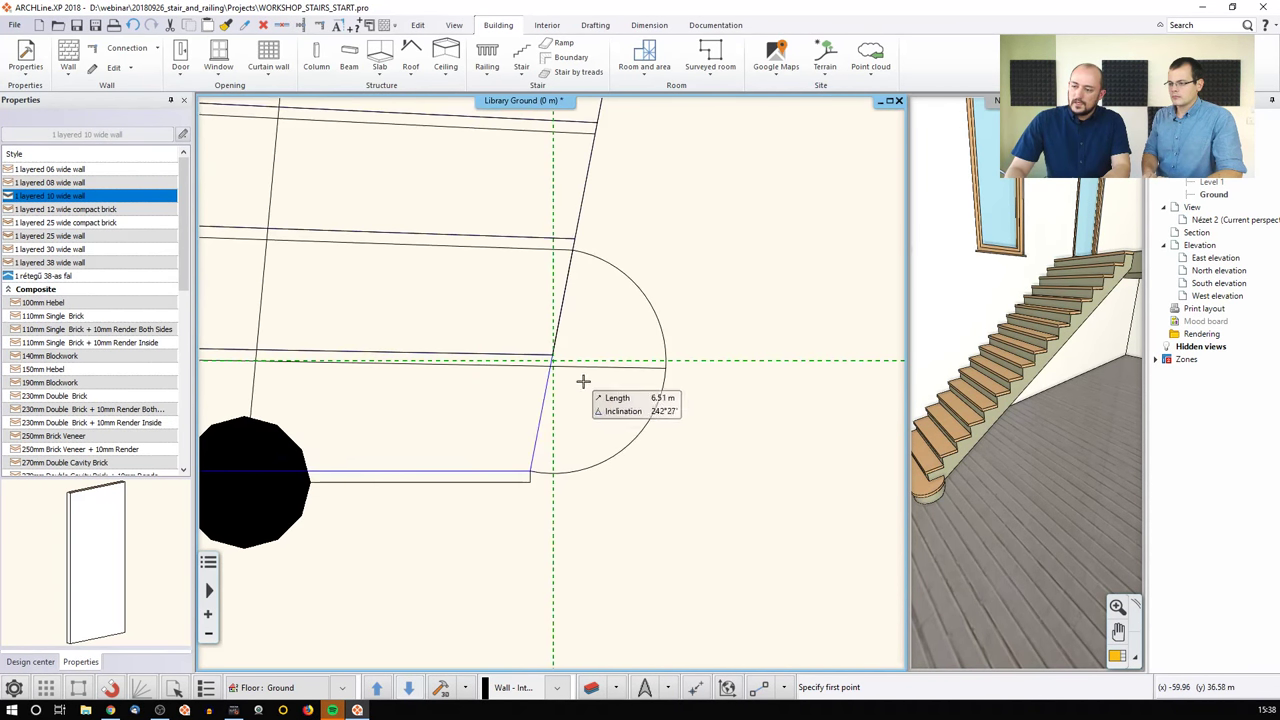
pyautogui.click(550, 366)
pyautogui.scroll(-4, 610, 297)
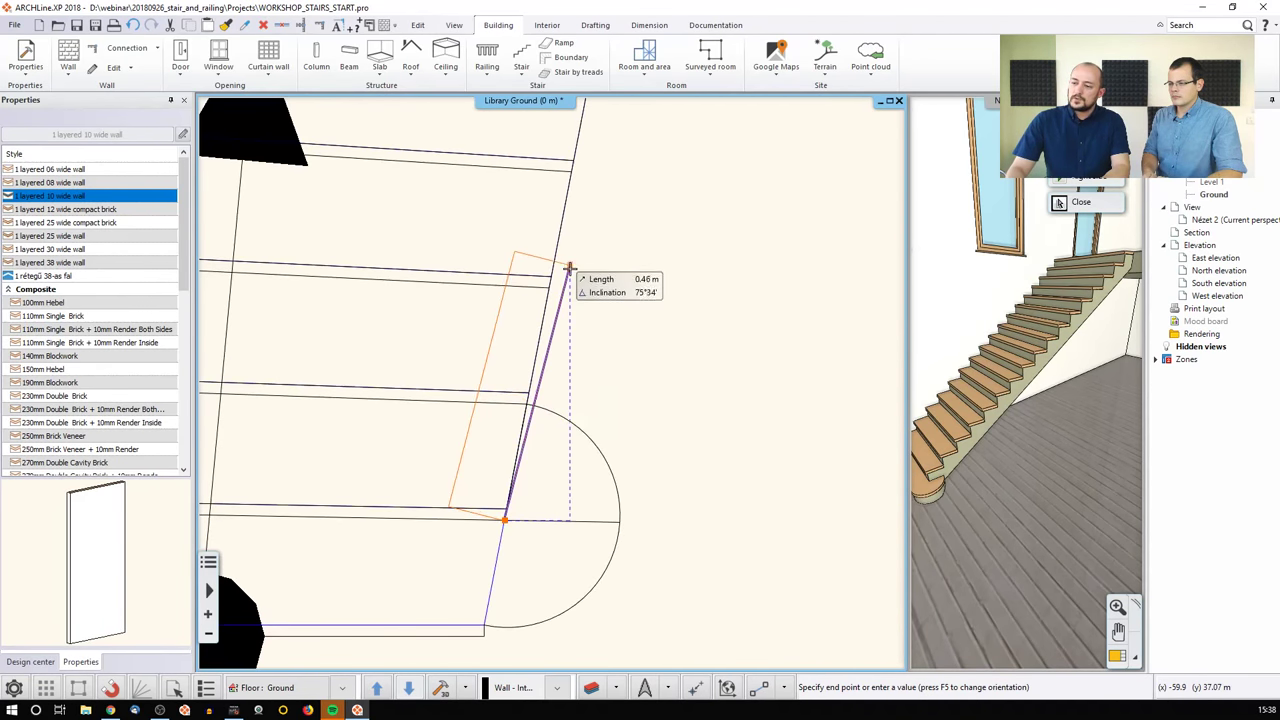
pyautogui.scroll(10, 529, 306)
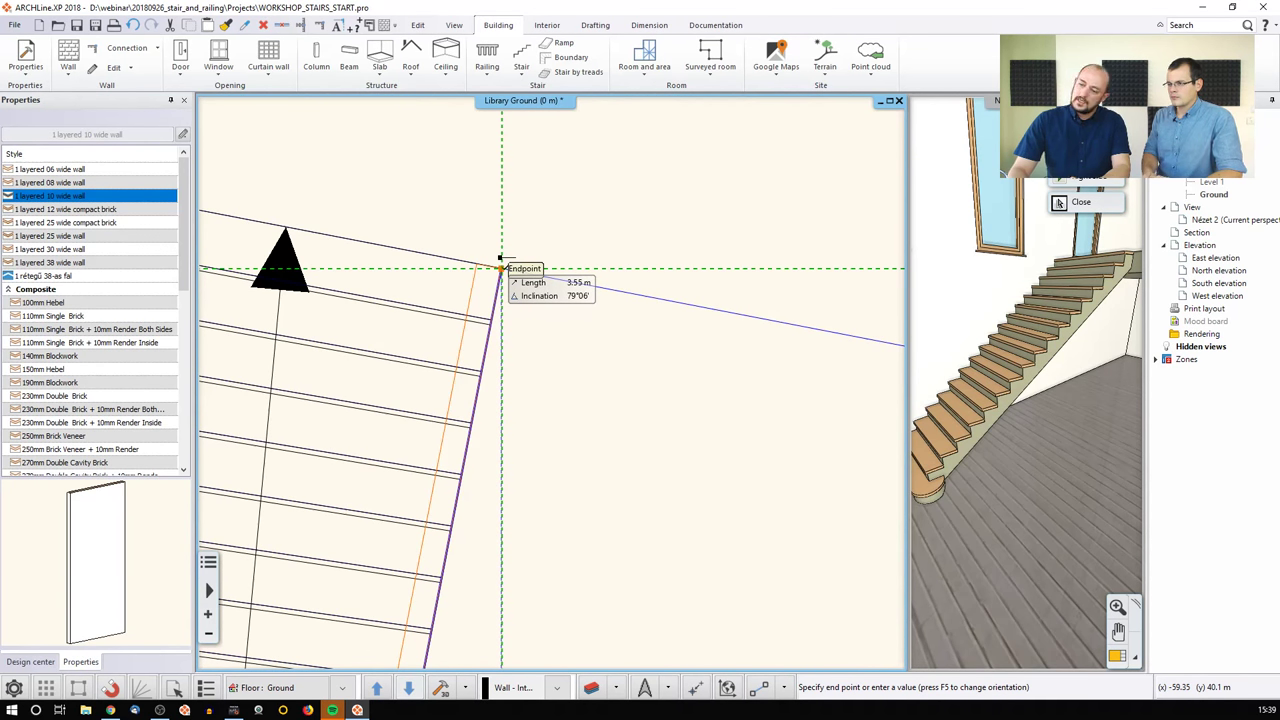
pyautogui.click(500, 262)
pyautogui.press('Escape')
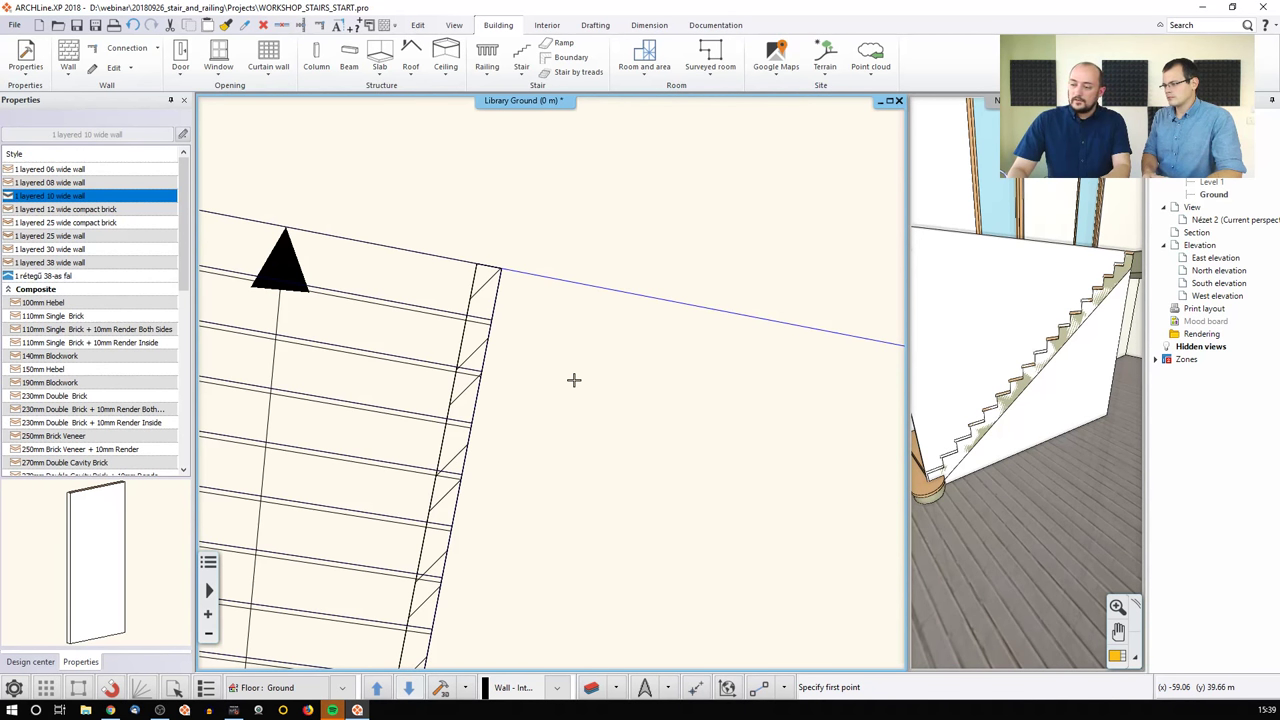
pyautogui.press('Escape')
pyautogui.scroll(-2, 611, 420)
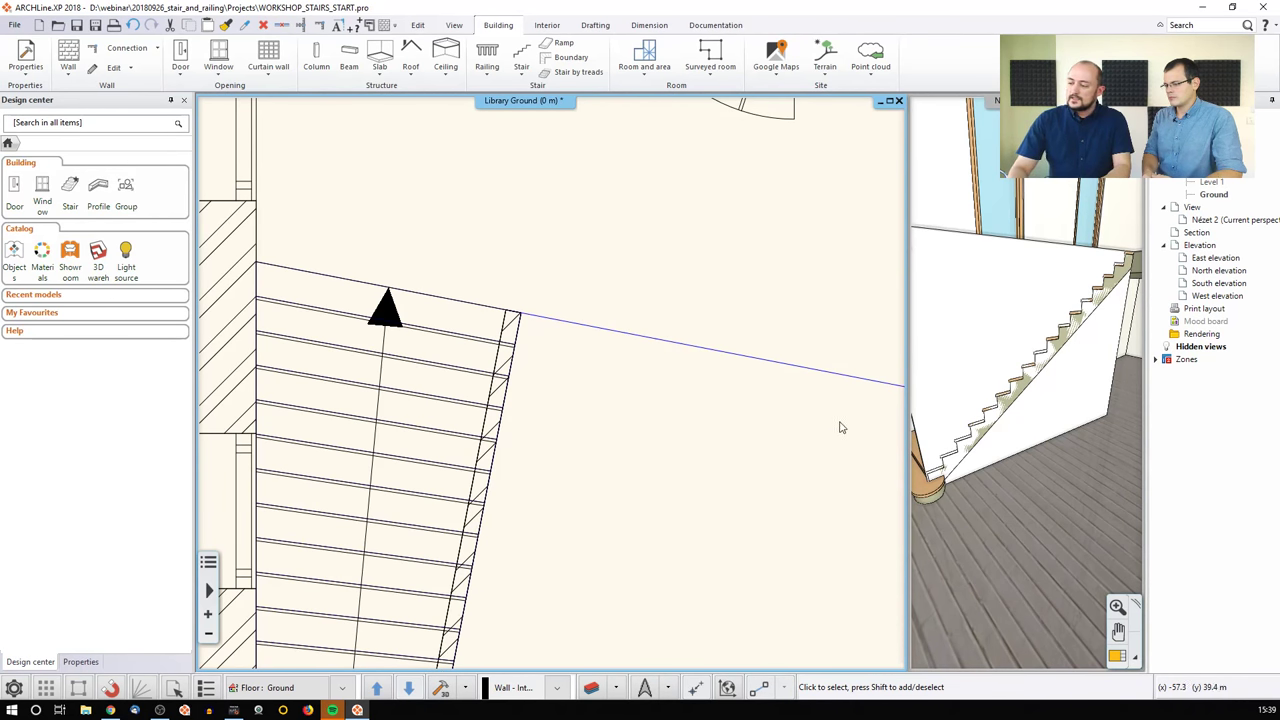
# Step: In the straight stair's support settings, set Cut the walls to All floors so the stair trims the new wall
pyautogui.click(1013, 361)
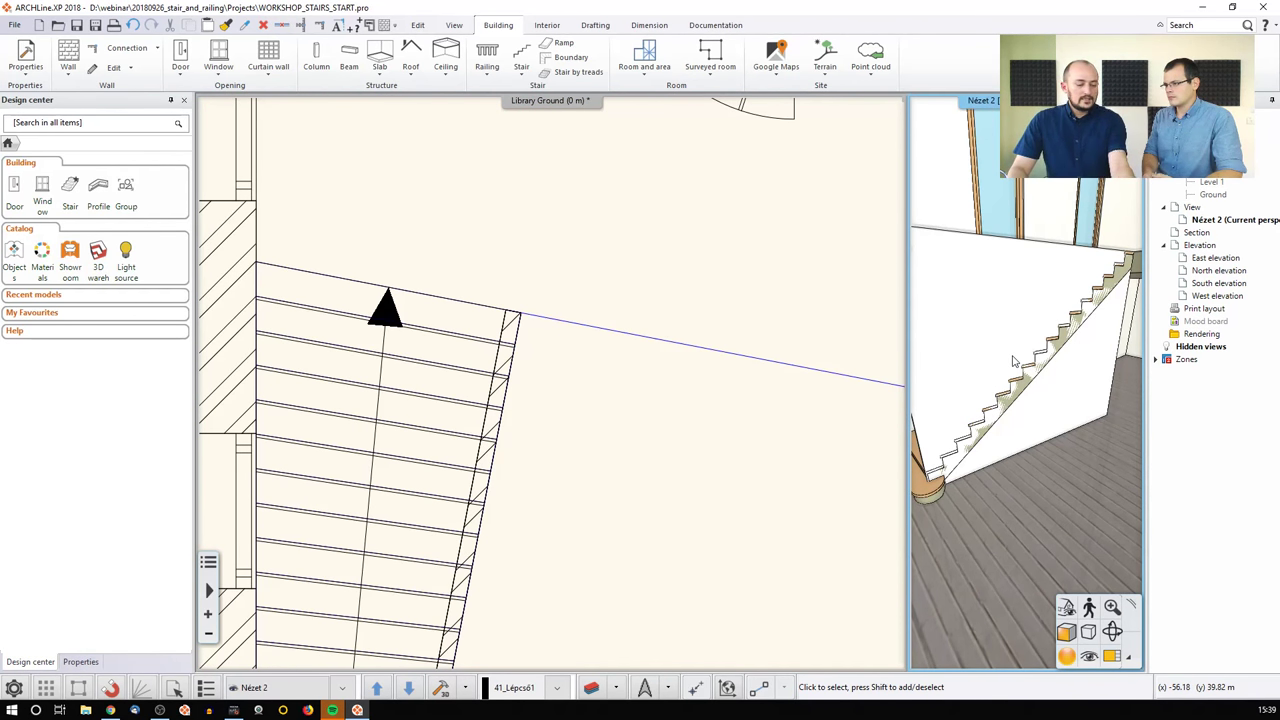
pyautogui.moveTo(1008, 358); pyautogui.dragTo(1070, 387, button='middle')
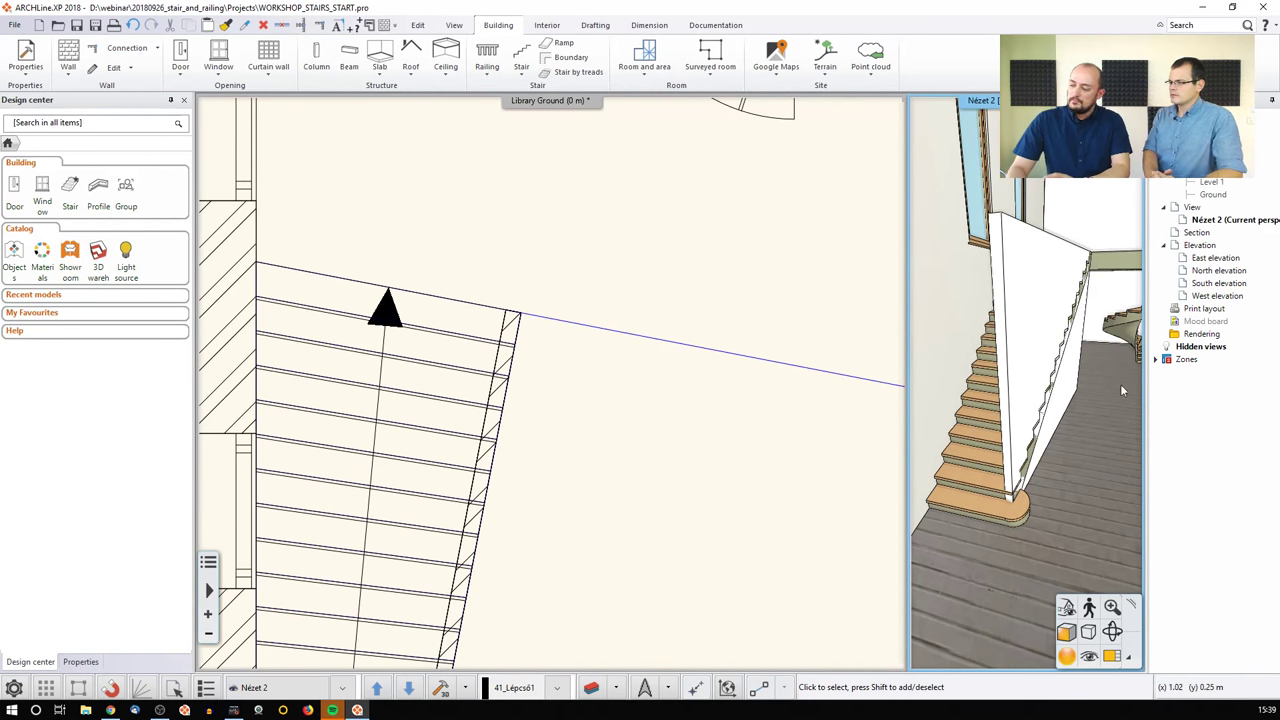
pyautogui.click(992, 431)
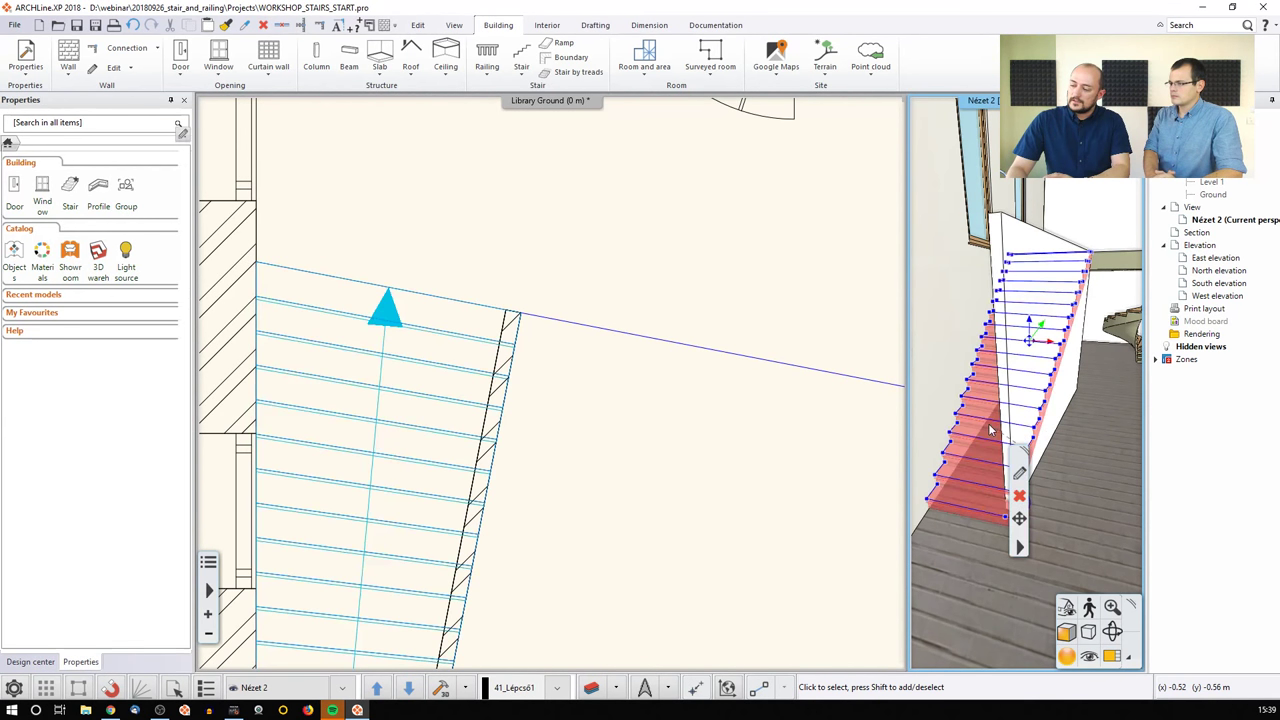
pyautogui.click(1020, 475)
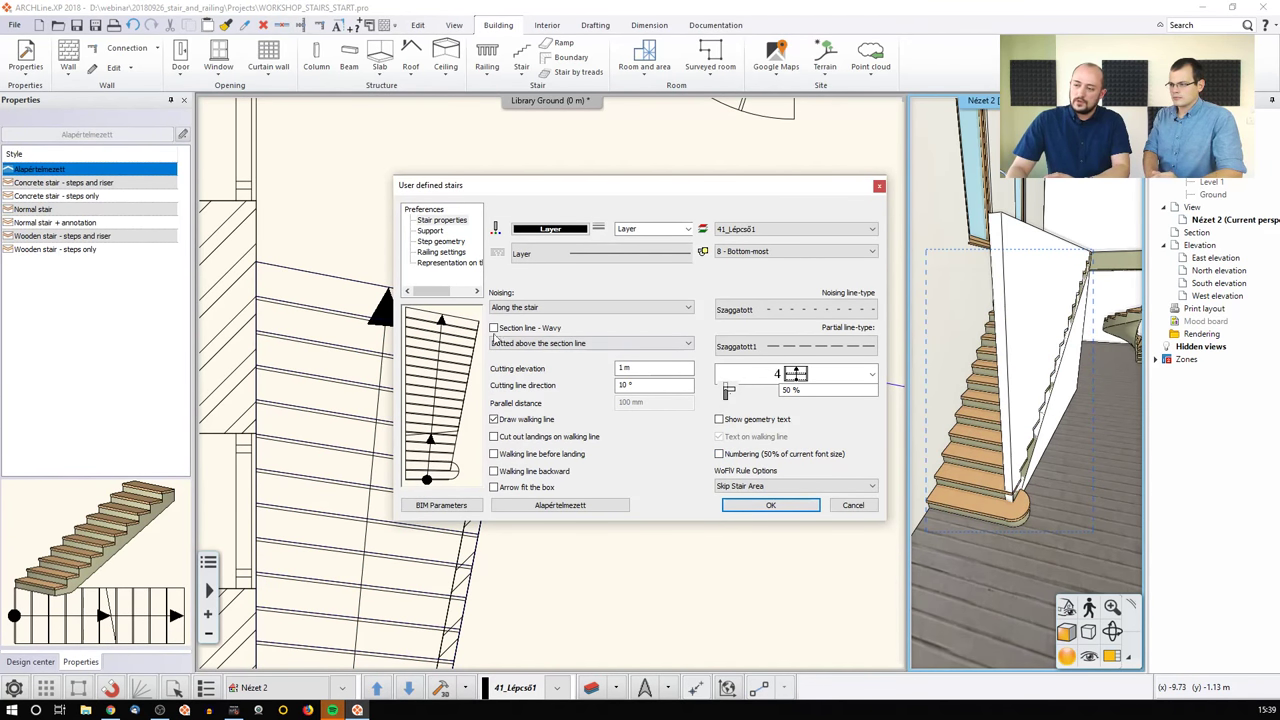
pyautogui.click(431, 231)
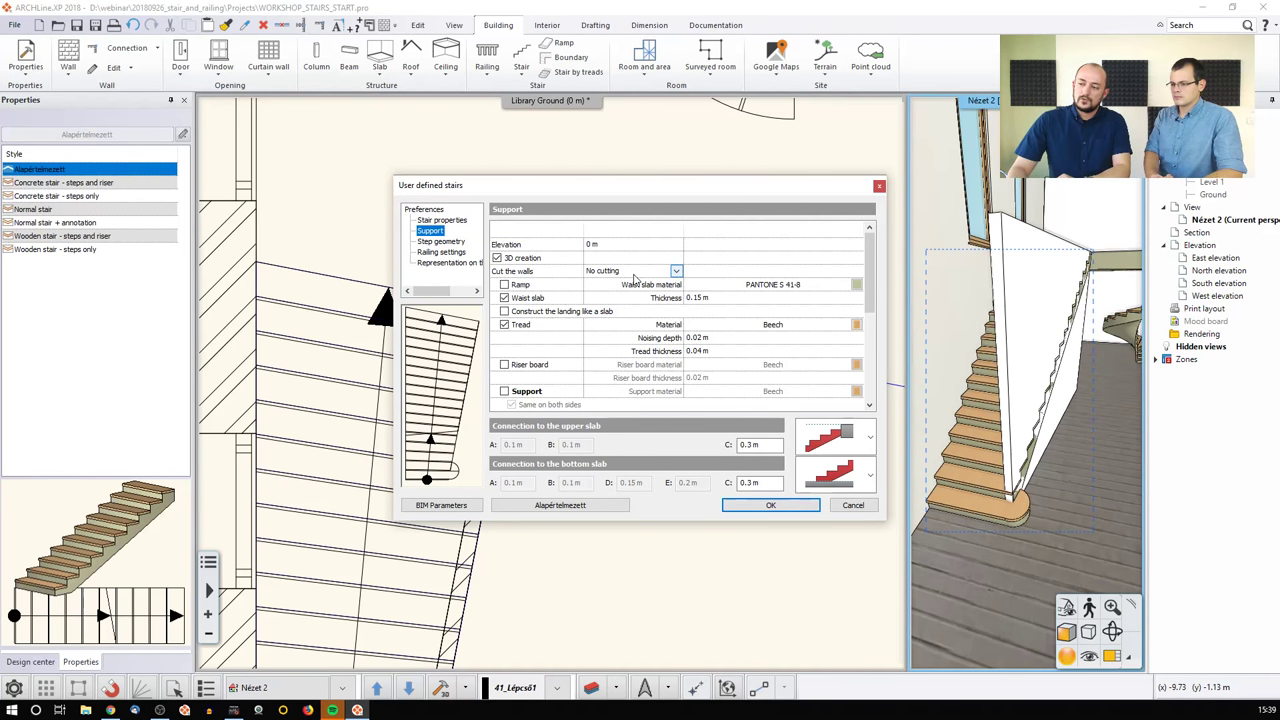
pyautogui.click(676, 271)
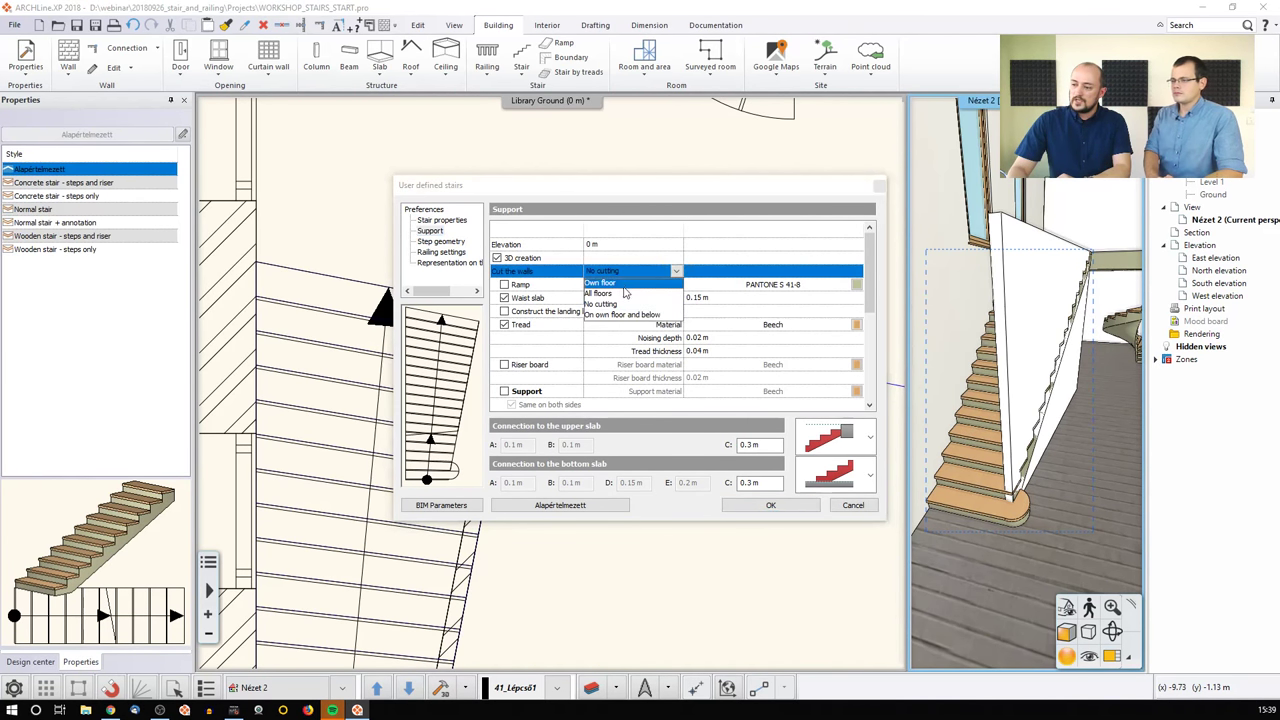
pyautogui.click(620, 296)
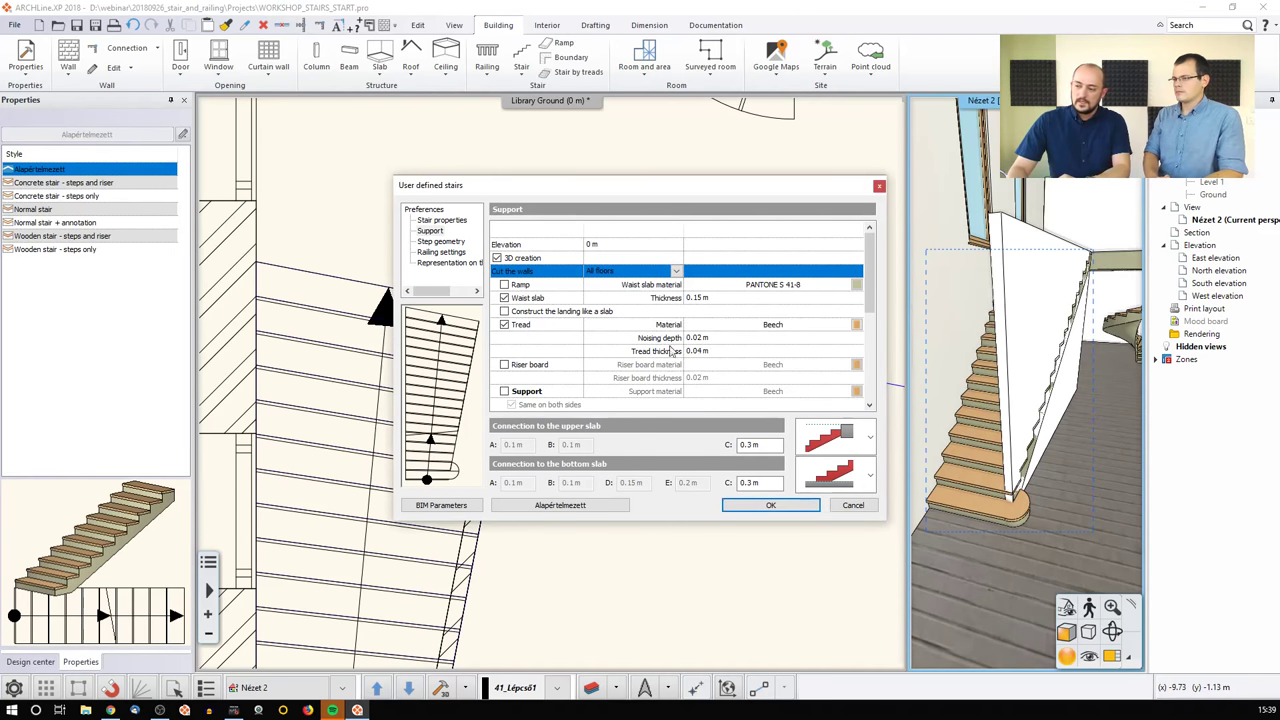
pyautogui.click(768, 505)
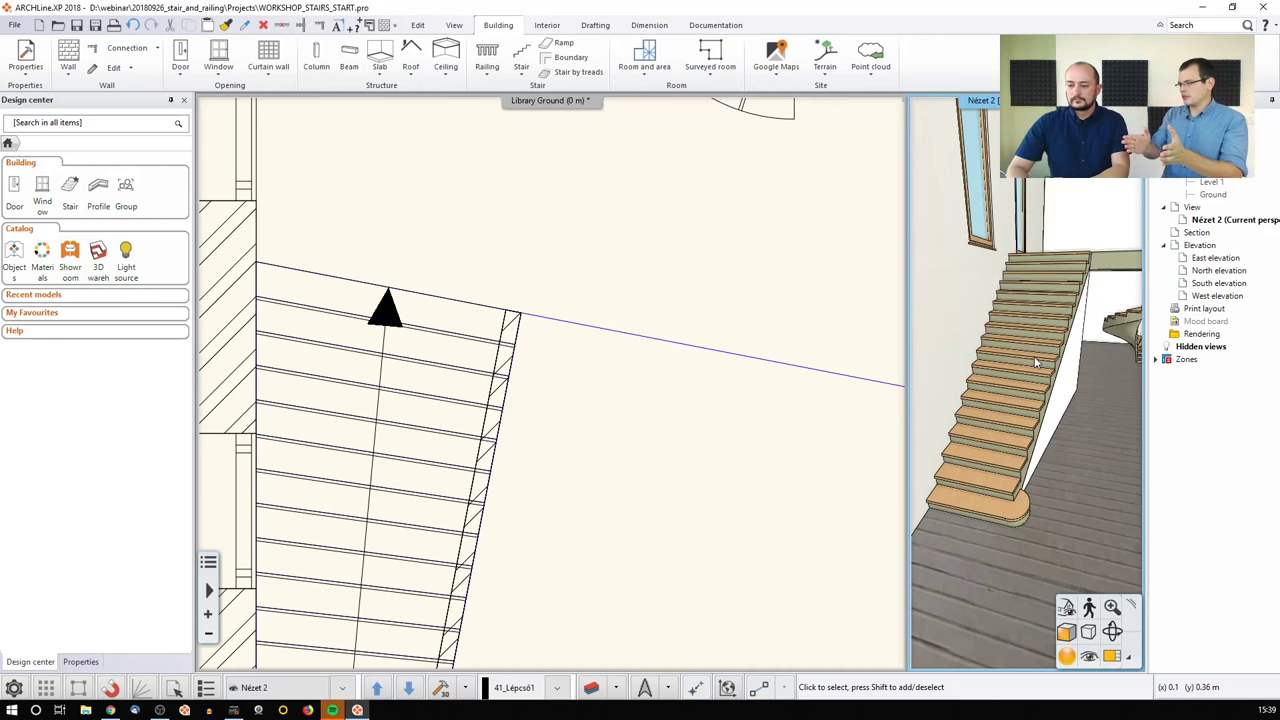
# Step: Try rotating the straight stair 90 degrees counter-clockwise on the Ground floor plan
pyautogui.click(415, 465)
pyautogui.click(415, 465)
pyautogui.scroll(-5, 594, 449)
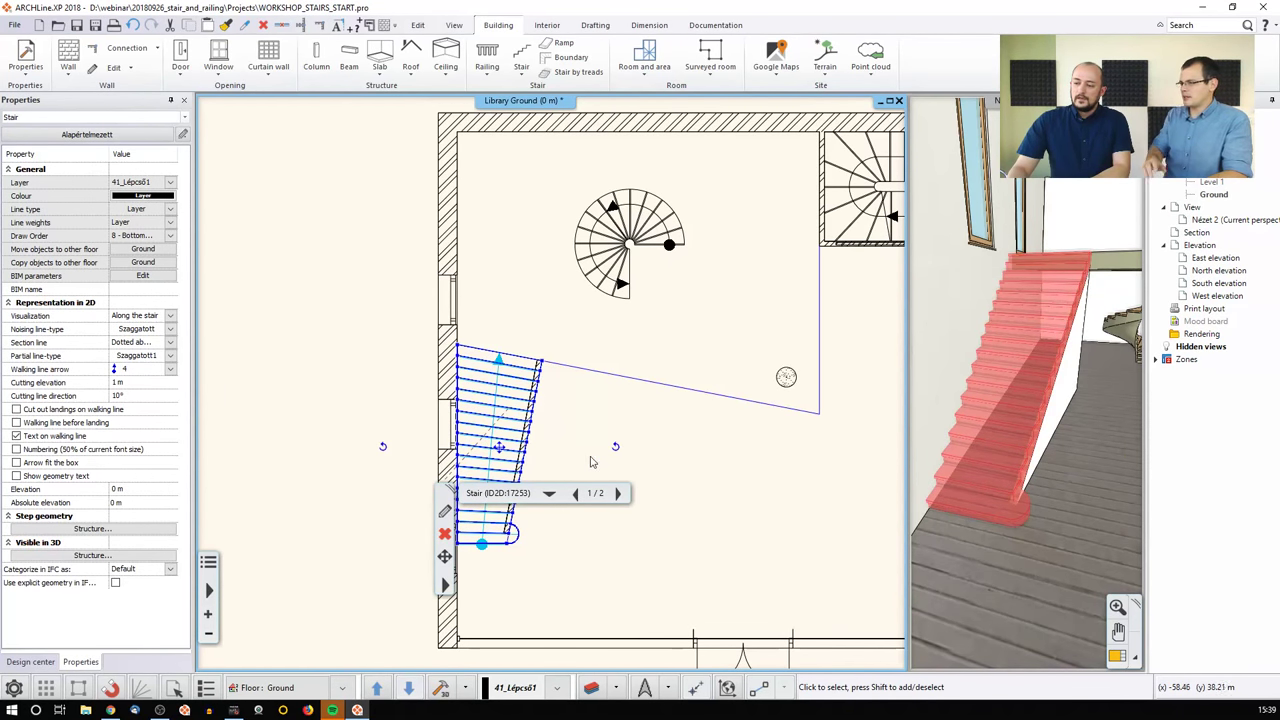
pyautogui.click(616, 447)
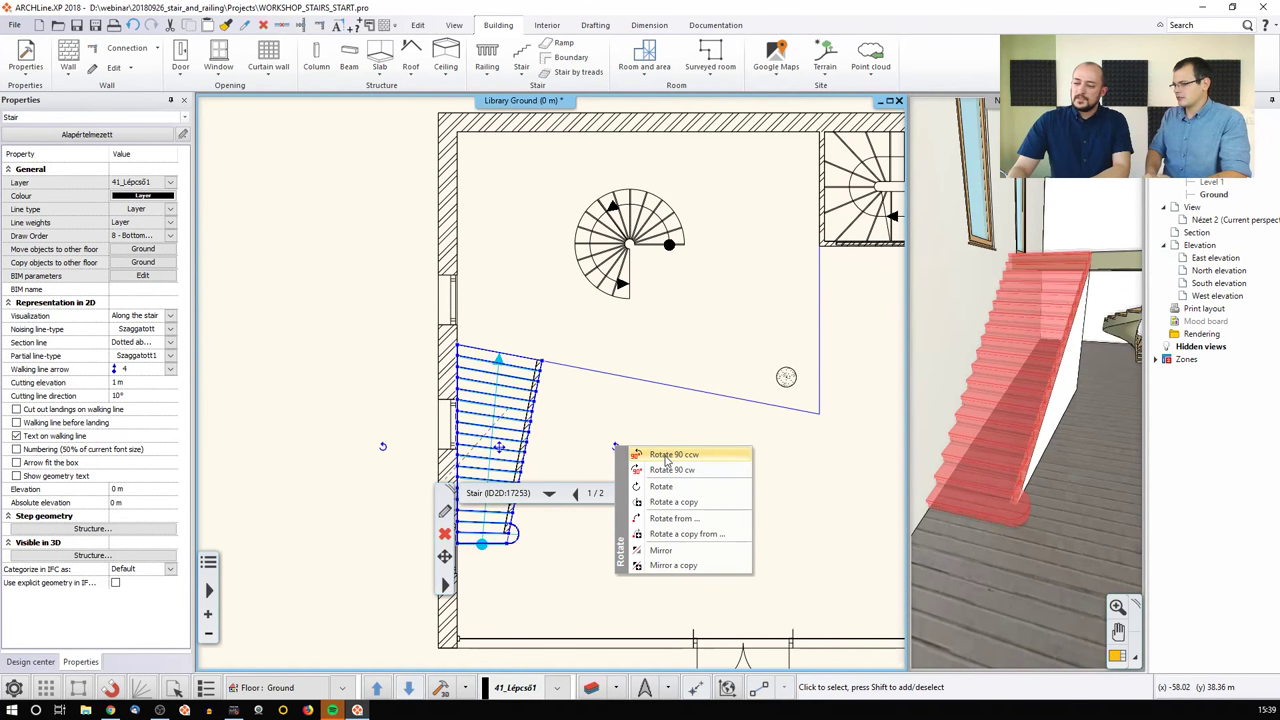
pyautogui.click(666, 458)
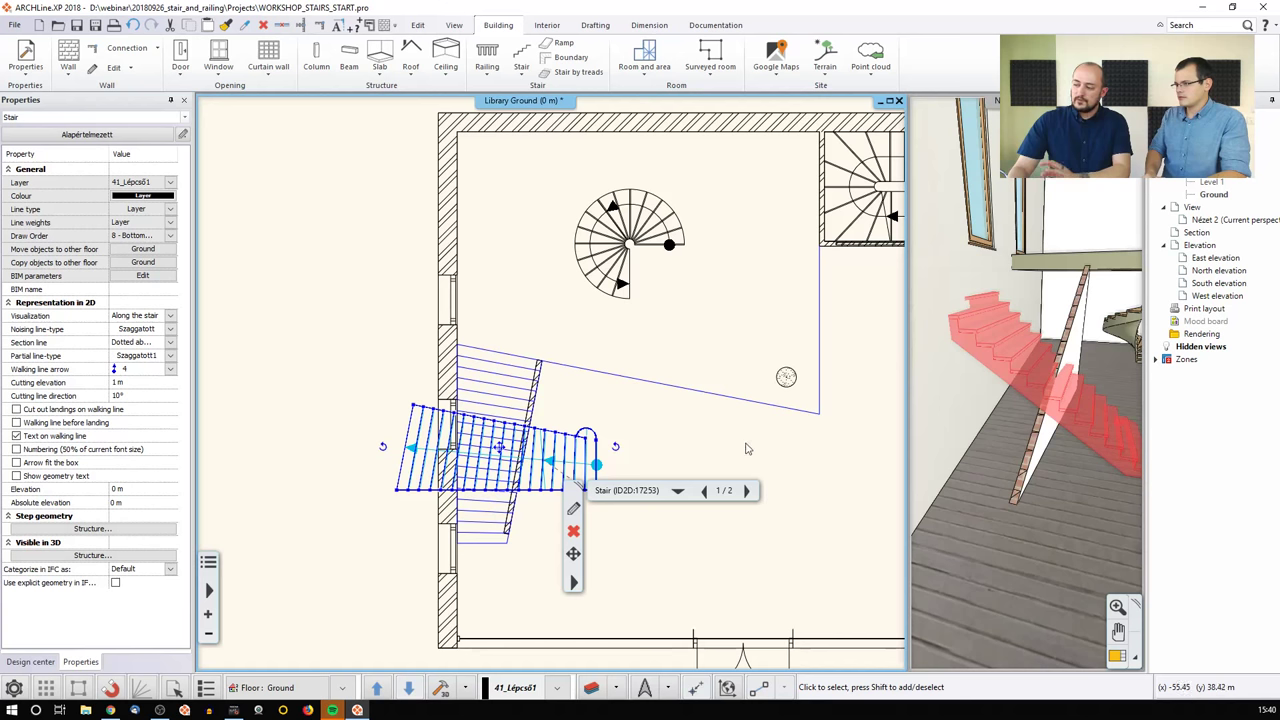
pyautogui.press('Escape')
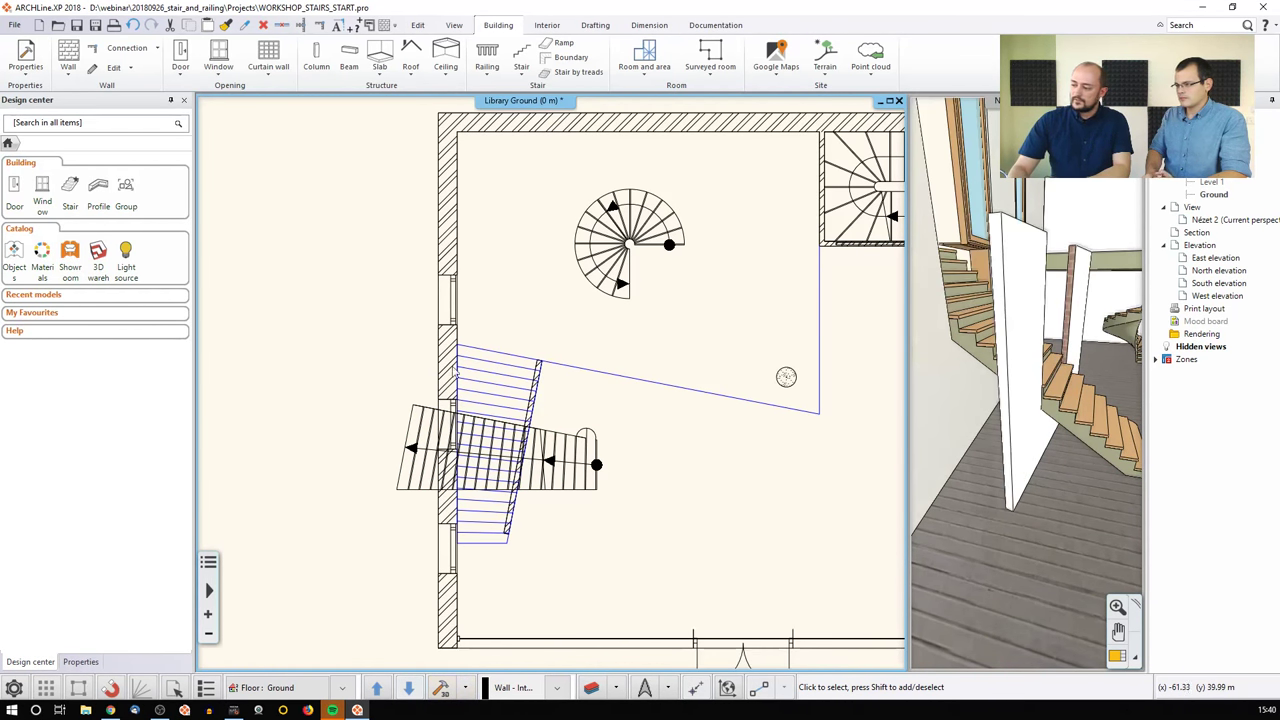
pyautogui.scroll(-1, 553, 387)
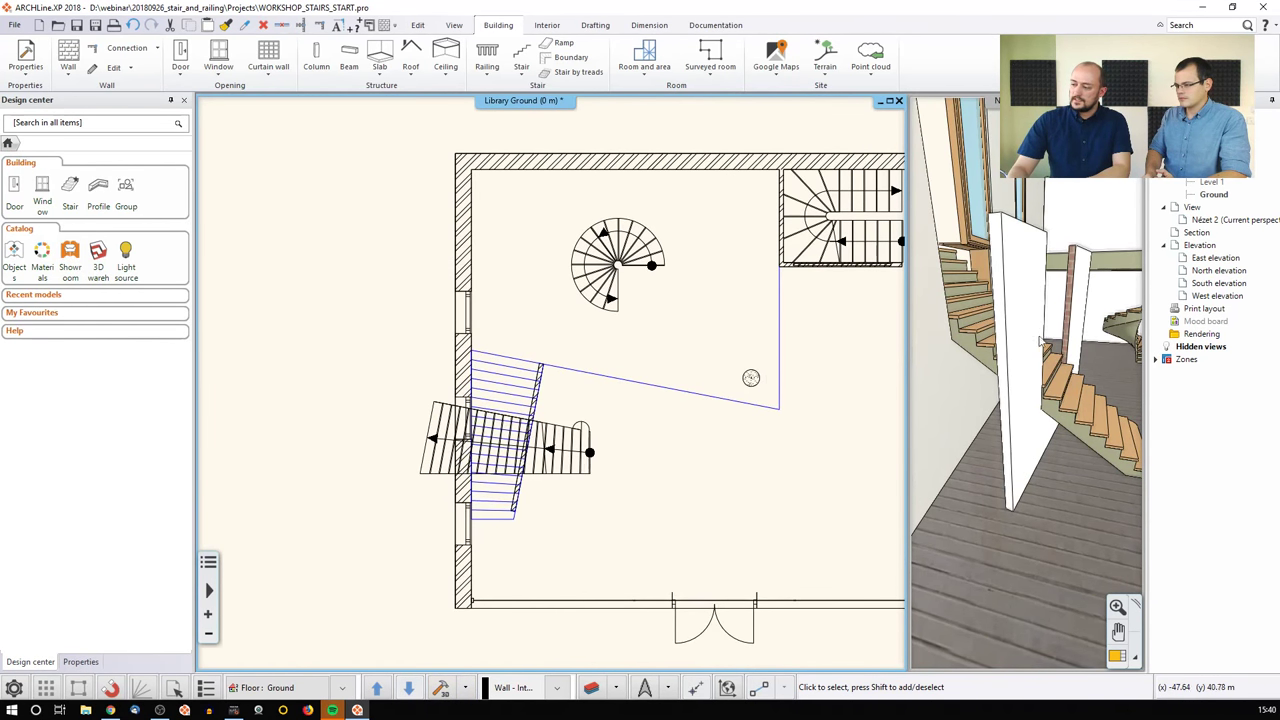
# Step: Inspect the rotated stair from outside the building in the 3D view and undo its rotation
pyautogui.click(963, 311)
pyautogui.moveTo(963, 311); pyautogui.dragTo(987, 410, button='middle')
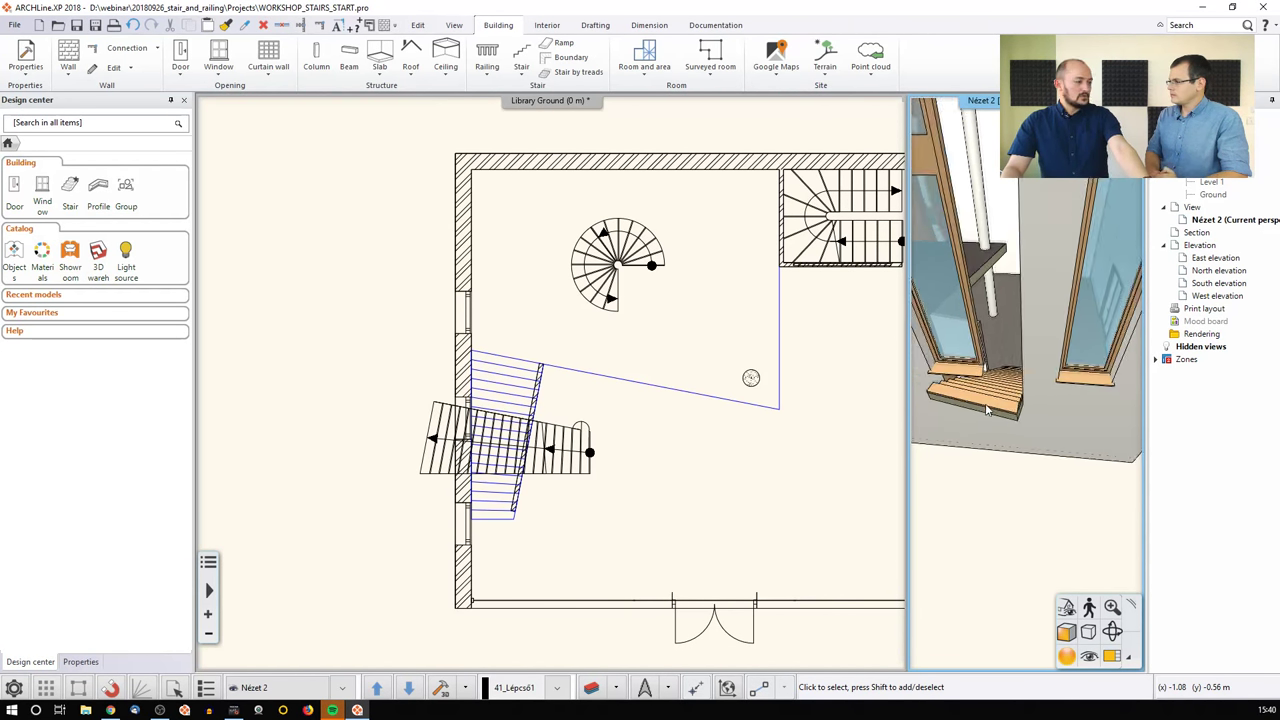
pyautogui.hotkey('ctrl', 'z')
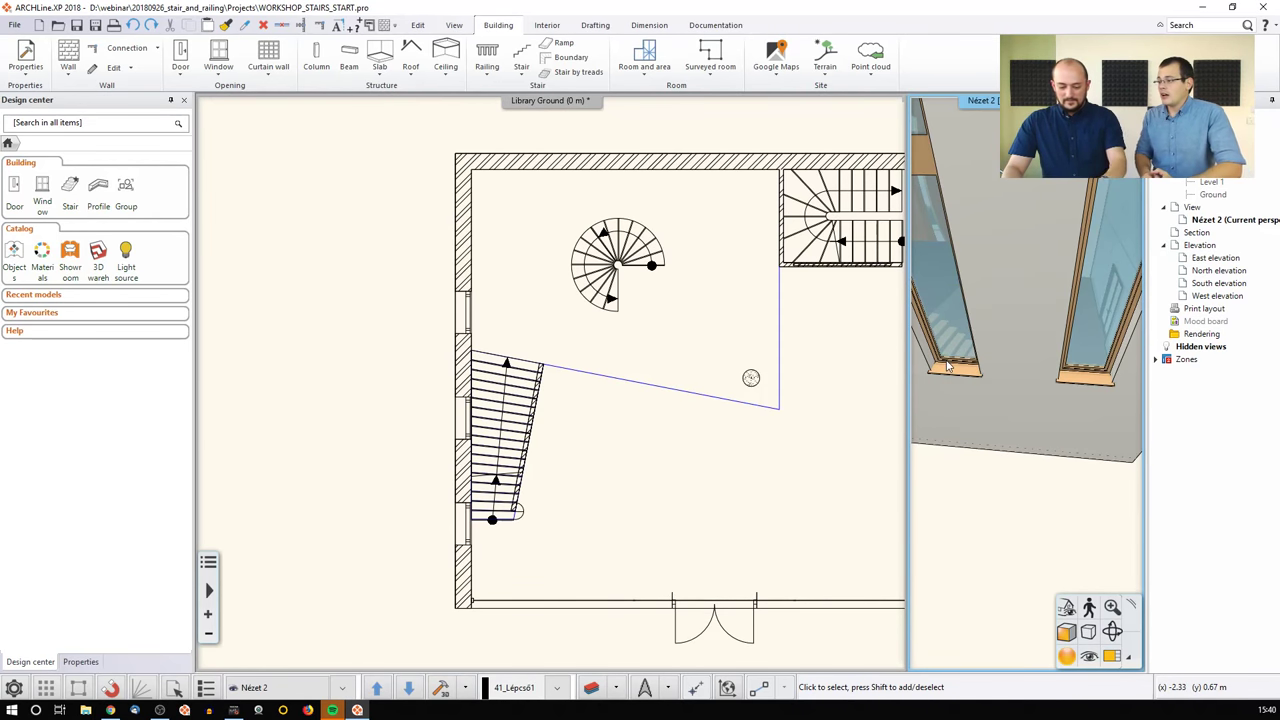
pyautogui.scroll(3, 945, 366)
pyautogui.scroll(-5, 944, 366)
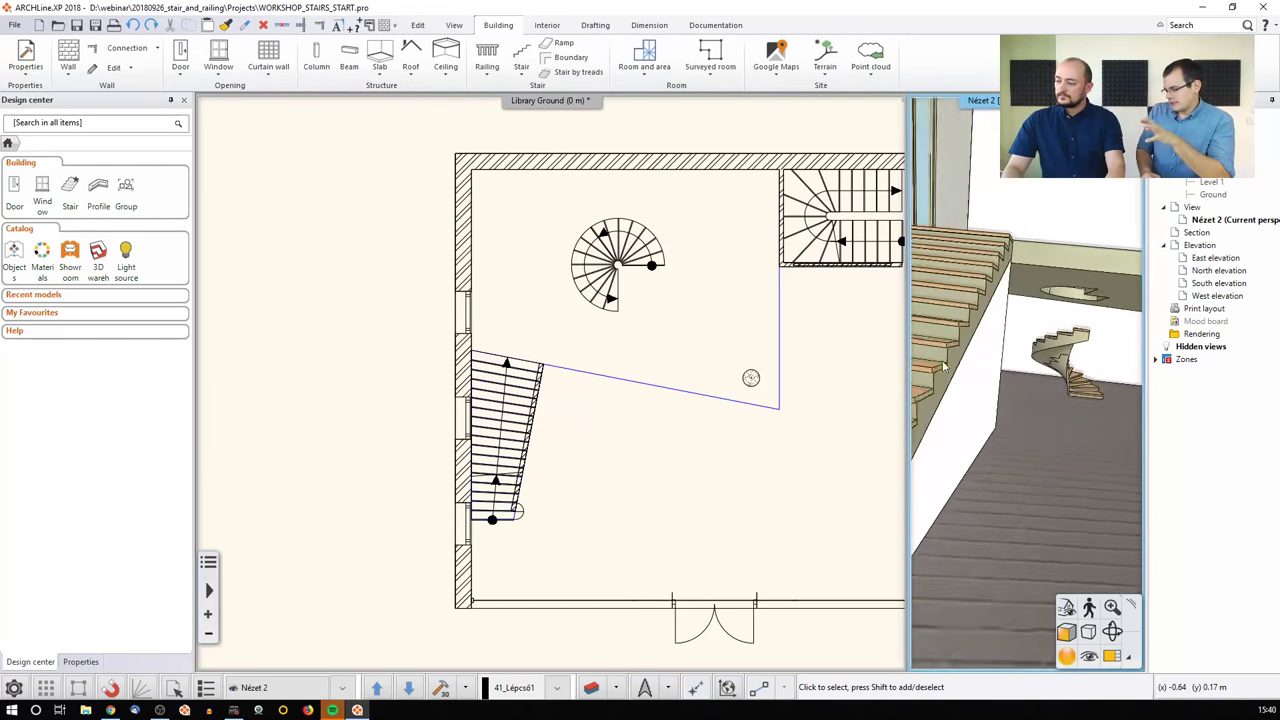
# Step: Enlarge the 3D view and add a "Steel profile" railing to the right side of the U-shaped stair in the orange-walled stairwell
pyautogui.doubleClick(942, 367)
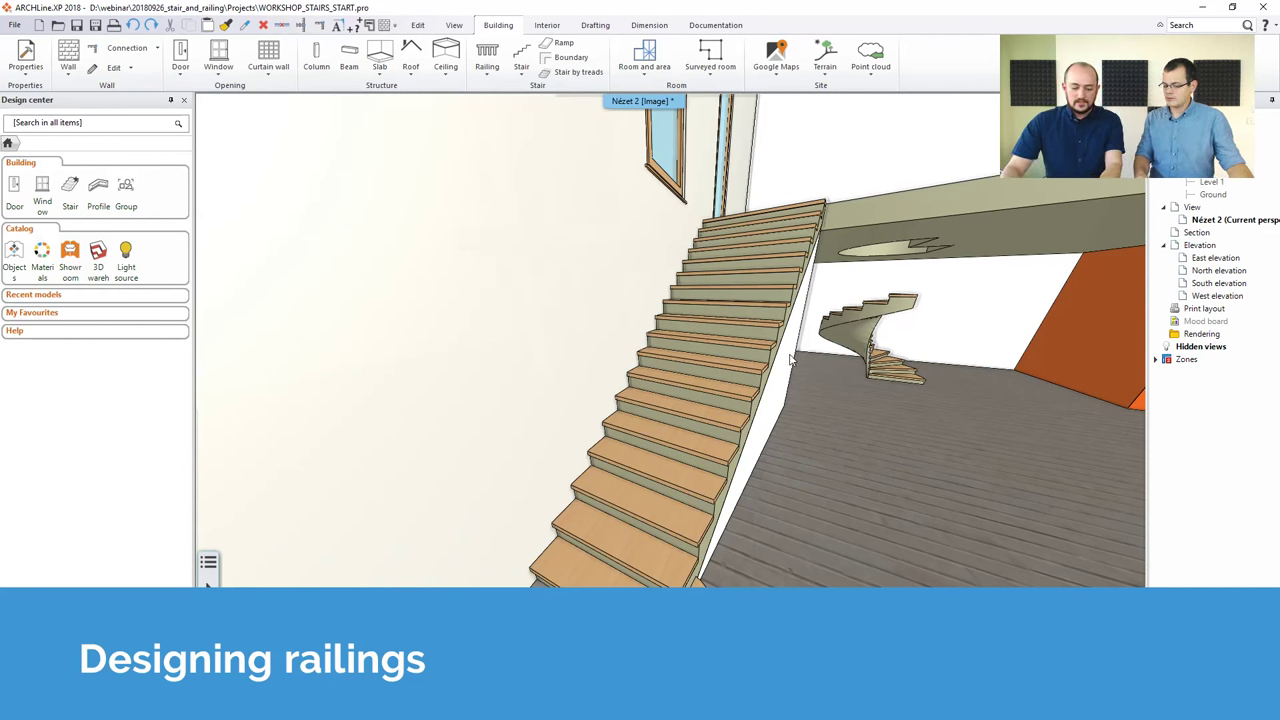
pyautogui.moveTo(789, 359); pyautogui.dragTo(789, 352, button='middle')
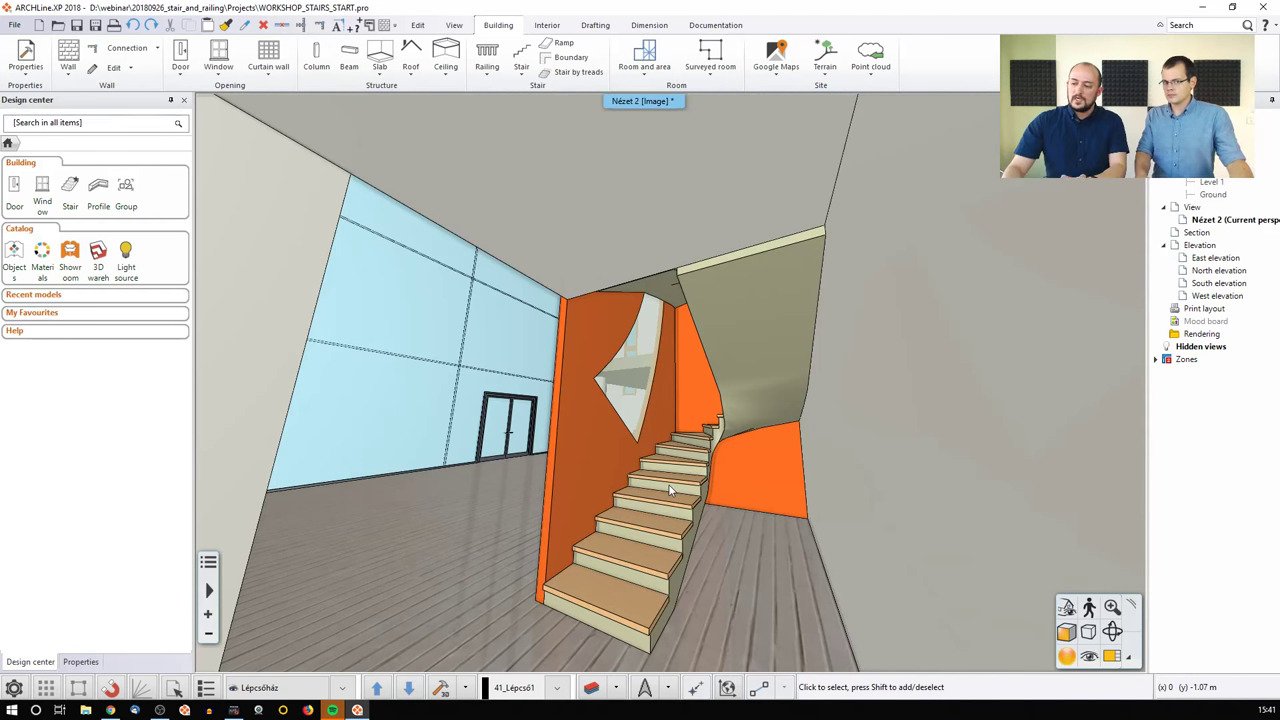
pyautogui.click(670, 490)
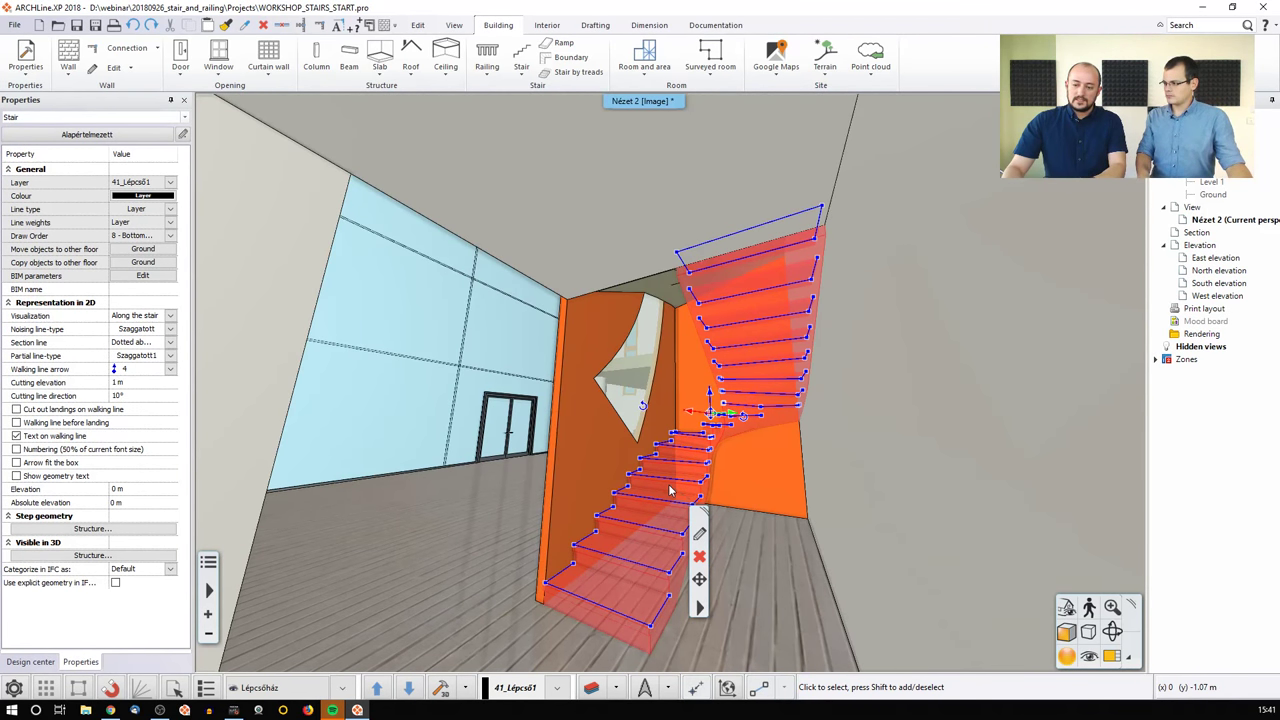
pyautogui.click(700, 537)
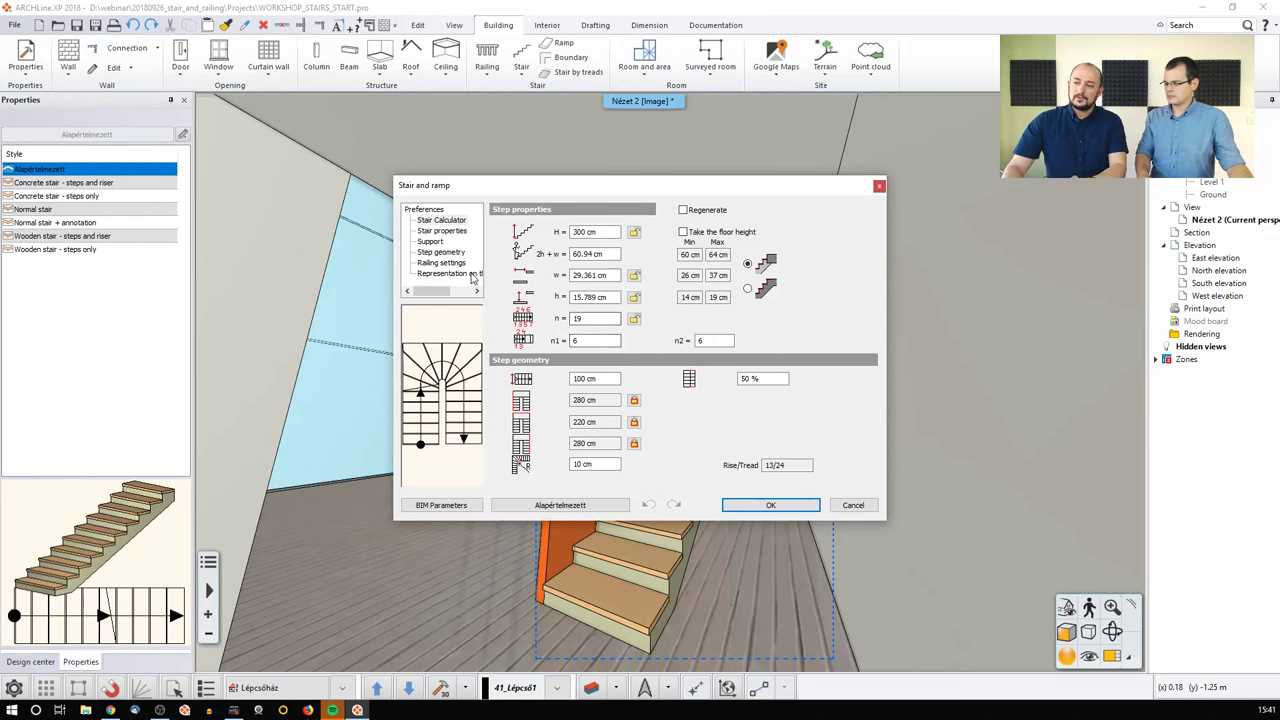
pyautogui.click(458, 265)
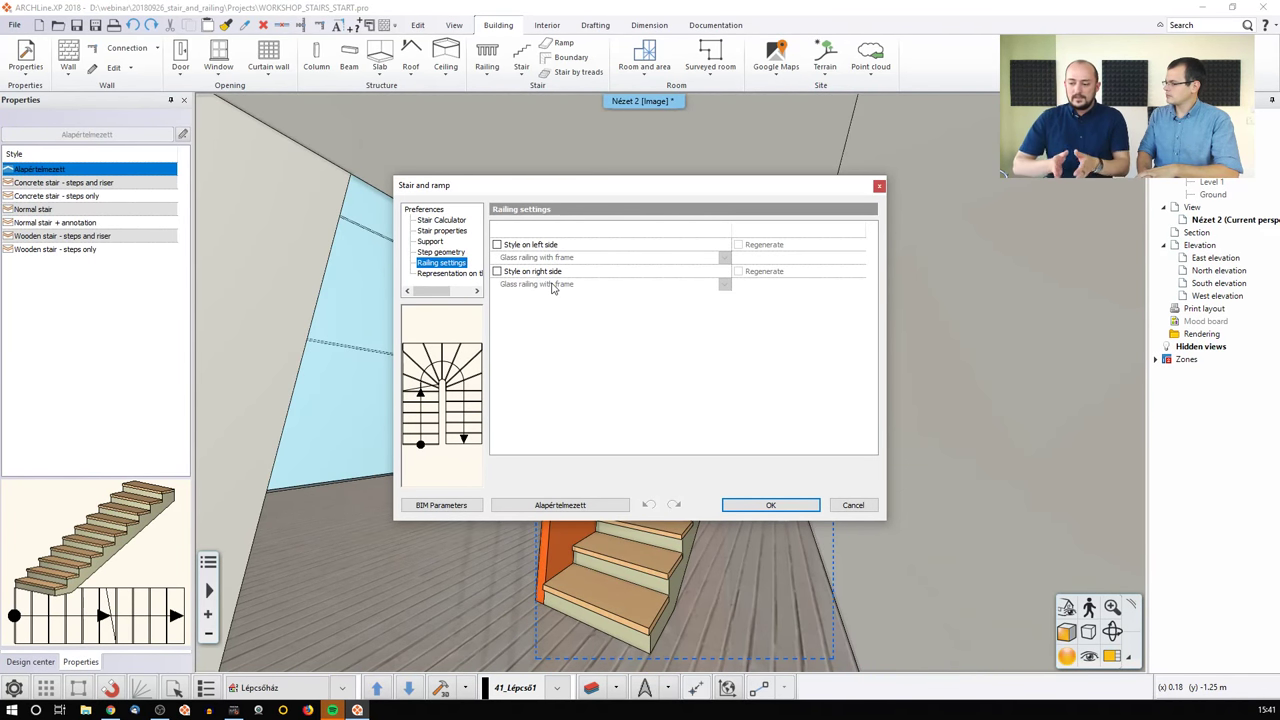
pyautogui.click(497, 272)
pyautogui.click(724, 285)
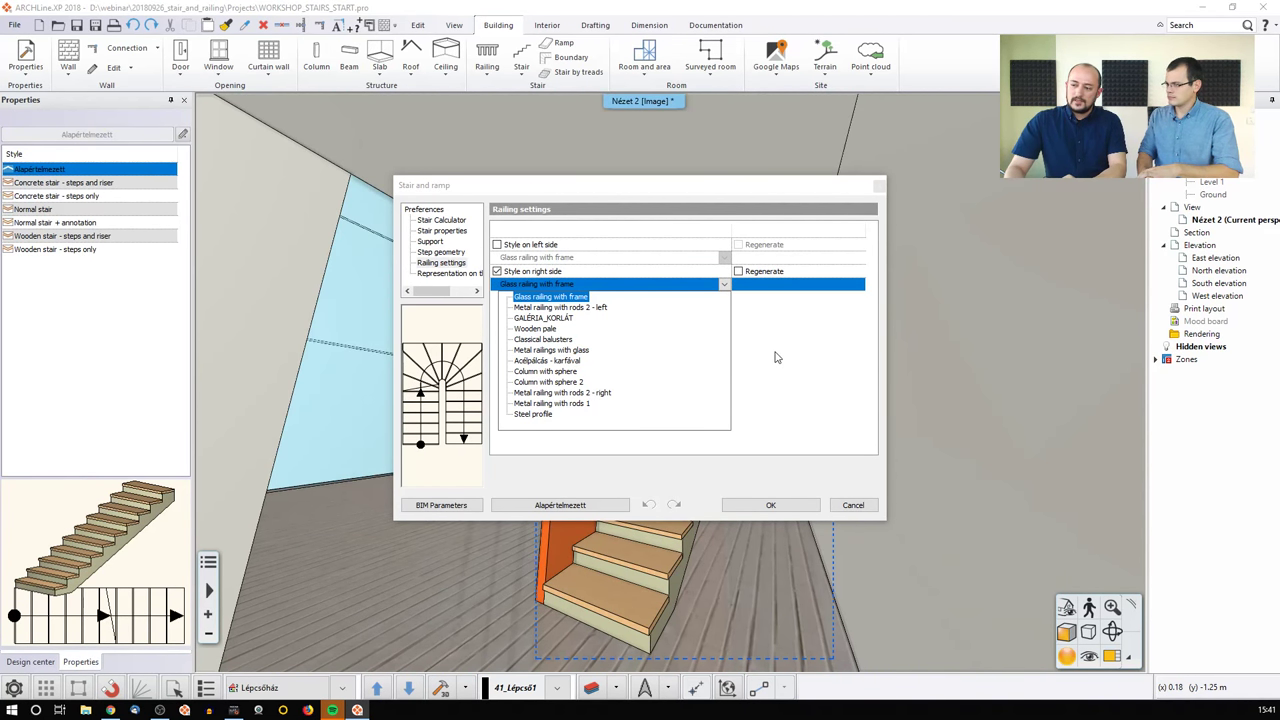
pyautogui.click(538, 413)
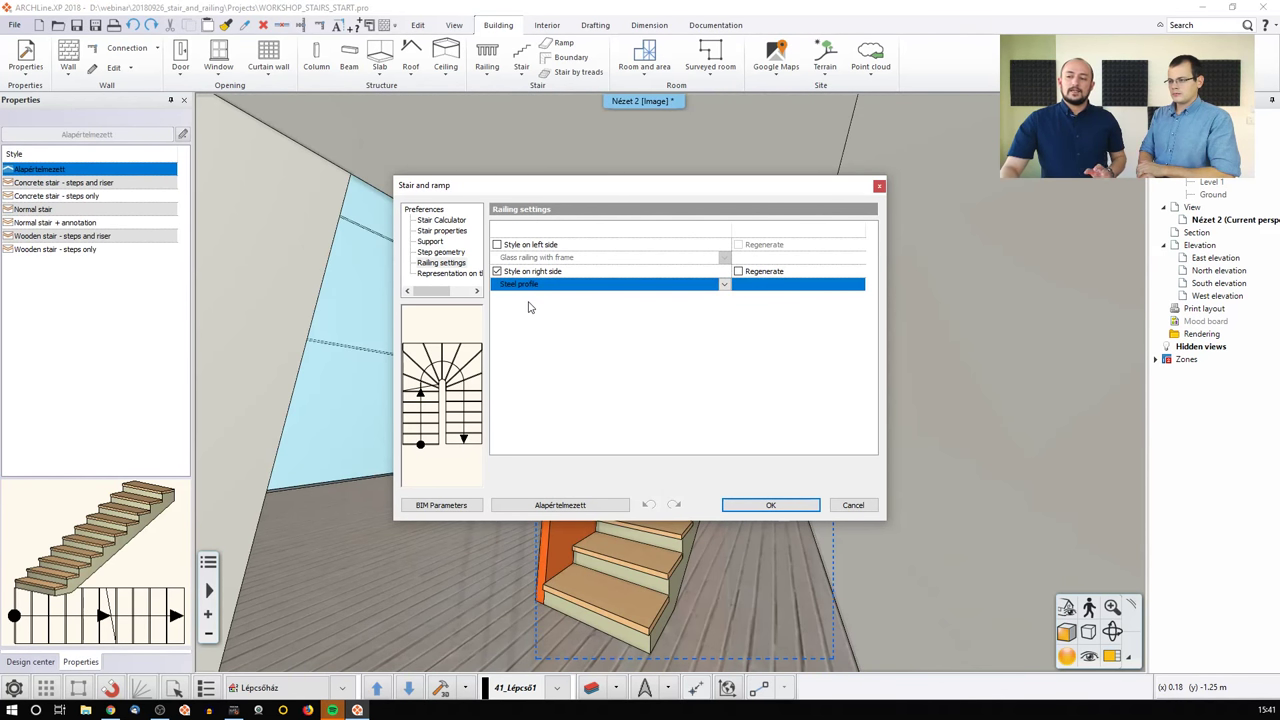
pyautogui.click(745, 504)
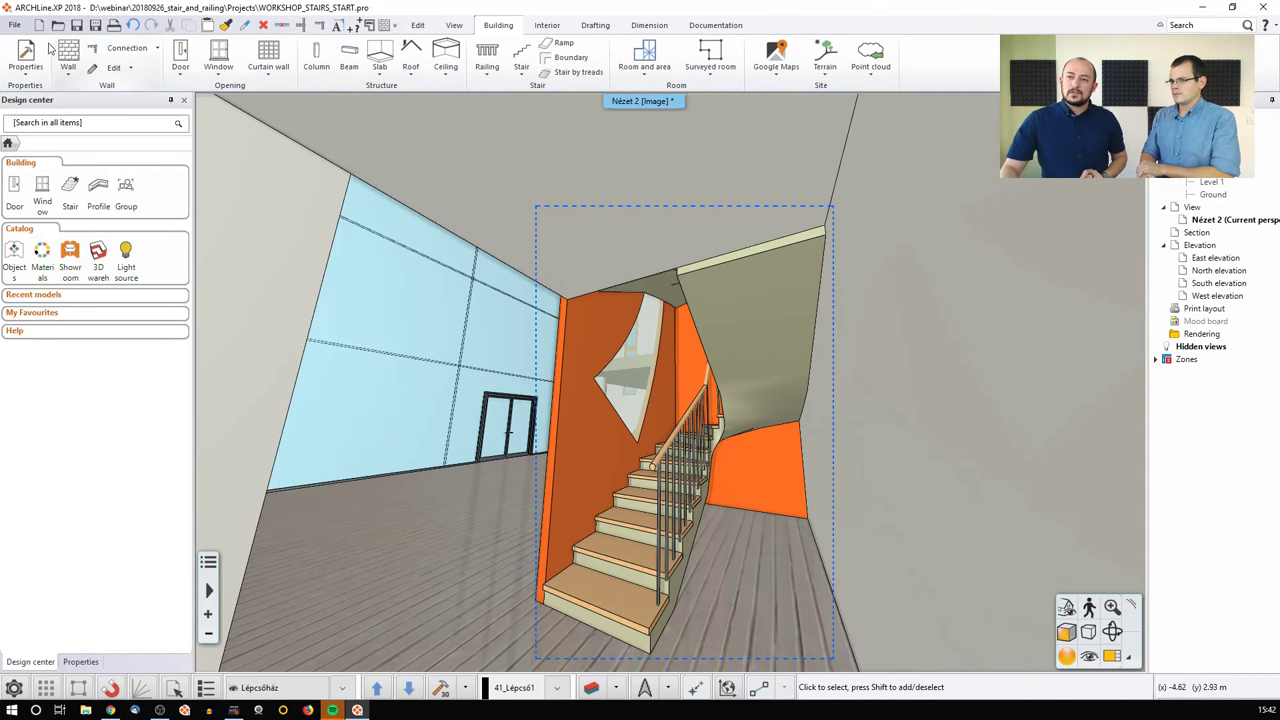
# Step: Open the recent project Railing_and_Balustrade.pro, closing the current project without saving it
pyautogui.click(21, 27)
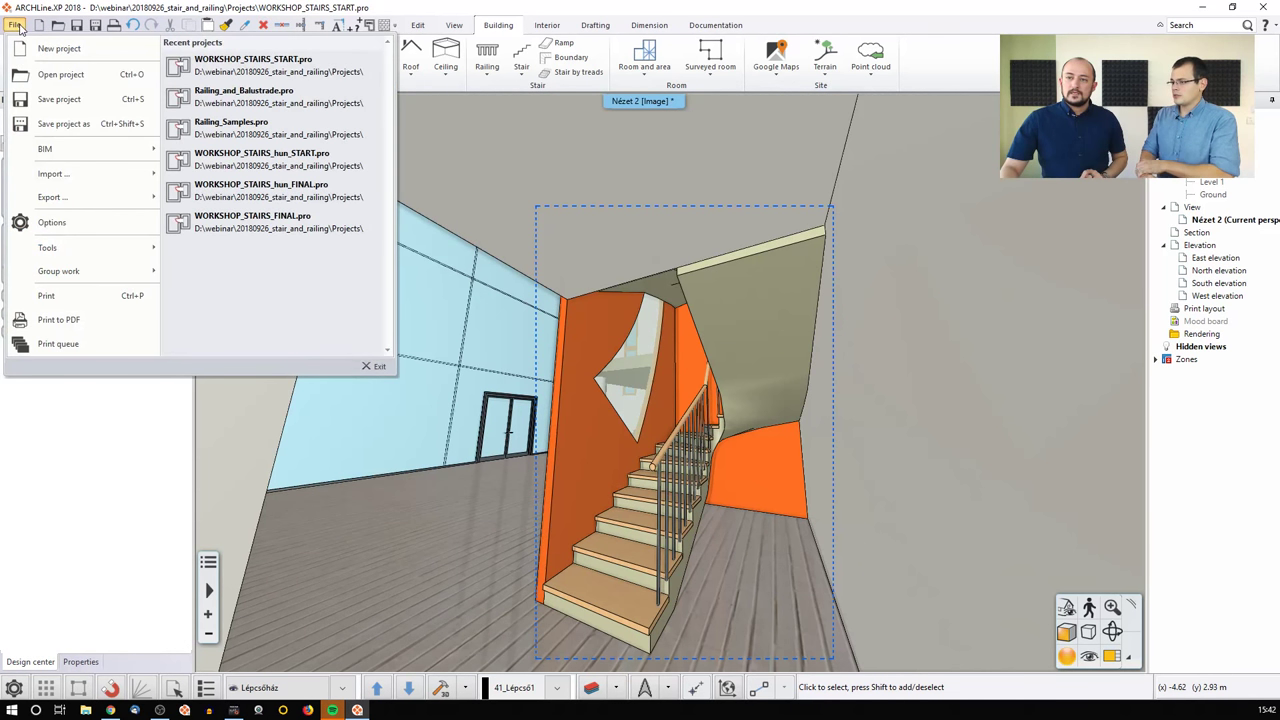
pyautogui.click(258, 100)
pyautogui.click(510, 521)
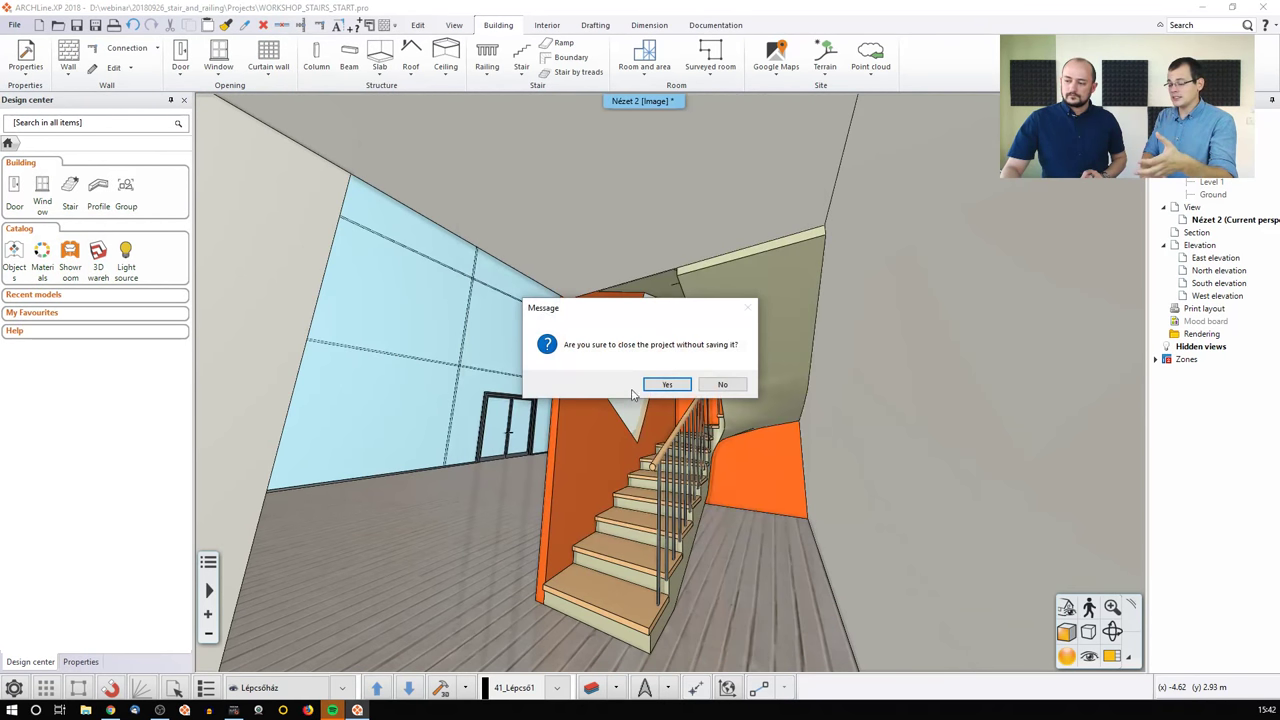
pyautogui.click(666, 387)
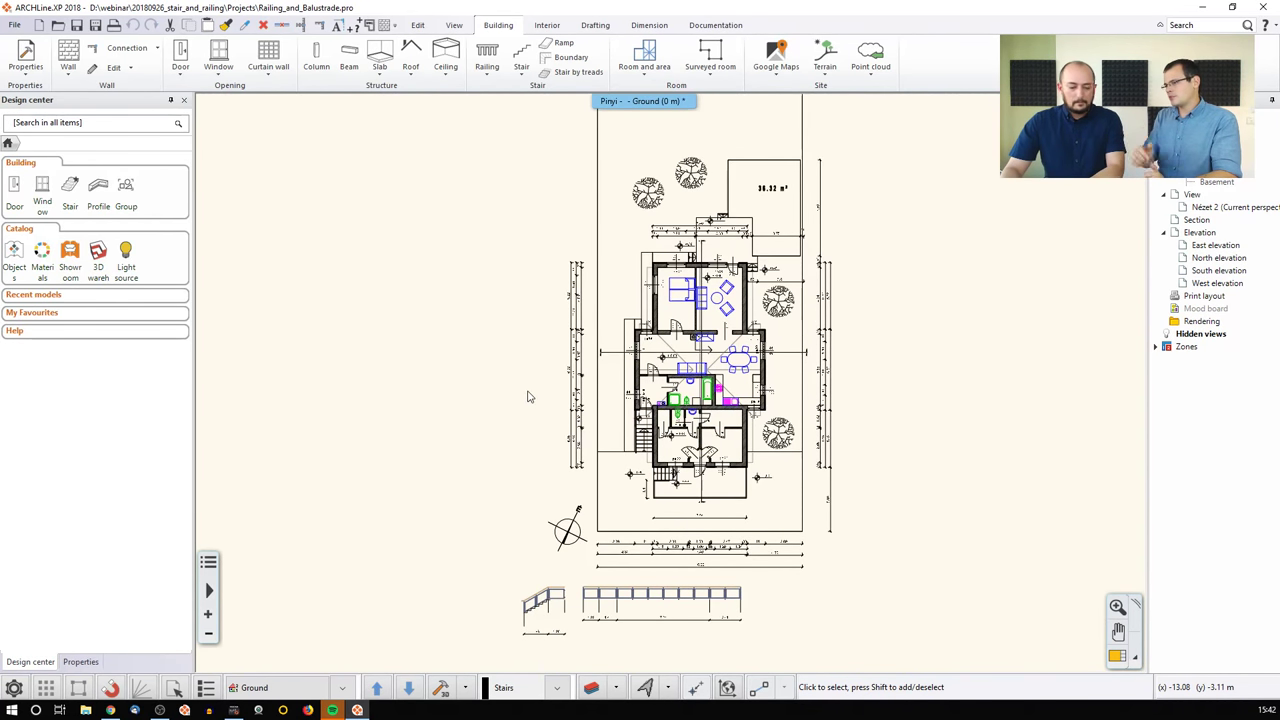
# Step: Tile the floor plan and 3D view side by side, with the Nézet 2 view of the house as the larger one
pyautogui.scroll(5, 636, 519)
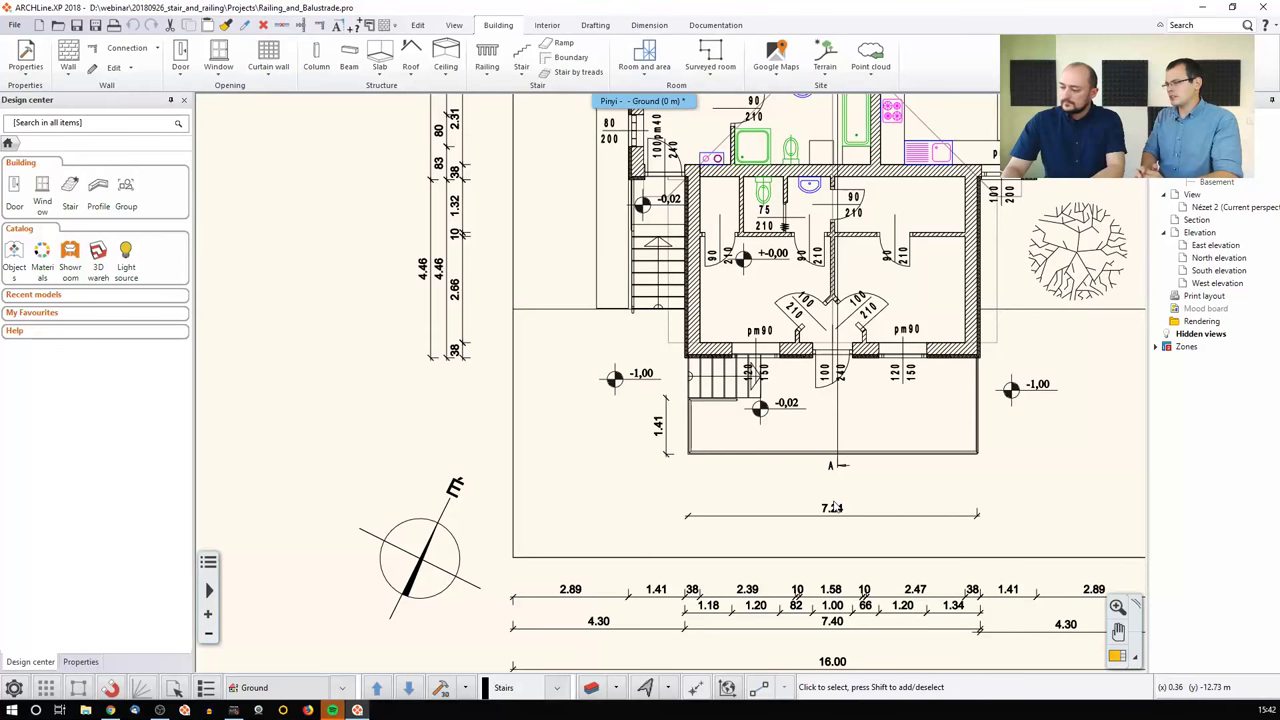
pyautogui.click(592, 688)
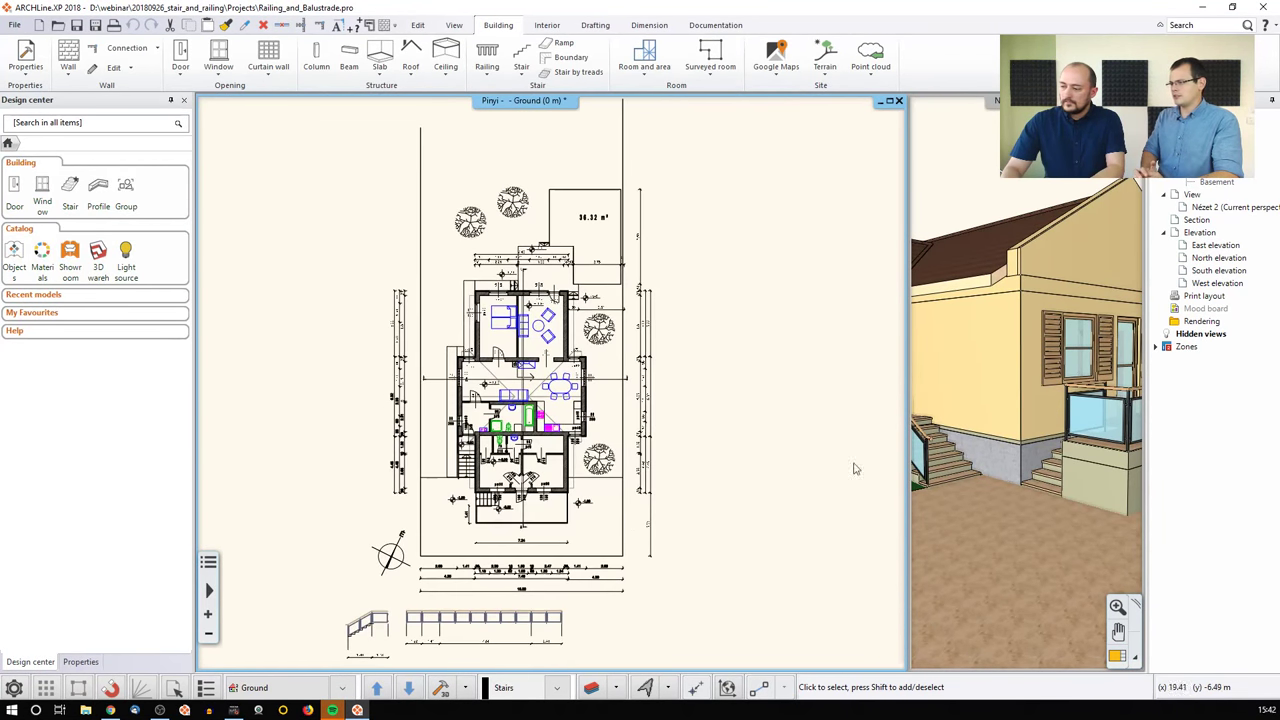
pyautogui.click(1044, 477)
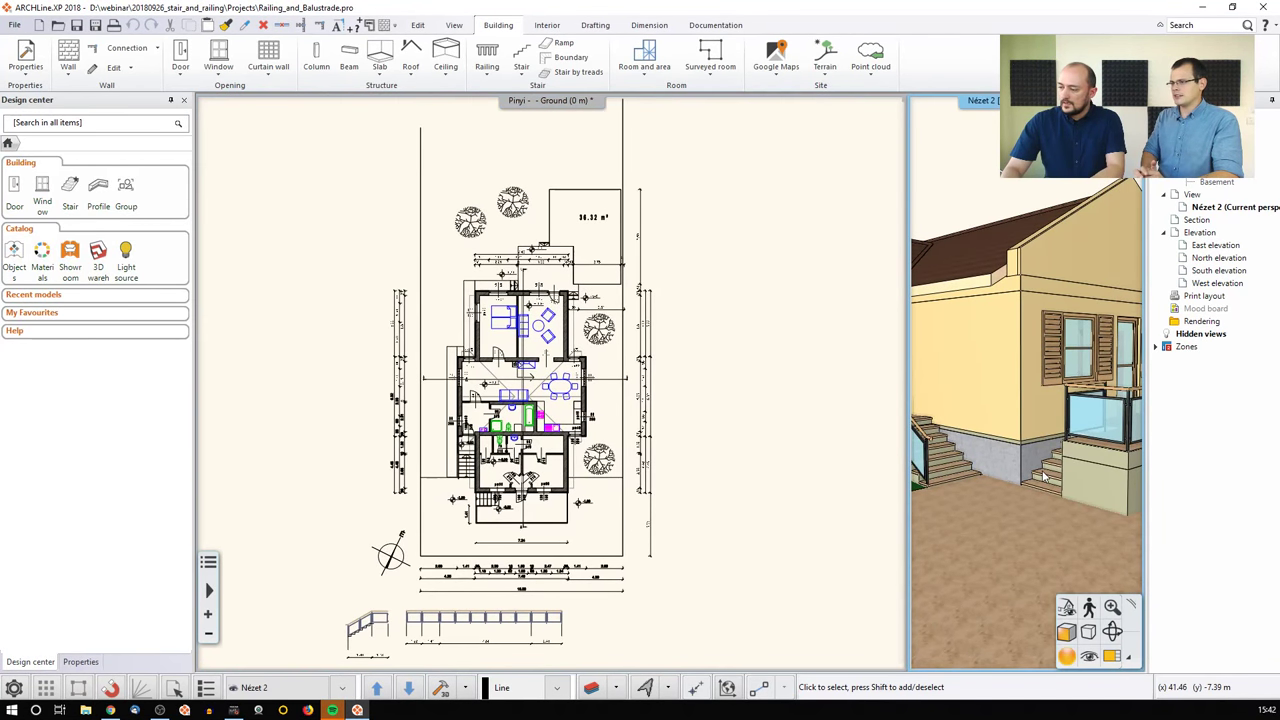
pyautogui.click(1111, 656)
pyautogui.scroll(3, 632, 437)
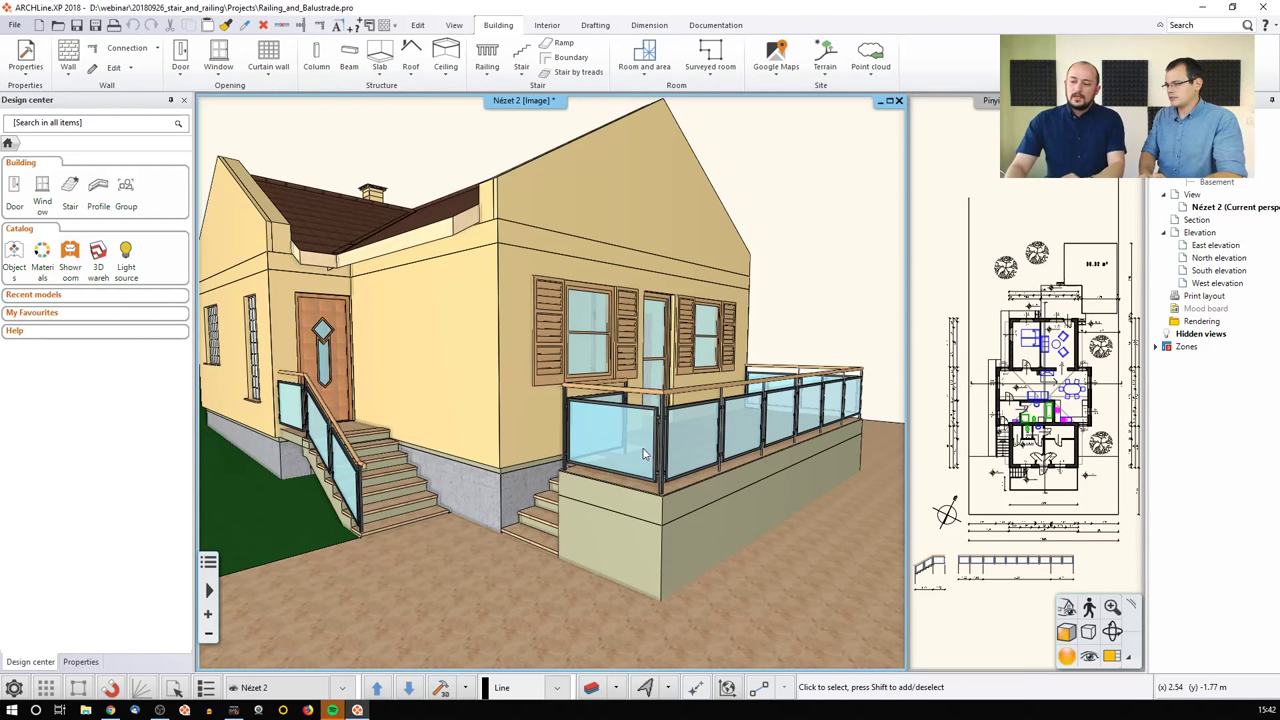
# Step: Delete the glass railings on the entrance stair and around the terrace, and make the Ground floor plan the larger view
pyautogui.click(349, 477)
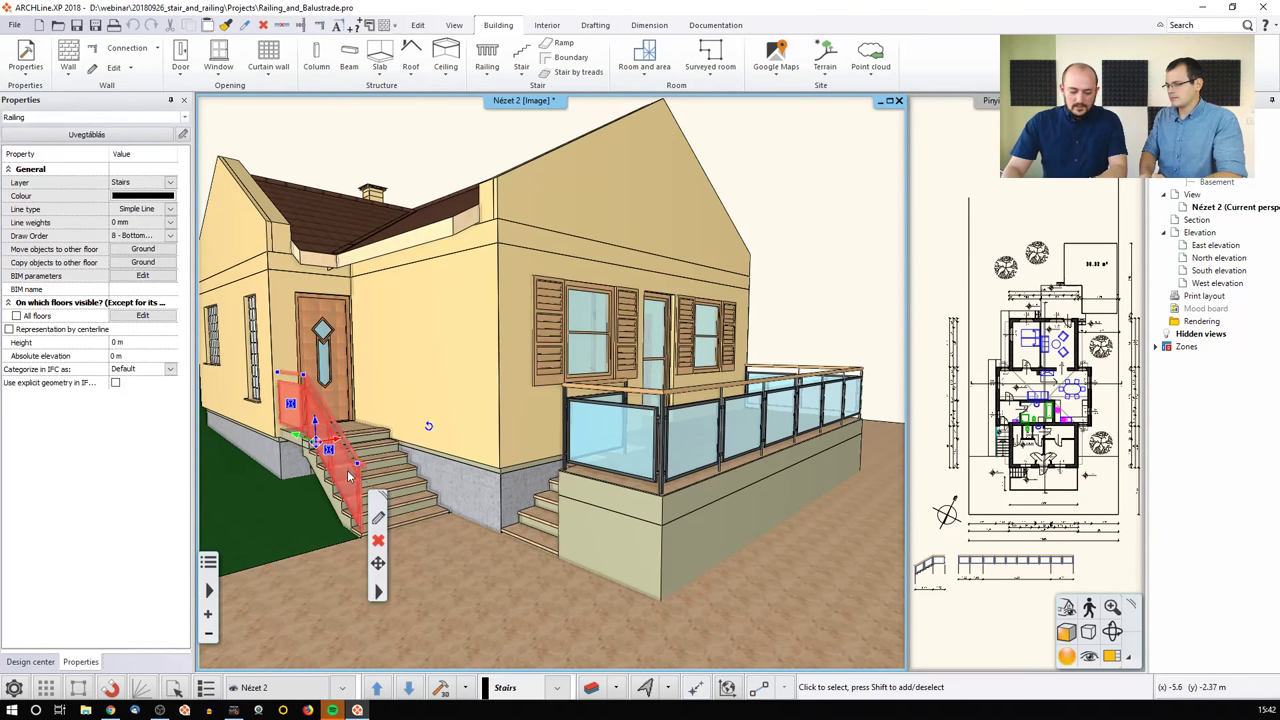
pyautogui.press('Delete')
pyautogui.click(620, 450)
pyautogui.press('Delete')
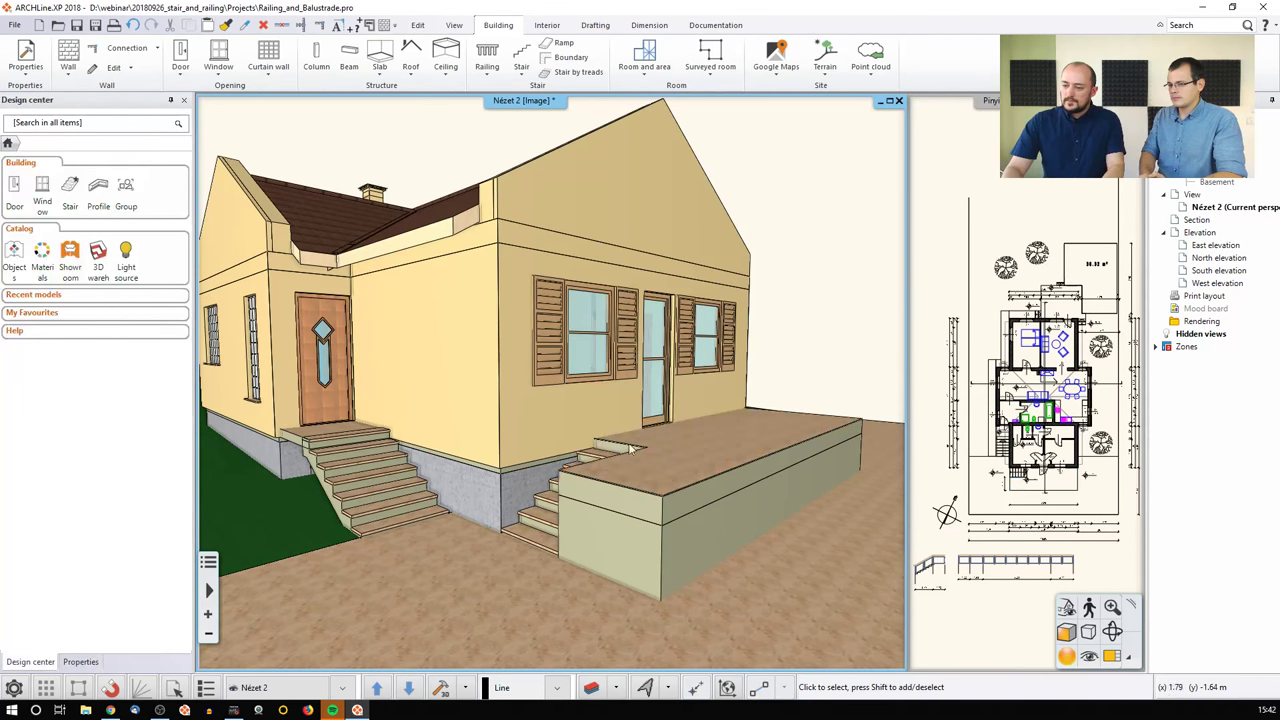
pyautogui.click(994, 408)
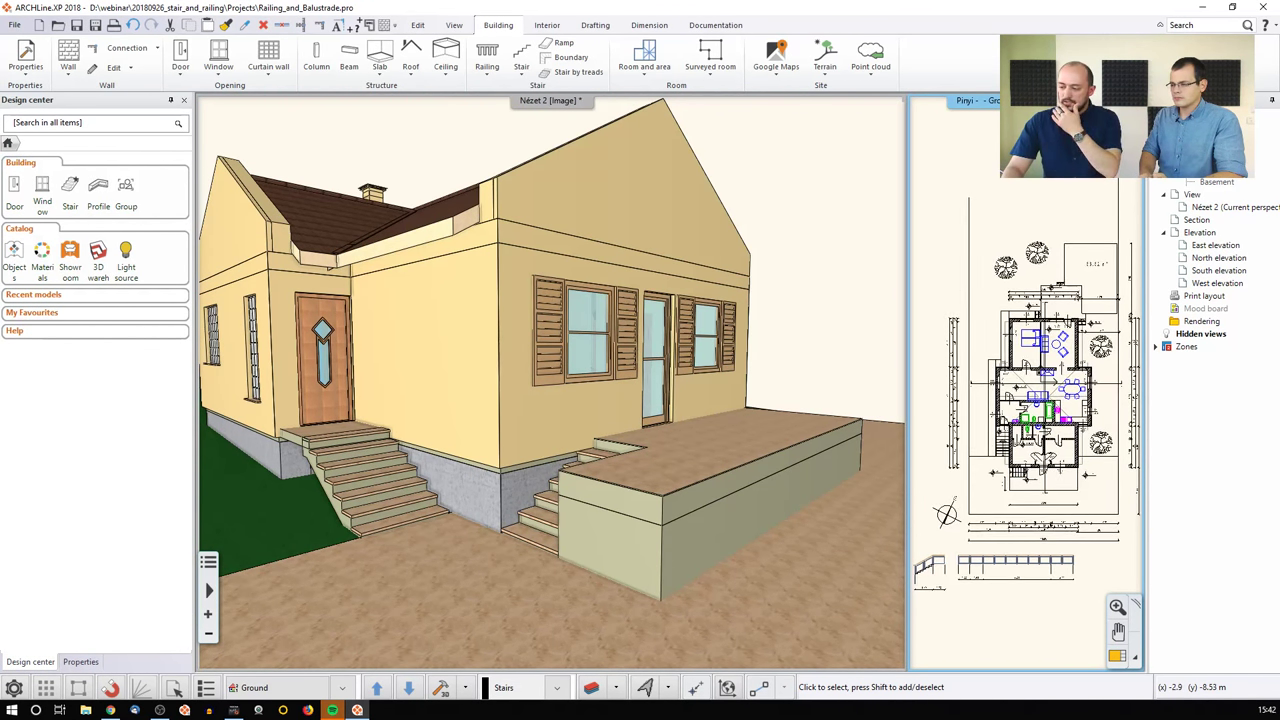
pyautogui.click(1117, 656)
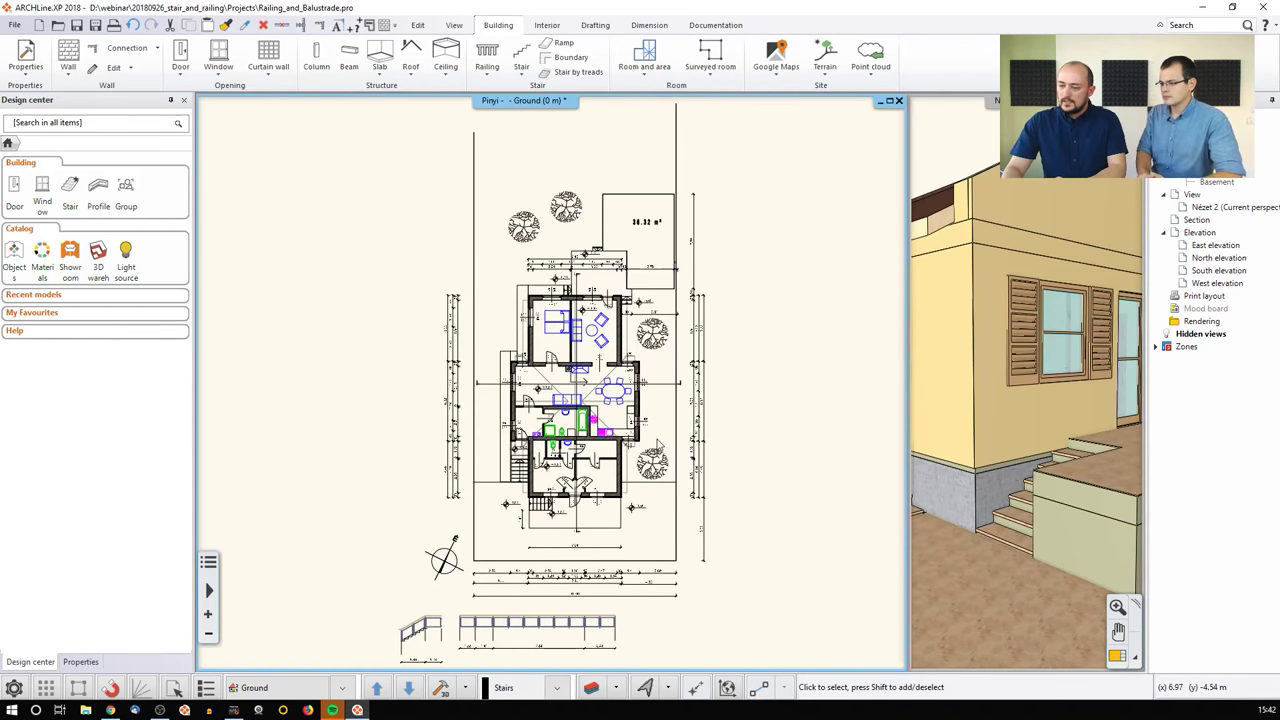
# Step: Start a "Léckerítés" railing at the top outer corner of the front terrace stair and trace its 1.82 m outer edge
pyautogui.scroll(5, 548, 500)
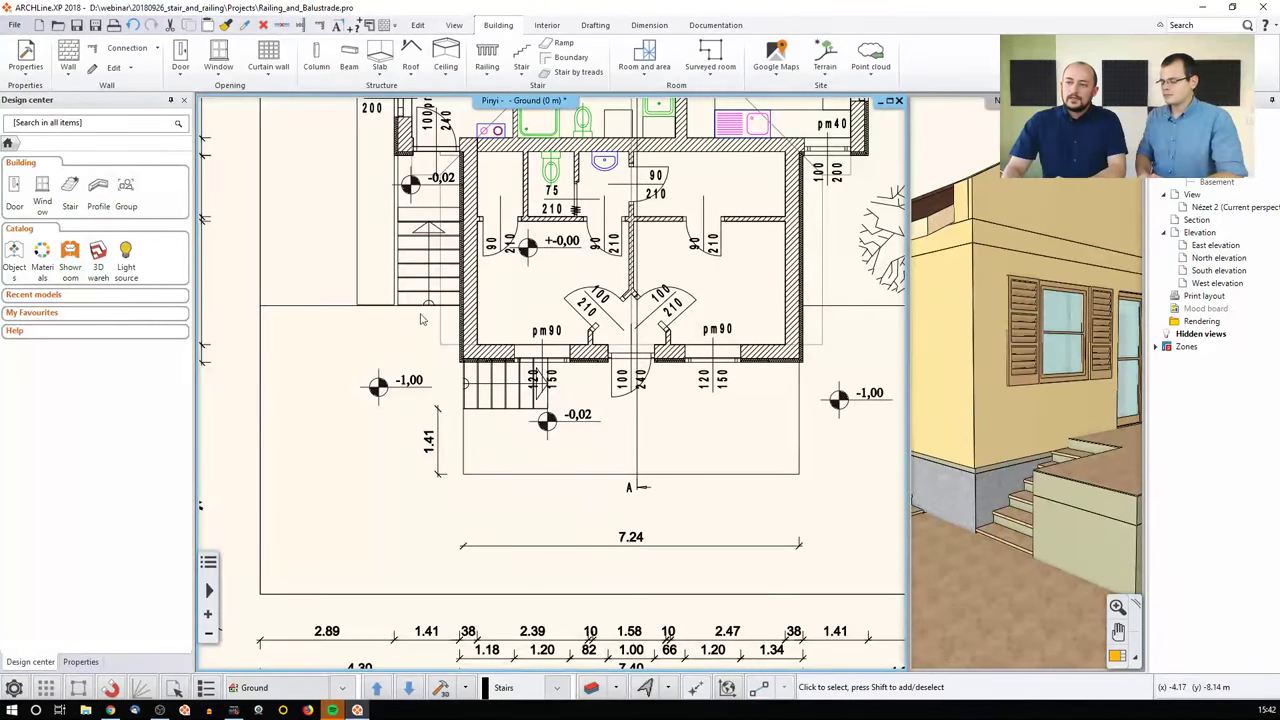
pyautogui.click(487, 70)
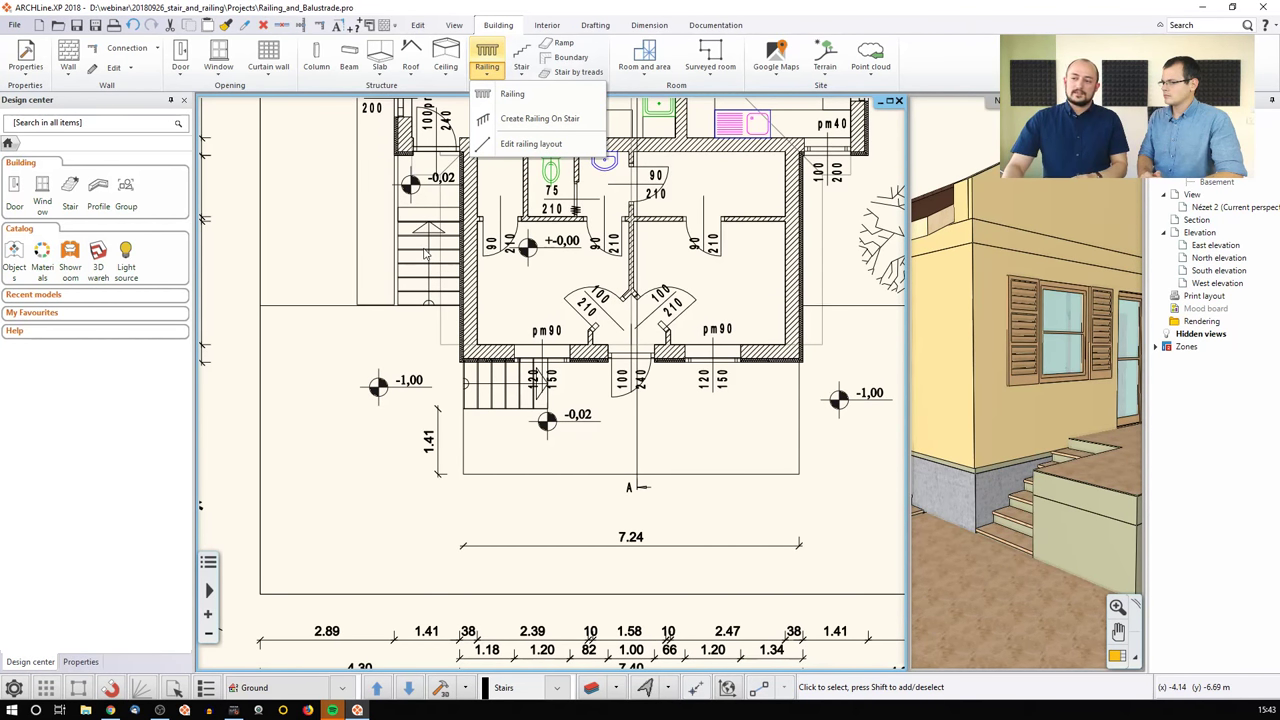
pyautogui.click(512, 95)
pyautogui.scroll(2, 541, 440)
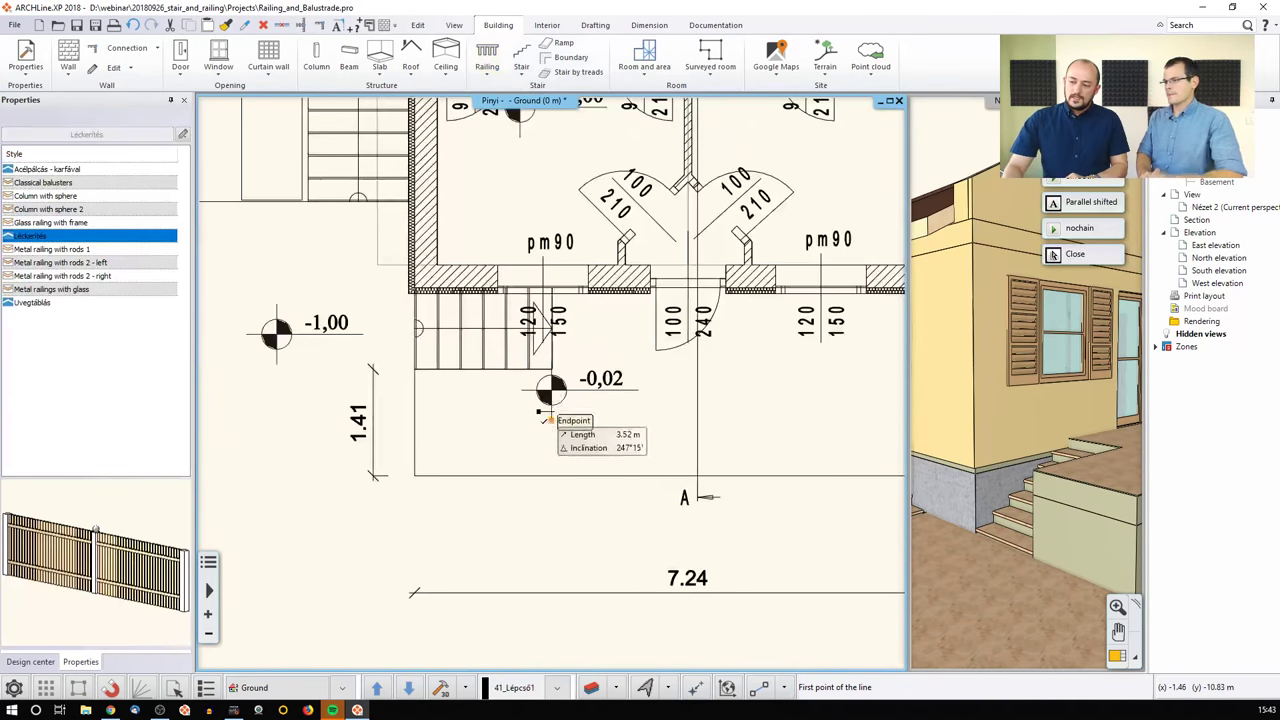
pyautogui.click(552, 369)
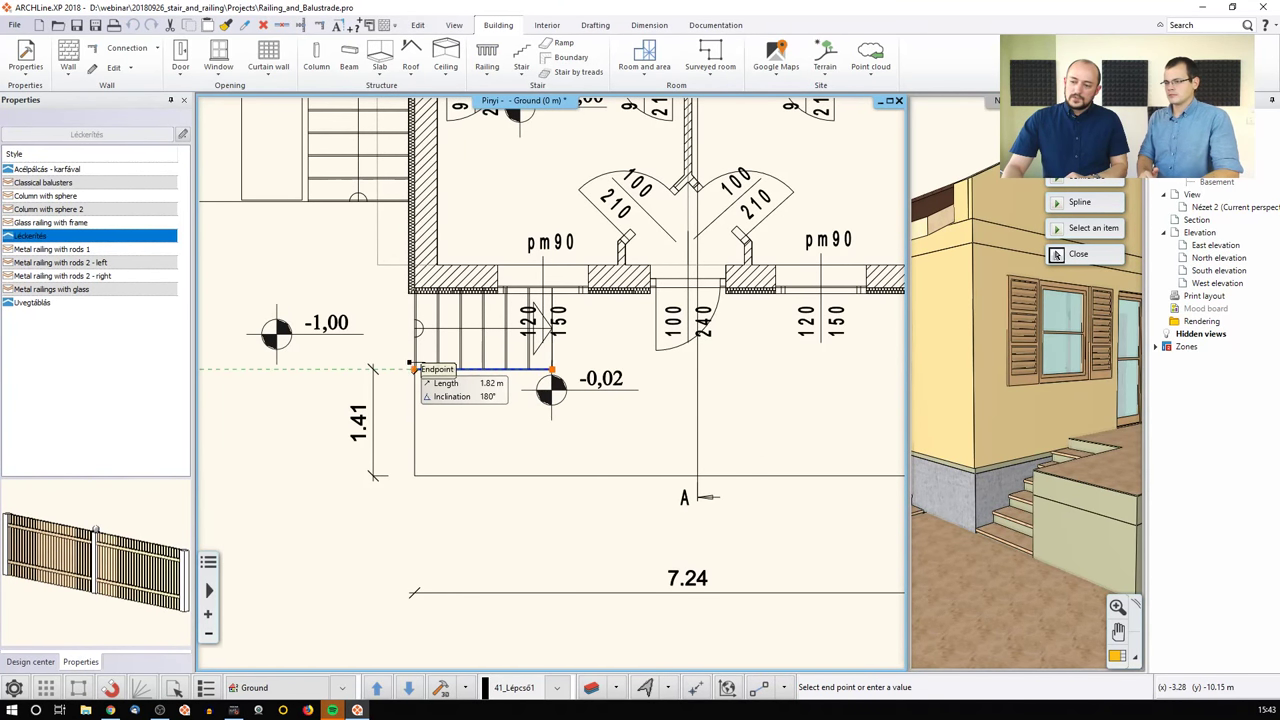
pyautogui.click(413, 369)
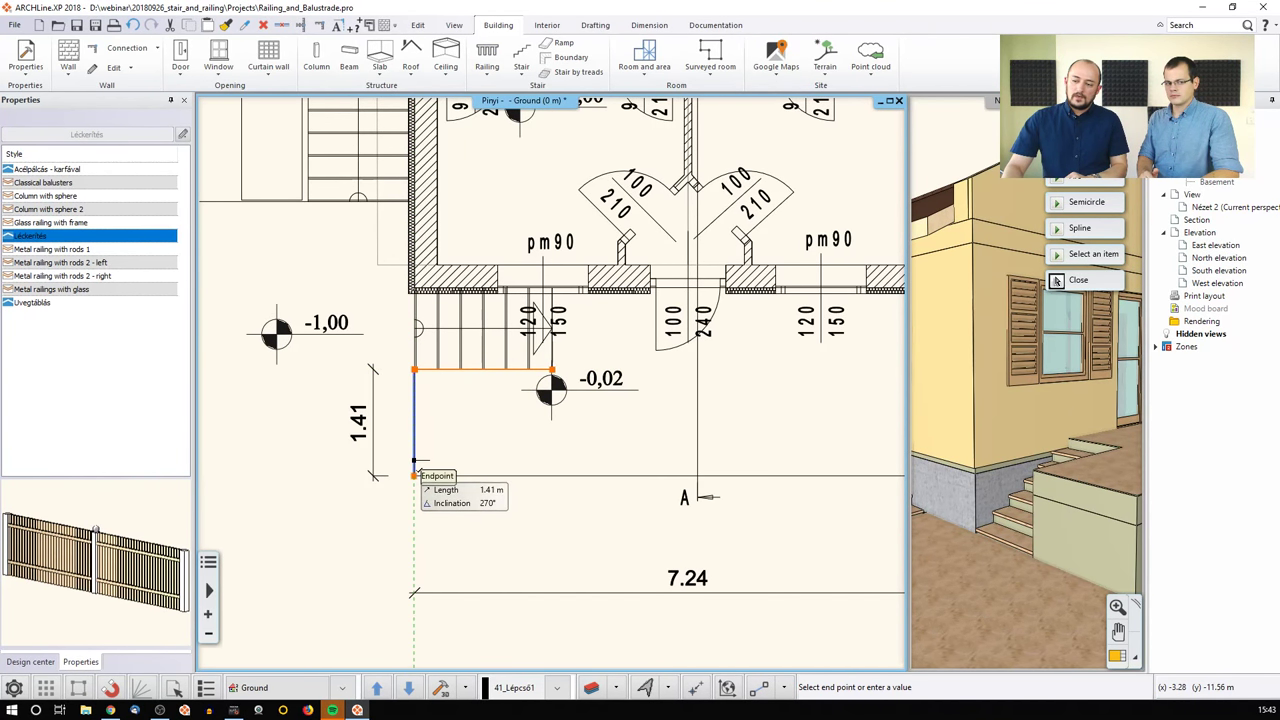
# Step: Continue the railing path around the front terrace's outer edges to the house wall at the far corner and finish the railing
pyautogui.click(419, 477)
pyautogui.moveTo(679, 460); pyautogui.dragTo(425, 434, button='middle')
pyautogui.click(708, 449)
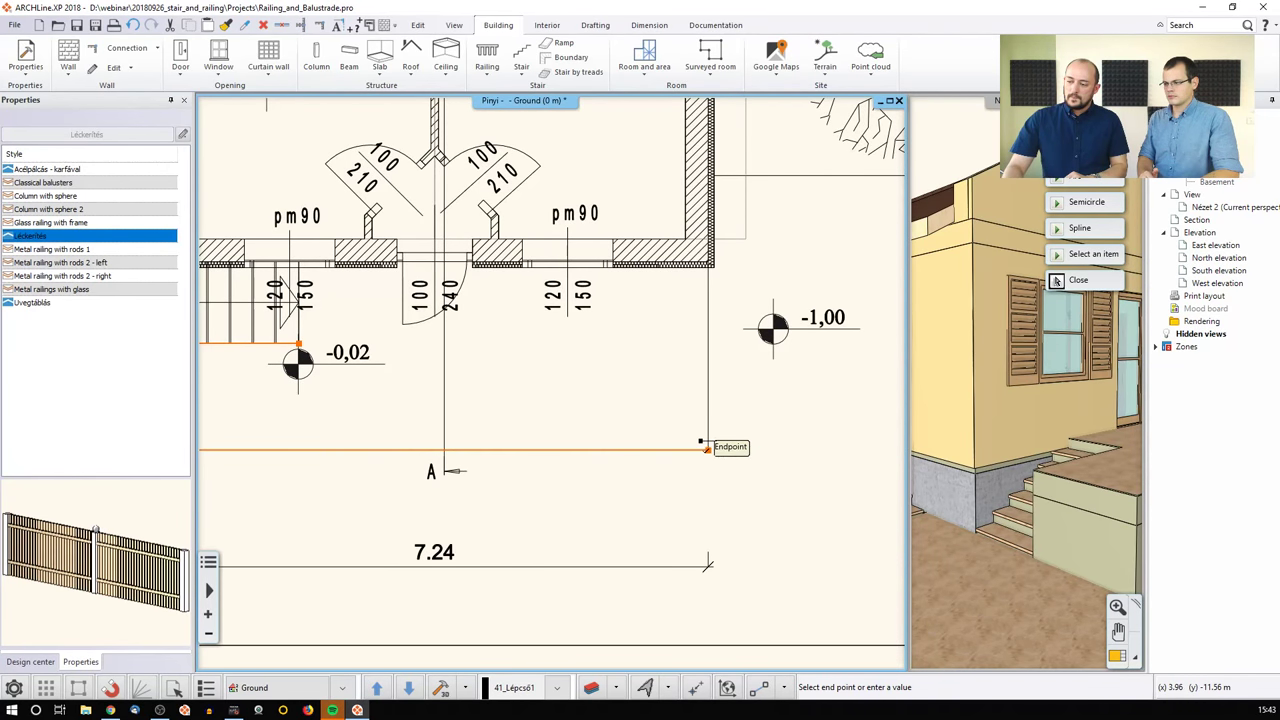
pyautogui.scroll(2, 710, 262)
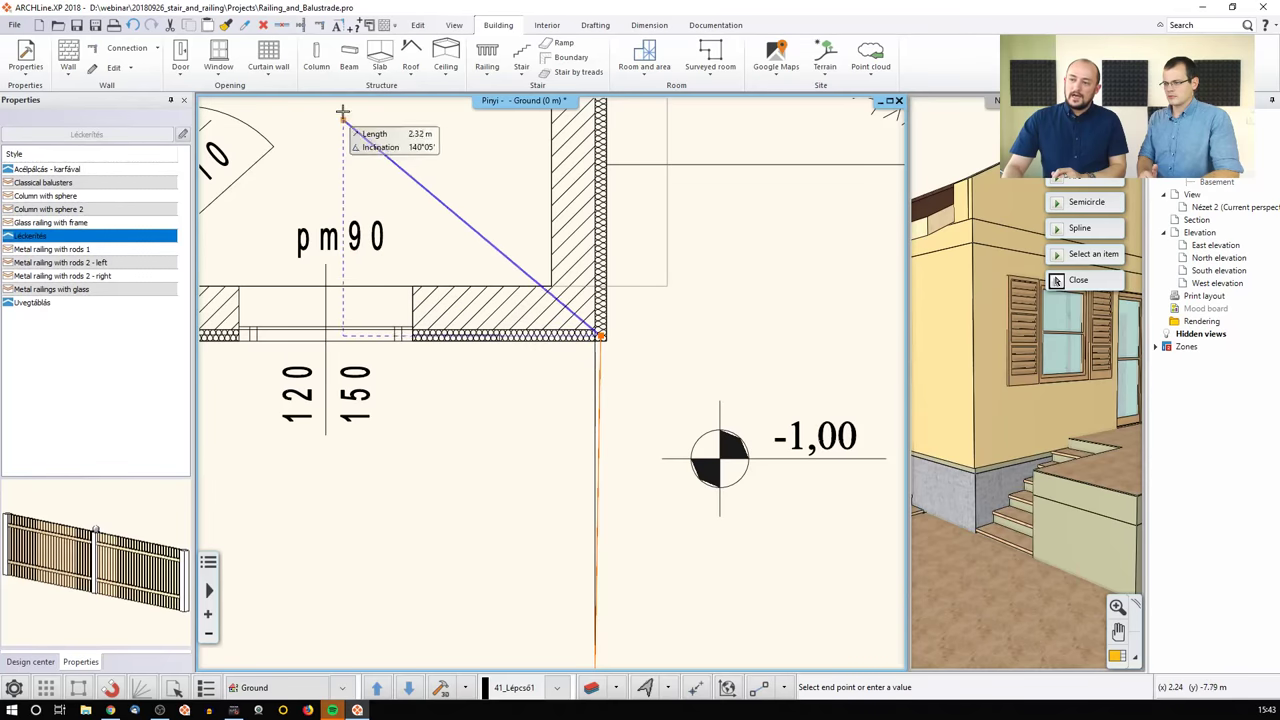
pyautogui.scroll(1, 523, 371)
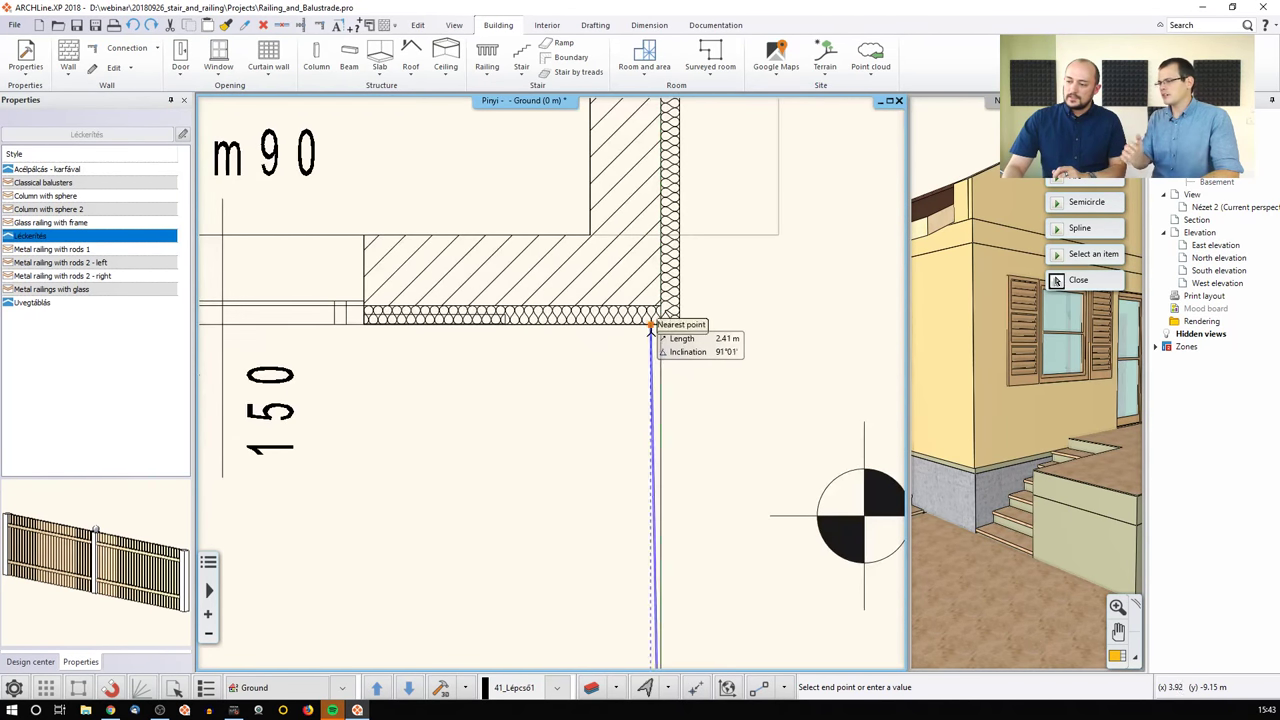
pyautogui.scroll(-3, 449, 461)
pyautogui.scroll(1, 514, 450)
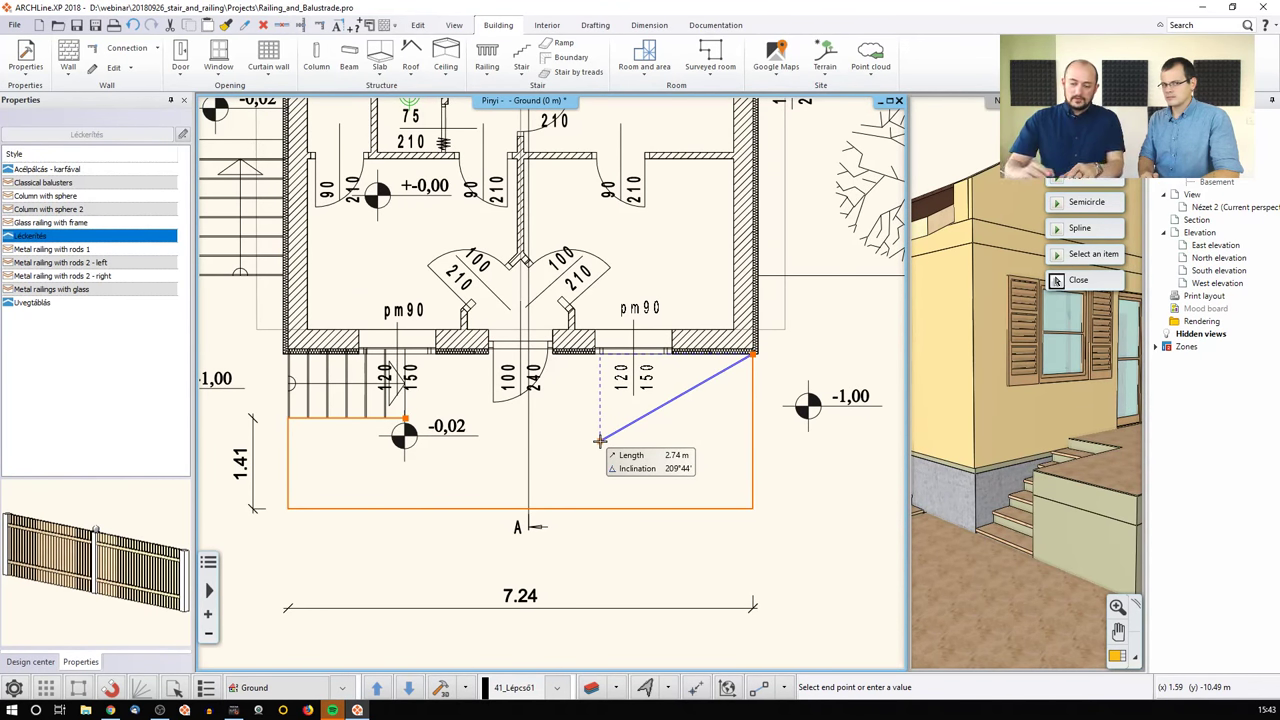
pyautogui.press('Return')
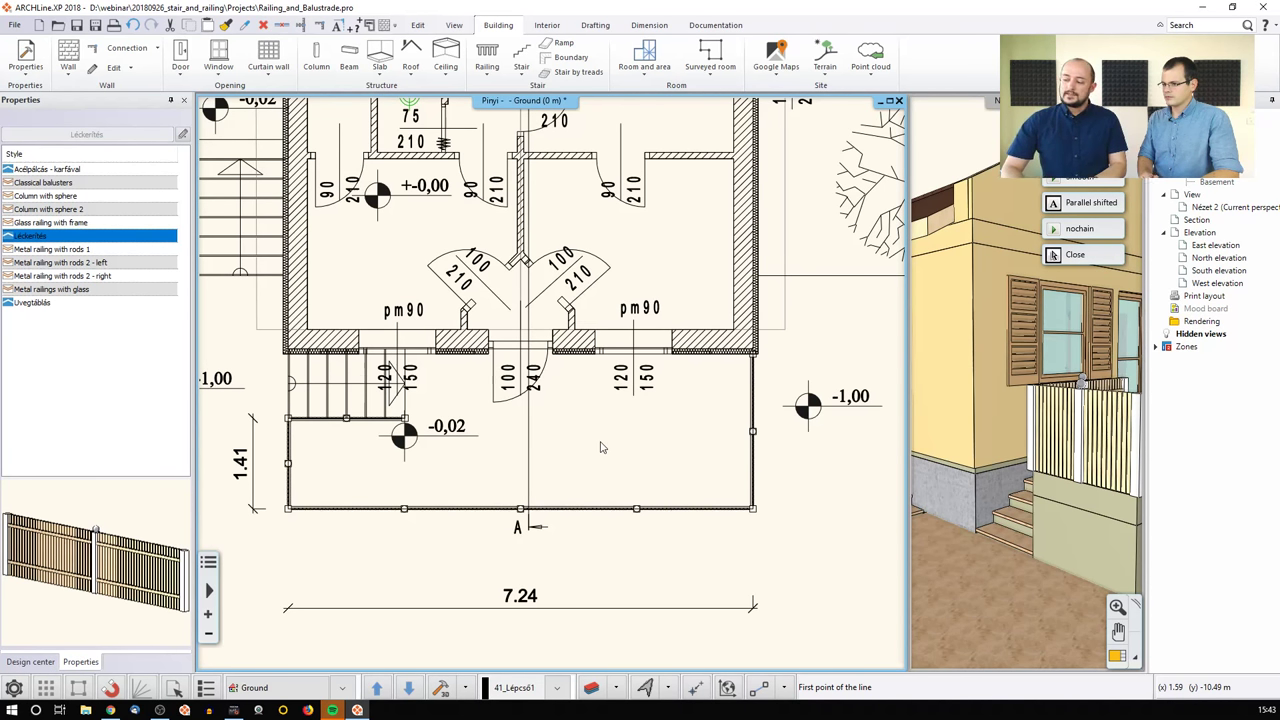
# Step: Preview the railing styles from Classical balusters through Column with sphere and Glass railing with frame to Metal railing with rods 1
pyautogui.scroll(-1, 600, 447)
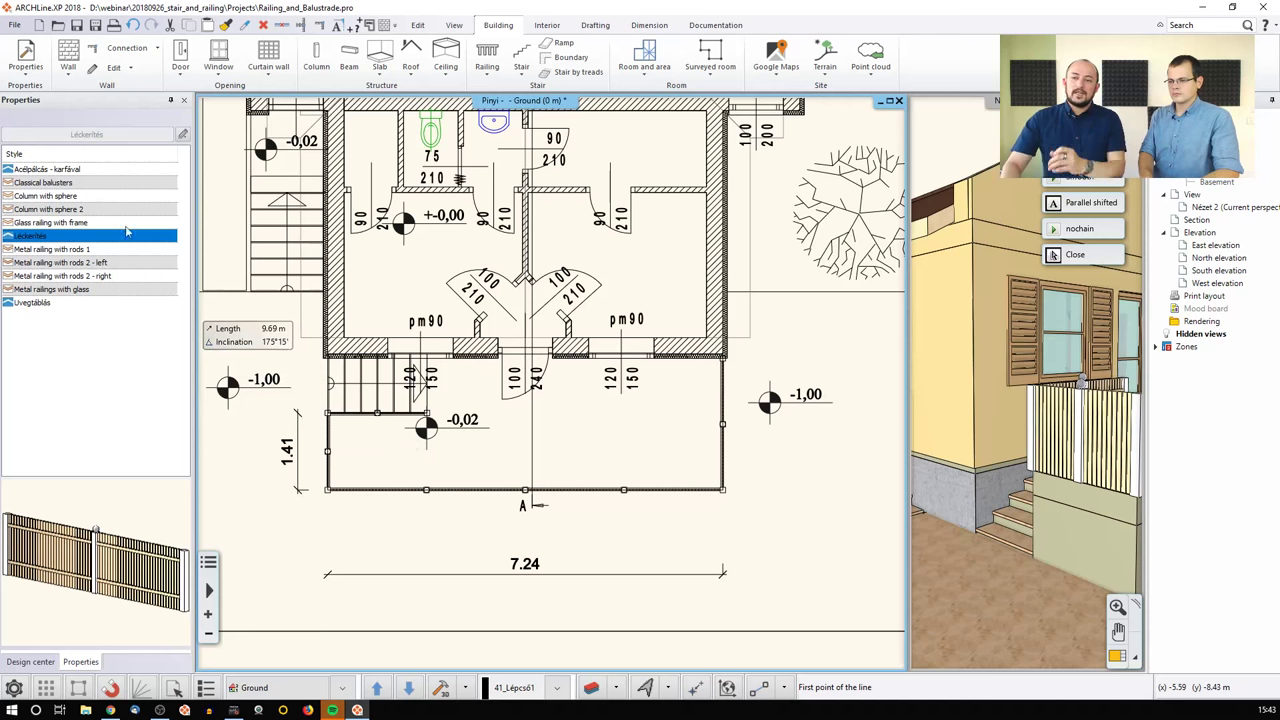
pyautogui.click(62, 183)
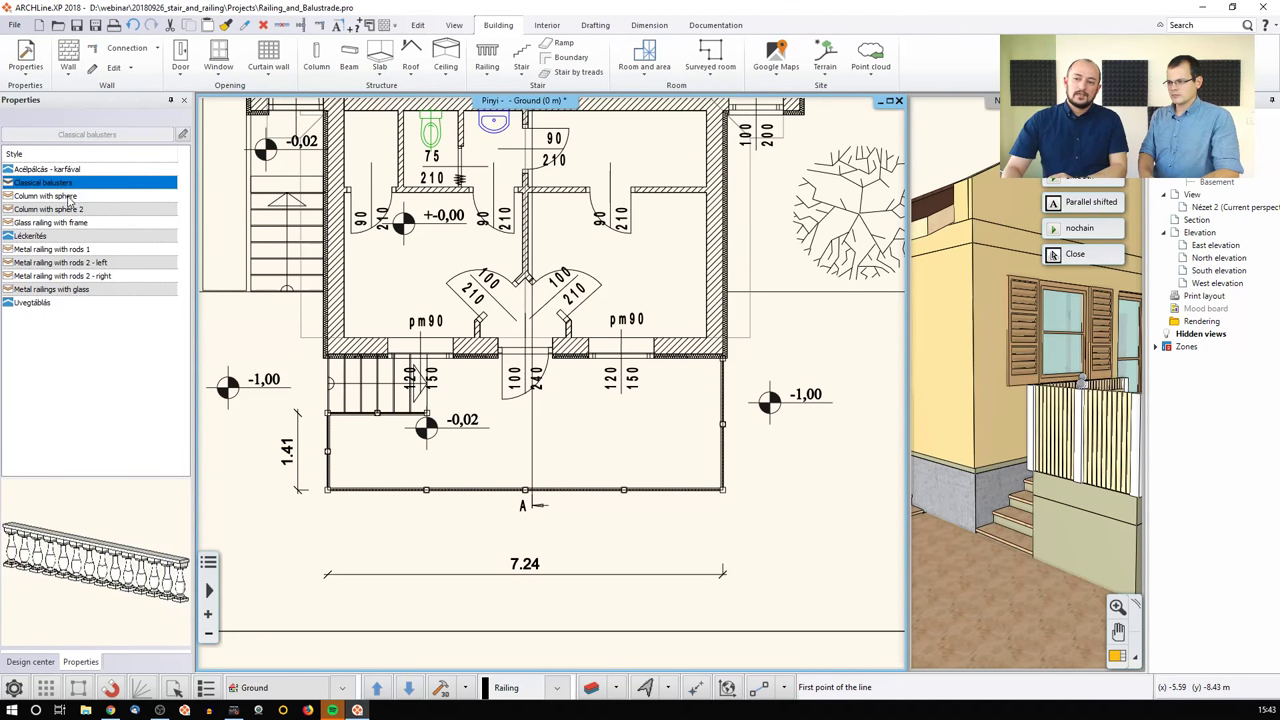
pyautogui.click(68, 197)
pyautogui.click(68, 210)
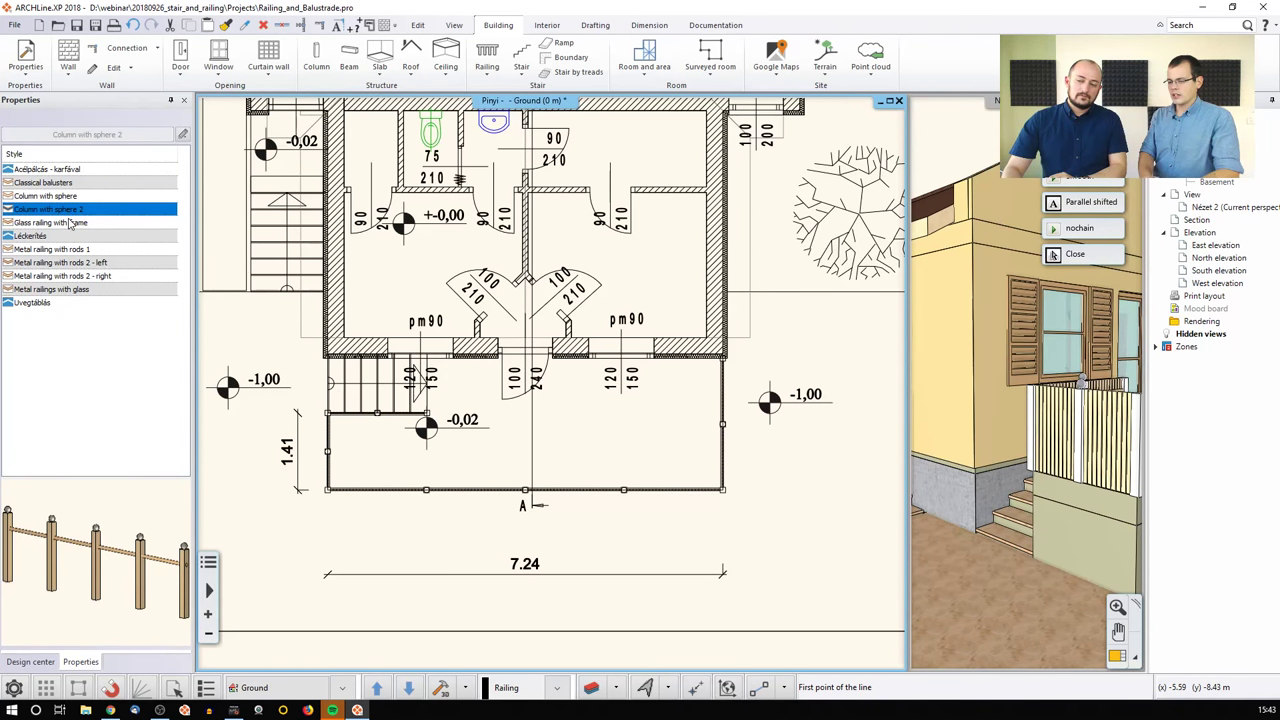
pyautogui.click(71, 224)
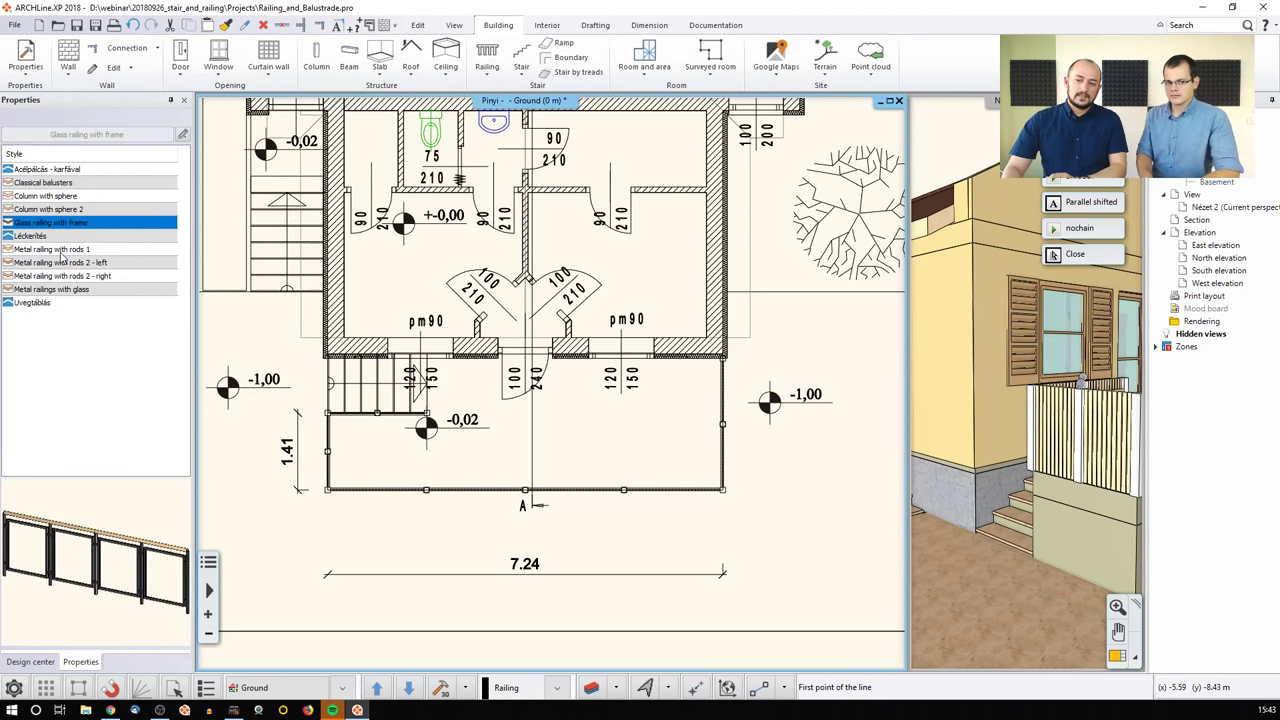
pyautogui.click(60, 250)
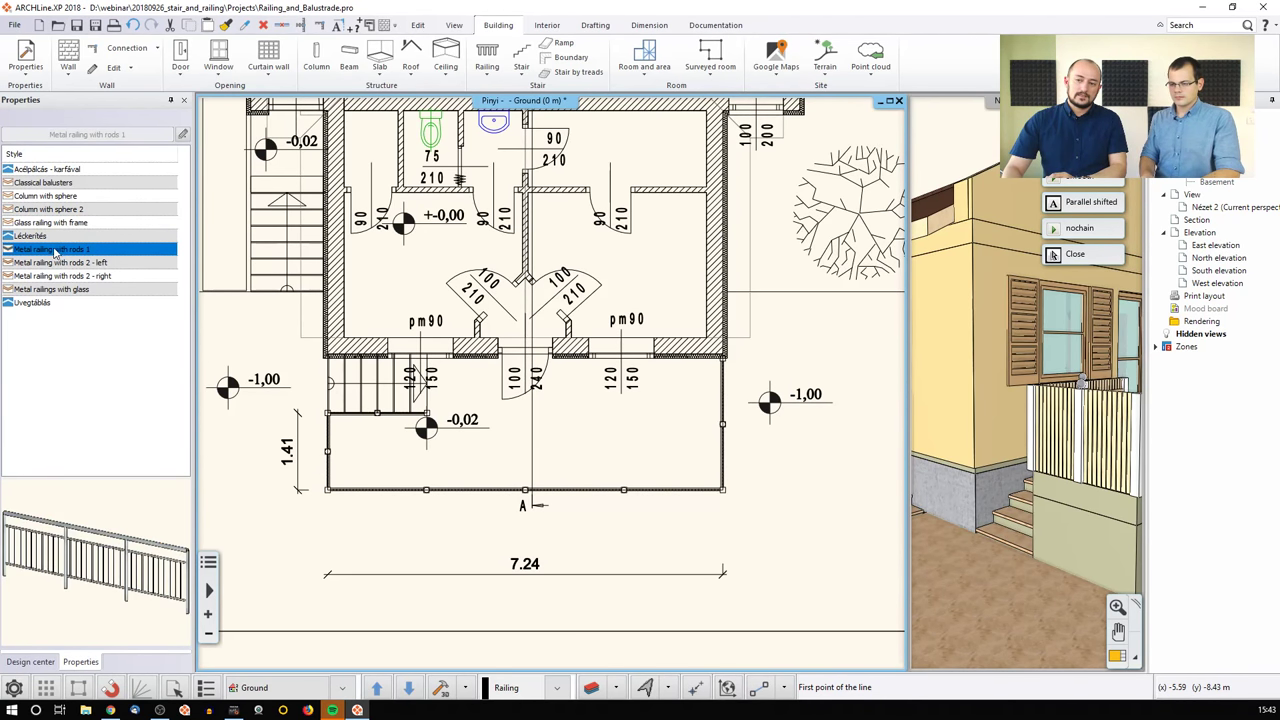
pyautogui.press('Escape')
# Step: Change the terrace railing's style to "Glass railing with frame" and make the Nézet 2 view the larger one
pyautogui.click(328, 450)
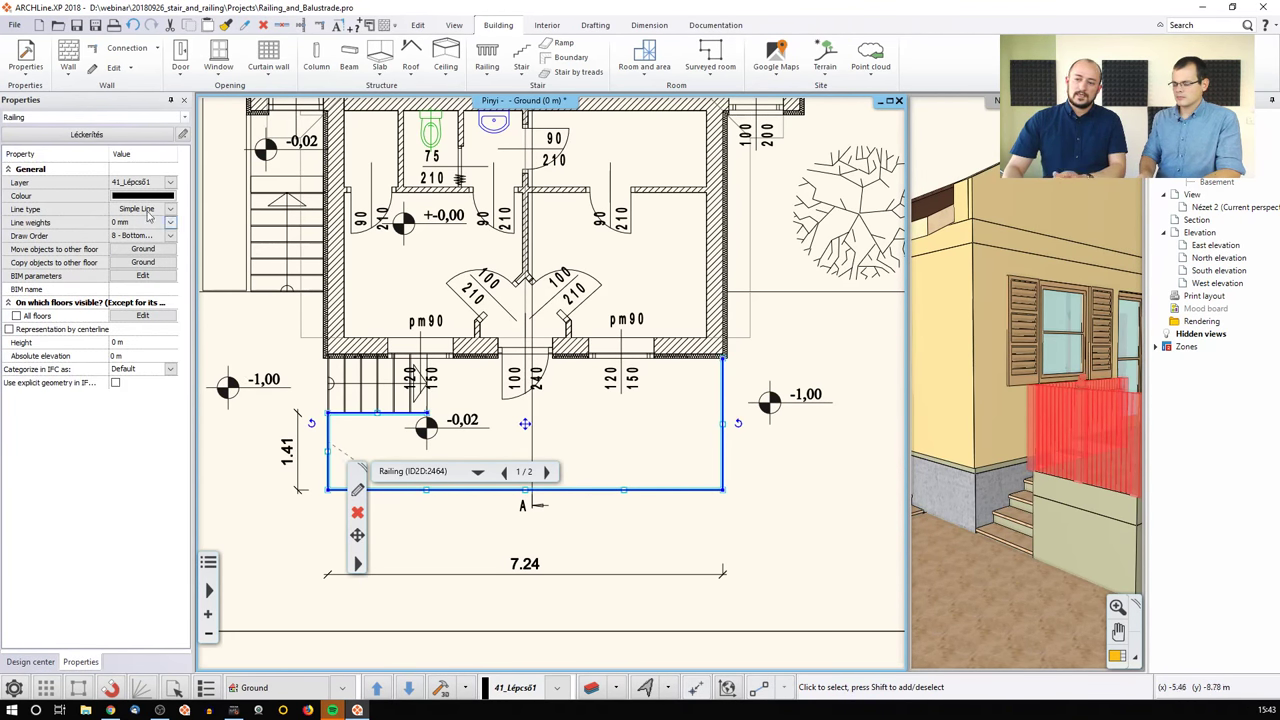
pyautogui.click(100, 135)
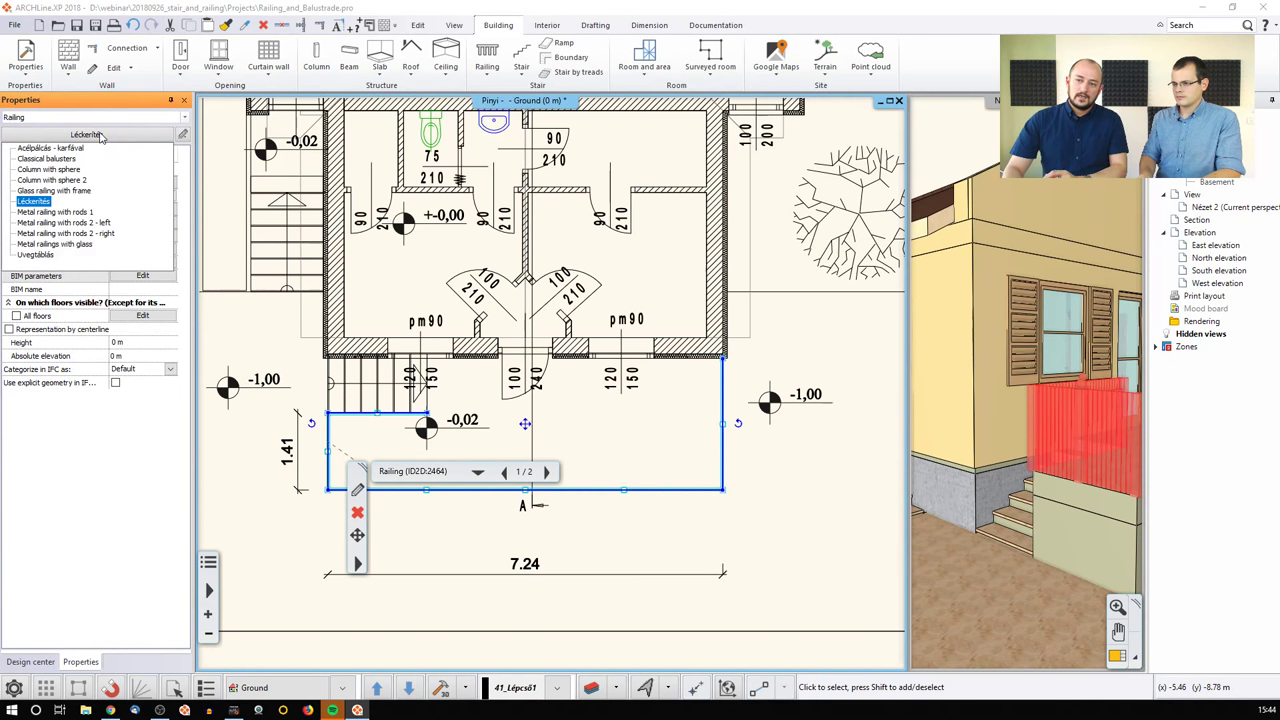
pyautogui.click(68, 191)
pyautogui.click(708, 441)
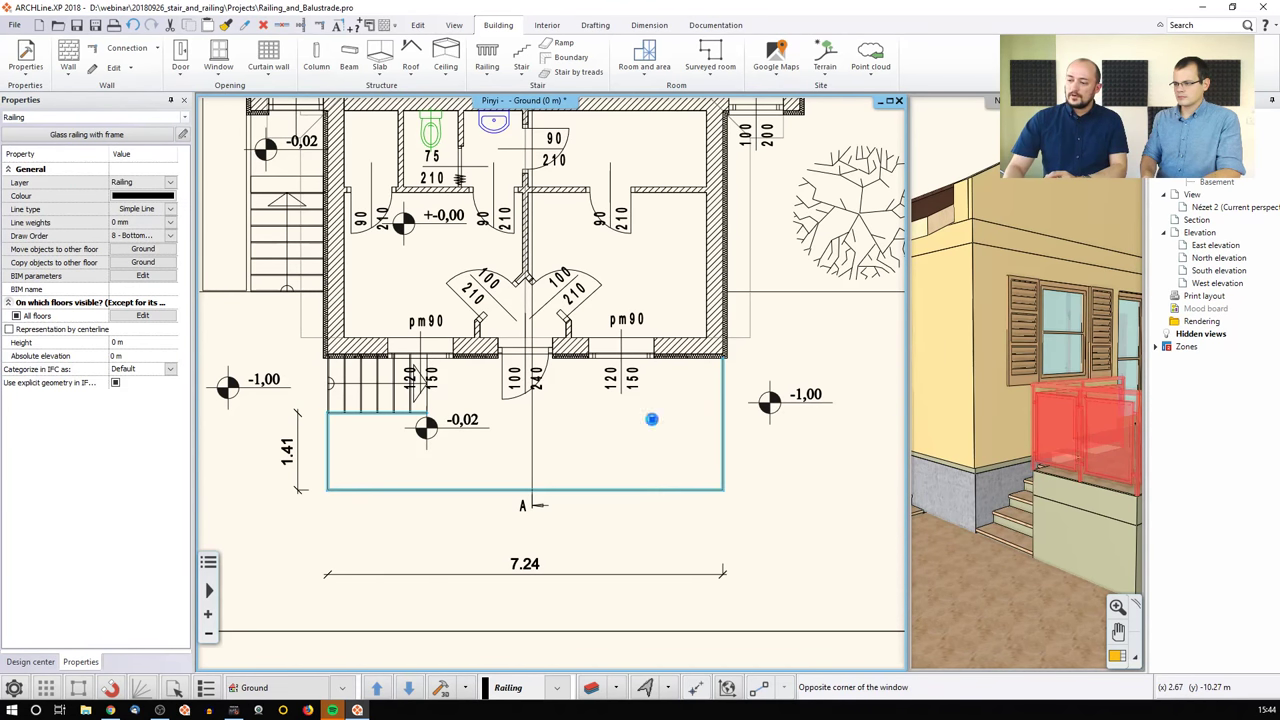
pyautogui.click(775, 470)
pyautogui.click(1111, 655)
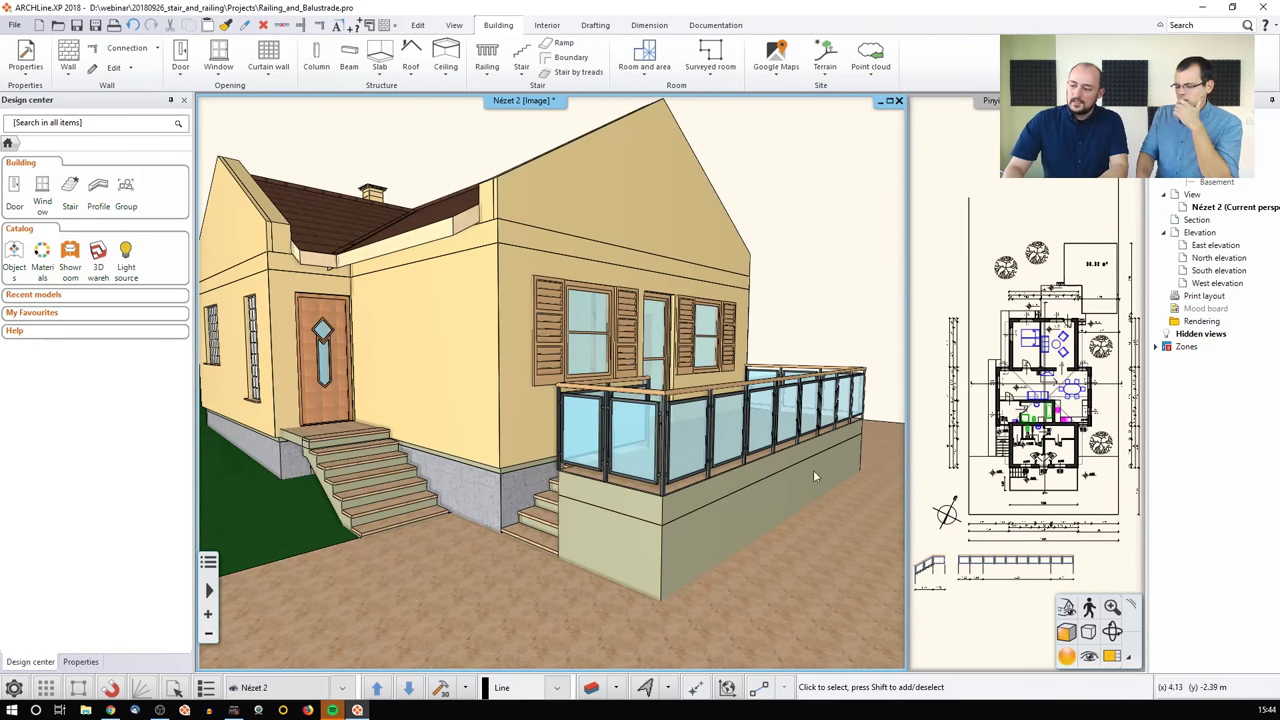
# Step: Start a "Glass railing with frame" railing on the floor plan at the wall corner beside the entrance stair's landing
pyautogui.scroll(2, 979, 441)
pyautogui.scroll(3, 979, 441)
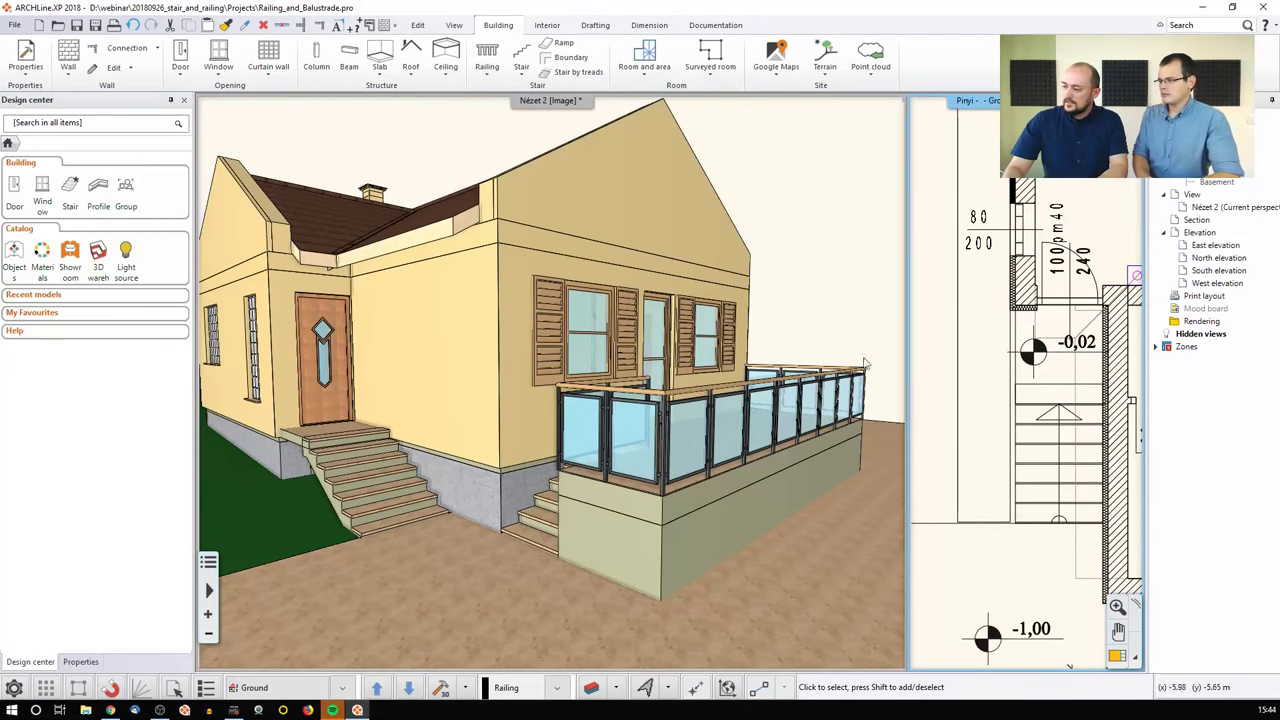
pyautogui.click(487, 66)
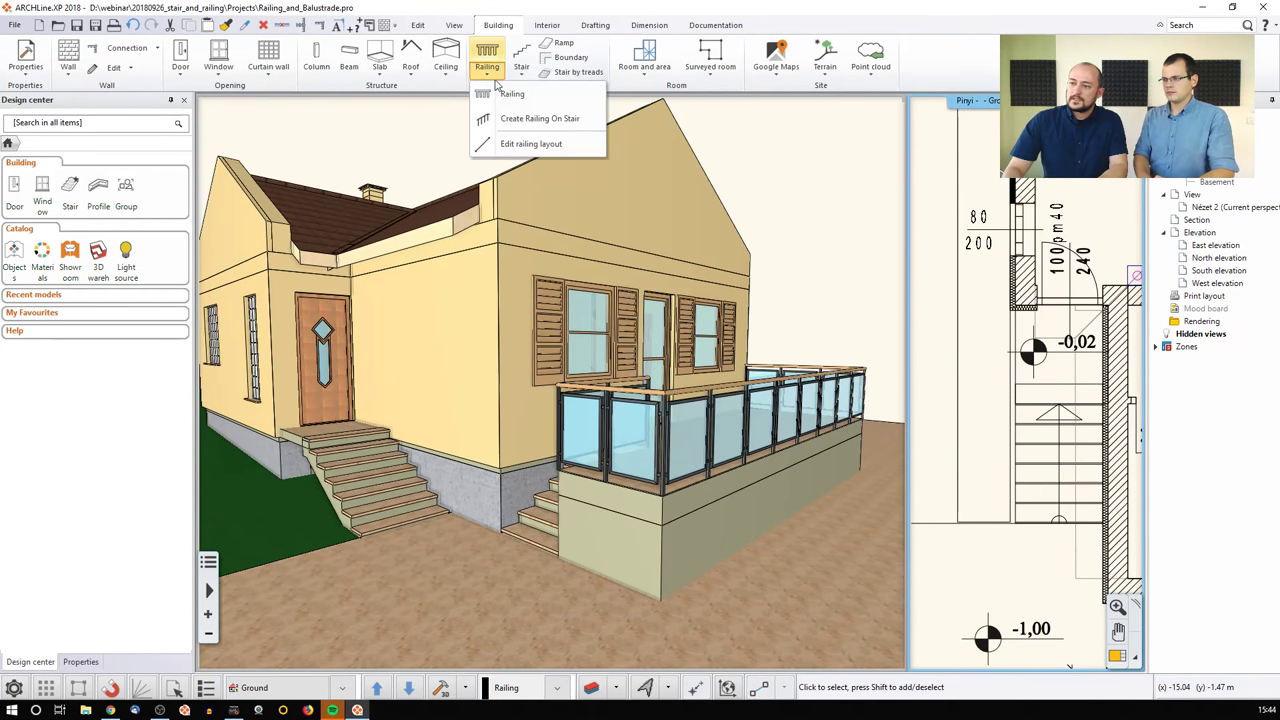
pyautogui.click(500, 93)
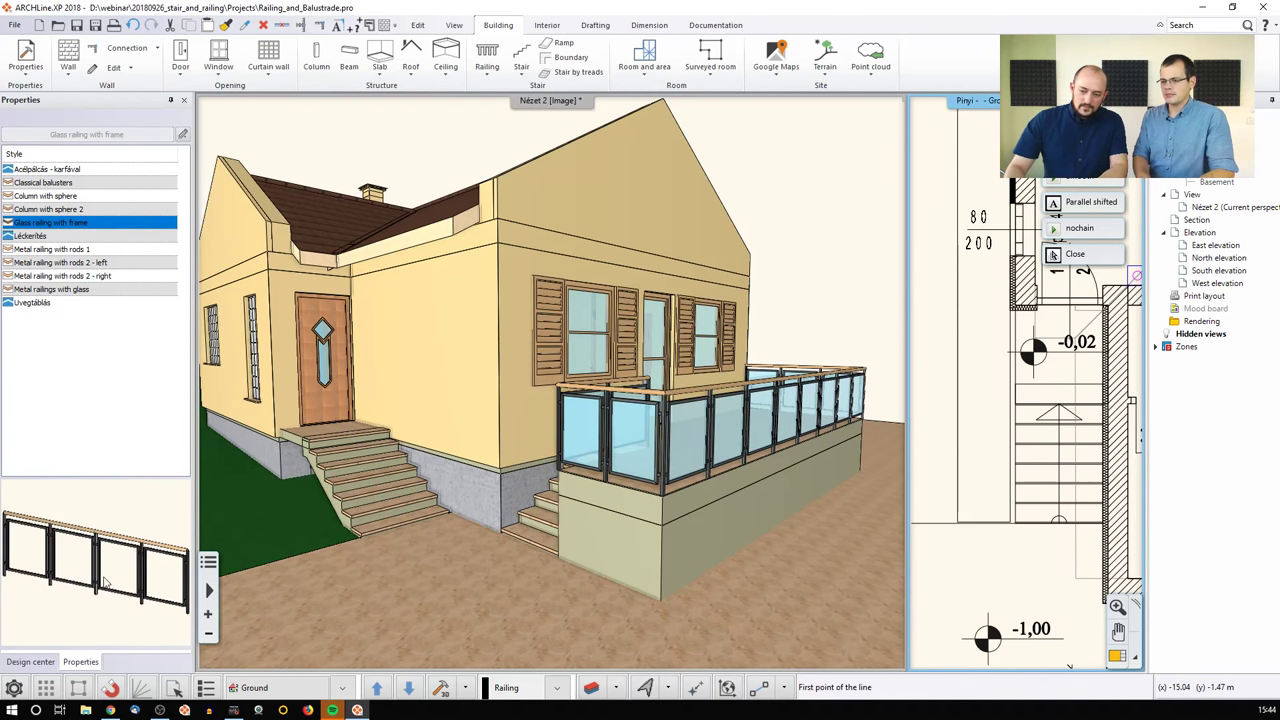
pyautogui.scroll(4, 945, 377)
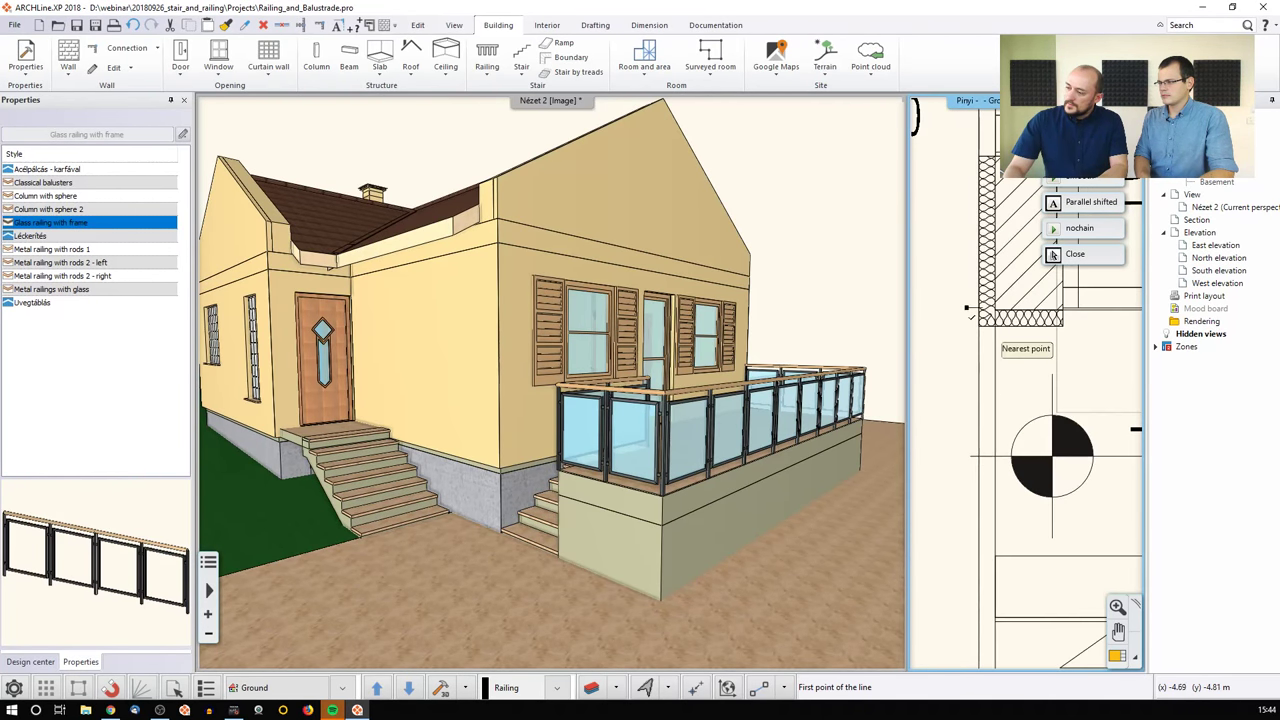
pyautogui.scroll(2, 988, 335)
pyautogui.click(996, 333)
# Step: Trace the railing along the landing and the entrance stair's outer edge to the lowest step, and finish it
pyautogui.scroll(-2, 996, 333)
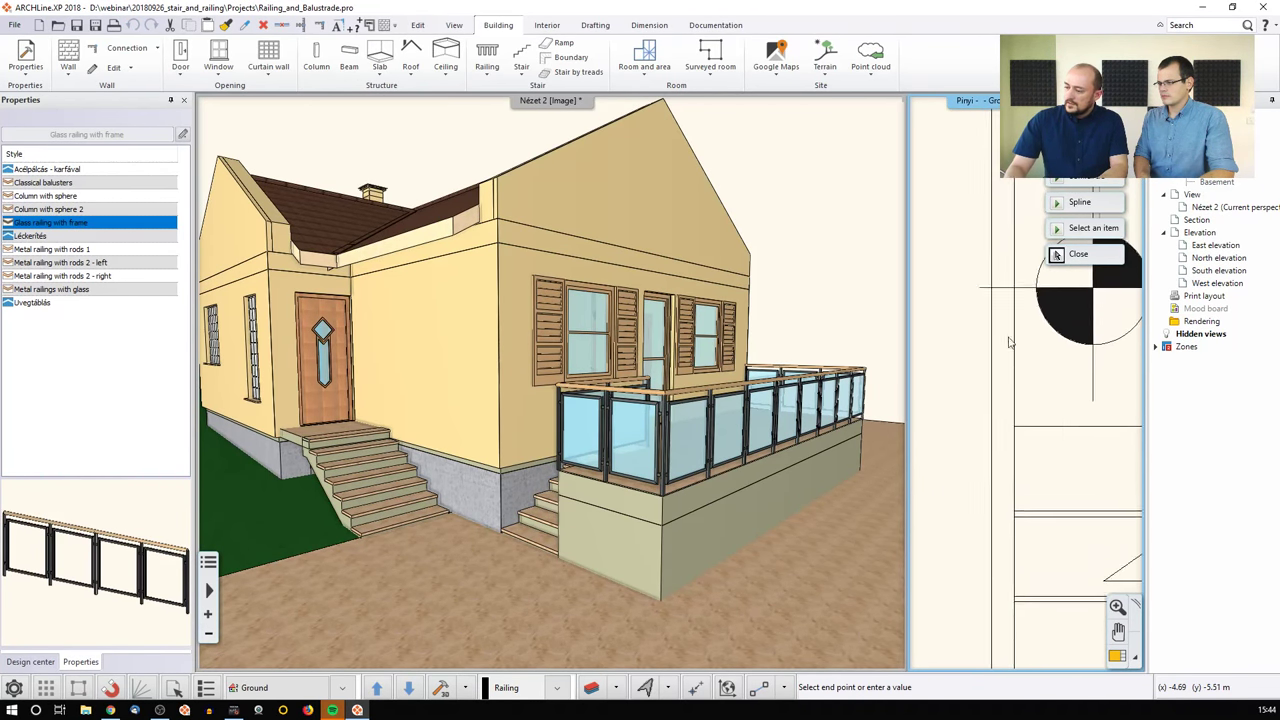
pyautogui.click(1017, 470)
pyautogui.scroll(-3, 1012, 470)
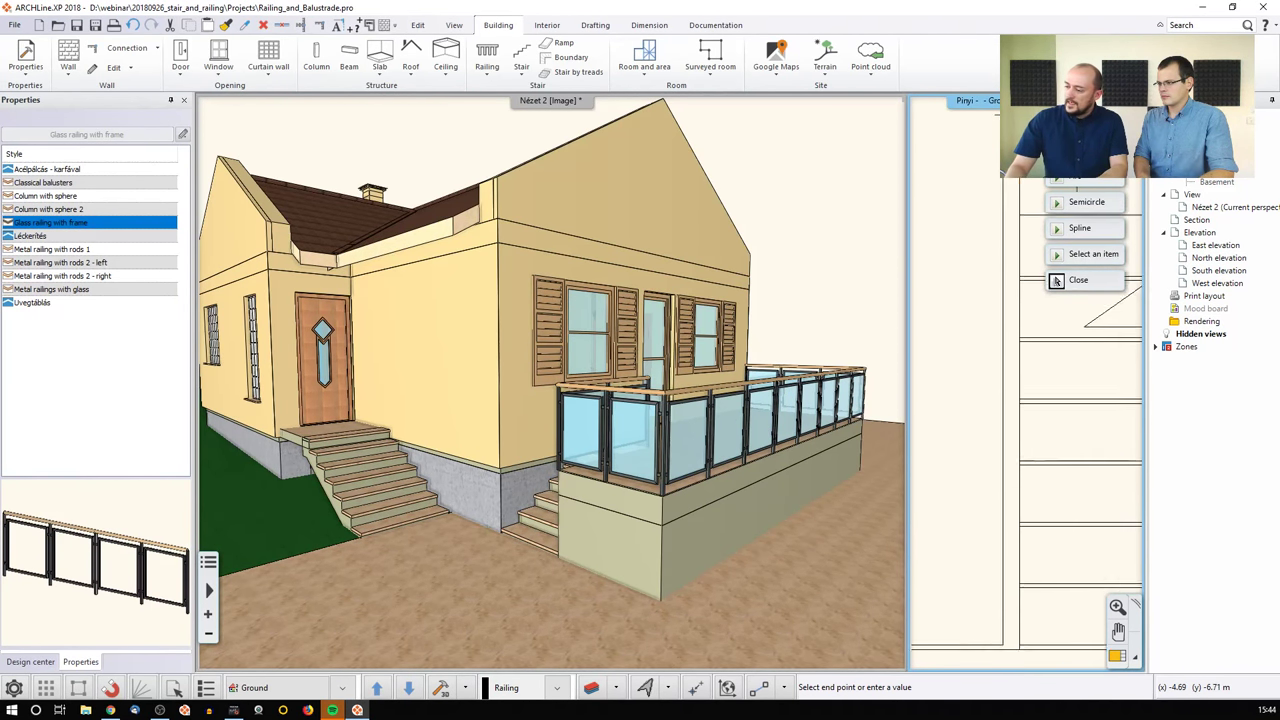
pyautogui.click(1008, 574)
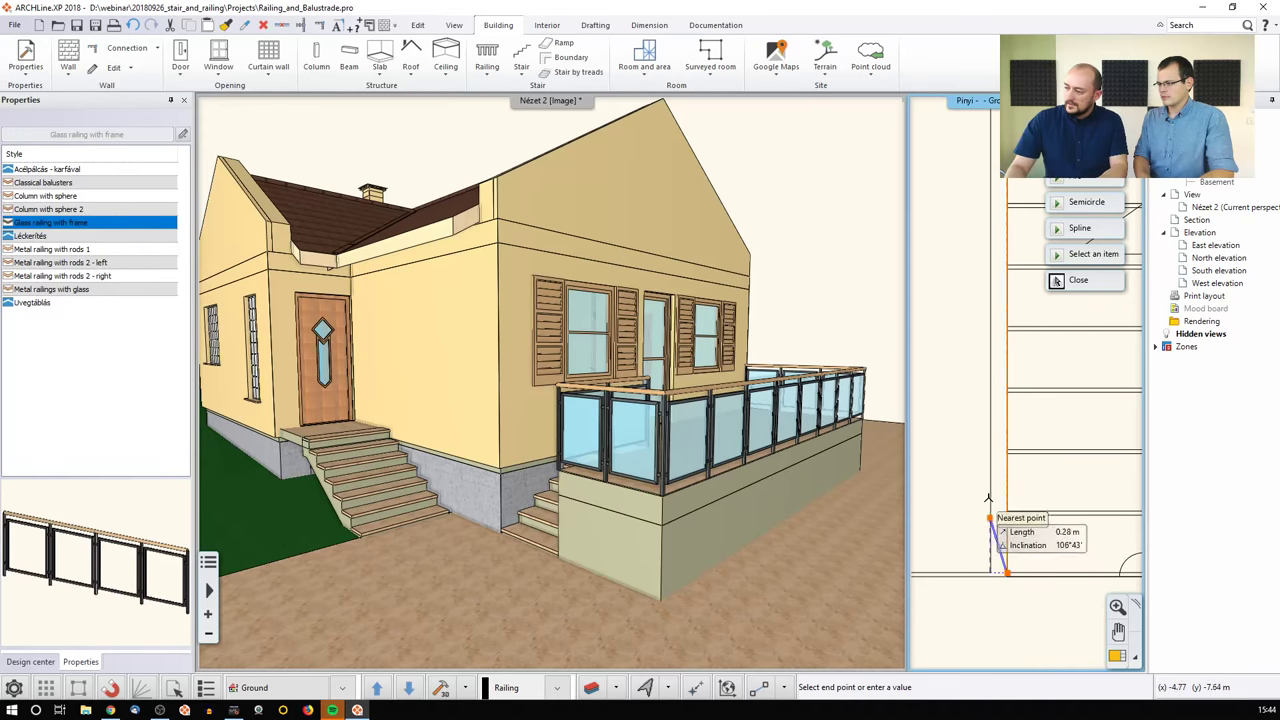
pyautogui.scroll(-2, 1010, 560)
pyautogui.moveTo(1014, 351); pyautogui.dragTo(946, 399, button='middle')
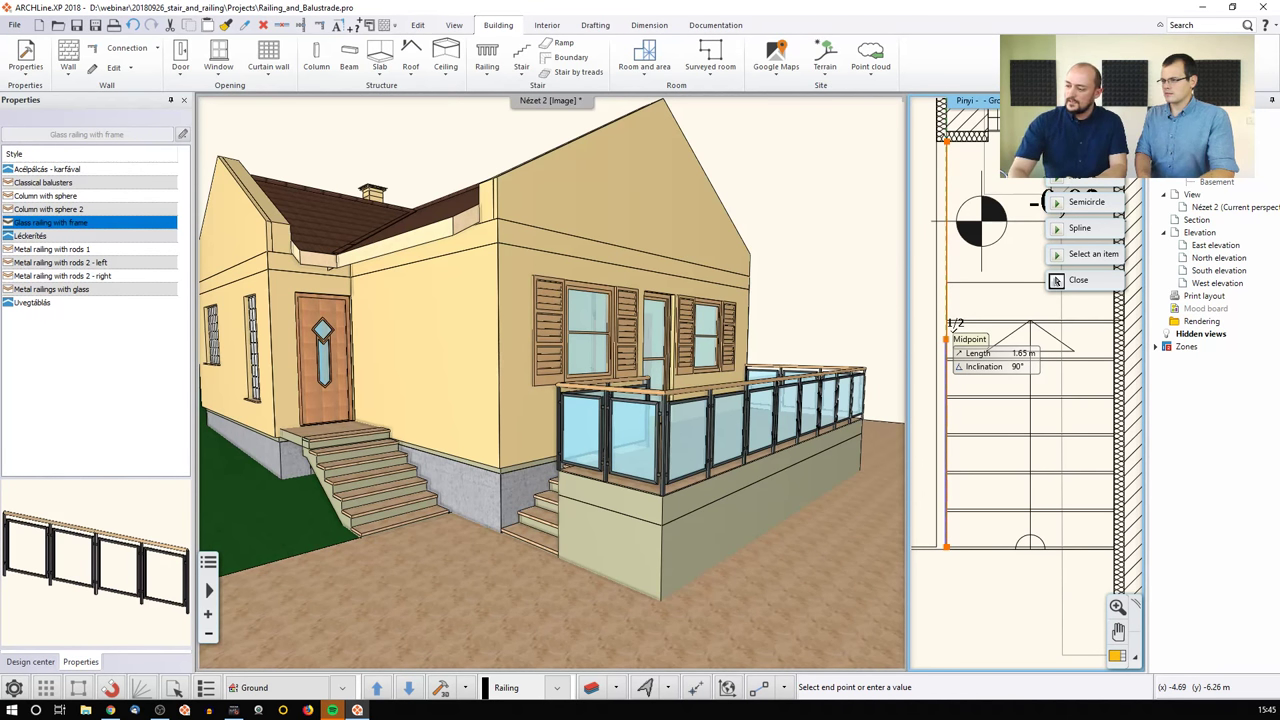
pyautogui.click(946, 339)
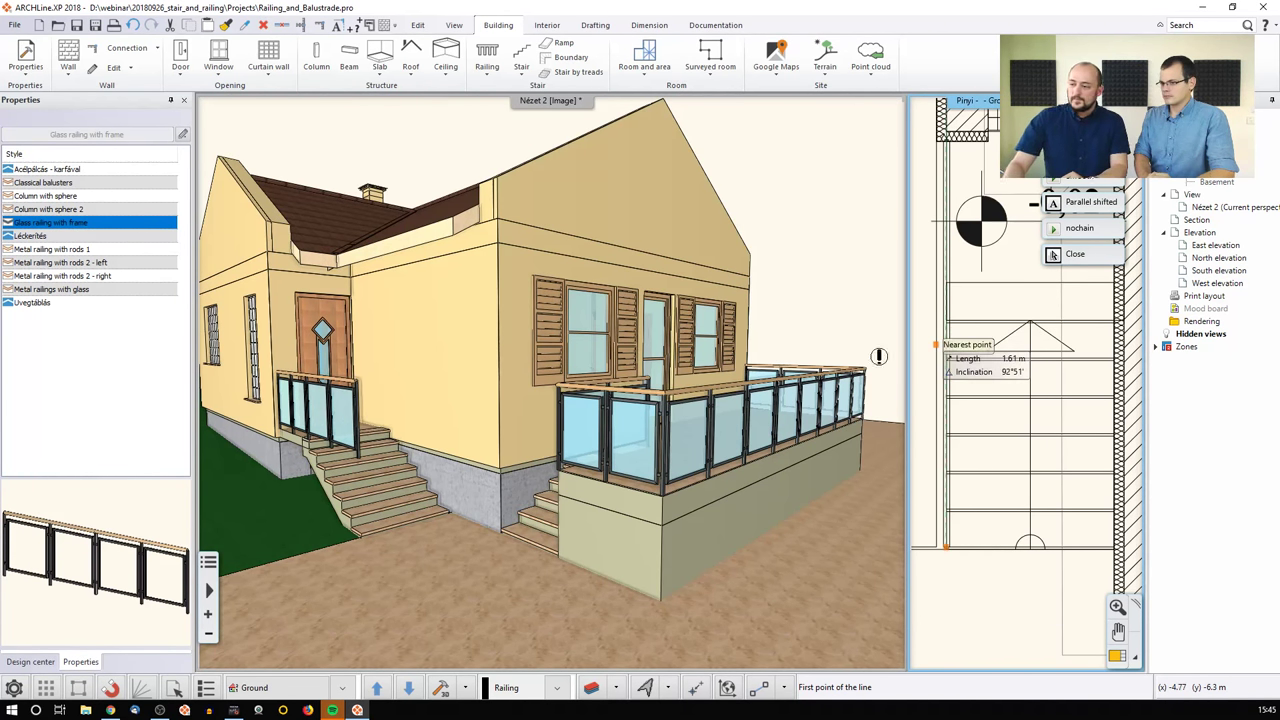
pyautogui.press('Escape')
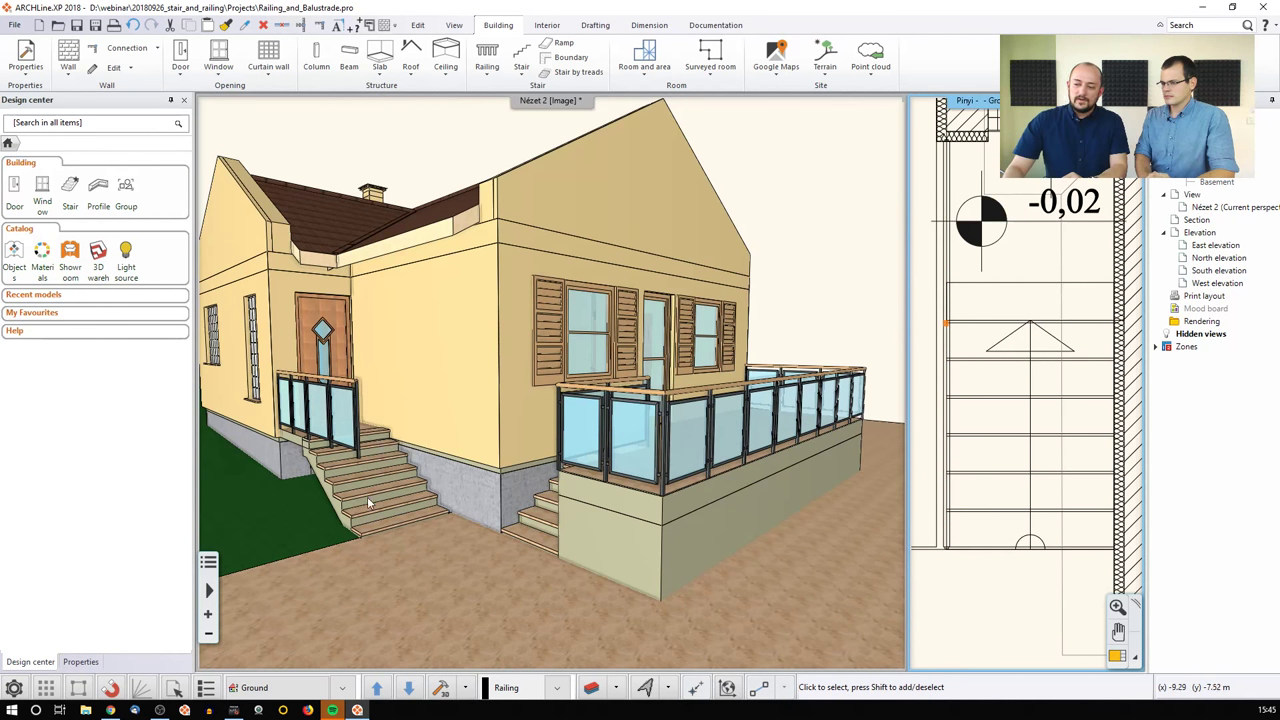
# Step: Lower the entrance railing's end node vertically in the 3D view so the railing slopes down to the foot of the stair
pyautogui.click(345, 437)
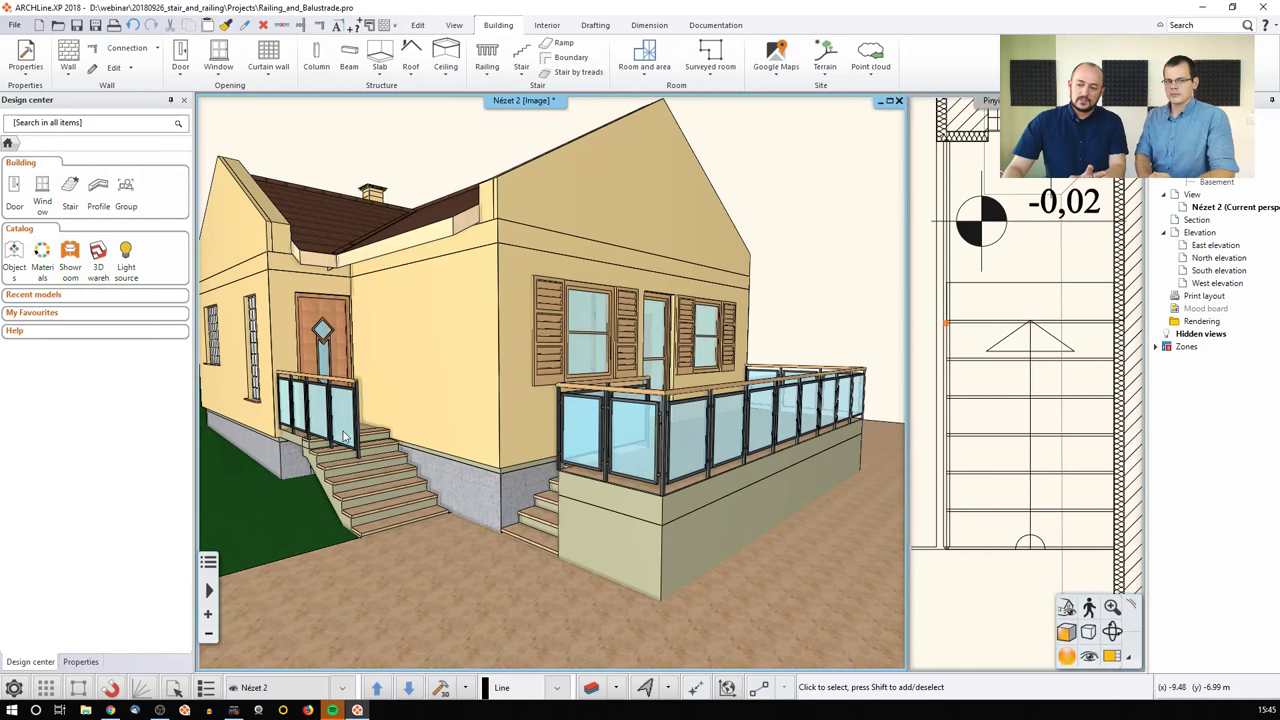
pyautogui.click(345, 437)
pyautogui.moveTo(345, 437); pyautogui.dragTo(543, 388, button='middle')
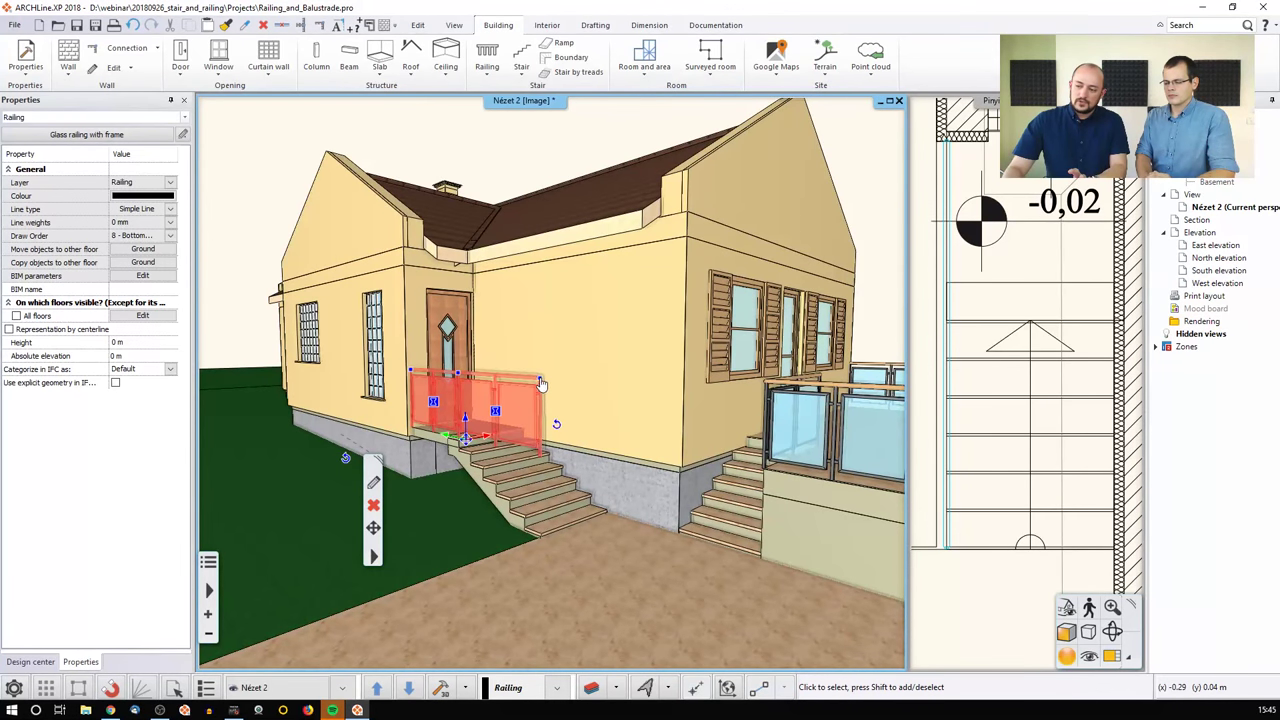
pyautogui.click(542, 382)
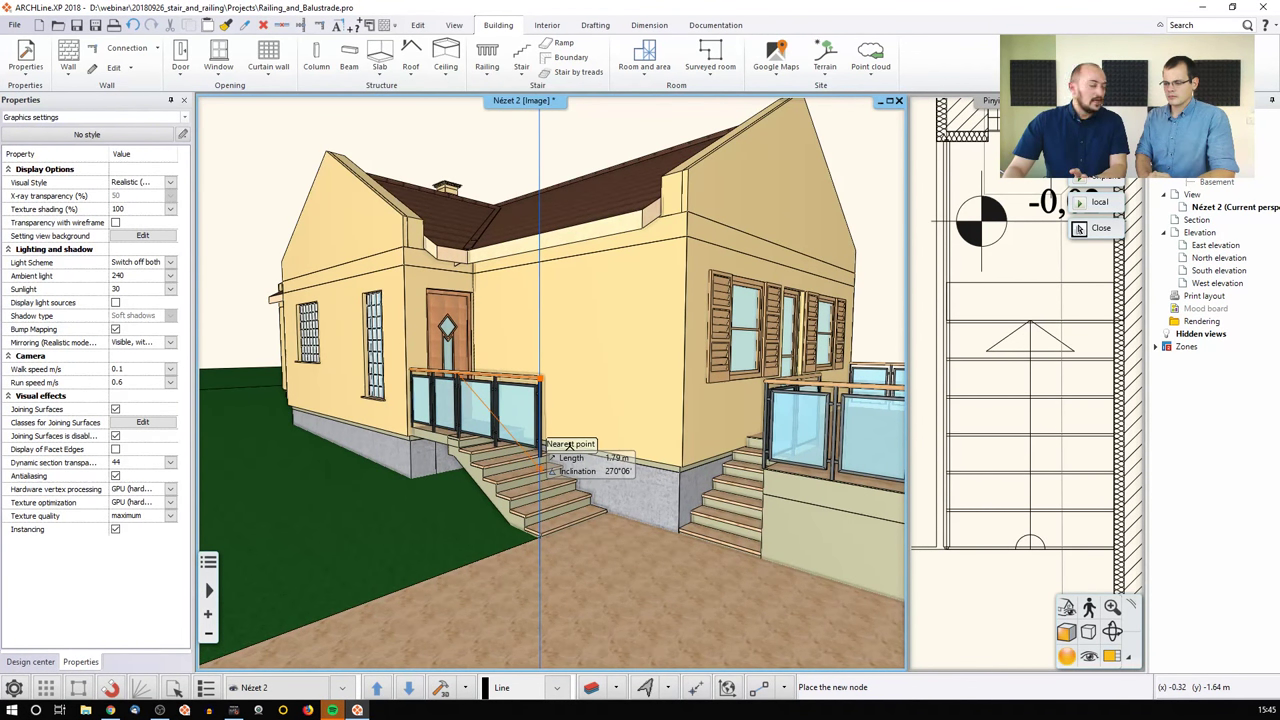
pyautogui.click(542, 444)
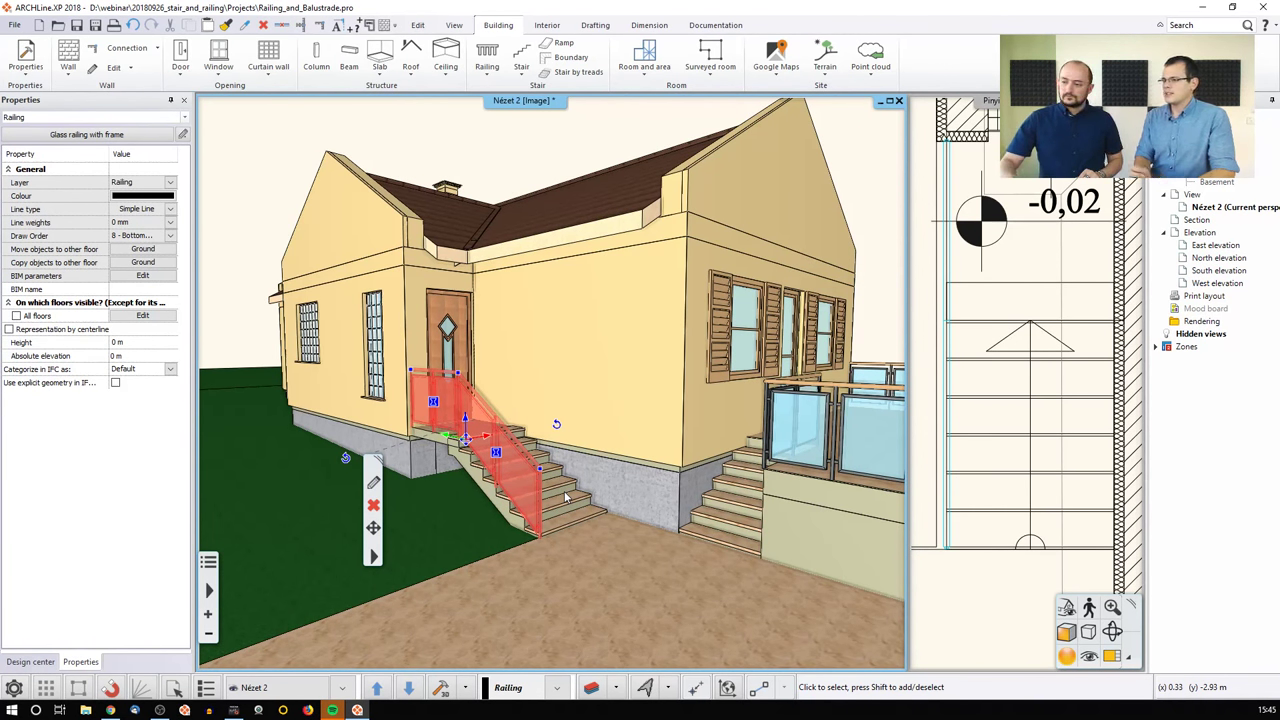
pyautogui.scroll(1, 546, 508)
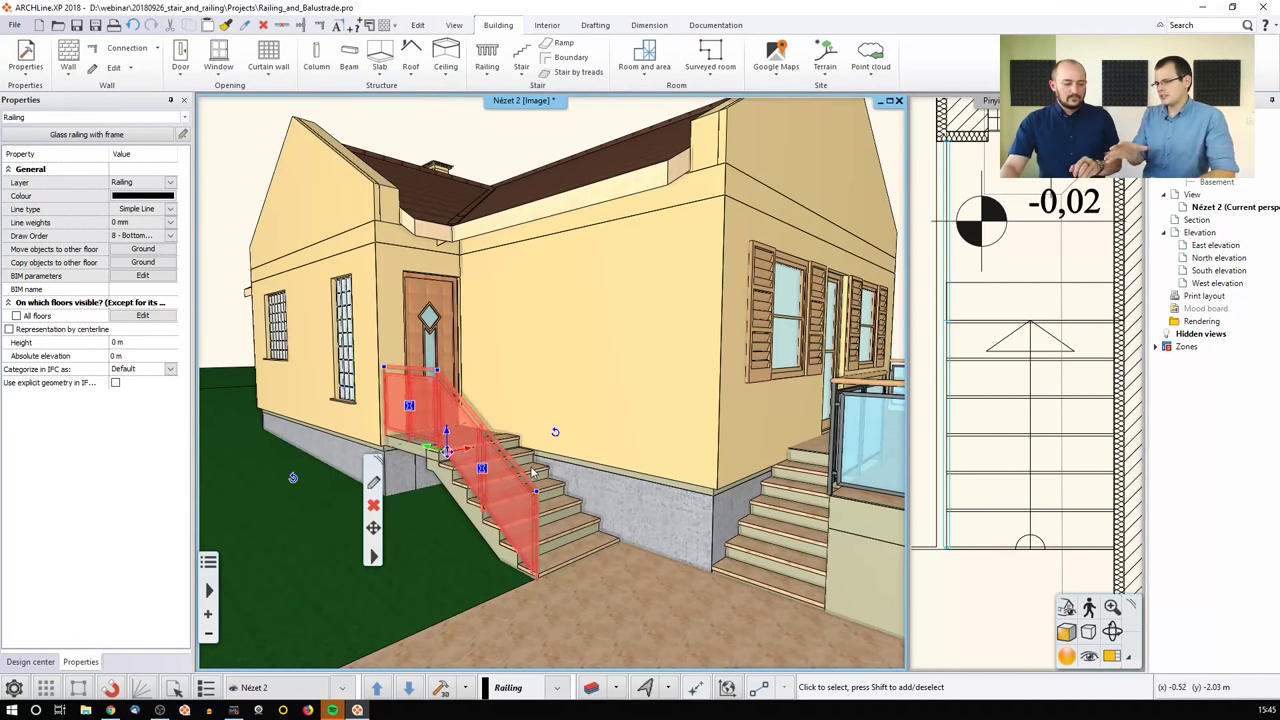
pyautogui.press('Escape')
pyautogui.moveTo(533, 472); pyautogui.dragTo(617, 465, button='middle')
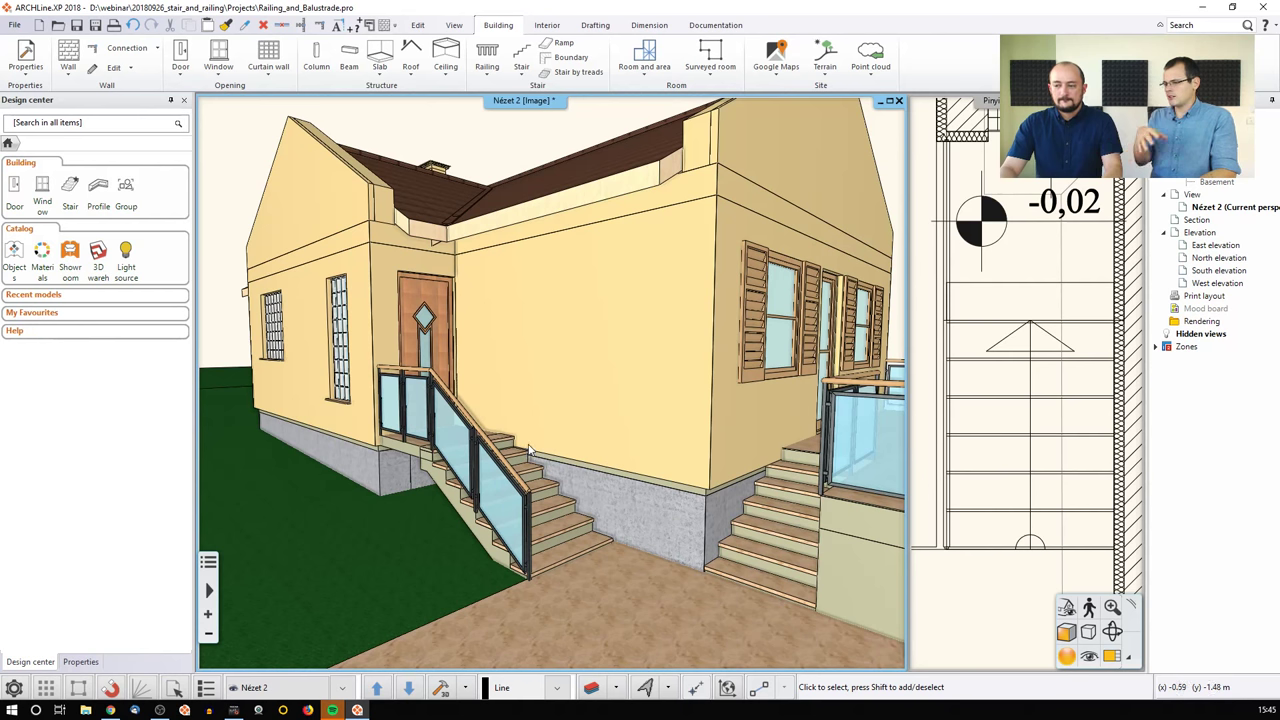
# Step: Draw a short straight railing in the "Acélpálcás - karfával" style on the paving in front of the entrance stair in the 3D view
pyautogui.scroll(-3, 530, 448)
pyautogui.scroll(-1, 489, 444)
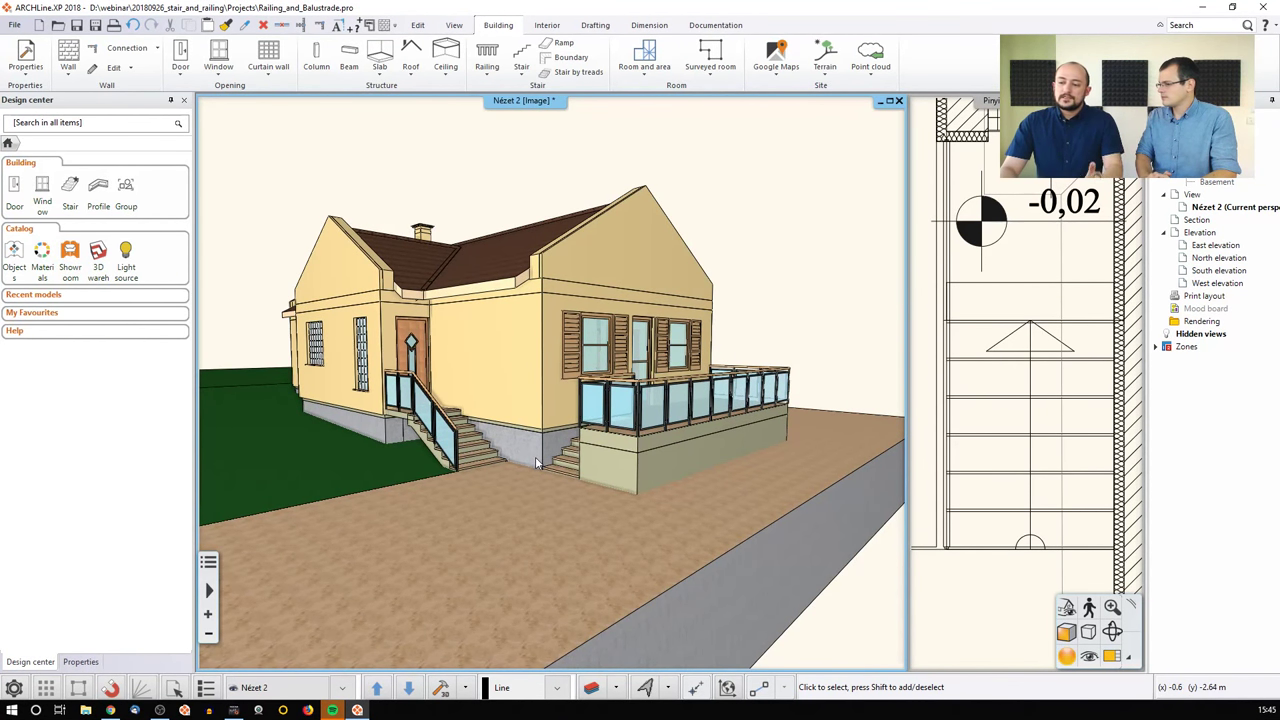
pyautogui.scroll(-1, 537, 463)
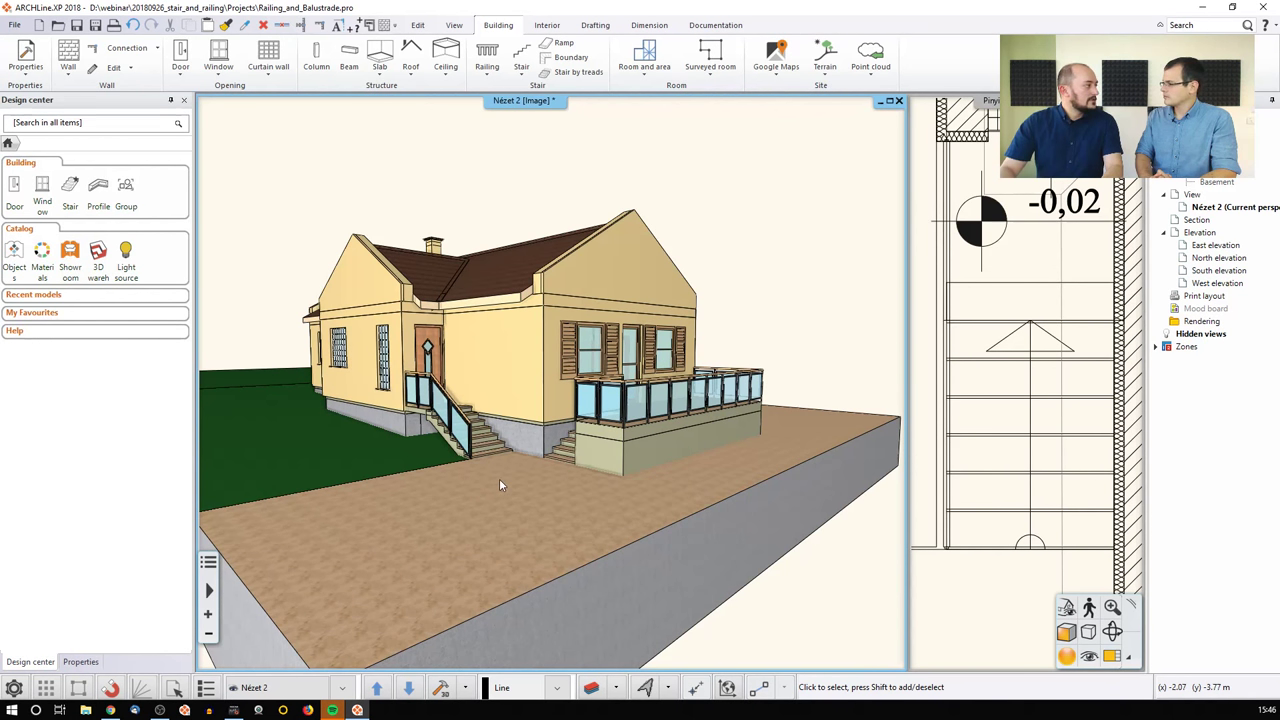
pyautogui.click(488, 72)
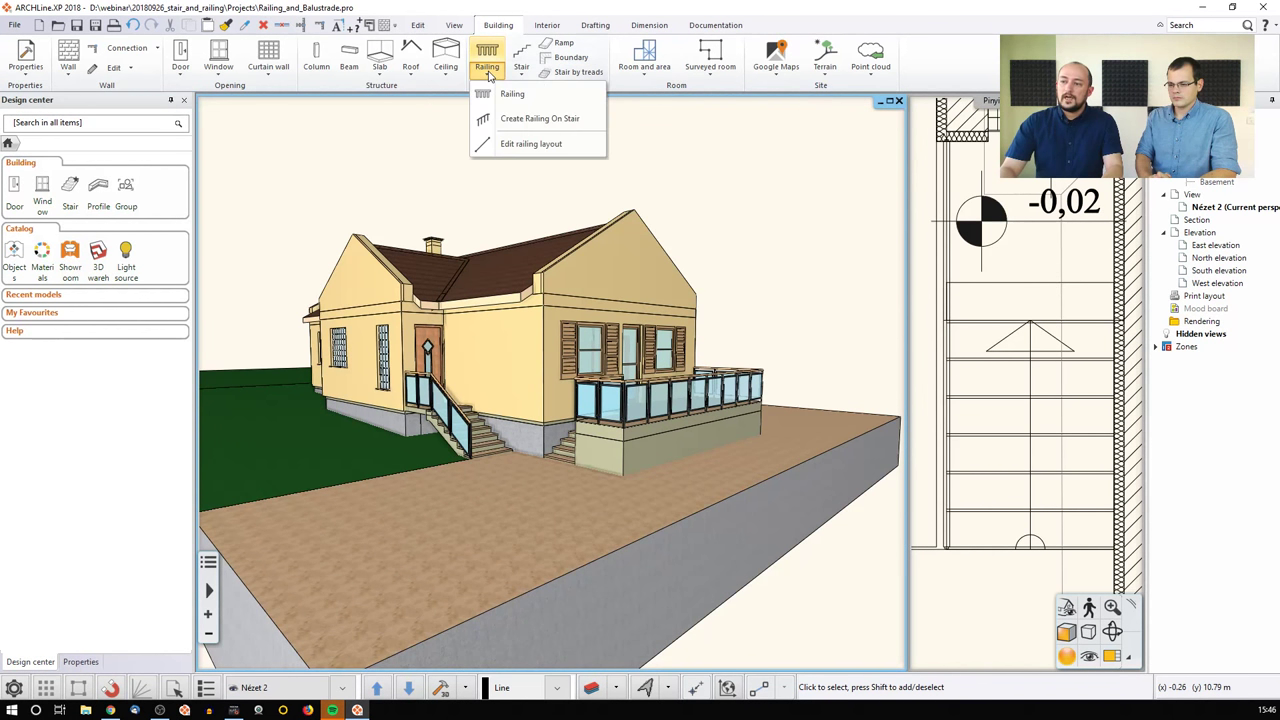
pyautogui.click(500, 94)
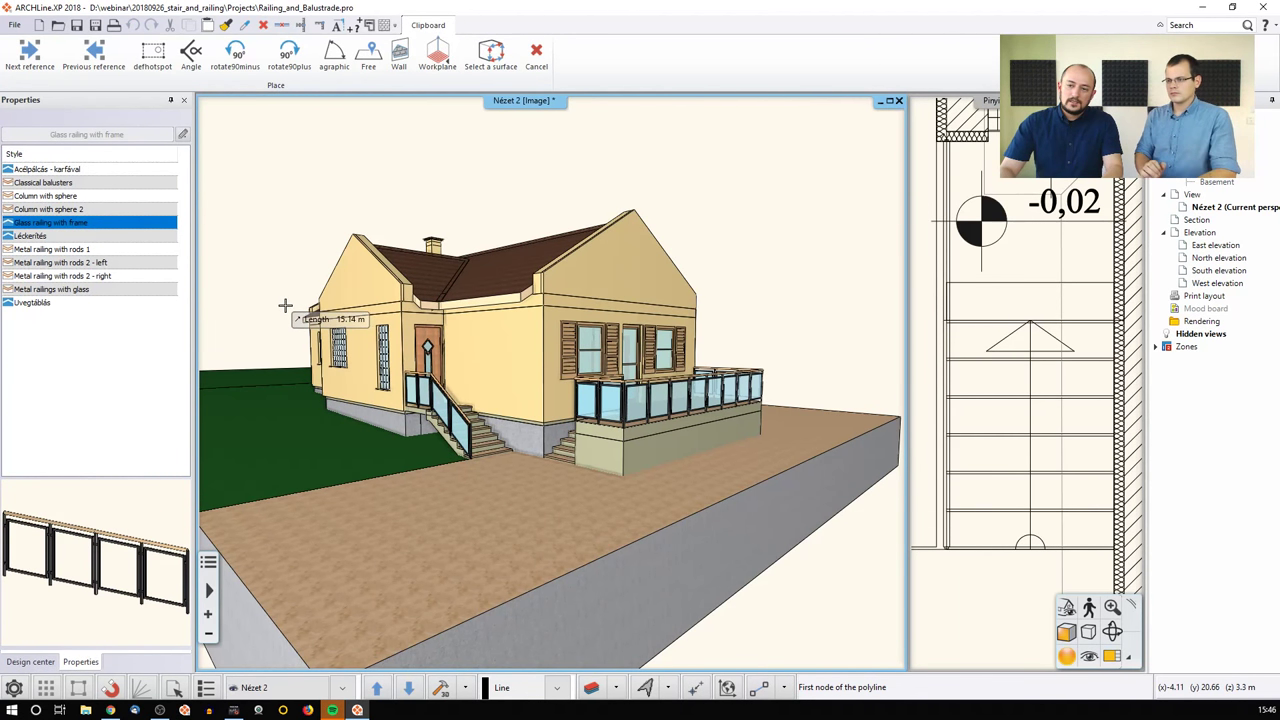
pyautogui.click(62, 169)
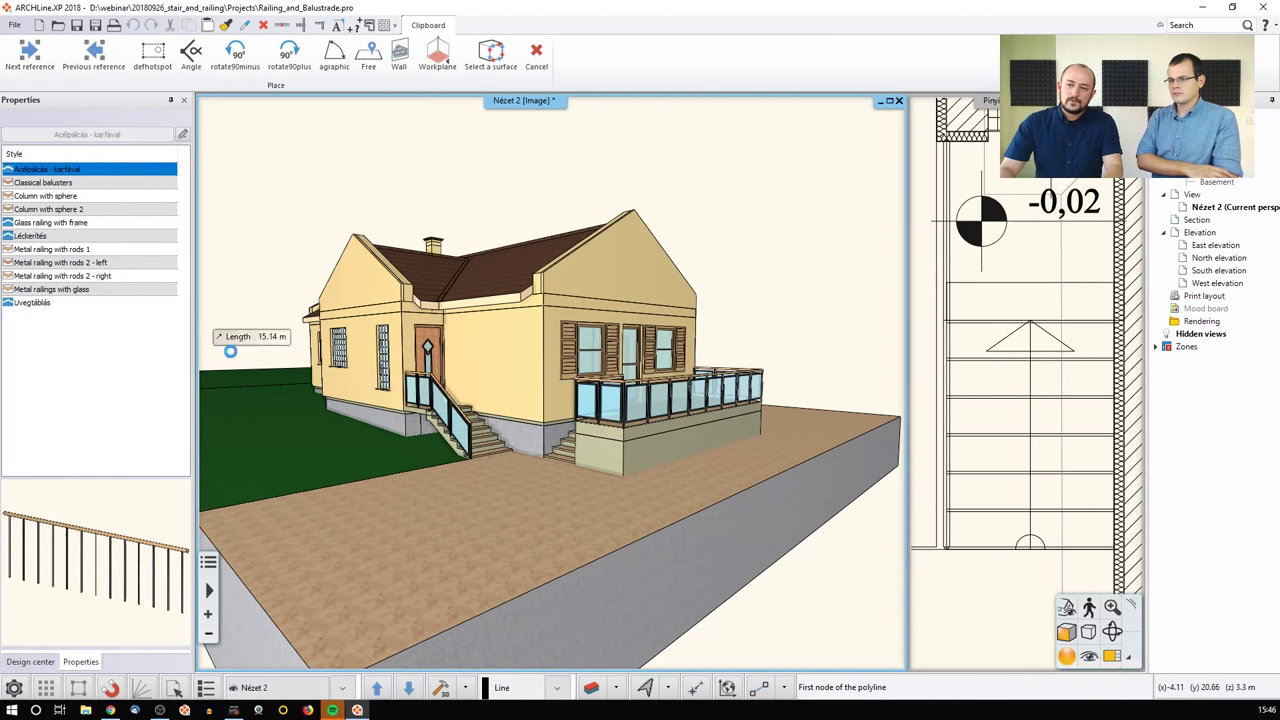
pyautogui.click(404, 486)
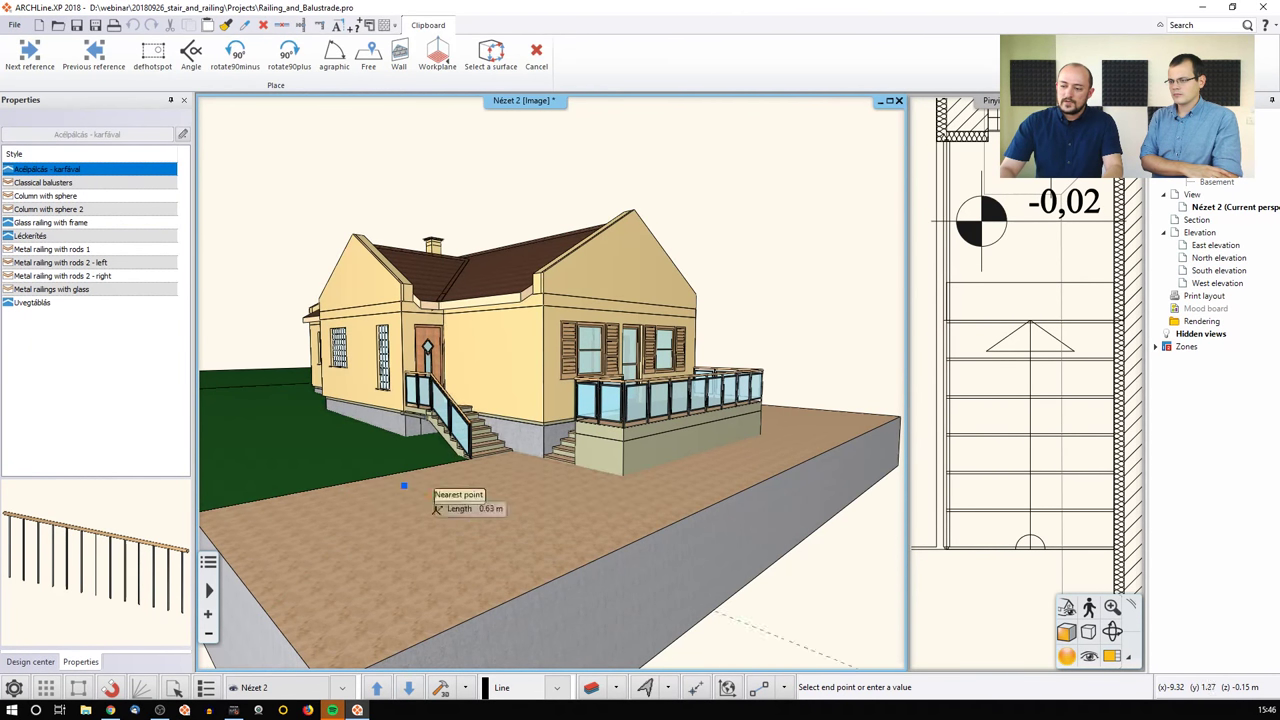
pyautogui.click(488, 525)
pyautogui.press('Return')
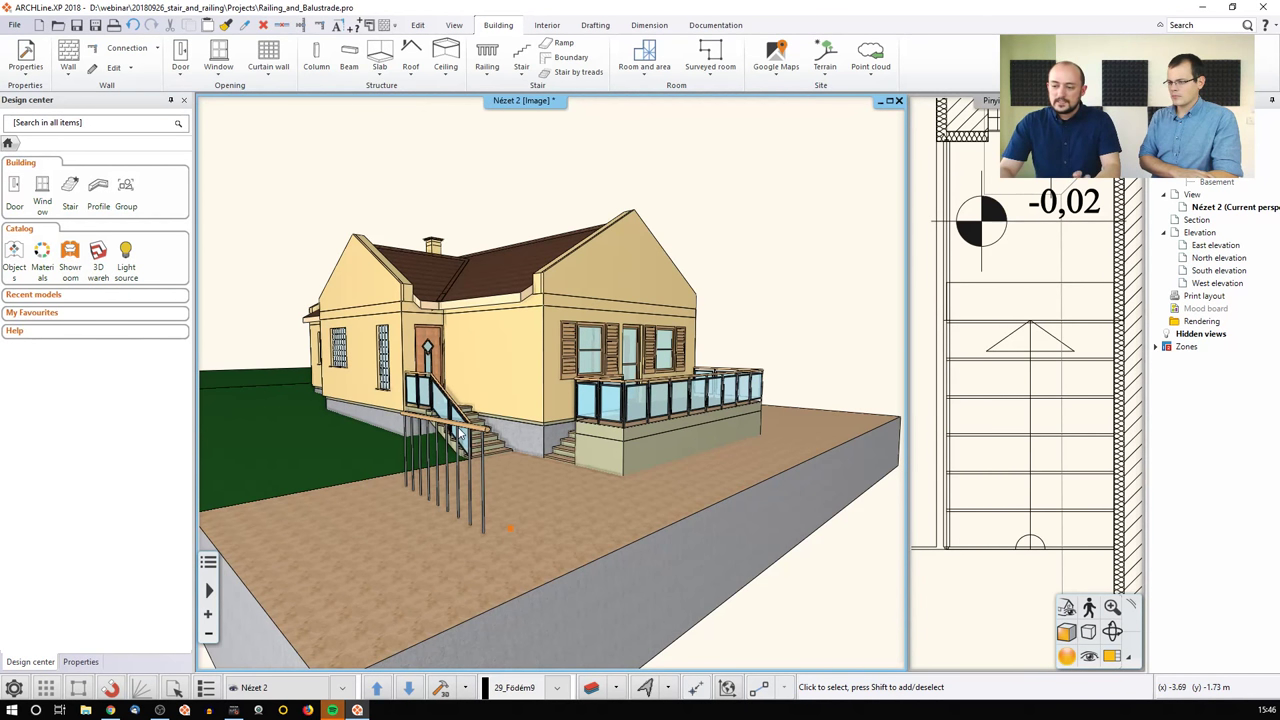
# Step: Open the new railing's primary baluster settings and examine the profile used for the balusters without changing it
pyautogui.click(470, 470)
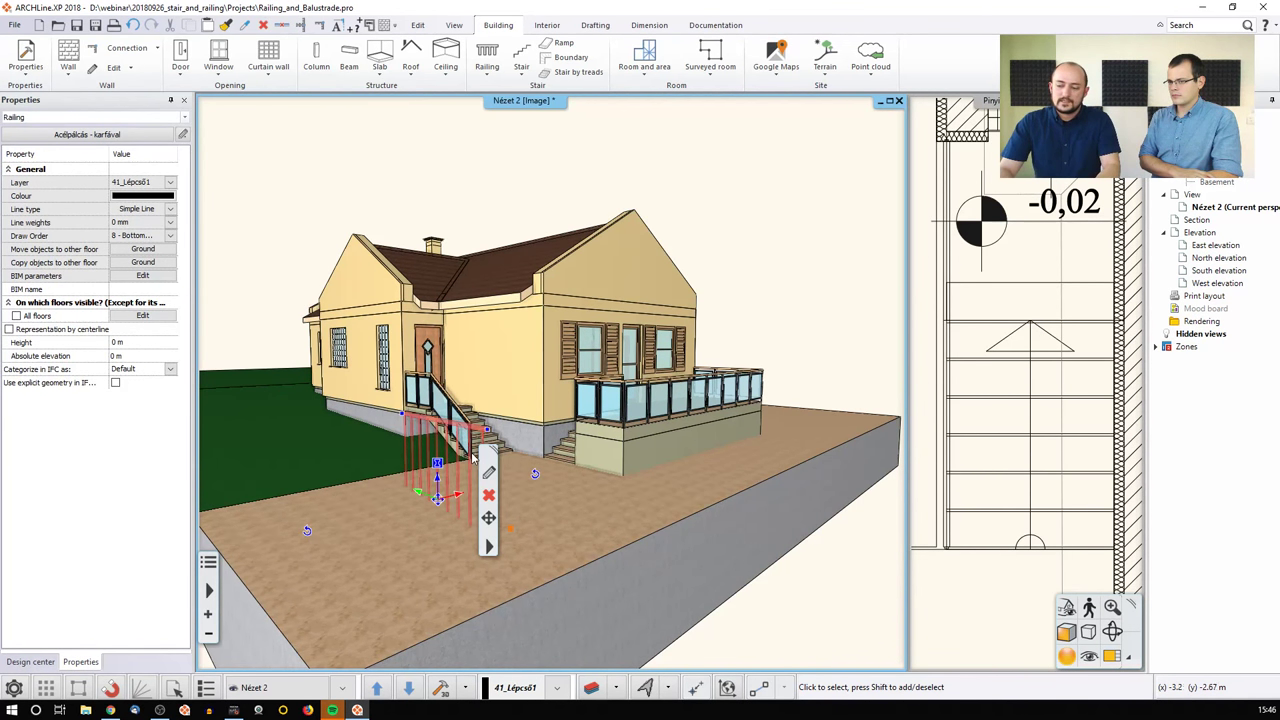
pyautogui.click(490, 476)
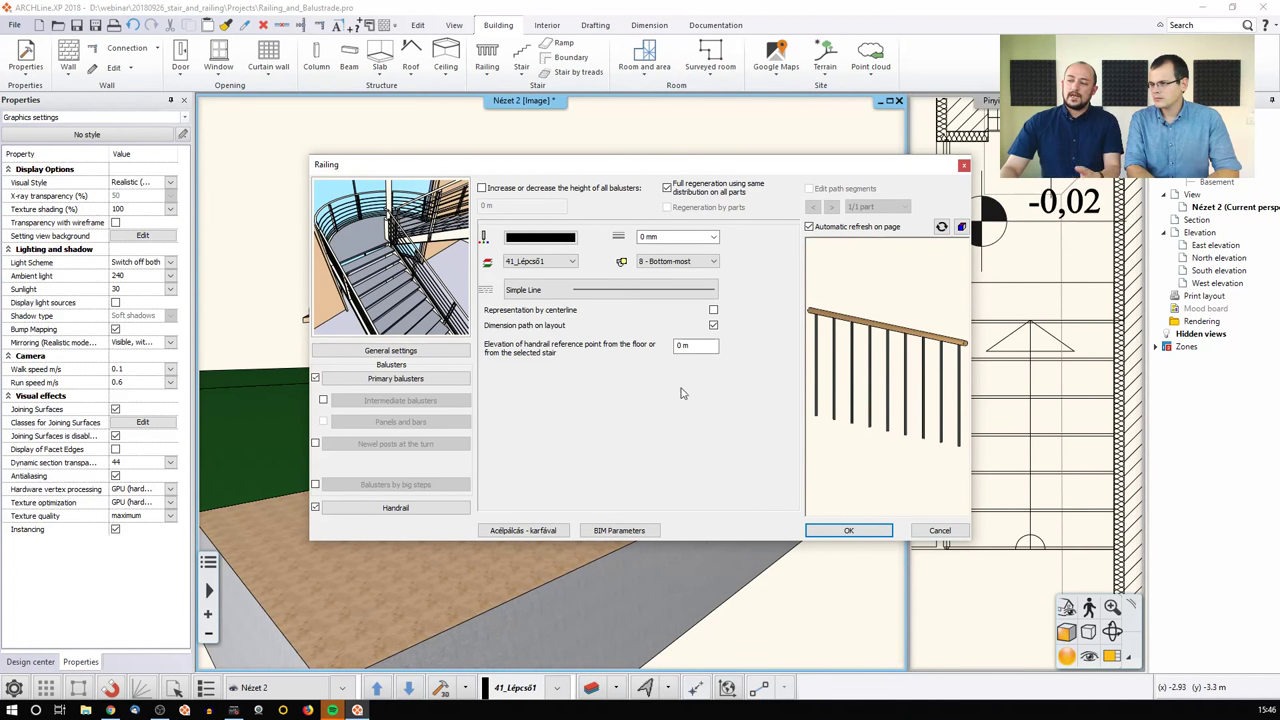
pyautogui.click(372, 380)
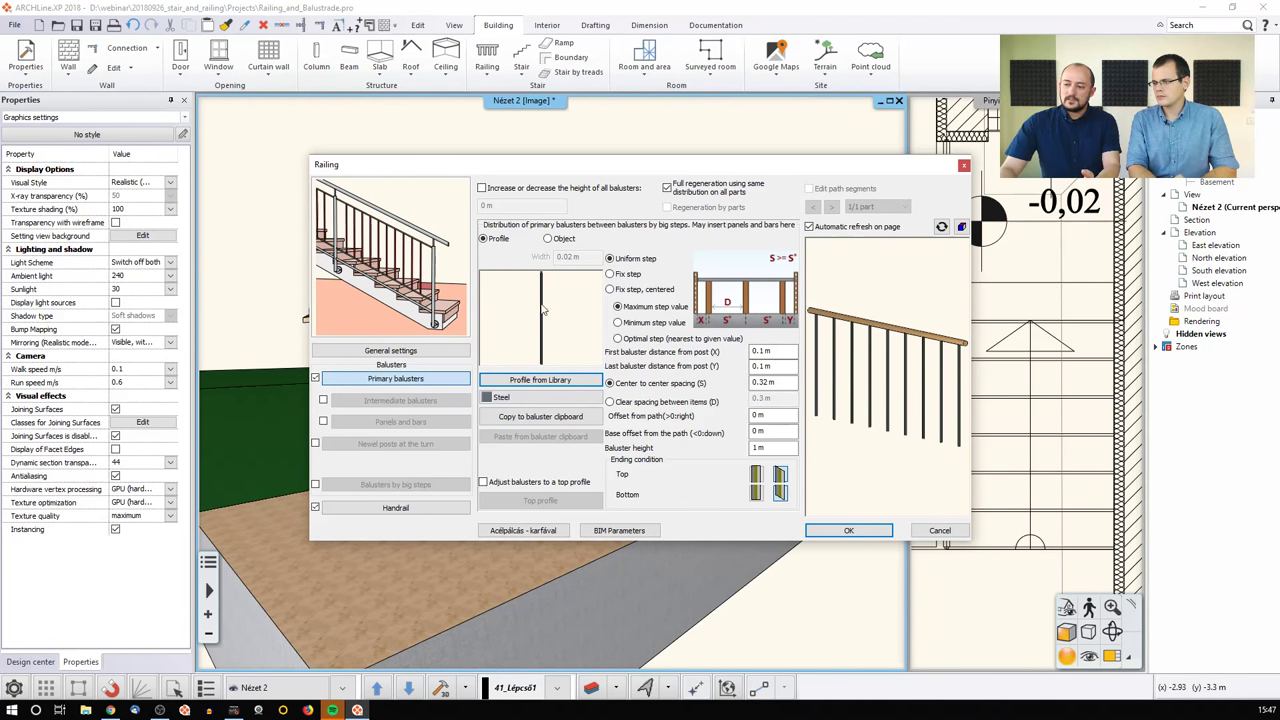
pyautogui.click(542, 380)
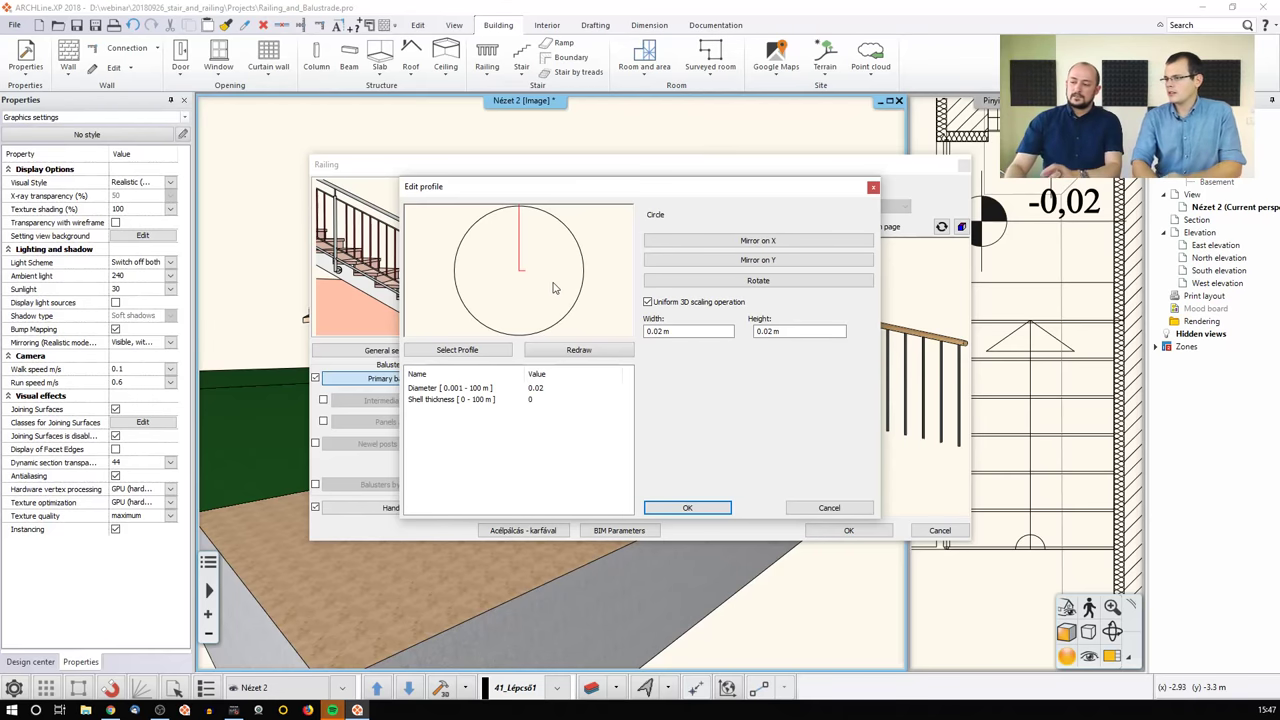
pyautogui.click(829, 507)
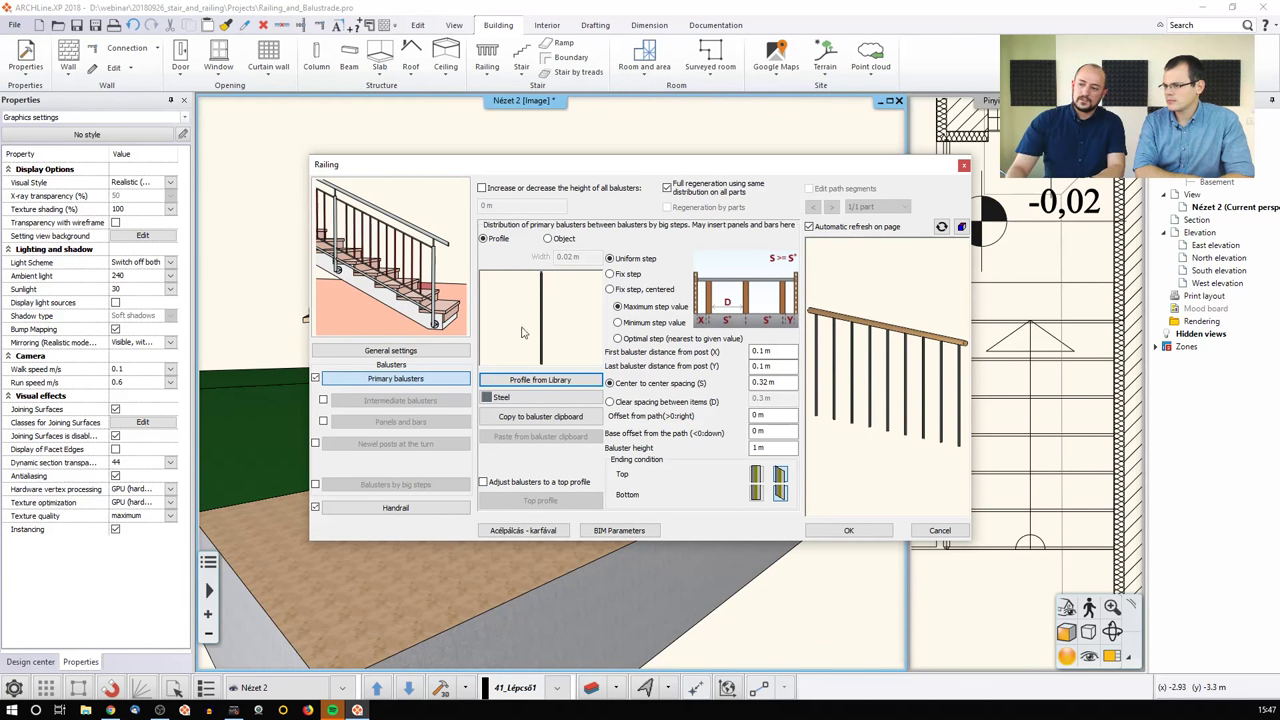
# Step: Use the library object "Balustrade holder 5" for the primary balusters instead of a profile
pyautogui.click(548, 239)
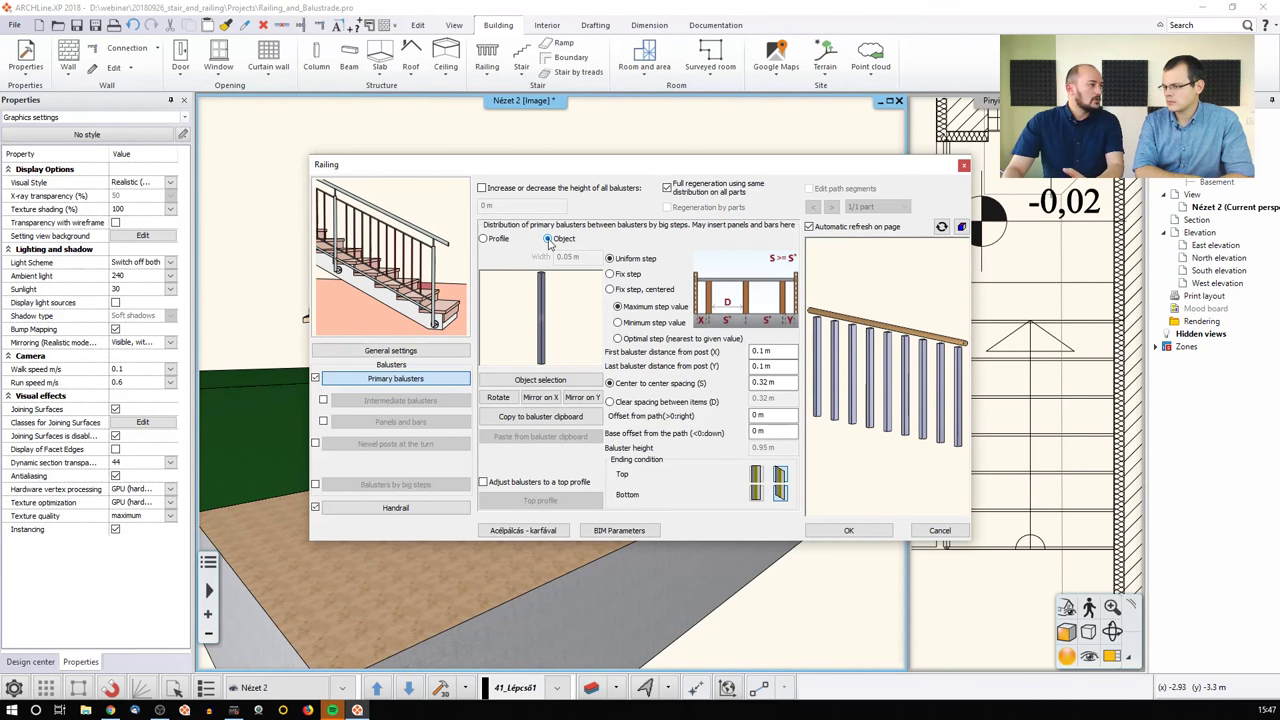
pyautogui.click(566, 386)
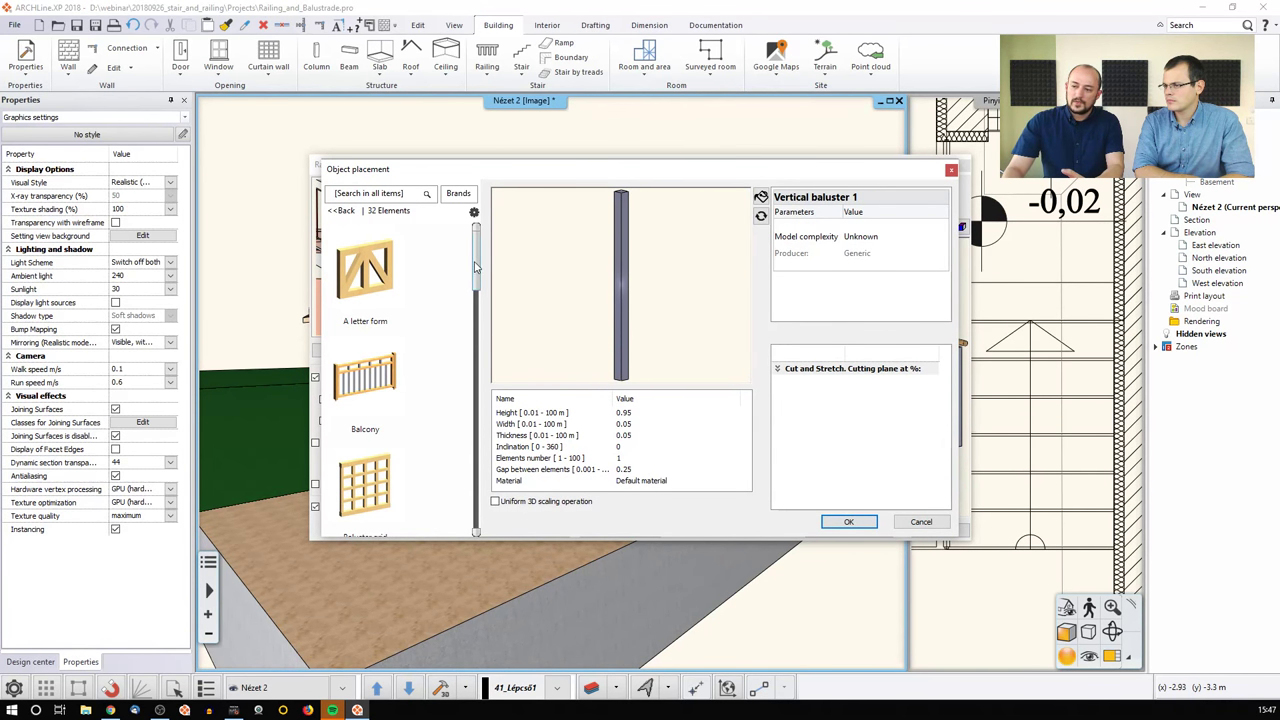
pyautogui.moveTo(477, 268); pyautogui.dragTo(476, 314)
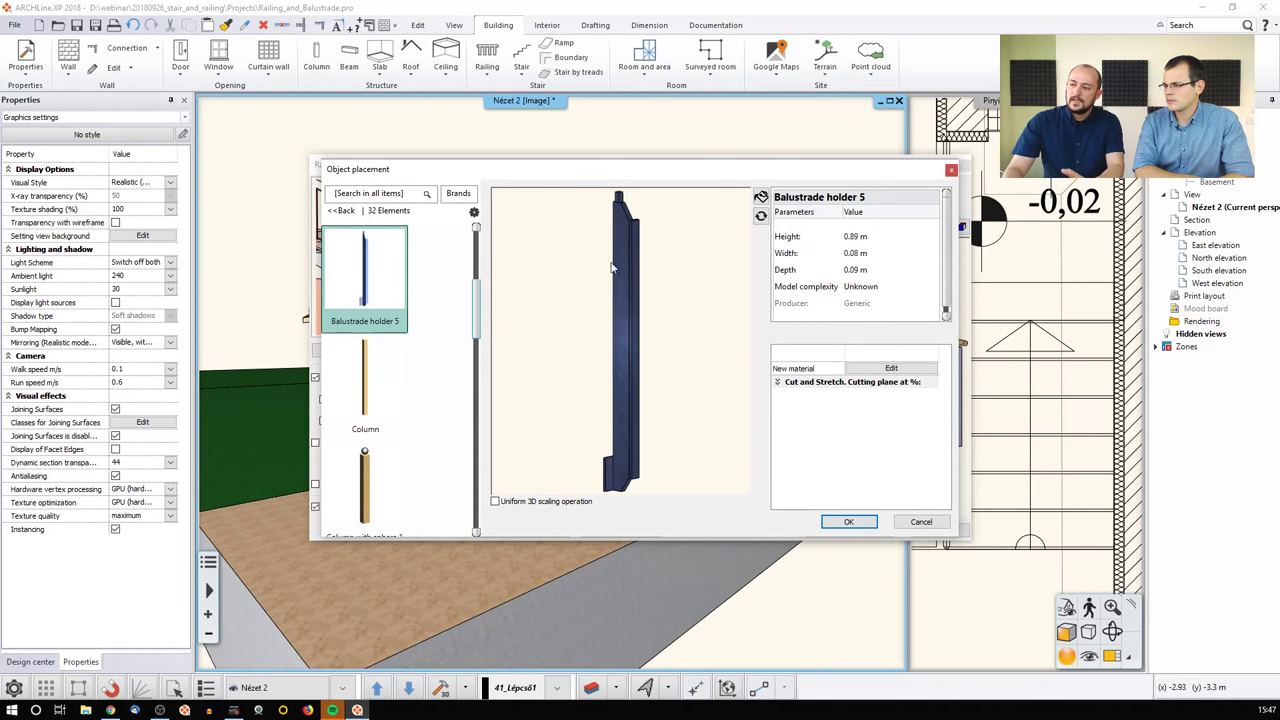
pyautogui.moveTo(678, 327); pyautogui.dragTo(538, 354)
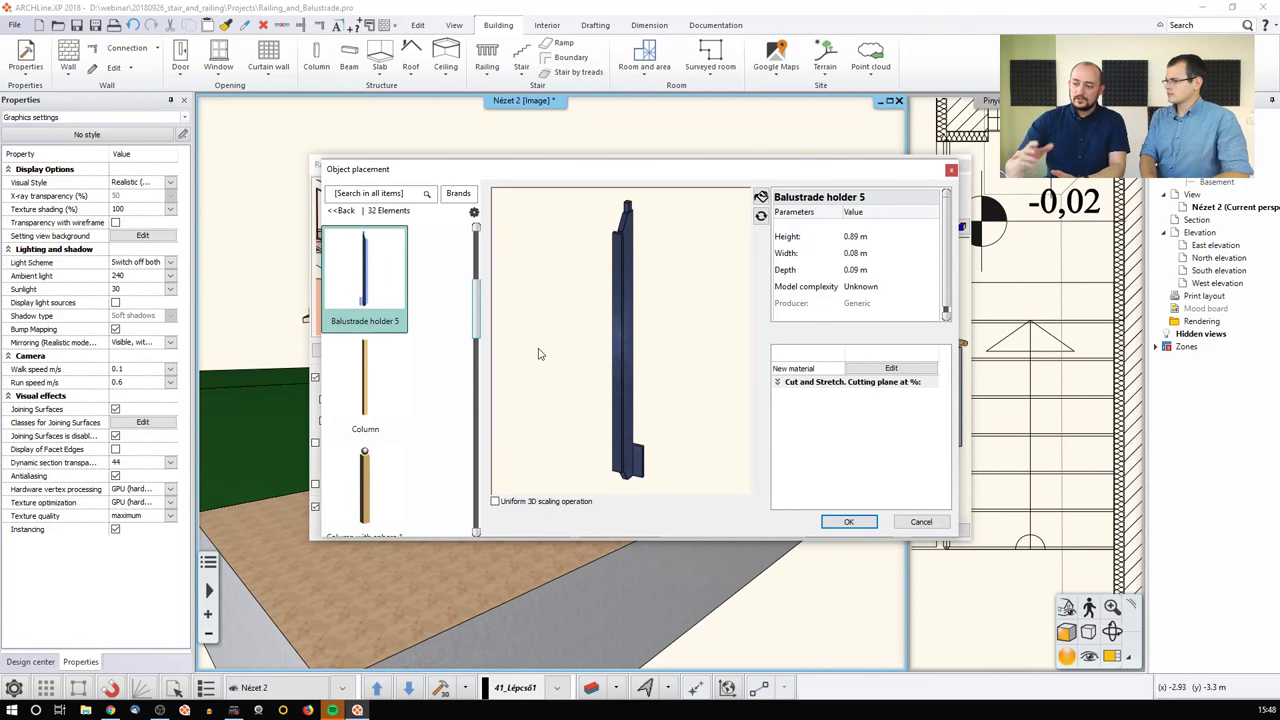
pyautogui.click(849, 522)
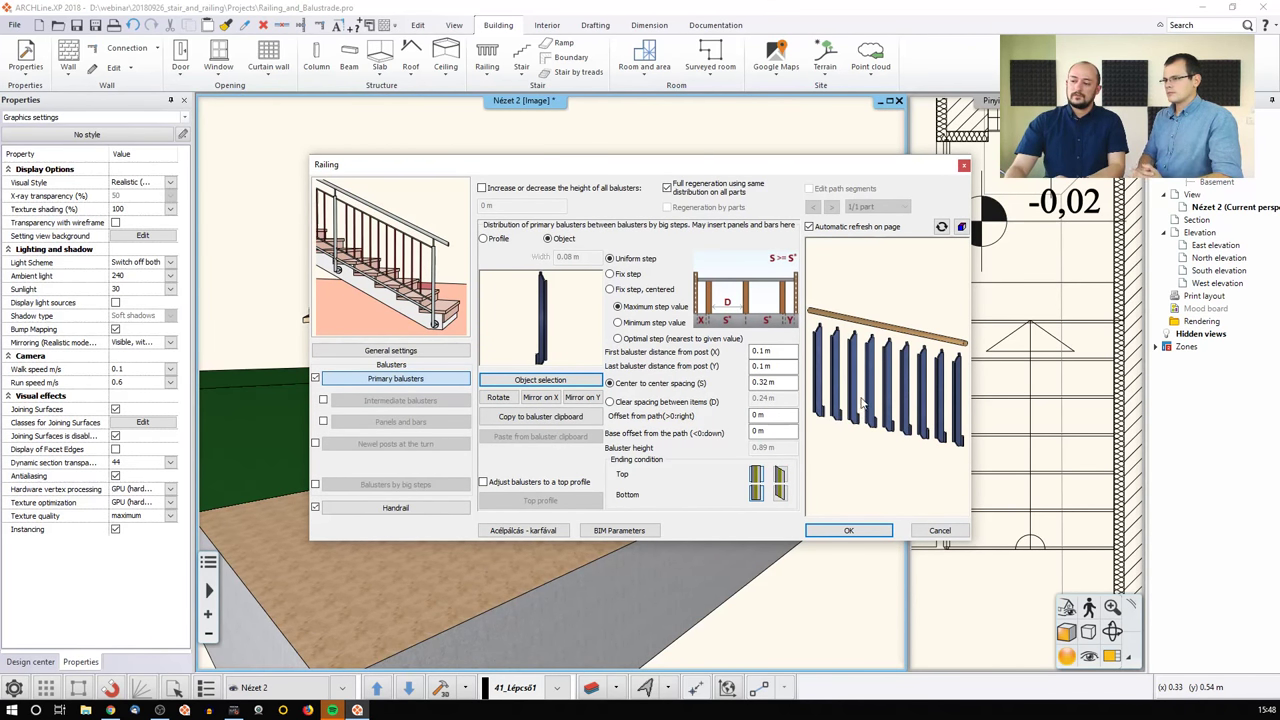
# Step: Switch the primary balusters back to the steel profile and set the baluster height to 1 m
pyautogui.click(485, 239)
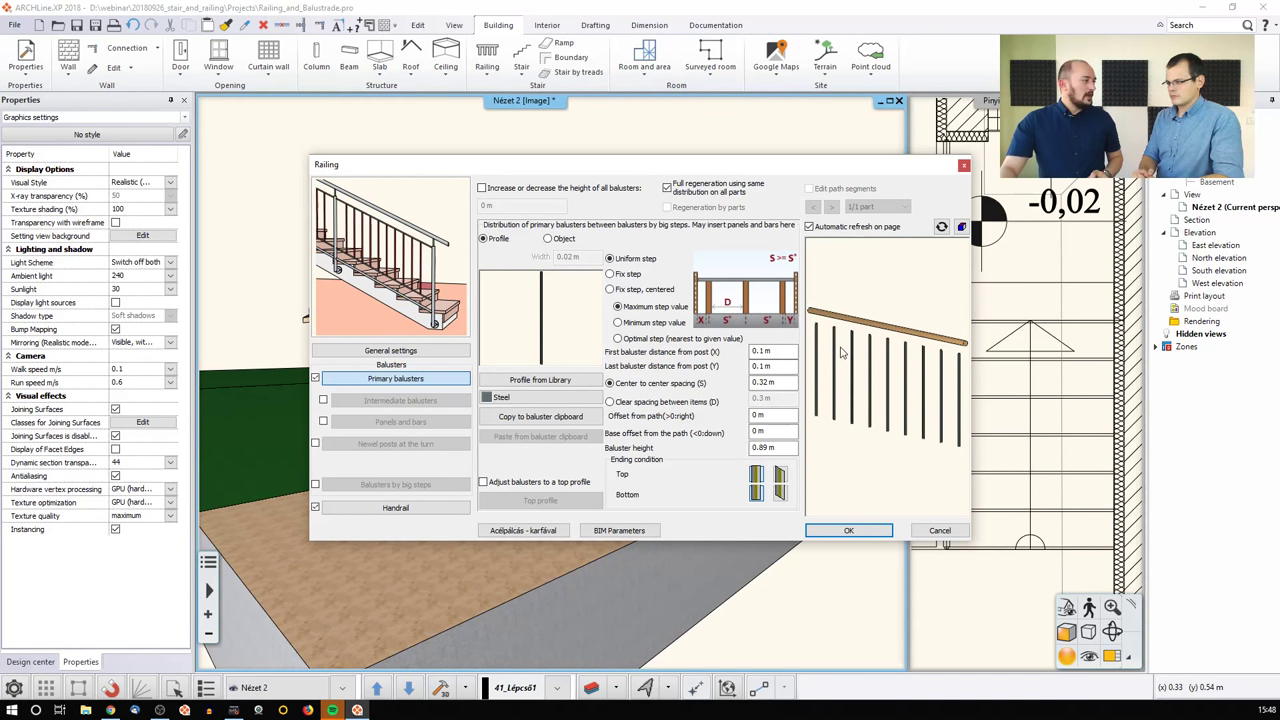
pyautogui.doubleClick(770, 447)
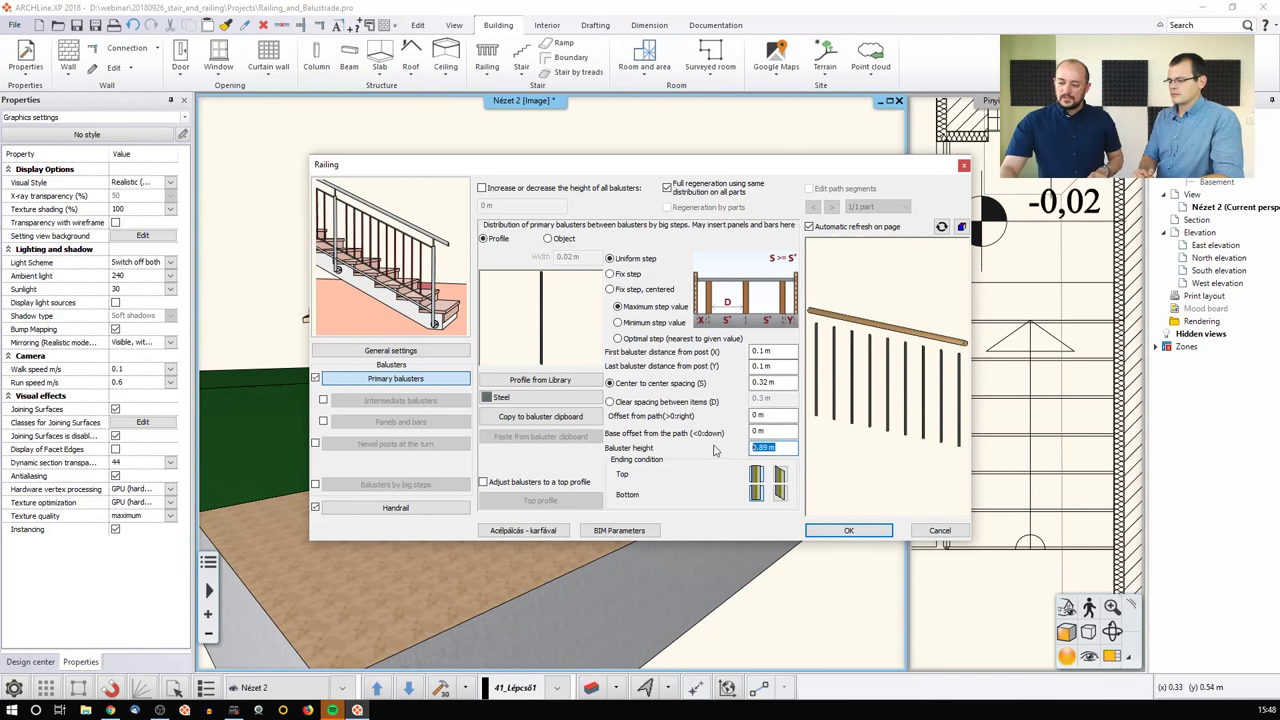
pyautogui.write('1')
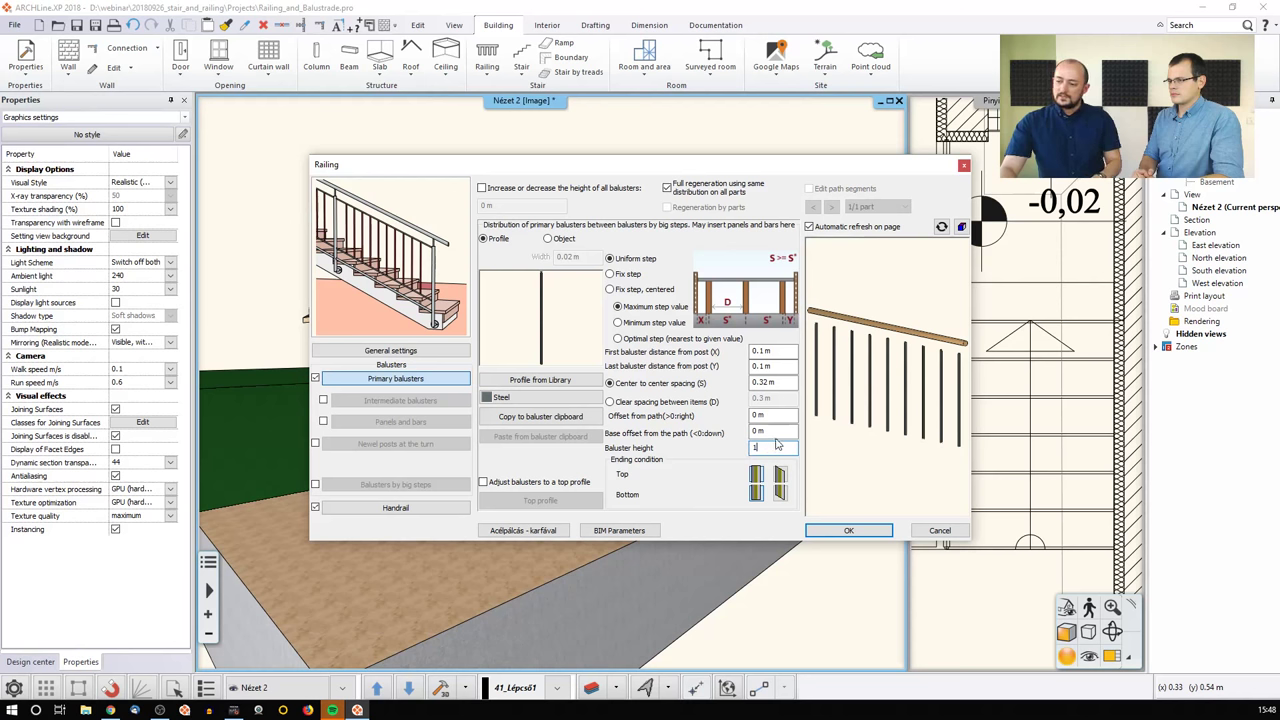
pyautogui.click(775, 432)
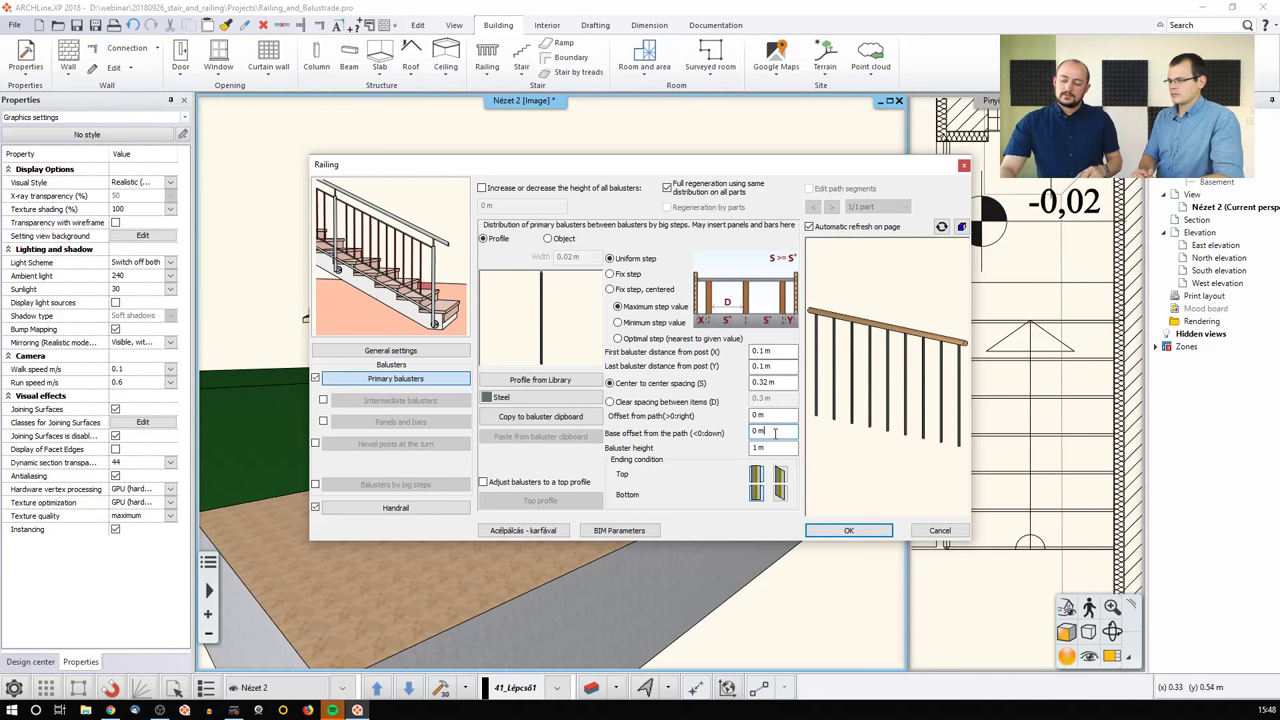
# Step: Try a center-to-center spacing of 0.5 m for the primary balusters, and settle on 0.14 m
pyautogui.doubleClick(765, 383)
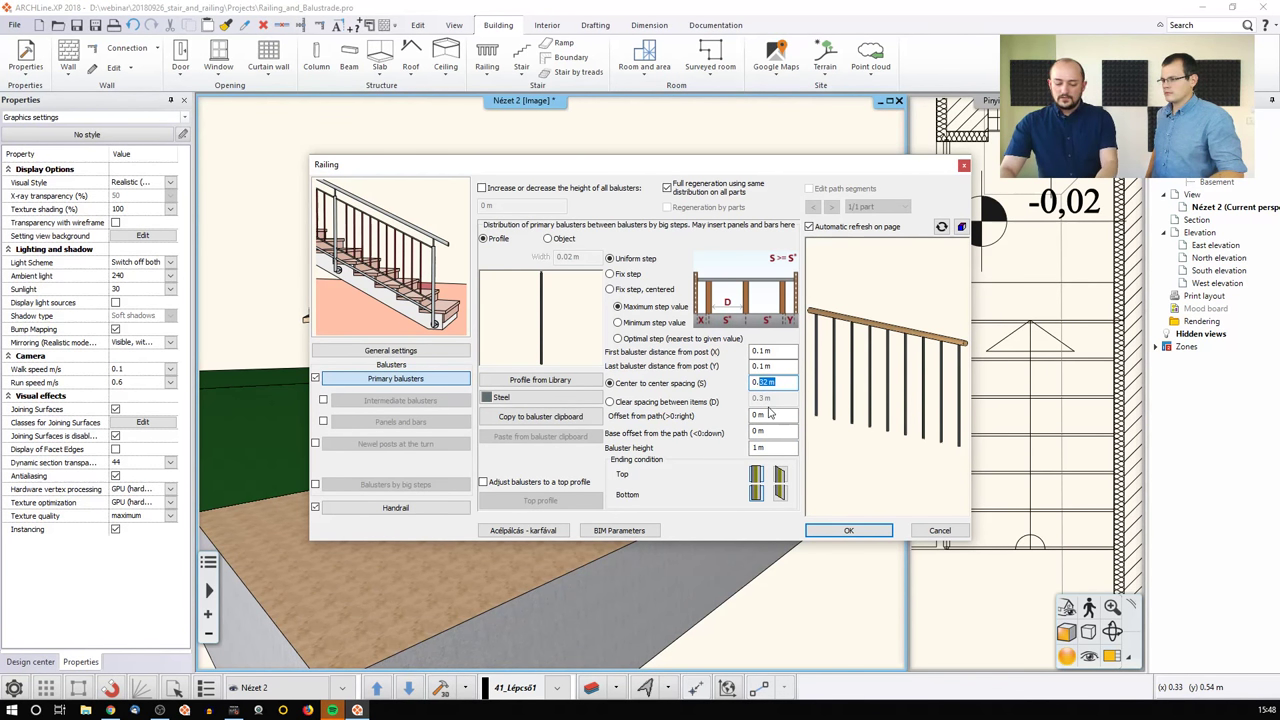
pyautogui.write('0.5')
pyautogui.click(770, 367)
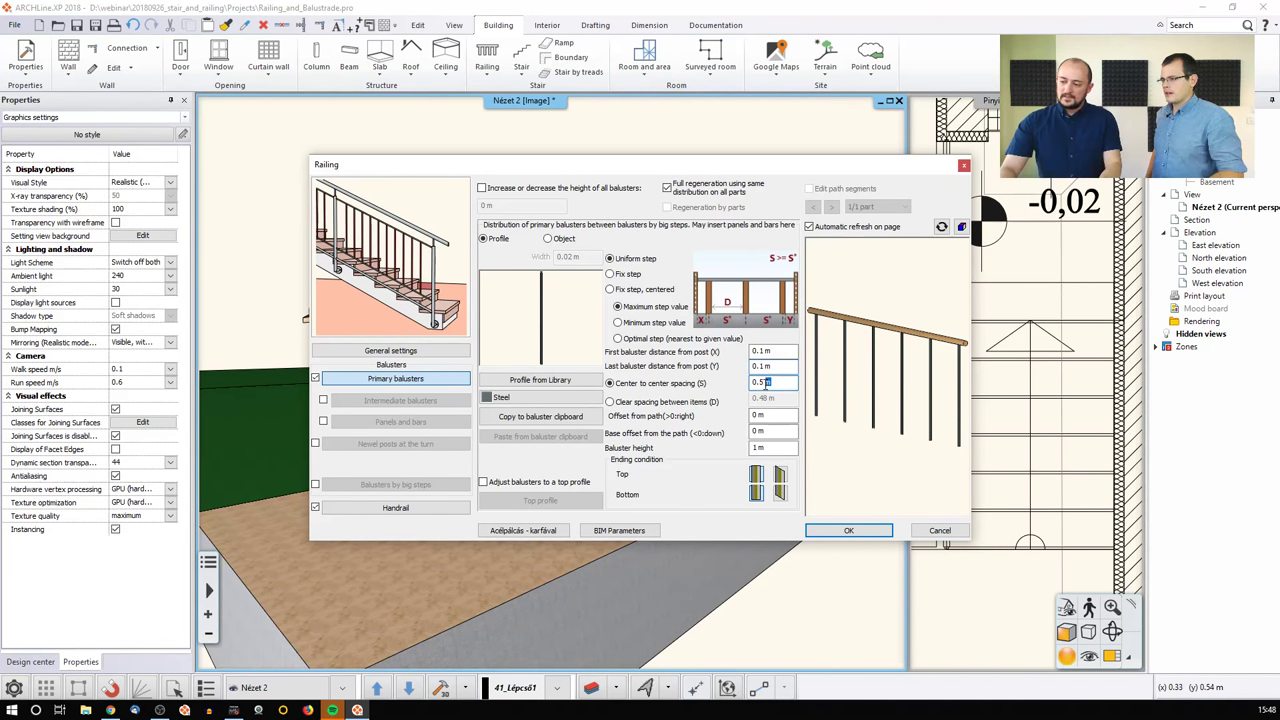
pyautogui.doubleClick(760, 383)
pyautogui.write('0.14')
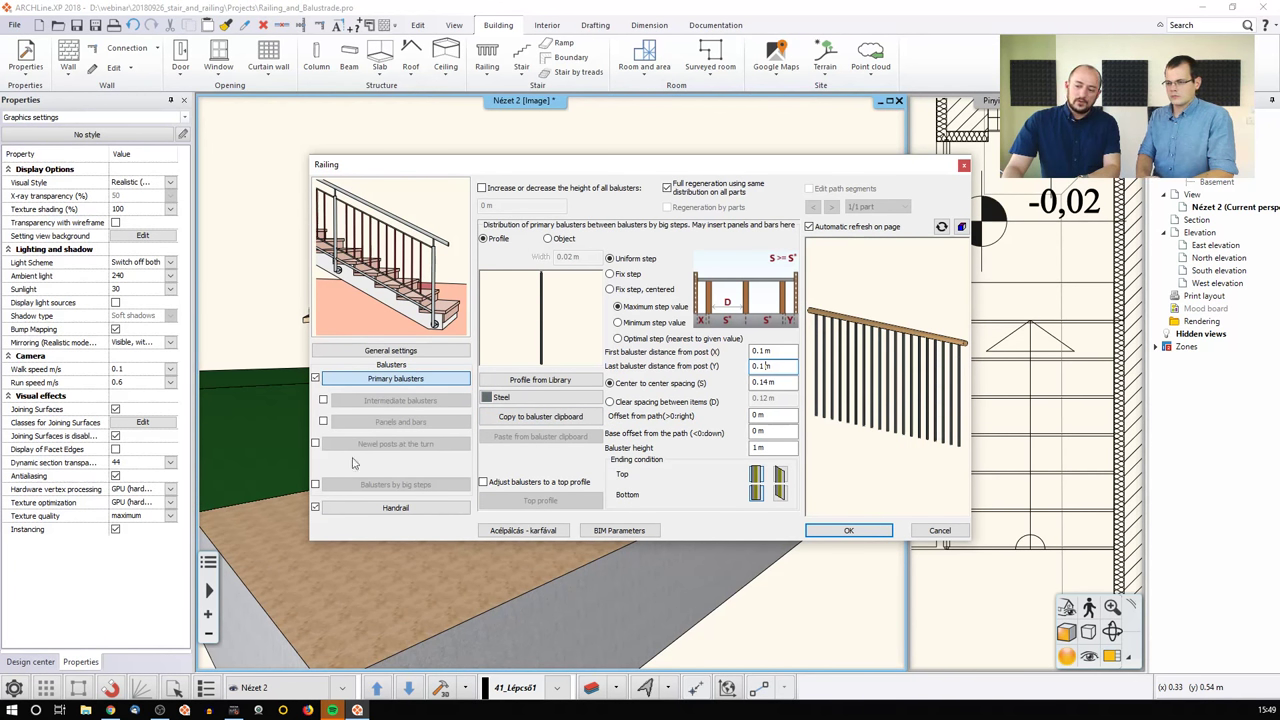
# Step: Raise the railing's existing handrail by setting its vertical shift to 1.1 m
pyautogui.click(395, 508)
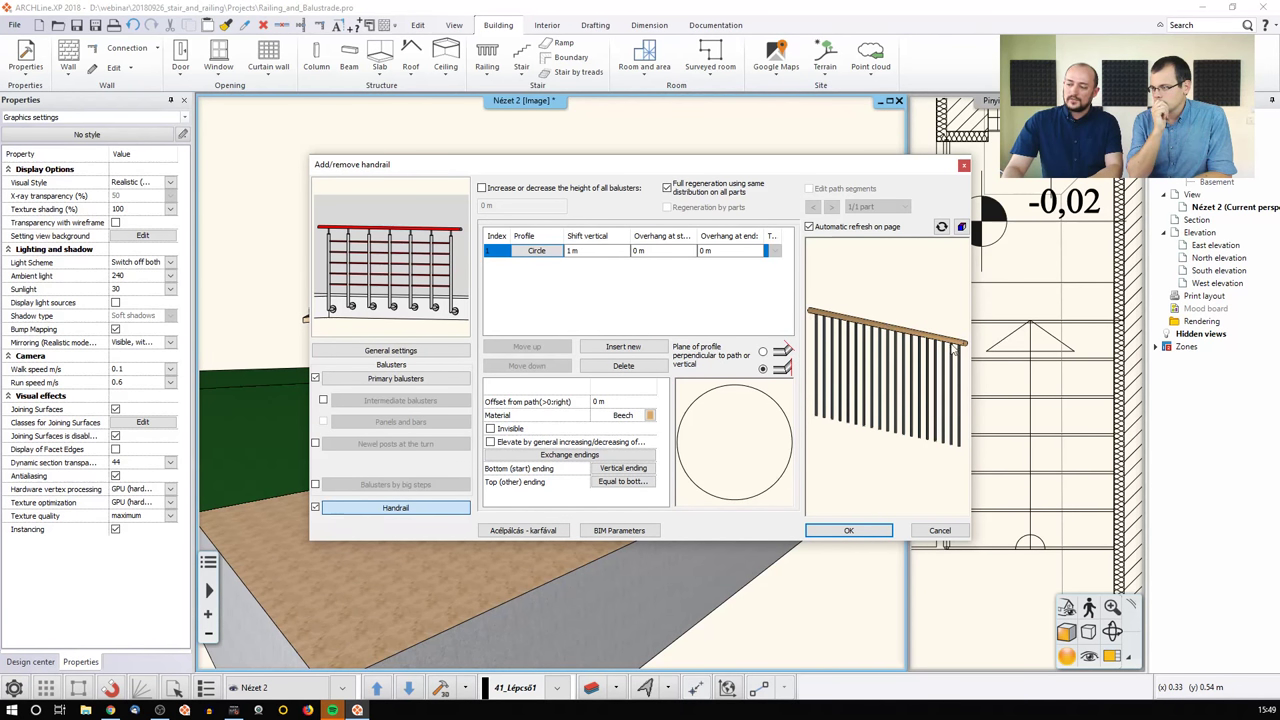
pyautogui.click(592, 251)
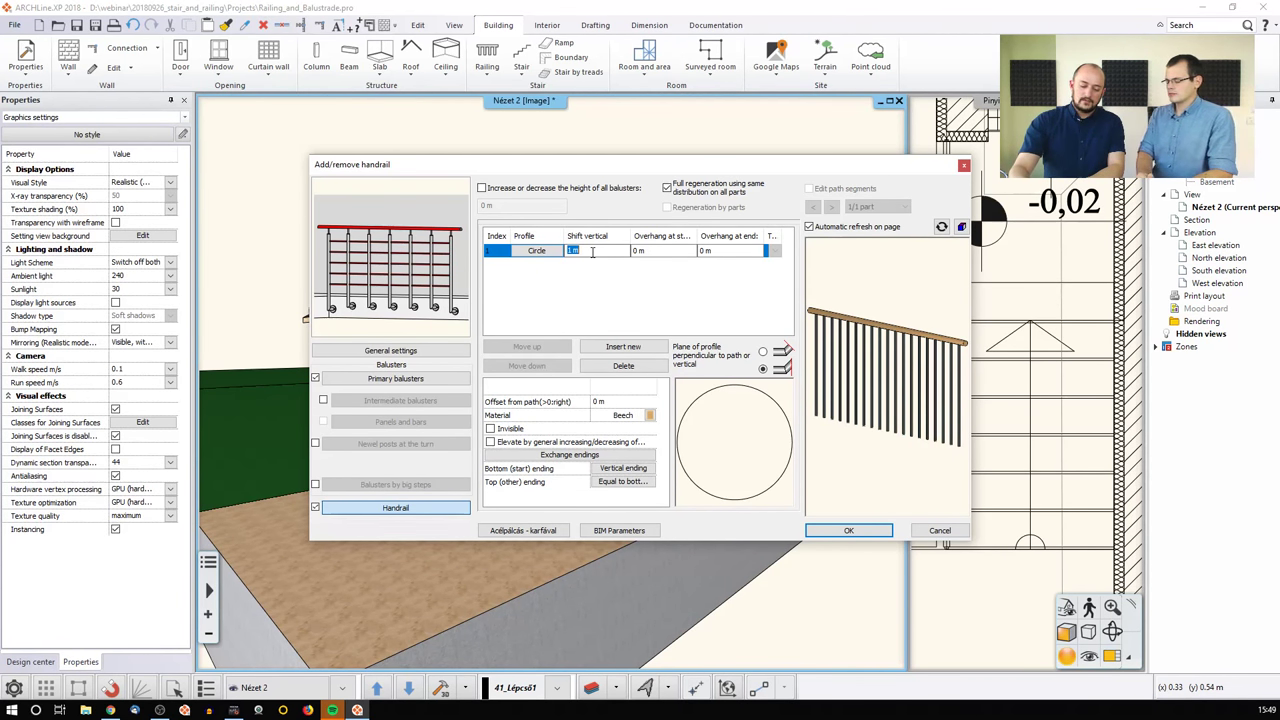
pyautogui.write('0')
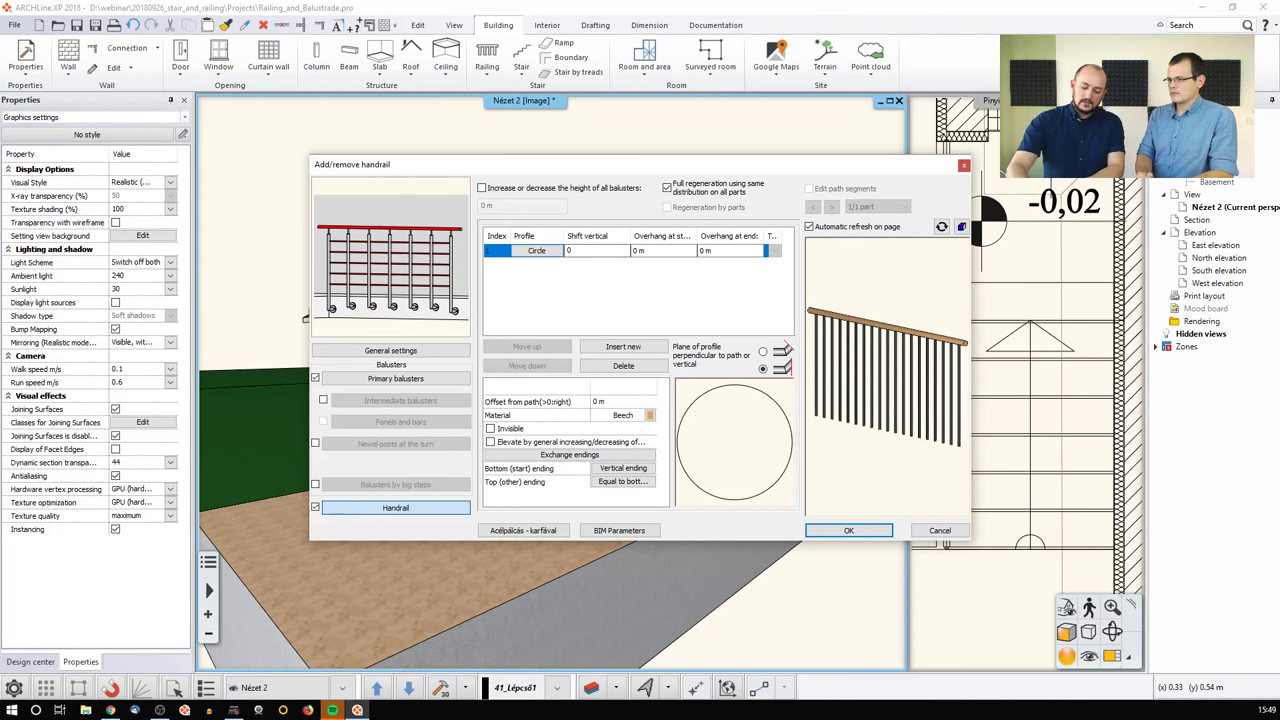
pyautogui.press('BackSpace')
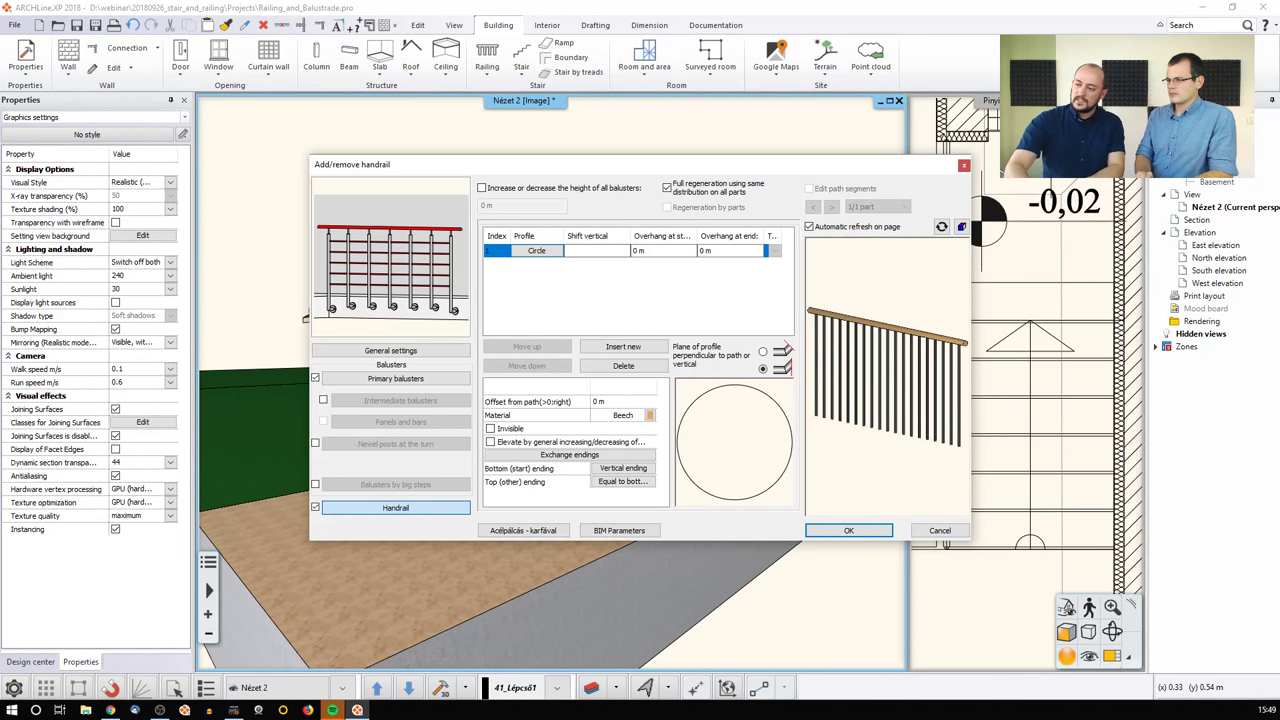
pyautogui.write('1,1')
pyautogui.press('Return')
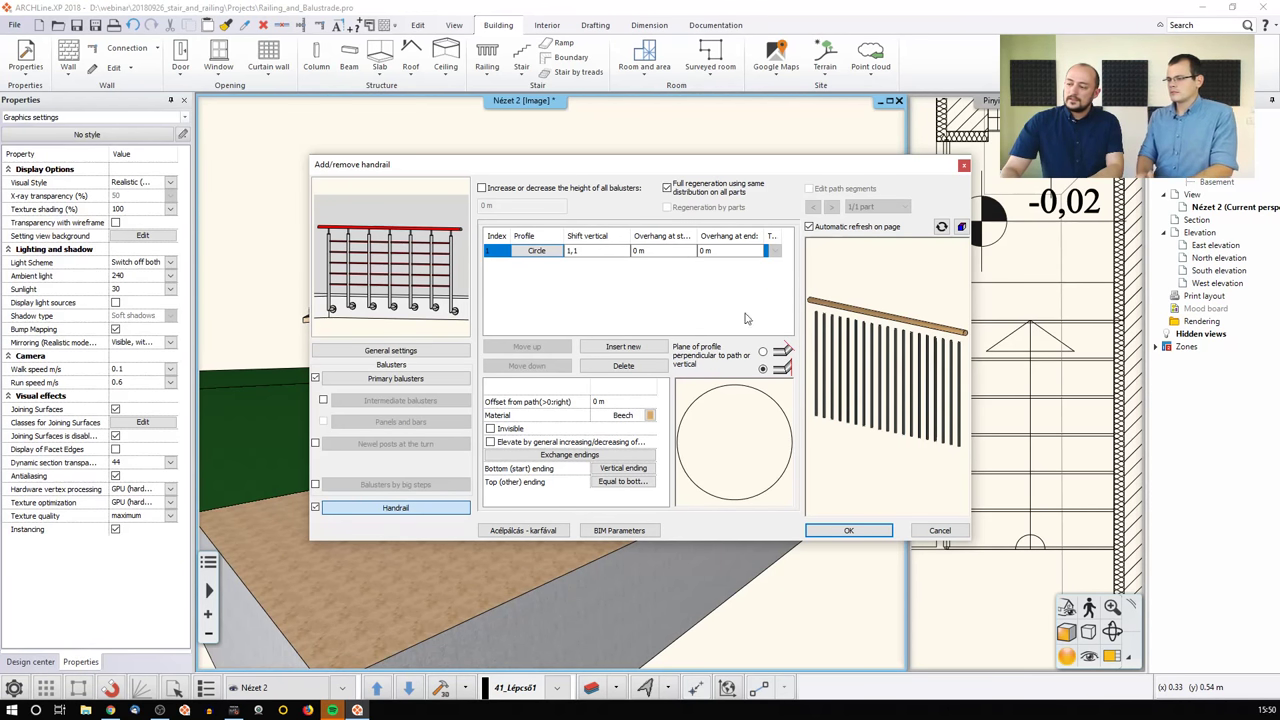
# Step: Add a second handrail with a vertical shift of 1 m
pyautogui.click(623, 346)
pyautogui.click(600, 264)
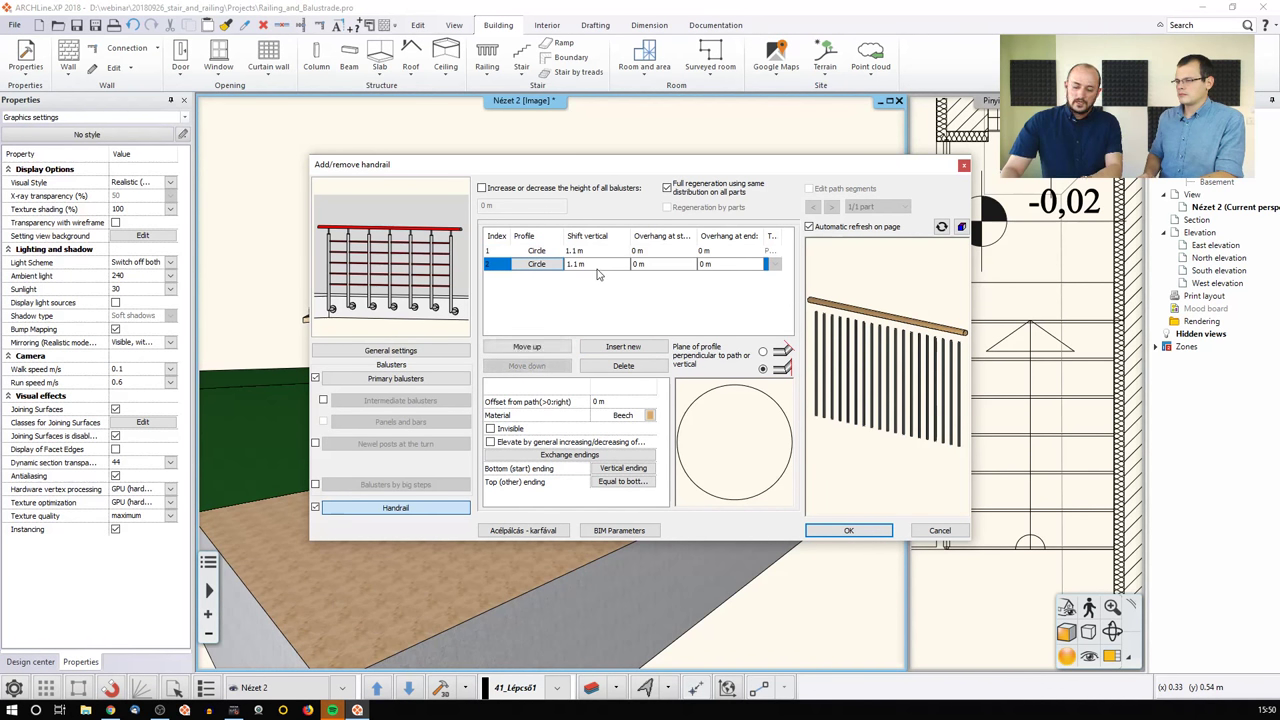
pyautogui.click(570, 263)
pyautogui.write('1')
pyautogui.press('Return')
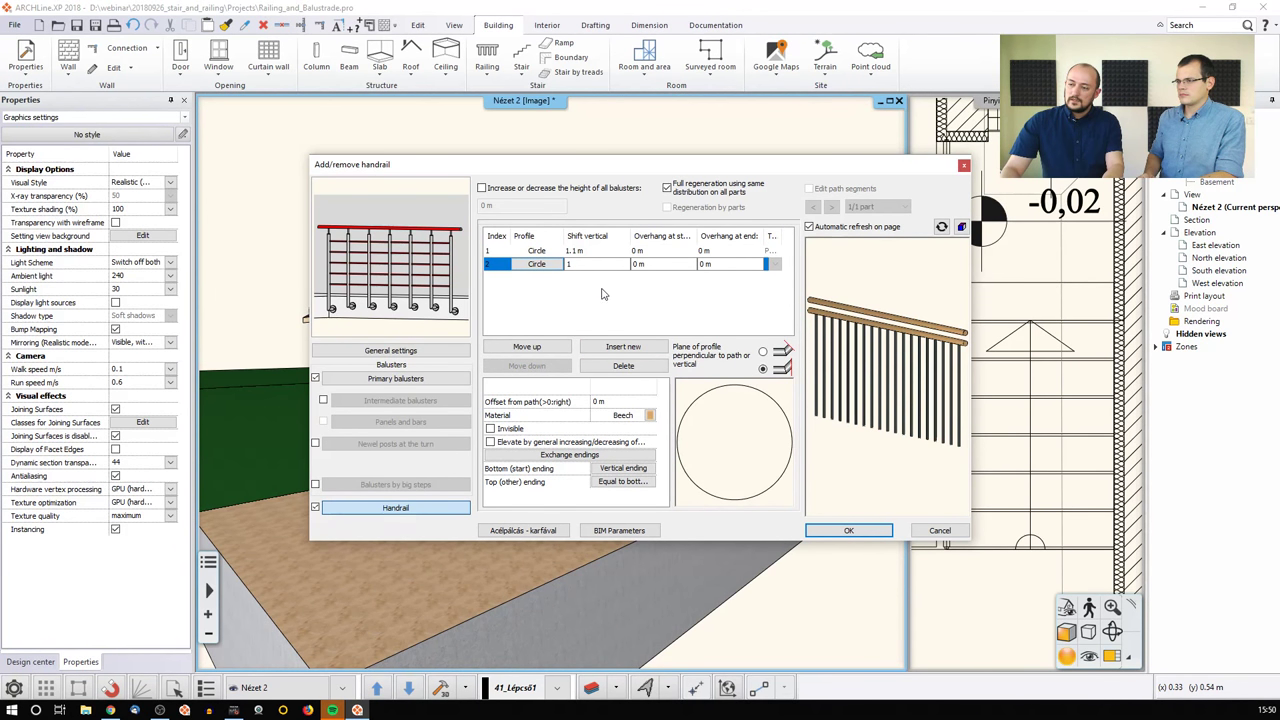
# Step: Add a third handrail with a vertical shift of 0.5 m
pyautogui.click(623, 346)
pyautogui.click(600, 277)
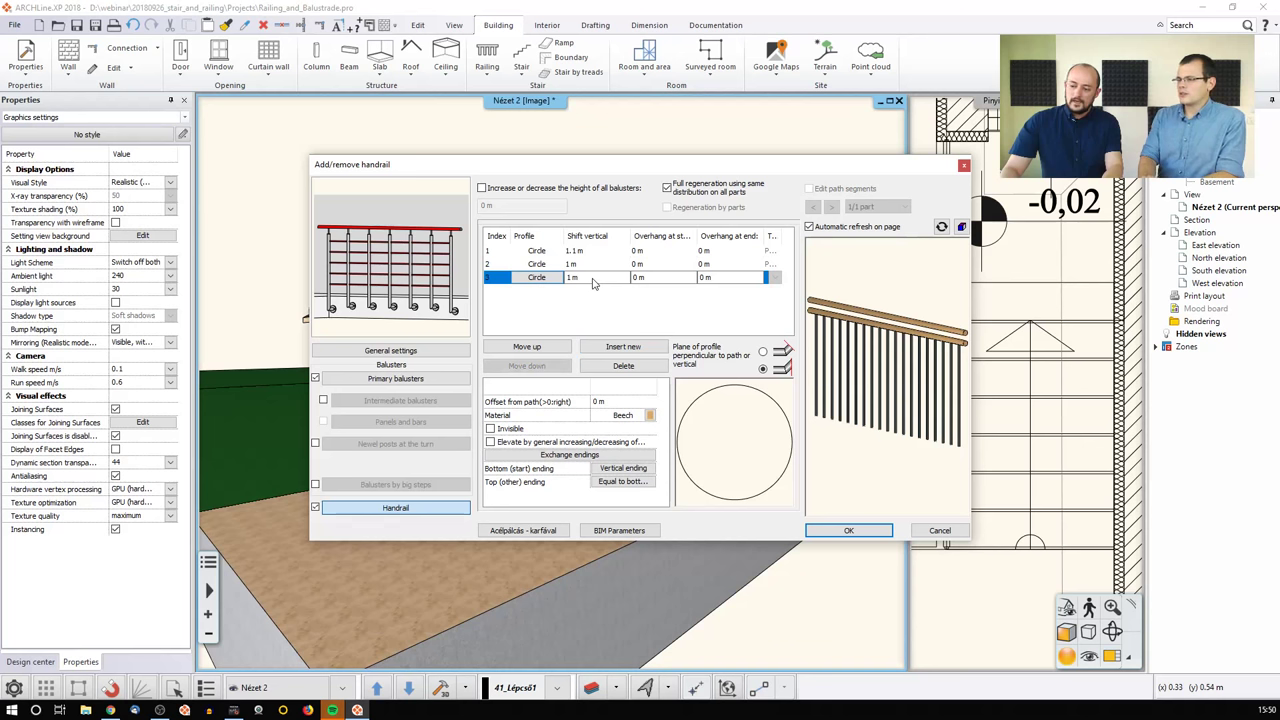
pyautogui.click(570, 277)
pyautogui.write('0,5')
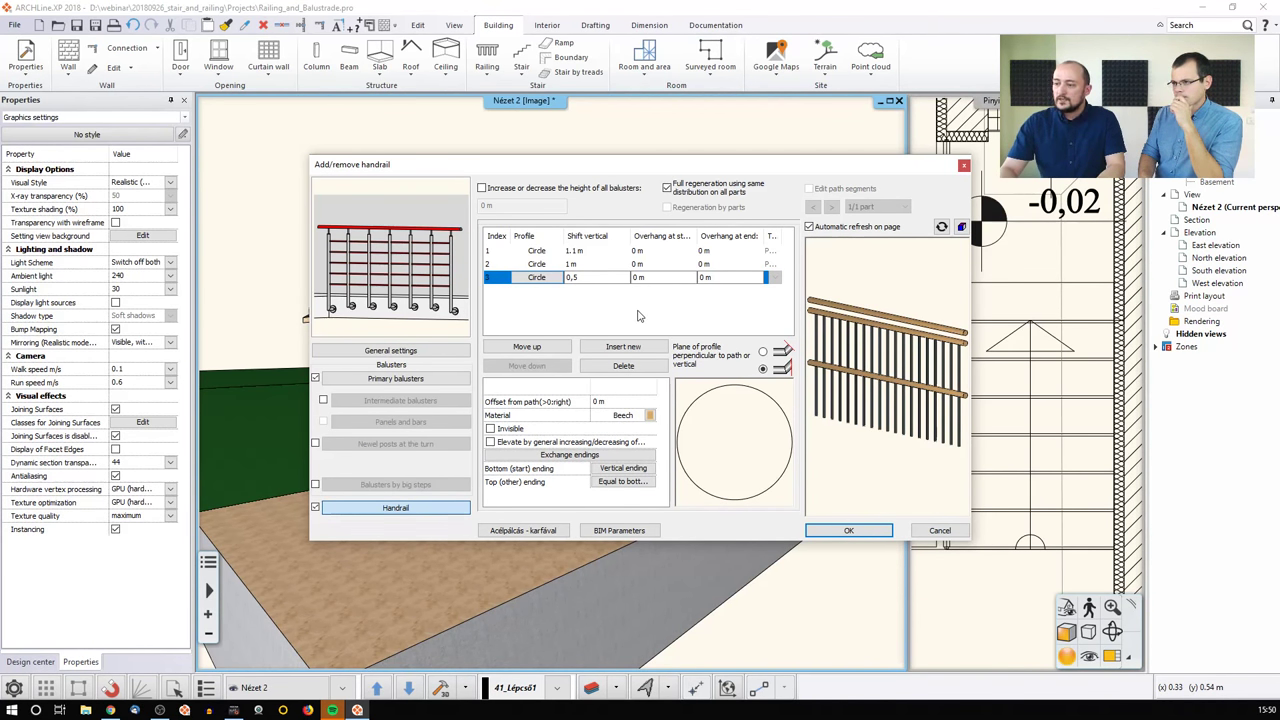
# Step: Try a 0.1 m offset from path for the third handrail, settle on 0.04 m, and apply the railing settings
pyautogui.moveTo(901, 299); pyautogui.dragTo(878, 384)
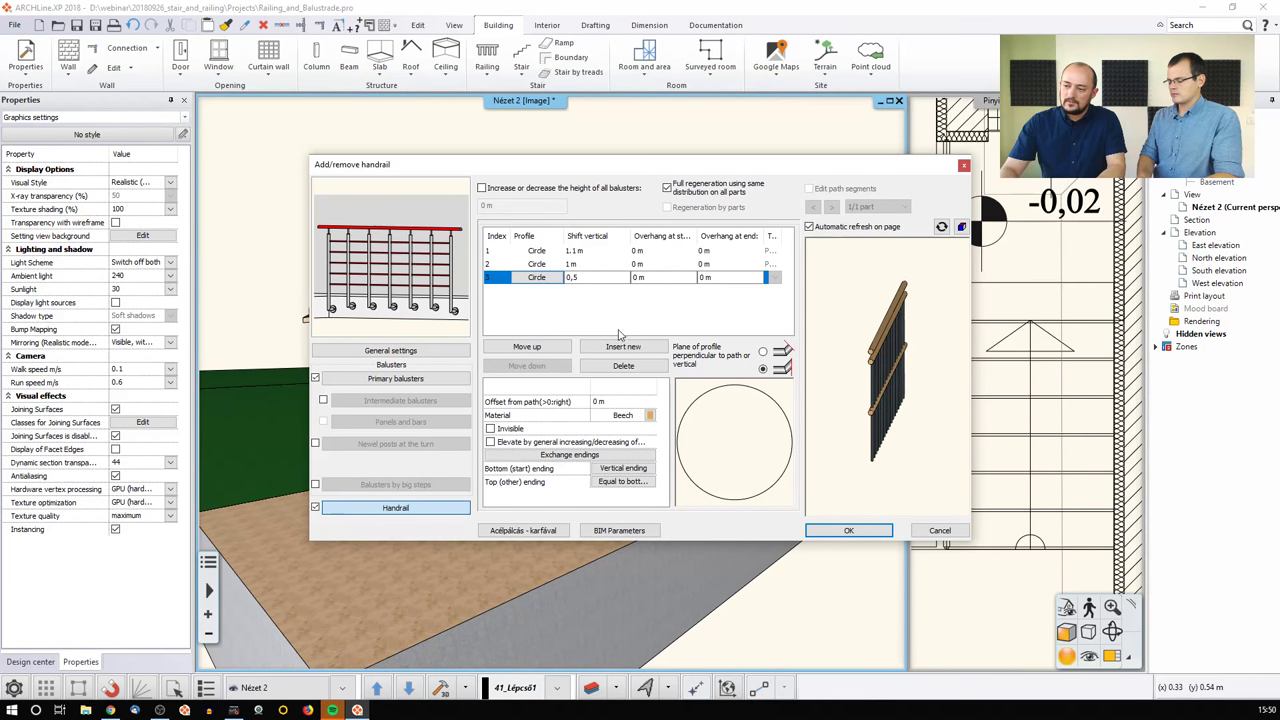
pyautogui.click(601, 403)
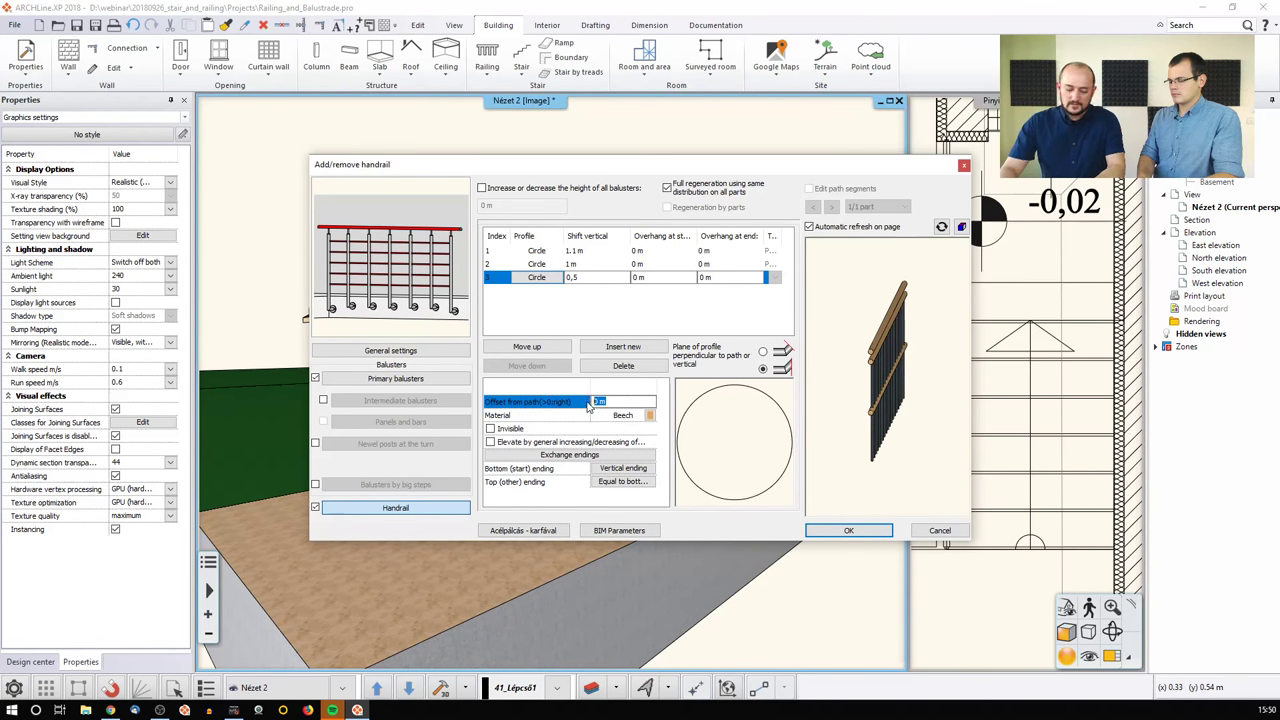
pyautogui.write('0,1')
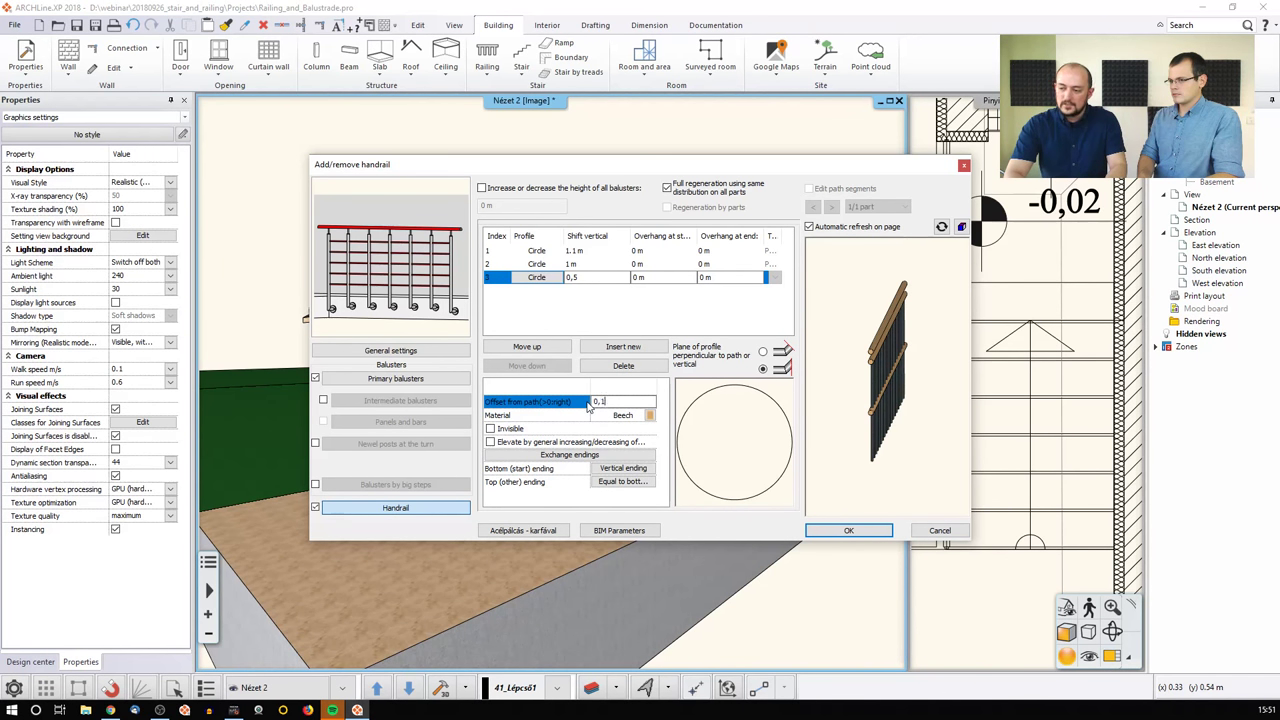
pyautogui.doubleClick(600, 401)
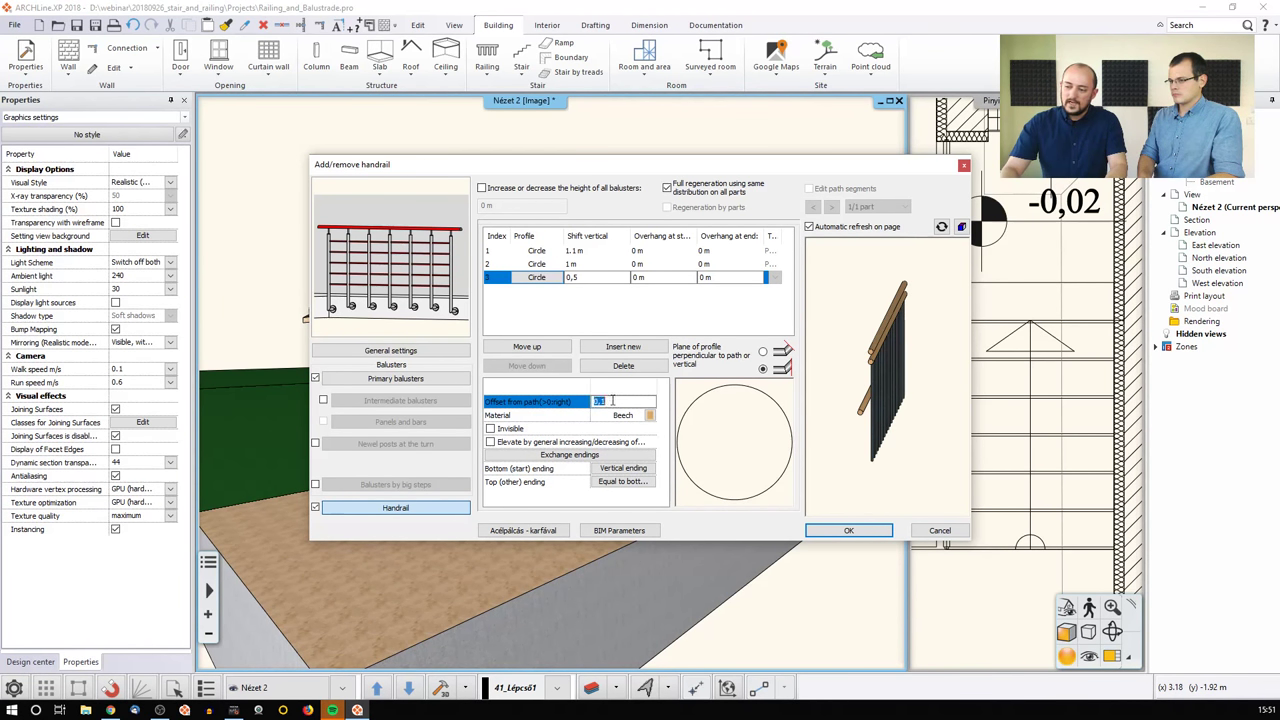
pyautogui.write('0,04')
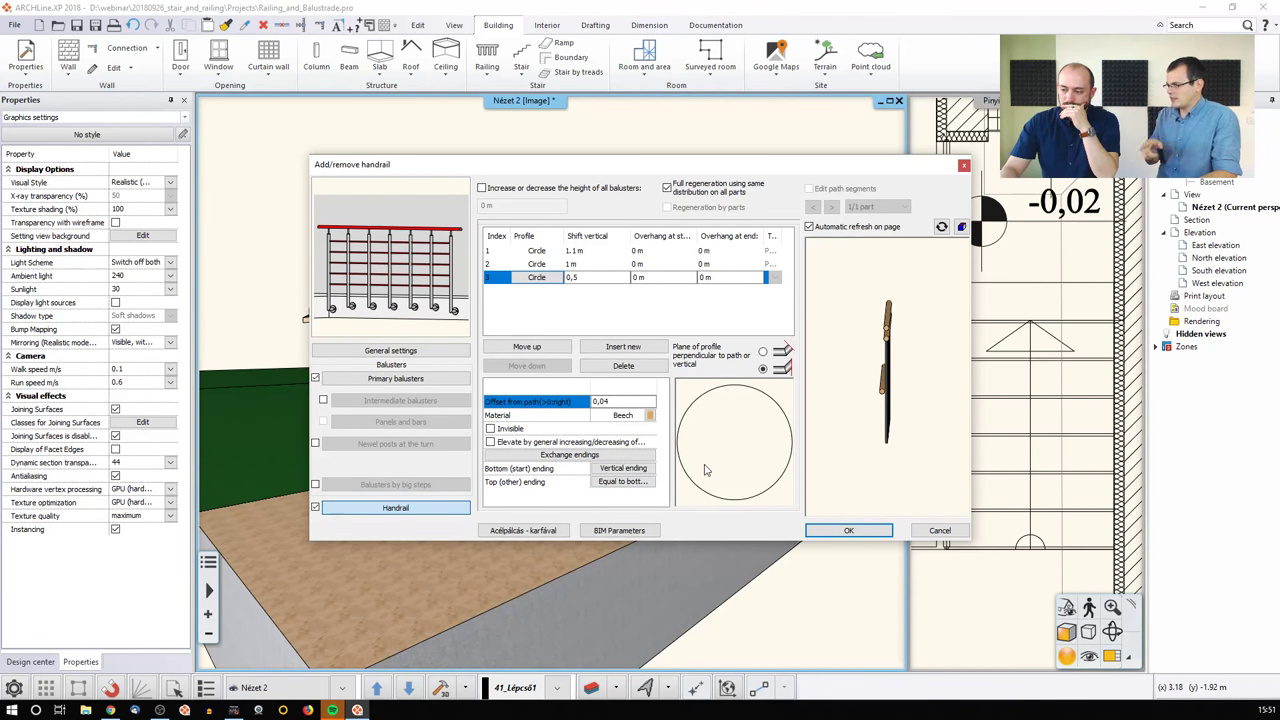
pyautogui.click(848, 530)
# Step: Delete the sample railing standing in front of the house
pyautogui.click(471, 435)
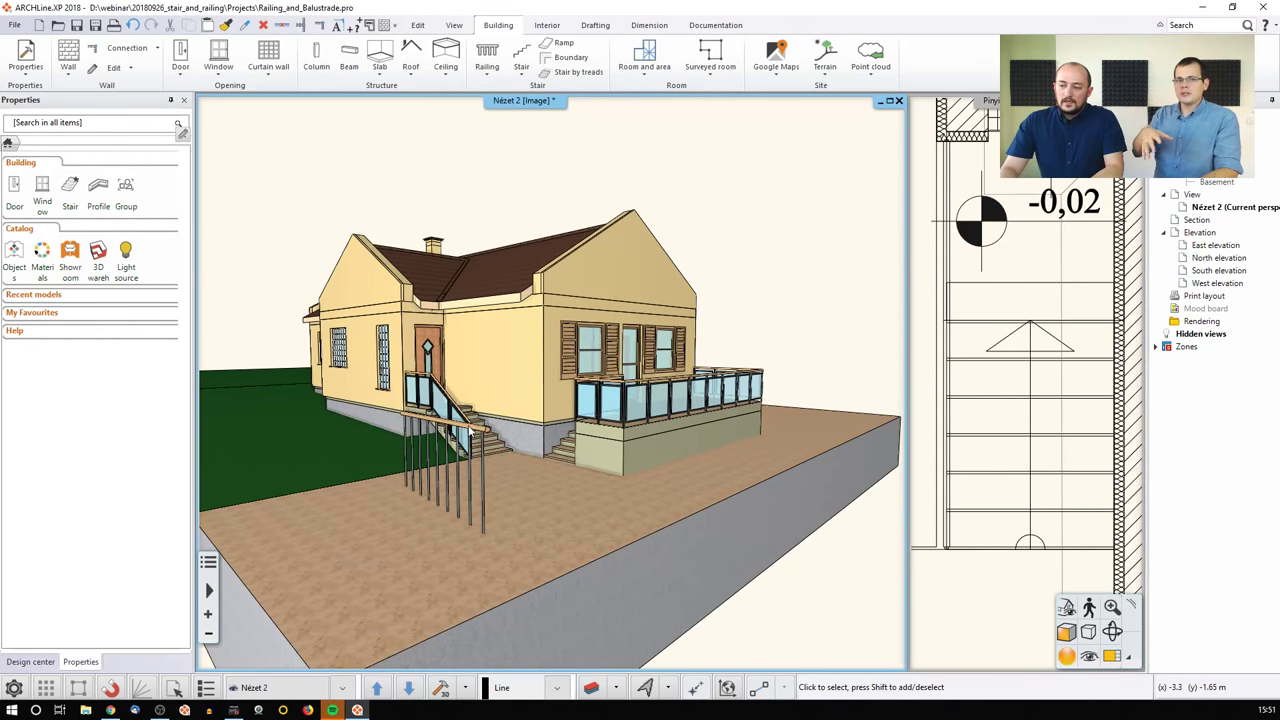
pyautogui.press('Escape')
# Step: Open the settings of the framed glass railing on the entrance stair
pyautogui.scroll(10, 567, 417)
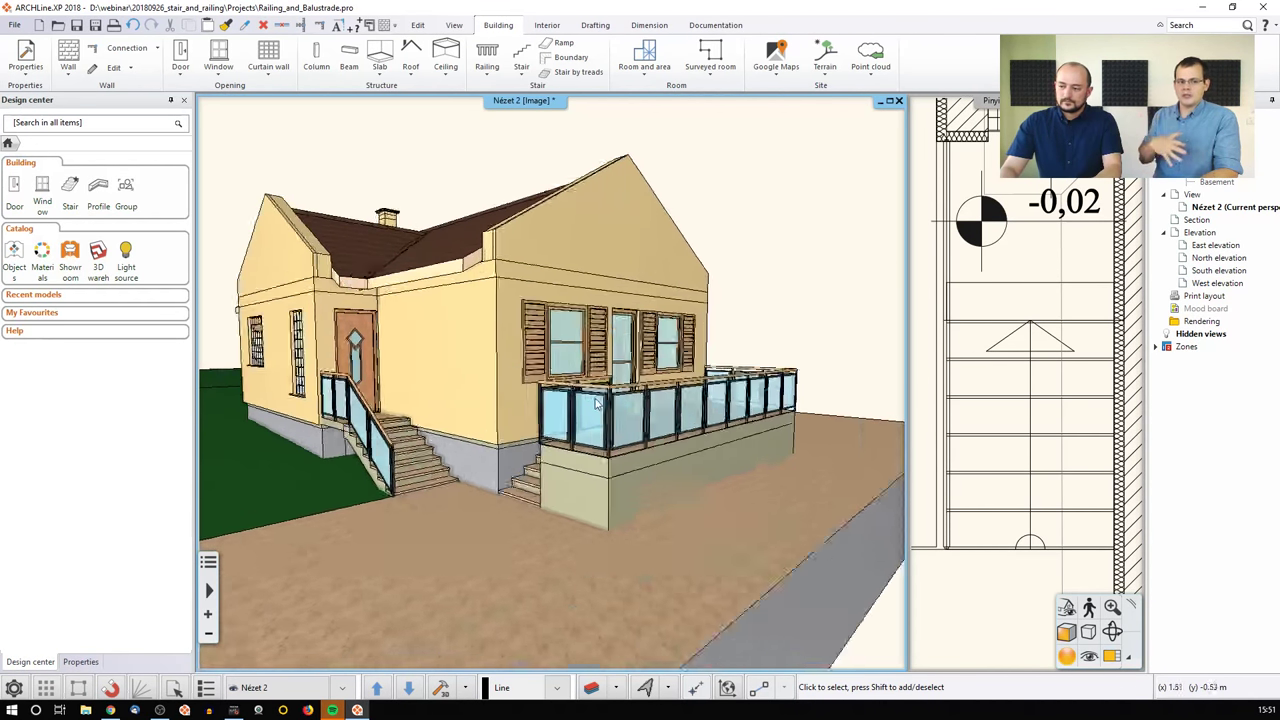
pyautogui.moveTo(567, 417); pyautogui.dragTo(588, 433, button='middle')
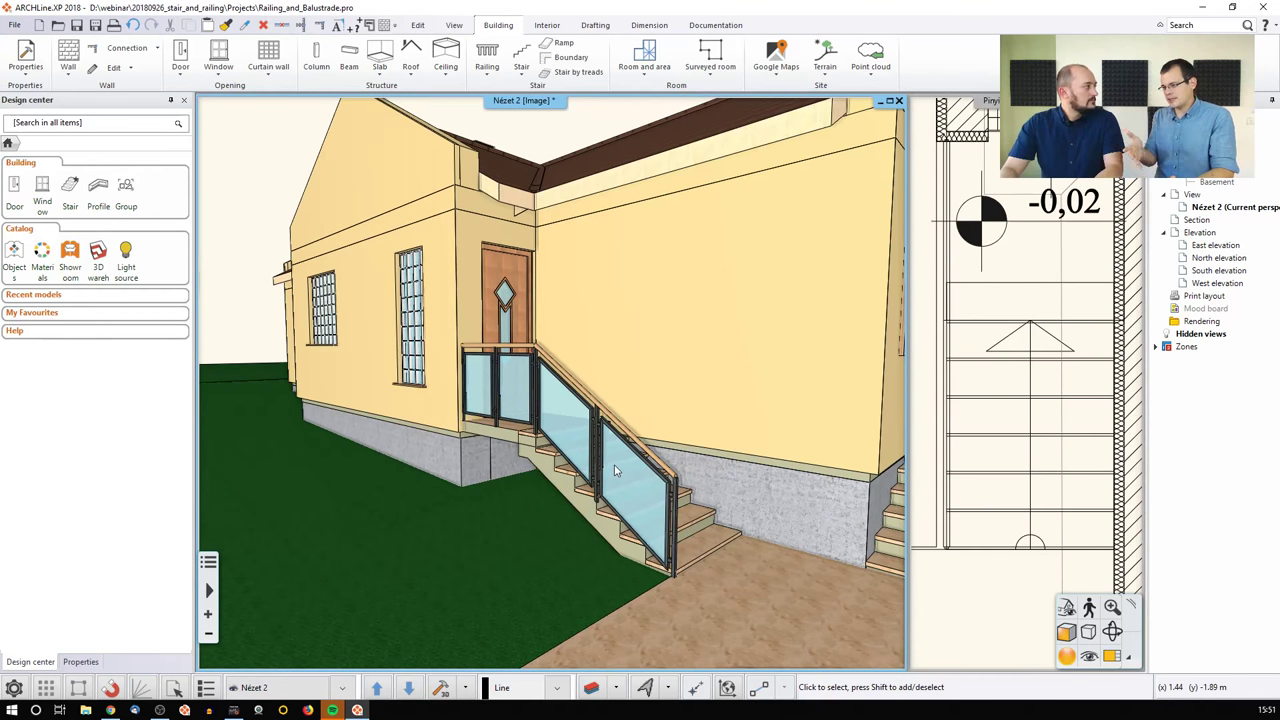
pyautogui.click(578, 442)
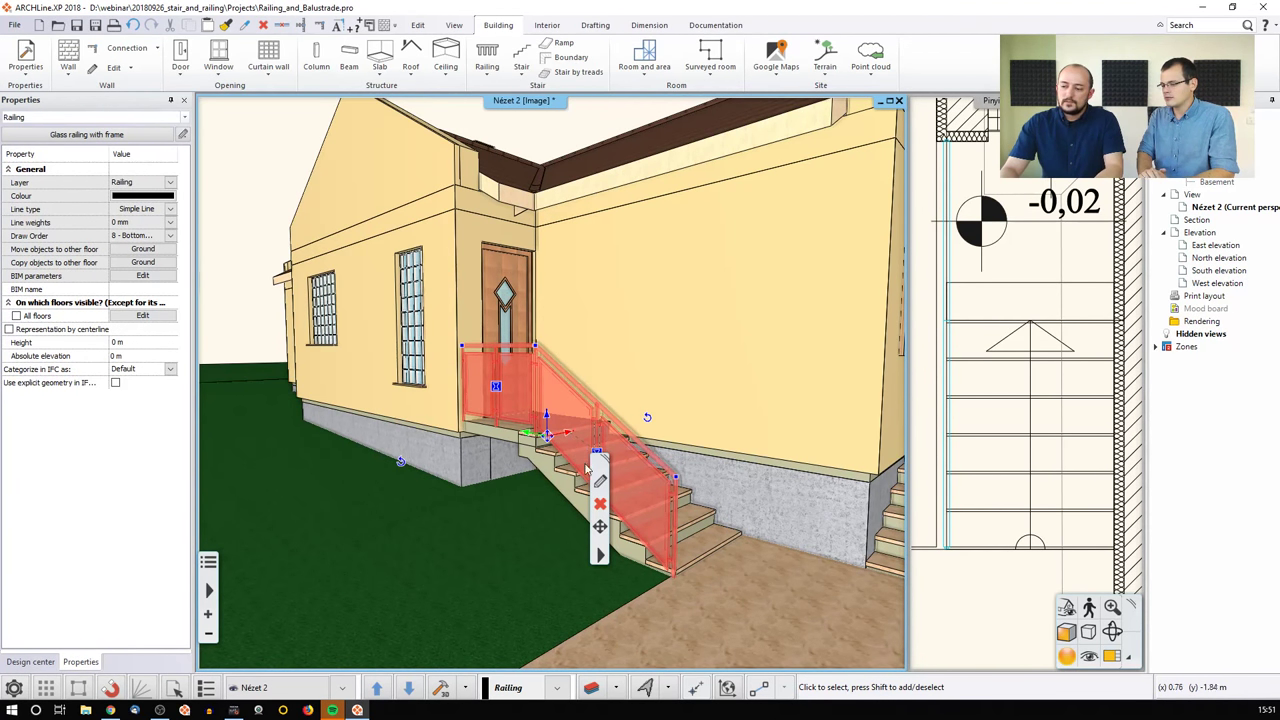
pyautogui.click(601, 485)
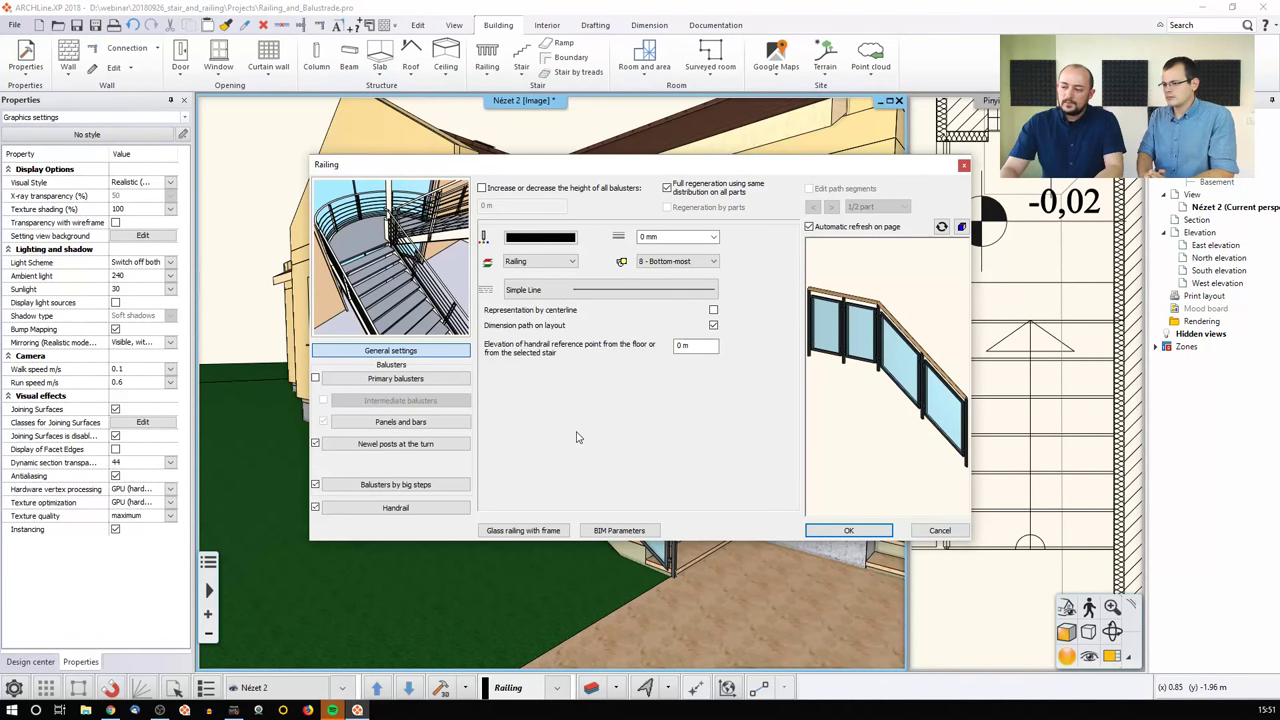
# Step: Review the glass railing's newel post settings and profile, its balusters by big steps, and its primary balusters
pyautogui.click(390, 447)
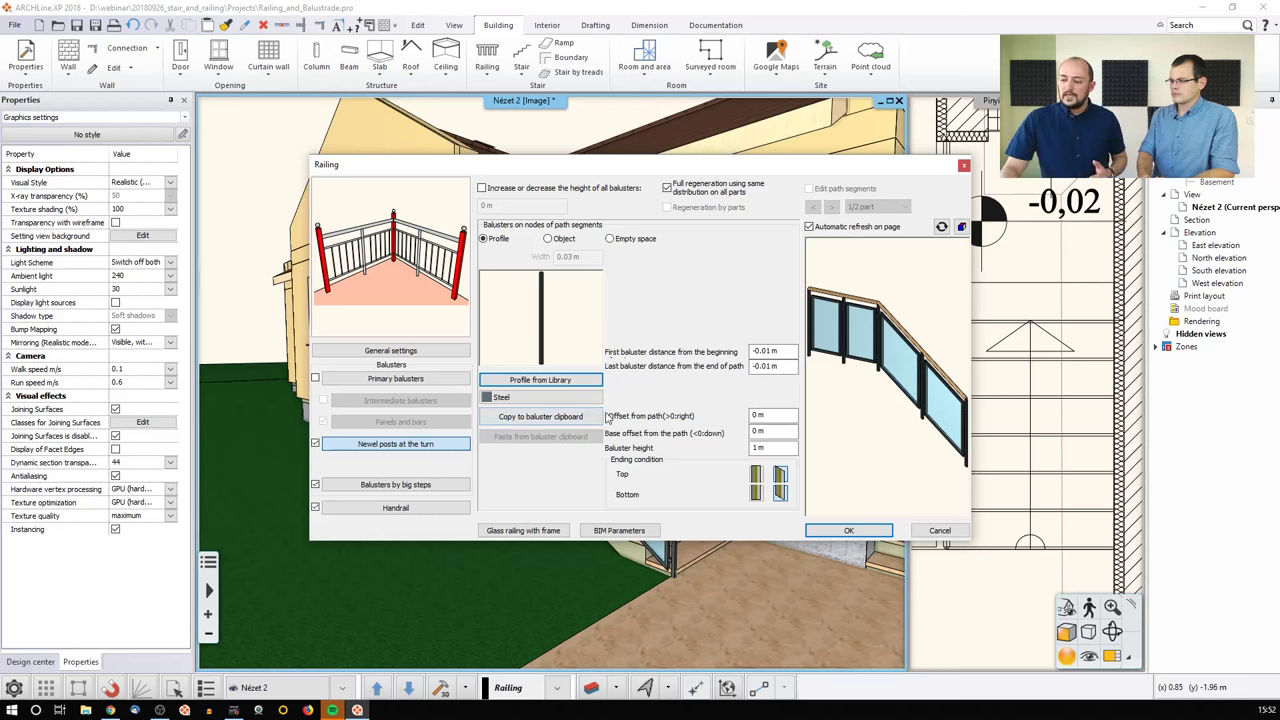
pyautogui.click(552, 385)
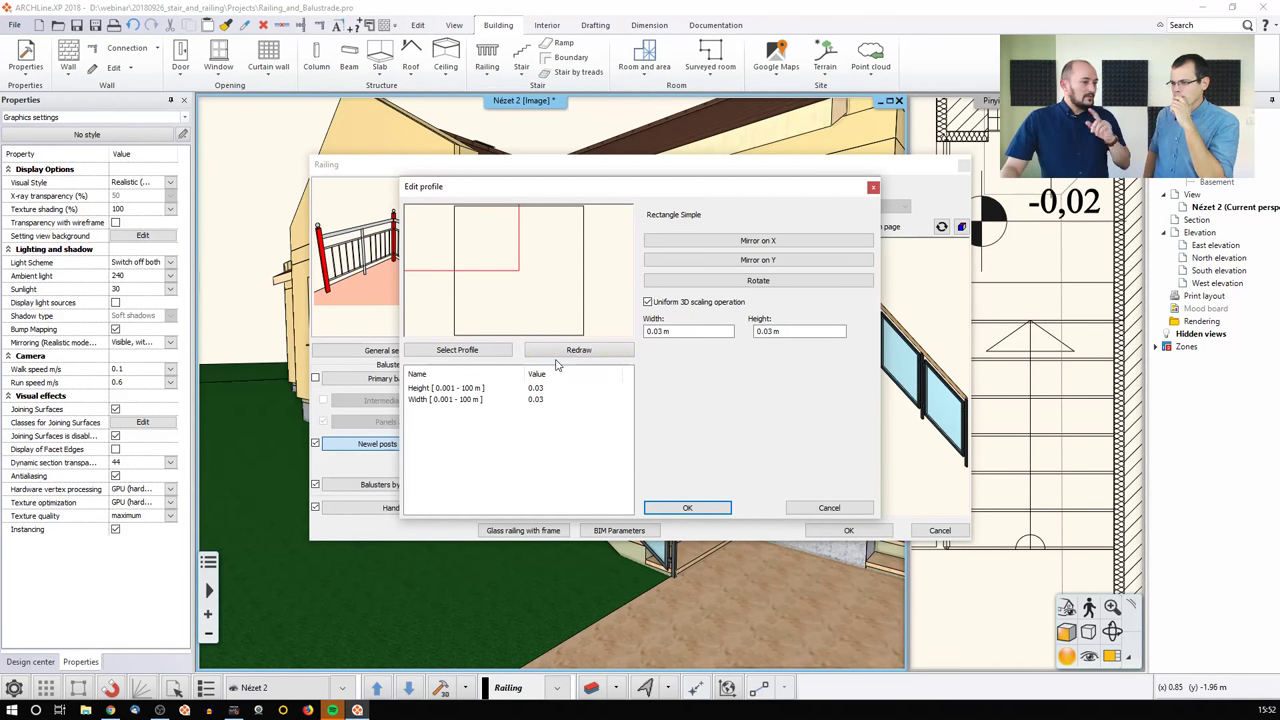
pyautogui.click(829, 507)
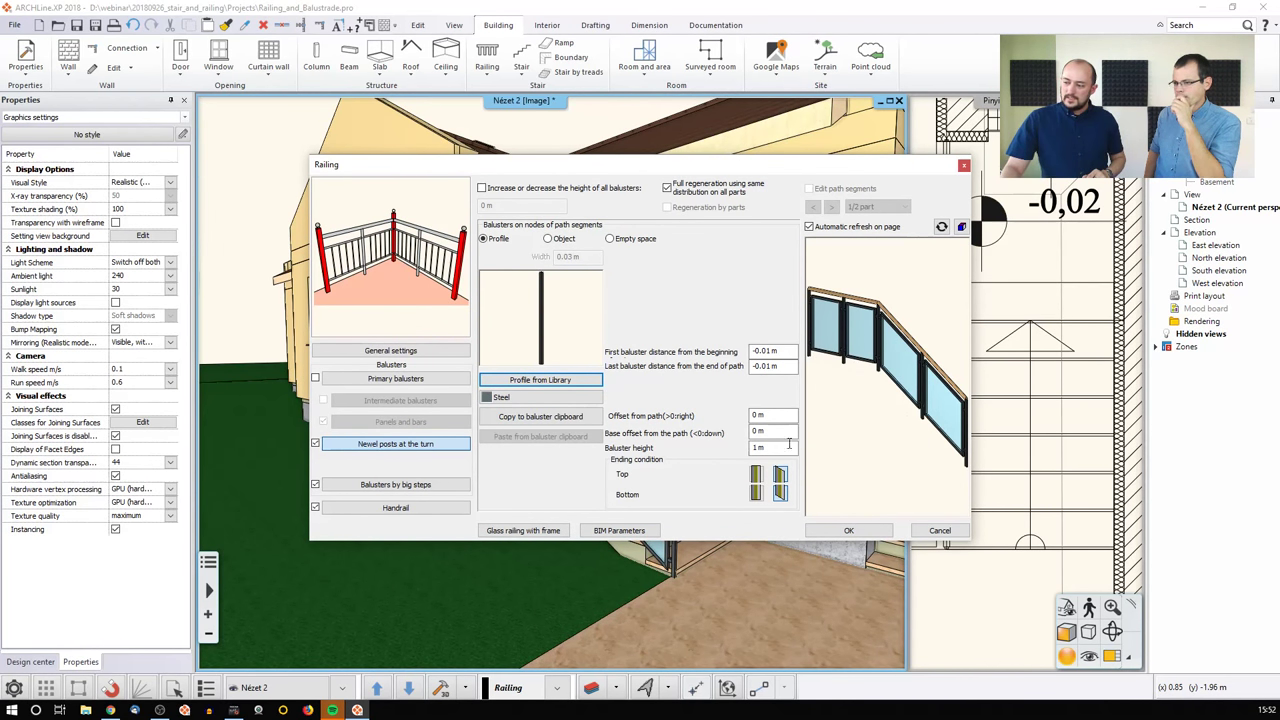
pyautogui.click(396, 487)
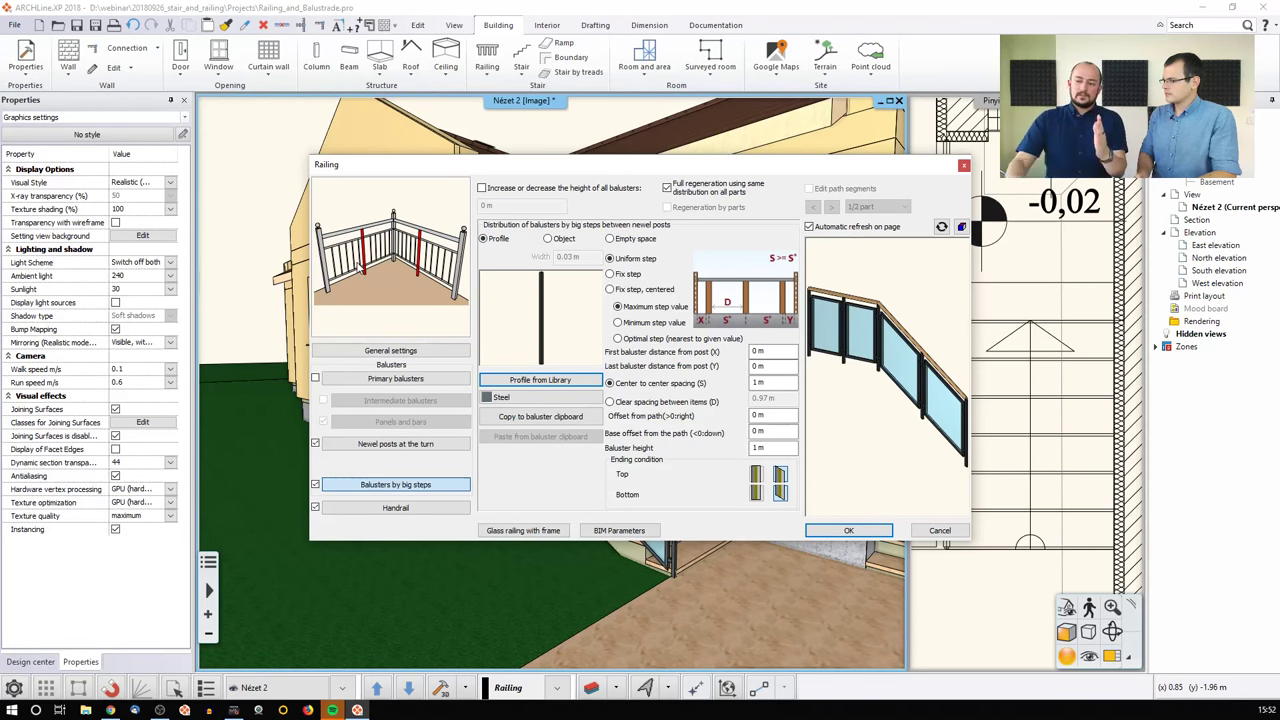
pyautogui.click(380, 384)
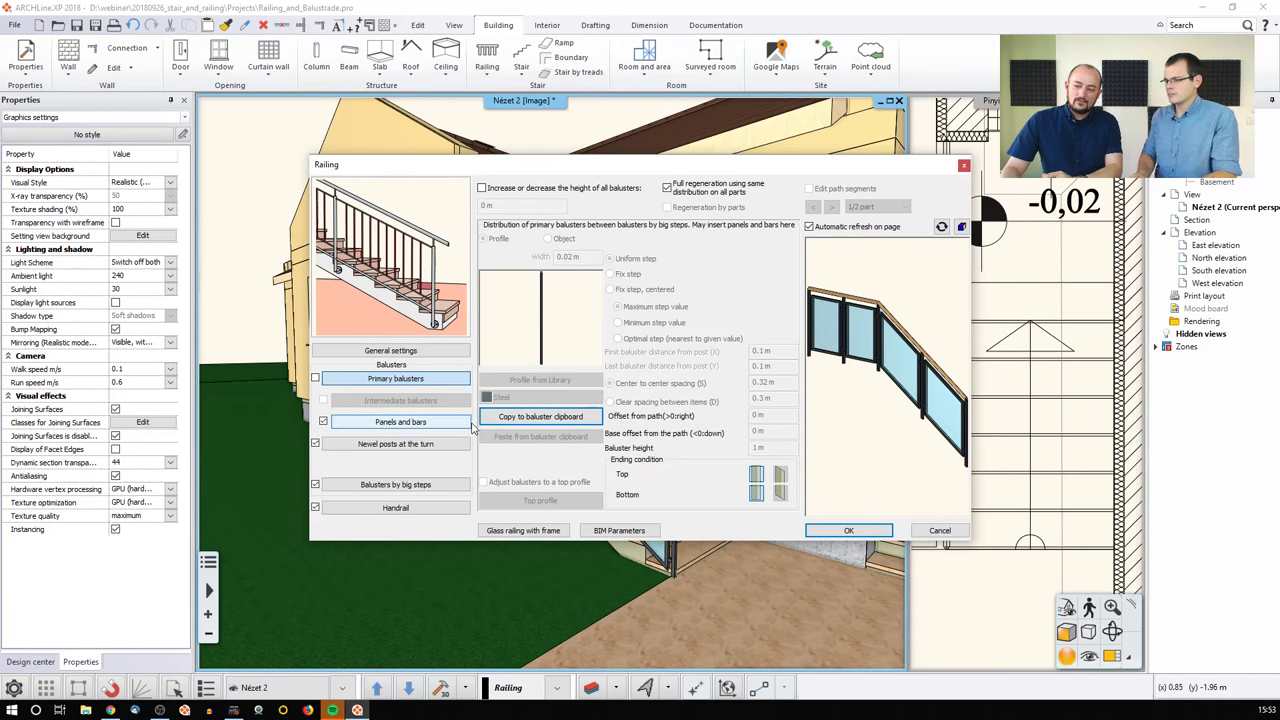
# Step: Open the glass railing's panels and bars and inspect the frame's profile and visibility option
pyautogui.click(402, 422)
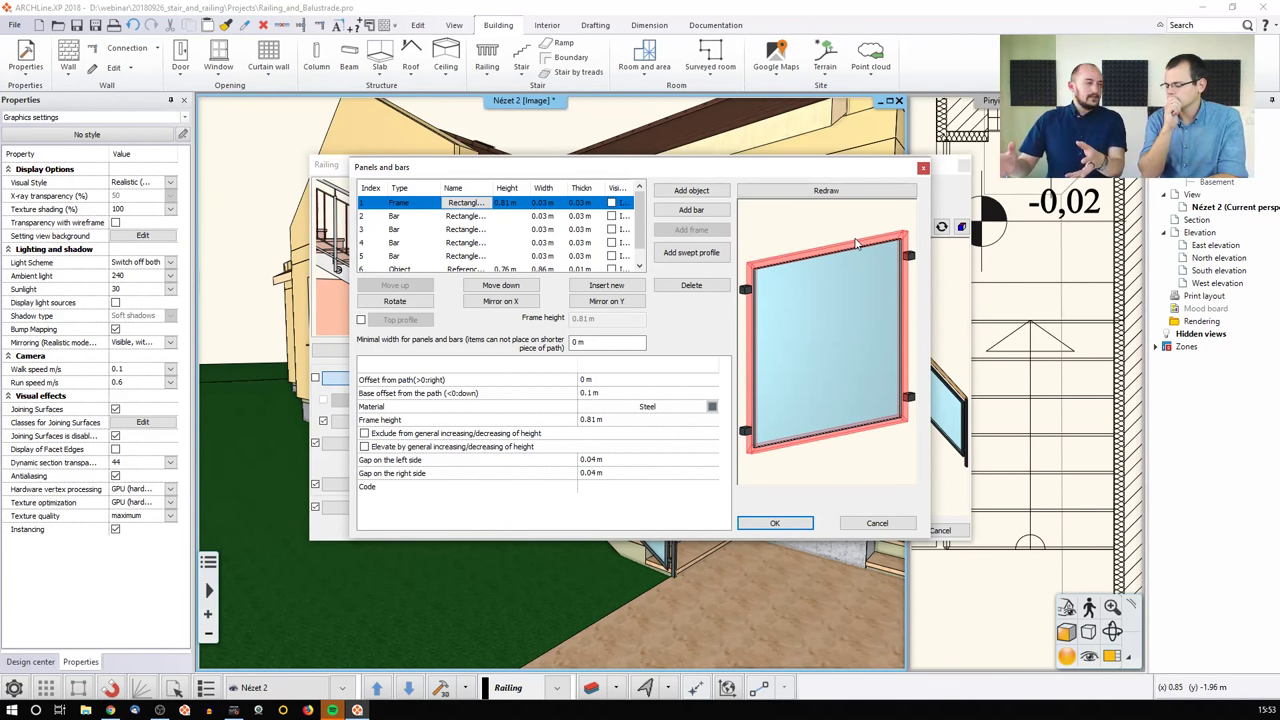
pyautogui.doubleClick(484, 204)
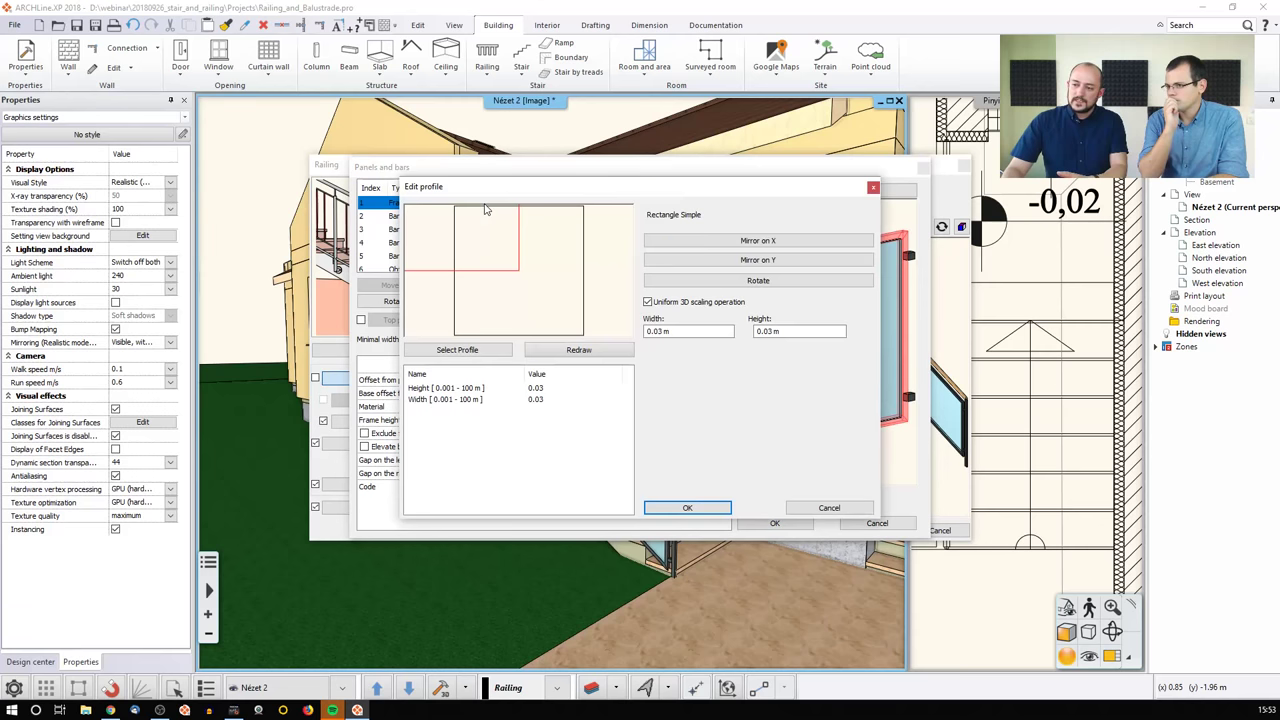
pyautogui.click(858, 510)
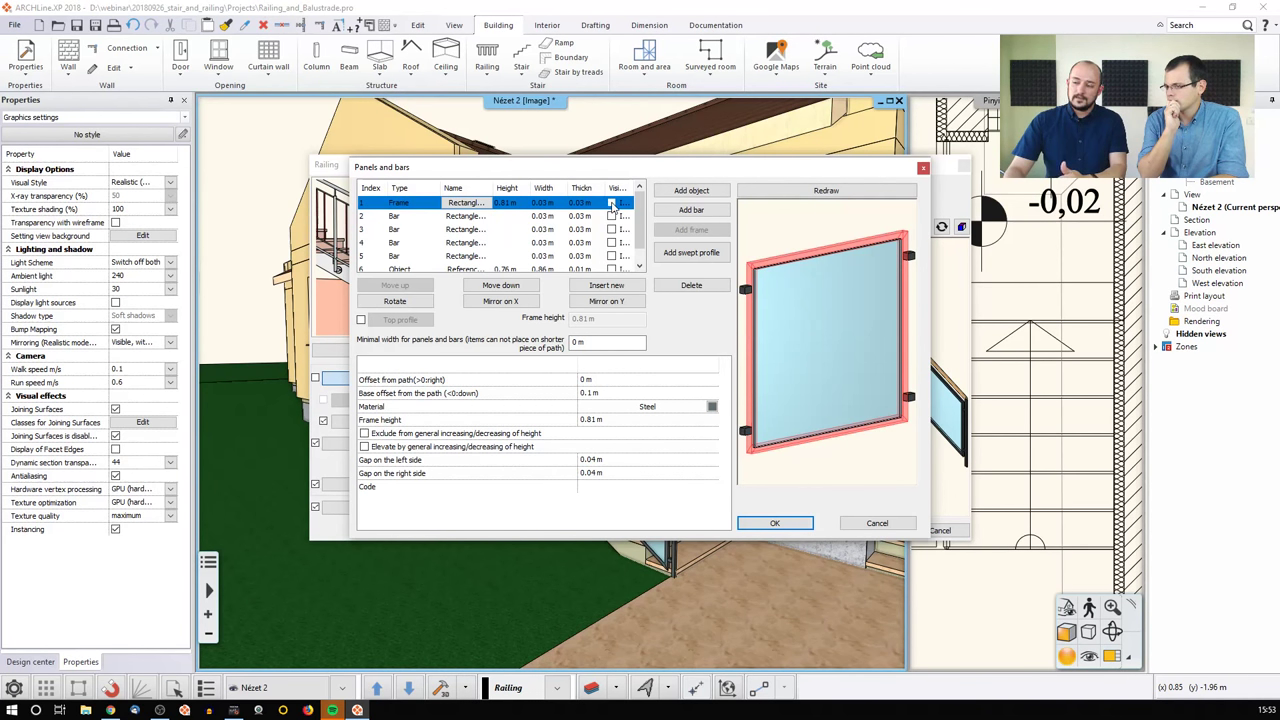
pyautogui.click(612, 204)
pyautogui.click(612, 204)
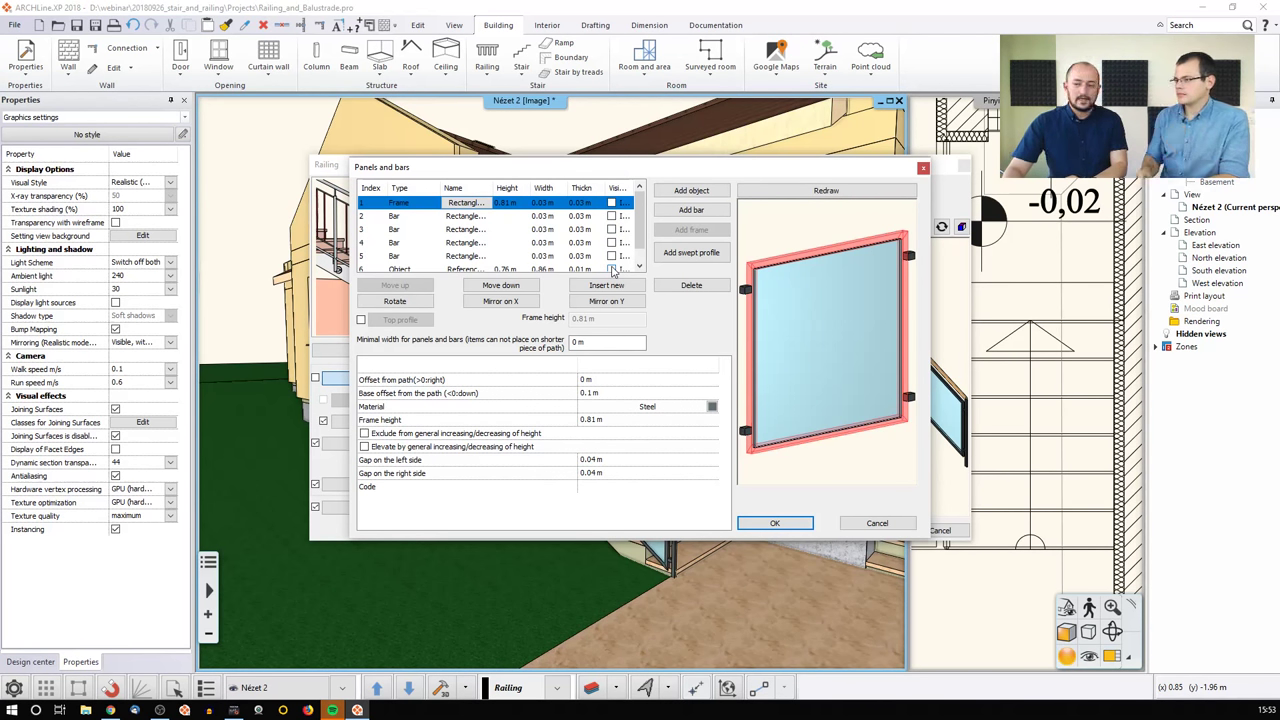
# Step: Examine the connecting bars and the glass panel object in the panels and bars list, and leave the railing settings without changes
pyautogui.click(401, 217)
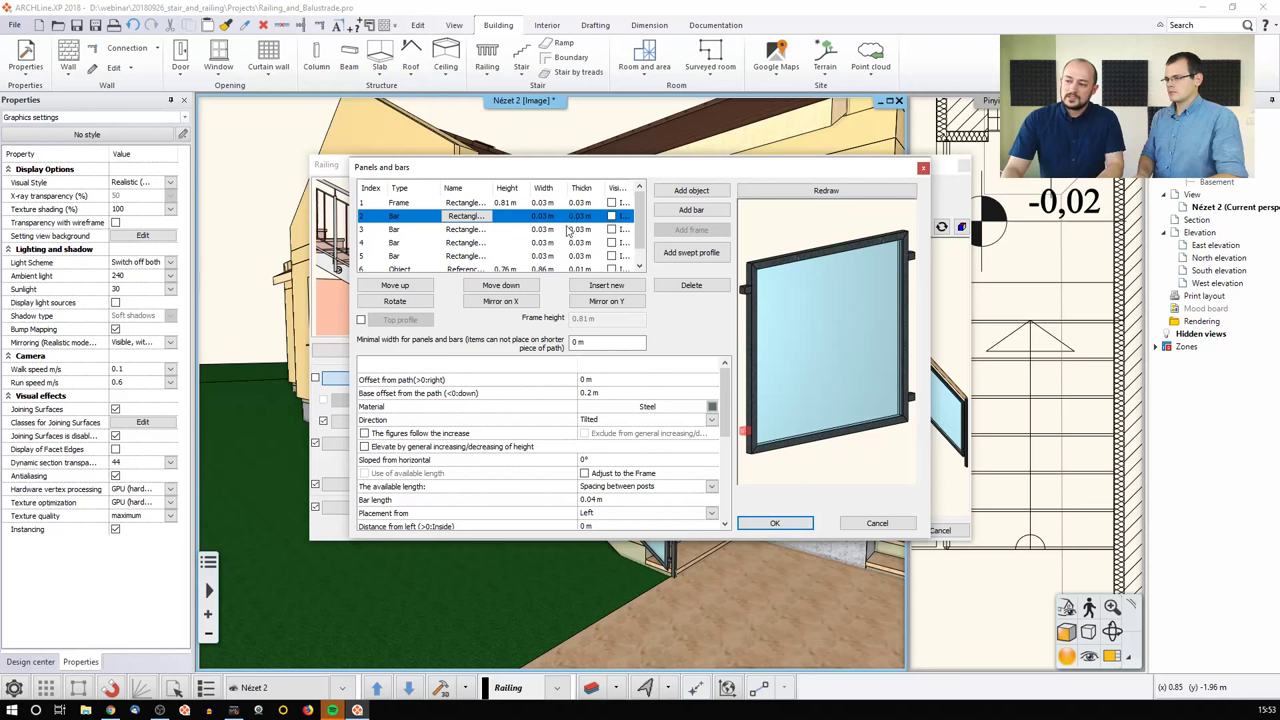
pyautogui.click(458, 203)
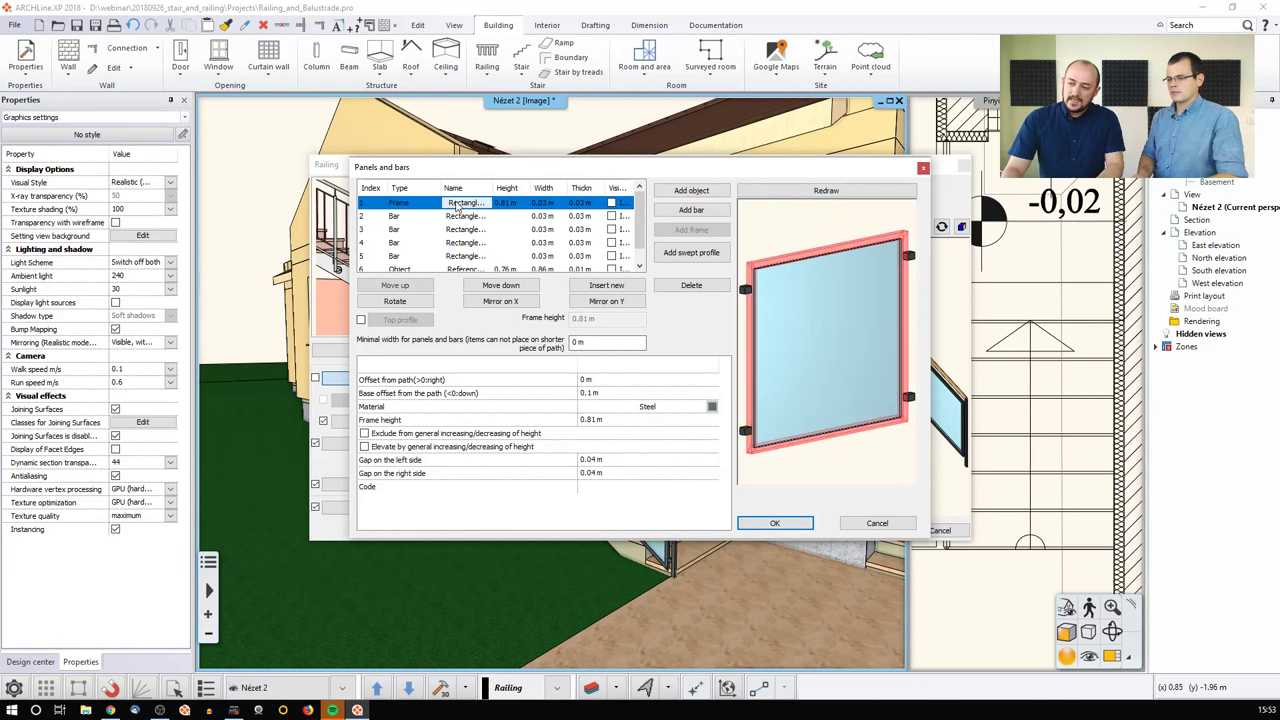
pyautogui.click(464, 217)
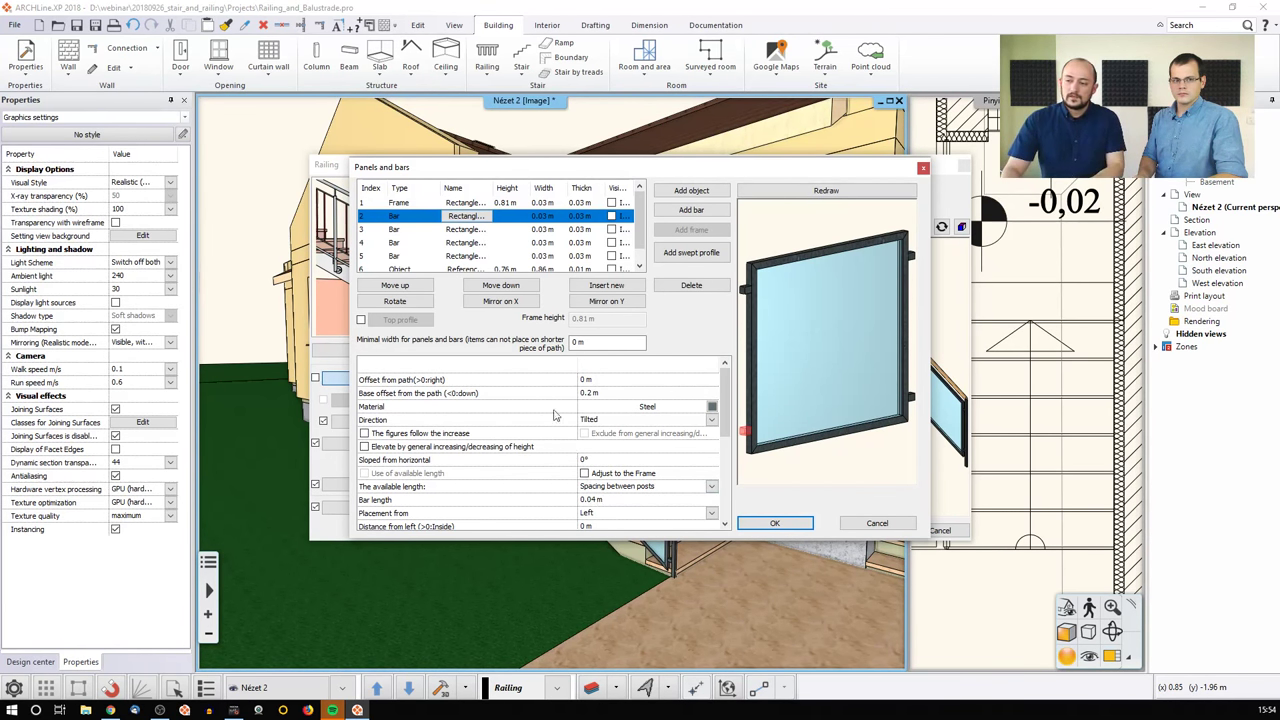
pyautogui.click(465, 230)
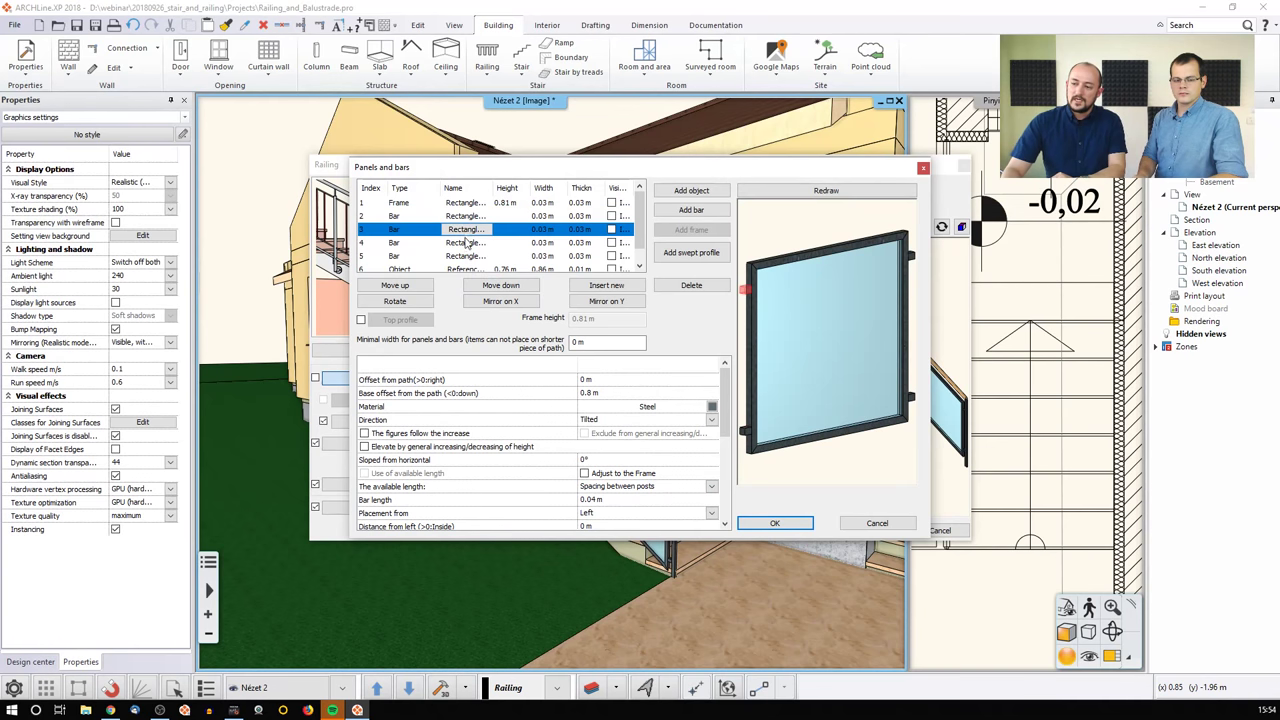
pyautogui.click(456, 256)
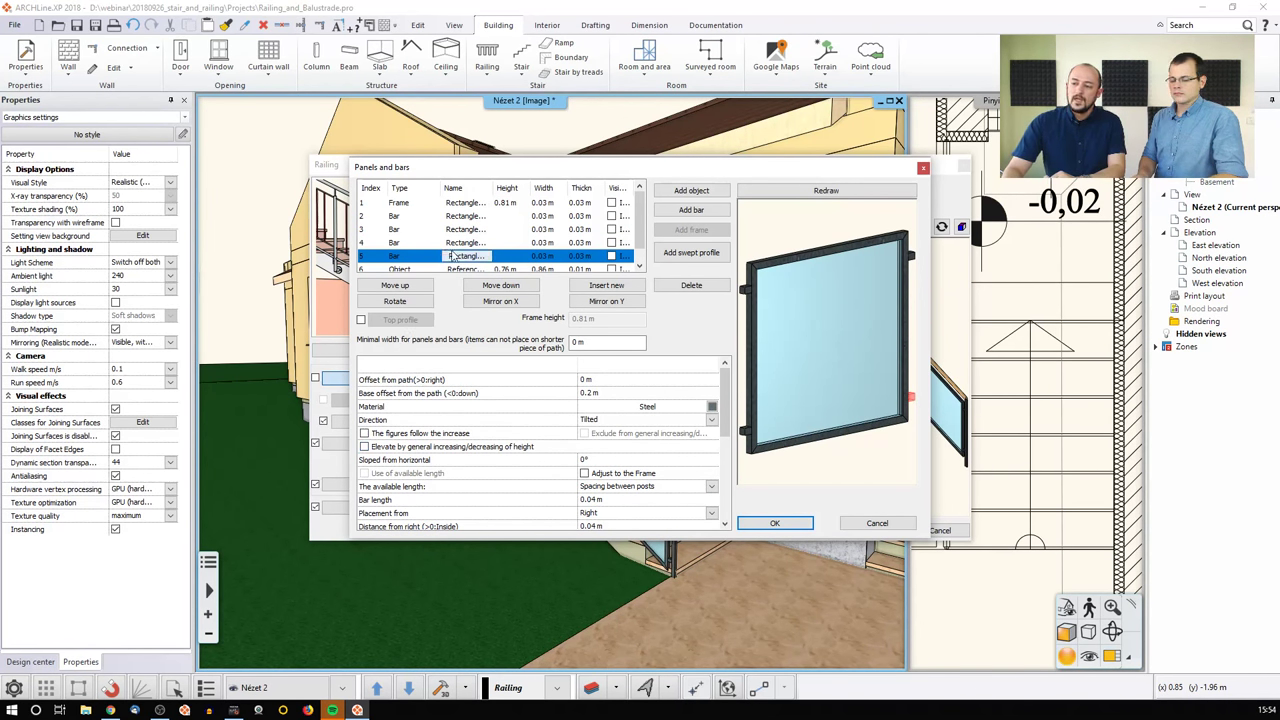
pyautogui.scroll(-1, 640, 240)
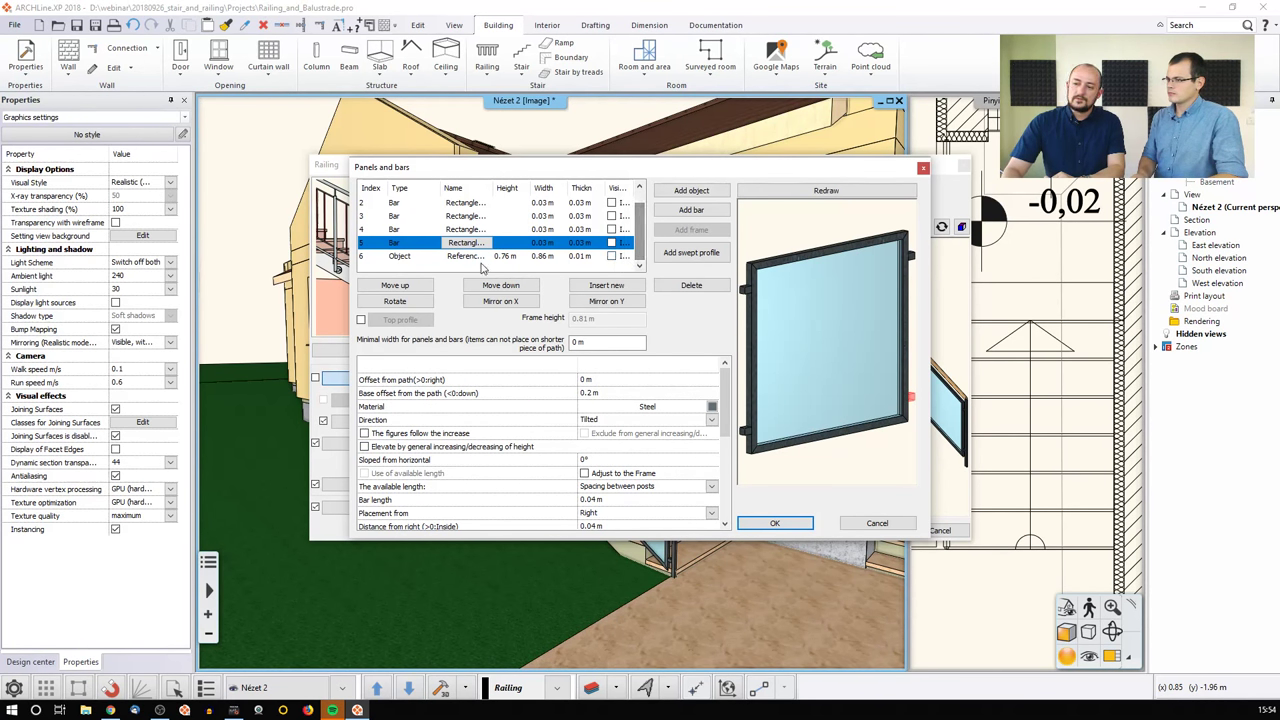
pyautogui.click(453, 257)
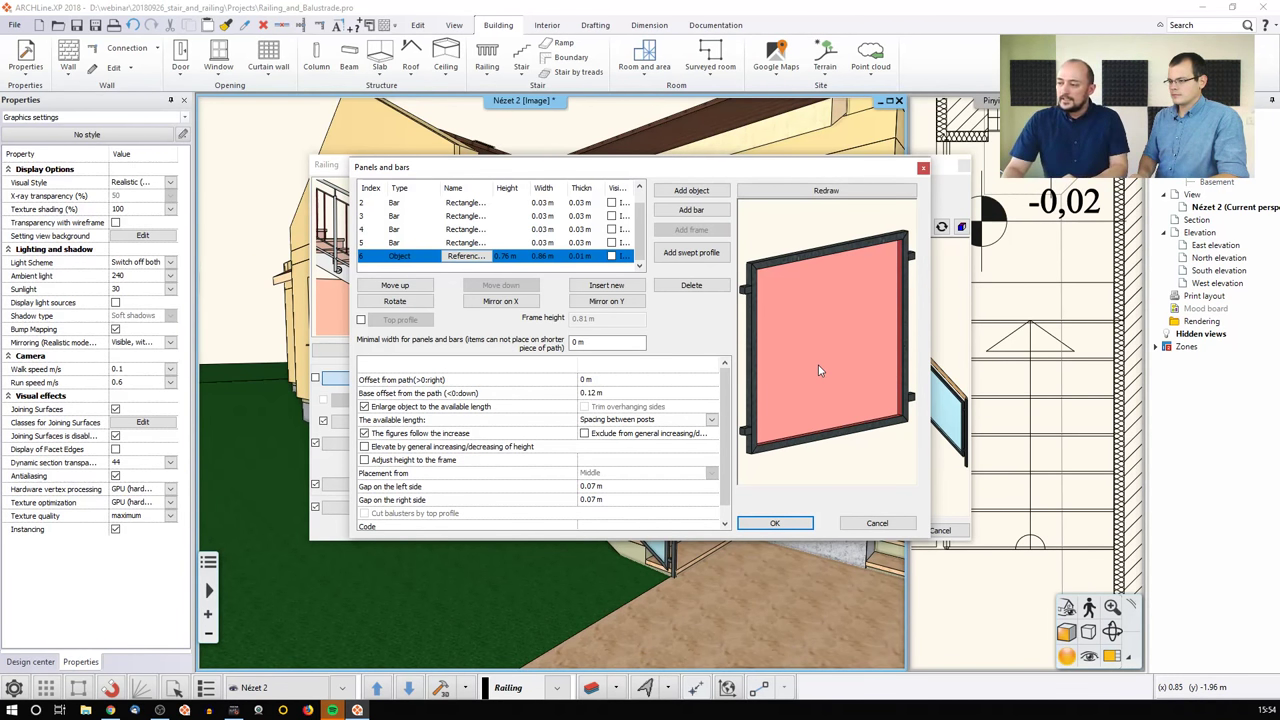
pyautogui.click(810, 524)
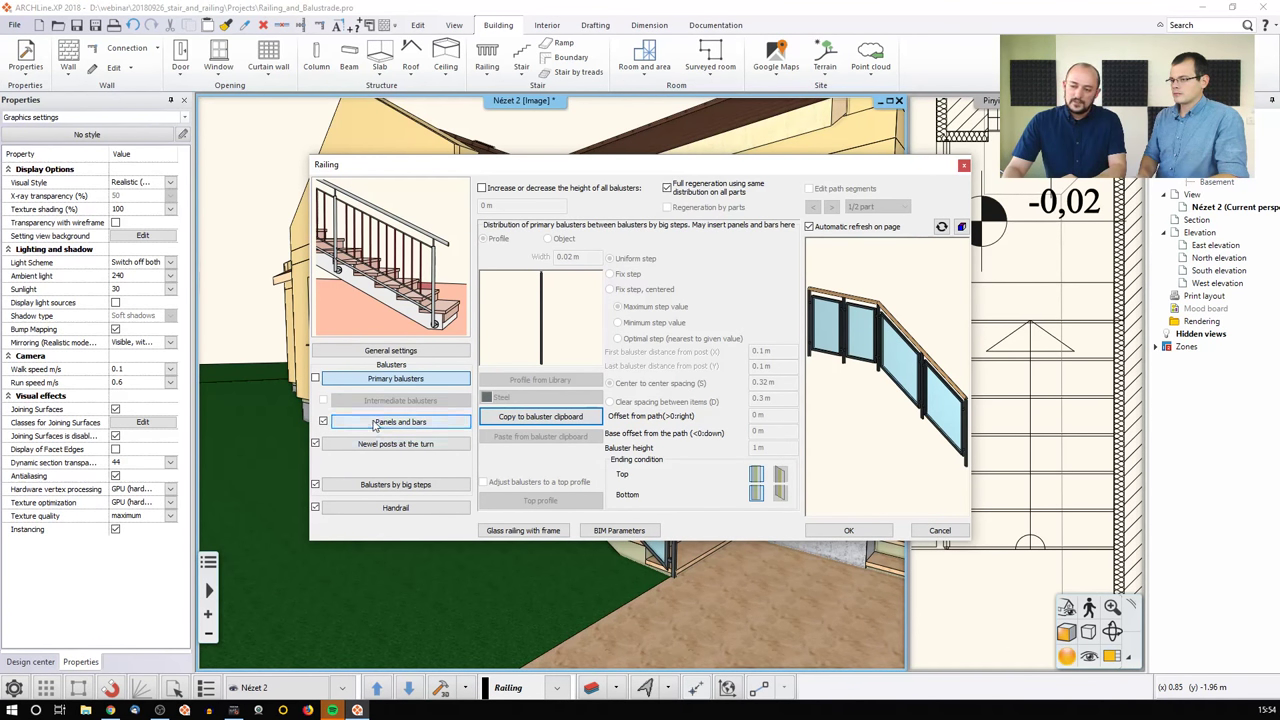
pyautogui.click(436, 425)
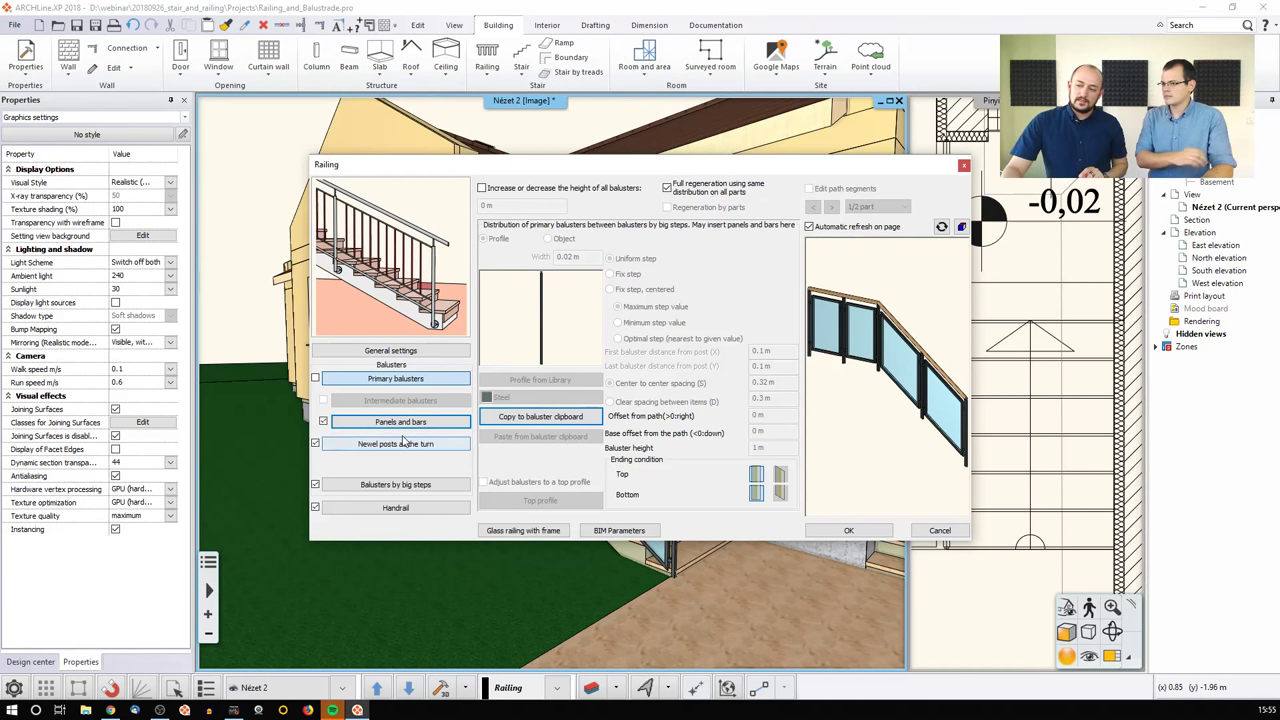
pyautogui.click(920, 532)
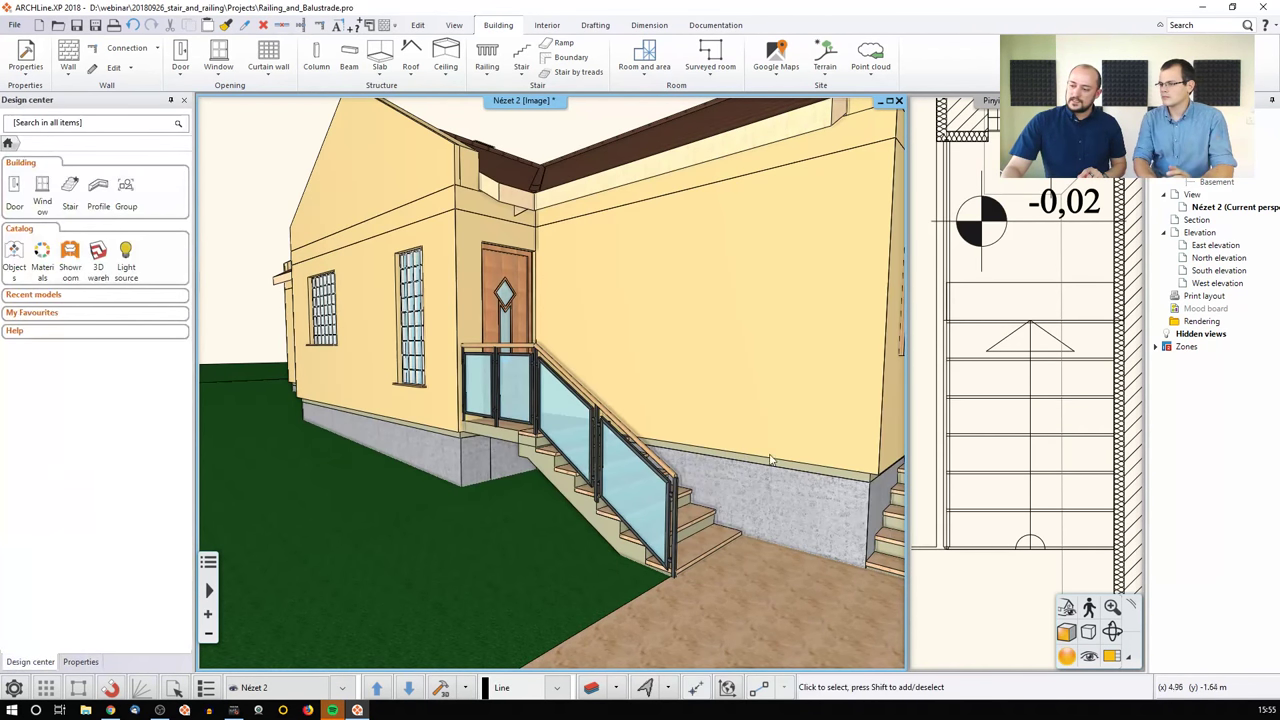
# Step: Compare the glass railings on the entrance stair and the terrace, selecting each one to examine its path segments
pyautogui.moveTo(880, 520); pyautogui.dragTo(618, 398, button='middle')
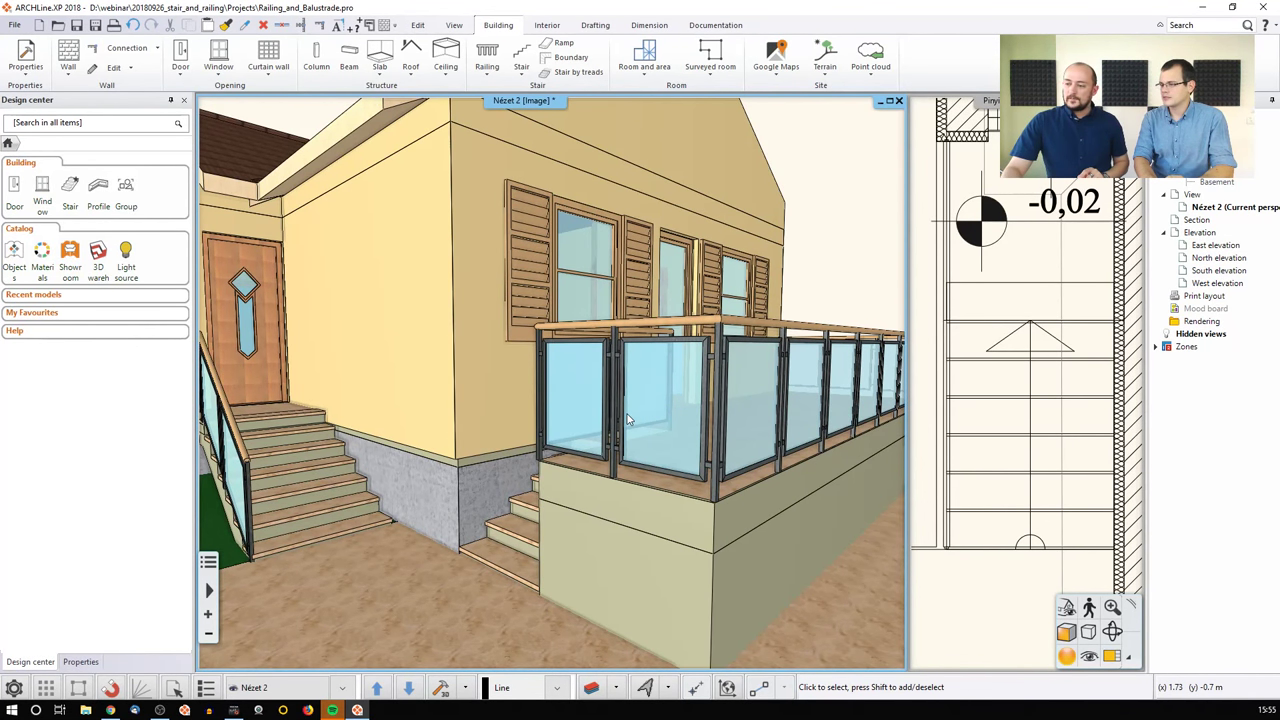
pyautogui.moveTo(670, 435); pyautogui.dragTo(733, 531, button='middle')
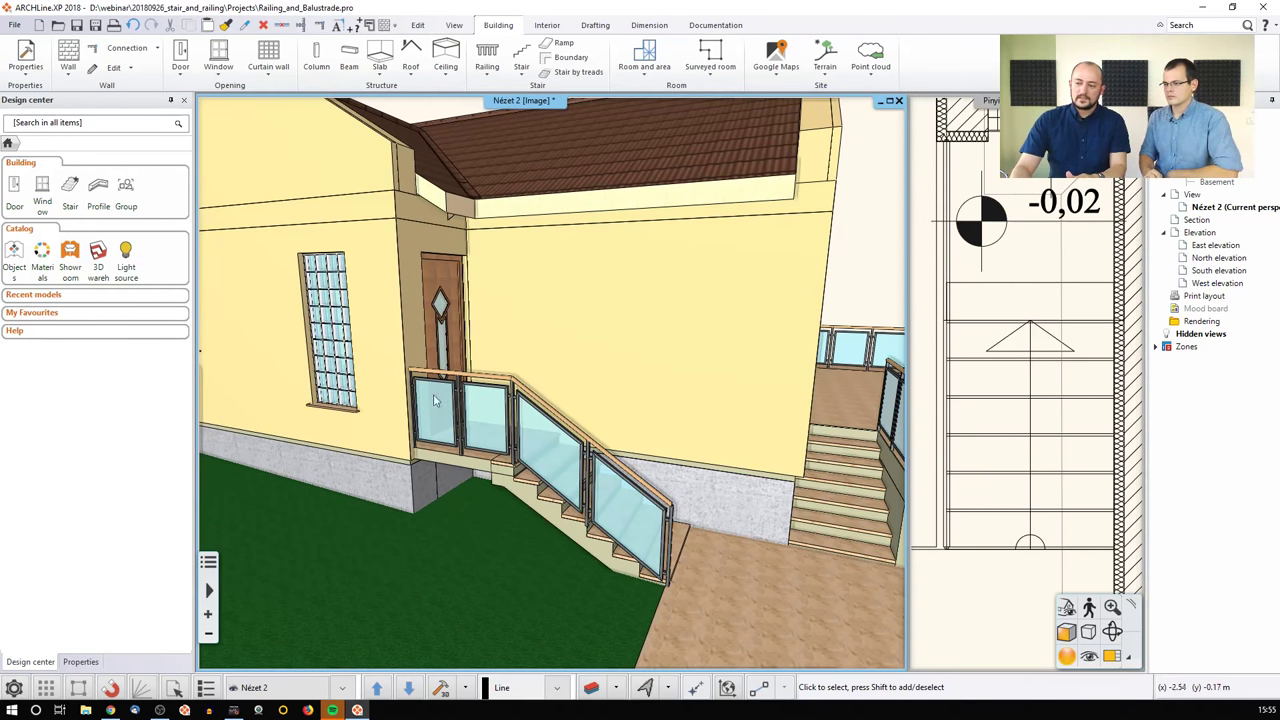
pyautogui.click(505, 412)
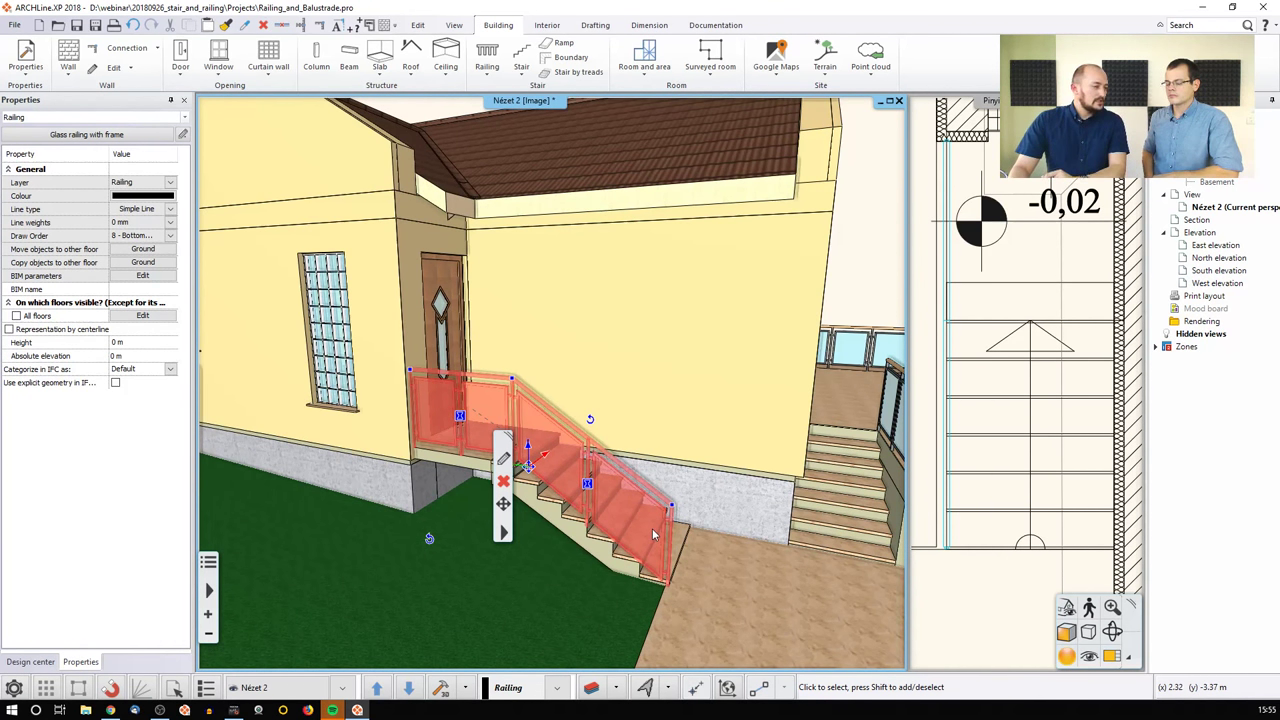
pyautogui.moveTo(658, 534); pyautogui.dragTo(614, 425, button='middle')
pyautogui.click(703, 432)
pyautogui.press('Escape')
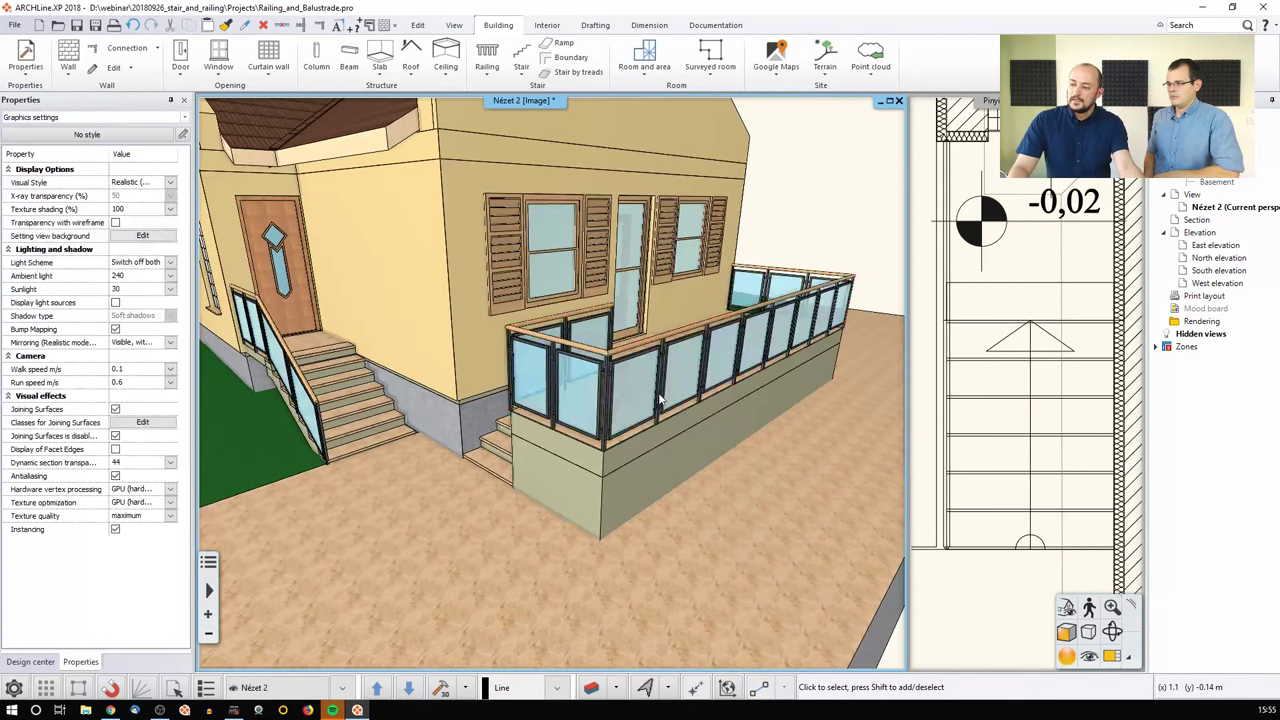
pyautogui.click(660, 400)
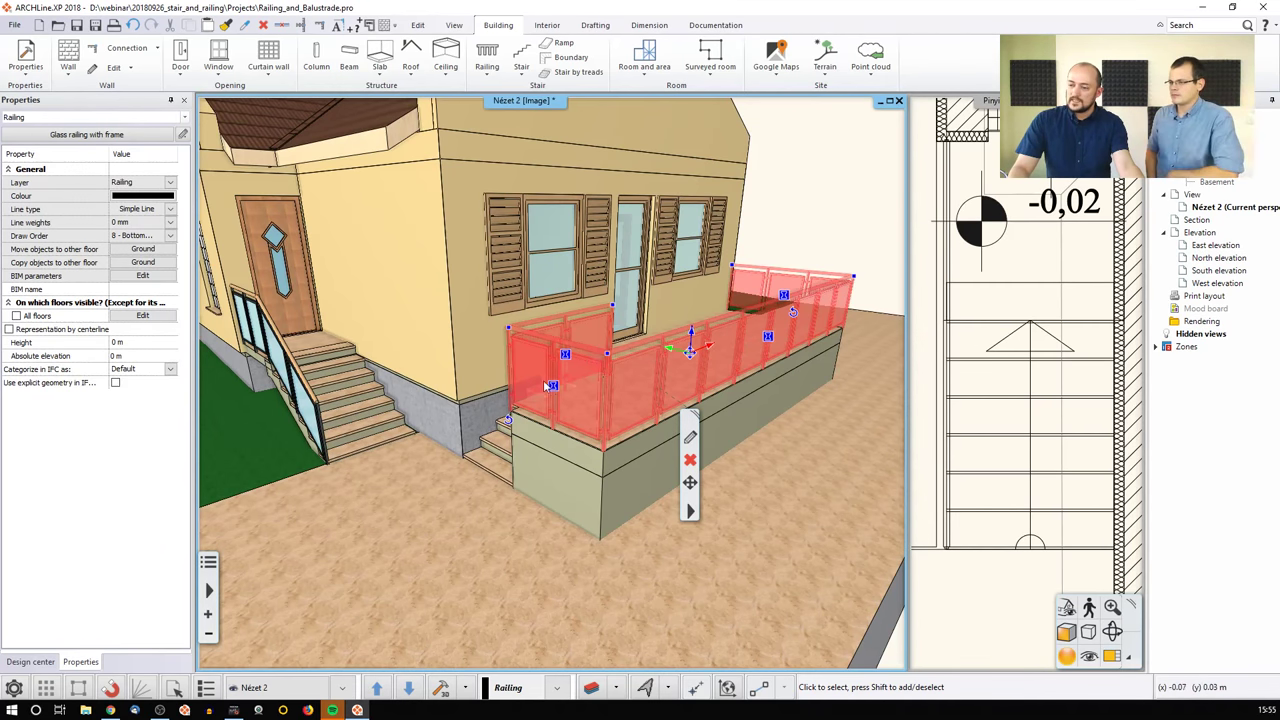
pyautogui.moveTo(548, 386); pyautogui.dragTo(453, 378, button='middle')
pyautogui.click(349, 386)
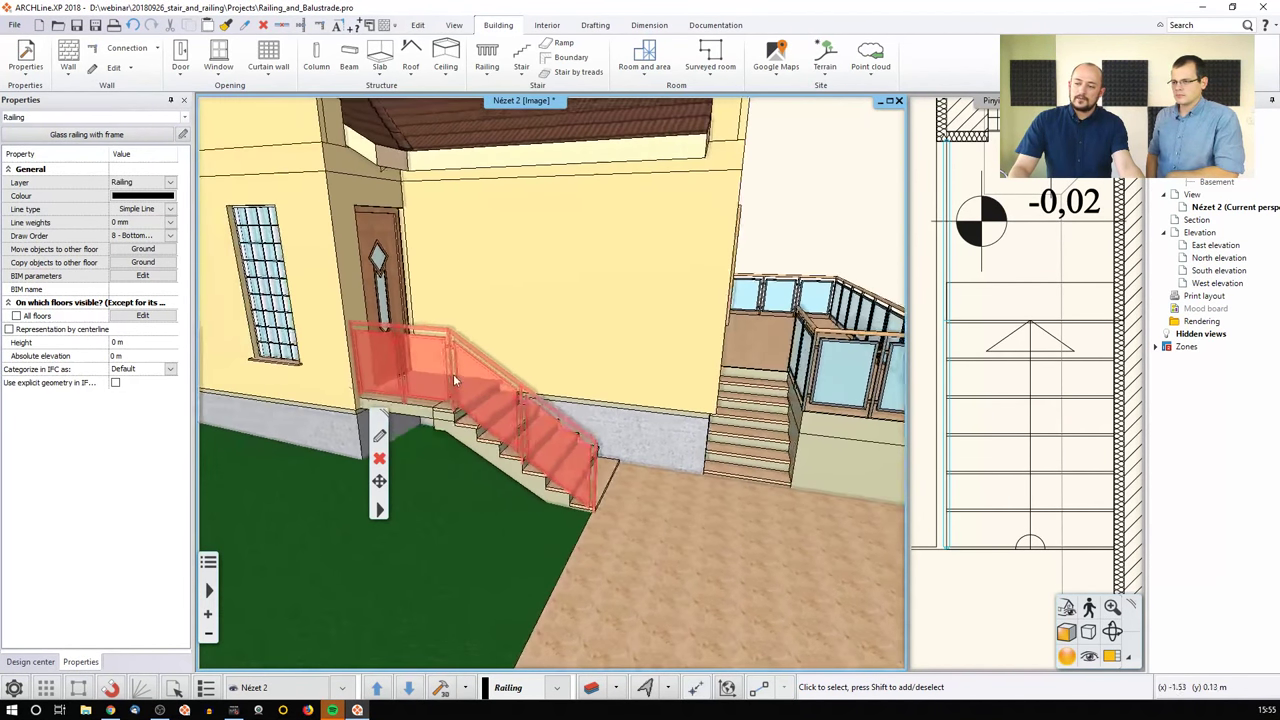
# Step: Turn off the balusters by big steps on the landing segment of the entrance stair's glass railing
pyautogui.press('Escape')
pyautogui.click(457, 385)
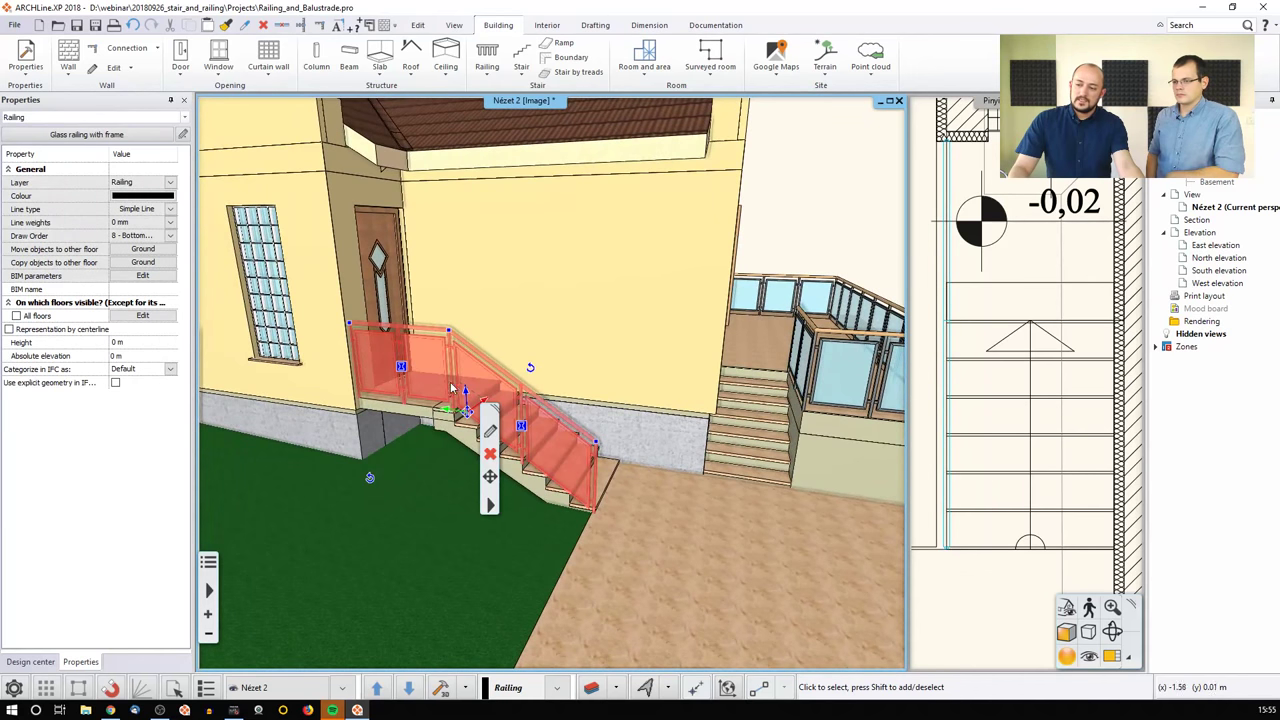
pyautogui.doubleClick(400, 368)
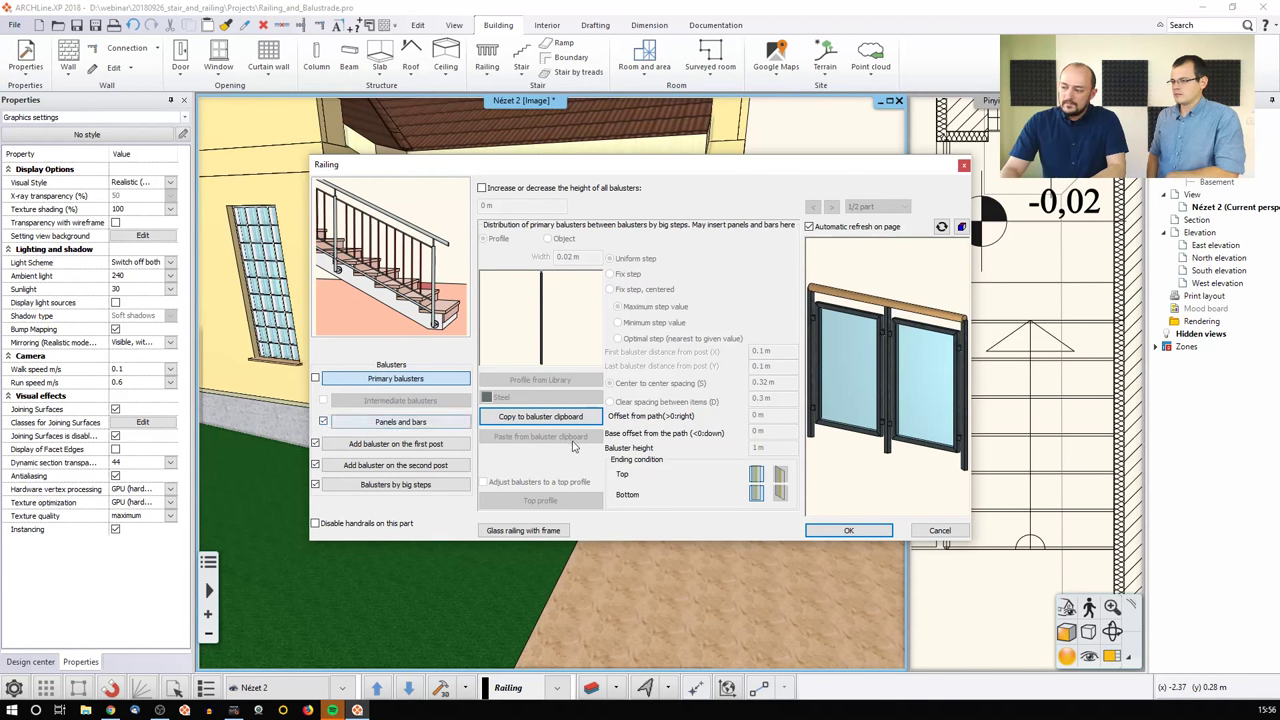
pyautogui.click(315, 485)
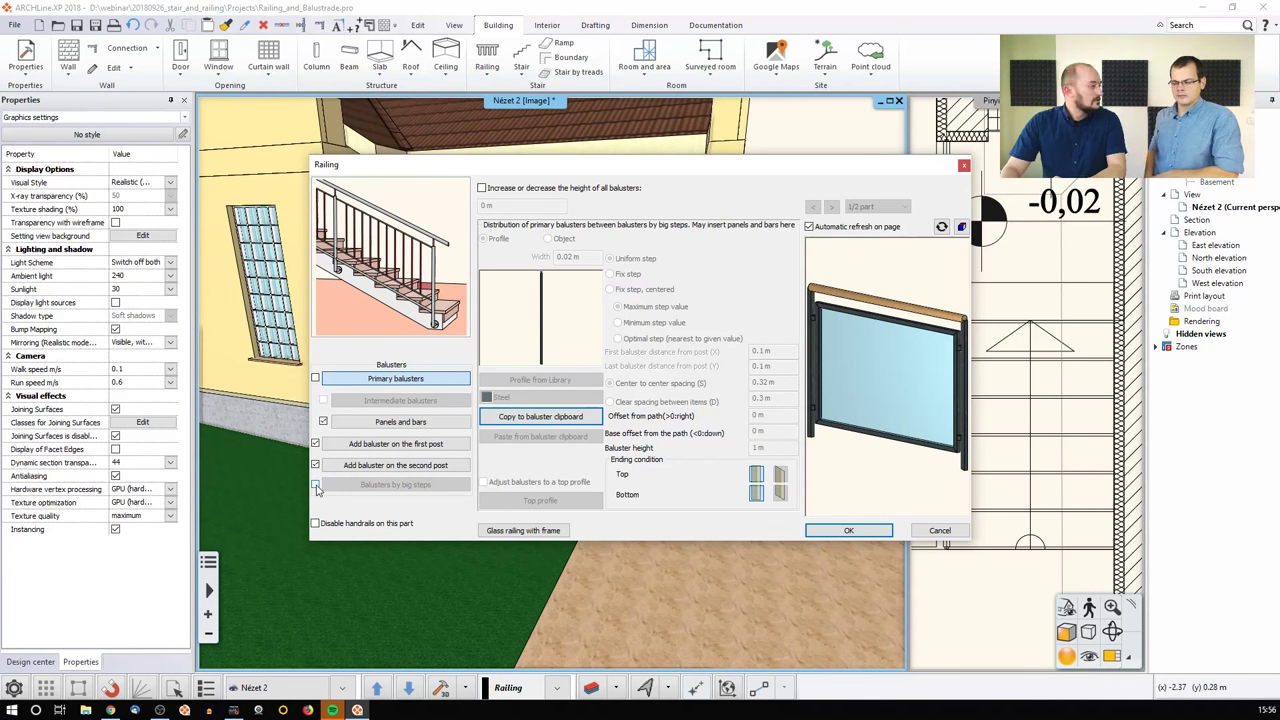
pyautogui.click(851, 533)
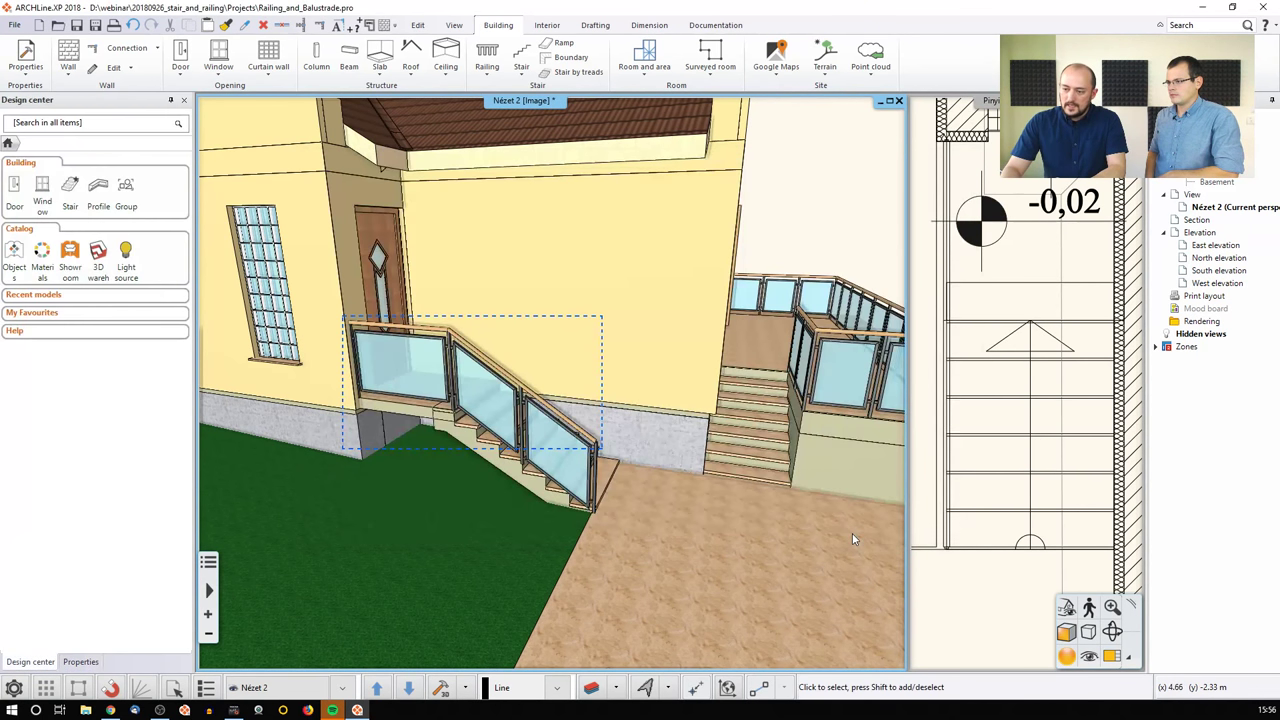
# Step: Open the entrance stair railing's settings and look through its style list, including the metal railing with rods styles
pyautogui.click(516, 420)
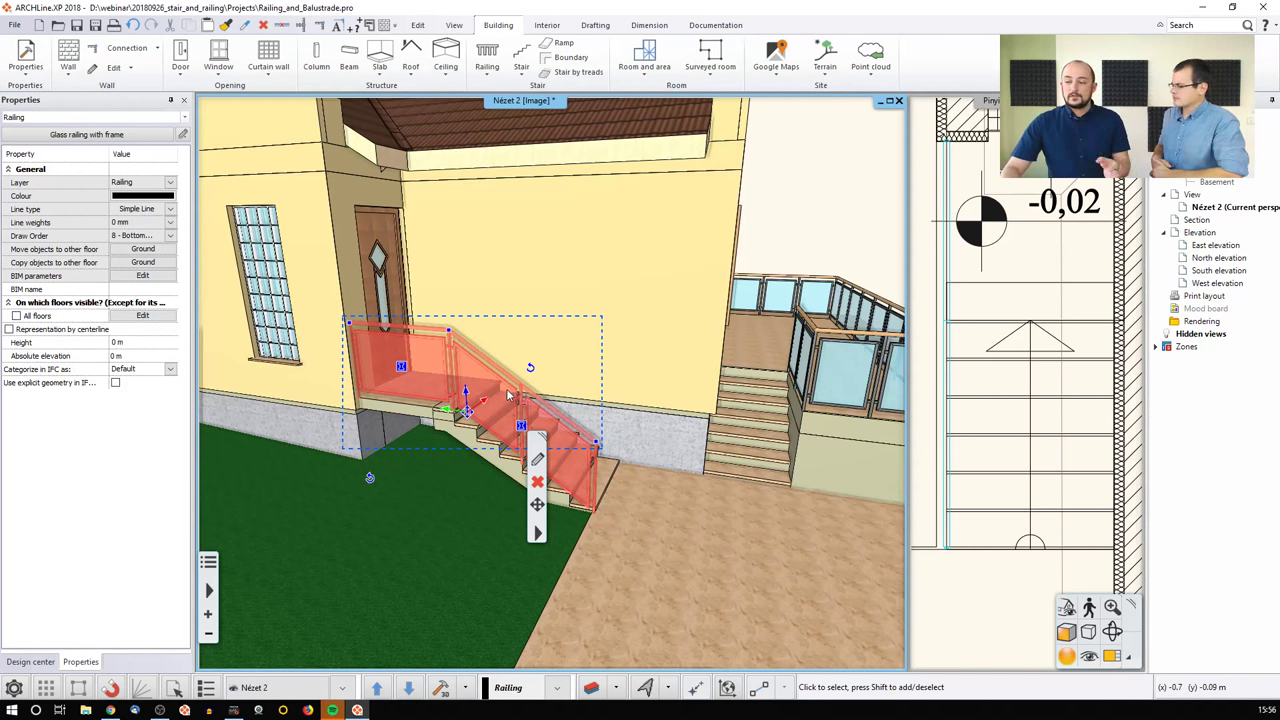
pyautogui.click(537, 462)
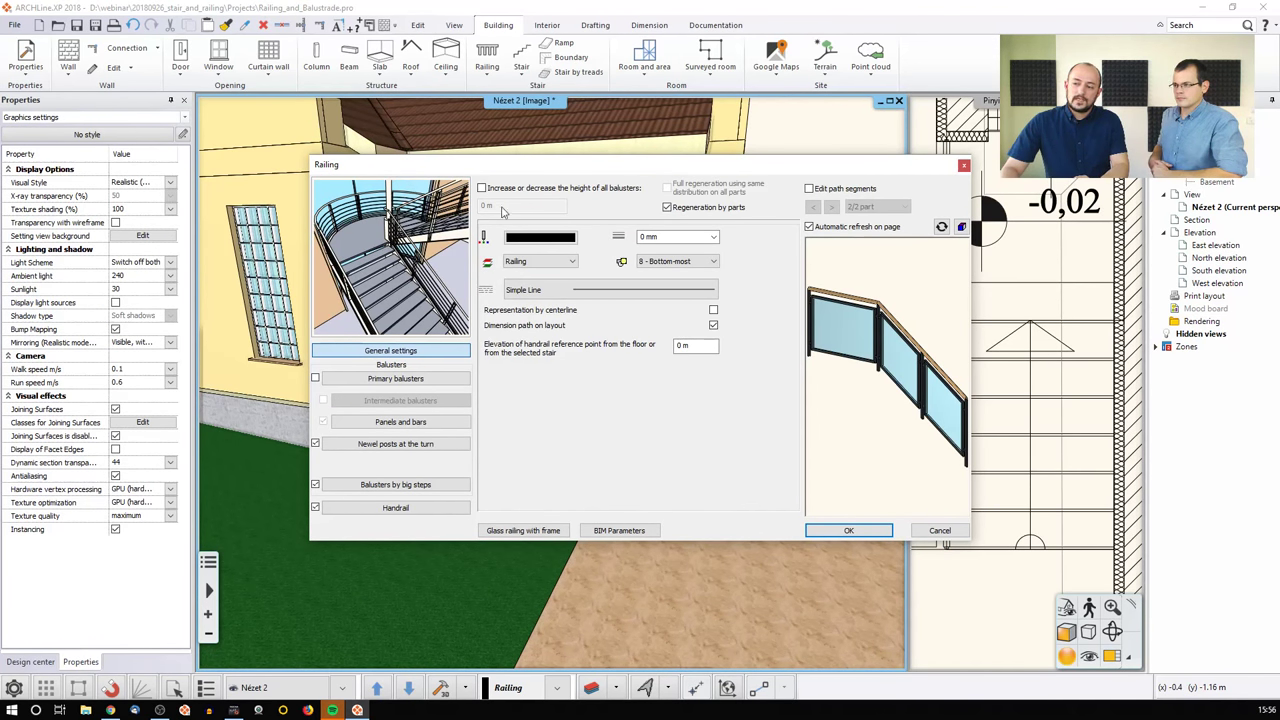
pyautogui.click(535, 531)
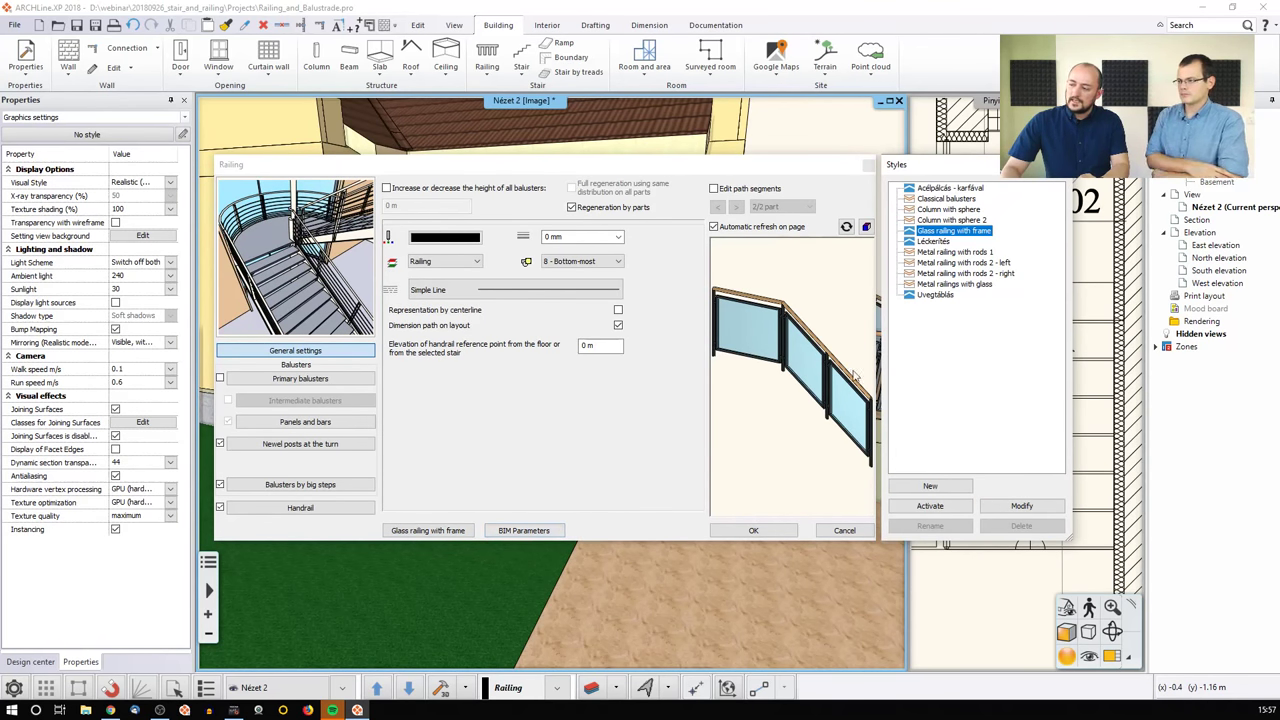
pyautogui.click(940, 252)
pyautogui.click(935, 273)
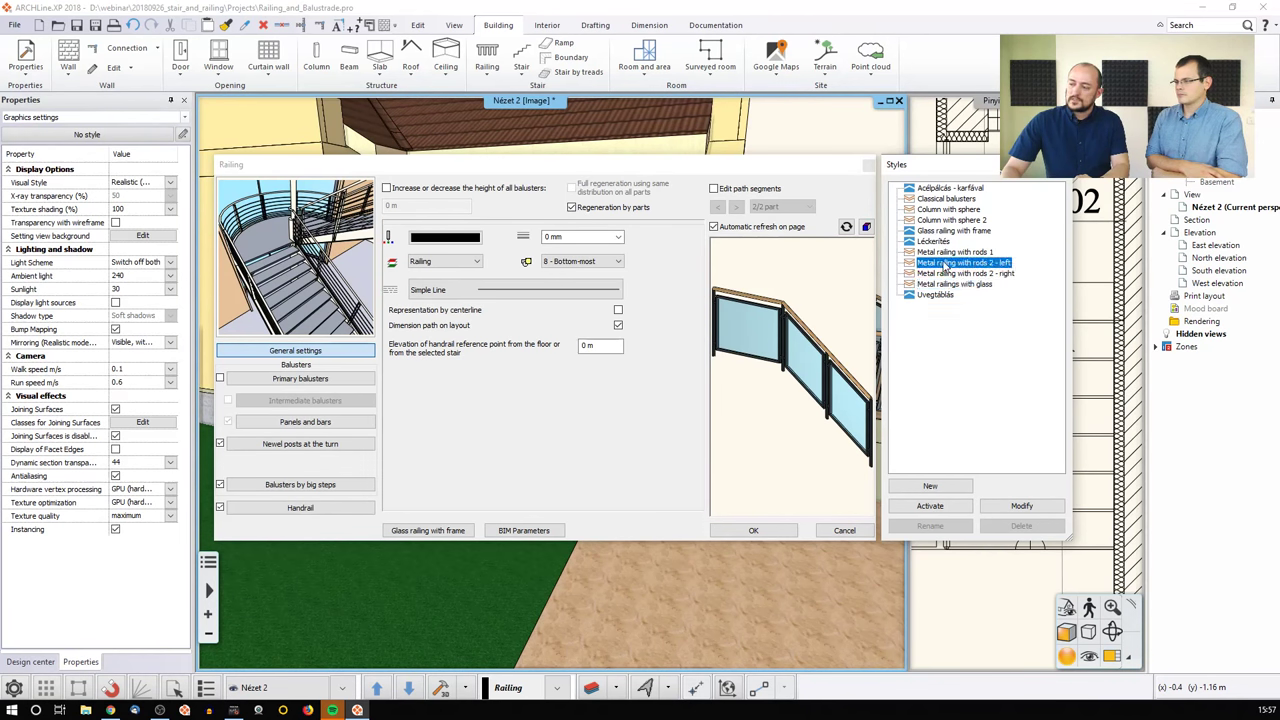
pyautogui.click(945, 252)
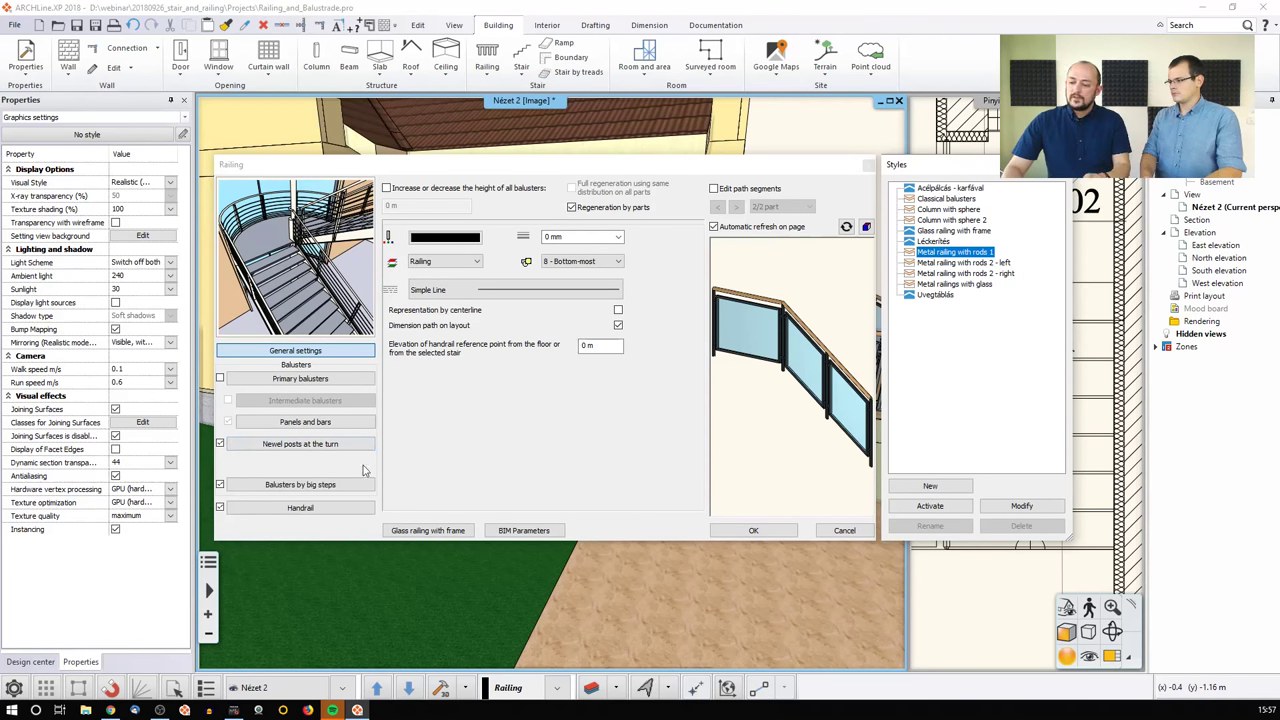
# Step: Examine the name, folder and subfolder options for a new railing style, and leave the settings without saving one
pyautogui.click(928, 487)
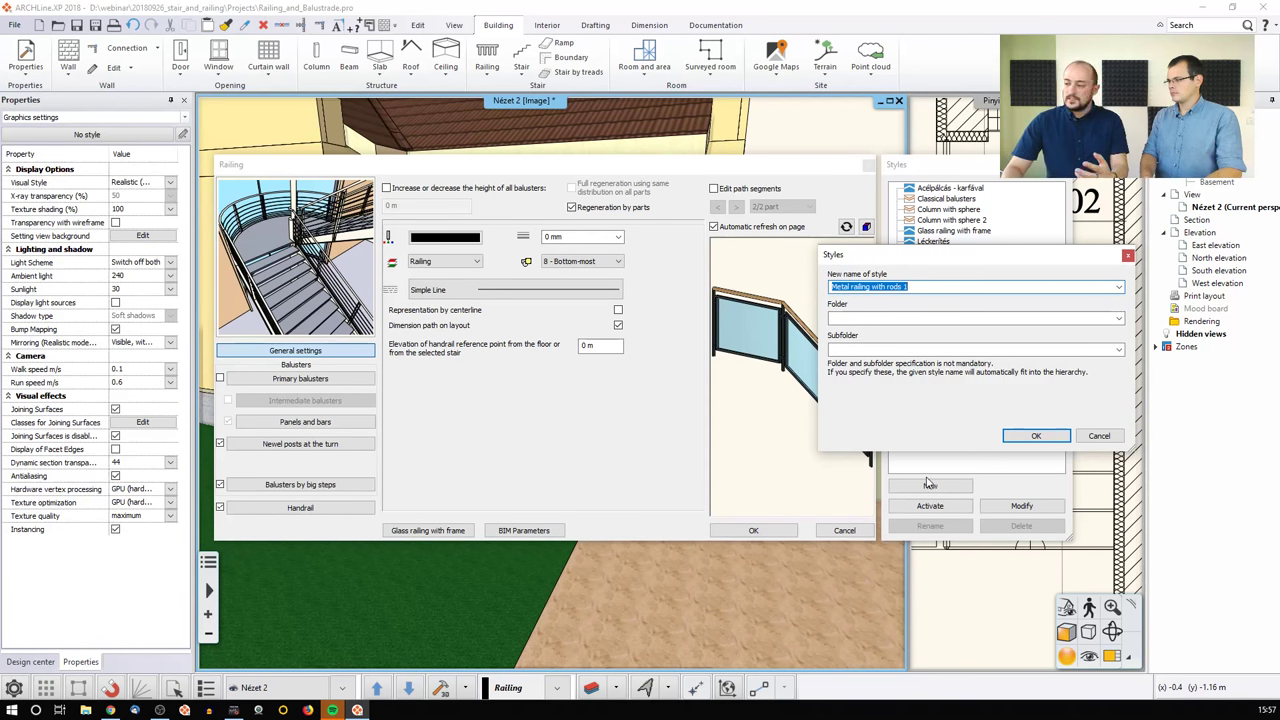
pyautogui.moveTo(866, 258); pyautogui.dragTo(592, 278)
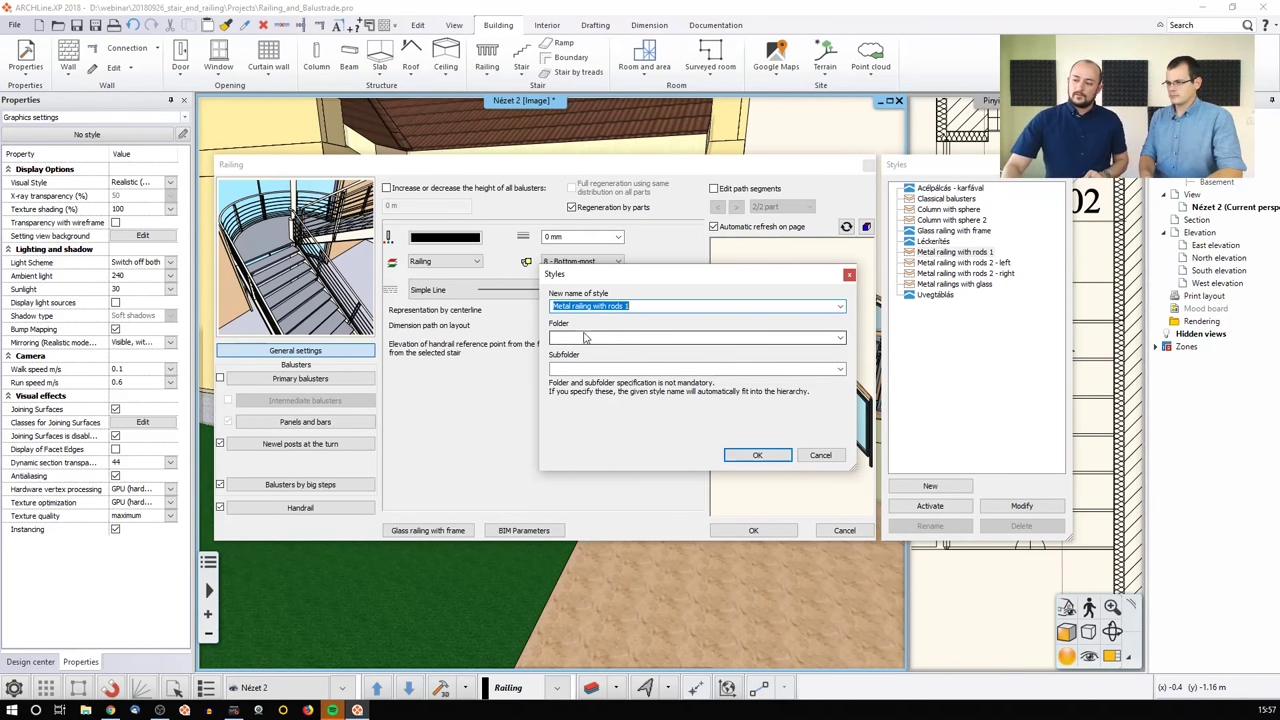
pyautogui.click(818, 457)
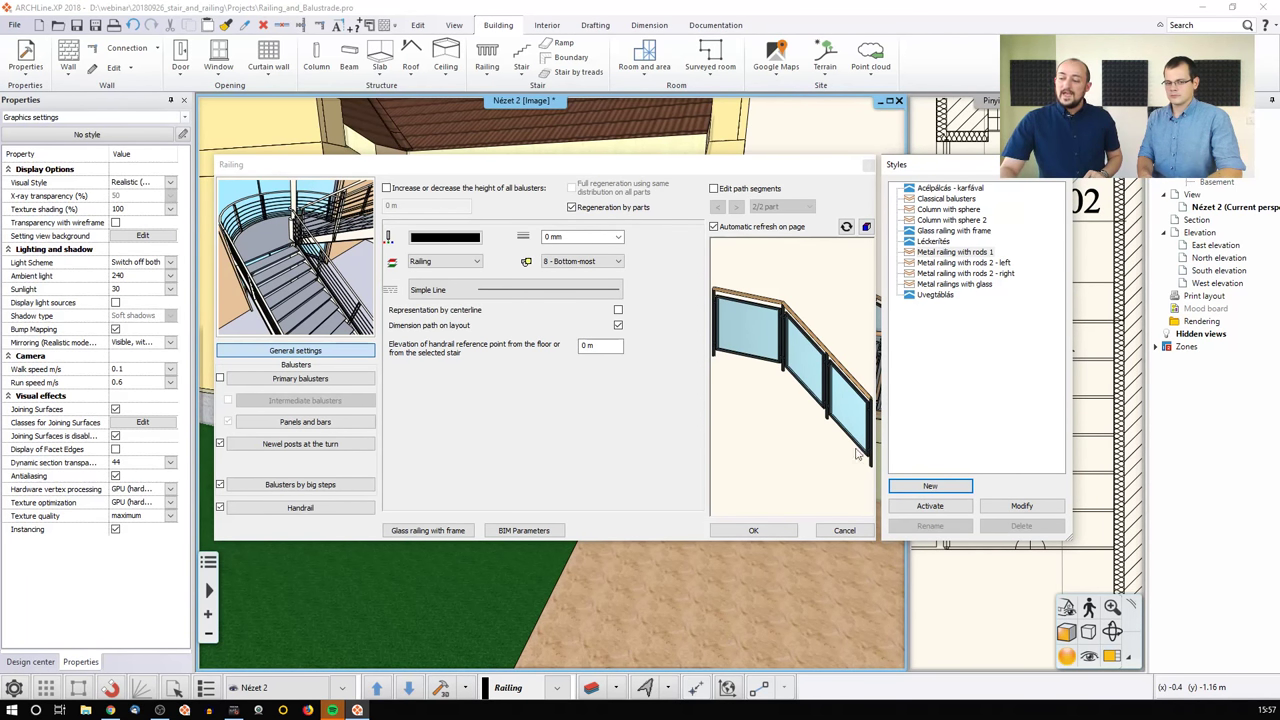
pyautogui.click(846, 528)
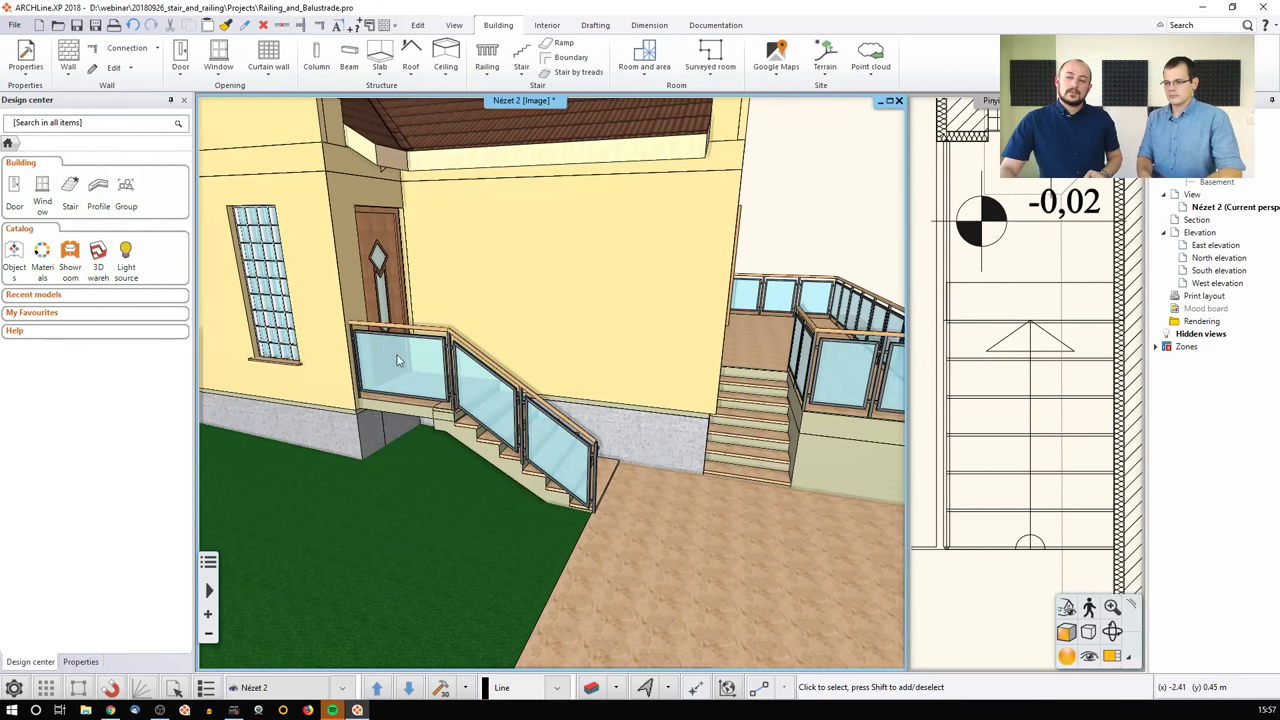
# Step: Start the Railing command to view the available styles and the export and import options, and leave it without drawing
pyautogui.click(488, 76)
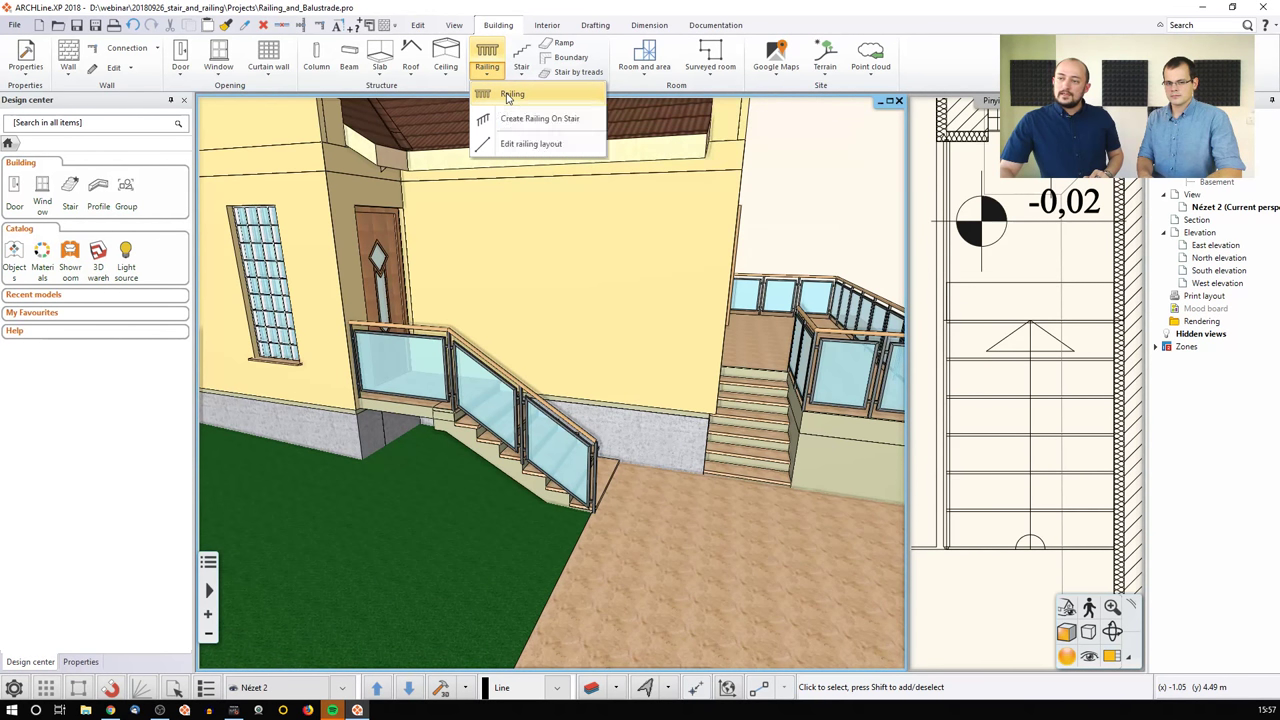
pyautogui.click(510, 95)
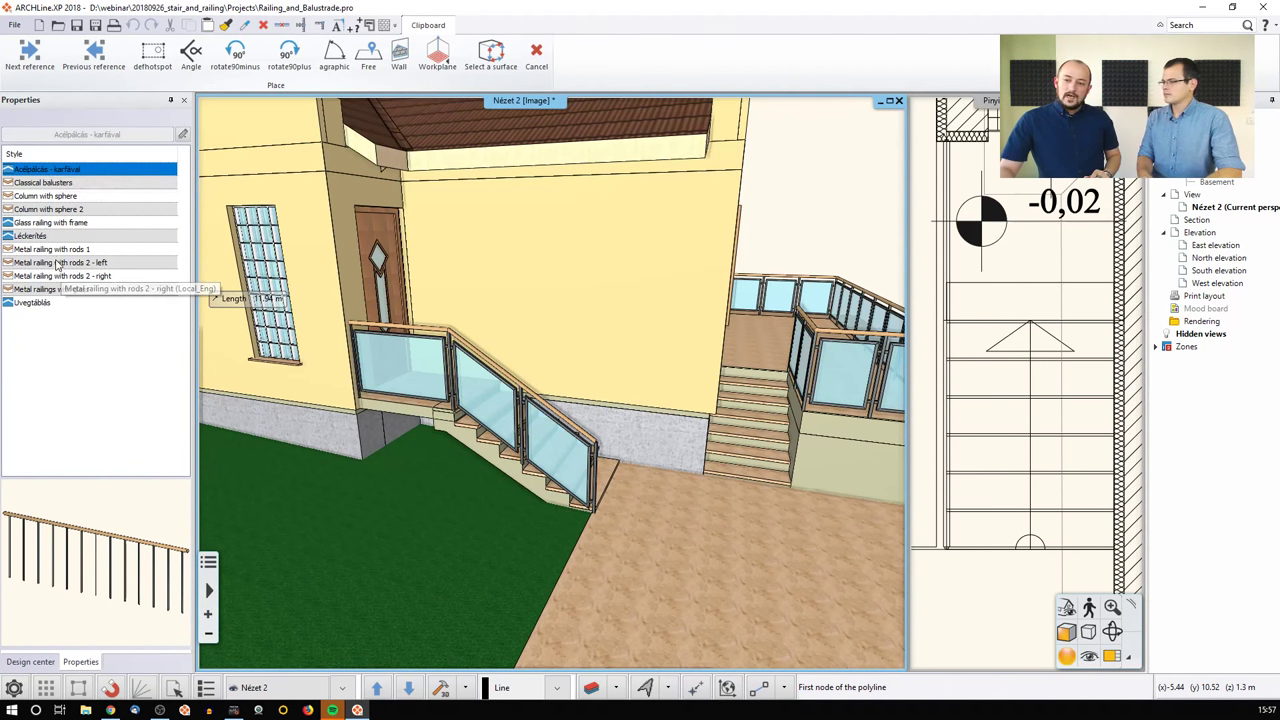
pyautogui.rightClick(44, 229)
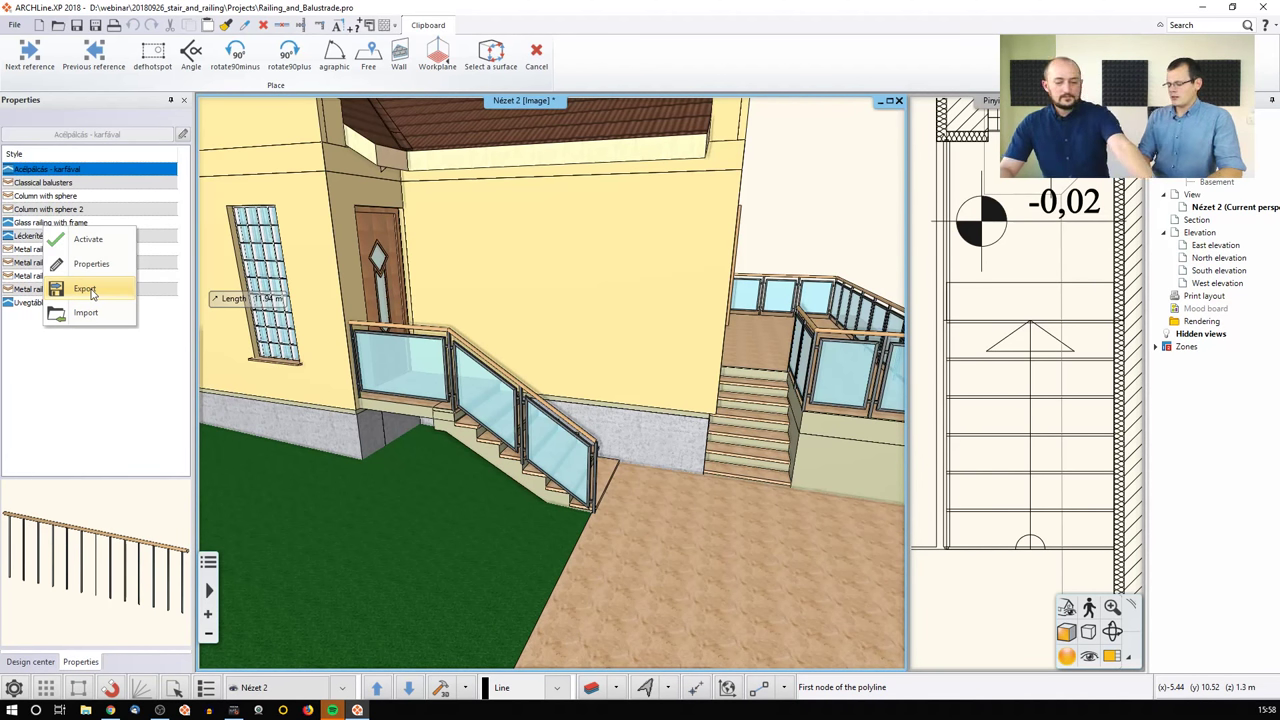
pyautogui.press('Escape')
pyautogui.press('Escape')
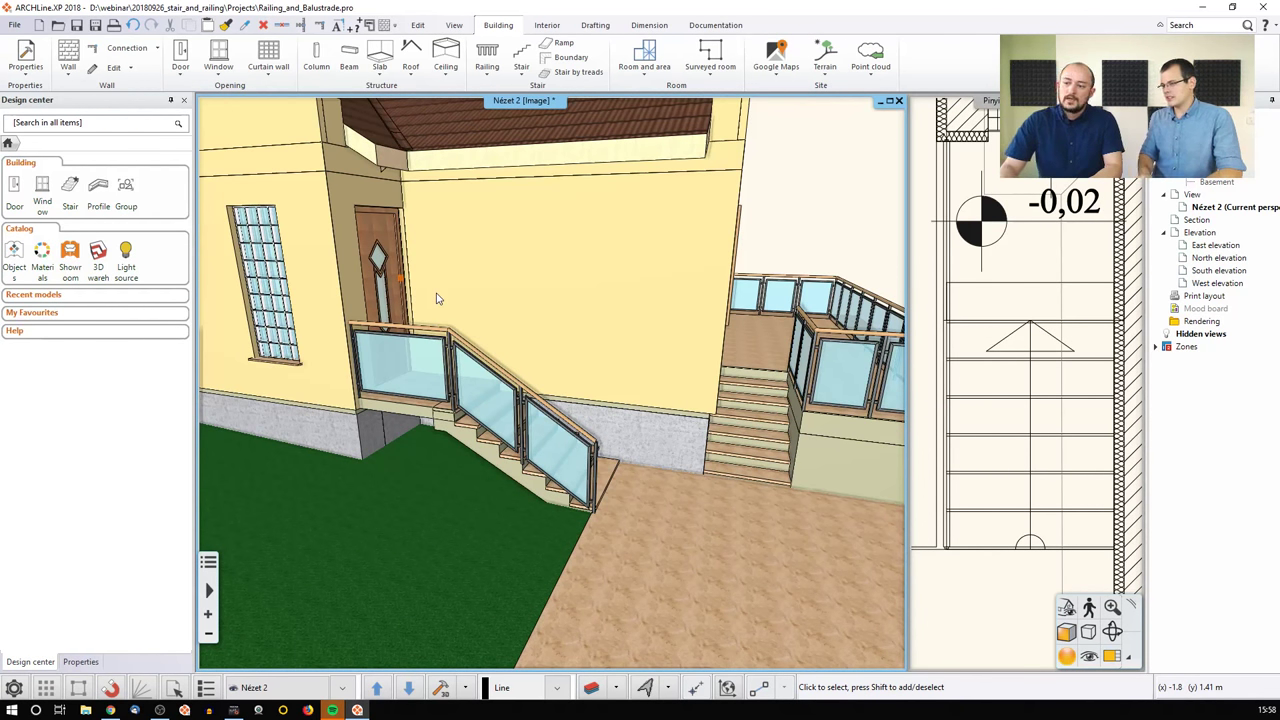
# Step: Turn off the newel posts at the turn and the balusters by big steps in the entrance stair railing's settings
pyautogui.click(460, 372)
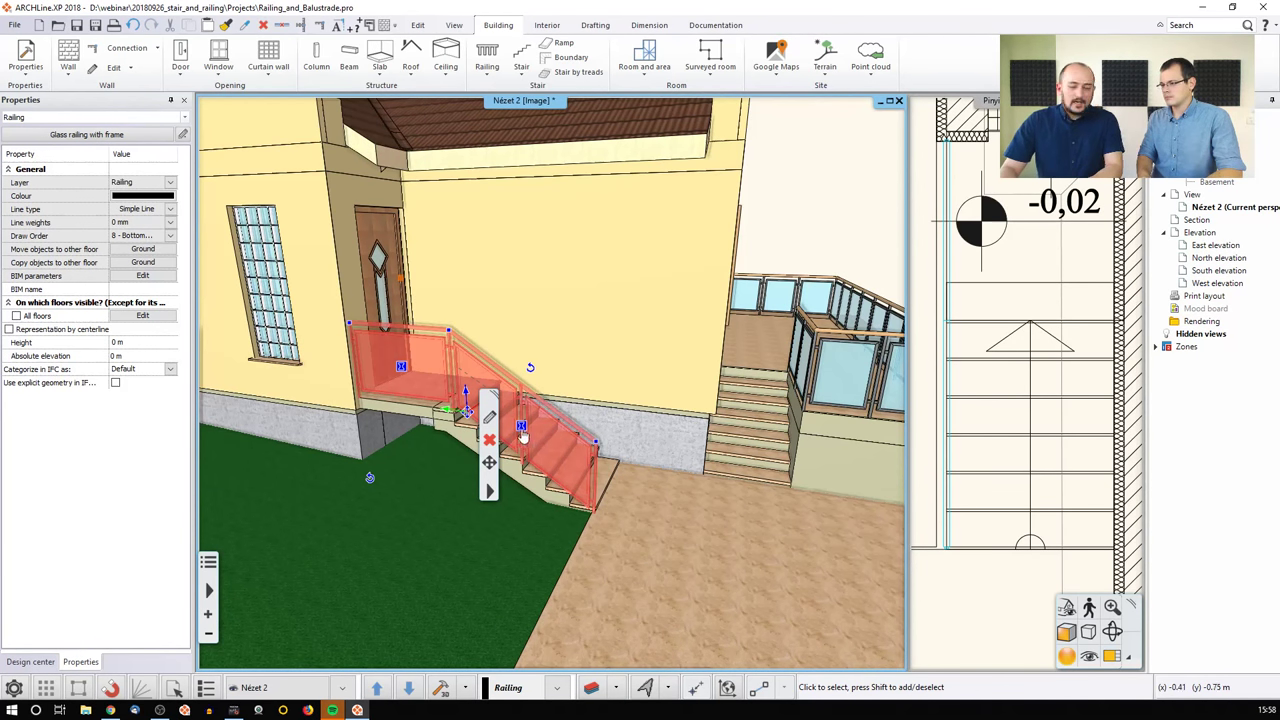
pyautogui.click(489, 417)
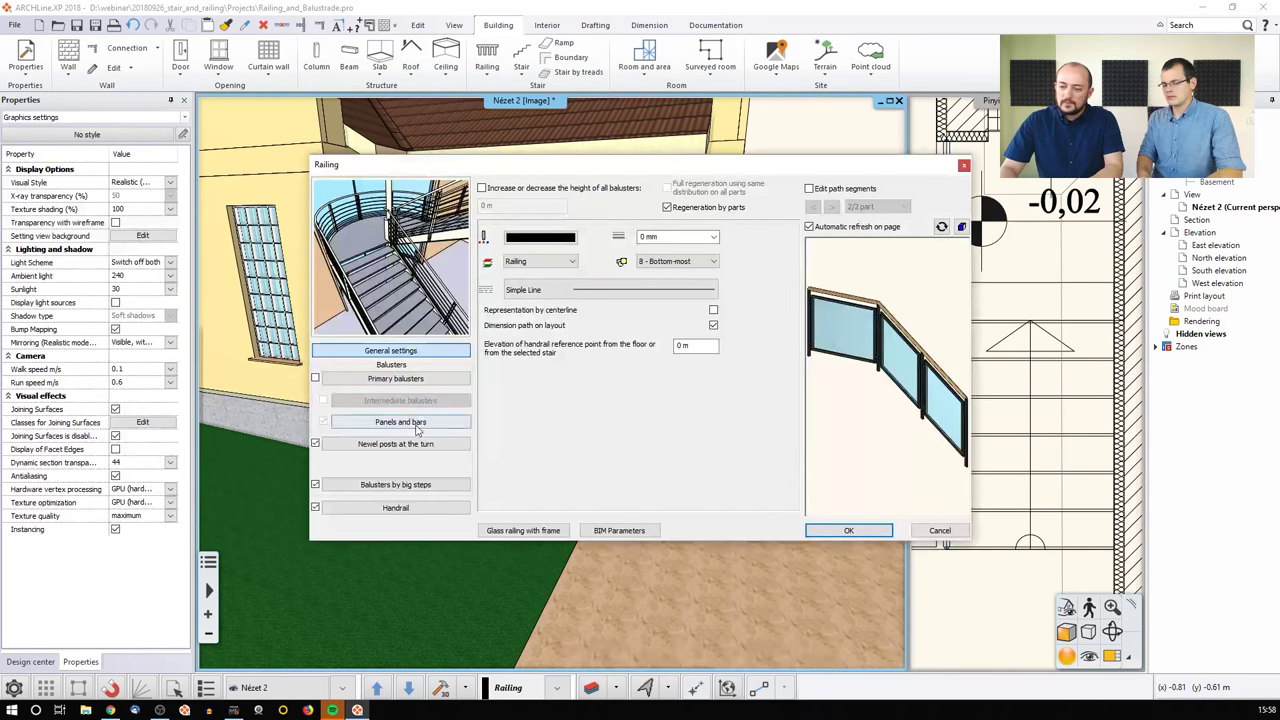
pyautogui.click(315, 443)
pyautogui.click(315, 484)
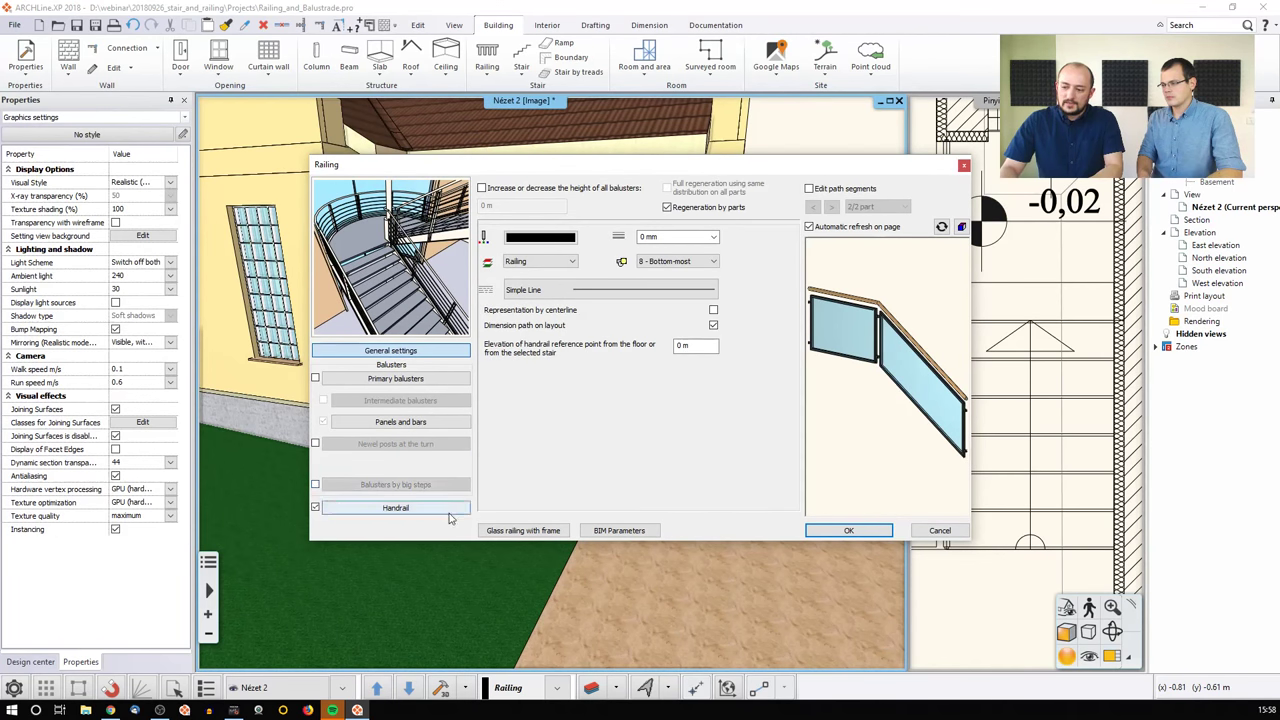
# Step: Delete the frame, all bars and the glass object from the railing's panels and bars list
pyautogui.click(334, 422)
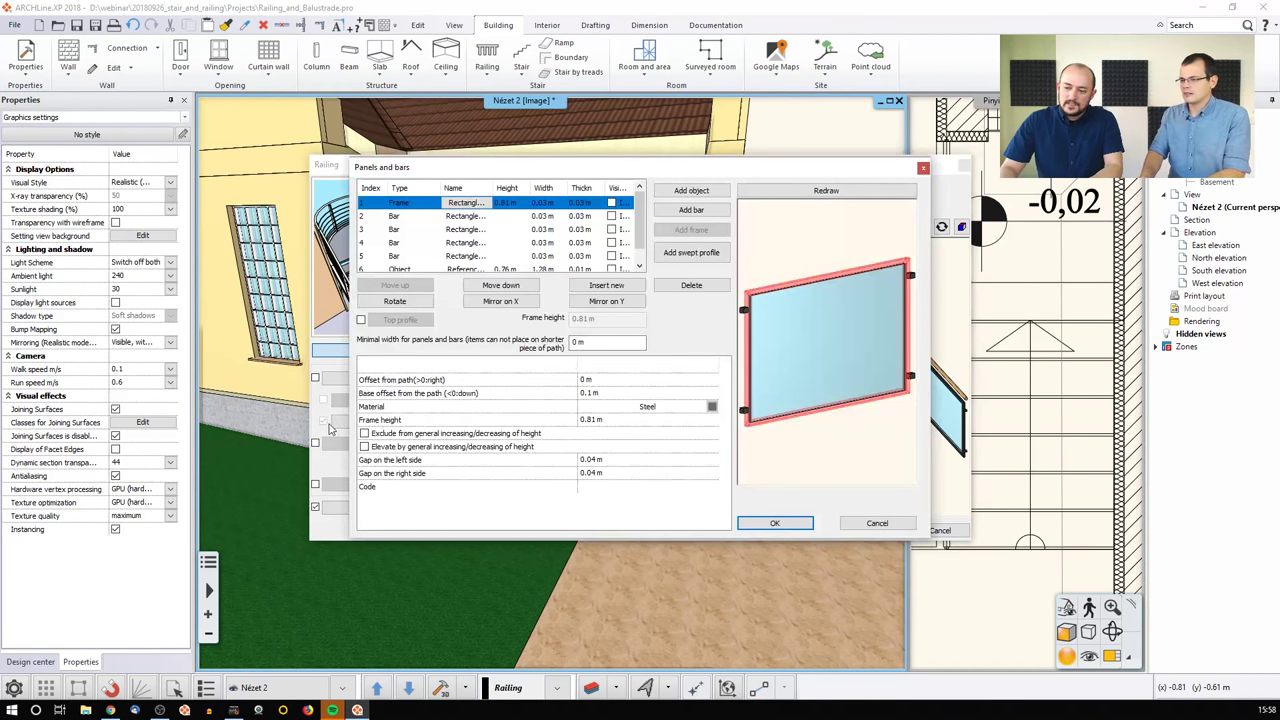
pyautogui.click(692, 285)
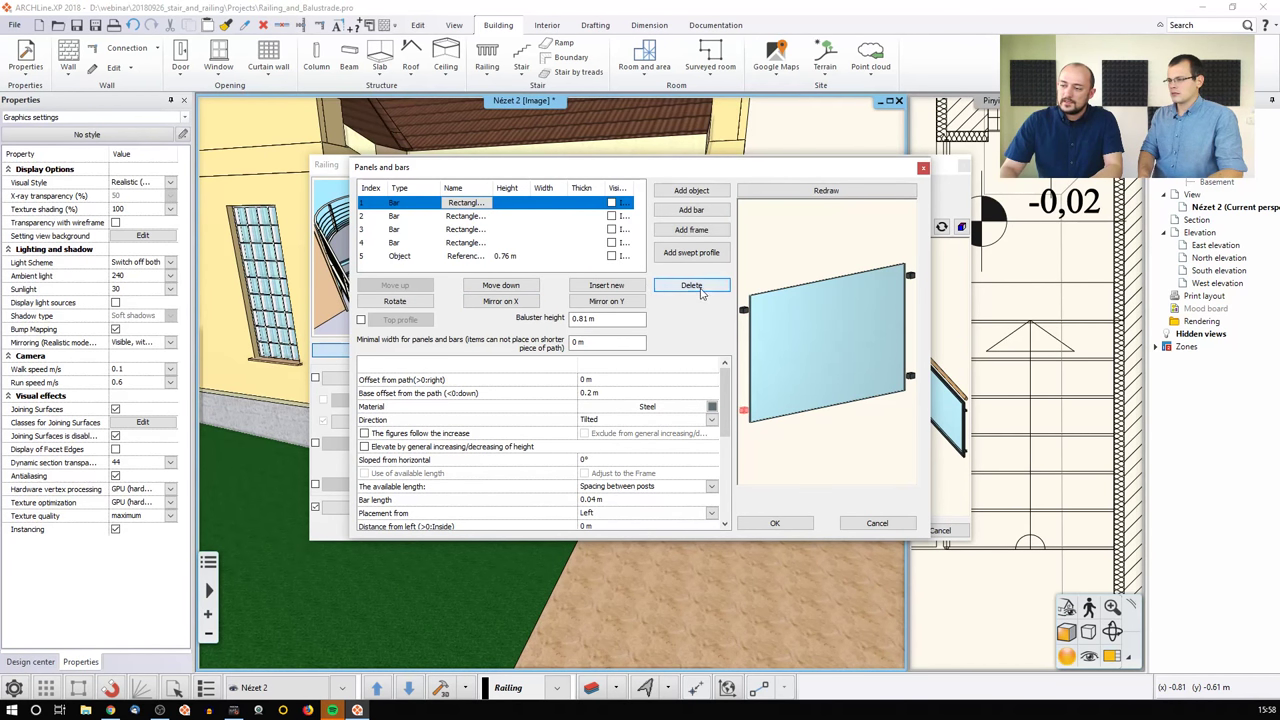
pyautogui.click(692, 286)
pyautogui.click(692, 286)
pyautogui.click(692, 286)
pyautogui.click(692, 286)
pyautogui.click(692, 286)
pyautogui.click(777, 522)
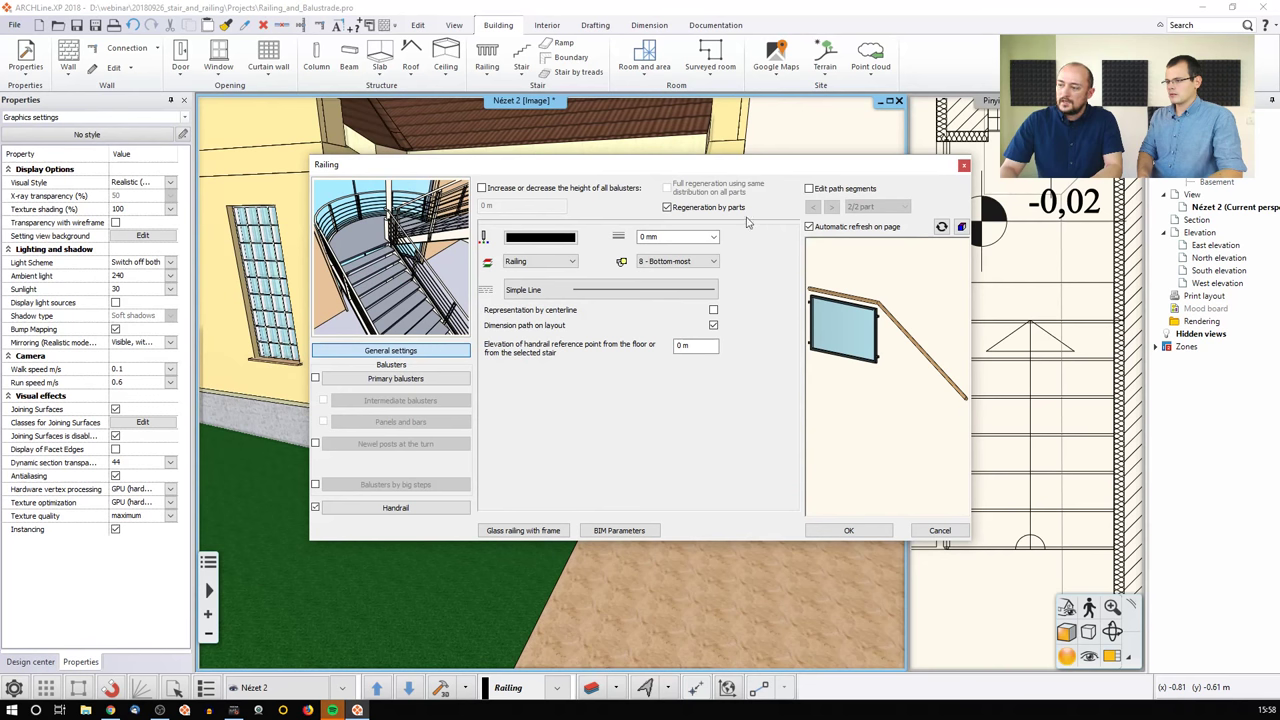
# Step: Switch the railing from regeneration by parts to full regeneration using the same distribution on all parts
pyautogui.click(691, 208)
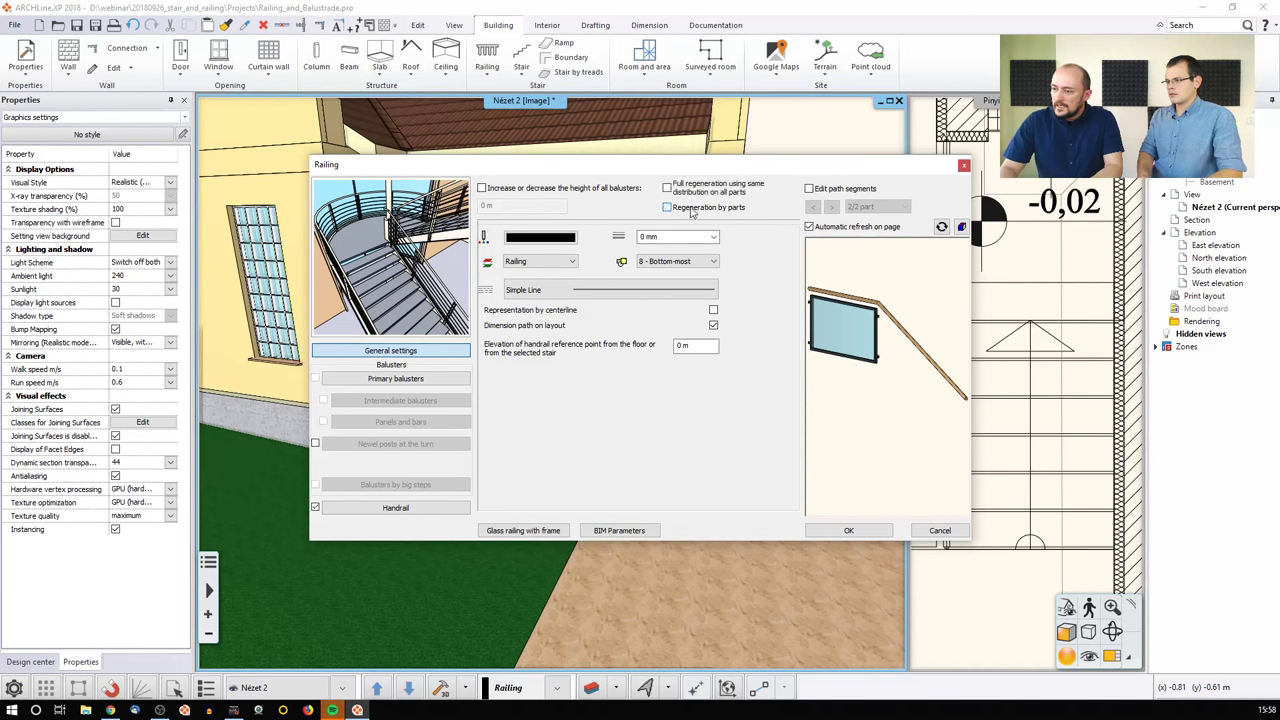
pyautogui.click(667, 188)
pyautogui.click(680, 390)
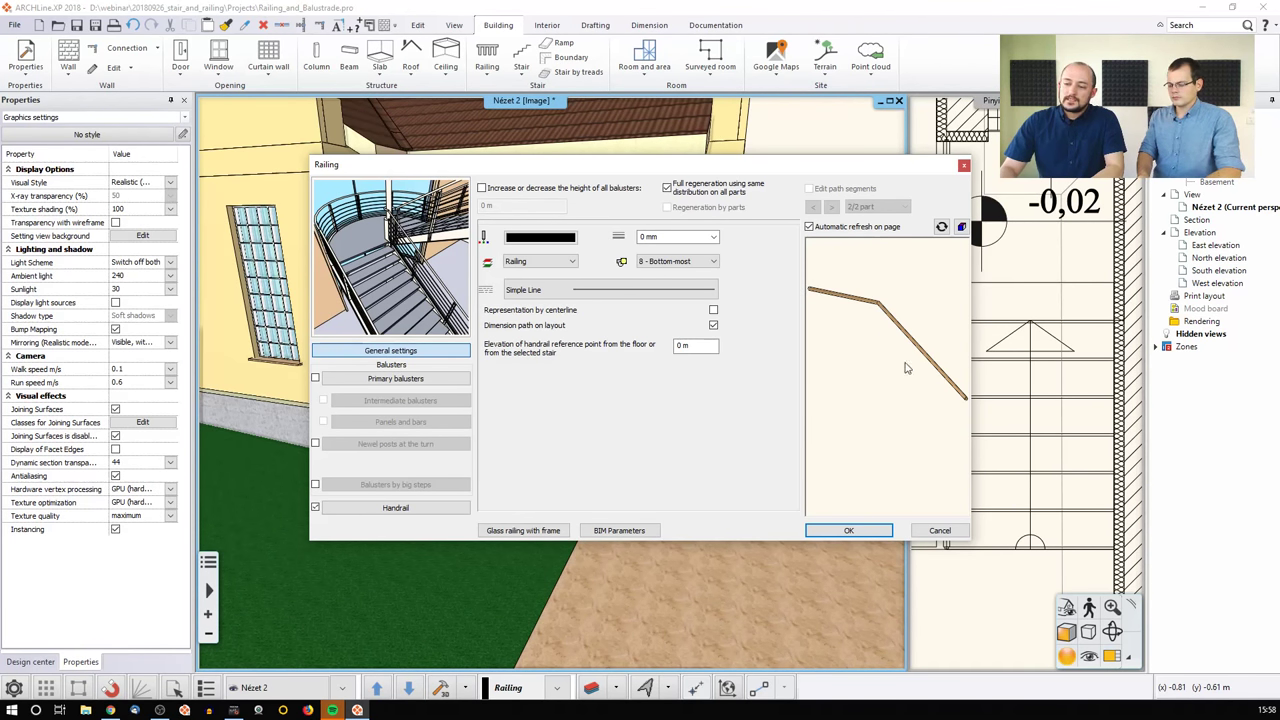
# Step: Save the railing settings as a new style named "Only handrail" and apply them to the entrance stair railing
pyautogui.click(540, 533)
pyautogui.click(927, 487)
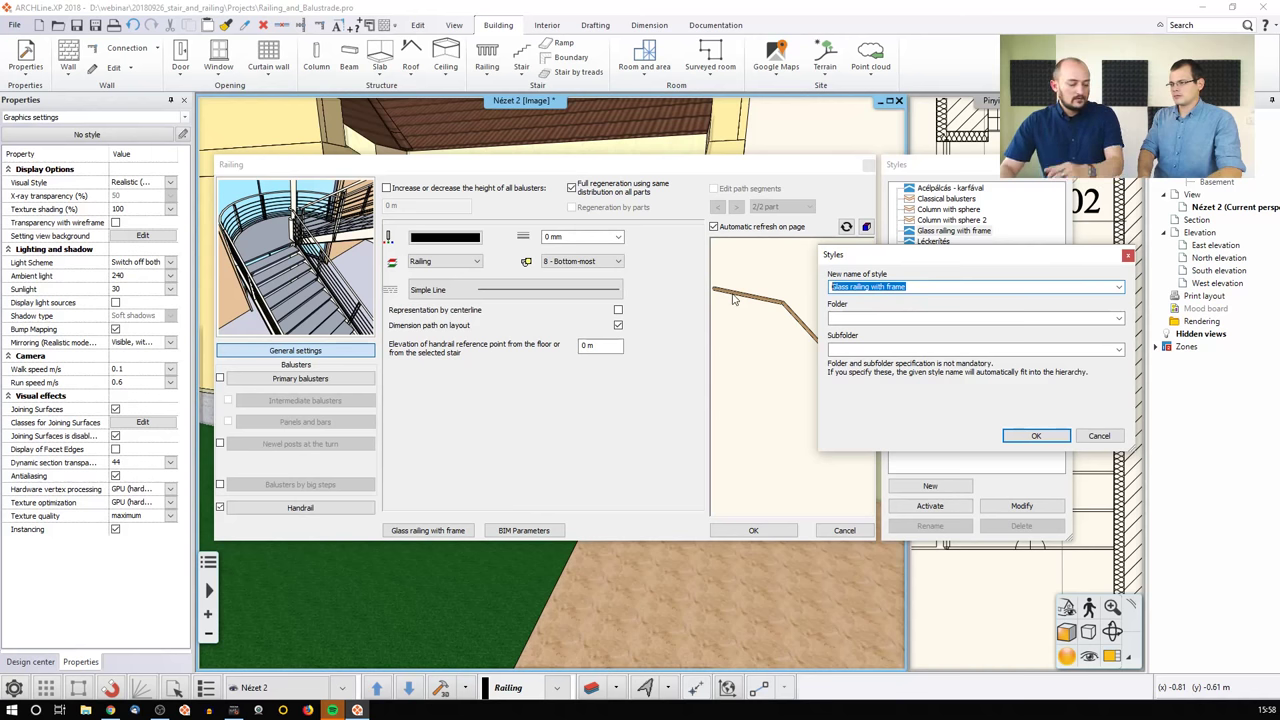
pyautogui.write('On')
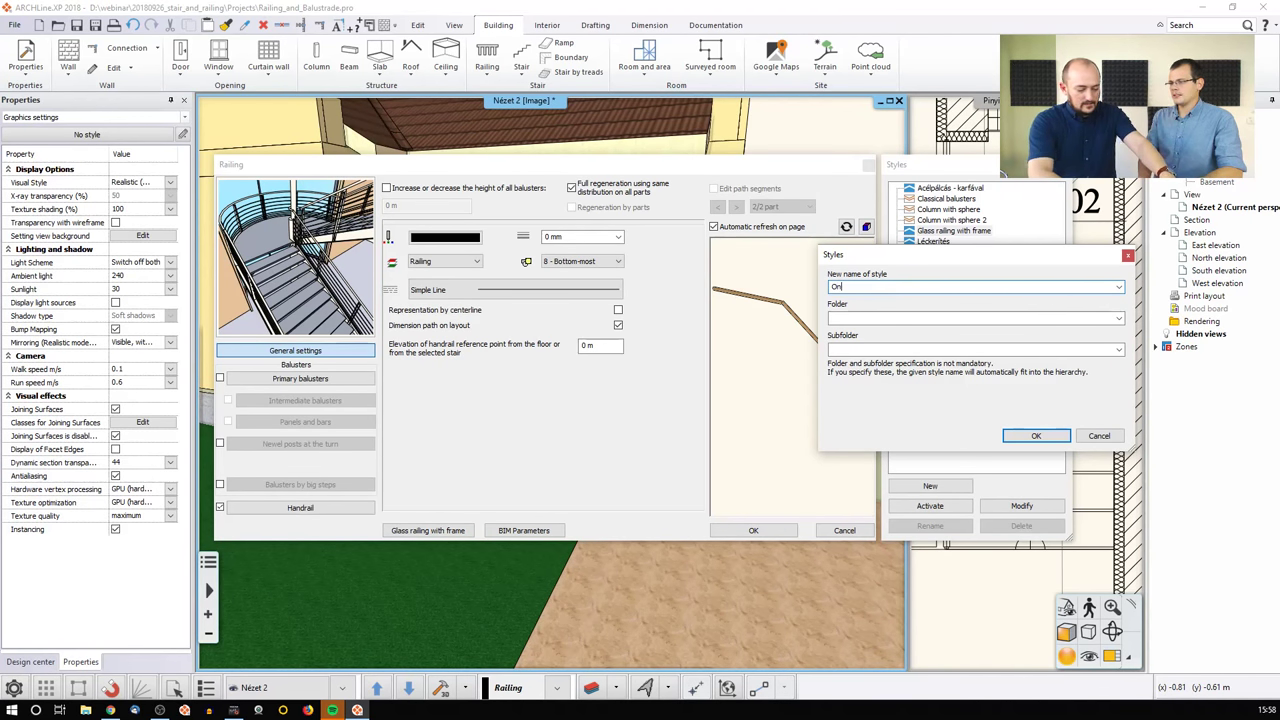
pyautogui.write('ly handrail')
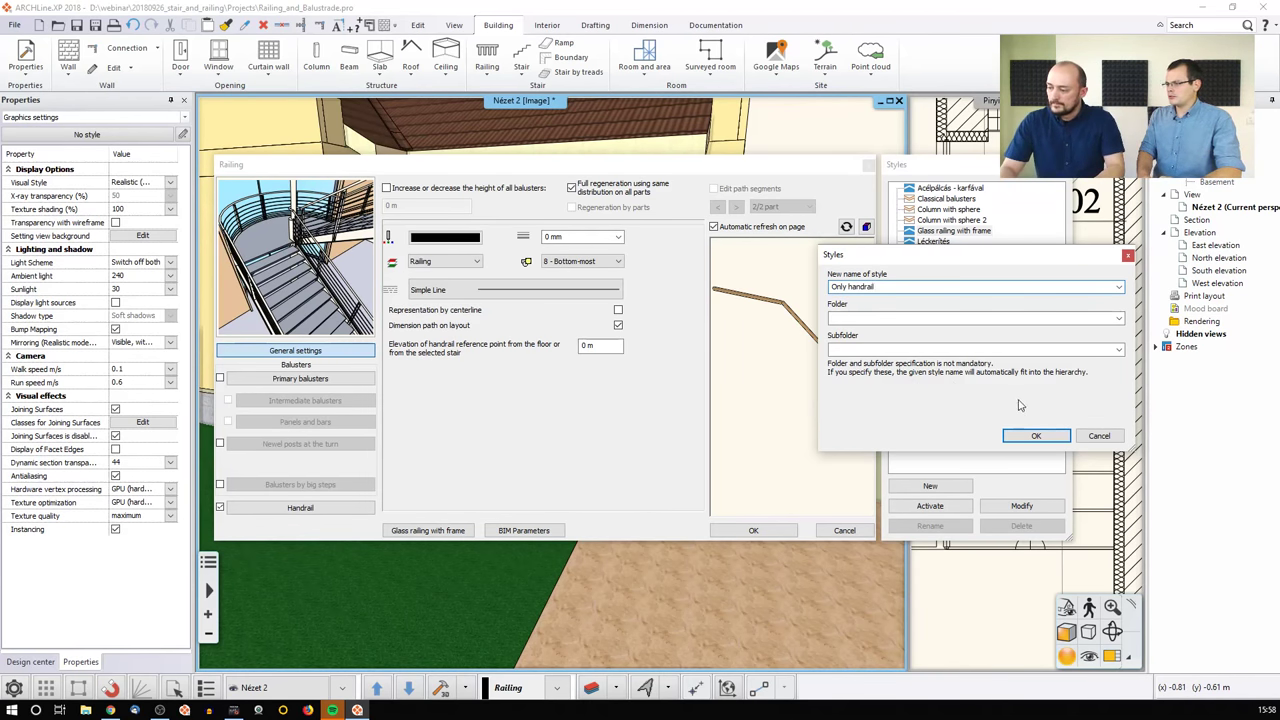
pyautogui.click(1034, 436)
pyautogui.click(752, 531)
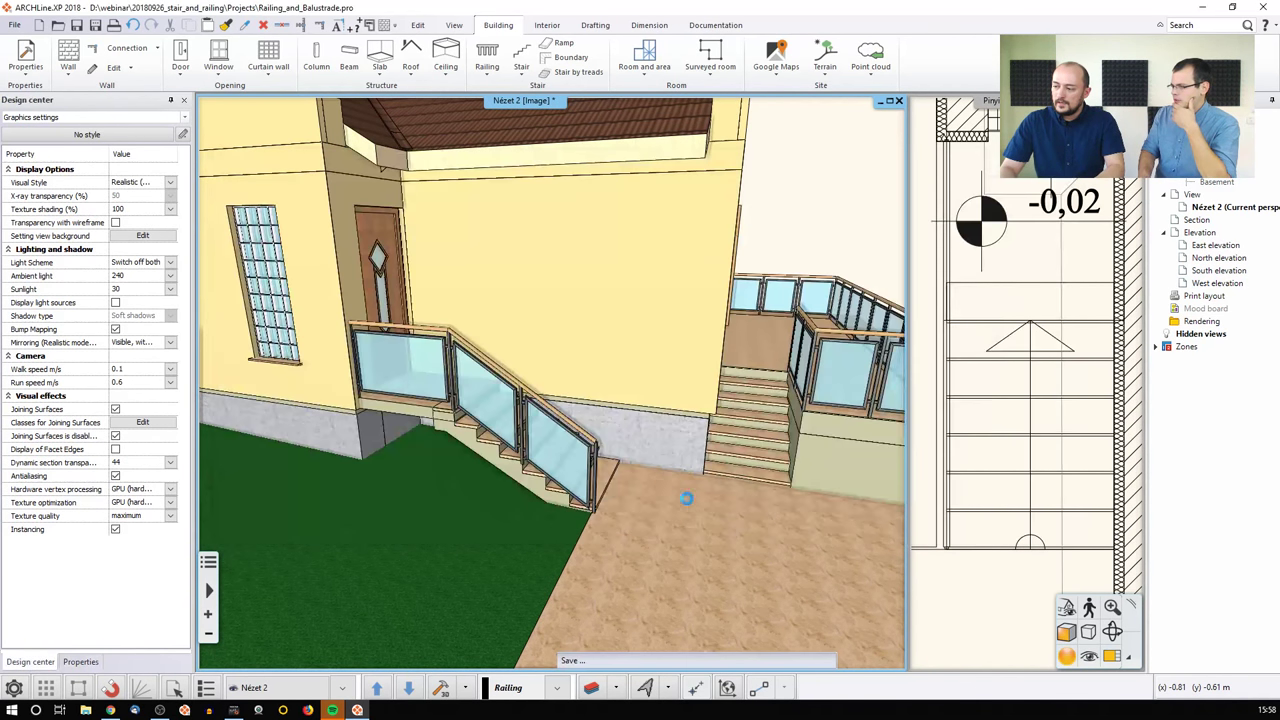
# Step: Open the recent project Railing_Samples.pro, closing the house project without saving, and view the sample railings from another angle
pyautogui.click(15, 24)
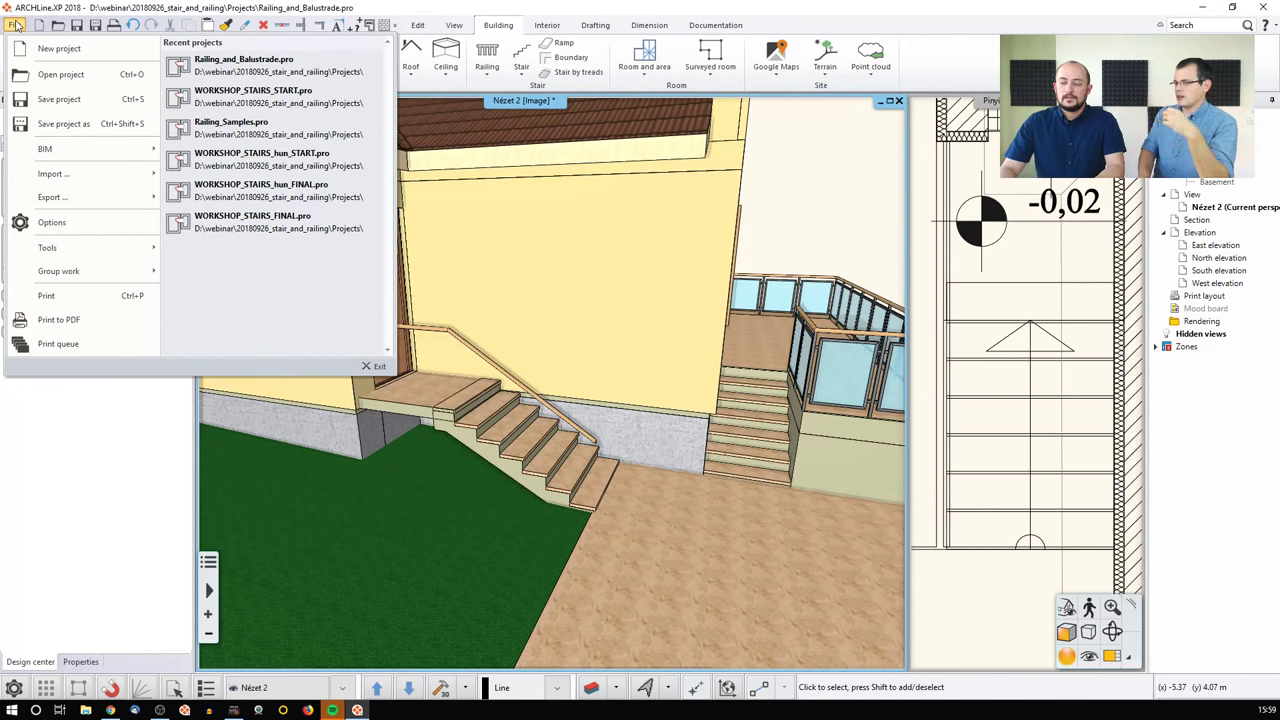
pyautogui.click(250, 128)
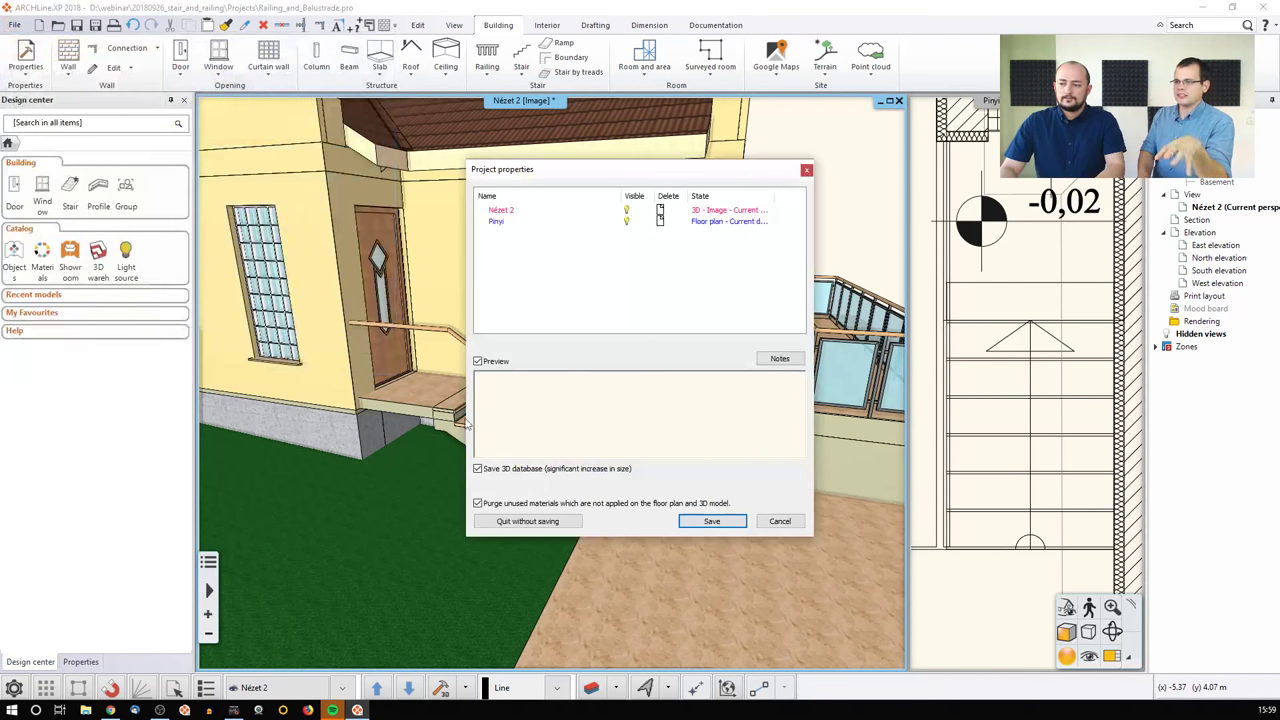
pyautogui.click(521, 520)
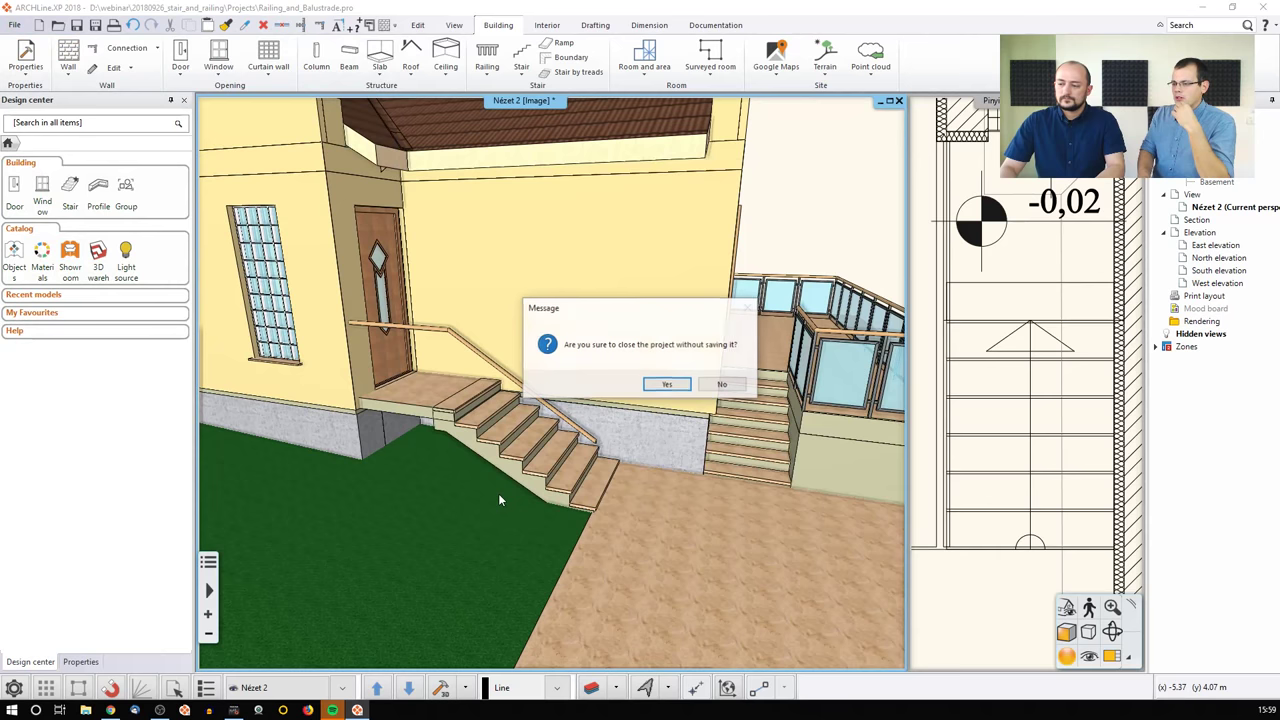
pyautogui.click(664, 385)
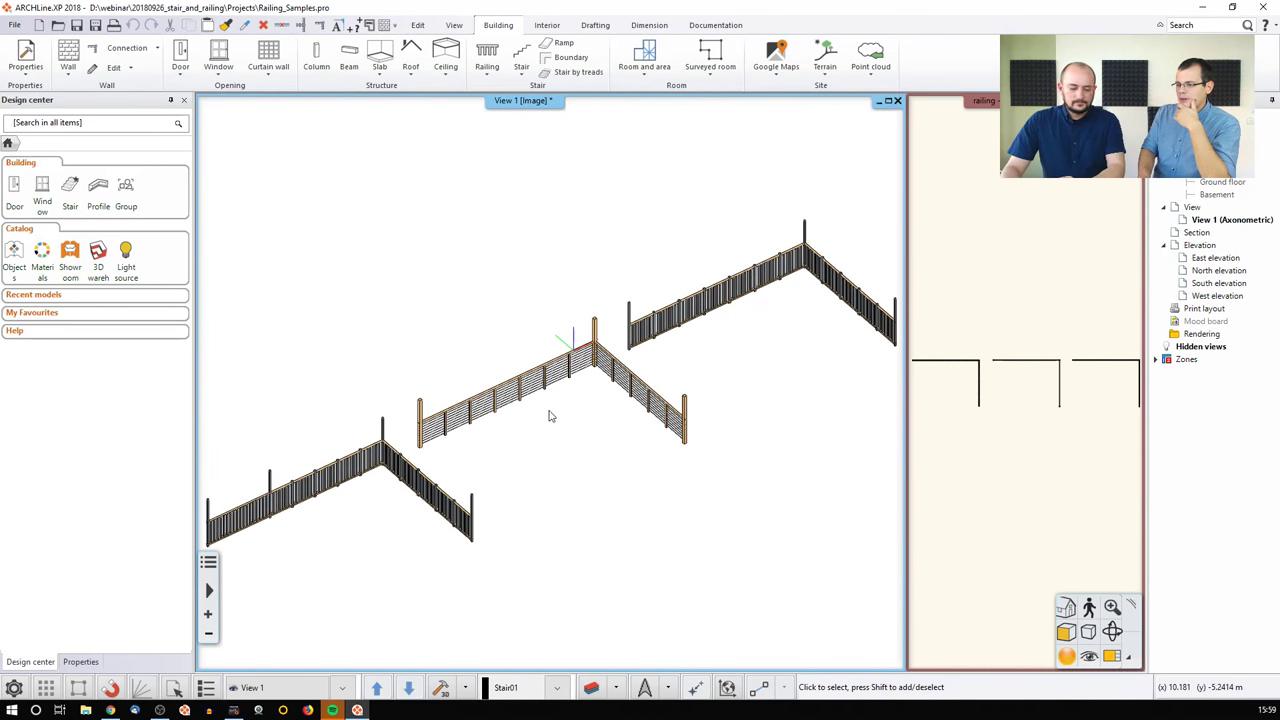
pyautogui.moveTo(520, 420); pyautogui.dragTo(480, 432, button='middle')
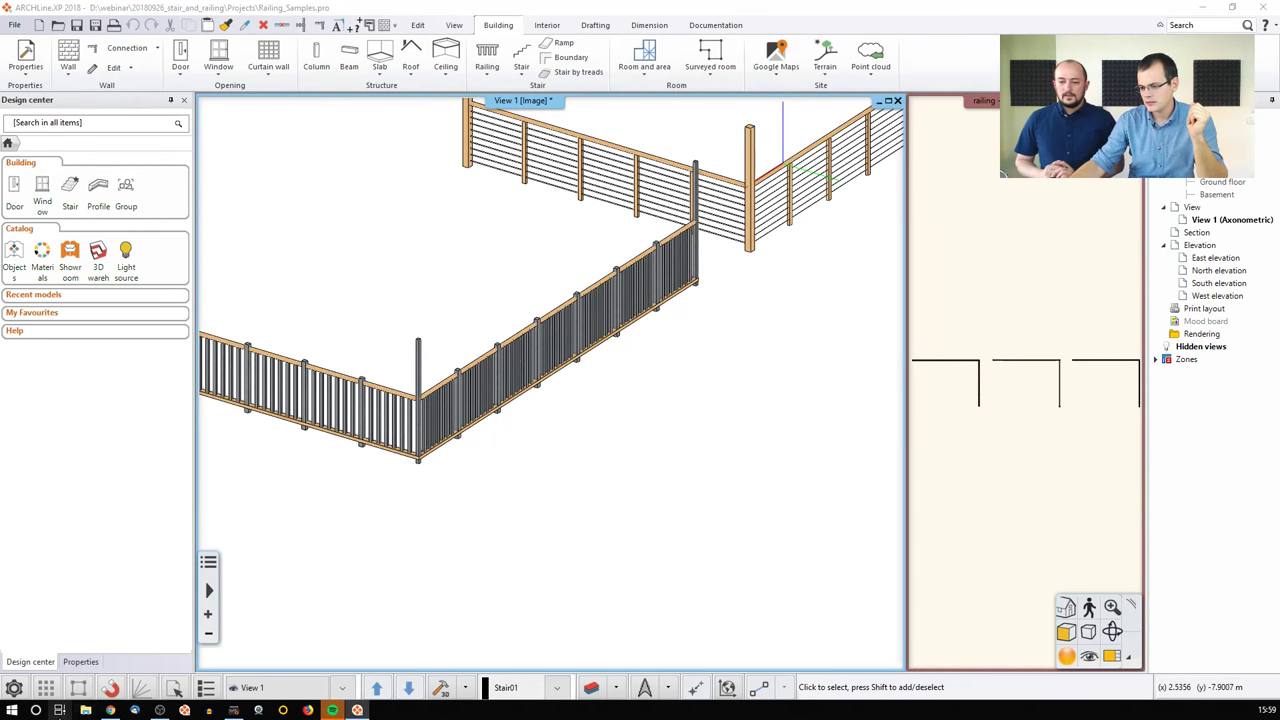
# Step: Switch to the Photos app to look at the railing reference photo colonial1.jpg
pyautogui.click(59, 710)
pyautogui.click(360, 123)
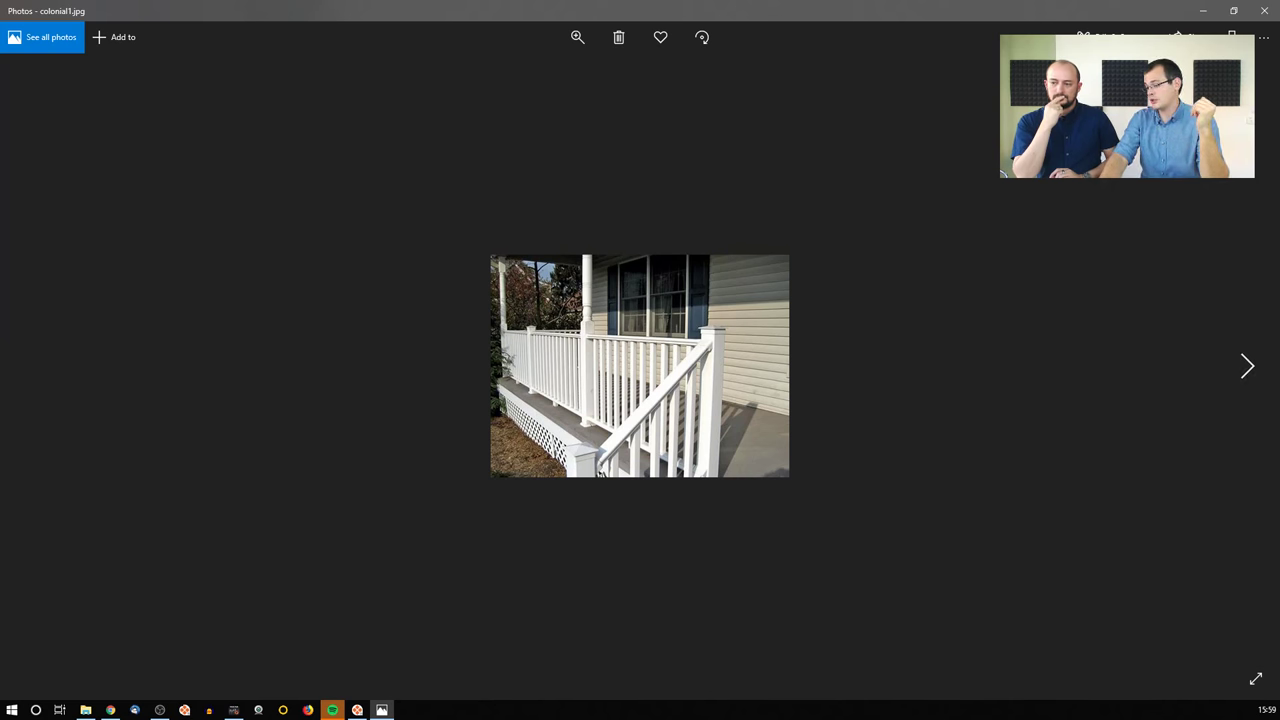
# Step: Browse the remaining railing reference photos, from colonial2.jpg through types.png and the white veranda railing to wire.jpg
pyautogui.press('Right')
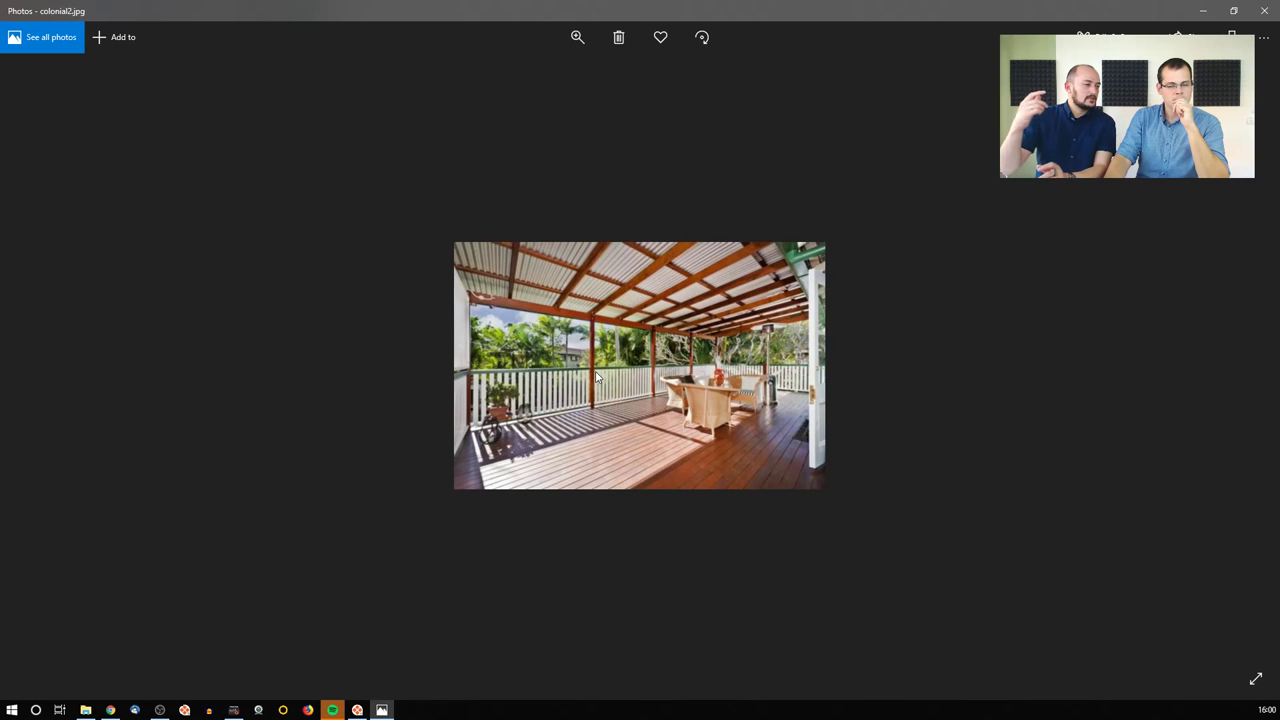
pyautogui.press('Right')
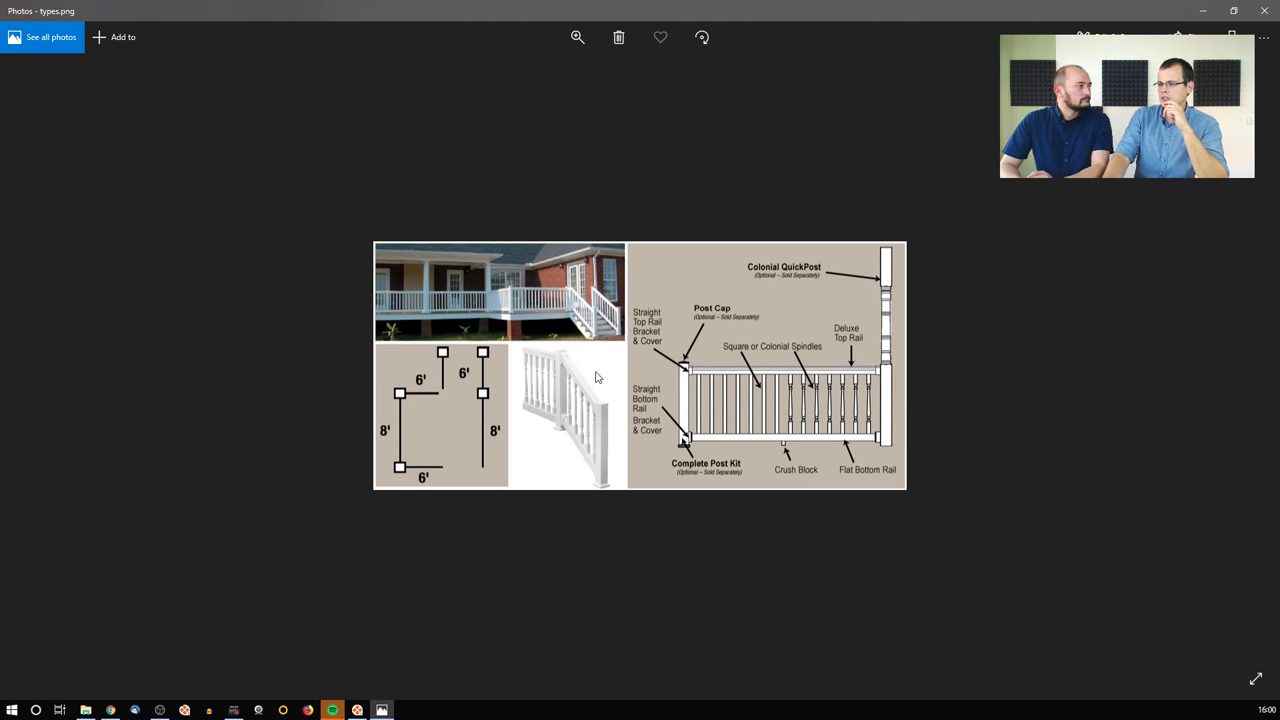
pyautogui.press('Right')
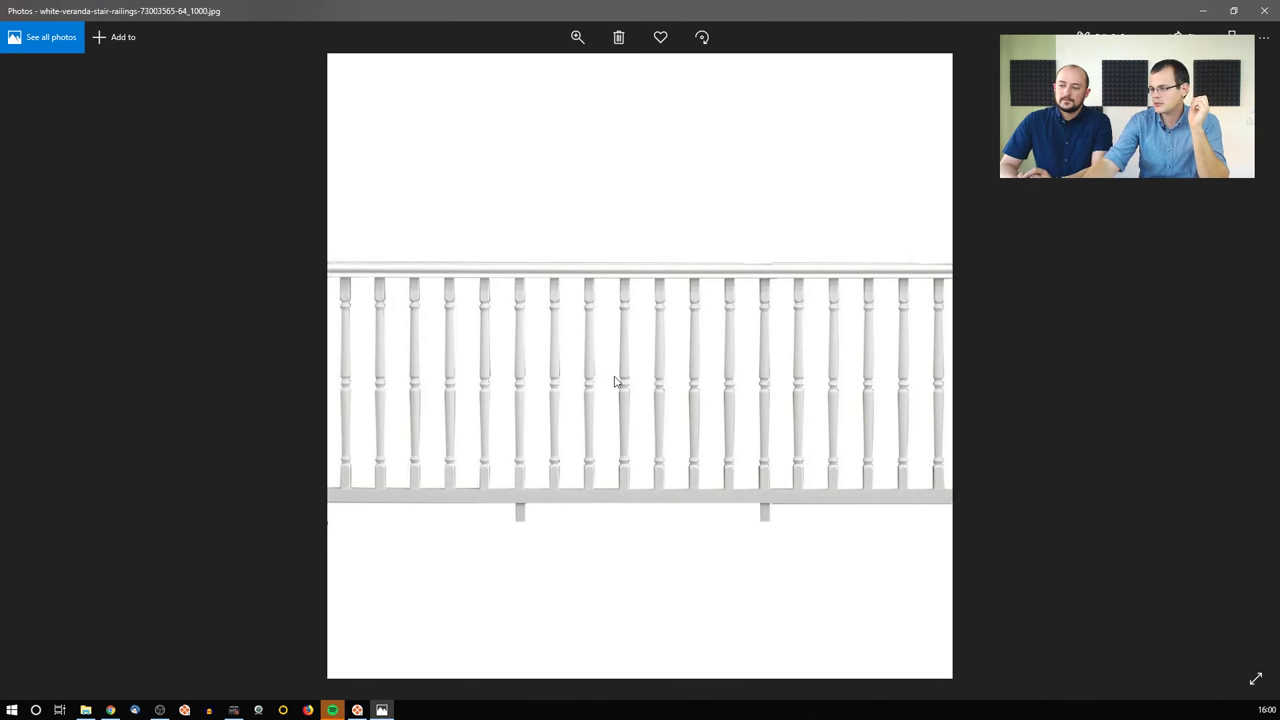
pyautogui.press('Right')
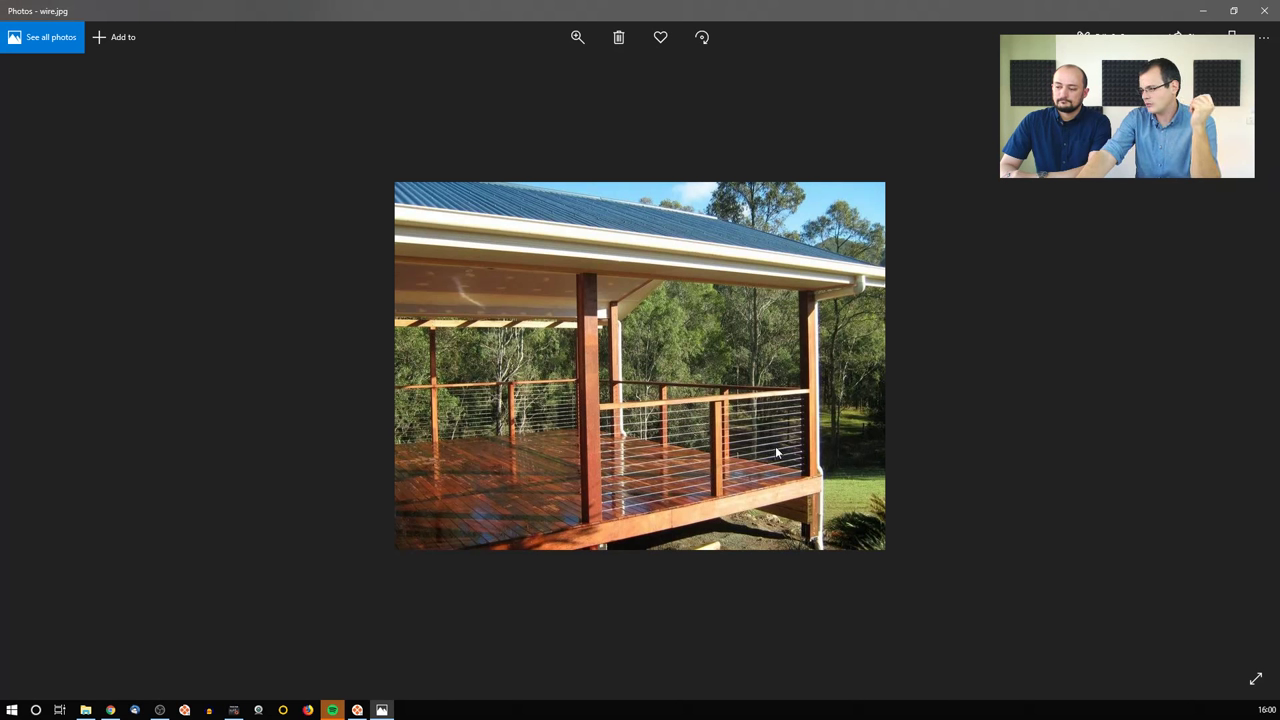
# Step: Switch back to ARCHLine.XP and open the handrail settings of the sample railing with horizontal wires
pyautogui.click(357, 710)
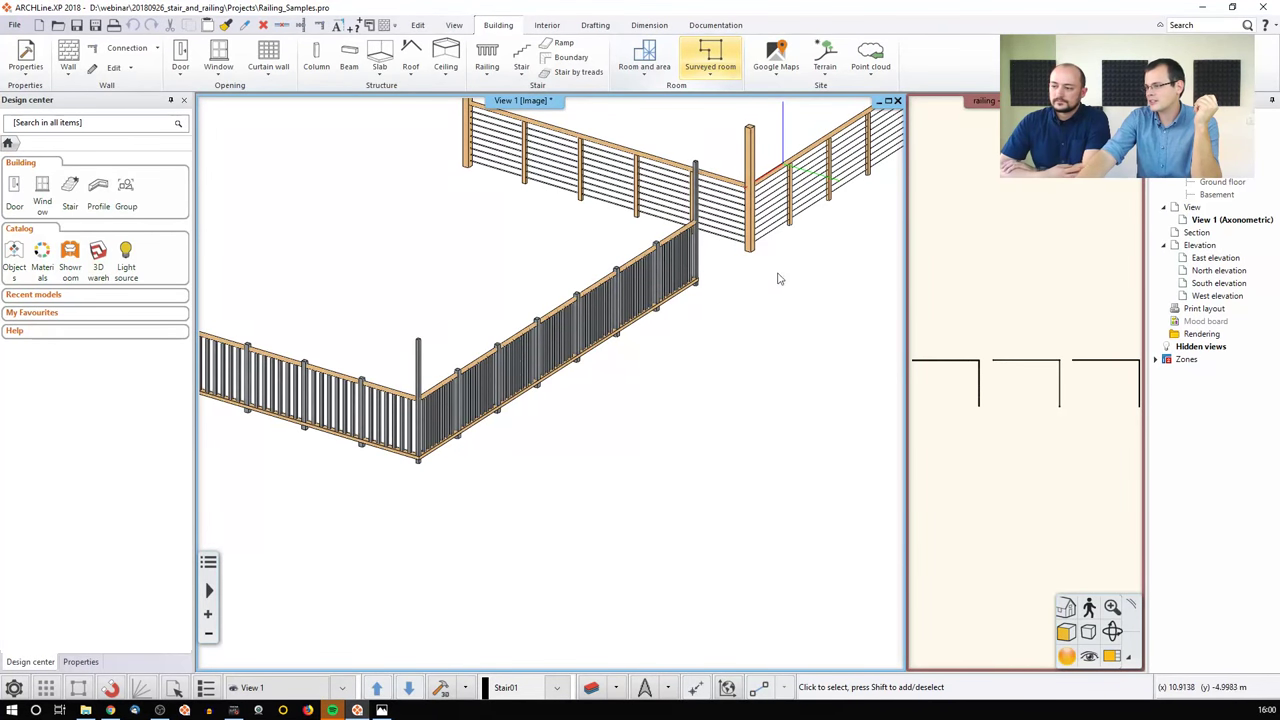
pyautogui.scroll(5, 575, 462)
pyautogui.scroll(-2, 575, 462)
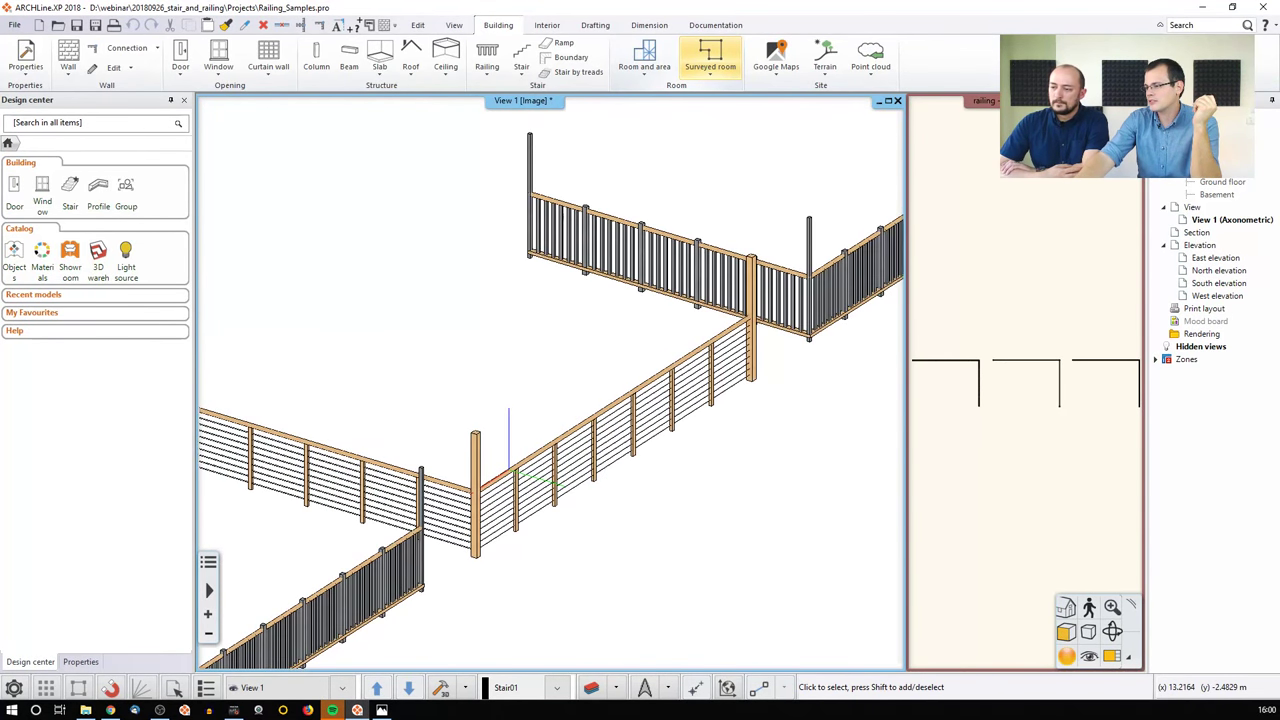
pyautogui.click(625, 419)
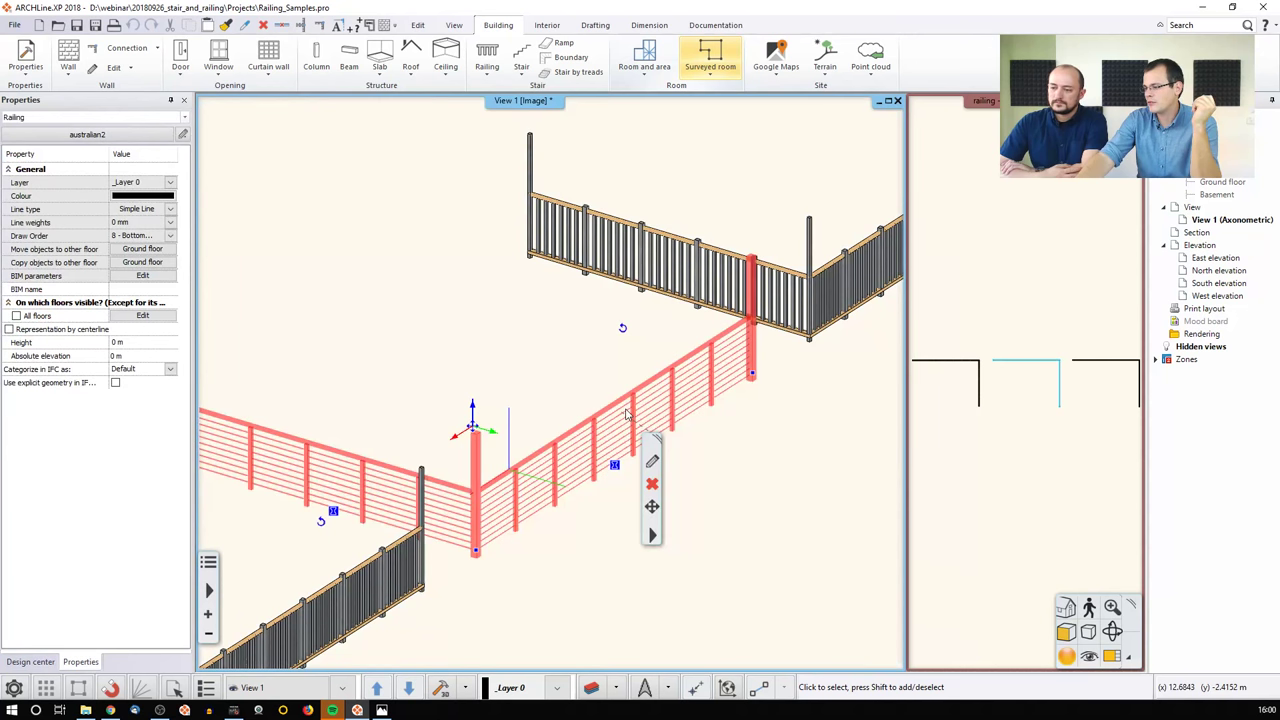
pyautogui.click(652, 464)
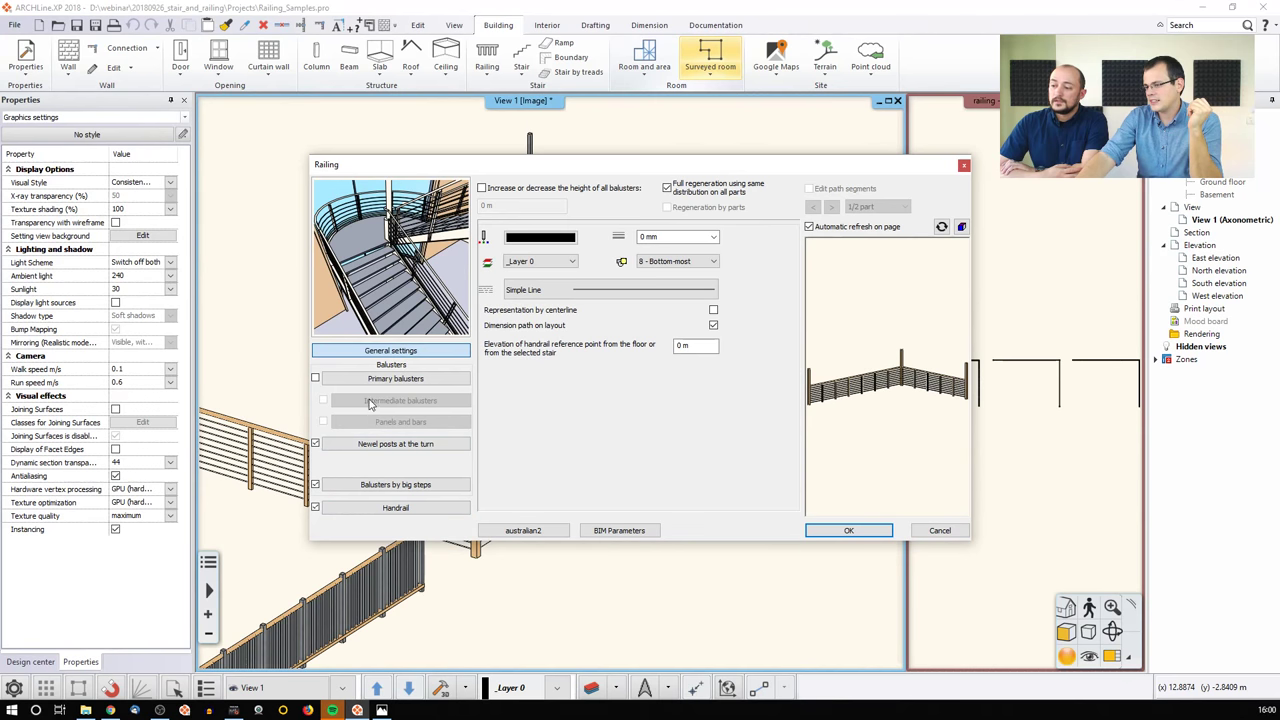
pyautogui.click(384, 508)
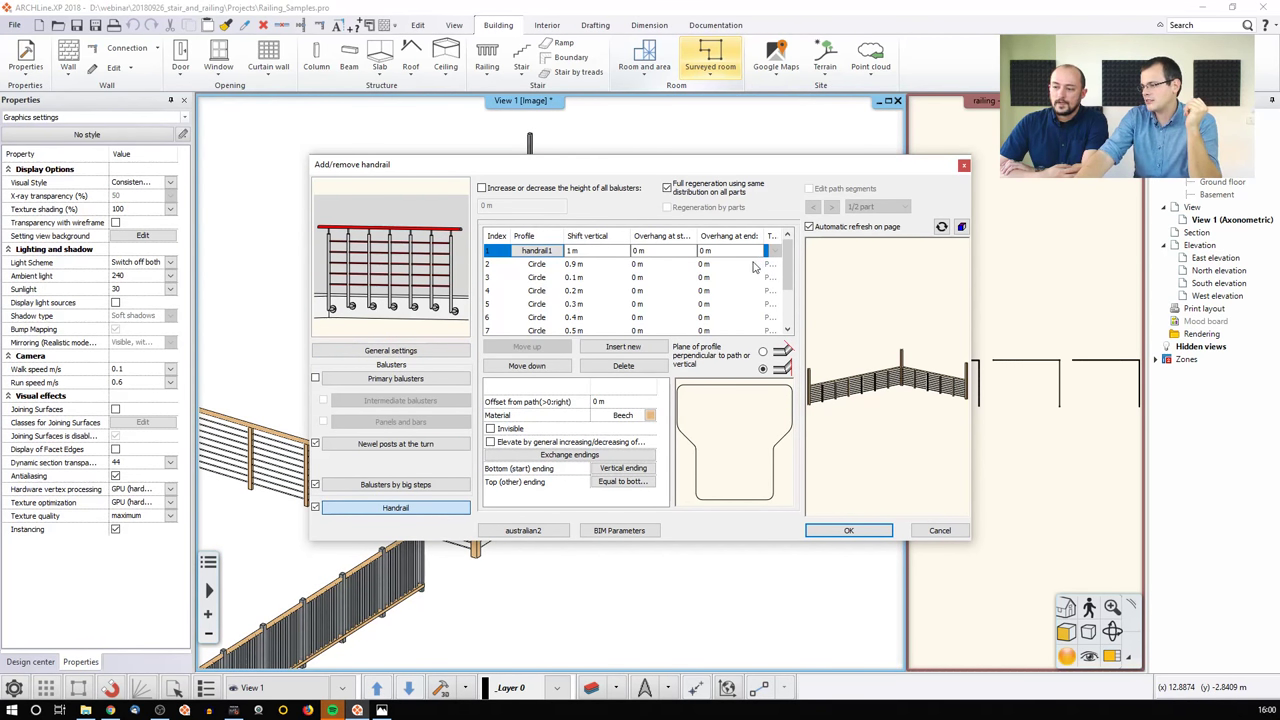
# Step: Examine the wire railing's handrail profiles and their vertical shifts against the preview, and close the settings without saving
pyautogui.scroll(10, 870, 398)
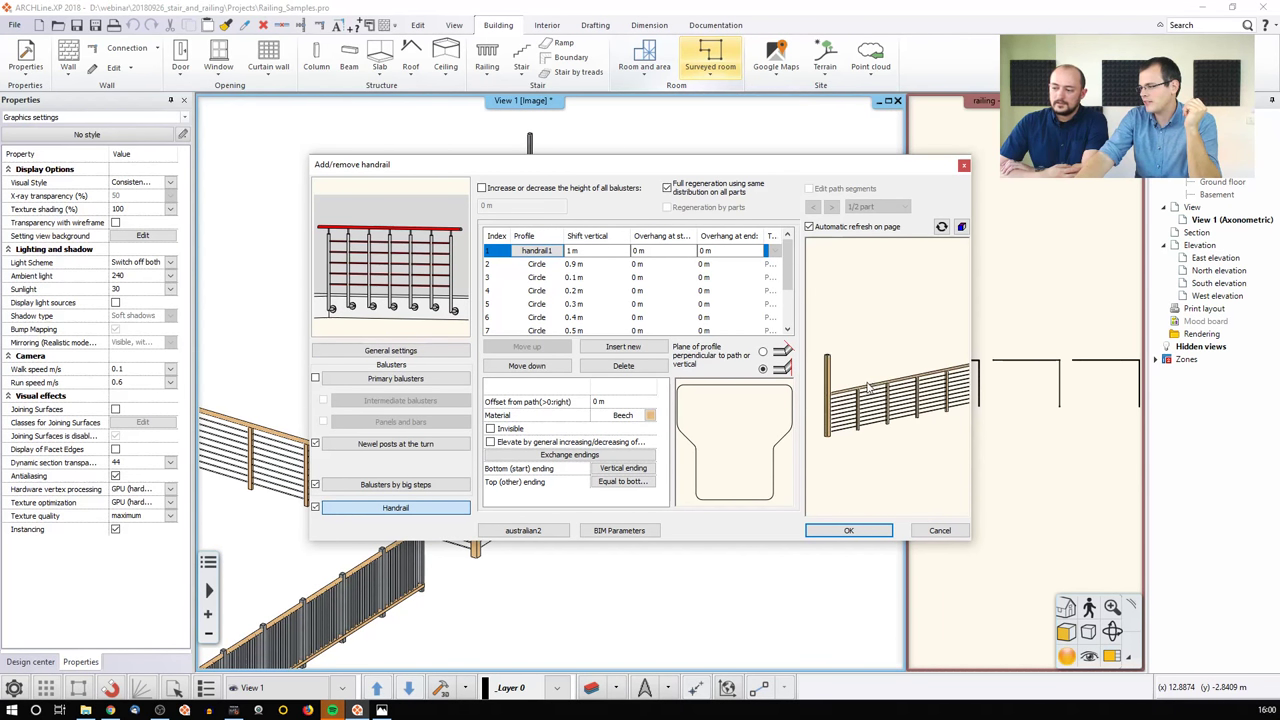
pyautogui.scroll(4, 870, 398)
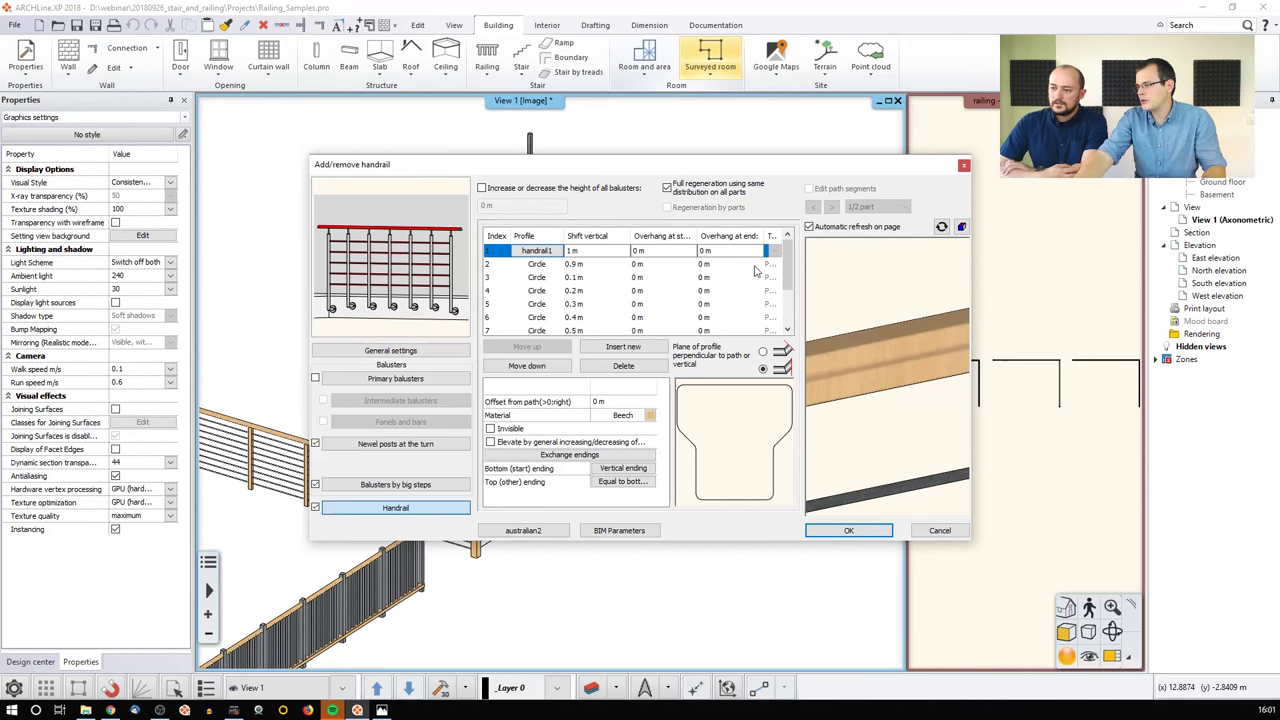
pyautogui.moveTo(787, 262); pyautogui.dragTo(794, 314)
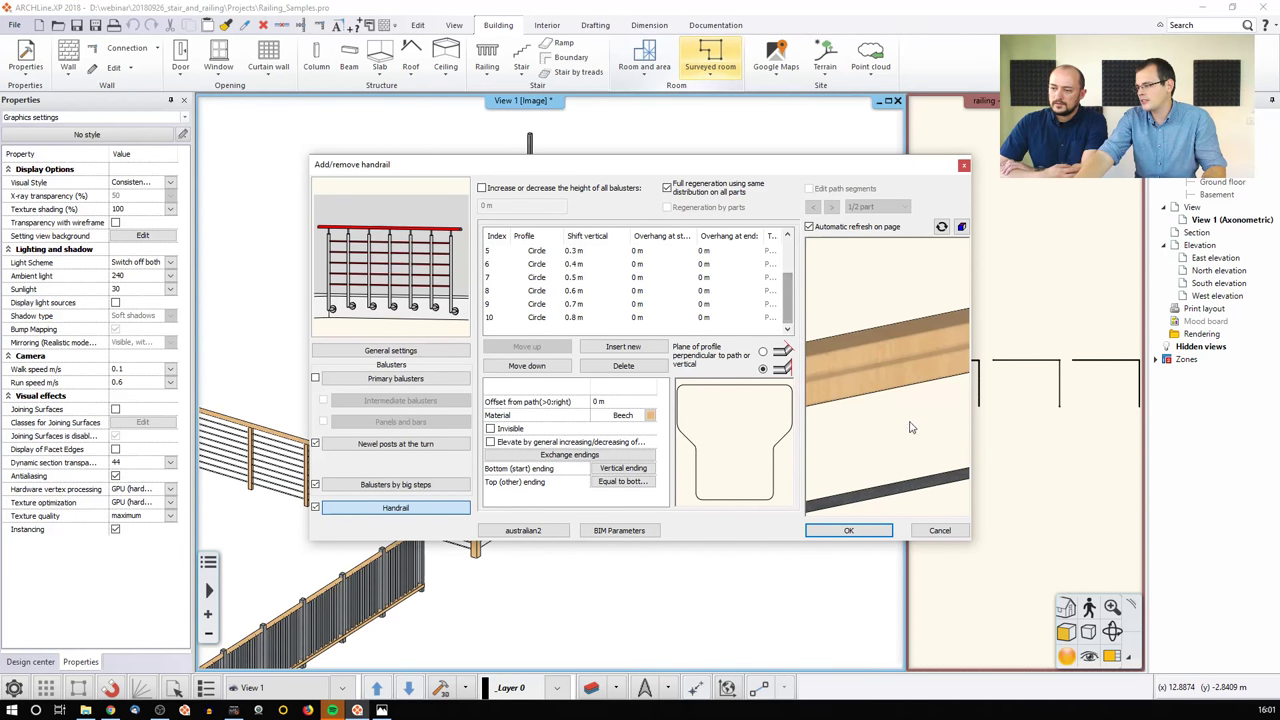
pyautogui.scroll(-5, 882, 384)
pyautogui.scroll(-4, 882, 384)
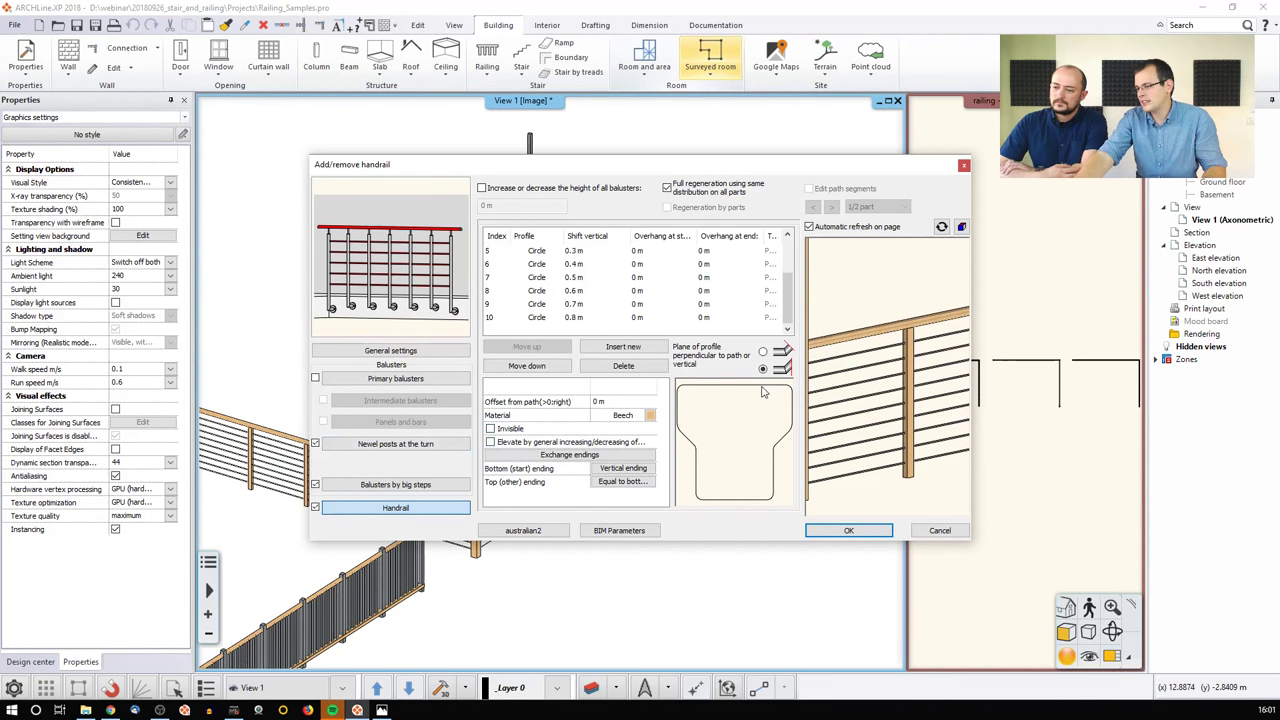
pyautogui.moveTo(887, 397); pyautogui.dragTo(879, 377)
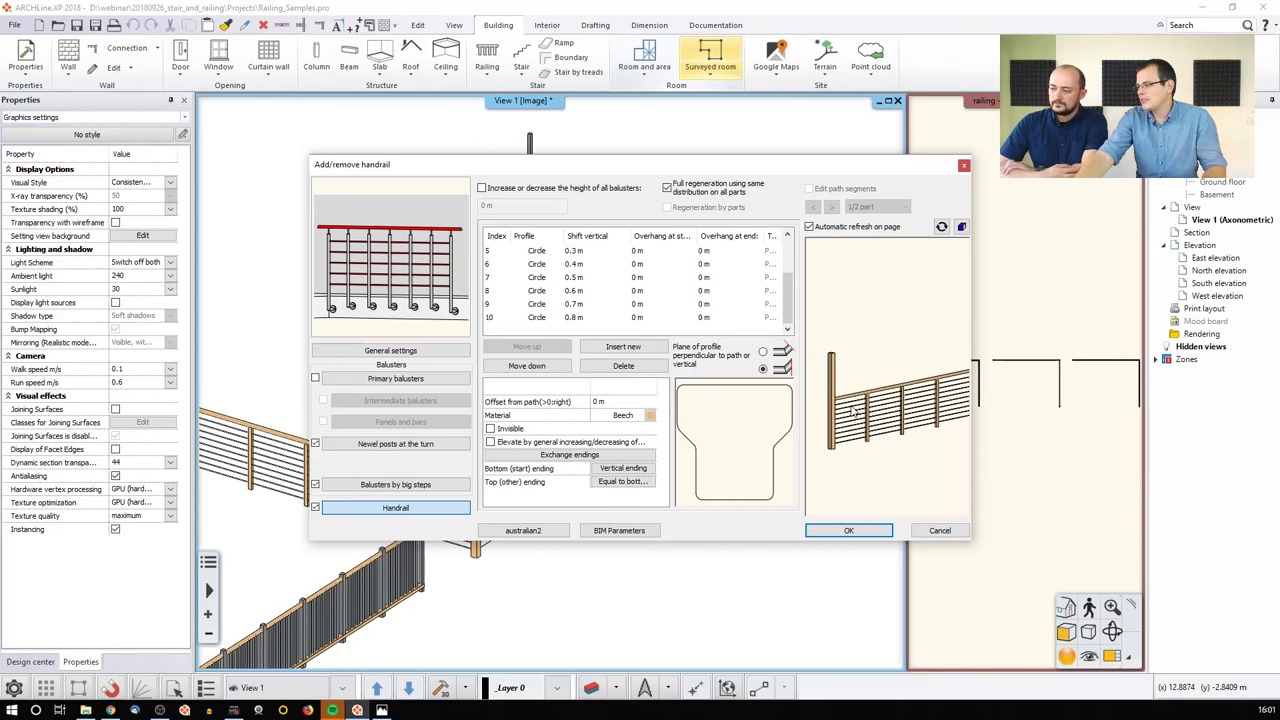
pyautogui.click(940, 531)
# Step: Open the settings of the sample railing with vertical balusters and inspect its posts in the preview
pyautogui.moveTo(746, 408); pyautogui.dragTo(490, 463, button='middle')
pyautogui.click(490, 463)
pyautogui.scroll(5, 500, 465)
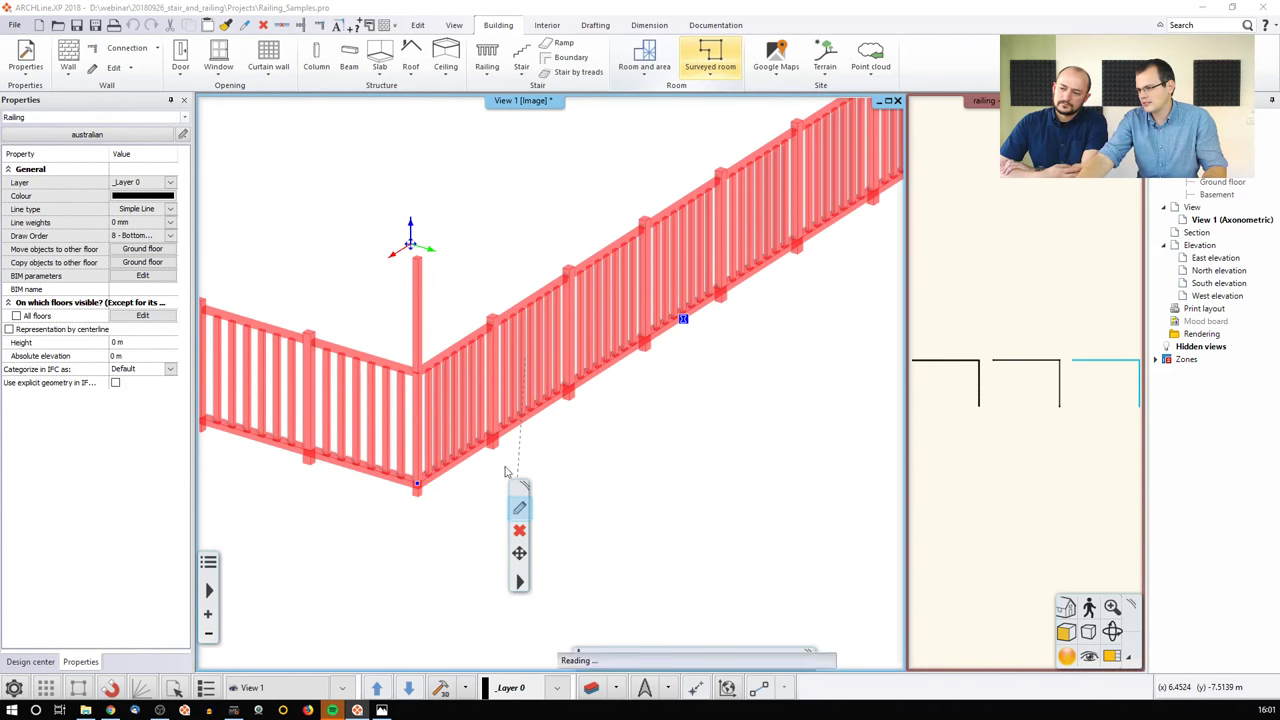
pyautogui.click(519, 512)
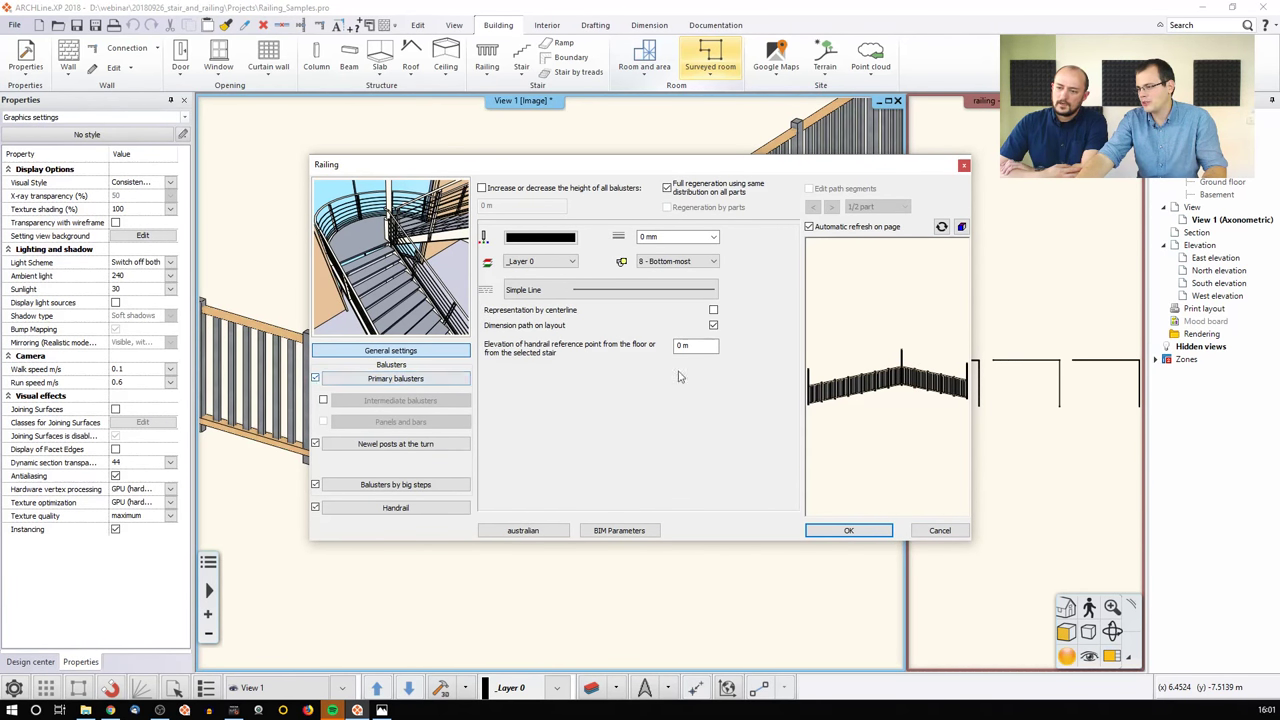
pyautogui.moveTo(822, 400); pyautogui.dragTo(810, 422)
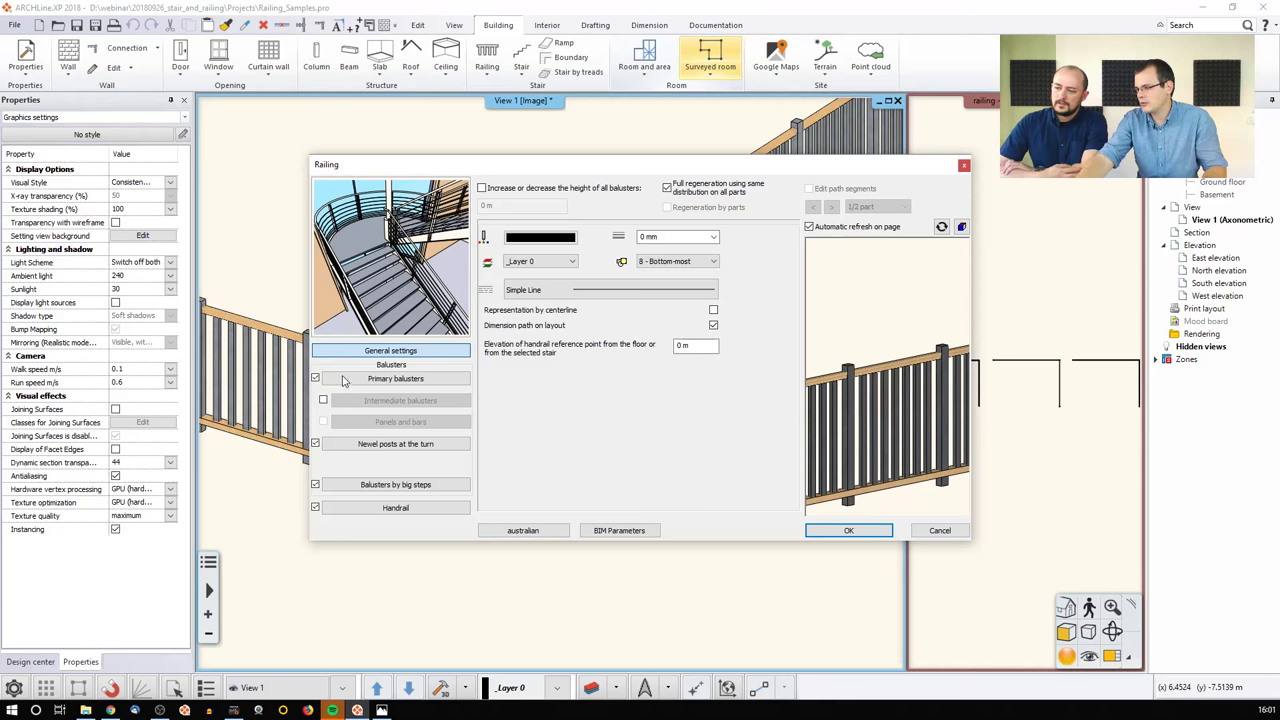
# Step: Switch the primary balusters, newel posts at the turn and balusters by big steps off and back on
pyautogui.click(315, 378)
pyautogui.click(315, 378)
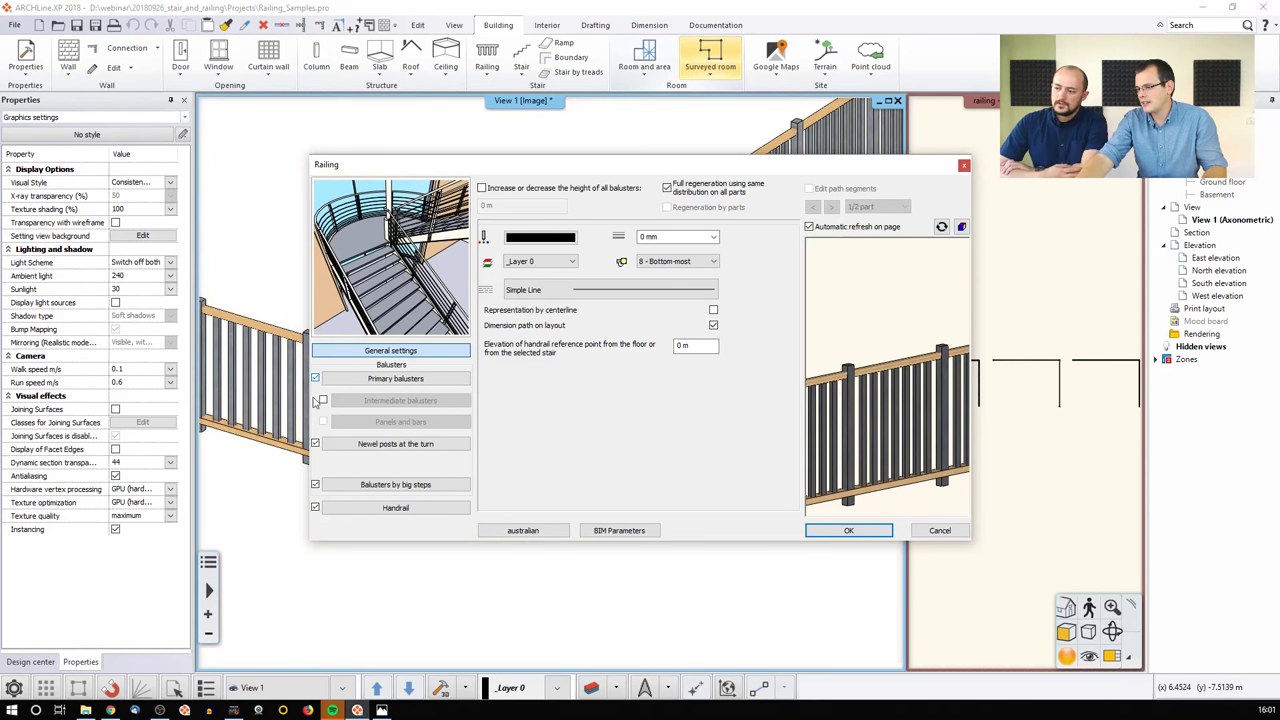
pyautogui.click(315, 444)
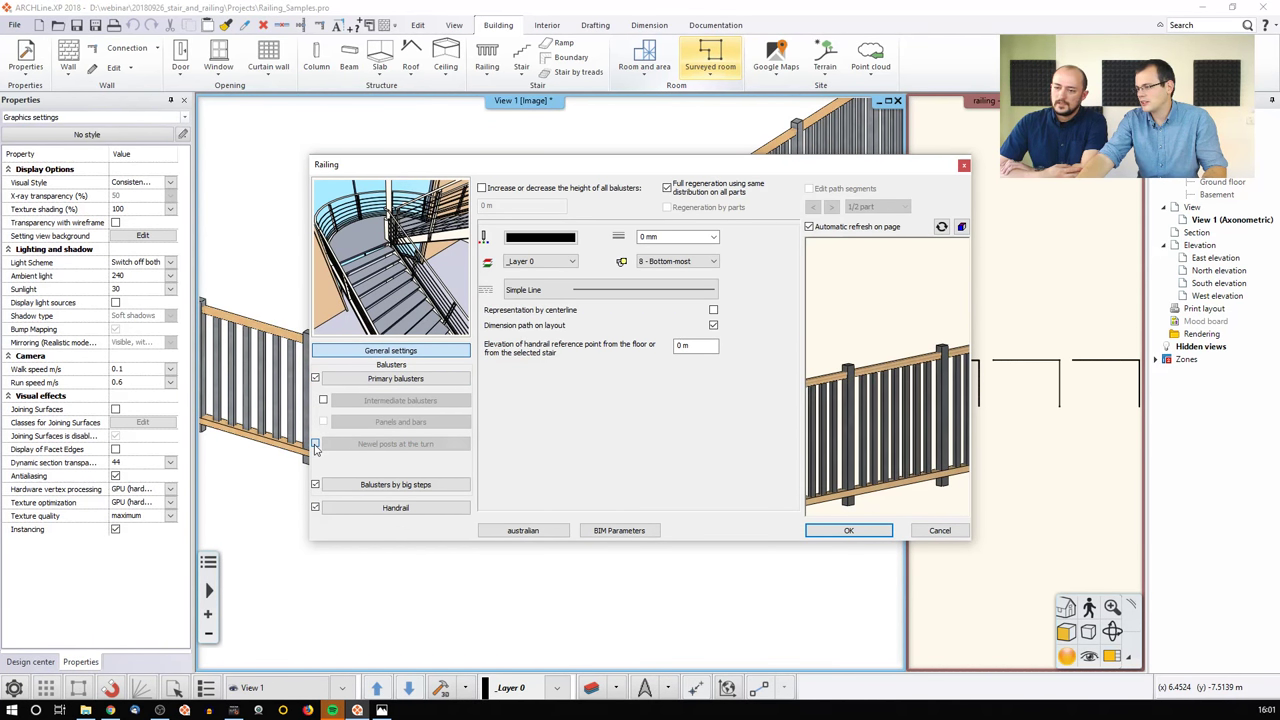
pyautogui.click(315, 444)
pyautogui.moveTo(870, 420); pyautogui.dragTo(900, 410)
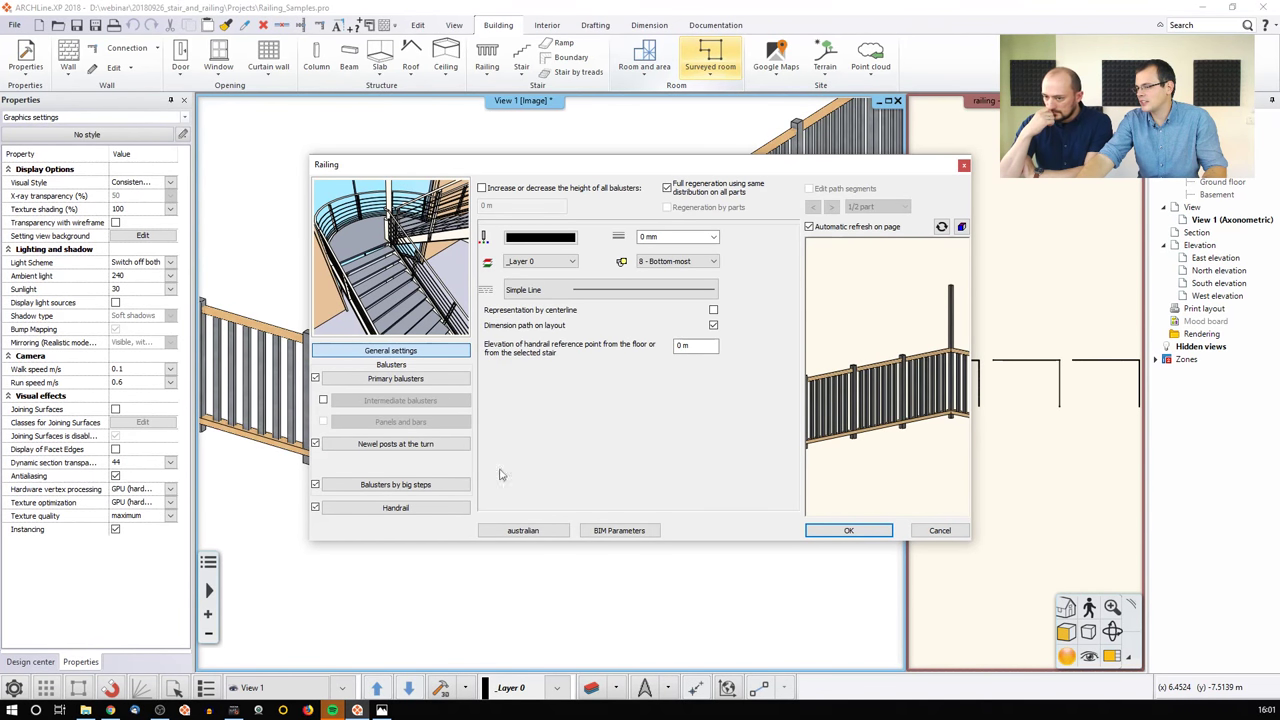
pyautogui.click(315, 484)
pyautogui.click(315, 484)
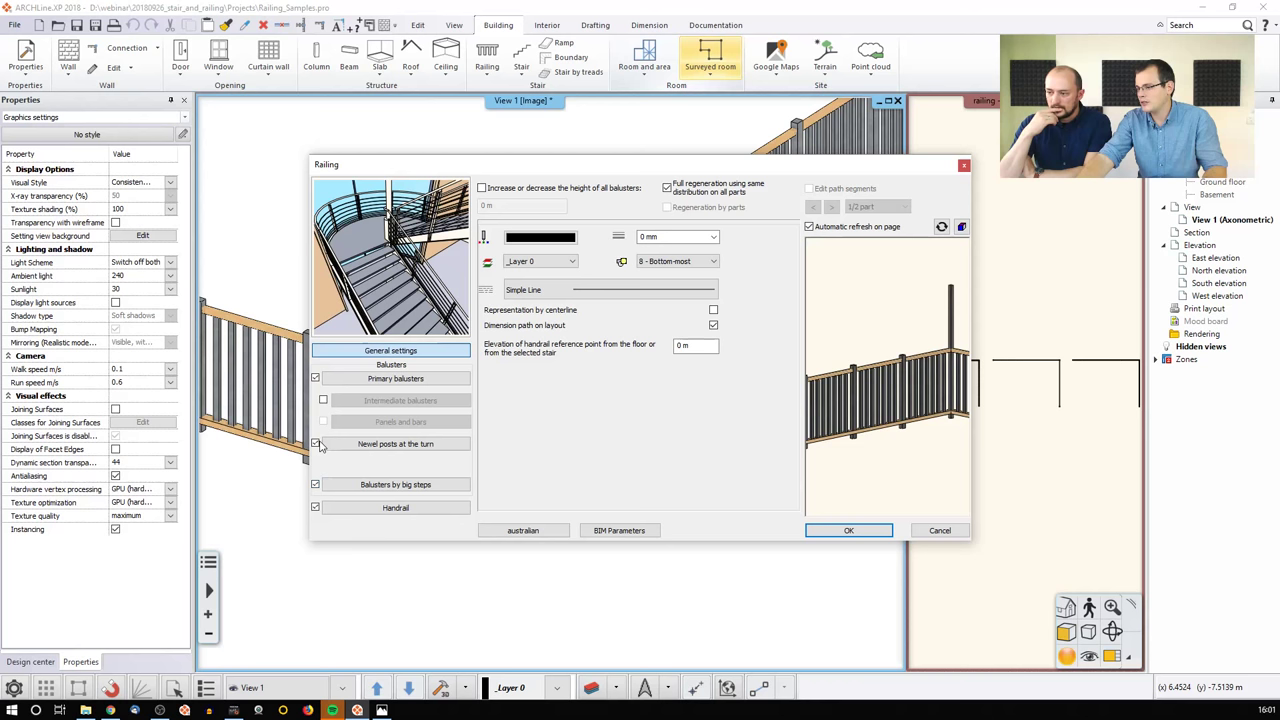
pyautogui.click(315, 444)
pyautogui.click(315, 444)
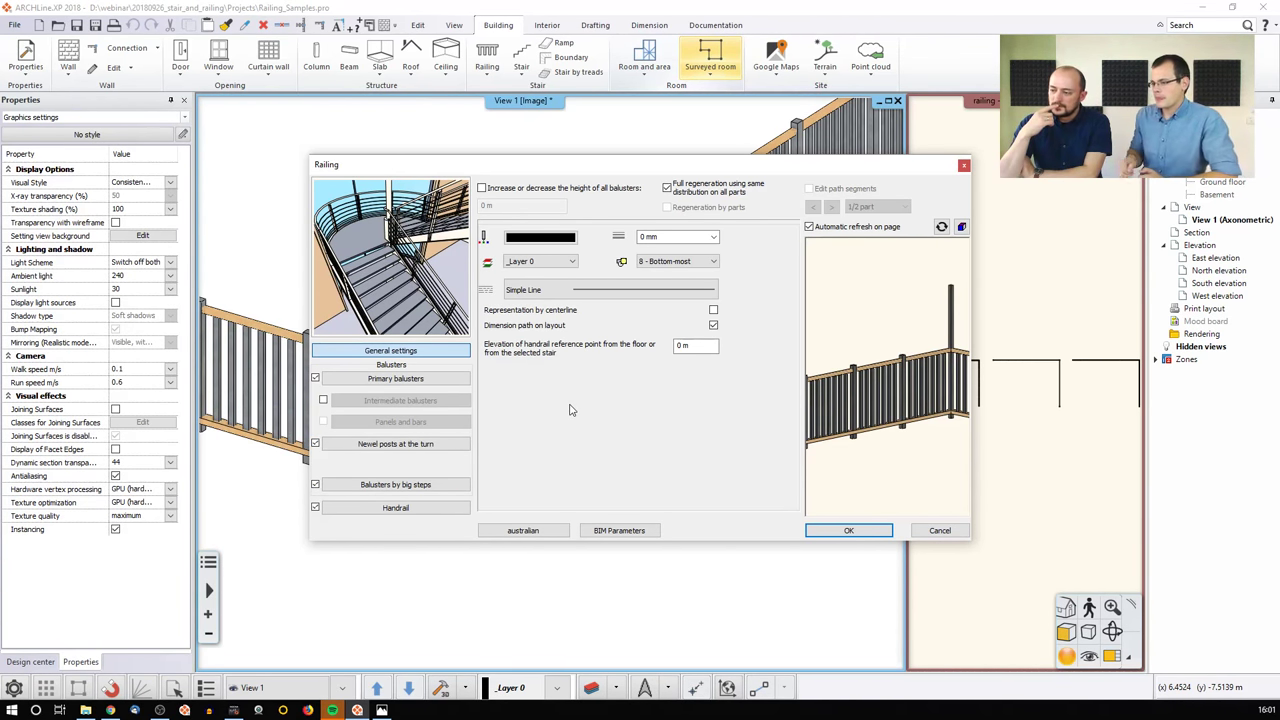
# Step: Review the profile and baluster height of the newel posts at the turn, and close the railing settings
pyautogui.click(425, 443)
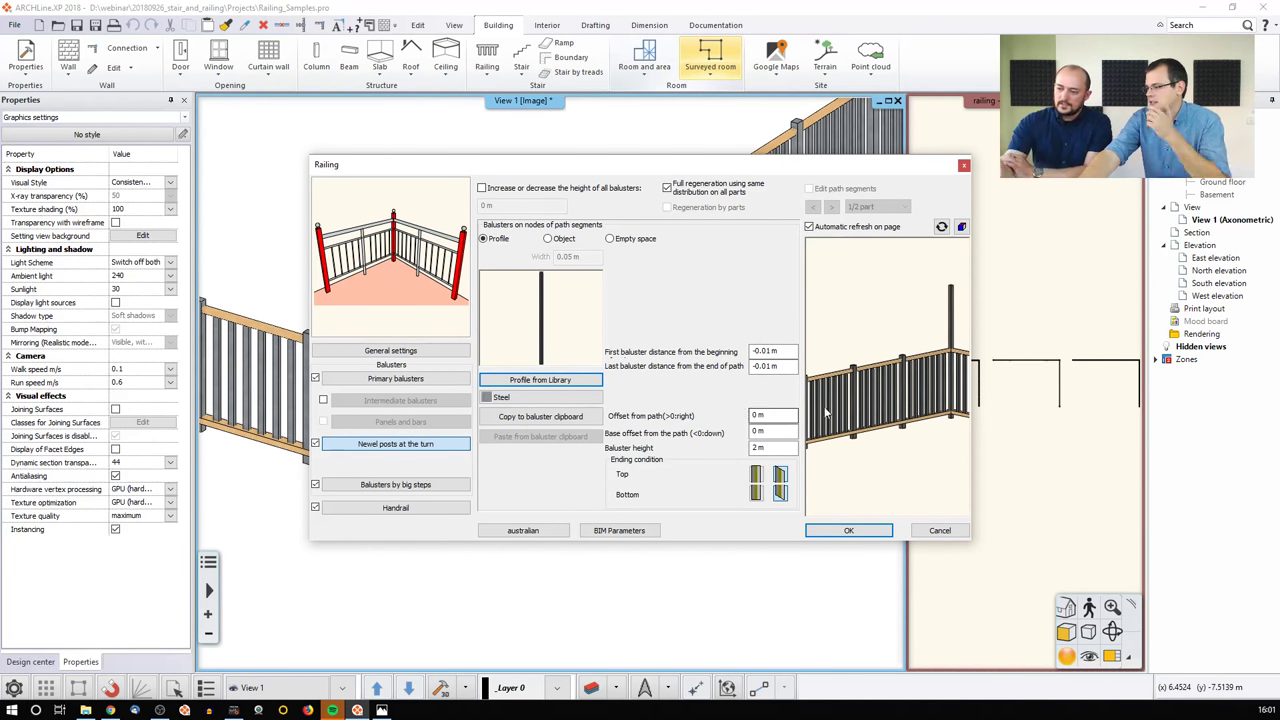
pyautogui.click(778, 449)
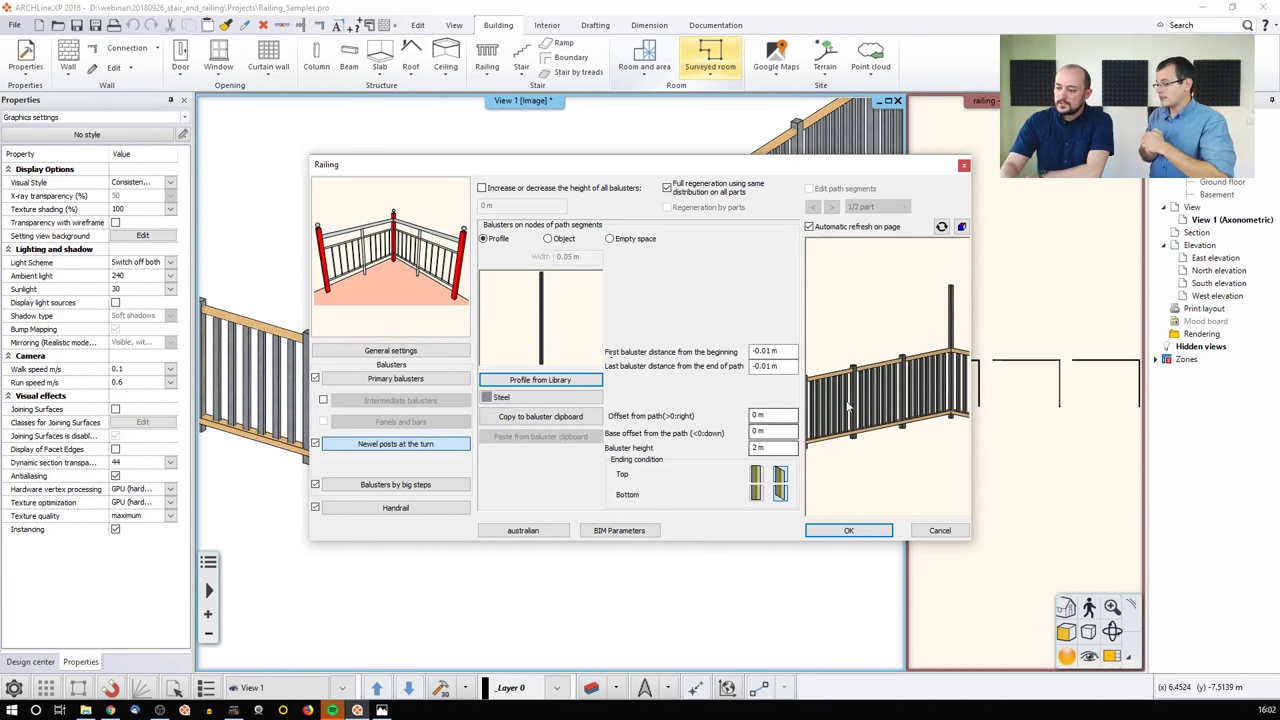
pyautogui.click(849, 531)
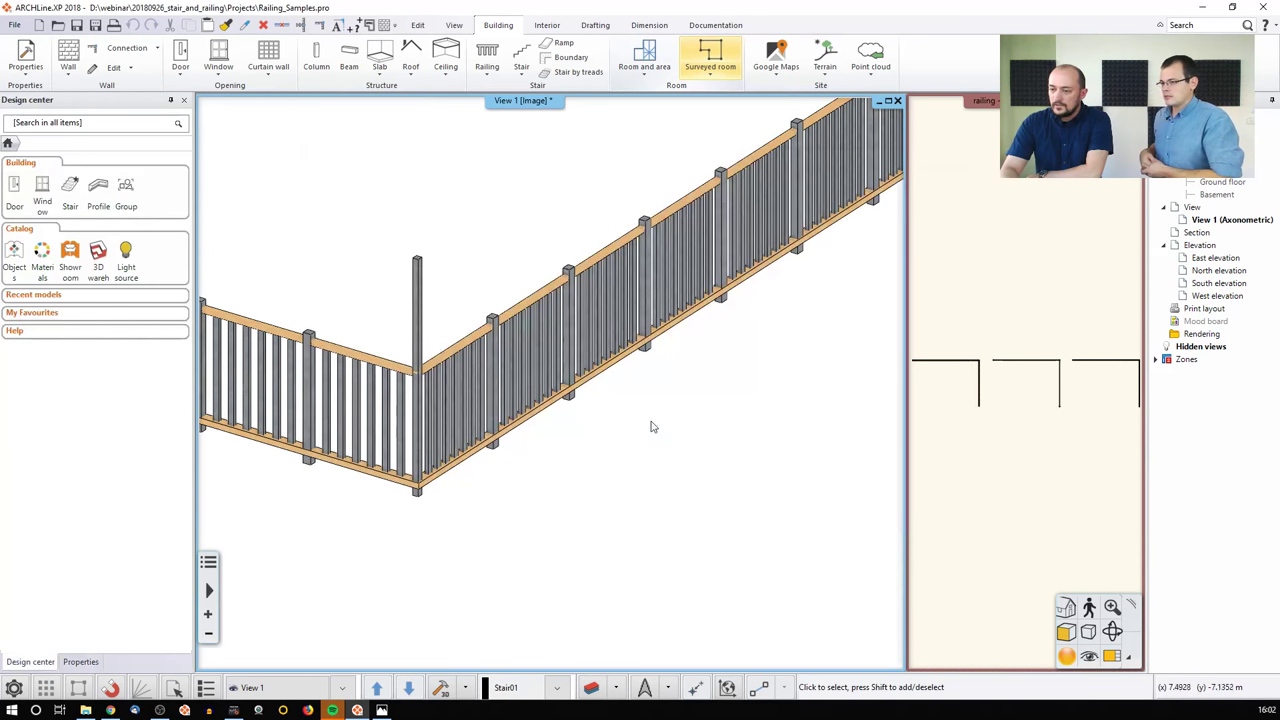
# Step: Make the ground floor plan the main view and add a node at the midpoint of the baluster railing's horizontal segment
pyautogui.click(687, 295)
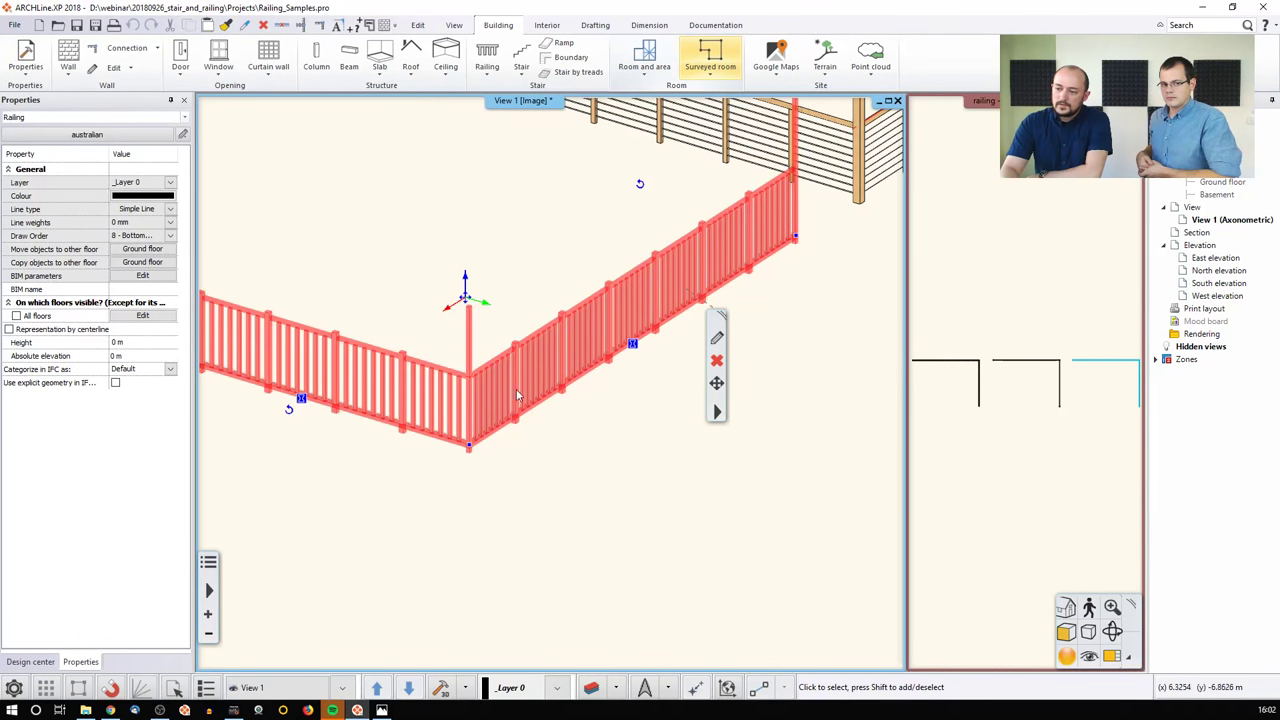
pyautogui.click(1106, 368)
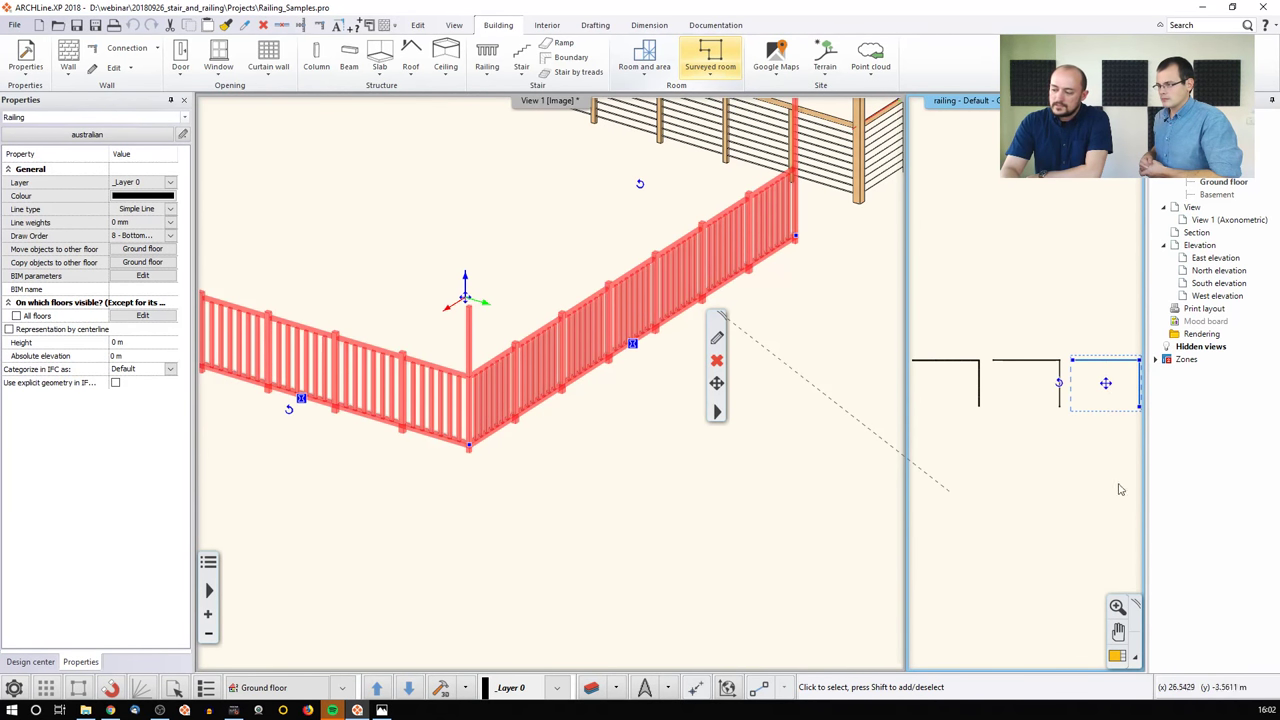
pyautogui.click(1117, 656)
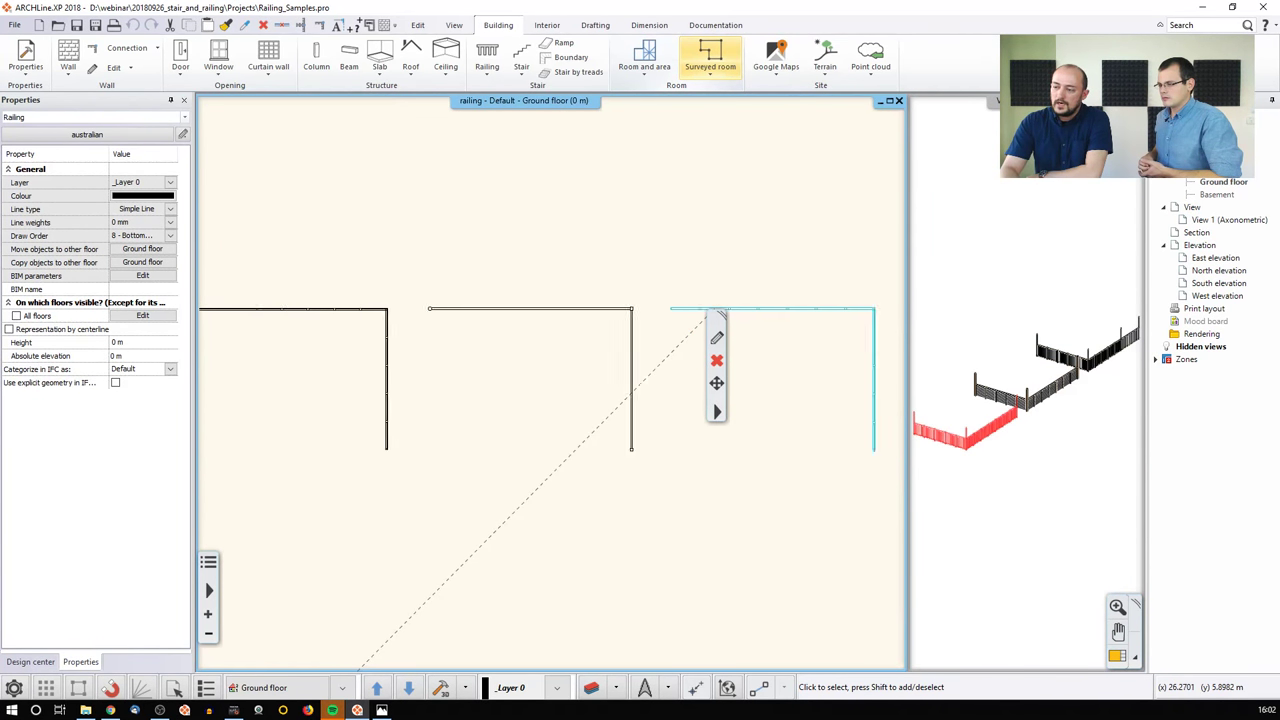
pyautogui.scroll(5, 587, 349)
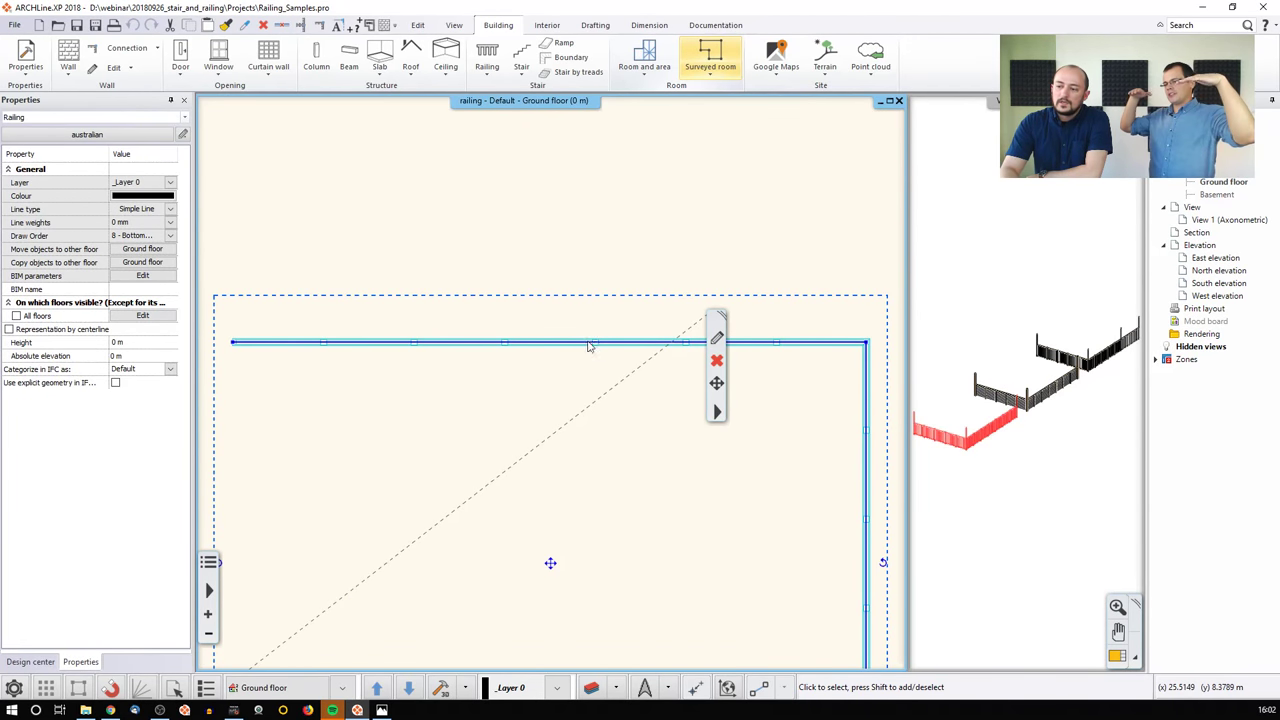
pyautogui.moveTo(594, 343)
pyautogui.click(640, 365)
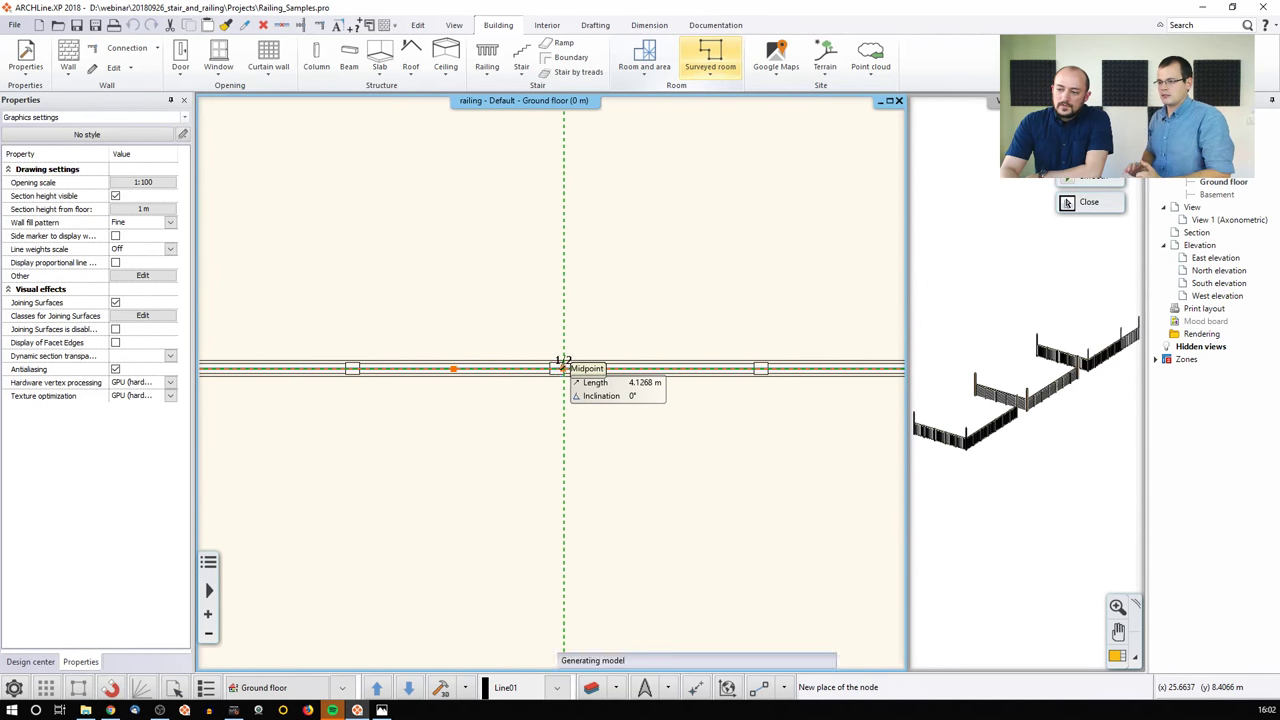
pyautogui.click(565, 368)
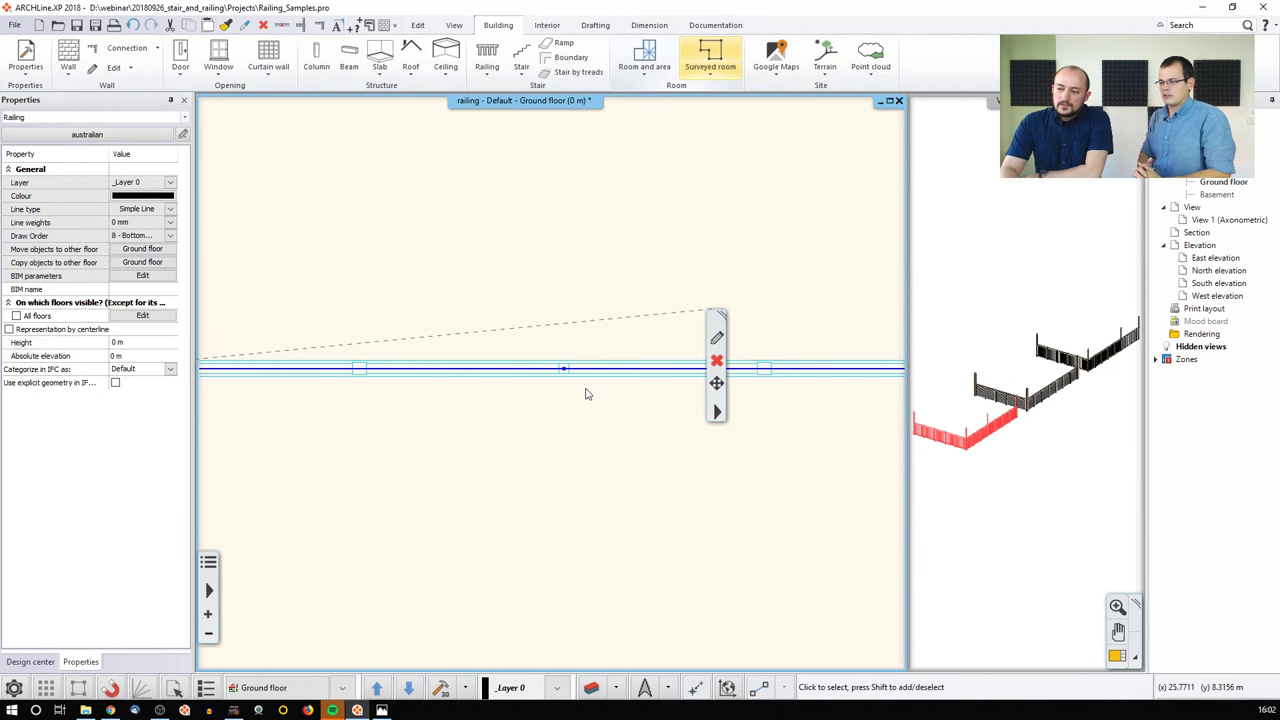
# Step: Inspect the baluster railing's added node in 3D, clear the selection and make the axonometric view the main view
pyautogui.click(995, 447)
pyautogui.scroll(4, 1005, 415)
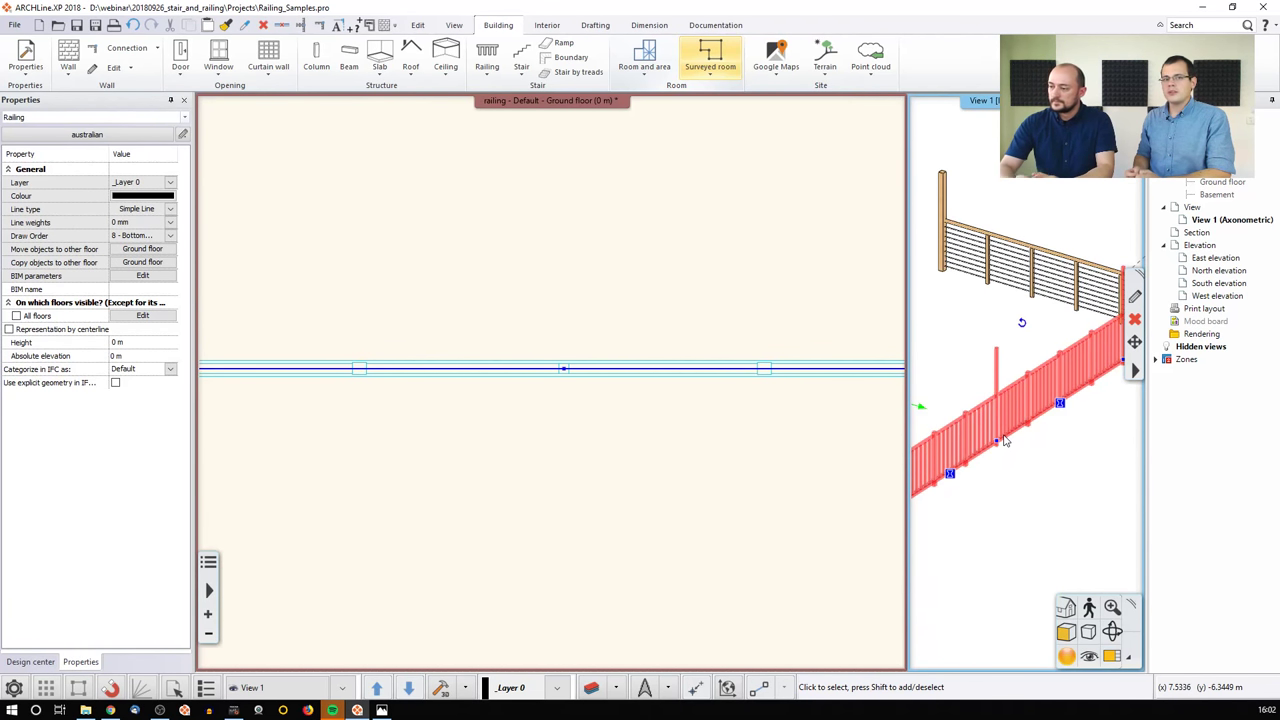
pyautogui.moveTo(980, 326); pyautogui.dragTo(1049, 337)
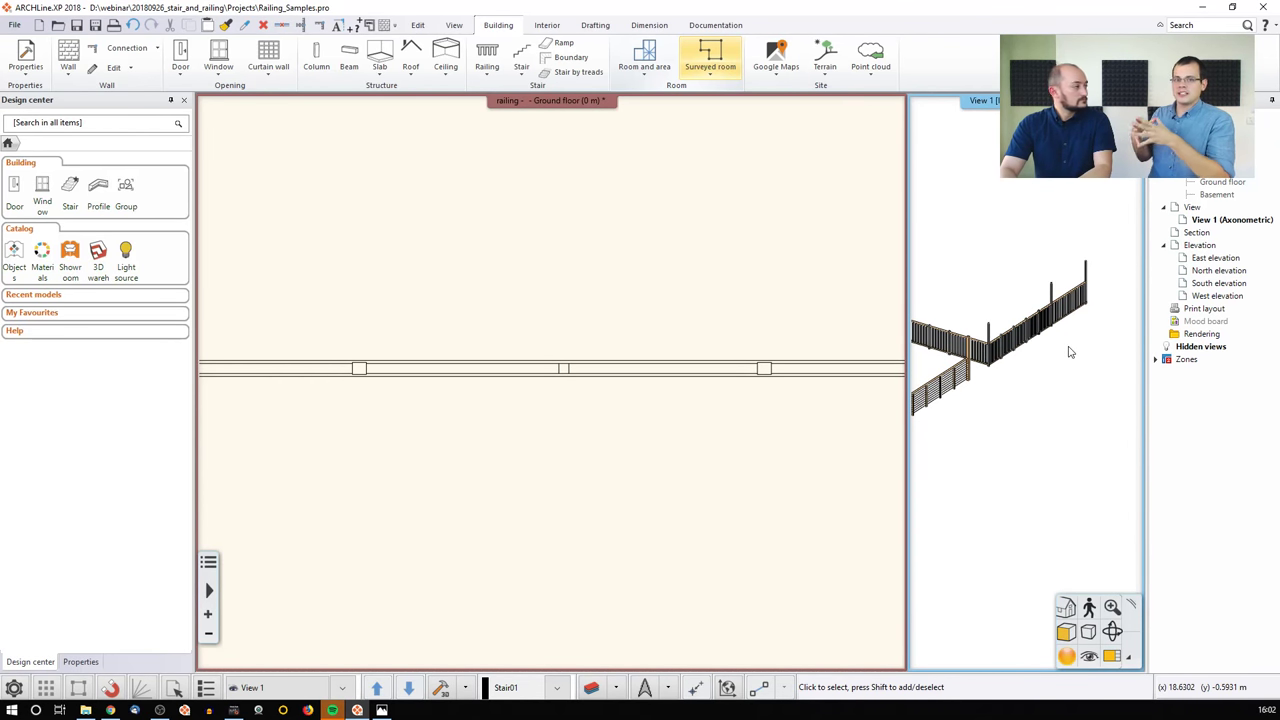
pyautogui.moveTo(1063, 349); pyautogui.dragTo(1066, 351)
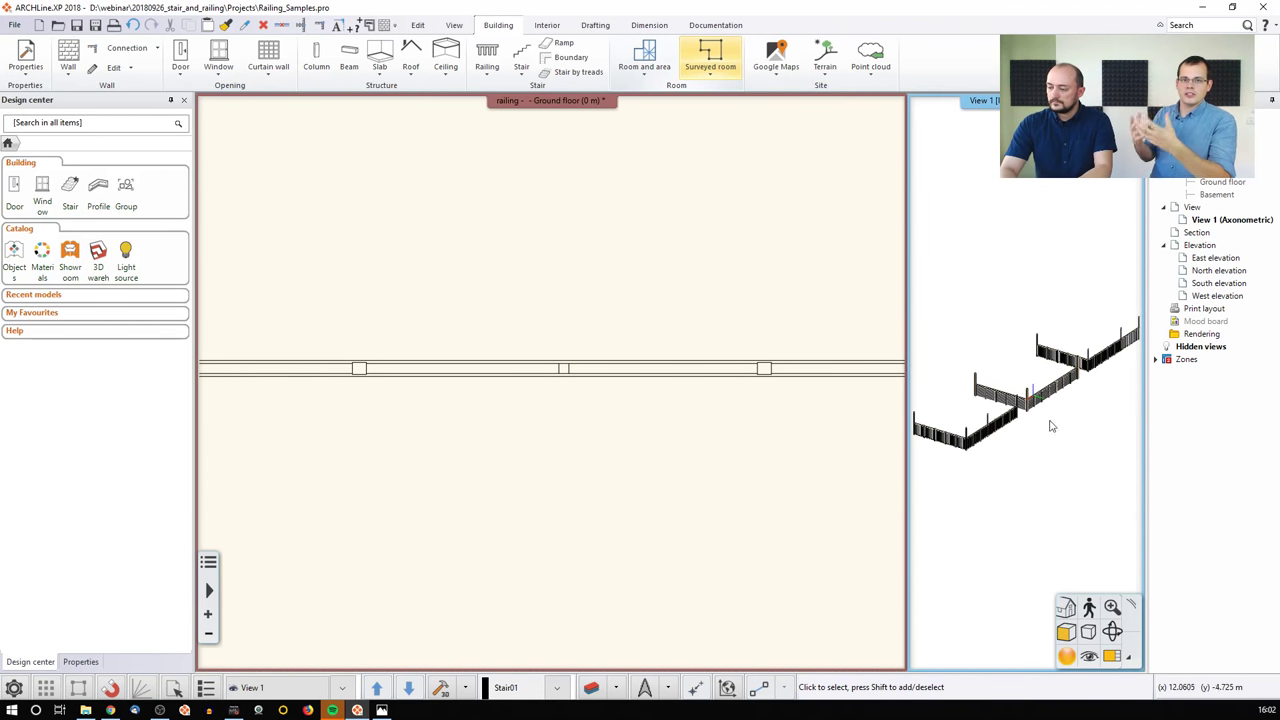
pyautogui.click(1106, 655)
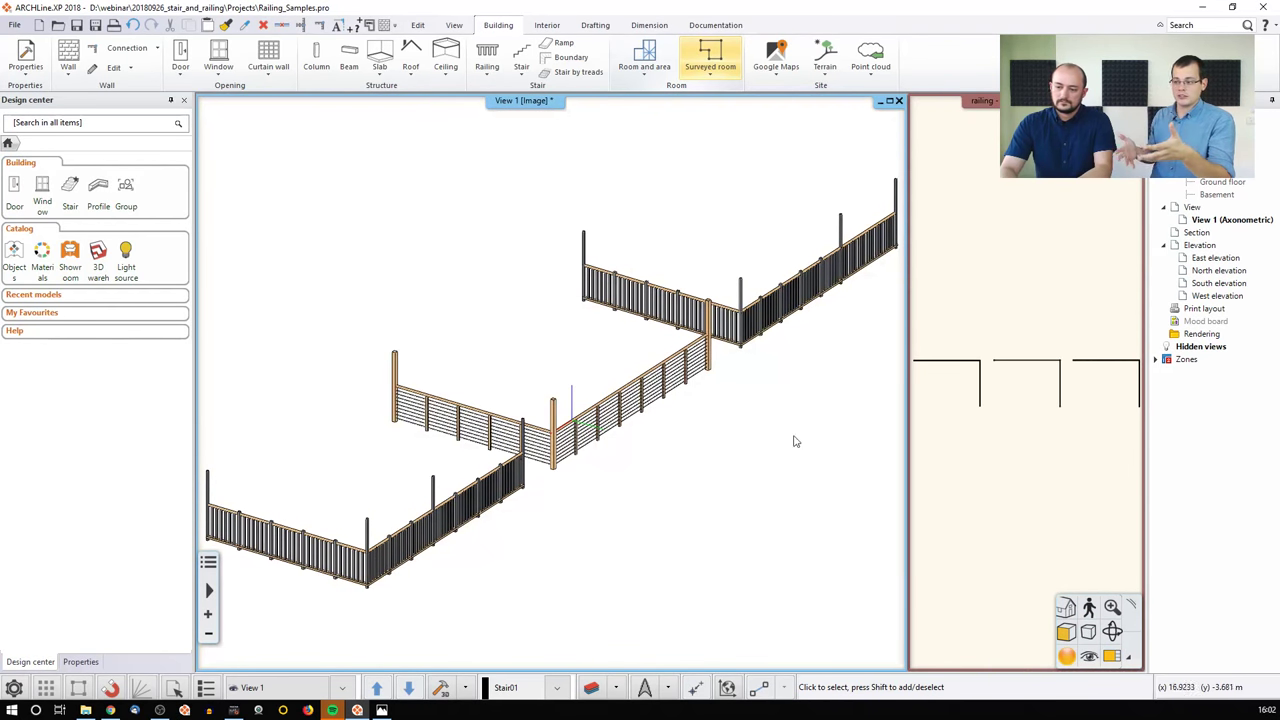
# Step: View the wire railing and white veranda railing photos for comparison, and return to the sample railings' 3D view
pyautogui.click(381, 710)
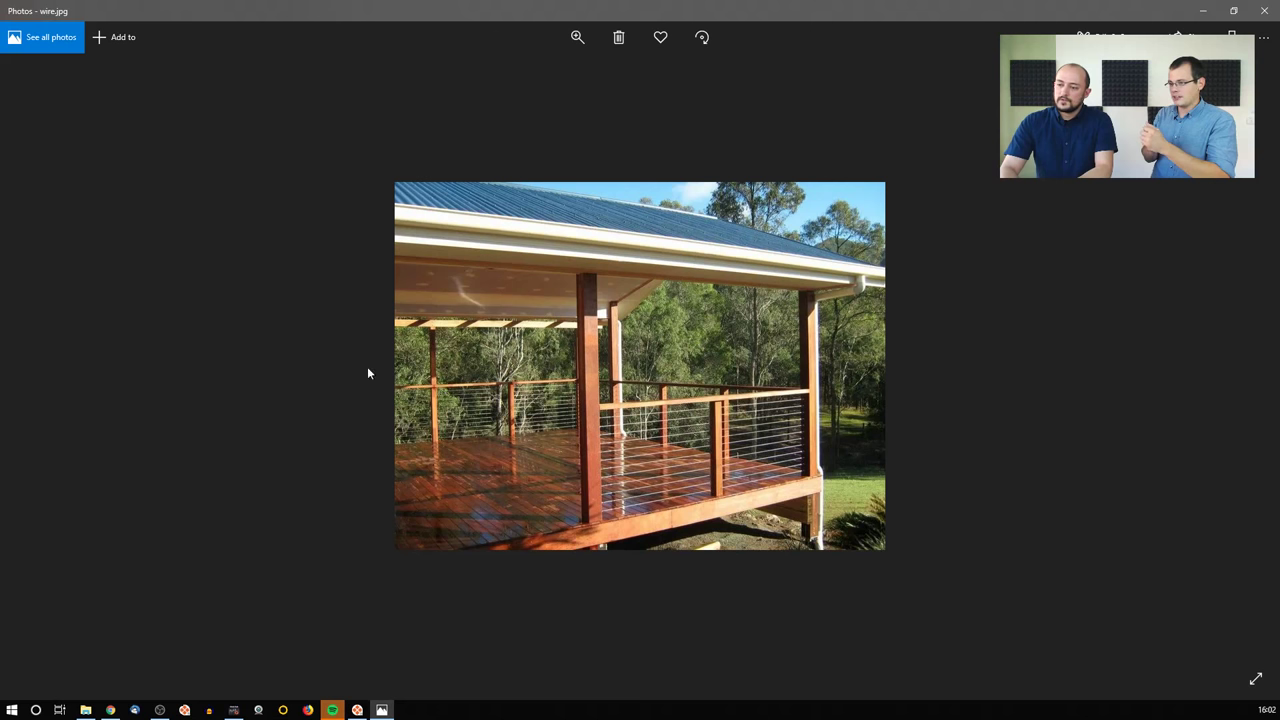
pyautogui.press('Right')
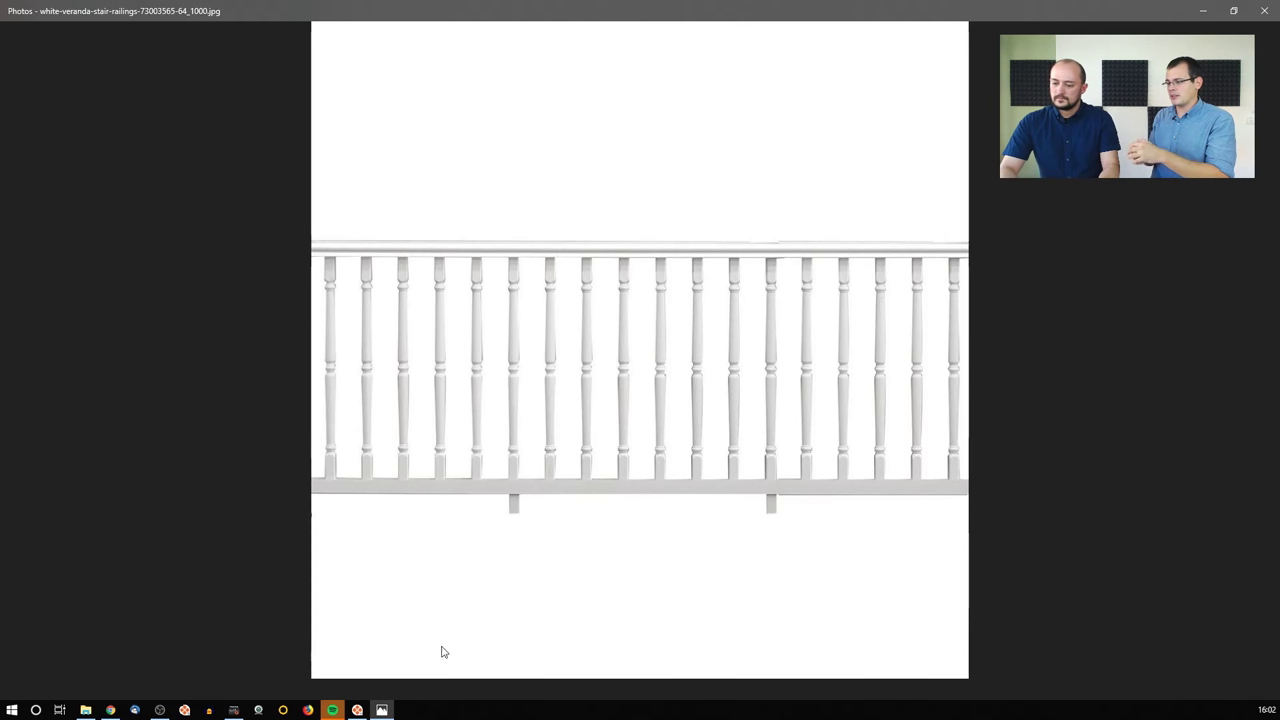
pyautogui.click(379, 711)
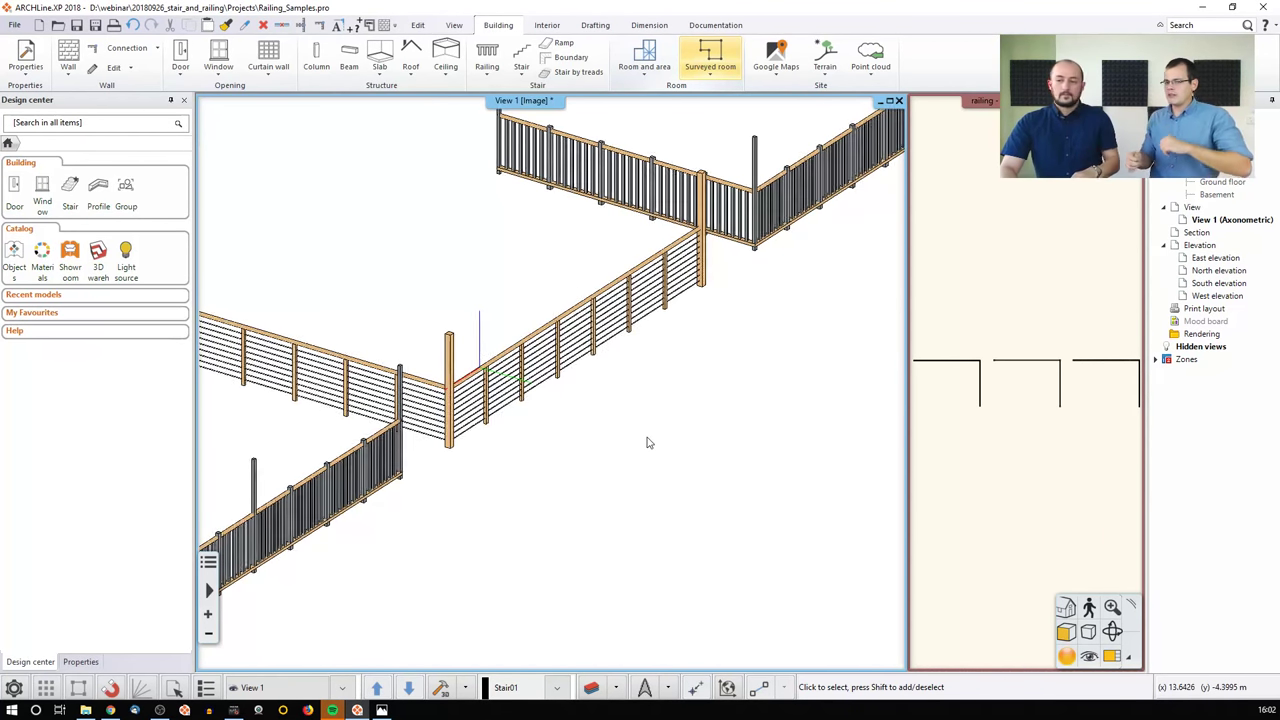
pyautogui.scroll(-2, 647, 442)
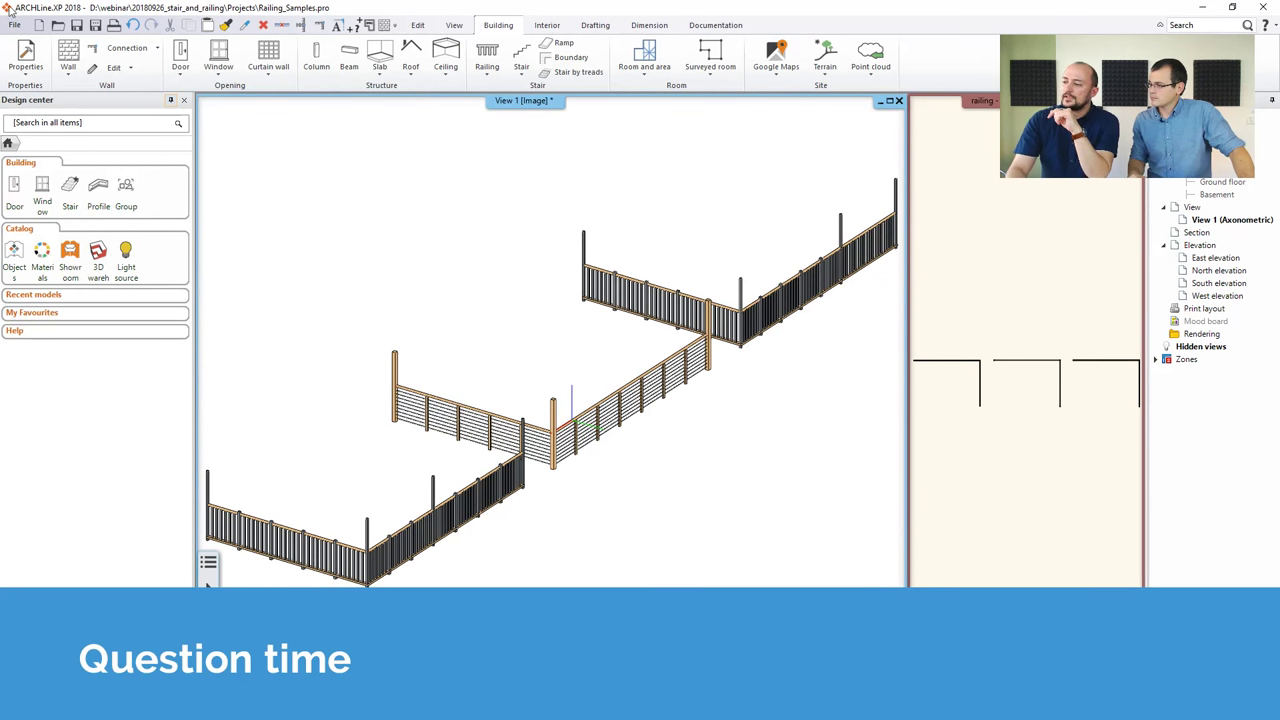
# Step: Make the ground floor plan the main view and place a horizontal straight stair about 9.26 m long above the middle railing
pyautogui.click(969, 316)
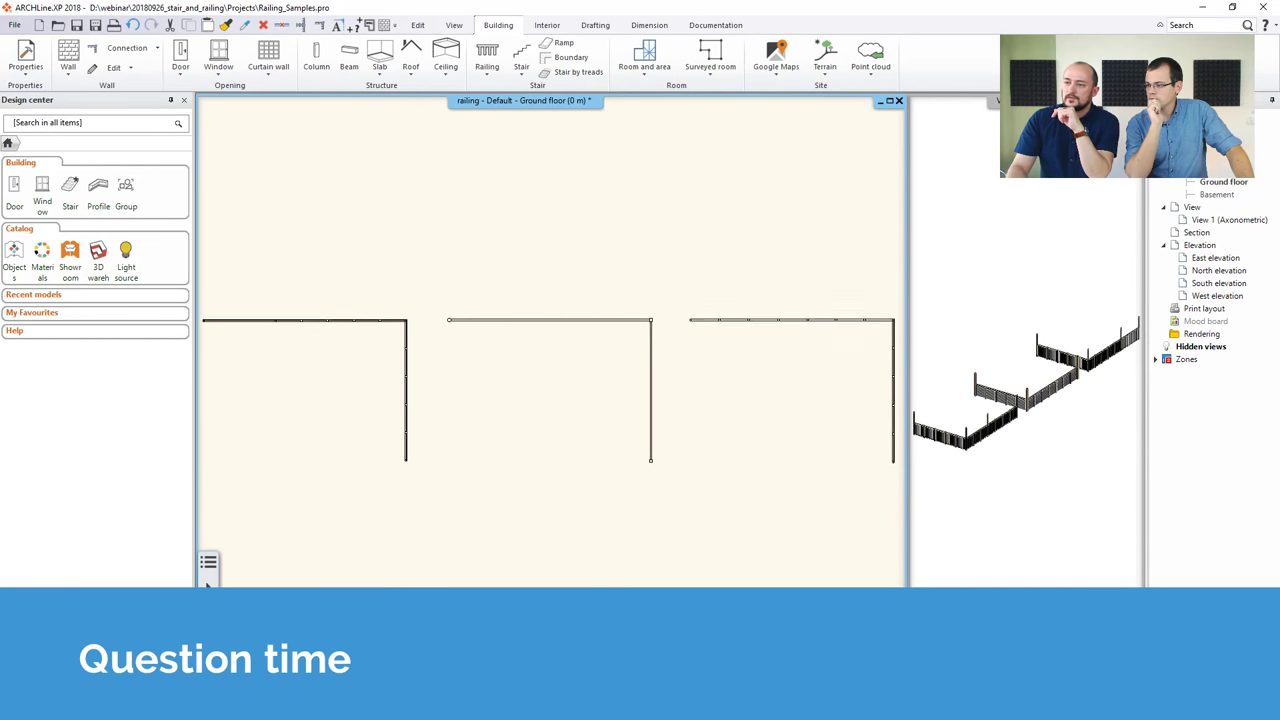
pyautogui.click(521, 58)
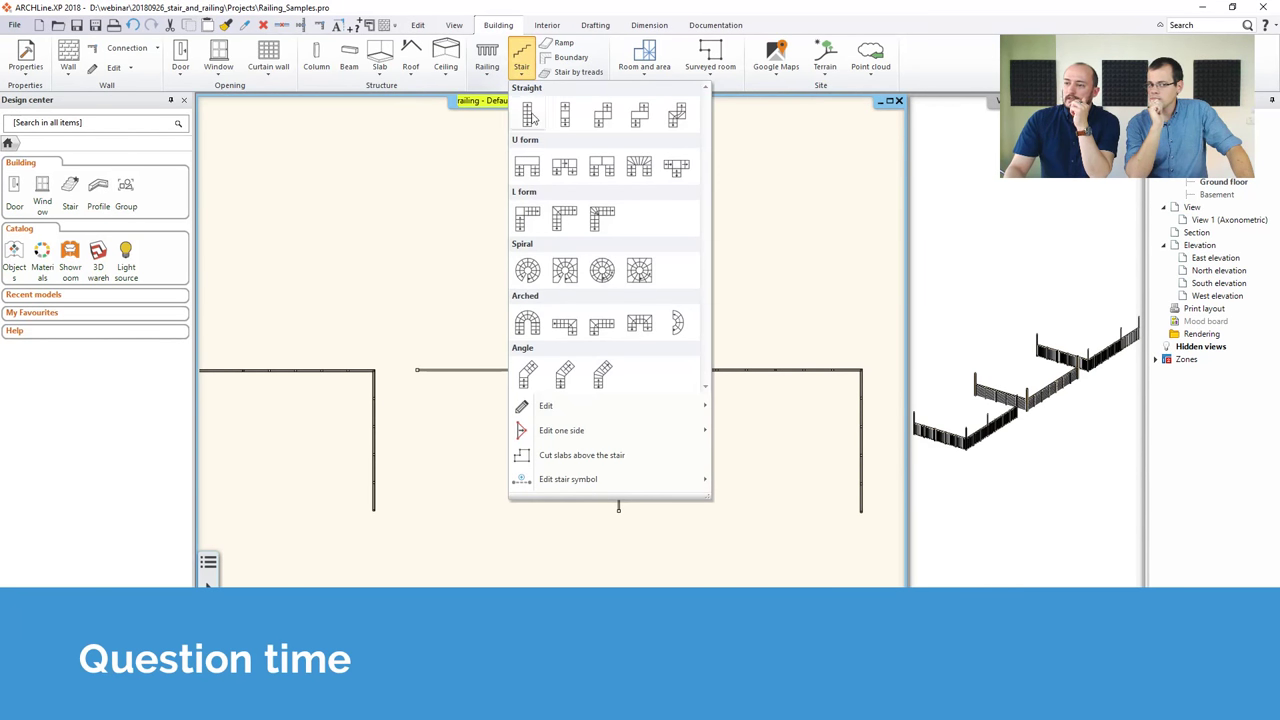
pyautogui.click(527, 121)
pyautogui.click(700, 285)
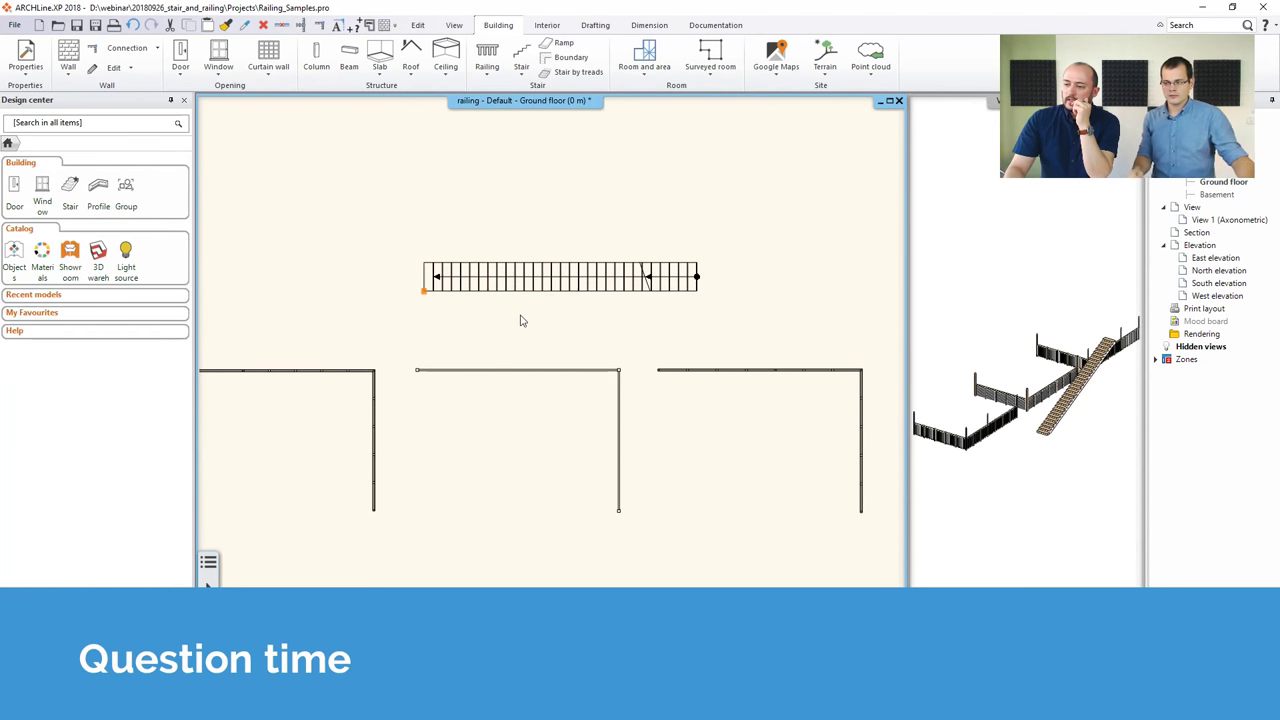
# Step: Try a locked step height h of 0.18 m in the straight stair's calculator, and discard the change
pyautogui.click(547, 285)
pyautogui.click(574, 330)
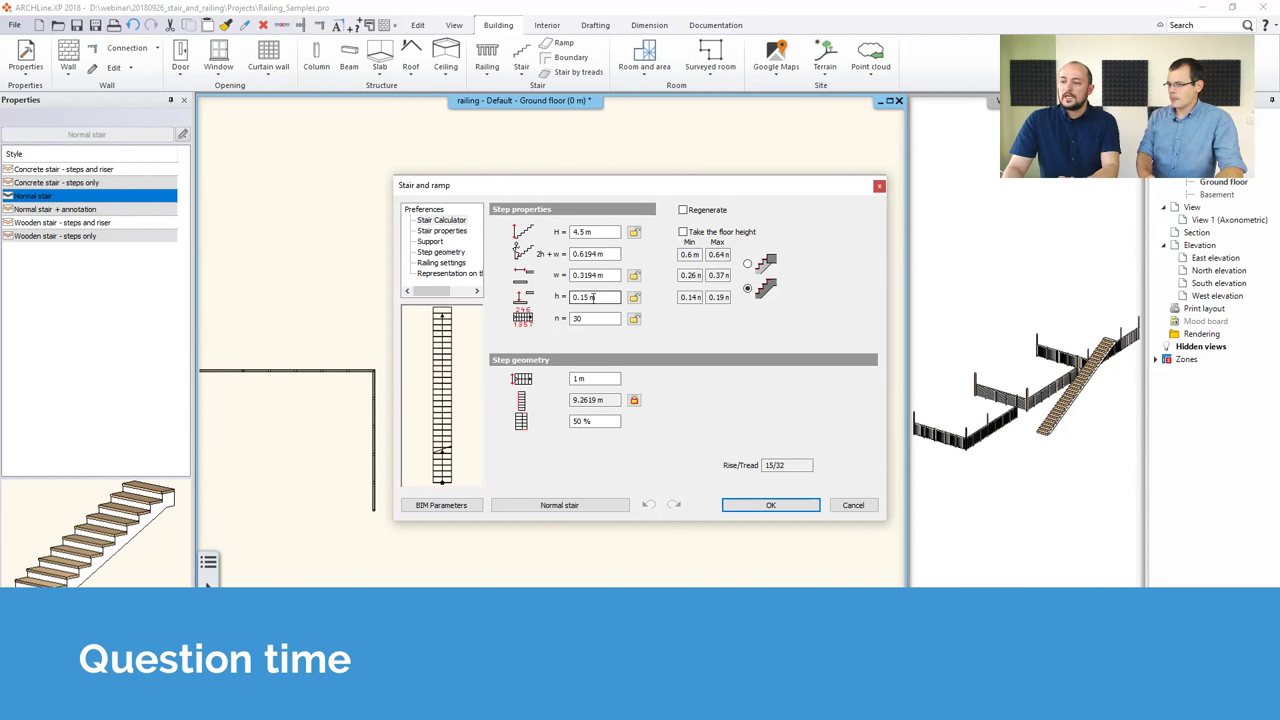
pyautogui.doubleClick(586, 297)
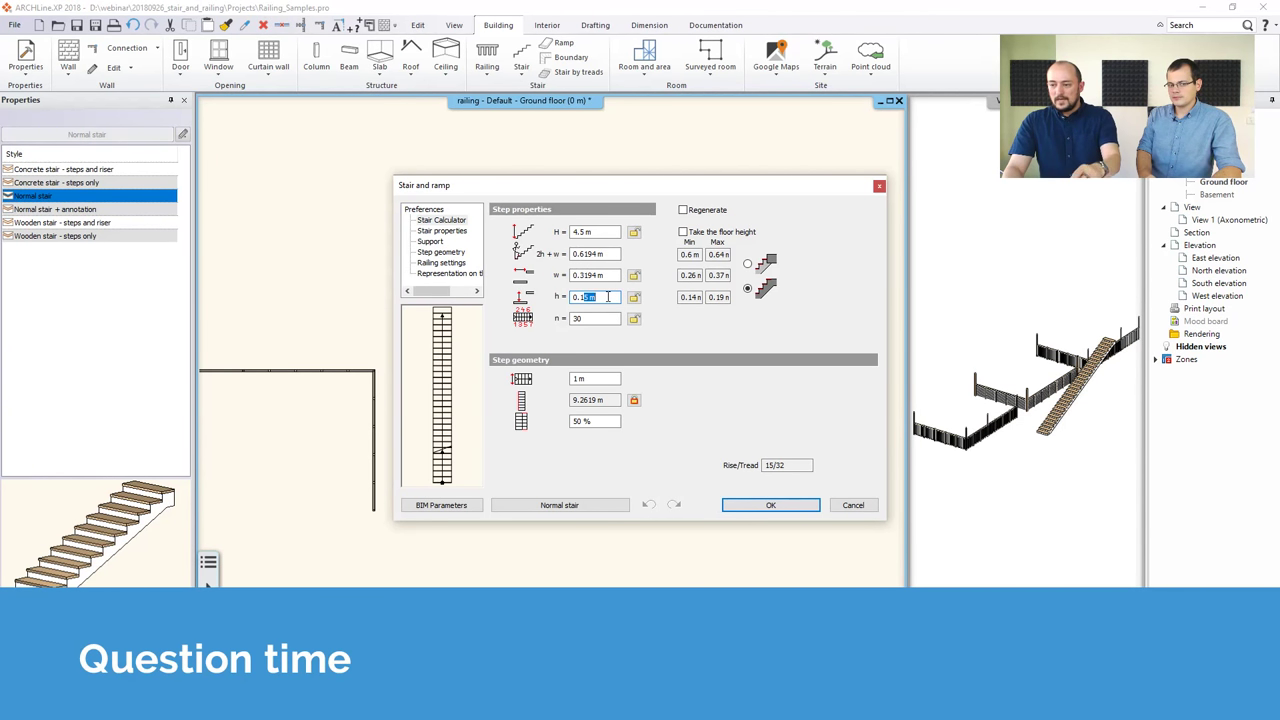
pyautogui.write('0.18')
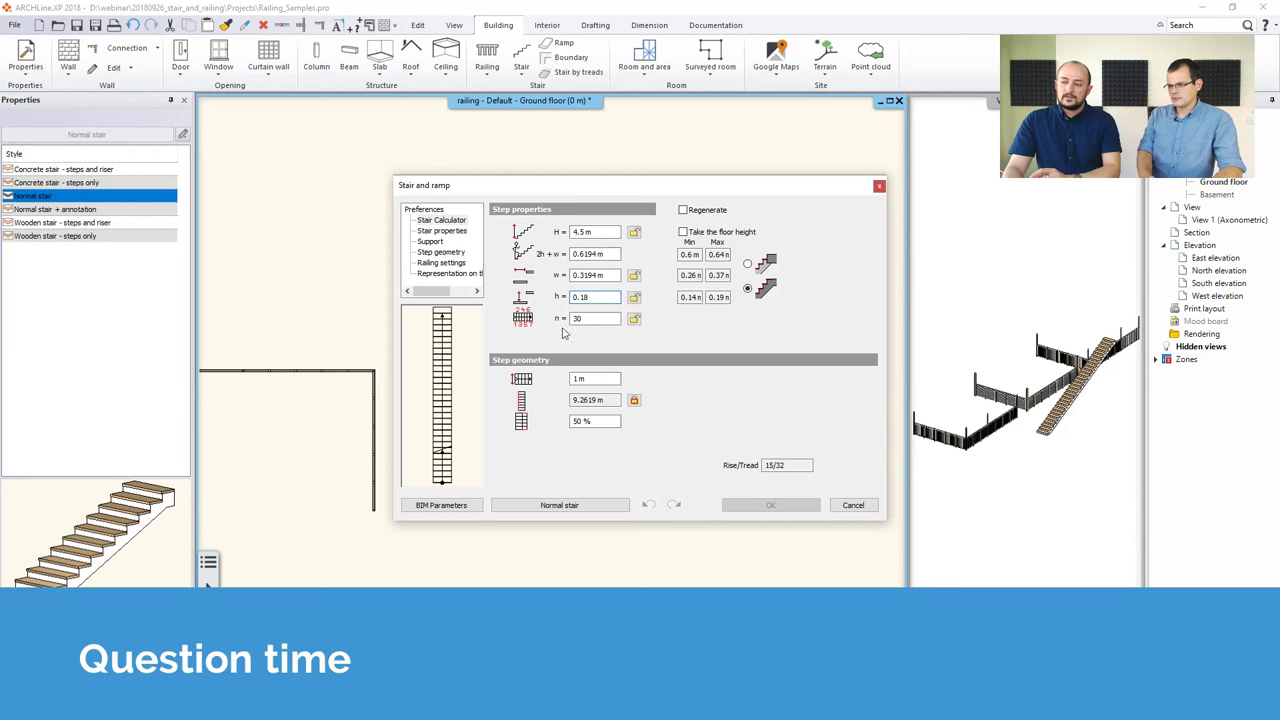
pyautogui.press('Tab')
pyautogui.click(633, 298)
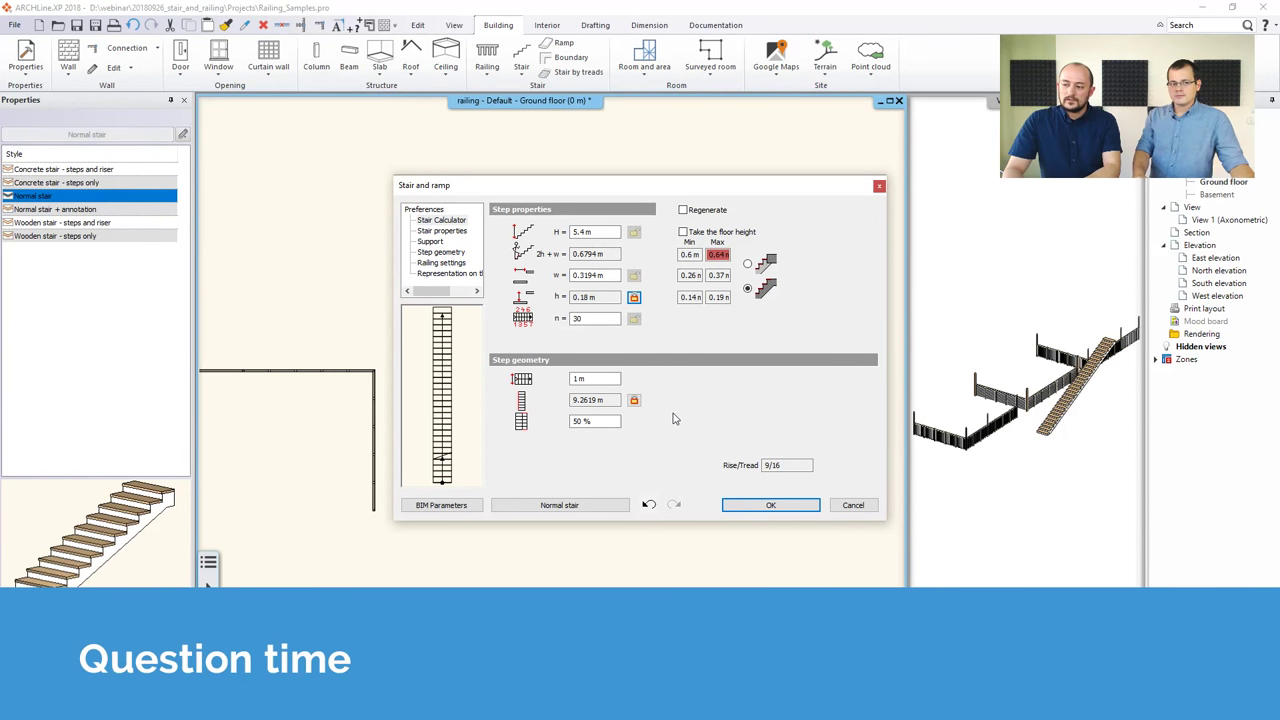
pyautogui.click(850, 508)
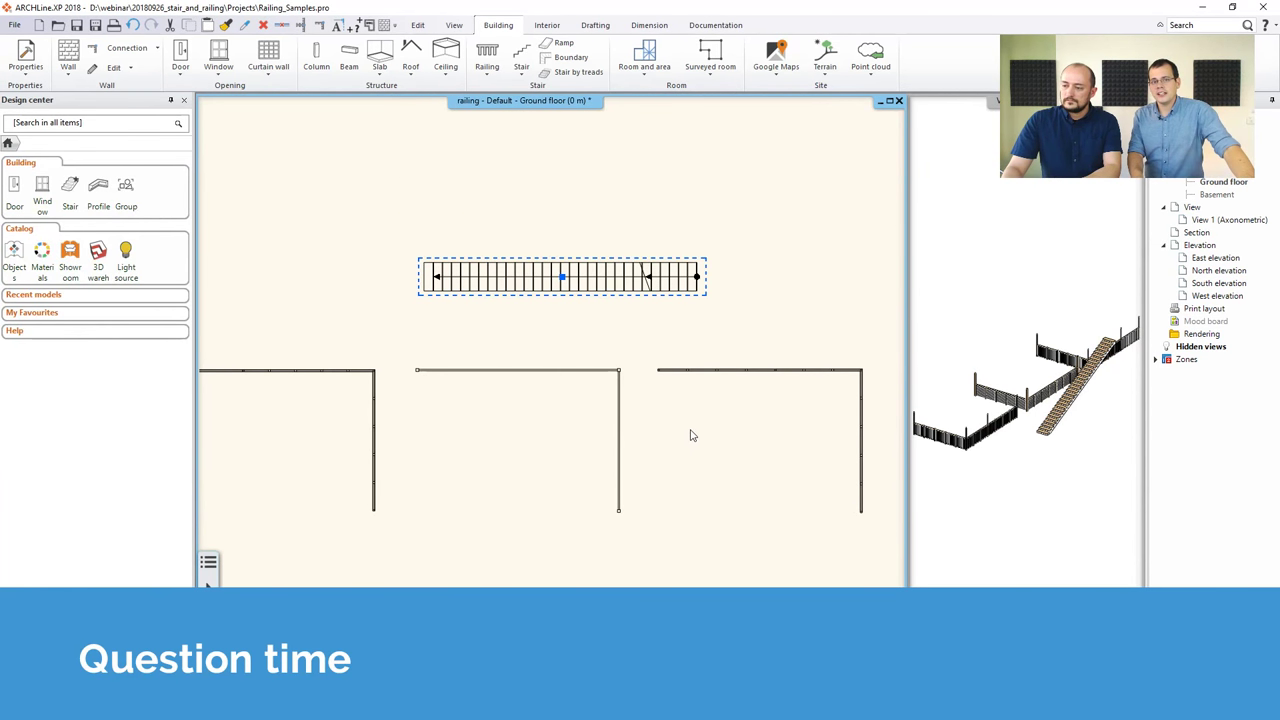
# Step: Delete the straight stair above the middle railing from the ground floor plan
pyautogui.click(514, 292)
pyautogui.press('Delete')
pyautogui.moveTo(479, 372); pyautogui.dragTo(514, 314, button='middle')
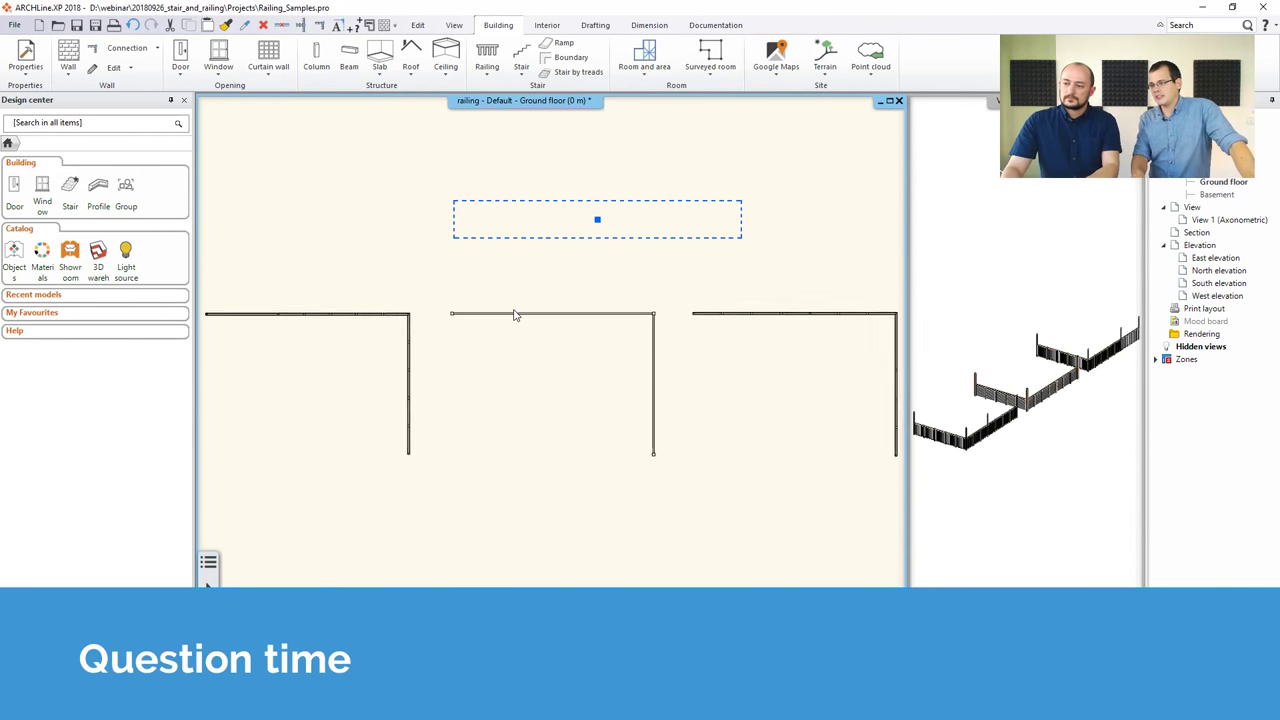